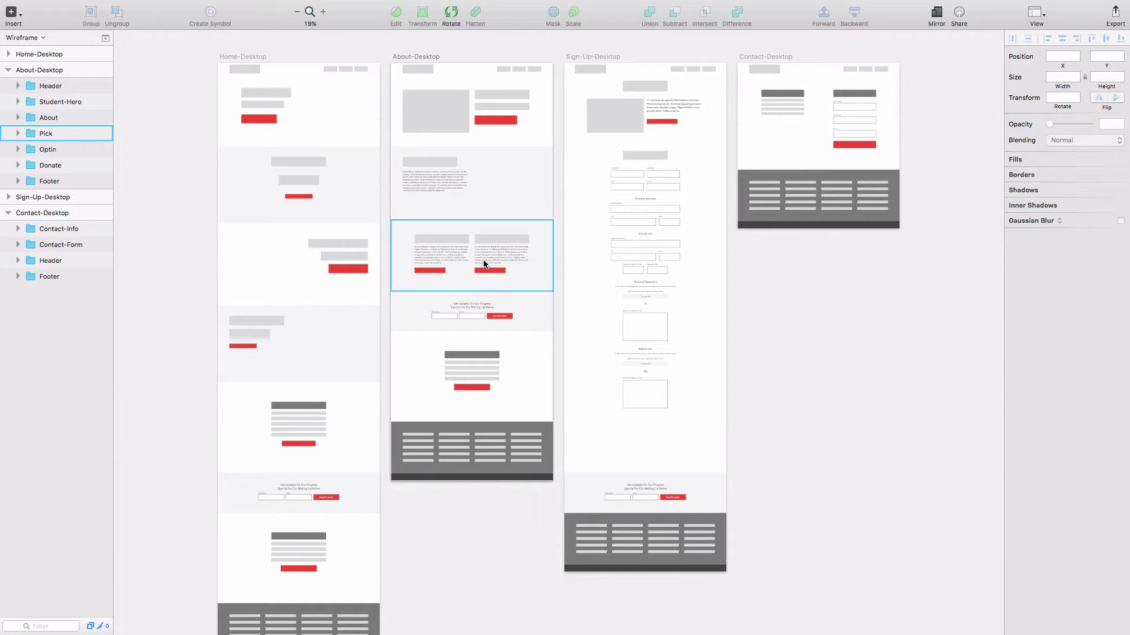
Collapse the About-Desktop and Contact-Desktop artboards in the layer list.
{"action": "scroll", "coordinate": [429, 223], "scroll_direction": "up", "scroll_amount": 3}
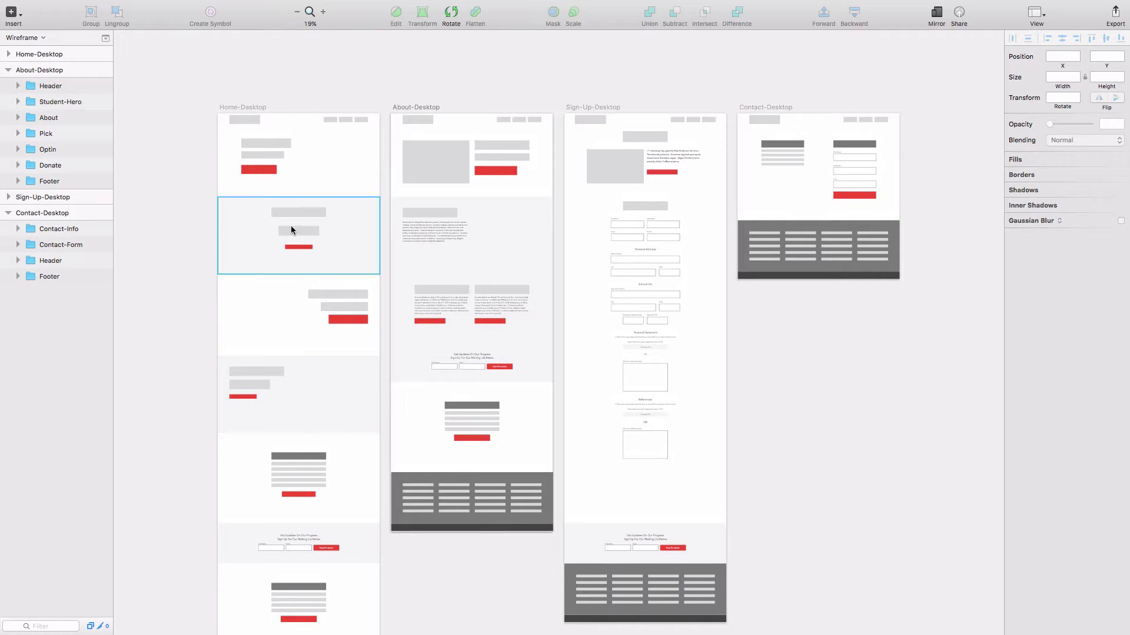
{"action": "scroll", "coordinate": [298, 250], "scroll_direction": "down", "scroll_amount": 1}
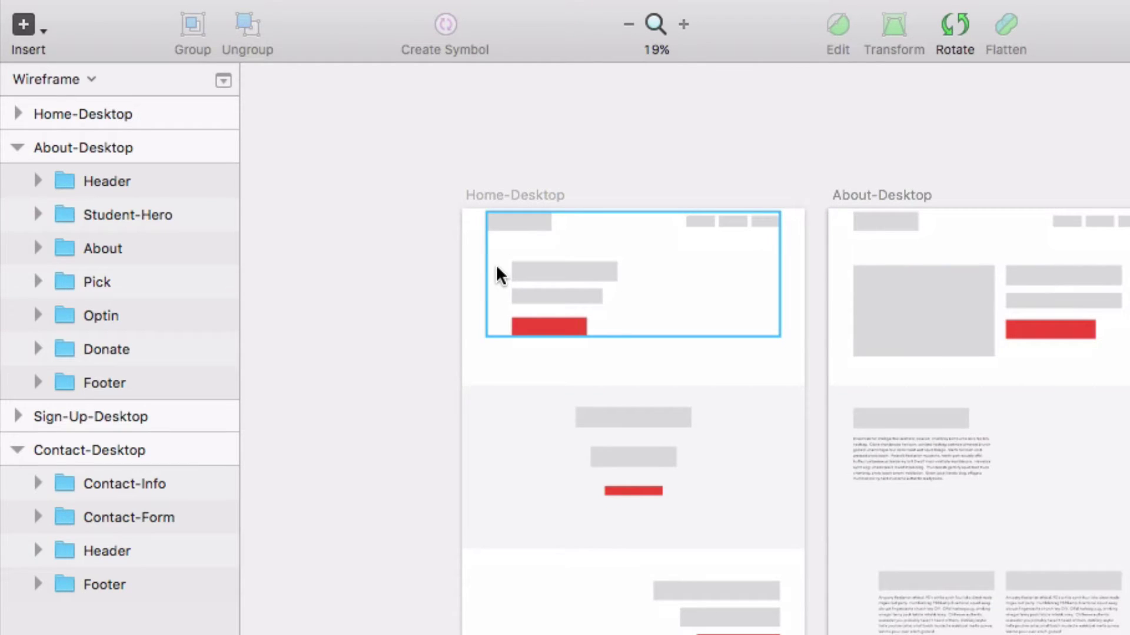
{"action": "left_click", "coordinate": [18, 147]}
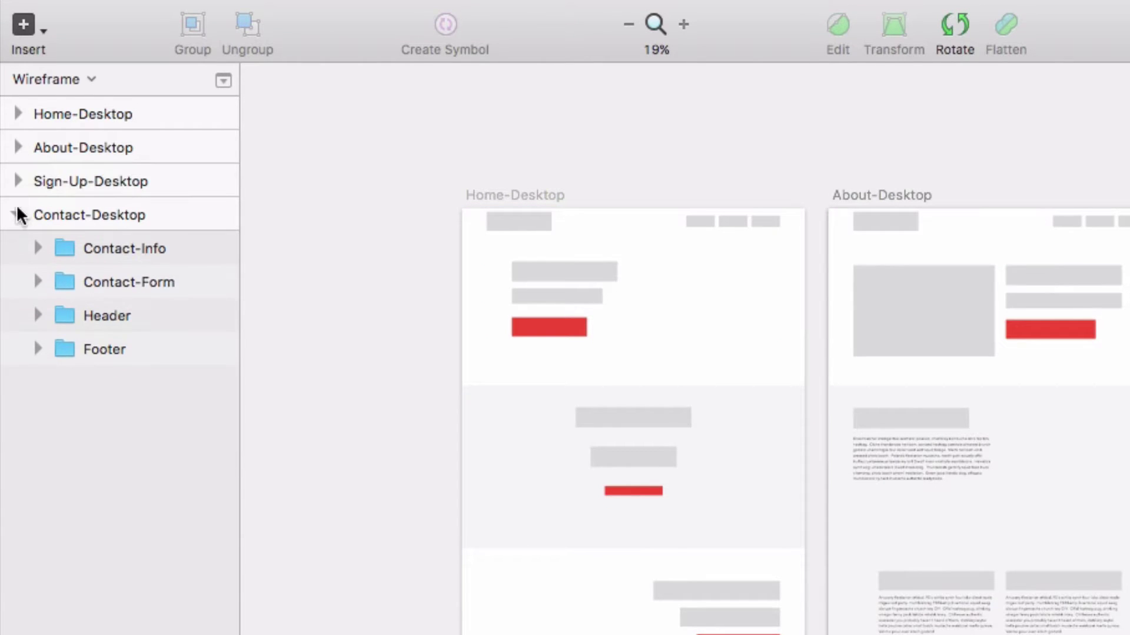
{"action": "left_click", "coordinate": [17, 215]}
Select the Home-Desktop artboard and view its header and hero section at 100% zoom.
{"action": "left_click", "coordinate": [78, 113]}
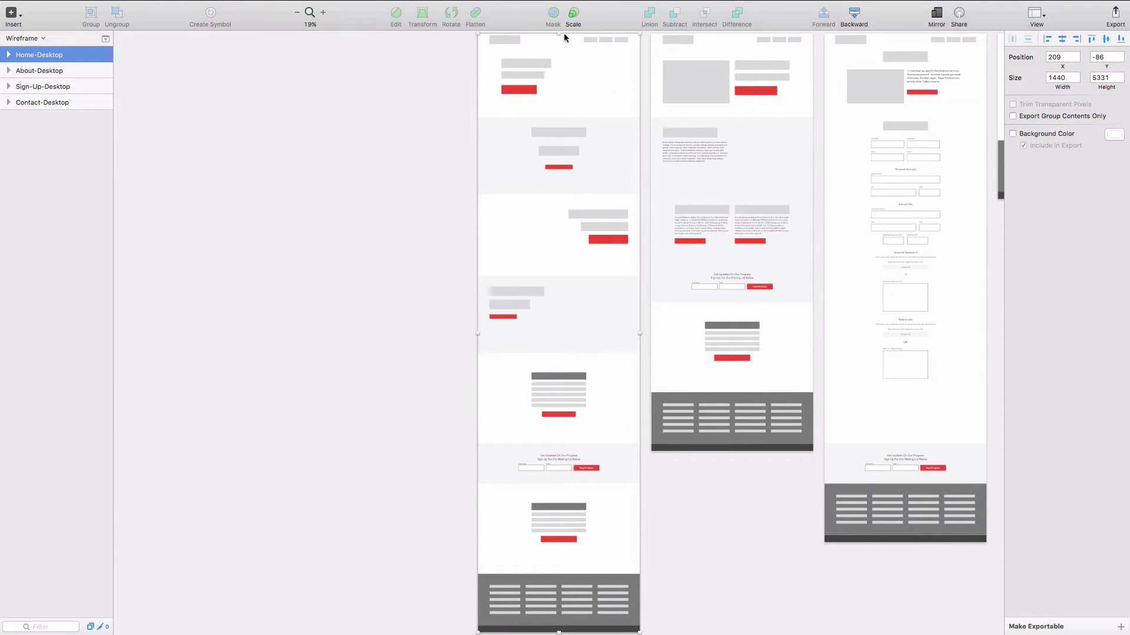
{"action": "key", "text": "super+0"}
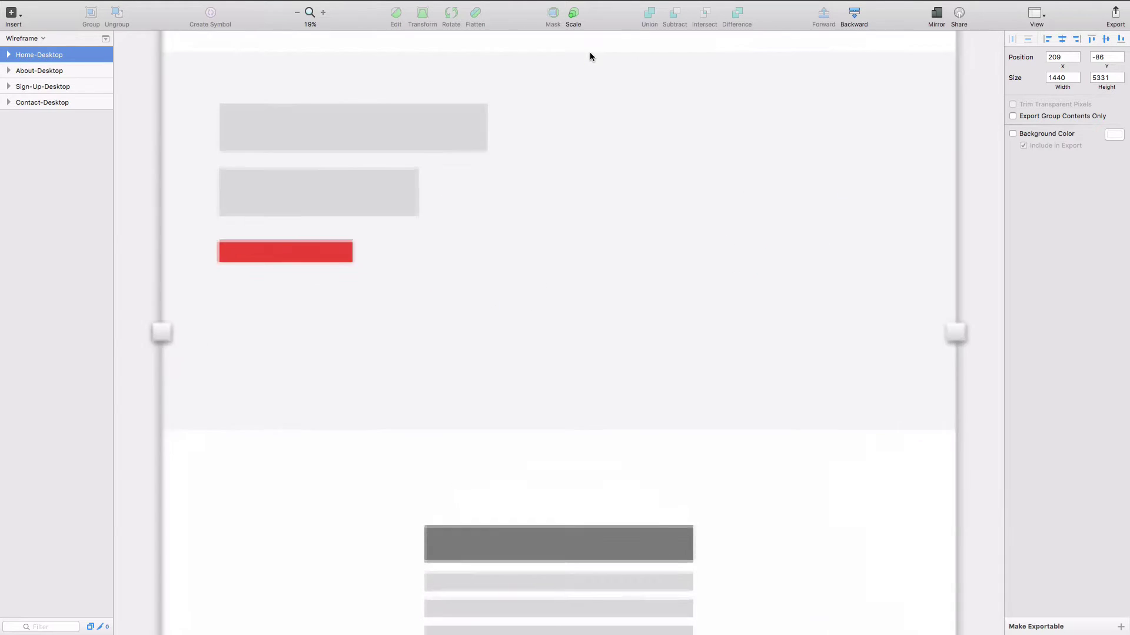
{"action": "scroll", "coordinate": [606, 77], "scroll_direction": "up", "scroll_amount": 10}
{"action": "scroll", "coordinate": [671, 150], "scroll_direction": "up", "scroll_amount": 15}
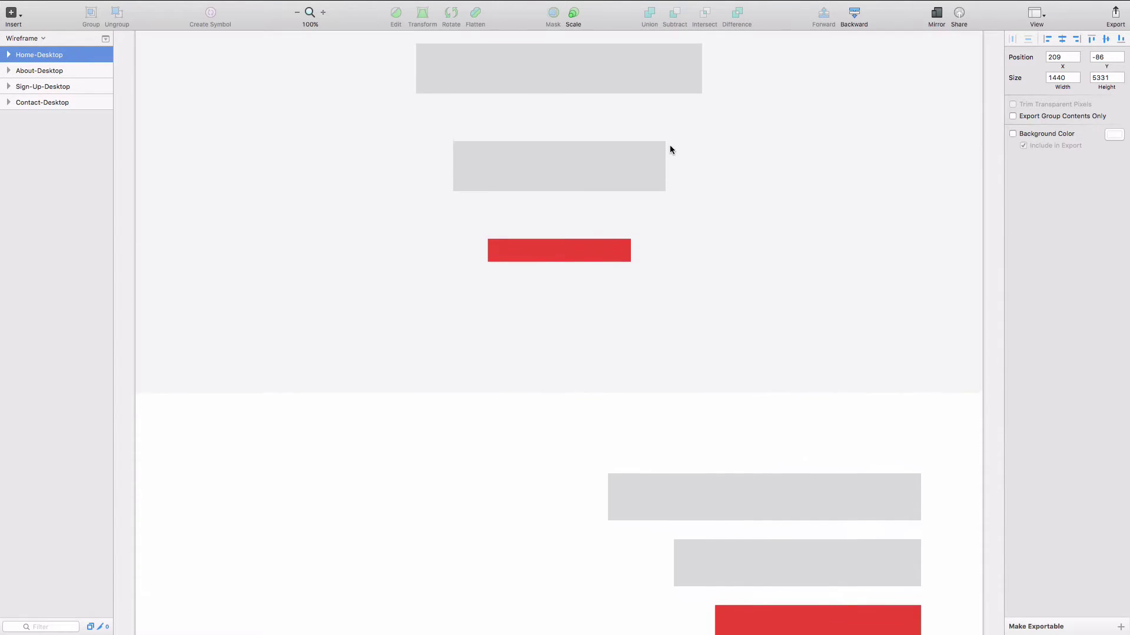
{"action": "scroll", "coordinate": [673, 154], "scroll_direction": "down", "scroll_amount": 5}
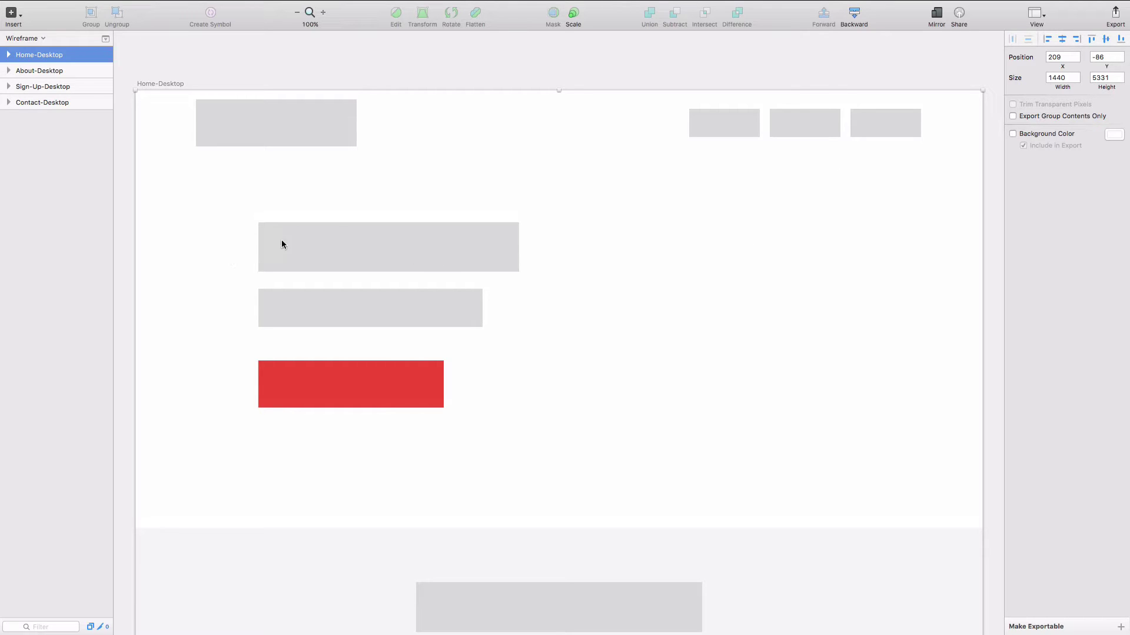
Examine the Home-Desktop wireframe's content sections from the hero down through the mailing list sign-up to the block above the footer.
{"action": "scroll", "coordinate": [562, 422], "scroll_direction": "down", "scroll_amount": 2}
{"action": "scroll", "coordinate": [562, 423], "scroll_direction": "down", "scroll_amount": 10}
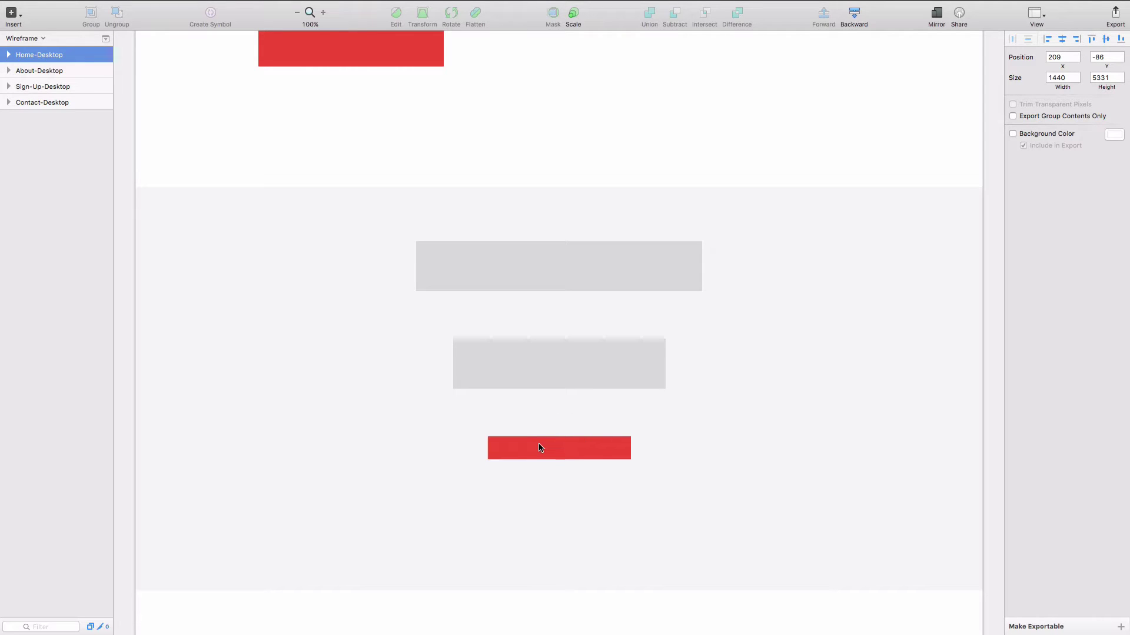
{"action": "scroll", "coordinate": [632, 445], "scroll_direction": "down", "scroll_amount": 5}
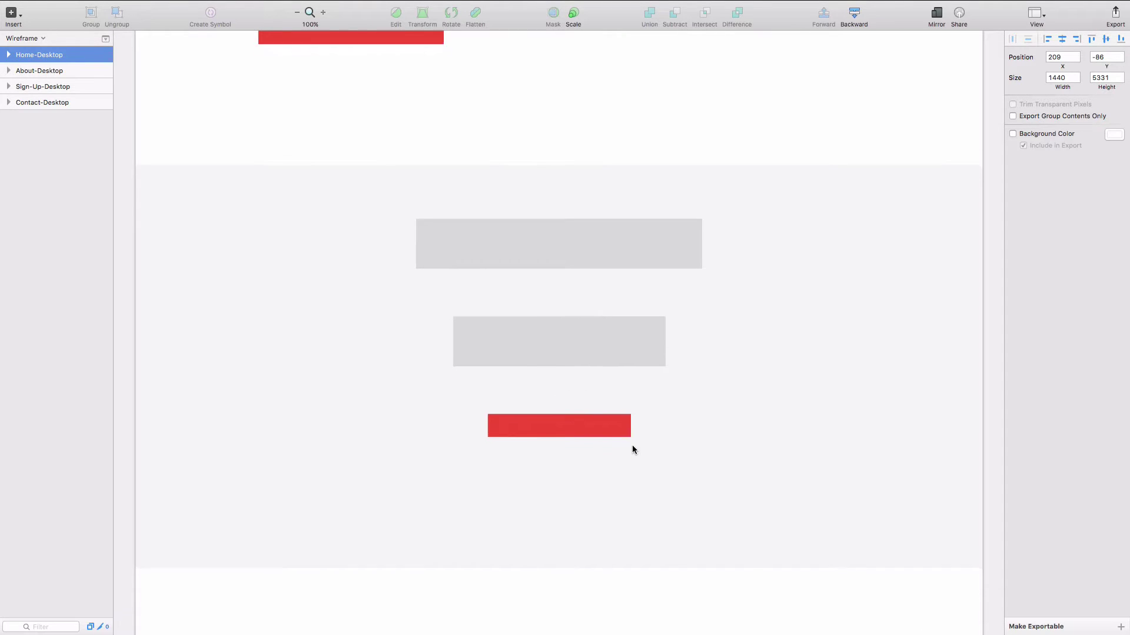
{"action": "scroll", "coordinate": [665, 437], "scroll_direction": "down", "scroll_amount": 15}
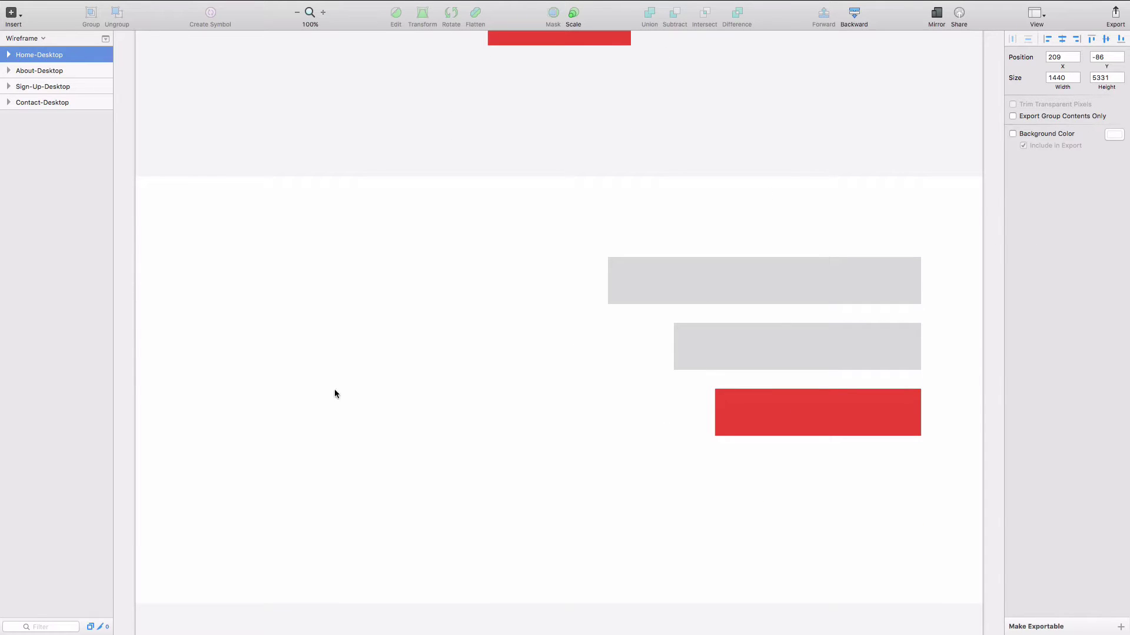
{"action": "scroll", "coordinate": [555, 349], "scroll_direction": "down", "scroll_amount": 15}
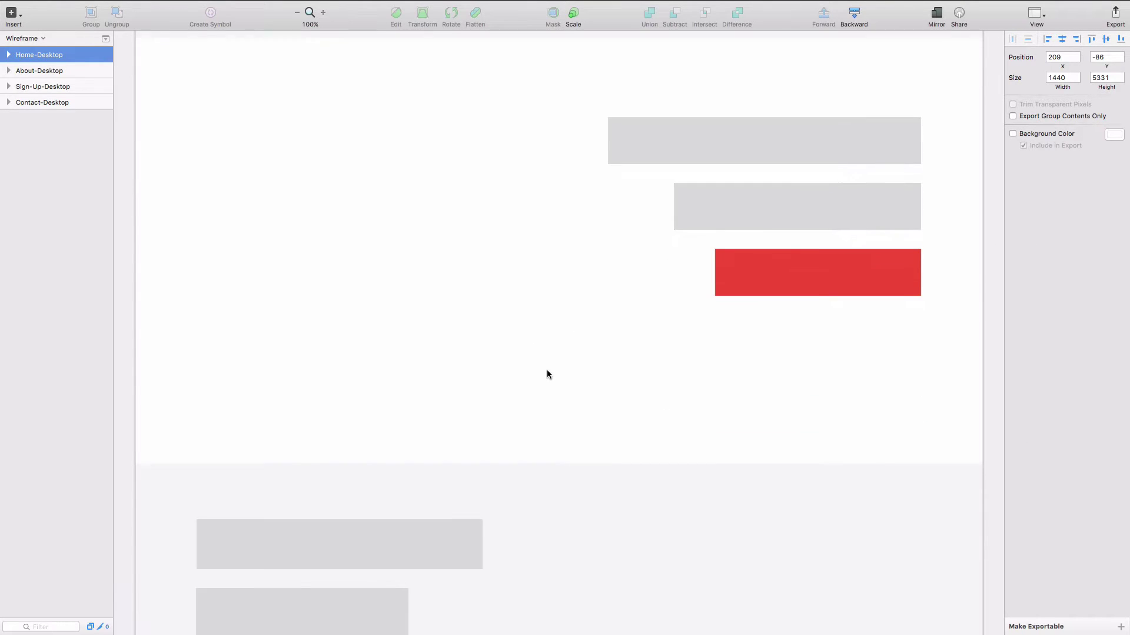
{"action": "scroll", "coordinate": [546, 375], "scroll_direction": "down", "scroll_amount": 3}
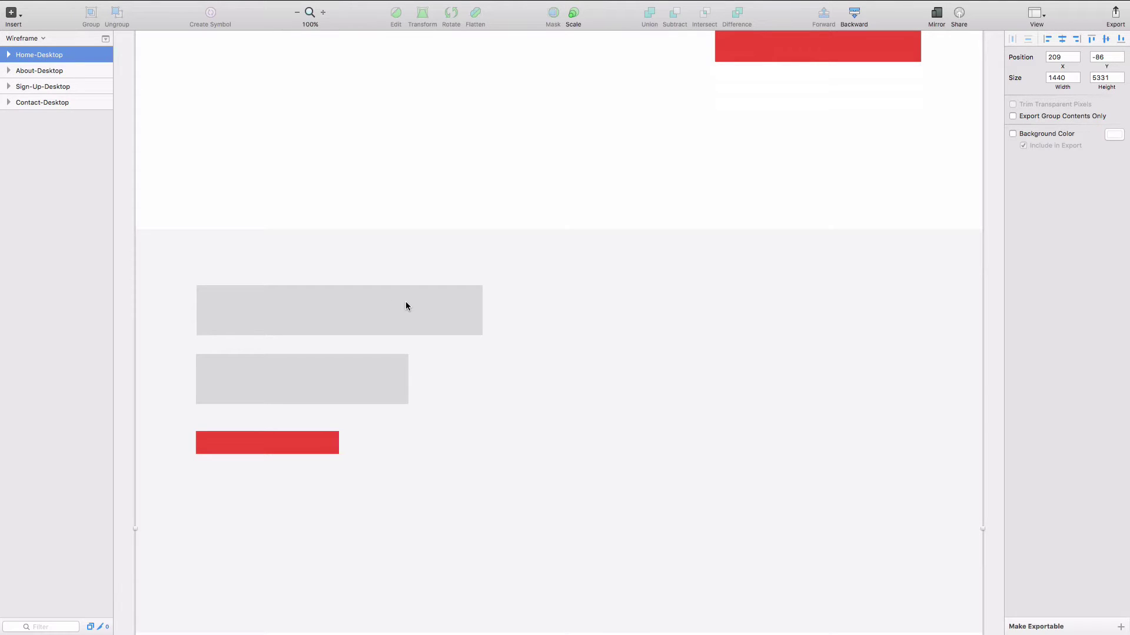
{"action": "scroll", "coordinate": [405, 306], "scroll_direction": "down", "scroll_amount": 20}
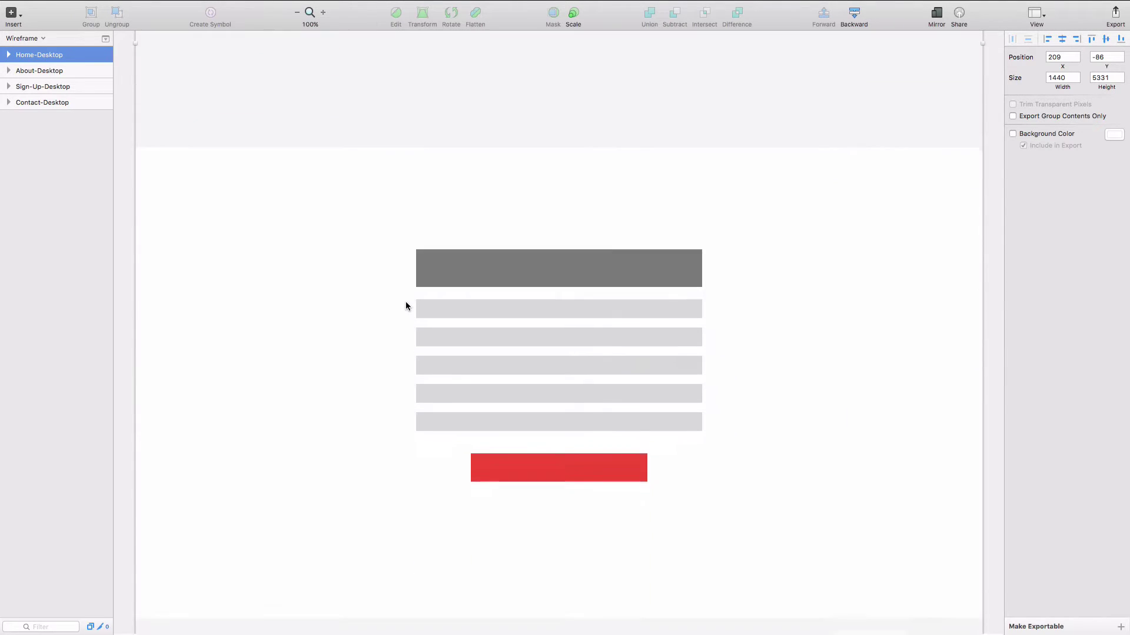
{"action": "scroll", "coordinate": [405, 306], "scroll_direction": "down", "scroll_amount": 3}
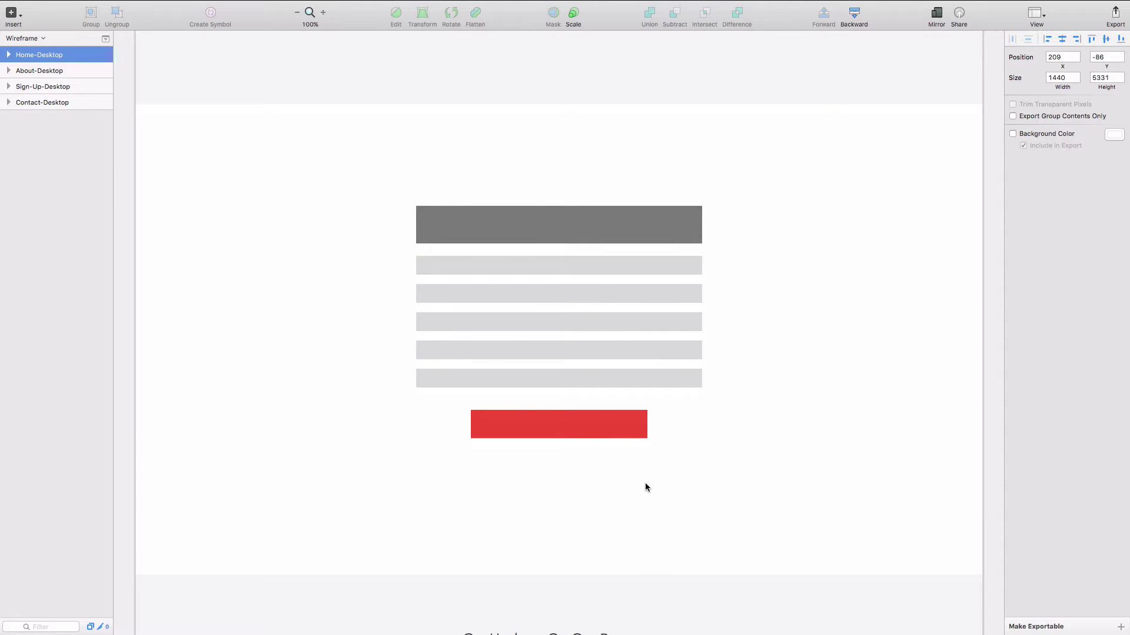
{"action": "scroll", "coordinate": [514, 423], "scroll_direction": "down", "scroll_amount": 15}
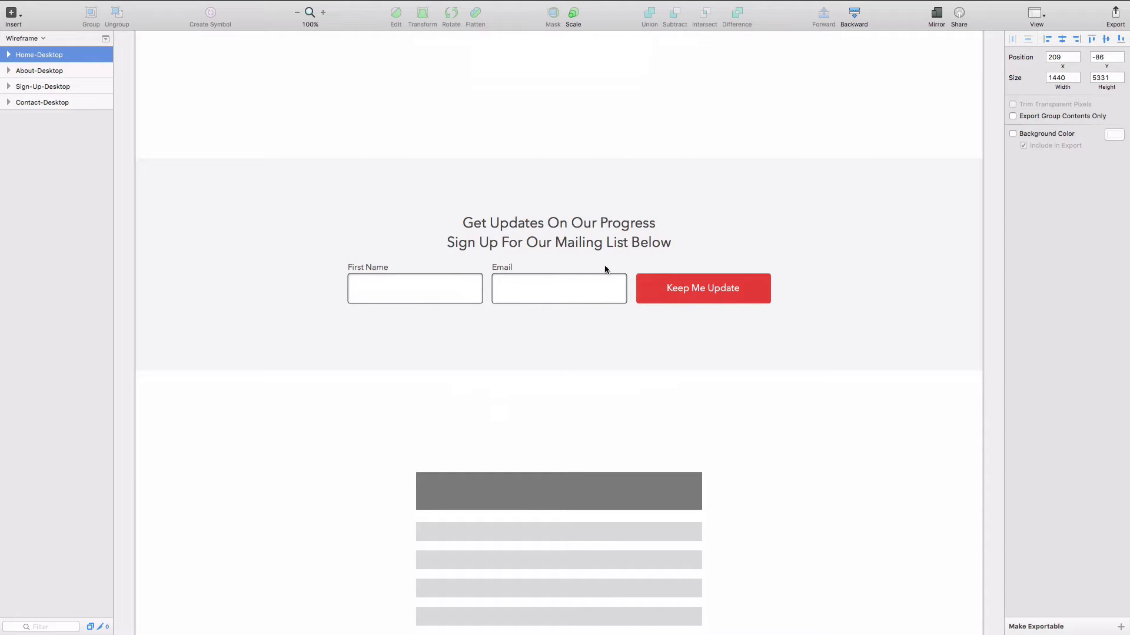
{"action": "scroll", "coordinate": [652, 293], "scroll_direction": "down", "scroll_amount": 10}
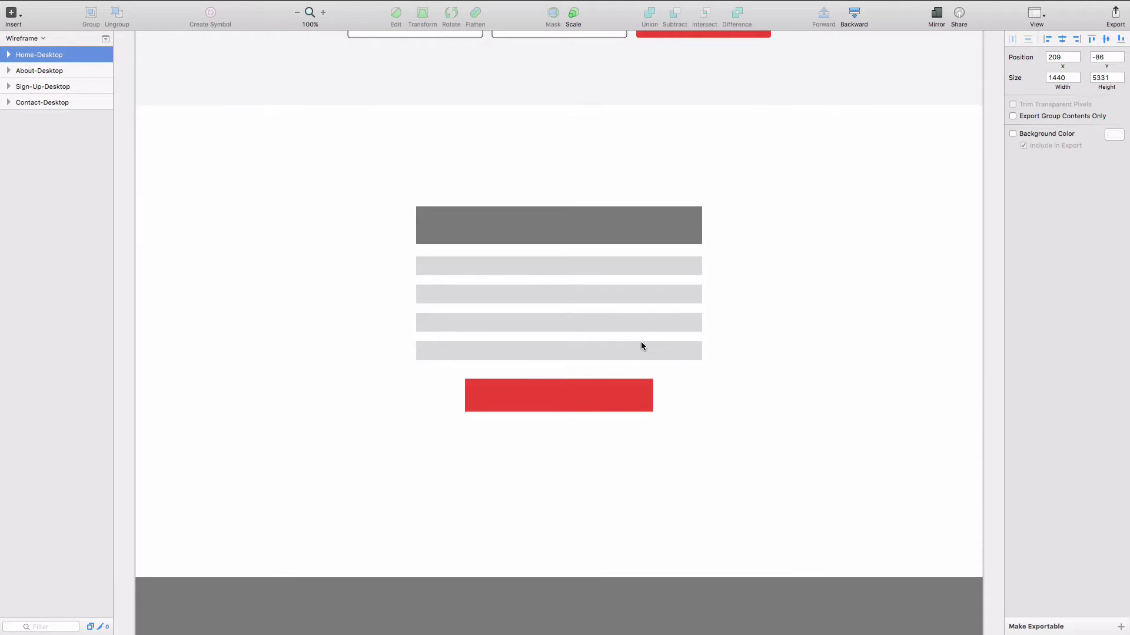
Compare the Home-Desktop mailing list sign-up with the centered blocks above and below it, and review the footer.
{"action": "scroll", "coordinate": [657, 340], "scroll_direction": "up", "scroll_amount": 11}
{"action": "scroll", "coordinate": [657, 342], "scroll_direction": "up", "scroll_amount": 1}
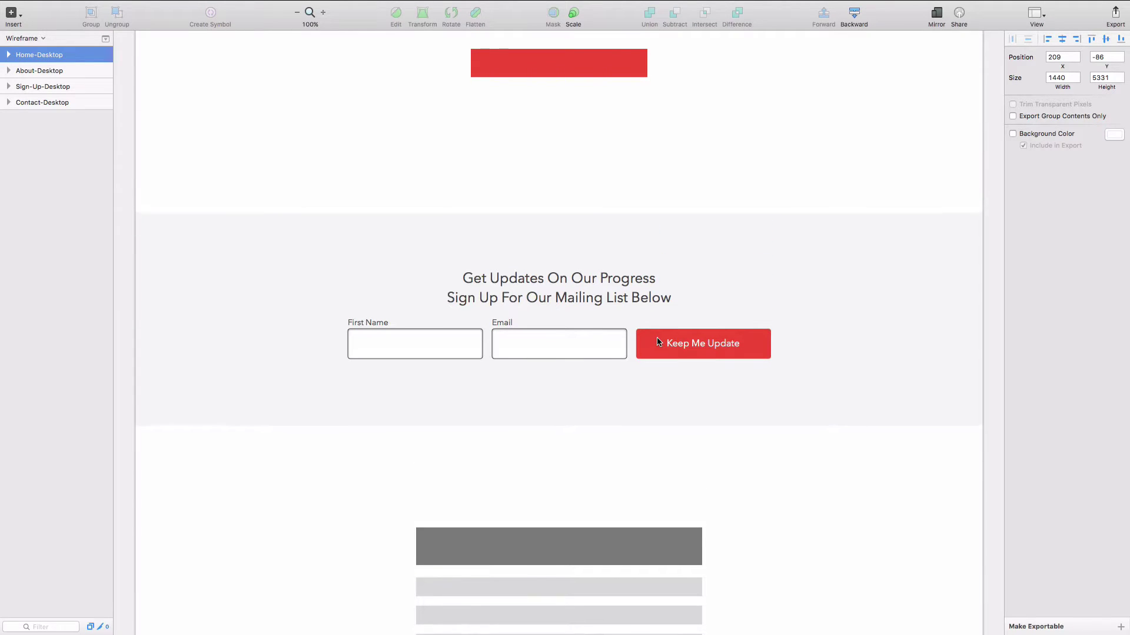
{"action": "scroll", "coordinate": [658, 344], "scroll_direction": "up", "scroll_amount": 11}
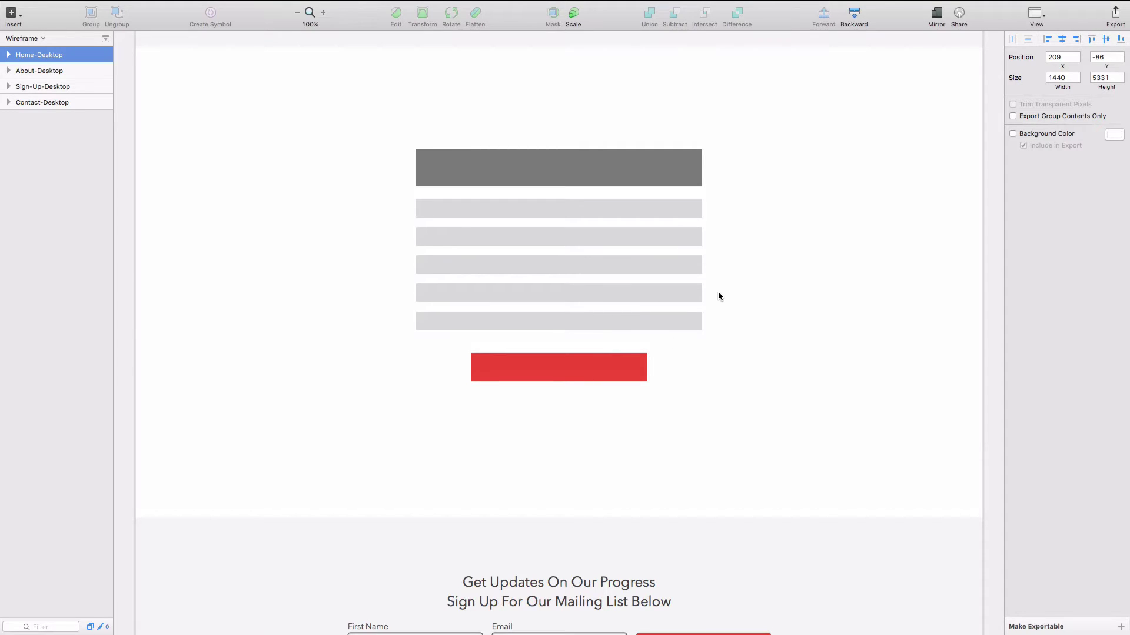
{"action": "scroll", "coordinate": [764, 340], "scroll_direction": "down", "scroll_amount": 11}
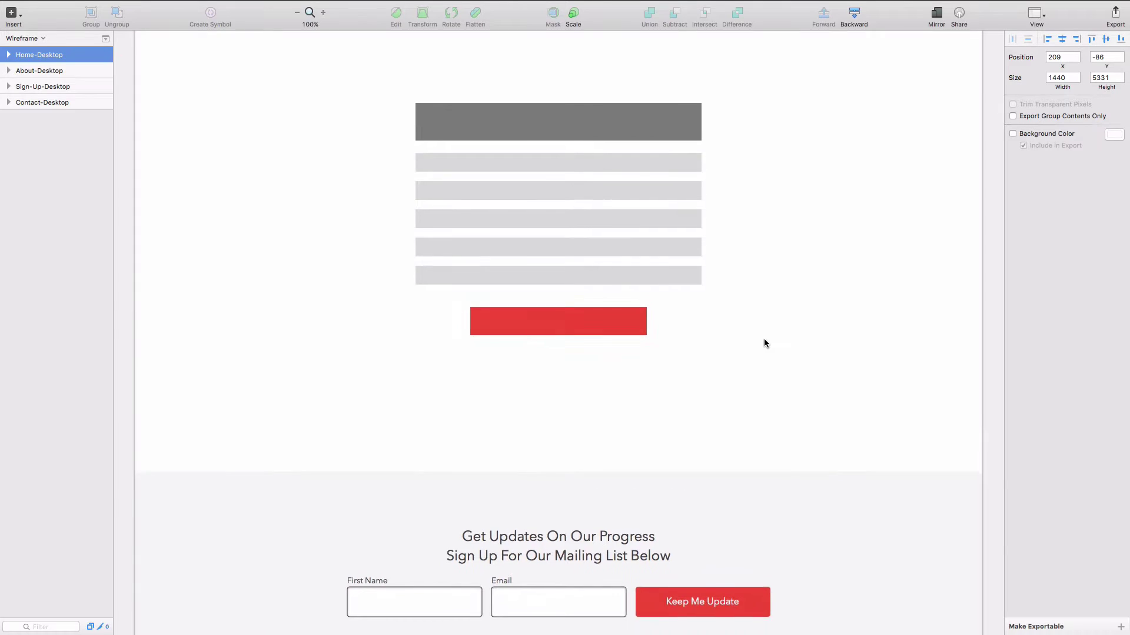
{"action": "scroll", "coordinate": [763, 344], "scroll_direction": "down", "scroll_amount": 6}
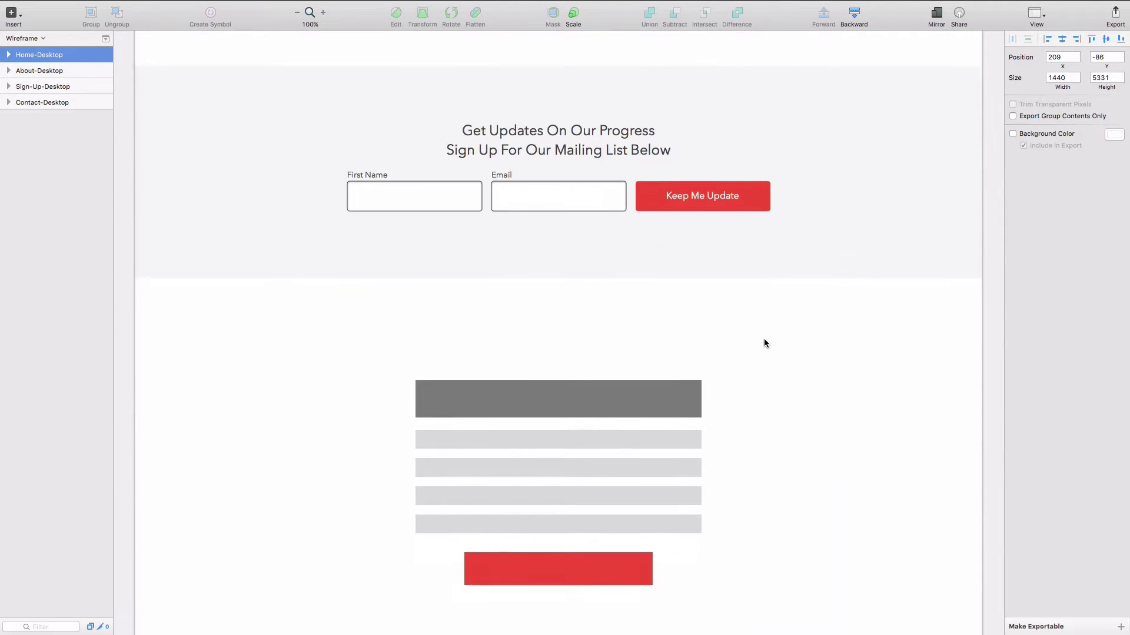
{"action": "scroll", "coordinate": [619, 377], "scroll_direction": "down", "scroll_amount": 5}
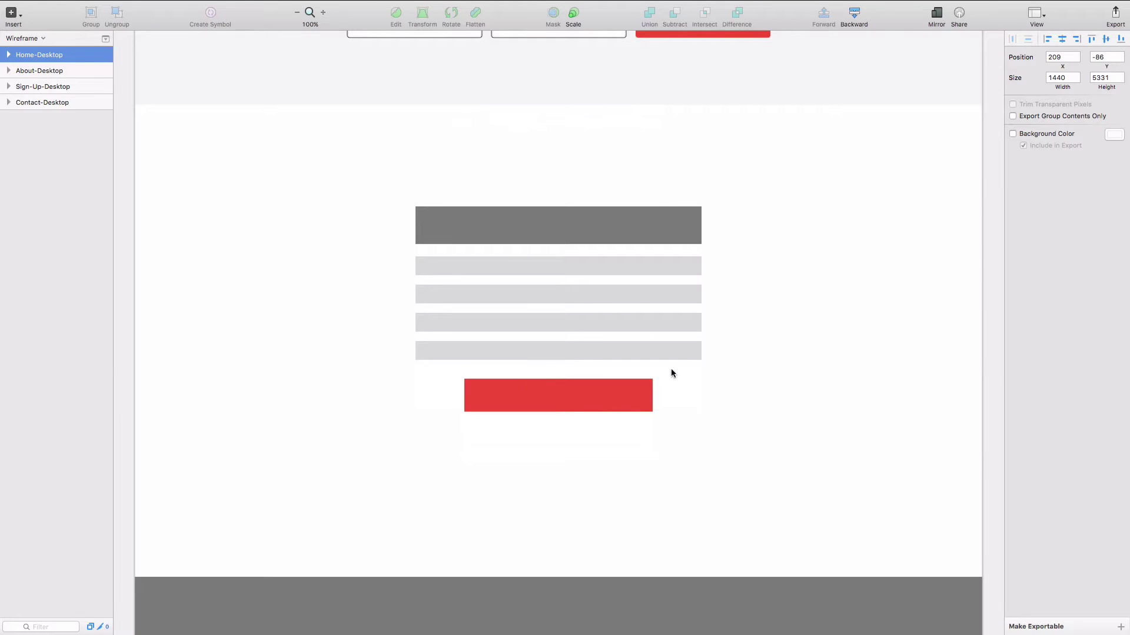
{"action": "scroll", "coordinate": [752, 355], "scroll_direction": "up", "scroll_amount": 12}
{"action": "scroll", "coordinate": [708, 232], "scroll_direction": "down", "scroll_amount": 16}
{"action": "scroll", "coordinate": [708, 270], "scroll_direction": "up", "scroll_amount": 17}
{"action": "scroll", "coordinate": [713, 285], "scroll_direction": "down", "scroll_amount": 7}
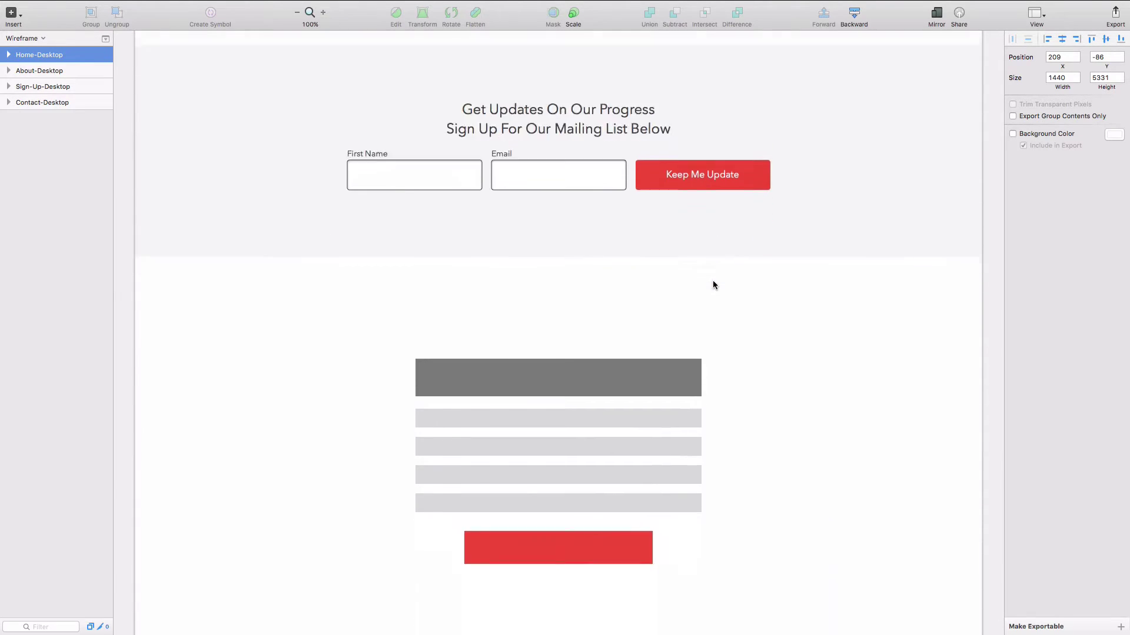
{"action": "scroll", "coordinate": [713, 286], "scroll_direction": "down", "scroll_amount": 19}
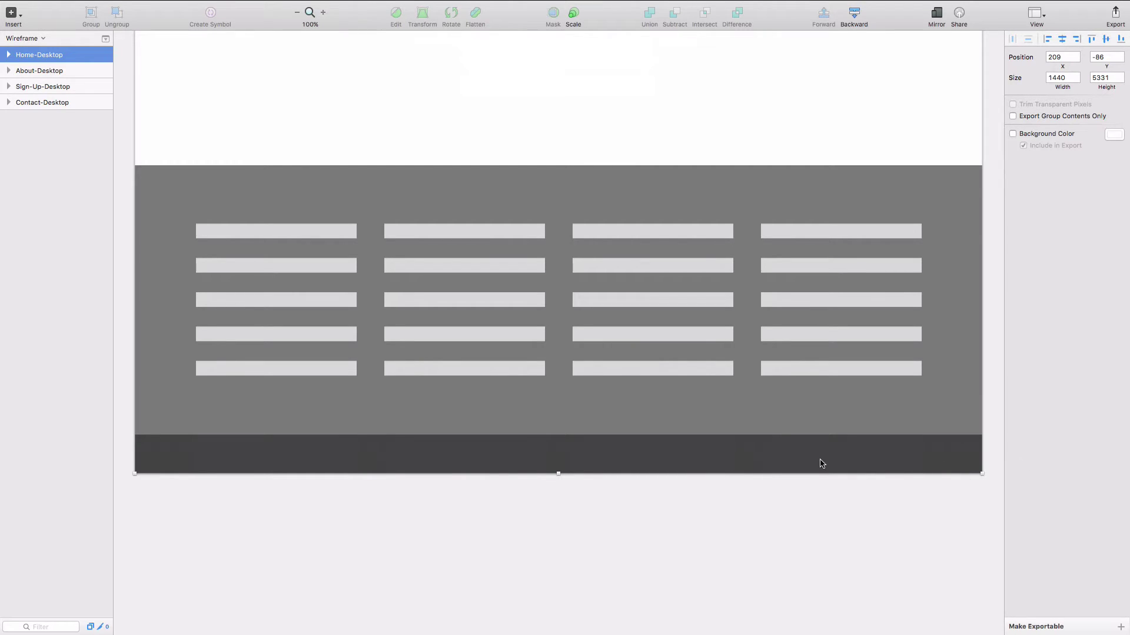
Select the About-Desktop artboard and view its header and hero section at 100% zoom.
{"action": "scroll", "coordinate": [786, 259], "scroll_direction": "up", "scroll_amount": 10}
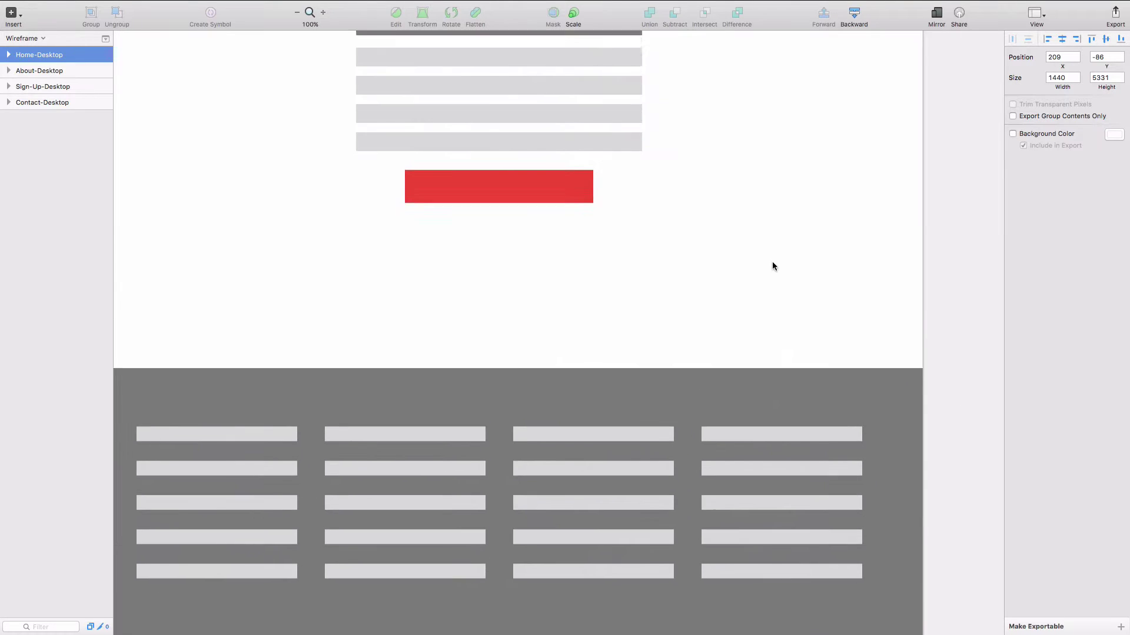
{"action": "scroll", "coordinate": [772, 266], "scroll_direction": "up", "scroll_amount": 10}
{"action": "scroll", "coordinate": [772, 266], "scroll_direction": "right", "scroll_amount": 10}
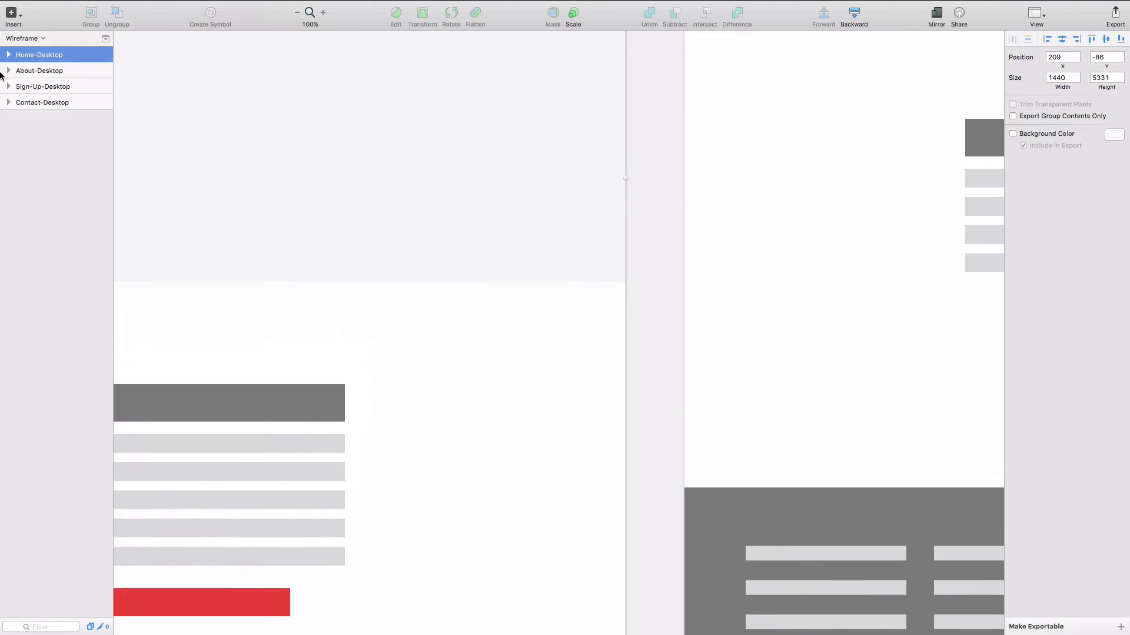
{"action": "left_click", "coordinate": [54, 72]}
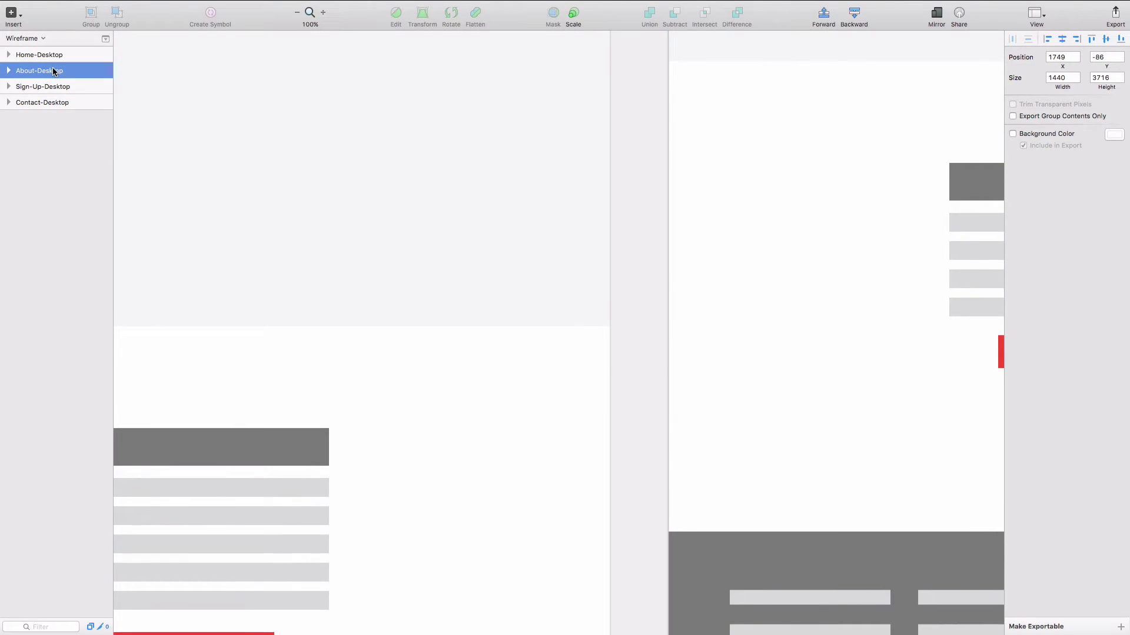
{"action": "key", "text": "super+2"}
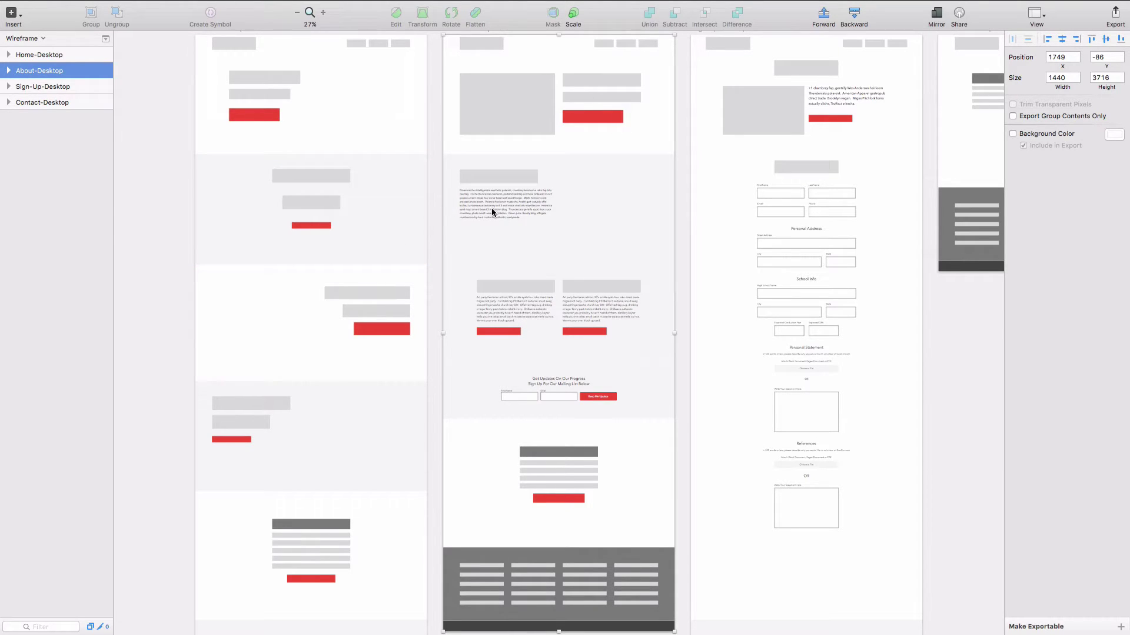
{"action": "key", "text": "super+0"}
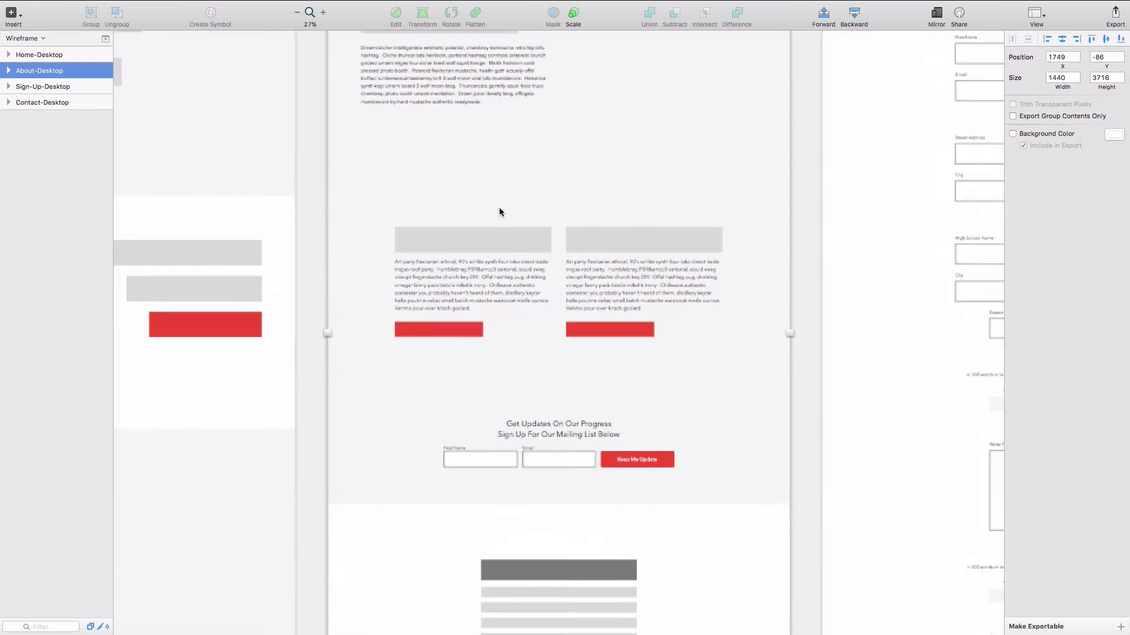
{"action": "scroll", "coordinate": [519, 221], "scroll_direction": "up", "scroll_amount": 5}
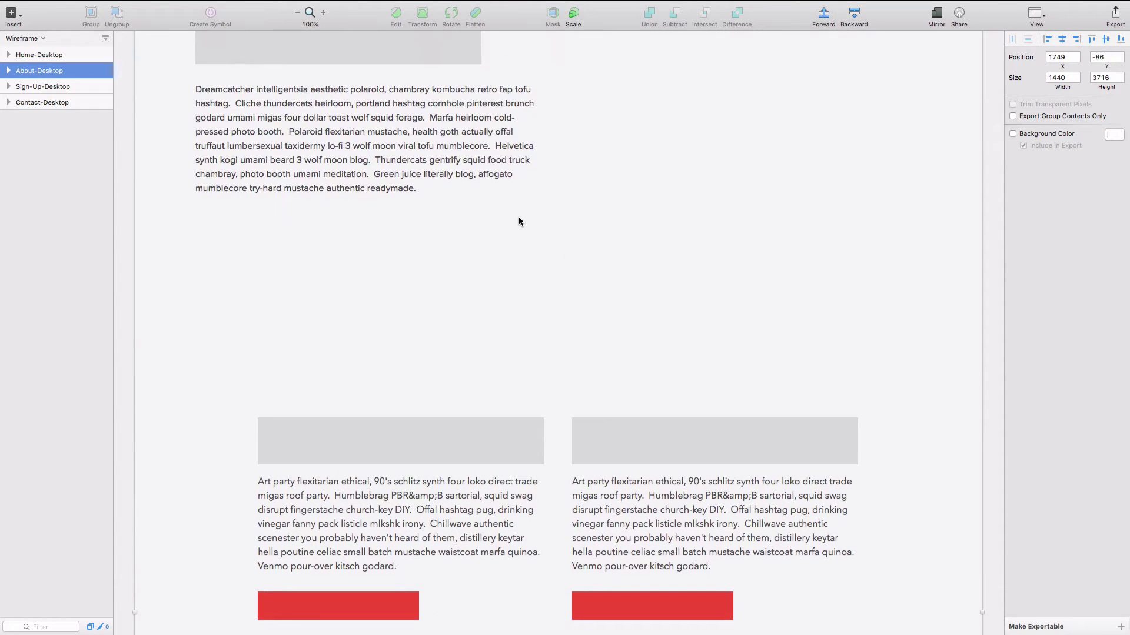
{"action": "scroll", "coordinate": [518, 221], "scroll_direction": "up", "scroll_amount": 5}
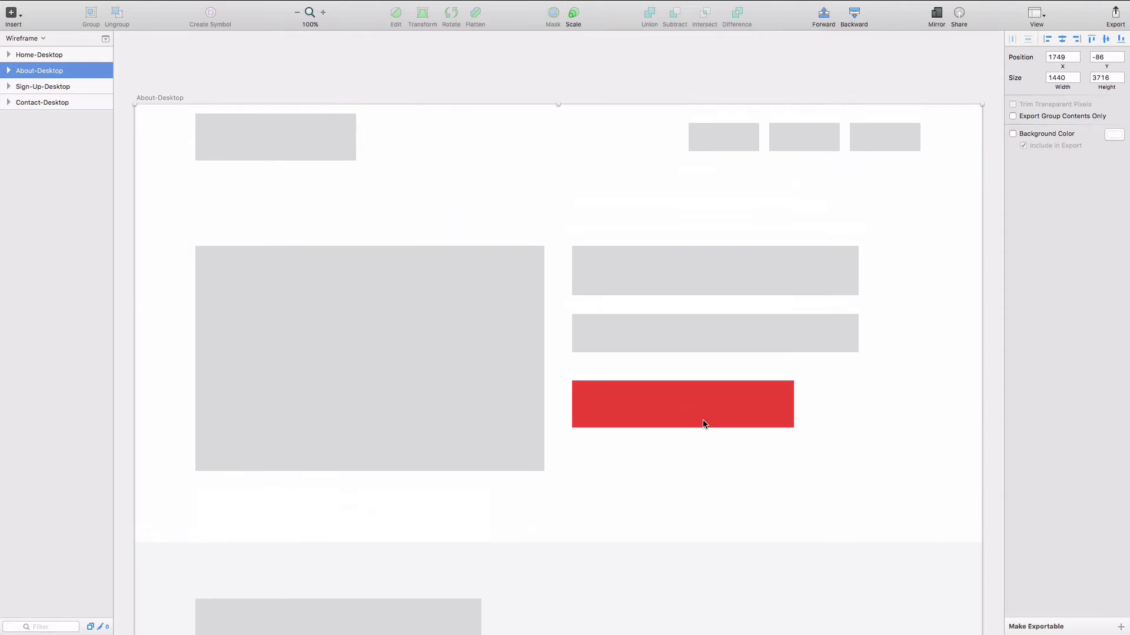
Examine the About-Desktop wireframe's about text section and the two-column block with red buttons beneath it.
{"action": "scroll", "coordinate": [701, 418], "scroll_direction": "down", "scroll_amount": 6}
{"action": "scroll", "coordinate": [701, 418], "scroll_direction": "left", "scroll_amount": 1}
{"action": "scroll", "coordinate": [699, 419], "scroll_direction": "down", "scroll_amount": 3}
{"action": "scroll", "coordinate": [699, 418], "scroll_direction": "right", "scroll_amount": 1}
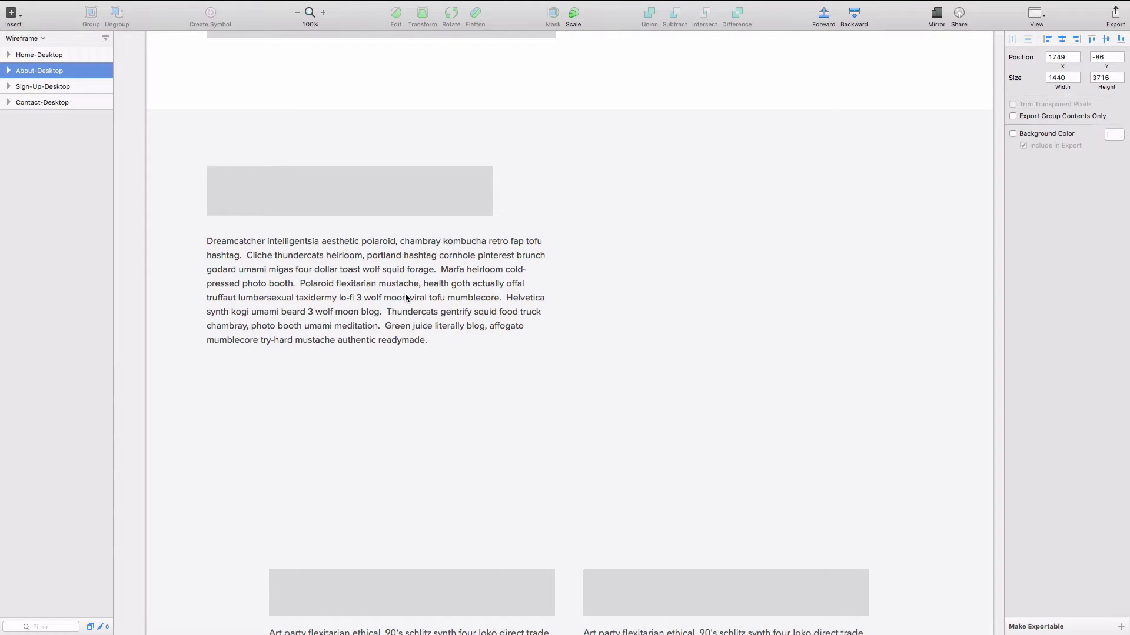
{"action": "scroll", "coordinate": [405, 295], "scroll_direction": "down", "scroll_amount": 4}
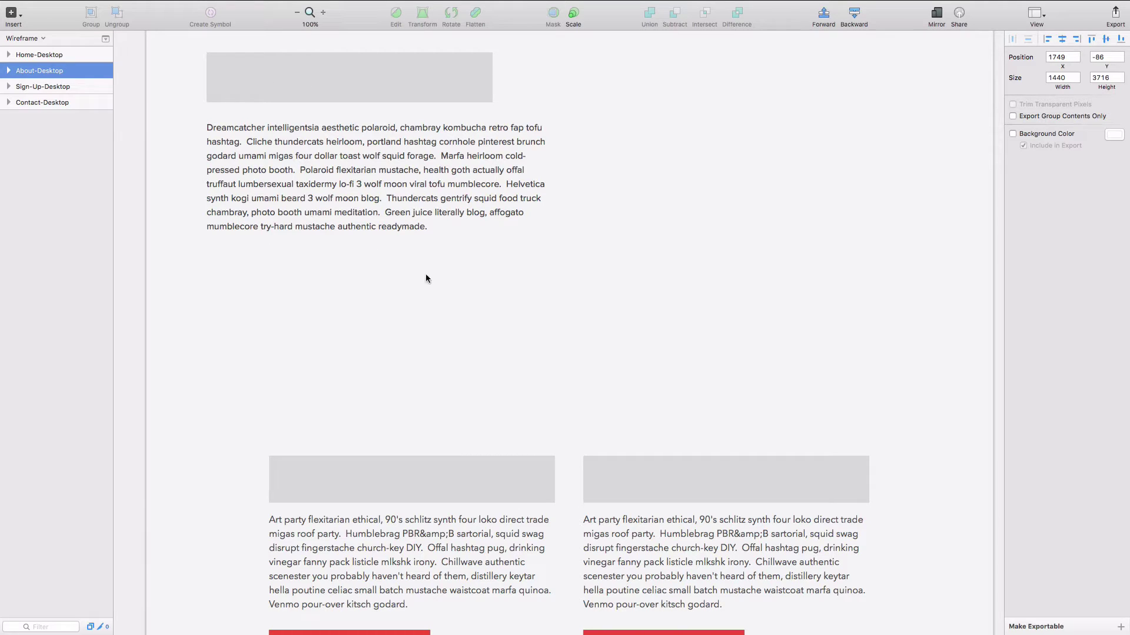
{"action": "scroll", "coordinate": [426, 274], "scroll_direction": "down", "scroll_amount": 4}
{"action": "scroll", "coordinate": [450, 306], "scroll_direction": "up", "scroll_amount": 5}
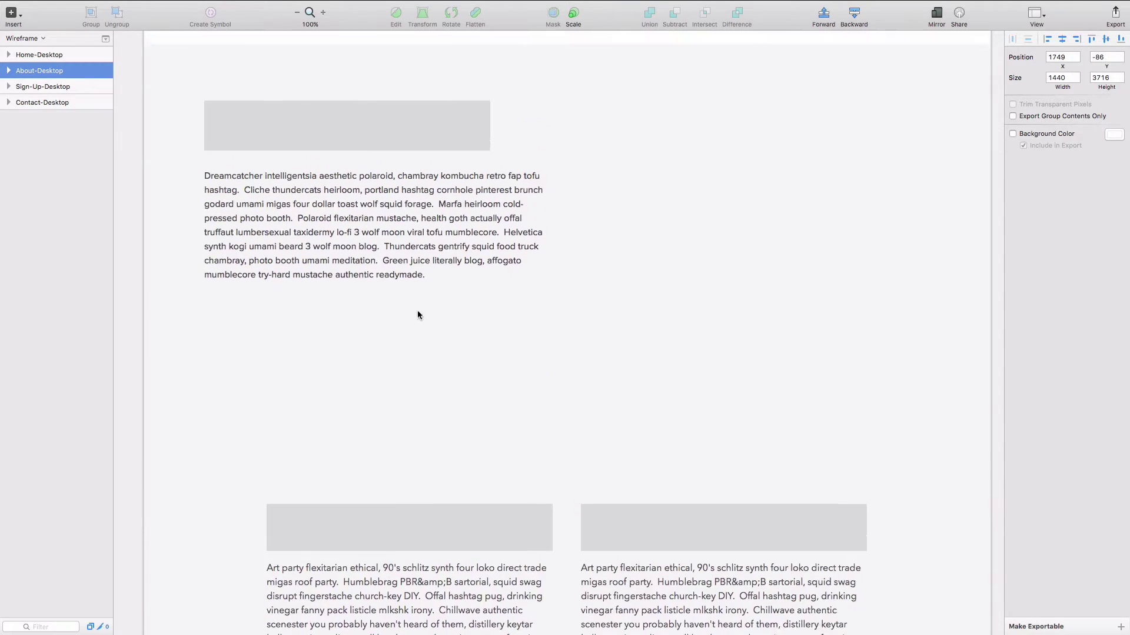
{"action": "scroll", "coordinate": [418, 316], "scroll_direction": "up", "scroll_amount": 2}
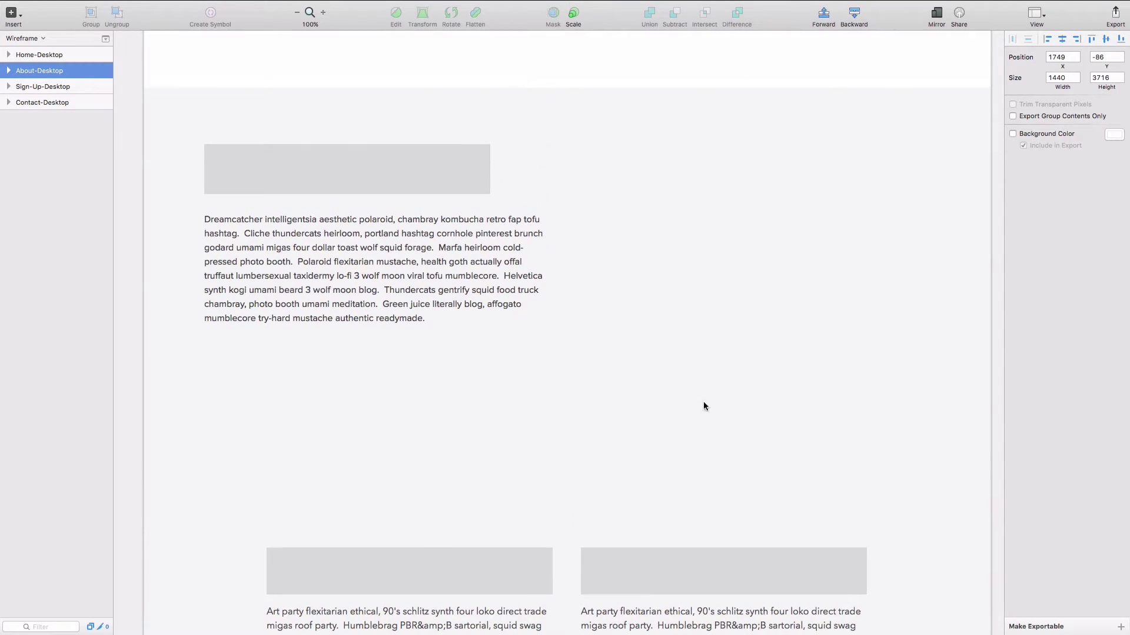
{"action": "scroll", "coordinate": [704, 406], "scroll_direction": "down", "scroll_amount": 6}
{"action": "scroll", "coordinate": [702, 405], "scroll_direction": "up", "scroll_amount": 3}
{"action": "scroll", "coordinate": [703, 405], "scroll_direction": "right", "scroll_amount": 1}
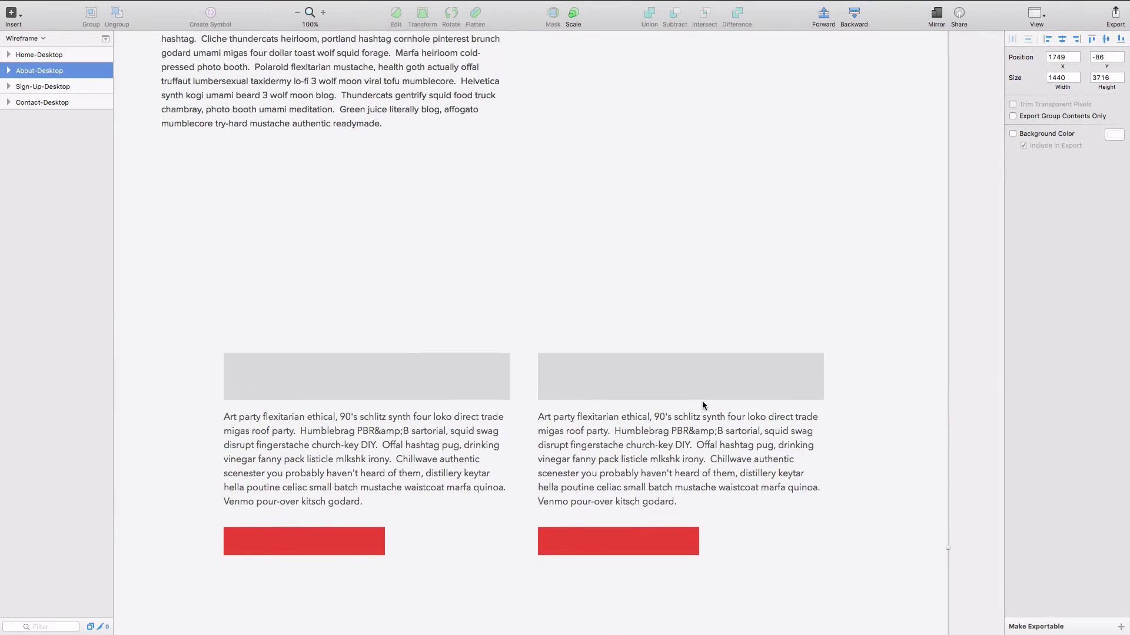
Recheck the About-Desktop wireframe's hero section and the about text section directly beneath it.
{"action": "scroll", "coordinate": [703, 405], "scroll_direction": "up", "scroll_amount": 3}
{"action": "scroll", "coordinate": [705, 406], "scroll_direction": "left", "scroll_amount": 4}
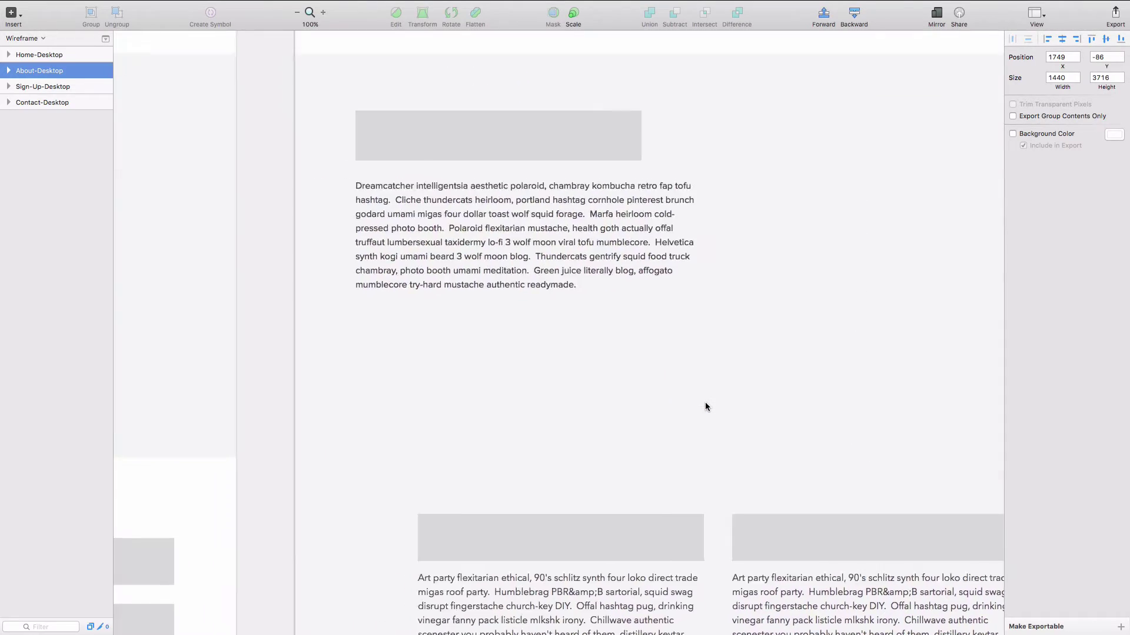
{"action": "scroll", "coordinate": [703, 406], "scroll_direction": "up", "scroll_amount": 7}
{"action": "scroll", "coordinate": [703, 406], "scroll_direction": "right", "scroll_amount": 2}
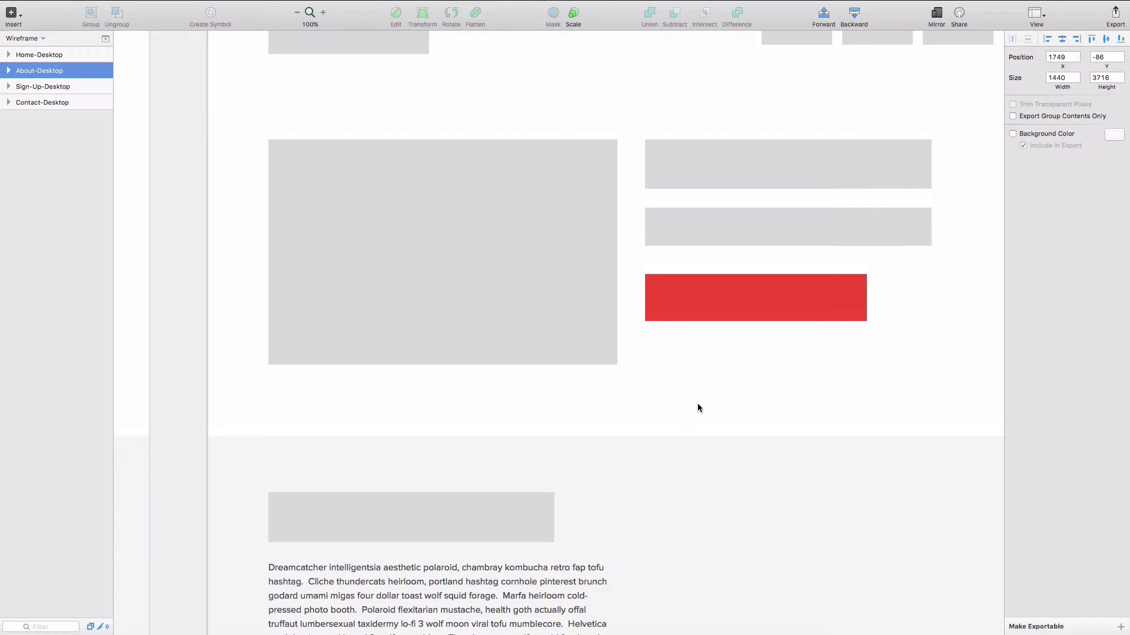
{"action": "scroll", "coordinate": [699, 407], "scroll_direction": "down", "scroll_amount": 3}
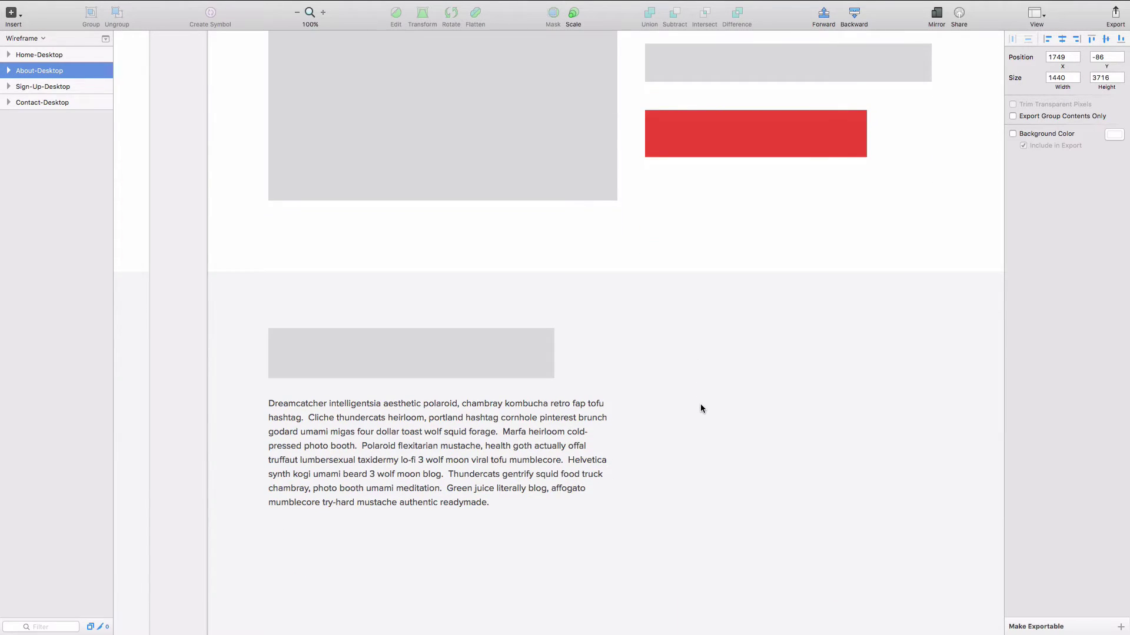
{"action": "scroll", "coordinate": [701, 404], "scroll_direction": "down", "scroll_amount": 5}
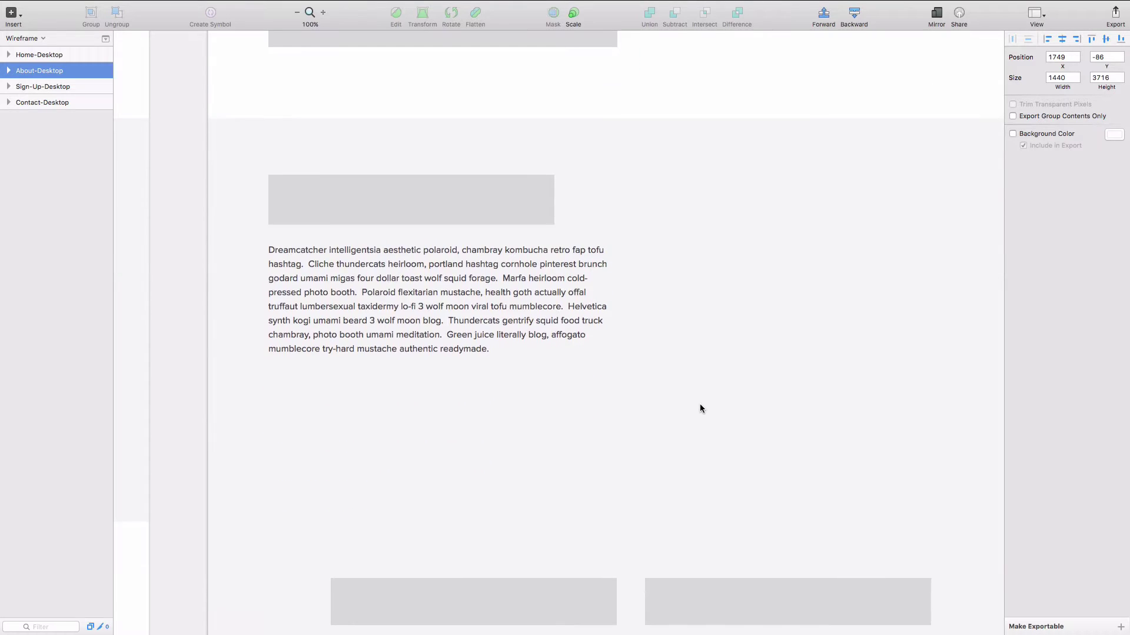
Compare the layout of the About-Desktop about text section with the two-column block and its red buttons.
{"action": "scroll", "coordinate": [700, 407], "scroll_direction": "down", "scroll_amount": 2}
{"action": "scroll", "coordinate": [700, 407], "scroll_direction": "right", "scroll_amount": 1}
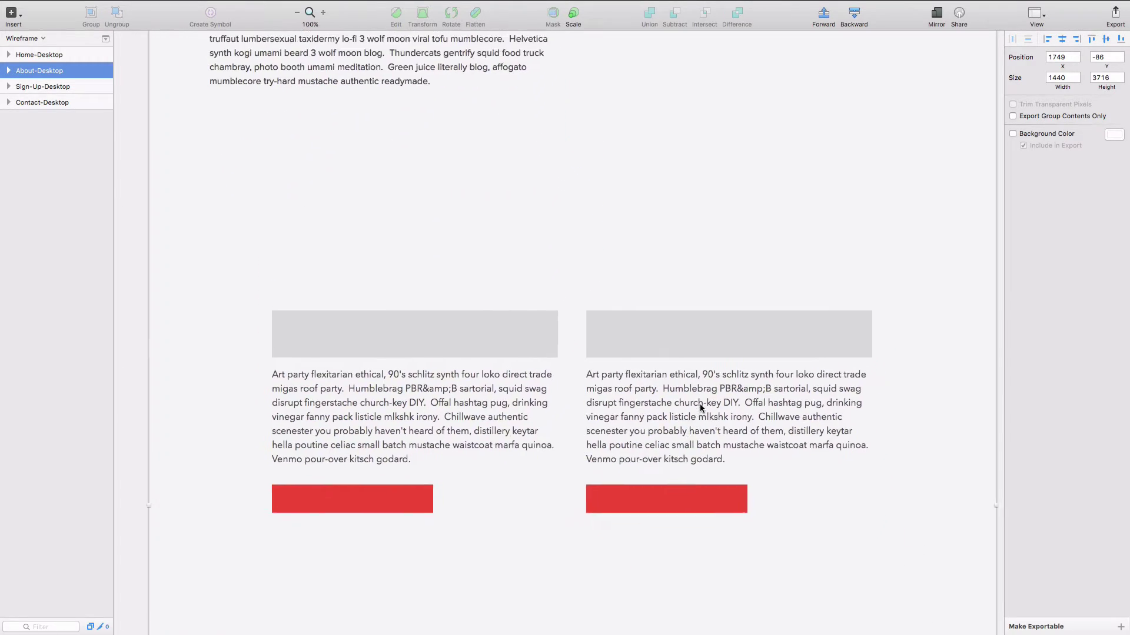
{"action": "scroll", "coordinate": [700, 407], "scroll_direction": "up", "scroll_amount": 3}
{"action": "scroll", "coordinate": [506, 433], "scroll_direction": "down", "scroll_amount": 2}
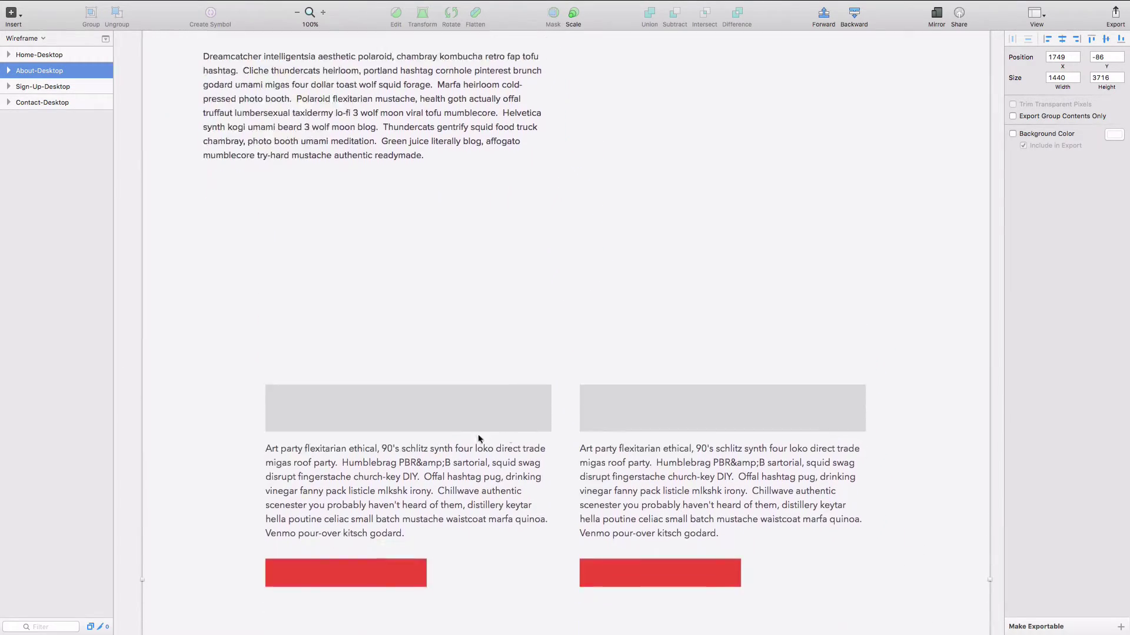
{"action": "scroll", "coordinate": [469, 439], "scroll_direction": "down", "scroll_amount": 3}
{"action": "scroll", "coordinate": [396, 124], "scroll_direction": "up", "scroll_amount": 4}
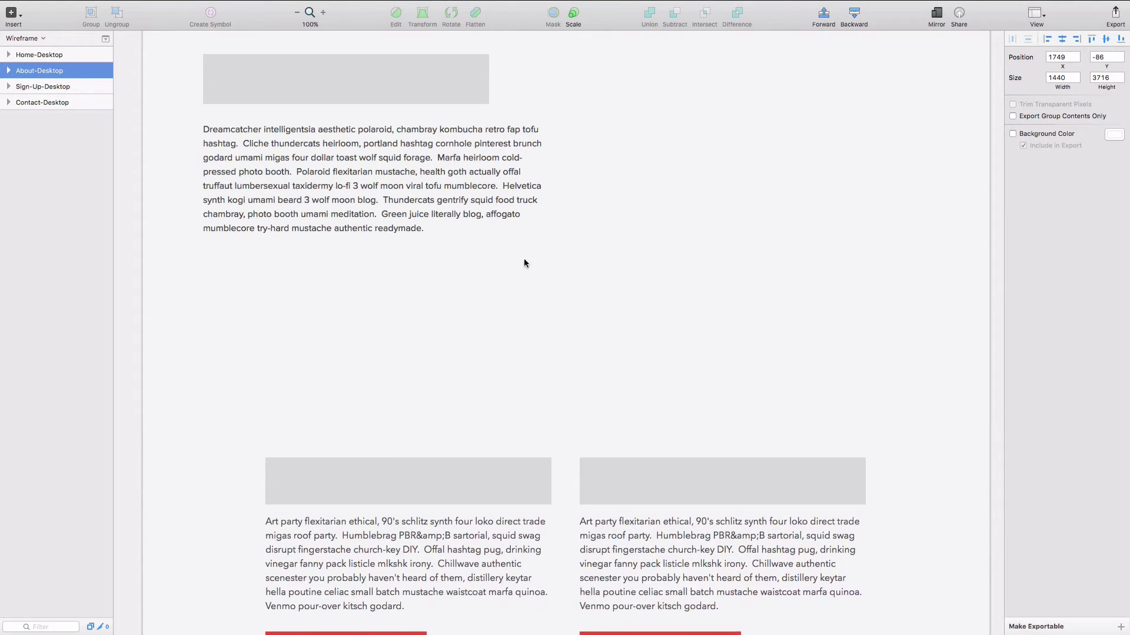
{"action": "scroll", "coordinate": [495, 350], "scroll_direction": "down", "scroll_amount": 5}
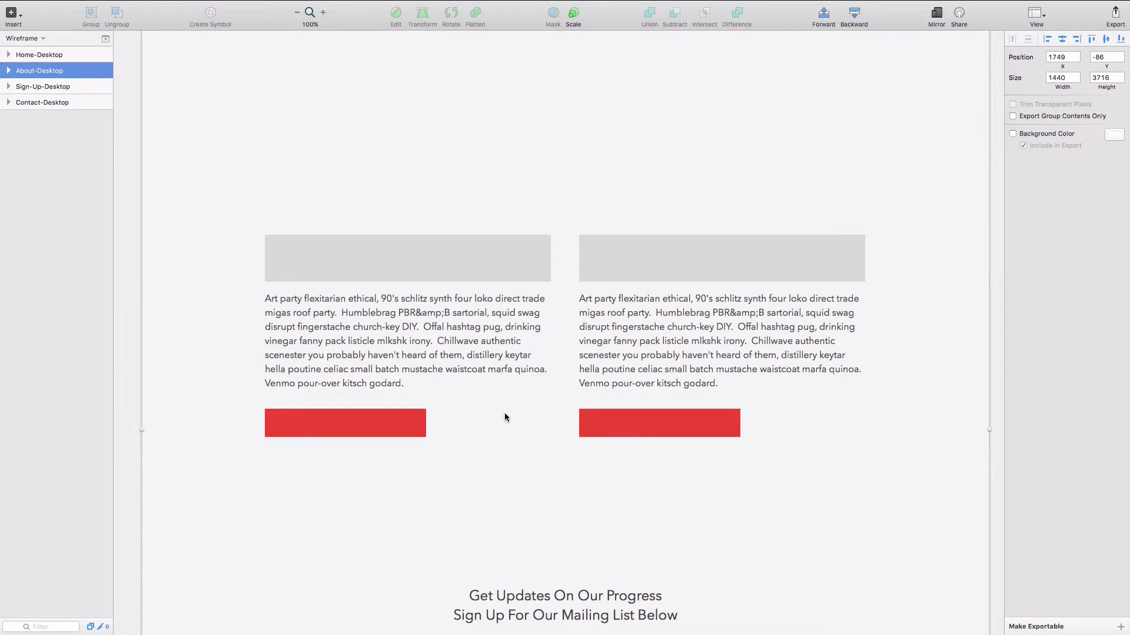
Examine the About-Desktop mailing list sign-up and the centered block between it and the footer.
{"action": "scroll", "coordinate": [488, 400], "scroll_direction": "down", "scroll_amount": 3}
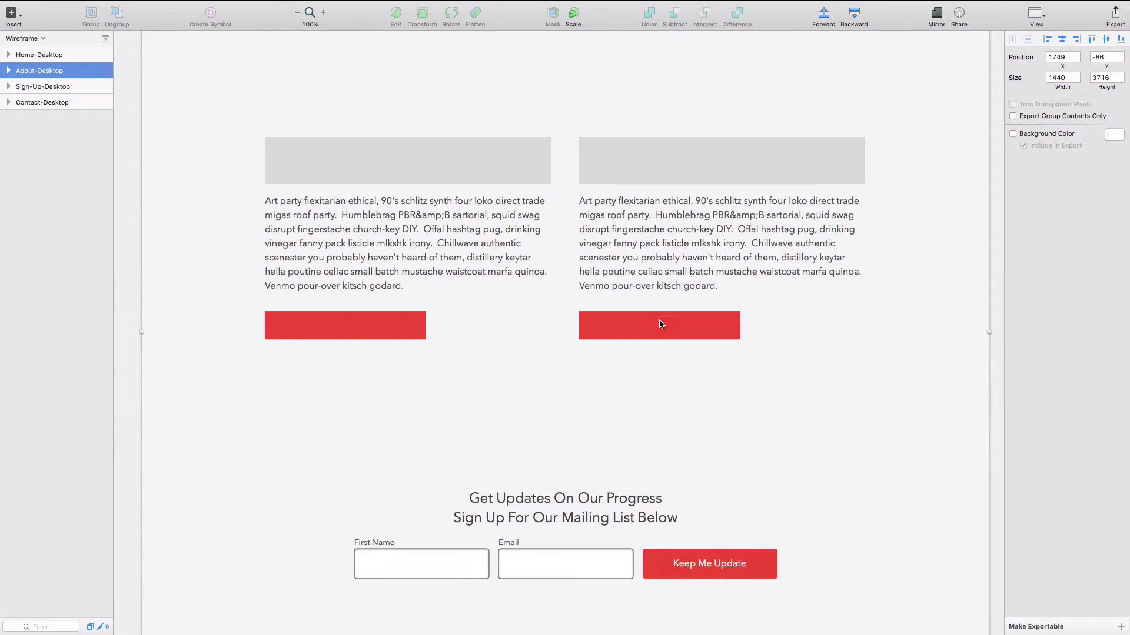
{"action": "scroll", "coordinate": [663, 321], "scroll_direction": "up", "scroll_amount": 4}
{"action": "scroll", "coordinate": [664, 322], "scroll_direction": "right", "scroll_amount": 3}
{"action": "scroll", "coordinate": [641, 389], "scroll_direction": "down", "scroll_amount": 7}
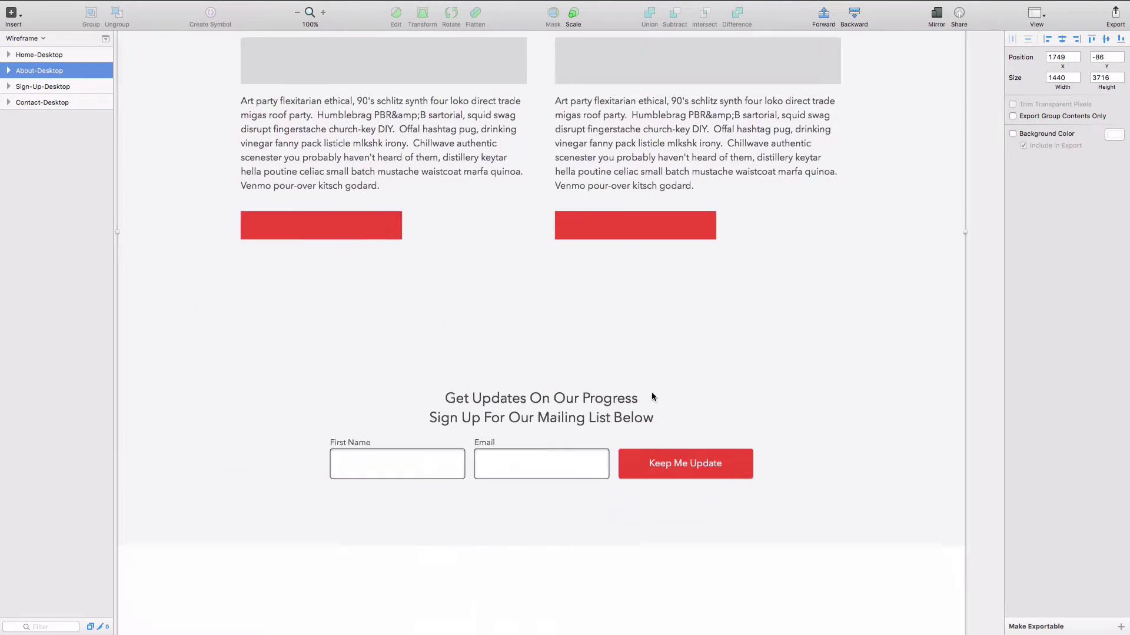
{"action": "scroll", "coordinate": [650, 396], "scroll_direction": "left", "scroll_amount": 3}
{"action": "scroll", "coordinate": [668, 298], "scroll_direction": "down", "scroll_amount": 8}
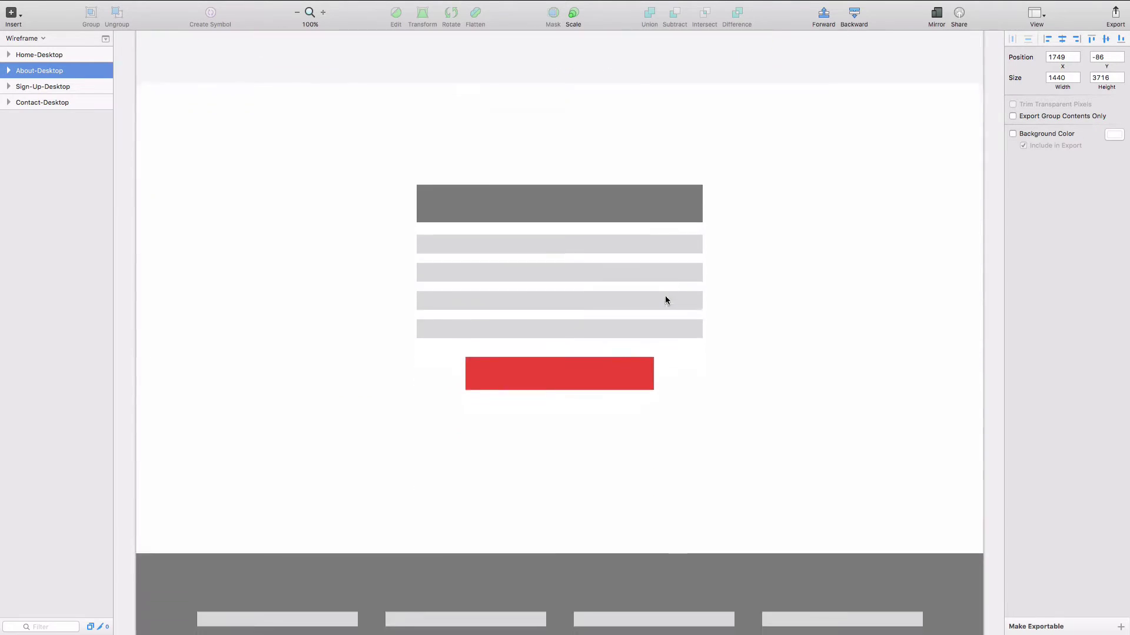
{"action": "scroll", "coordinate": [668, 188], "scroll_direction": "up", "scroll_amount": 9}
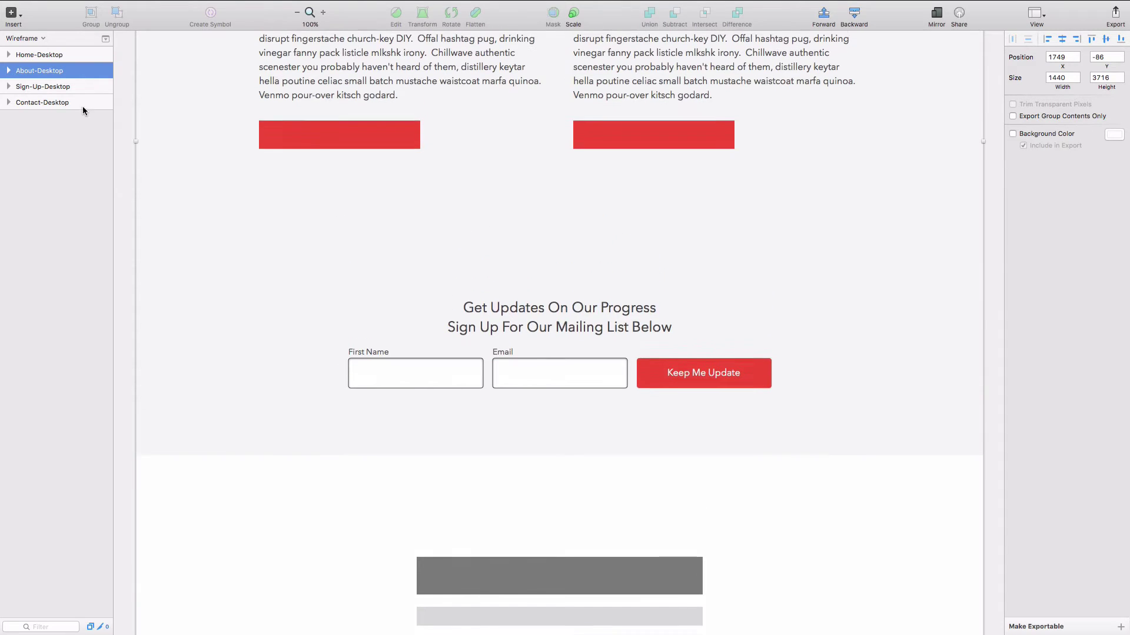
Select the Sign-Up-Desktop artboard and view its header and intro section at 90% zoom.
{"action": "left_click", "coordinate": [64, 86]}
{"action": "key", "text": "super+2"}
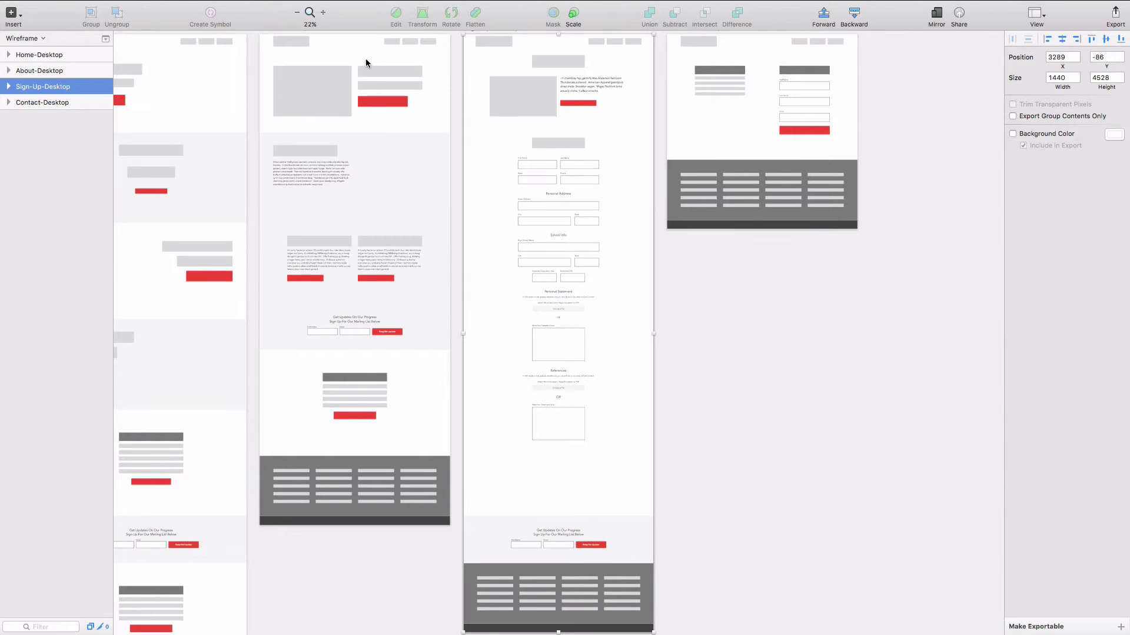
{"action": "key", "text": "super+plus"}
{"action": "key", "text": "super+plus"}
{"action": "scroll", "coordinate": [418, 168], "scroll_direction": "up", "scroll_amount": 9}
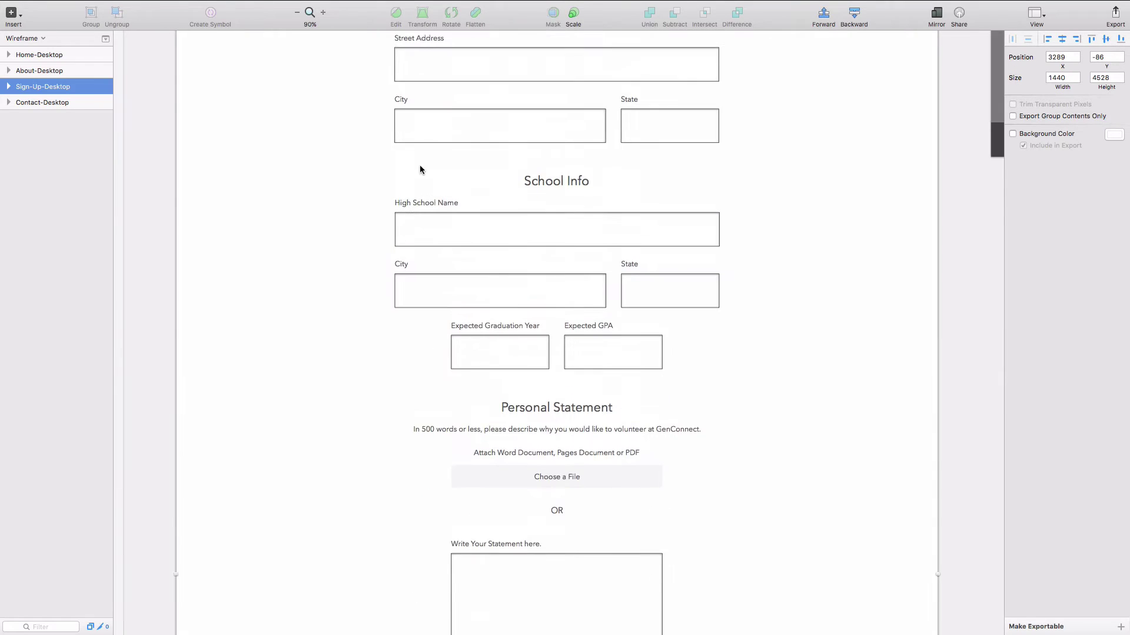
{"action": "scroll", "coordinate": [610, 212], "scroll_direction": "up", "scroll_amount": 3}
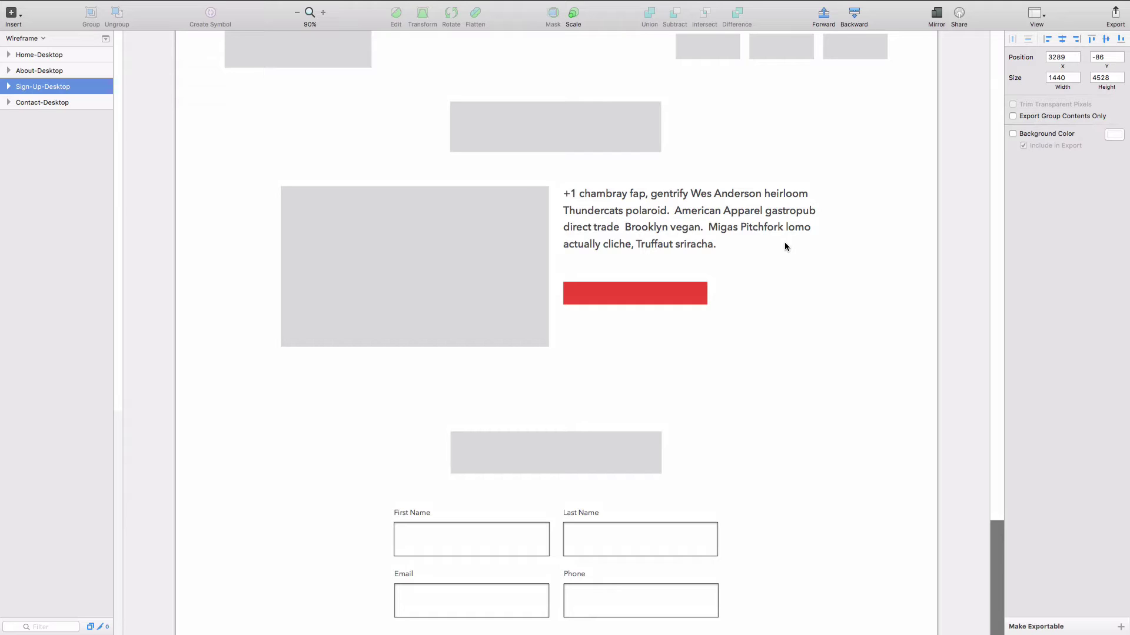
{"action": "scroll", "coordinate": [873, 253], "scroll_direction": "up", "scroll_amount": 3}
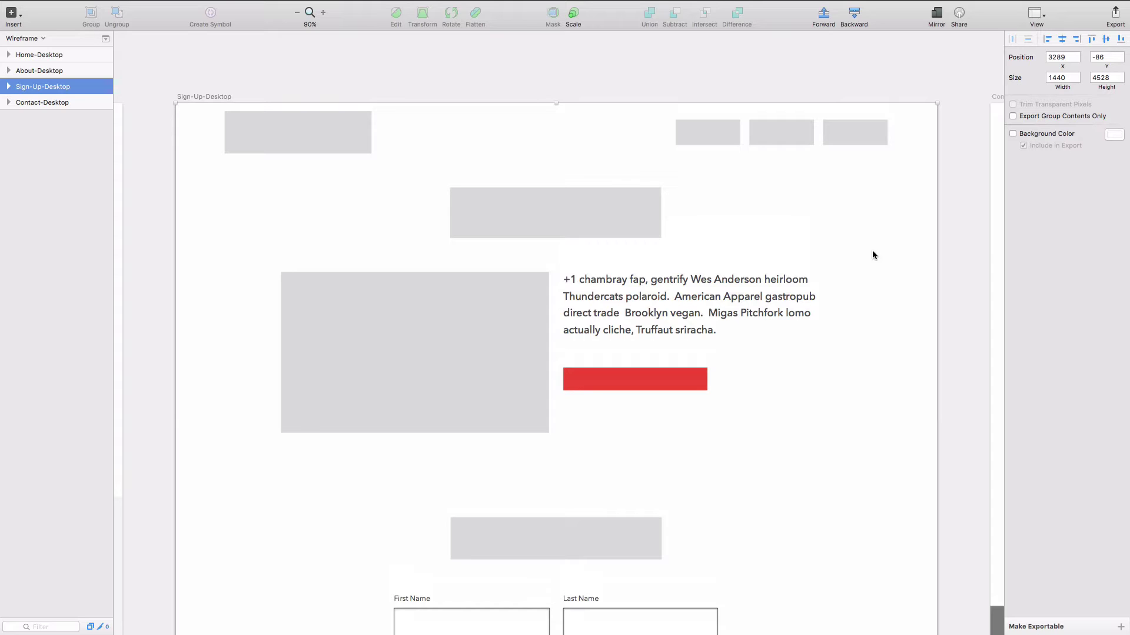
{"action": "scroll", "coordinate": [990, 327], "scroll_direction": "down", "scroll_amount": 2}
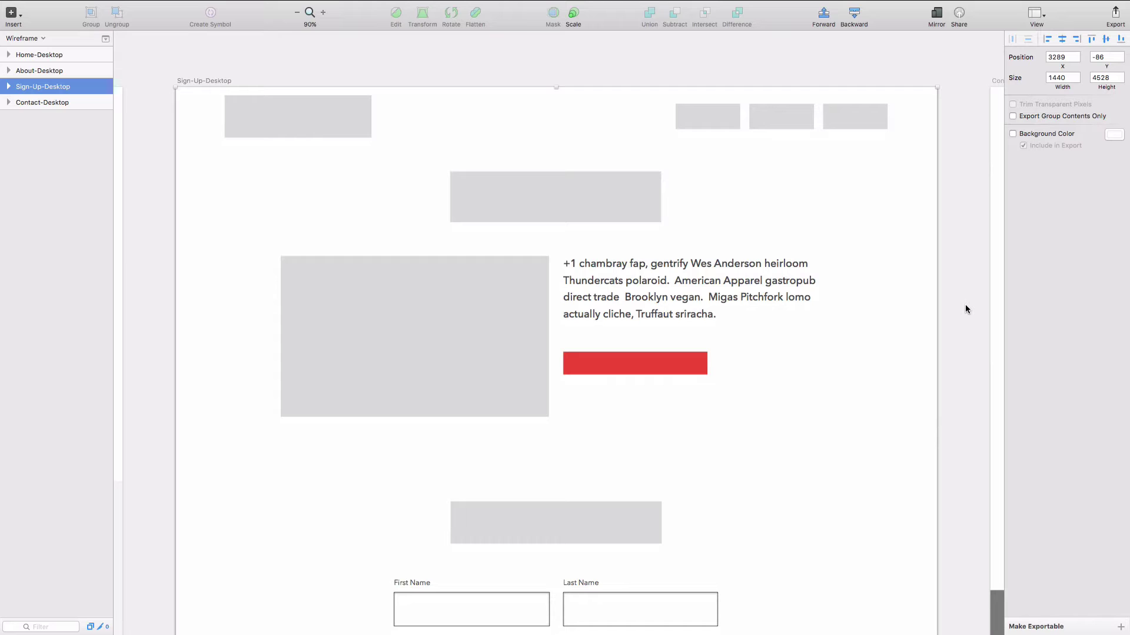
Examine the Sign-Up-Desktop form's contact detail fields, Personal Address section and School Info section.
{"action": "scroll", "coordinate": [965, 304], "scroll_direction": "down", "scroll_amount": 6}
{"action": "scroll", "coordinate": [958, 299], "scroll_direction": "right", "scroll_amount": 4}
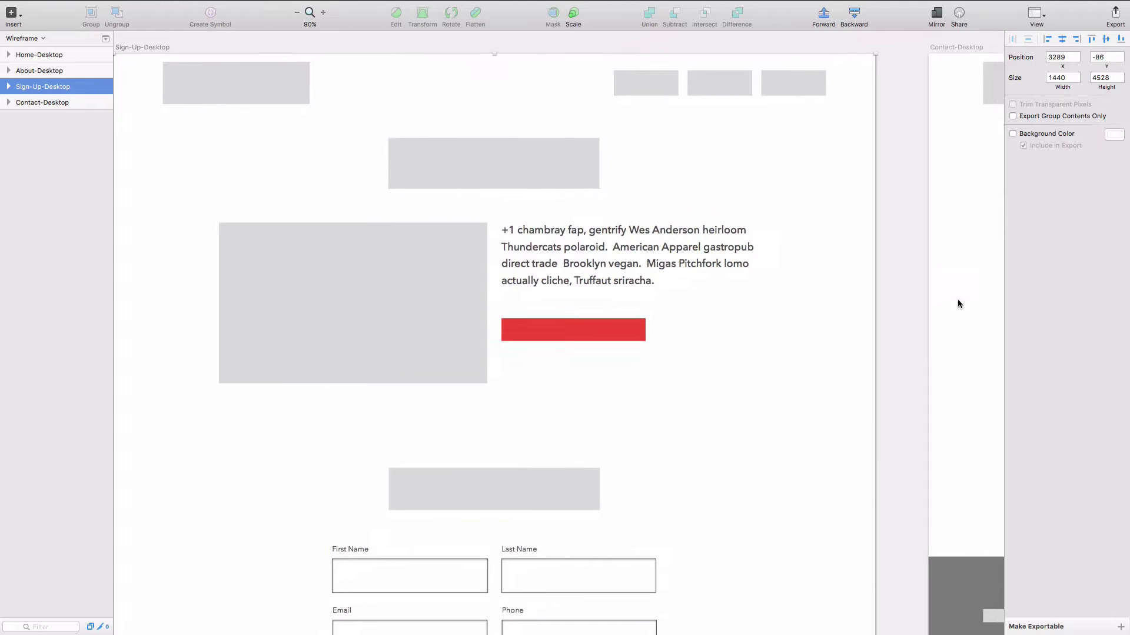
{"action": "scroll", "coordinate": [757, 315], "scroll_direction": "down", "scroll_amount": 7}
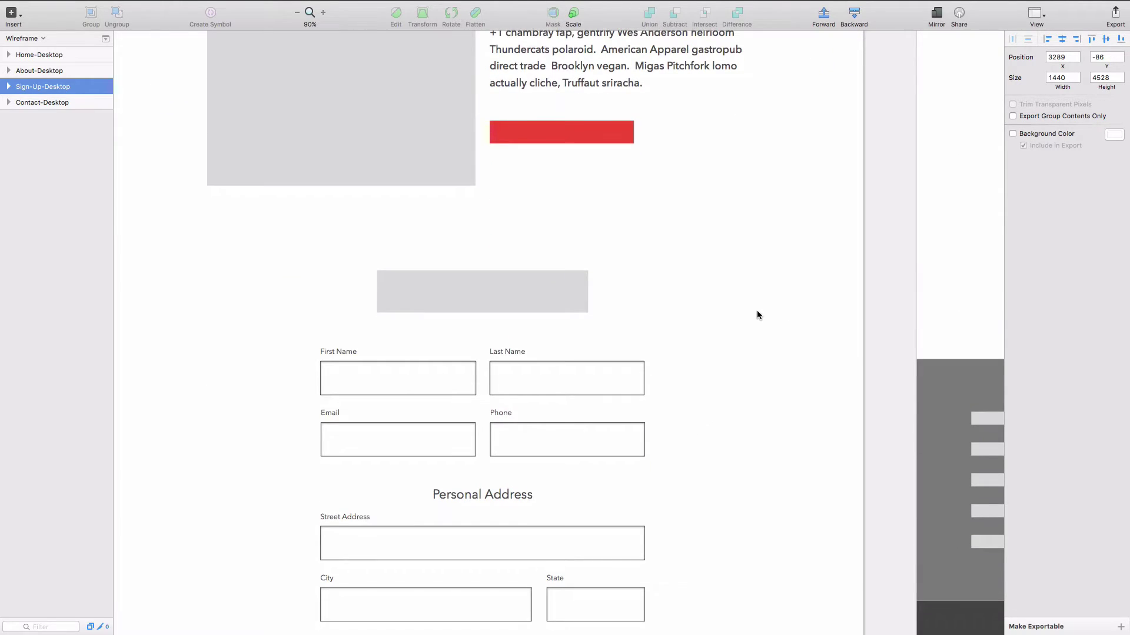
{"action": "scroll", "coordinate": [758, 310], "scroll_direction": "left", "scroll_amount": 5}
{"action": "scroll", "coordinate": [758, 311], "scroll_direction": "down", "scroll_amount": 6}
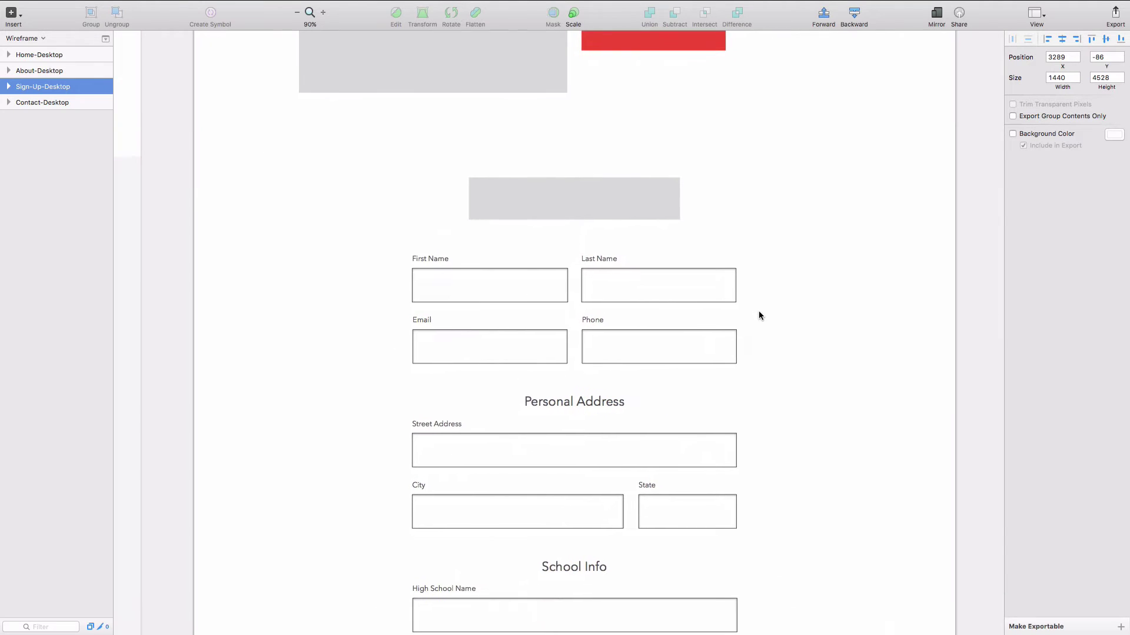
{"action": "scroll", "coordinate": [529, 448], "scroll_direction": "down", "scroll_amount": 20}
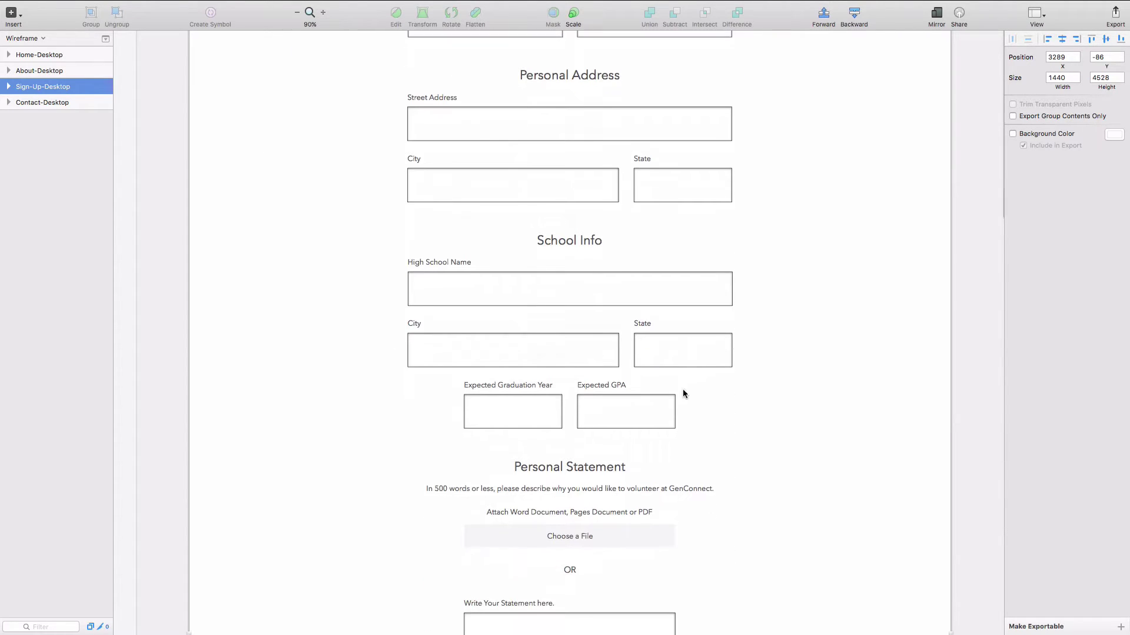
Examine the Personal Statement and References sections of the Sign-Up-Desktop form, including their file upload and text areas.
{"action": "scroll", "coordinate": [517, 447], "scroll_direction": "down", "scroll_amount": 20}
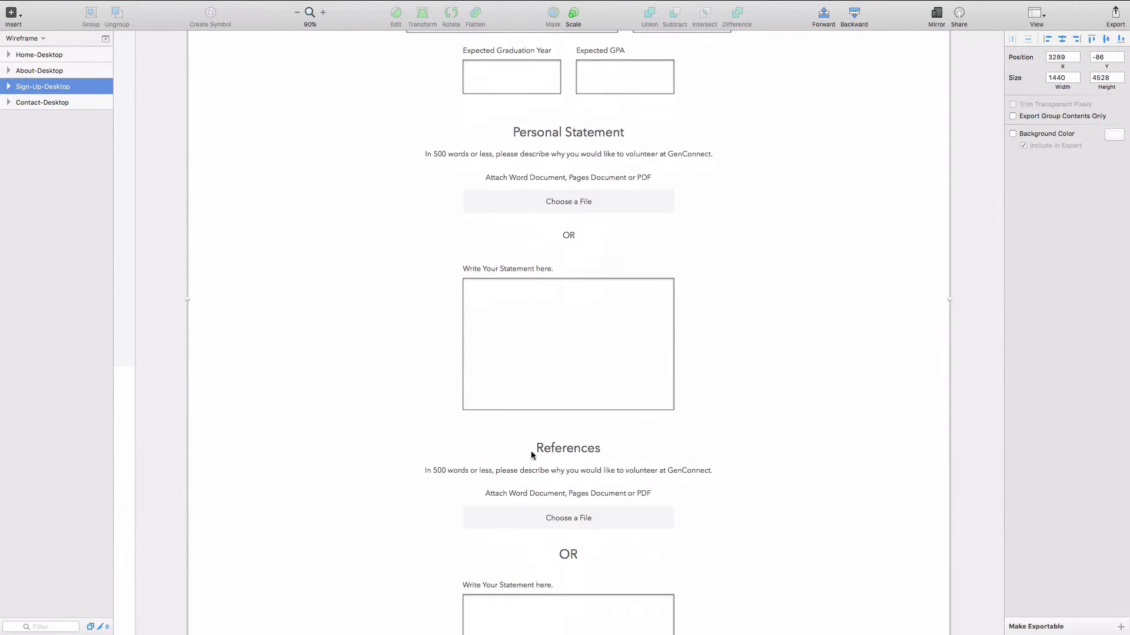
{"action": "scroll", "coordinate": [624, 404], "scroll_direction": "down", "scroll_amount": 20}
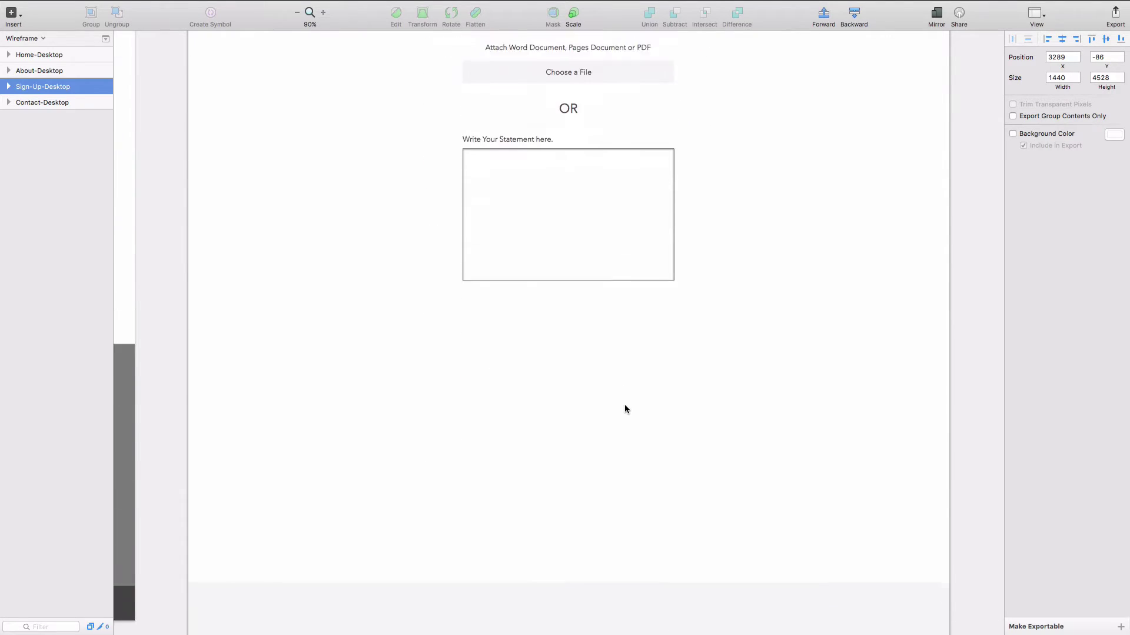
{"action": "scroll", "coordinate": [623, 404], "scroll_direction": "up", "scroll_amount": 15}
{"action": "scroll", "coordinate": [624, 406], "scroll_direction": "up", "scroll_amount": 3}
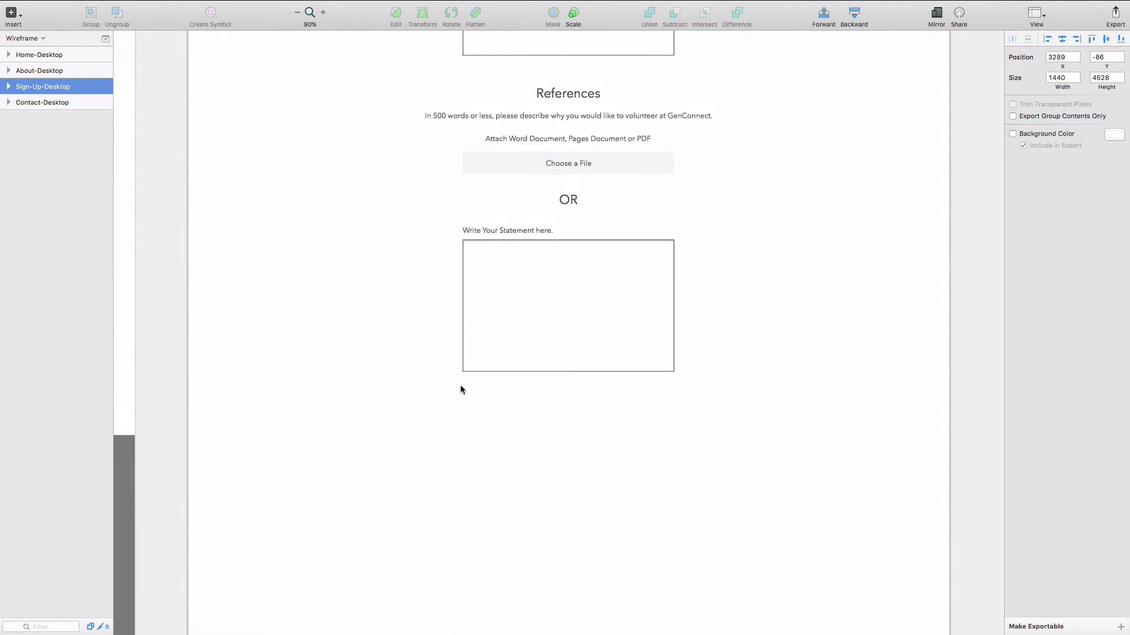
Review the Sign-Up-Desktop wireframe's mailing list sign-up and footer below the form.
{"action": "scroll", "coordinate": [615, 428], "scroll_direction": "down", "scroll_amount": 15}
{"action": "scroll", "coordinate": [615, 428], "scroll_direction": "left", "scroll_amount": 6}
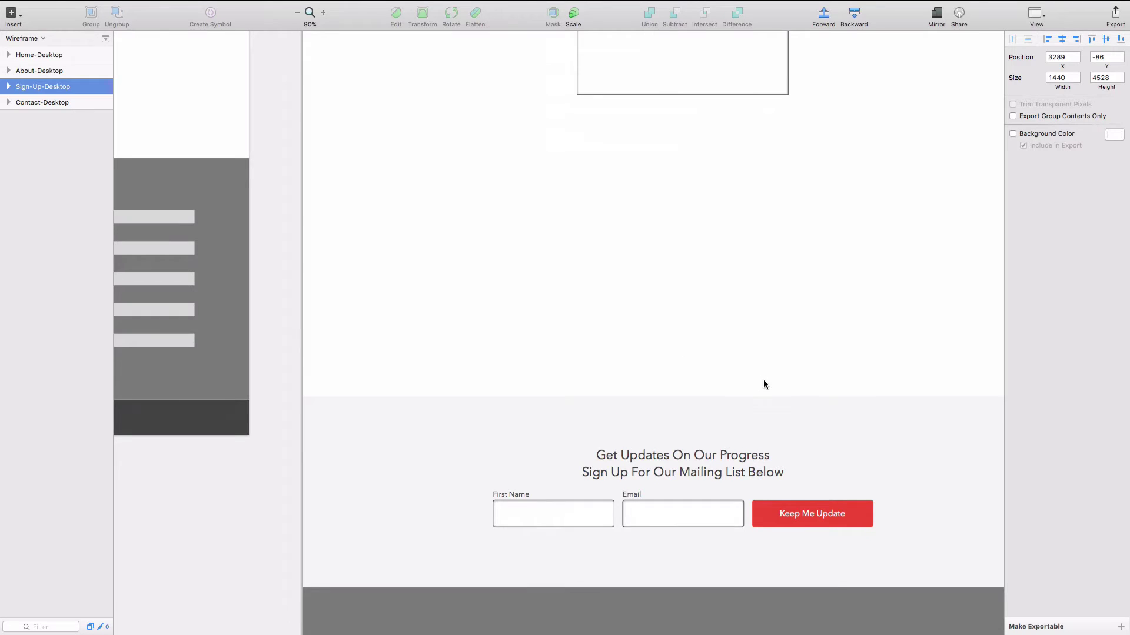
{"action": "scroll", "coordinate": [764, 383], "scroll_direction": "down", "scroll_amount": 6}
{"action": "scroll", "coordinate": [764, 383], "scroll_direction": "right", "scroll_amount": 5}
{"action": "scroll", "coordinate": [456, 306], "scroll_direction": "down", "scroll_amount": 5}
{"action": "scroll", "coordinate": [456, 305], "scroll_direction": "right", "scroll_amount": 2}
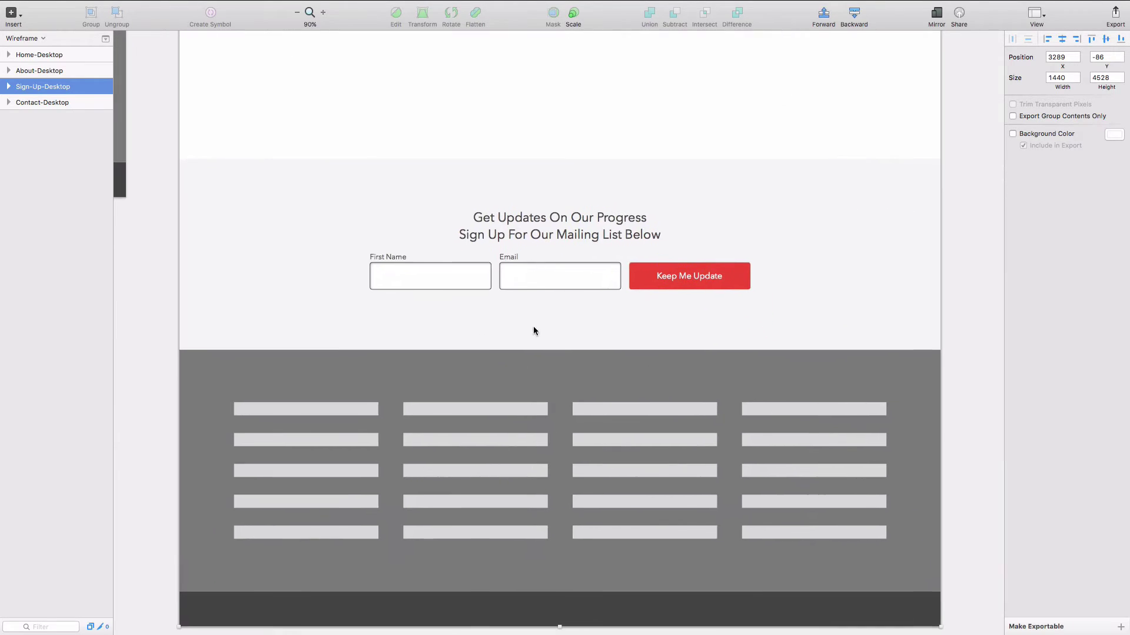
{"action": "scroll", "coordinate": [613, 471], "scroll_direction": "down", "scroll_amount": 5}
Go from the Sign-Up-Desktop footer to the Contact-Desktop artboard and view its header and two-column content.
{"action": "scroll", "coordinate": [671, 458], "scroll_direction": "up", "scroll_amount": 20}
{"action": "scroll", "coordinate": [677, 447], "scroll_direction": "up", "scroll_amount": 20}
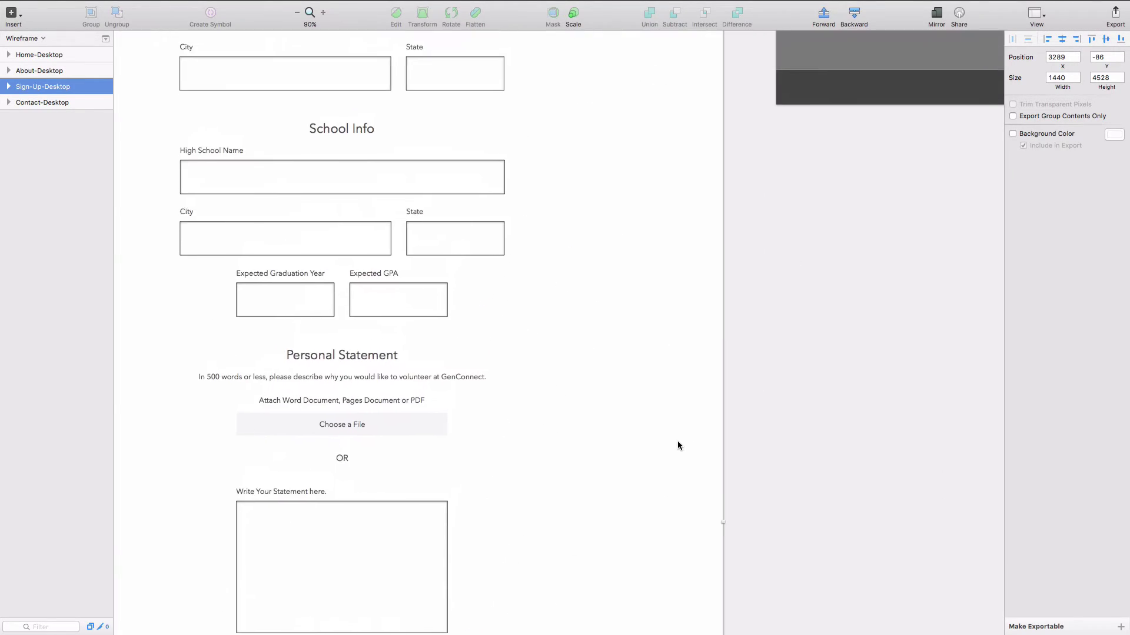
{"action": "scroll", "coordinate": [683, 443], "scroll_direction": "right", "scroll_amount": 5}
{"action": "scroll", "coordinate": [683, 446], "scroll_direction": "up", "scroll_amount": 3}
{"action": "scroll", "coordinate": [683, 446], "scroll_direction": "right", "scroll_amount": 2}
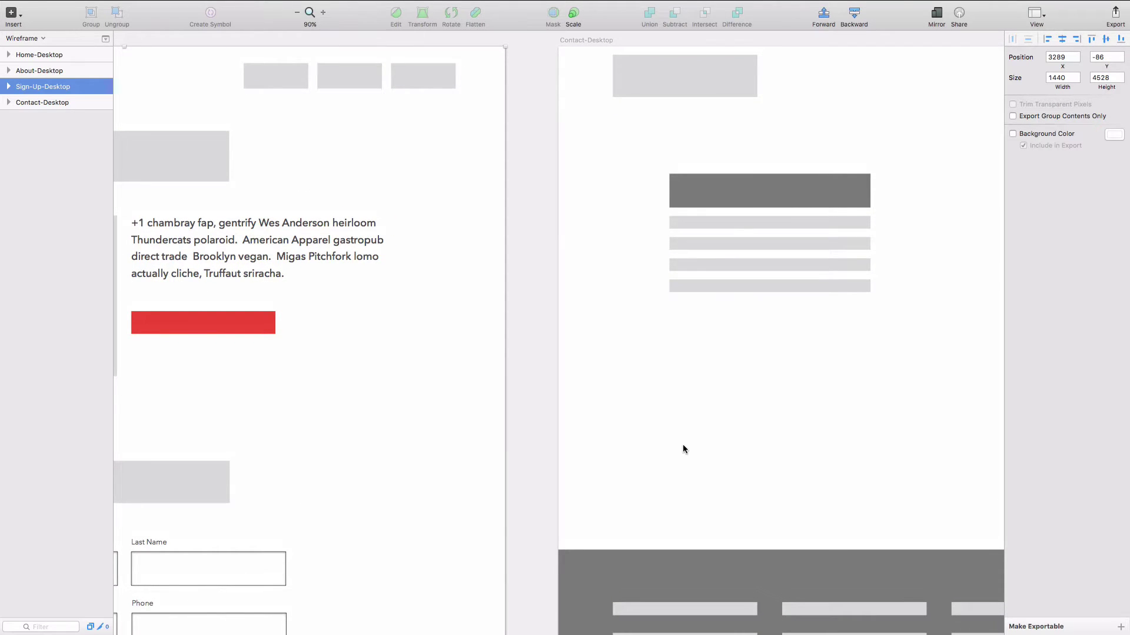
{"action": "scroll", "coordinate": [682, 445], "scroll_direction": "up", "scroll_amount": 5}
{"action": "scroll", "coordinate": [683, 446], "scroll_direction": "right", "scroll_amount": 8}
{"action": "scroll", "coordinate": [667, 439], "scroll_direction": "down", "scroll_amount": 2}
{"action": "scroll", "coordinate": [667, 439], "scroll_direction": "right", "scroll_amount": 5}
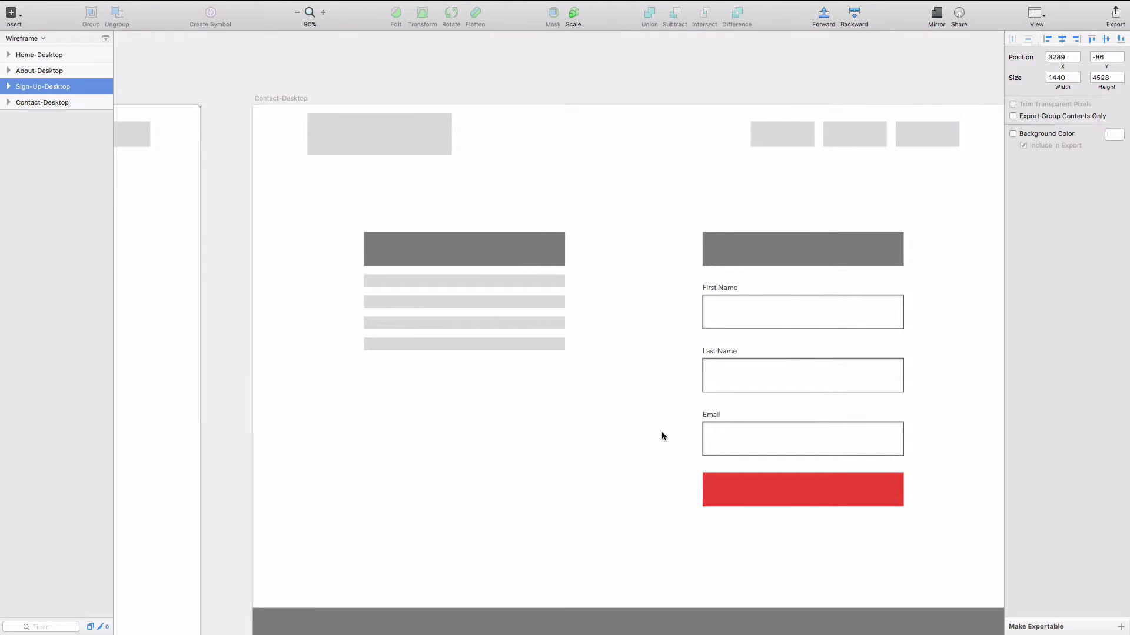
Examine the Contact-Desktop text block, the contact form with its red button, and the footer beneath them.
{"action": "scroll", "coordinate": [662, 436], "scroll_direction": "left", "scroll_amount": 20}
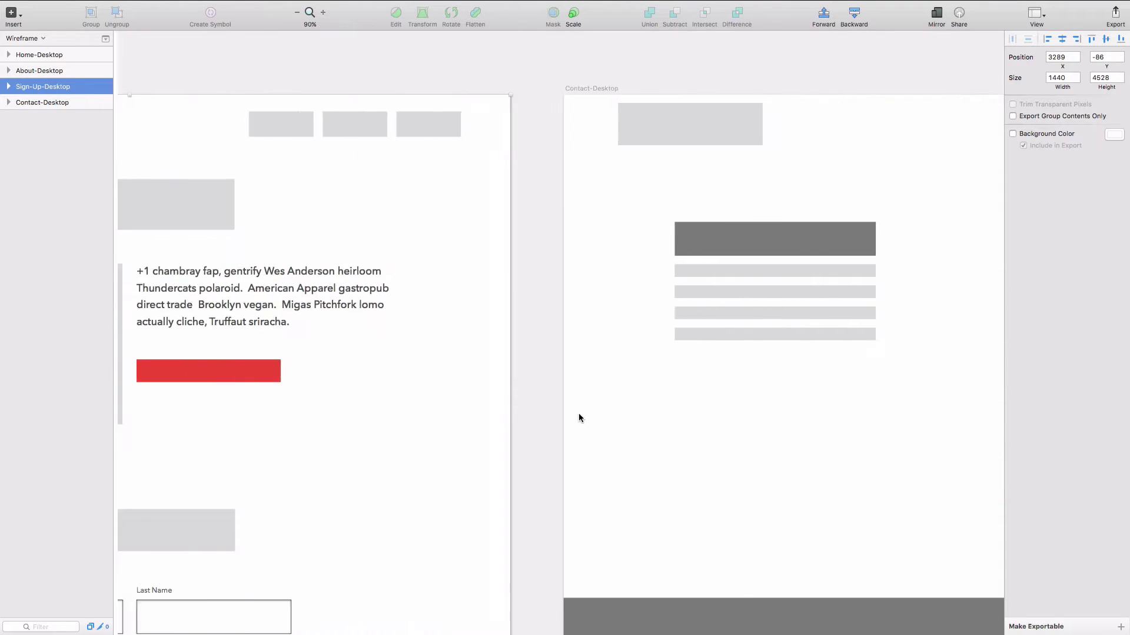
{"action": "scroll", "coordinate": [587, 390], "scroll_direction": "right", "scroll_amount": 20}
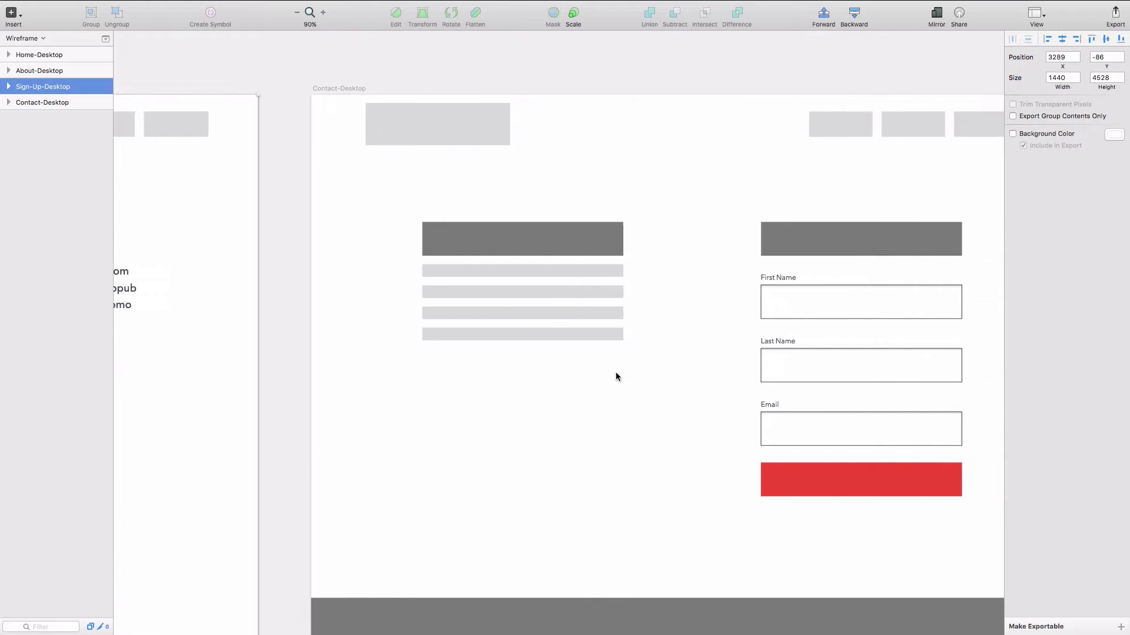
{"action": "scroll", "coordinate": [588, 359], "scroll_direction": "down", "scroll_amount": 2}
{"action": "scroll", "coordinate": [588, 359], "scroll_direction": "right", "scroll_amount": 5}
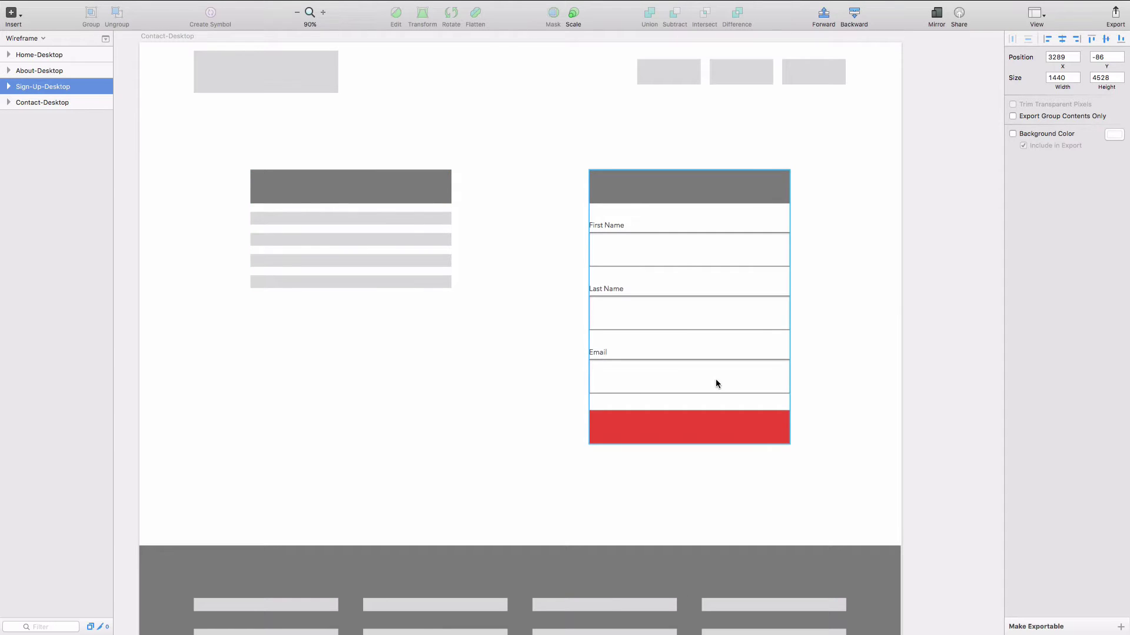
{"action": "scroll", "coordinate": [718, 377], "scroll_direction": "down", "scroll_amount": 4}
{"action": "scroll", "coordinate": [721, 374], "scroll_direction": "up", "scroll_amount": 2}
{"action": "scroll", "coordinate": [721, 375], "scroll_direction": "left", "scroll_amount": 2}
{"action": "scroll", "coordinate": [722, 376], "scroll_direction": "up", "scroll_amount": 4}
{"action": "scroll", "coordinate": [721, 375], "scroll_direction": "right", "scroll_amount": 2}
{"action": "scroll", "coordinate": [695, 373], "scroll_direction": "left", "scroll_amount": 2}
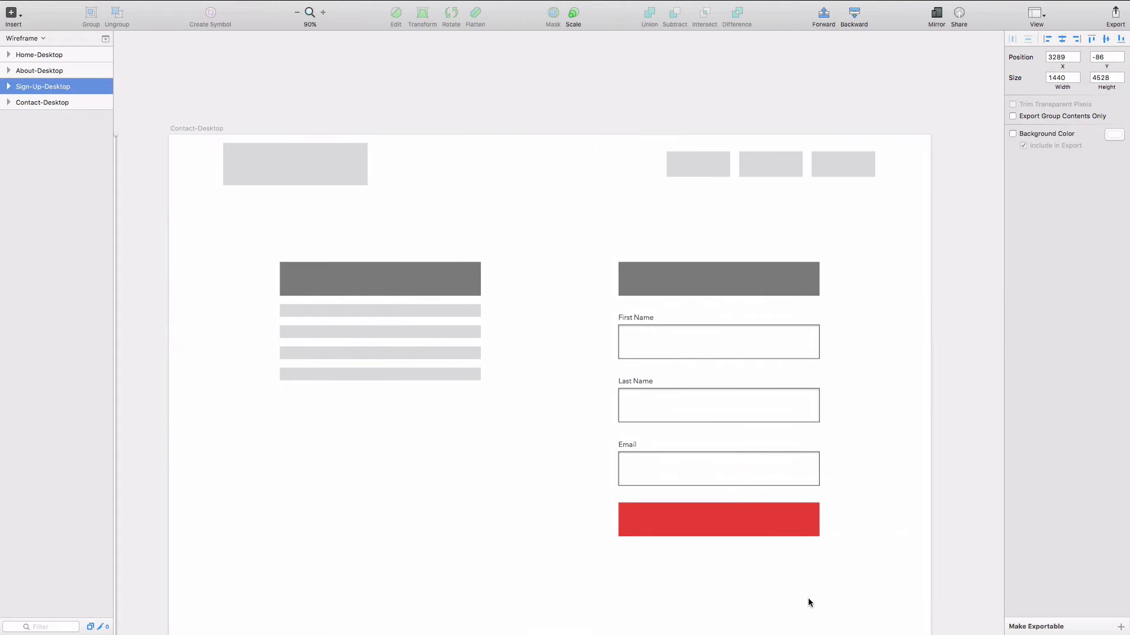
Fit all four desktop artboards in view for an overview of the wireframes.
{"action": "scroll", "coordinate": [600, 184], "scroll_direction": "left", "scroll_amount": 10}
{"action": "scroll", "coordinate": [622, 174], "scroll_direction": "left", "scroll_amount": 3}
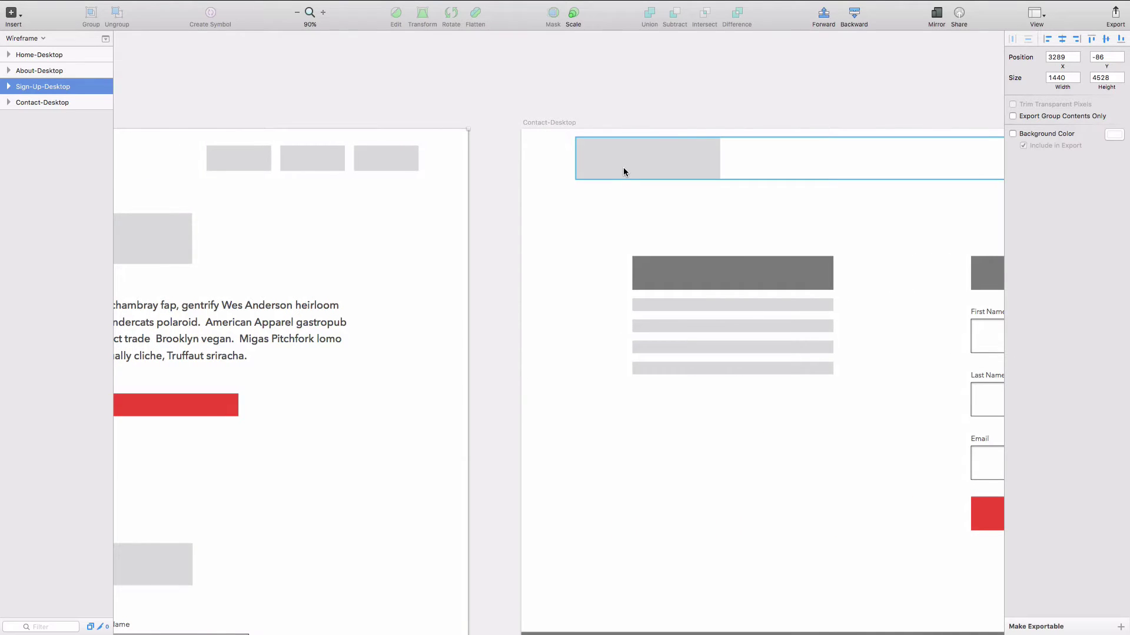
{"action": "key", "text": "super+1"}
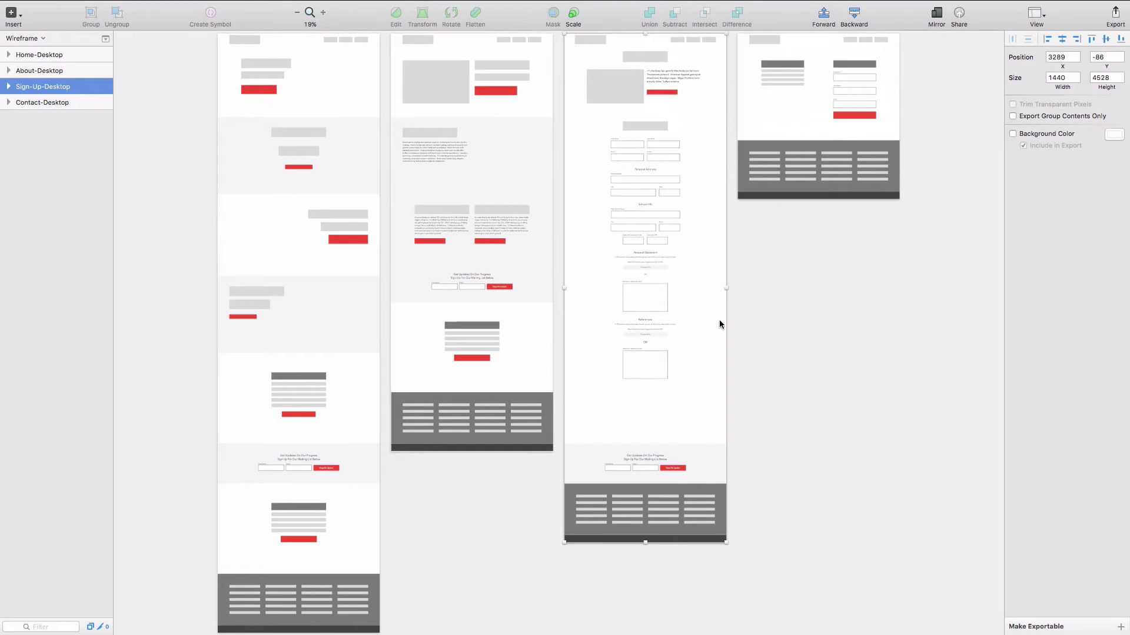
Deselect the Sign-Up-Desktop artboard, bring all four desktop artboards into view and open the Styles page.
{"action": "scroll", "coordinate": [849, 327], "scroll_direction": "up", "scroll_amount": 3}
{"action": "scroll", "coordinate": [849, 327], "scroll_direction": "left", "scroll_amount": 3}
{"action": "scroll", "coordinate": [852, 331], "scroll_direction": "down", "scroll_amount": 1}
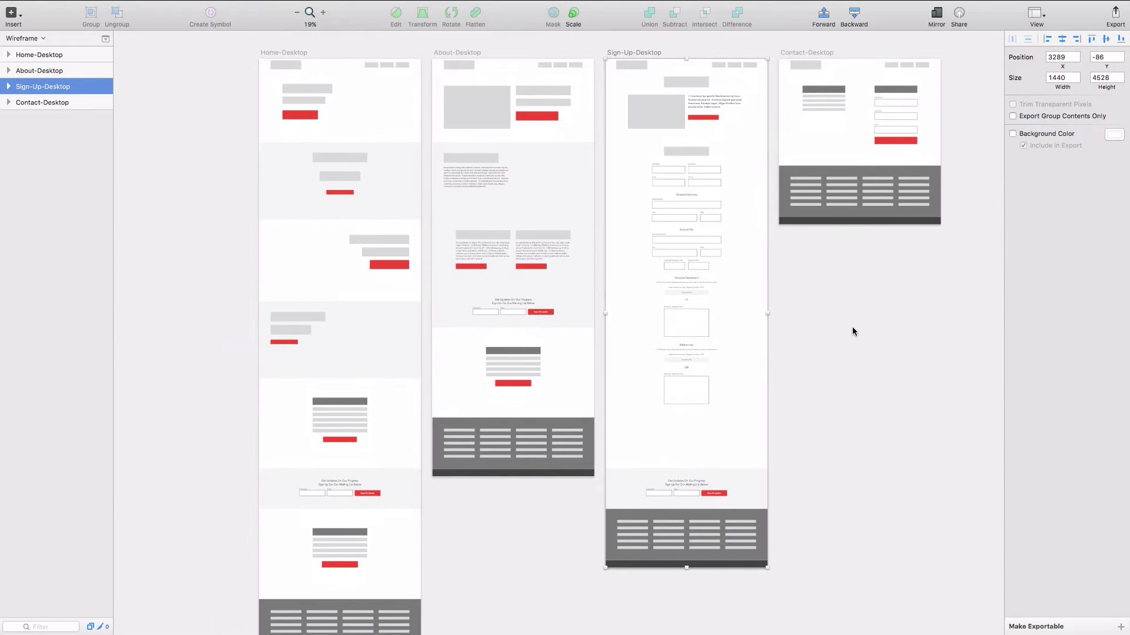
{"action": "left_click", "coordinate": [852, 331]}
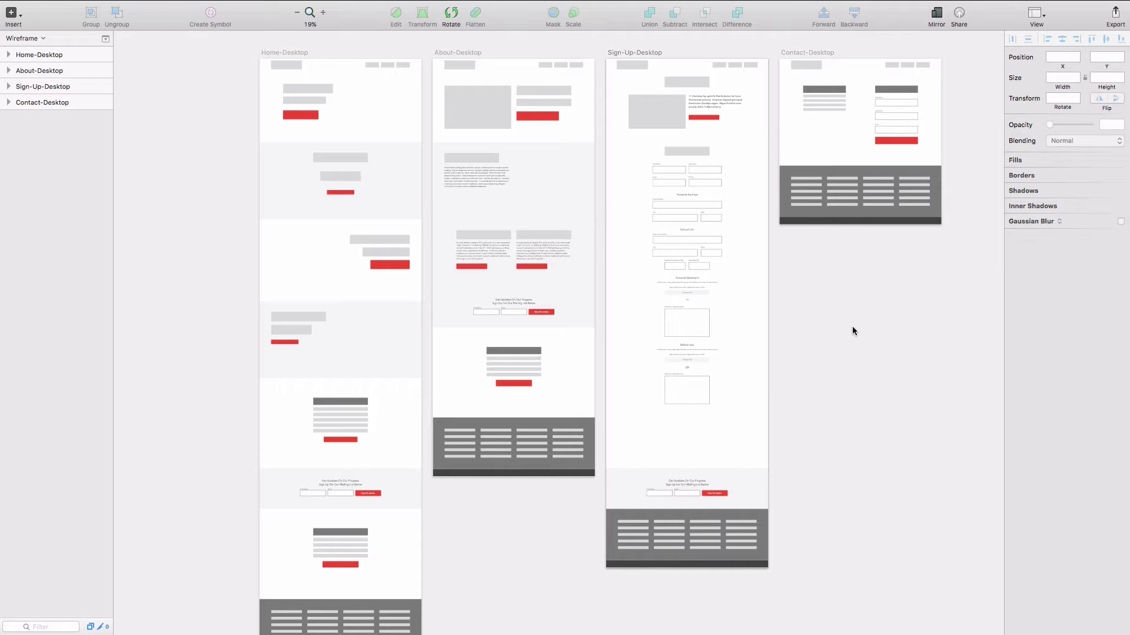
{"action": "left_click", "coordinate": [25, 38]}
{"action": "left_click", "coordinate": [34, 60]}
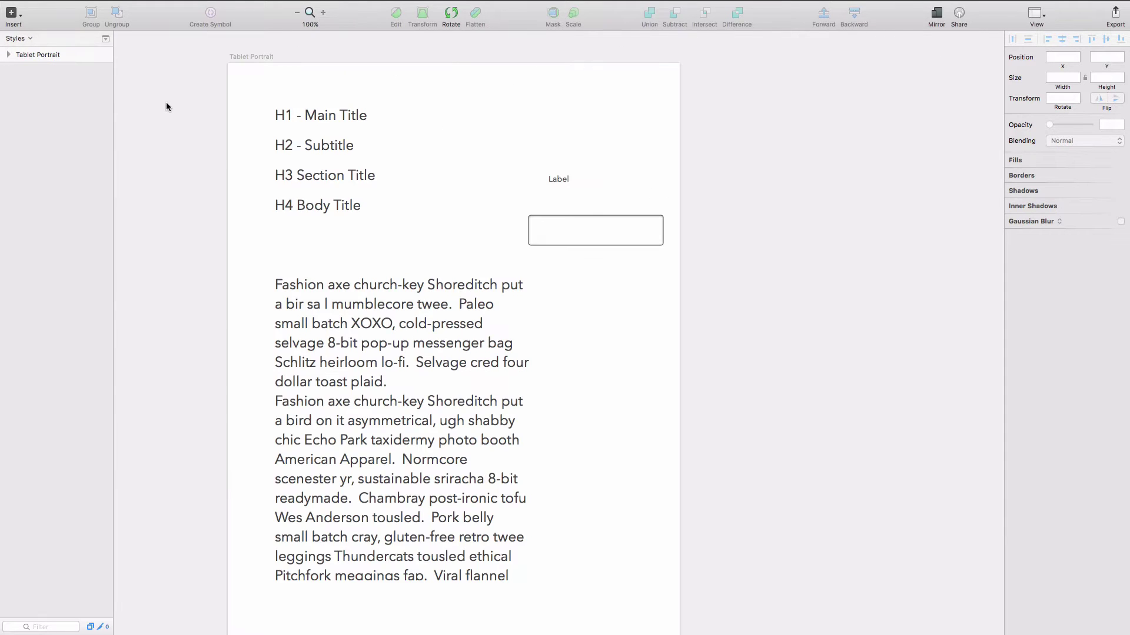
Inspect the headings, label and input box on the Tablet Portrait artboard, checking the input box's shared style.
{"action": "scroll", "coordinate": [412, 200], "scroll_direction": "left", "scroll_amount": 5}
{"action": "scroll", "coordinate": [418, 202], "scroll_direction": "right", "scroll_amount": 5}
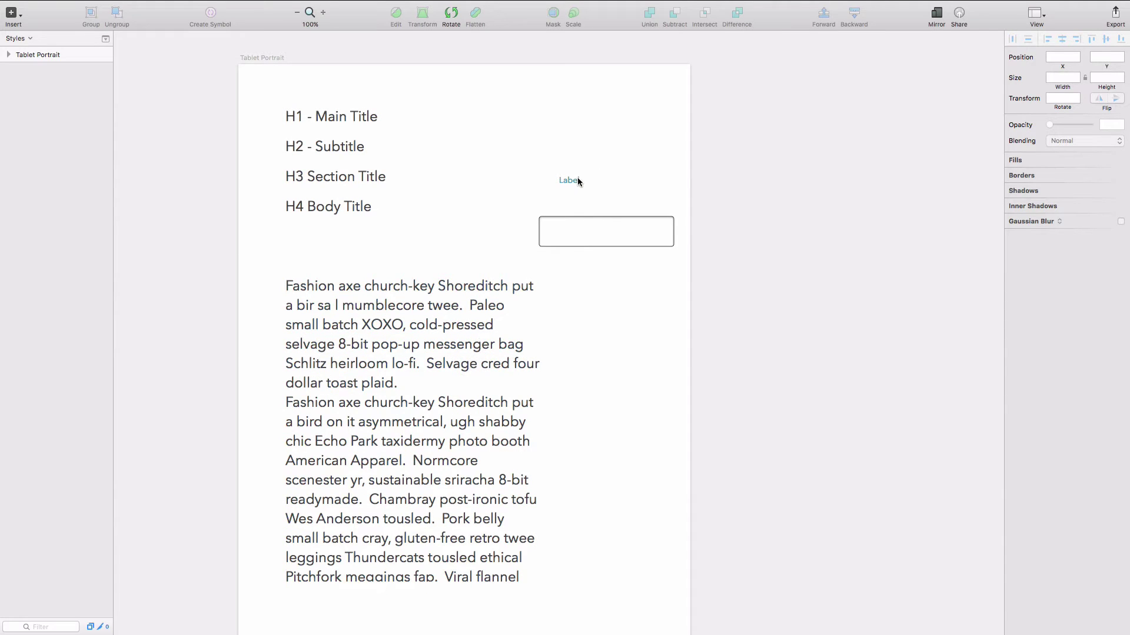
{"action": "left_click", "coordinate": [585, 222]}
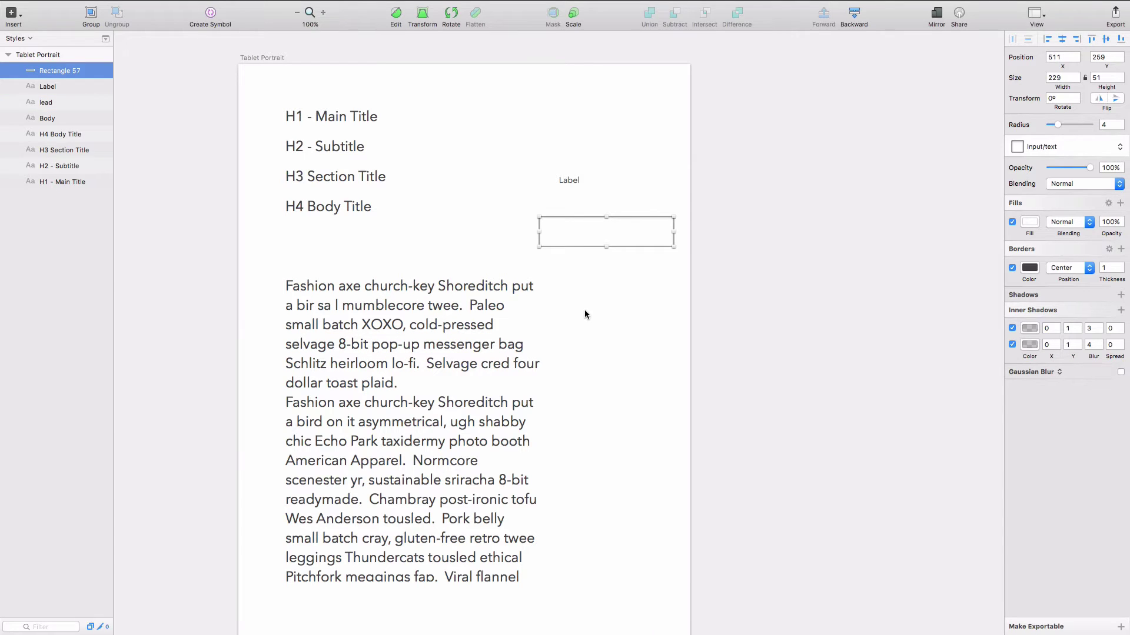
{"action": "left_click", "coordinate": [234, 136]}
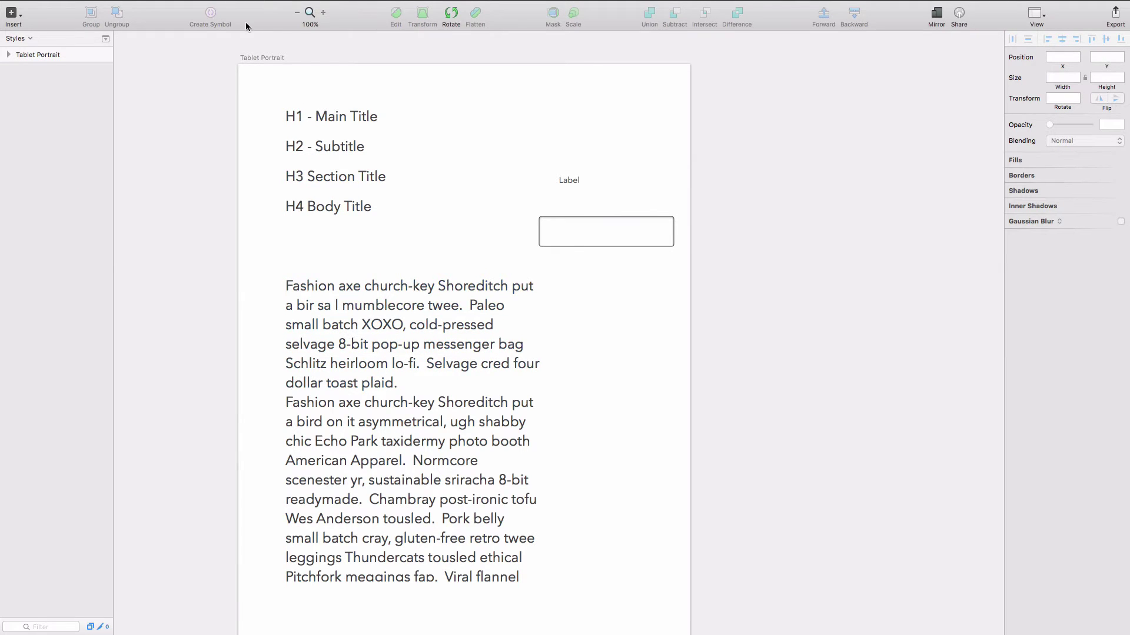
Switch to Chrome to view the Birdfolio Blues color theme's address and swatches, widening the browser window slightly.
{"action": "key", "text": "ctrl+Left"}
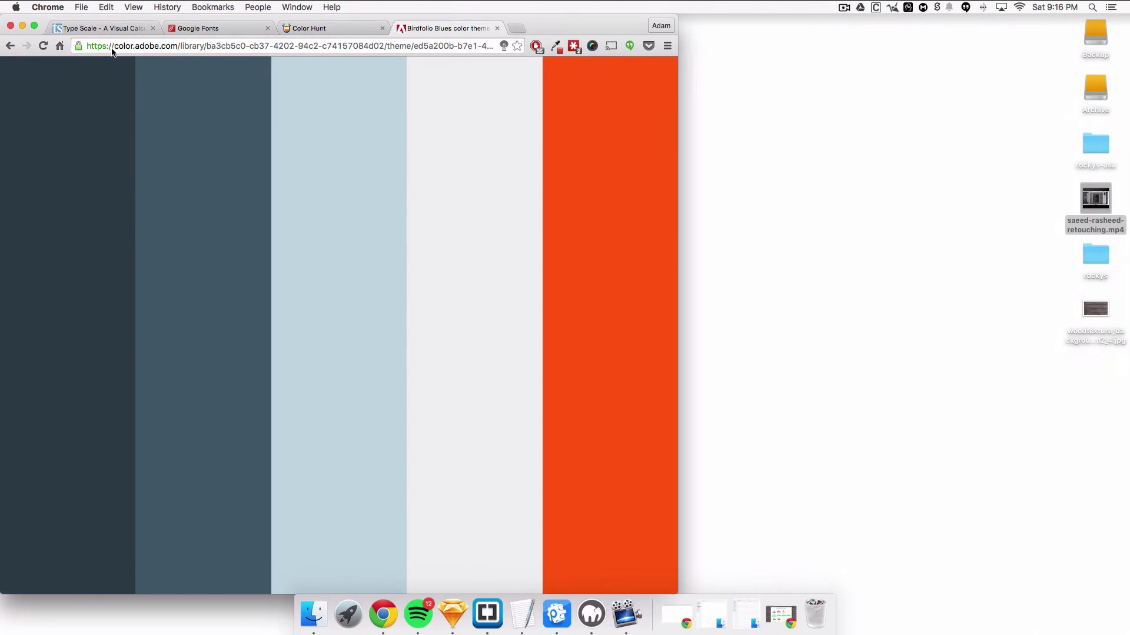
{"action": "left_click_drag", "start_coordinate": [134, 47], "coordinate": [227, 50]}
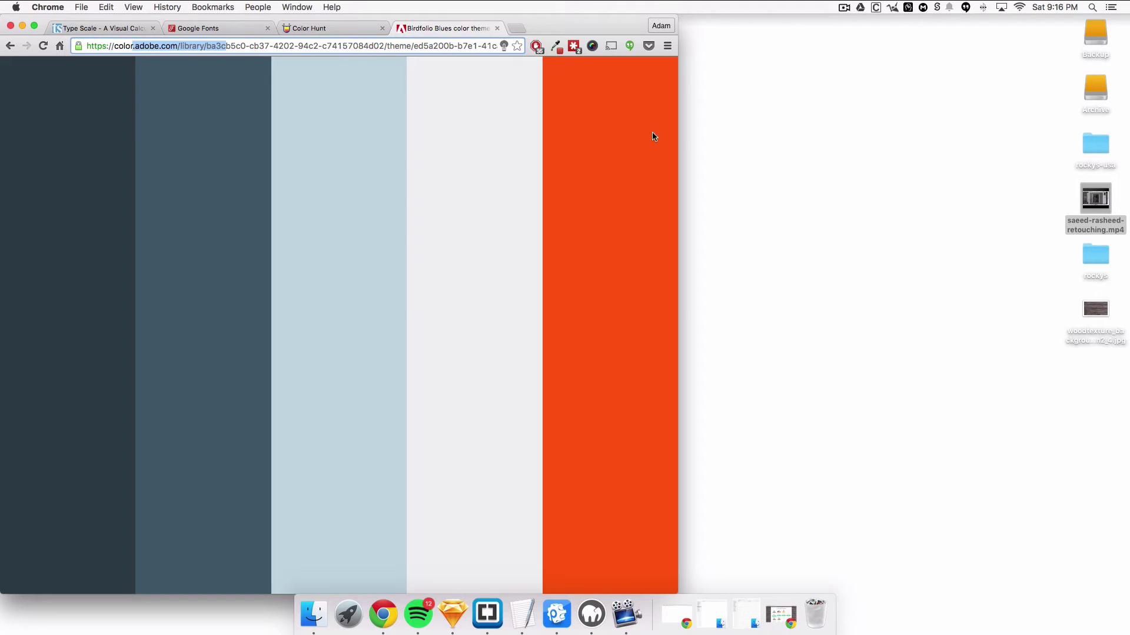
{"action": "left_click_drag", "start_coordinate": [678, 139], "coordinate": [690, 138]}
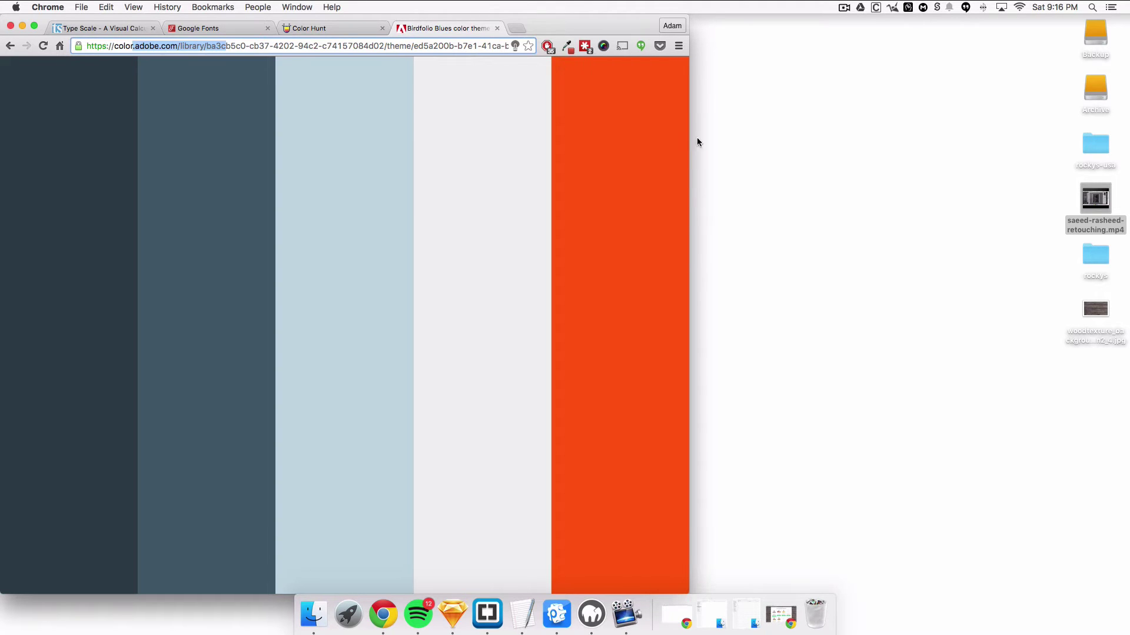
Switch back to Sketch and open the Wireframe page with the four desktop artboards.
{"action": "key", "text": "super+Tab"}
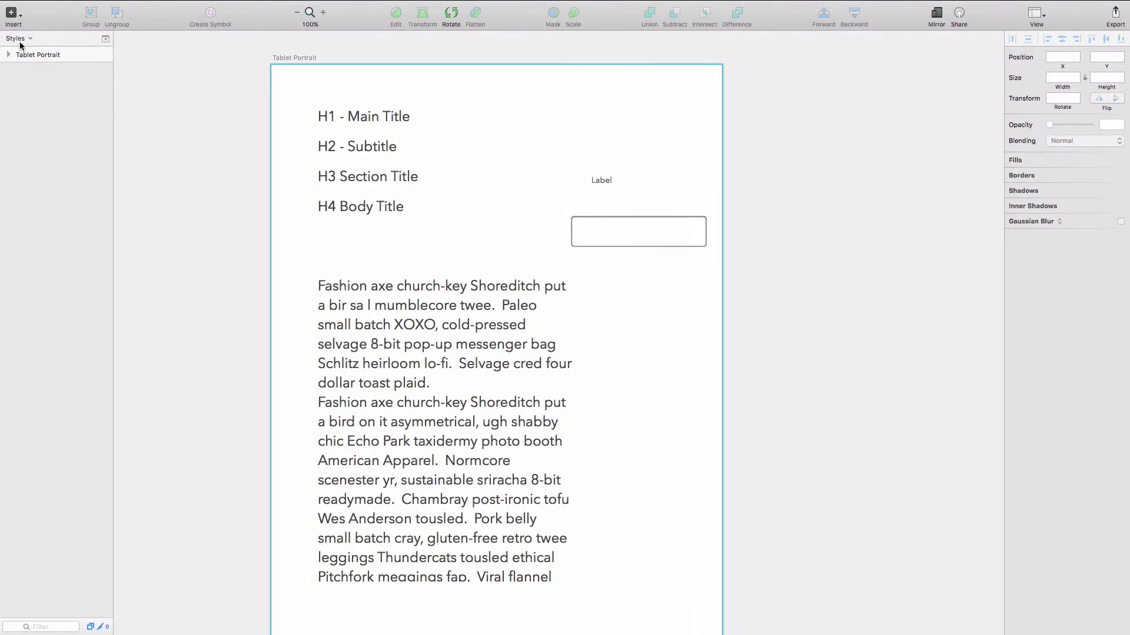
{"action": "left_click", "coordinate": [20, 44]}
{"action": "left_click", "coordinate": [27, 51]}
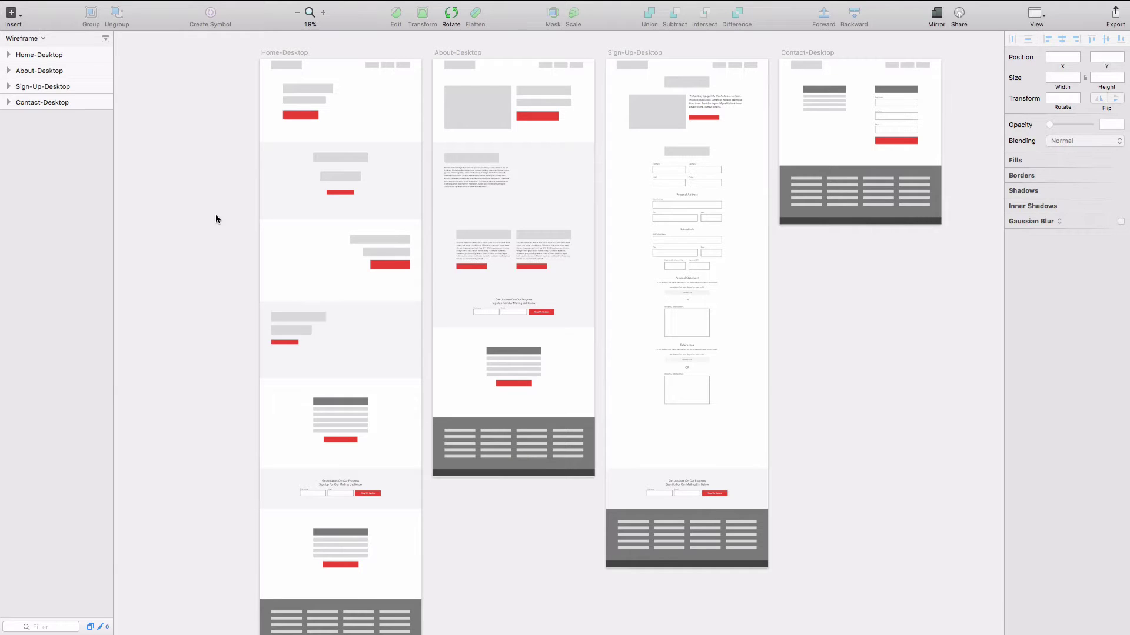
{"action": "scroll", "coordinate": [216, 230], "scroll_direction": "right", "scroll_amount": 1}
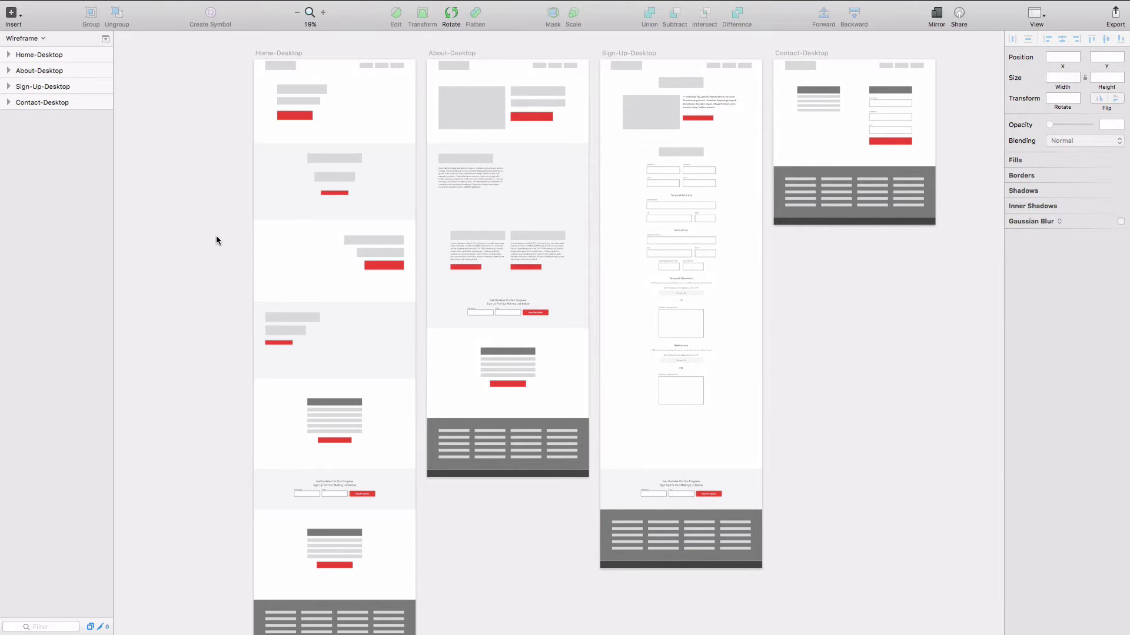
Switch to Chrome and view the Birdfolio Blues theme on its details page and in the enlarged swatch view.
{"action": "key", "text": "super+Tab"}
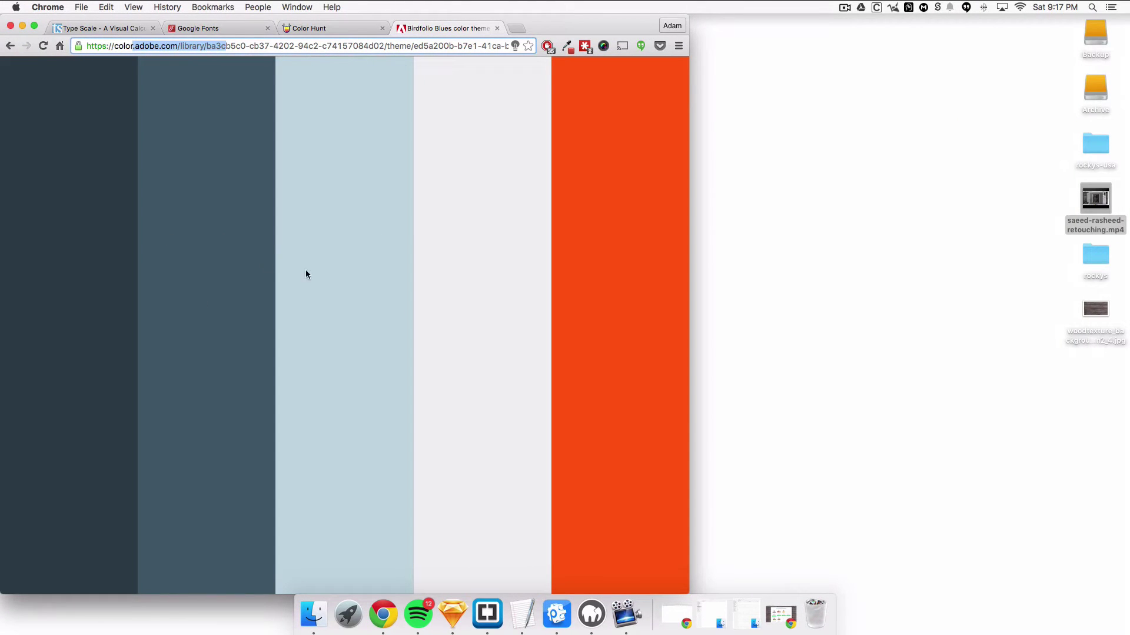
{"action": "left_click", "coordinate": [350, 213]}
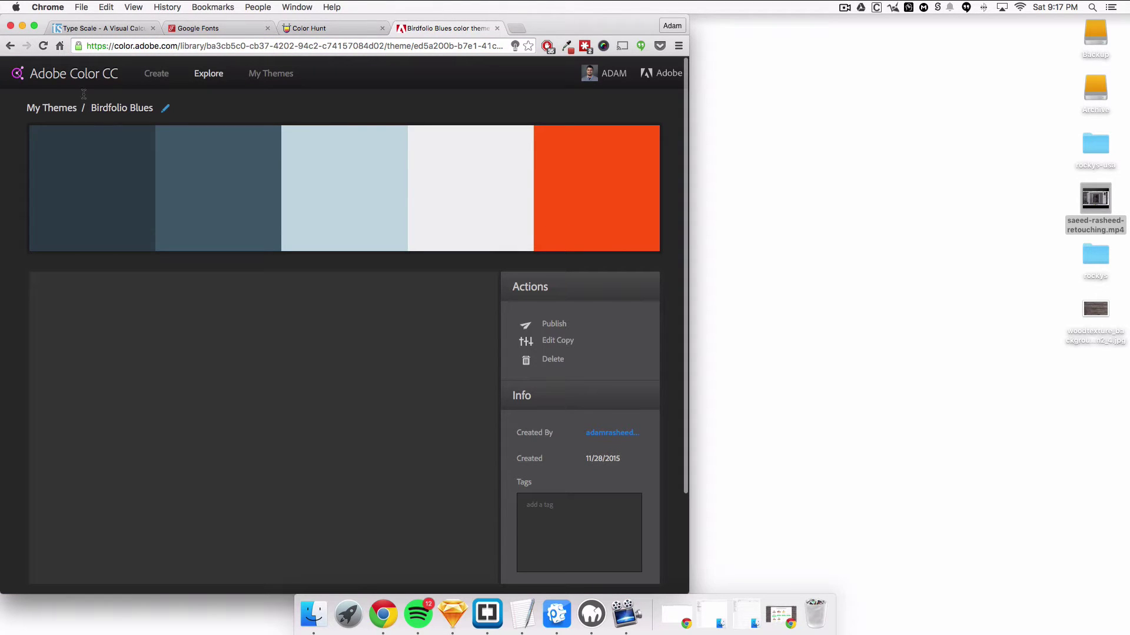
{"action": "left_click", "coordinate": [589, 187]}
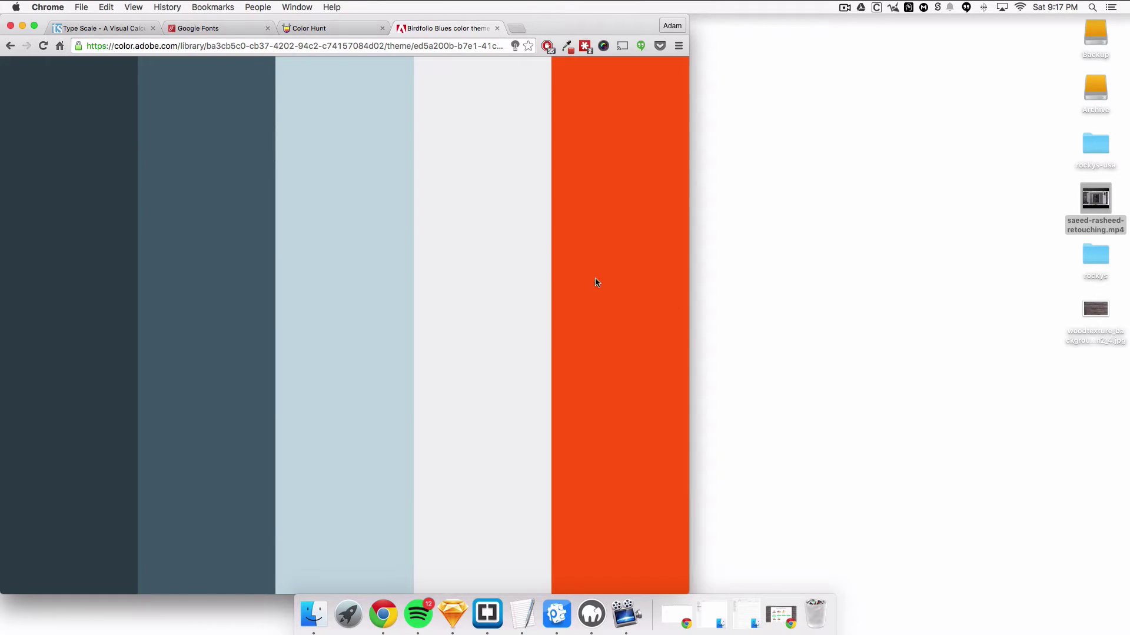
{"action": "mouse_move", "coordinate": [631, 281]}
{"action": "left_click", "coordinate": [795, 328]}
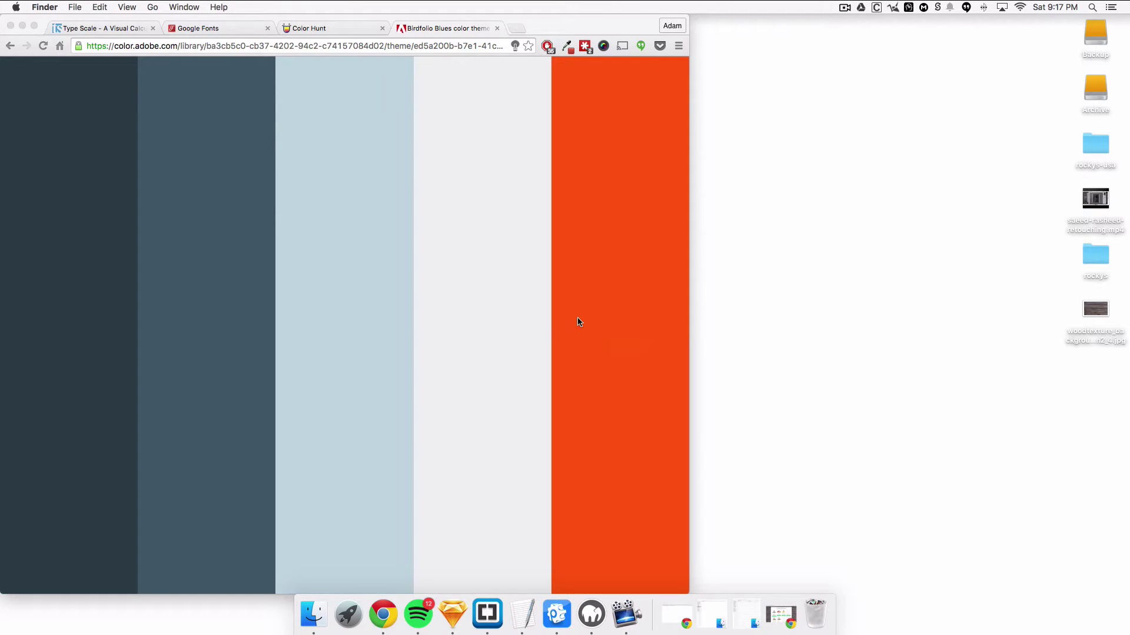
Return to Sketch and look over the Home, About, Sign-Up and Contact desktop wireframes.
{"action": "key", "text": "ctrl+Right"}
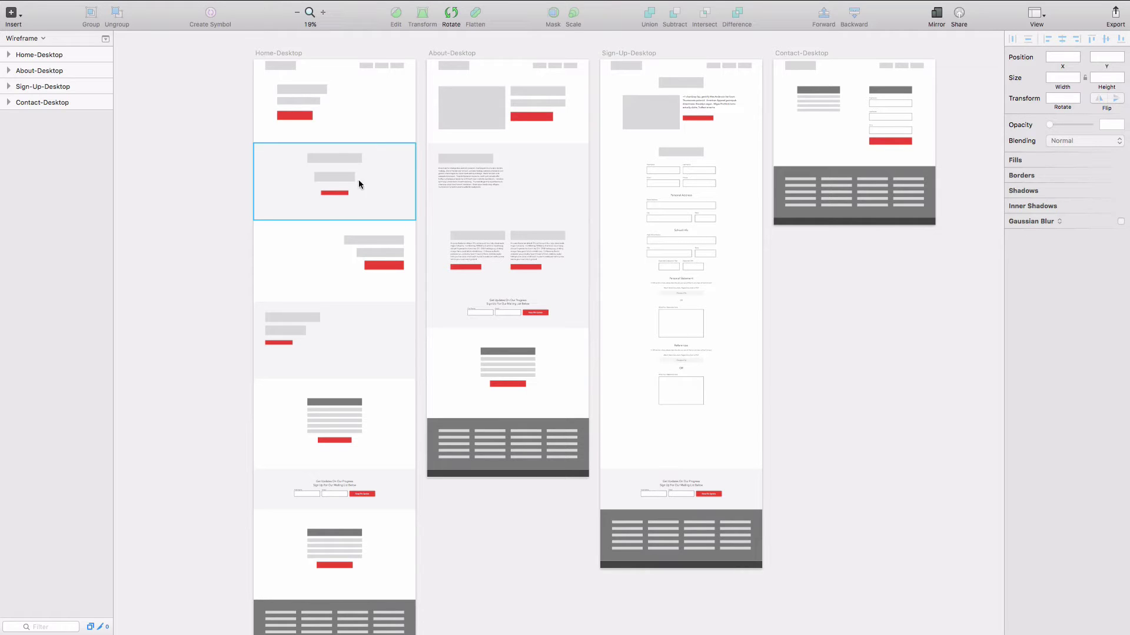
{"action": "scroll", "coordinate": [366, 513], "scroll_direction": "down", "scroll_amount": 1}
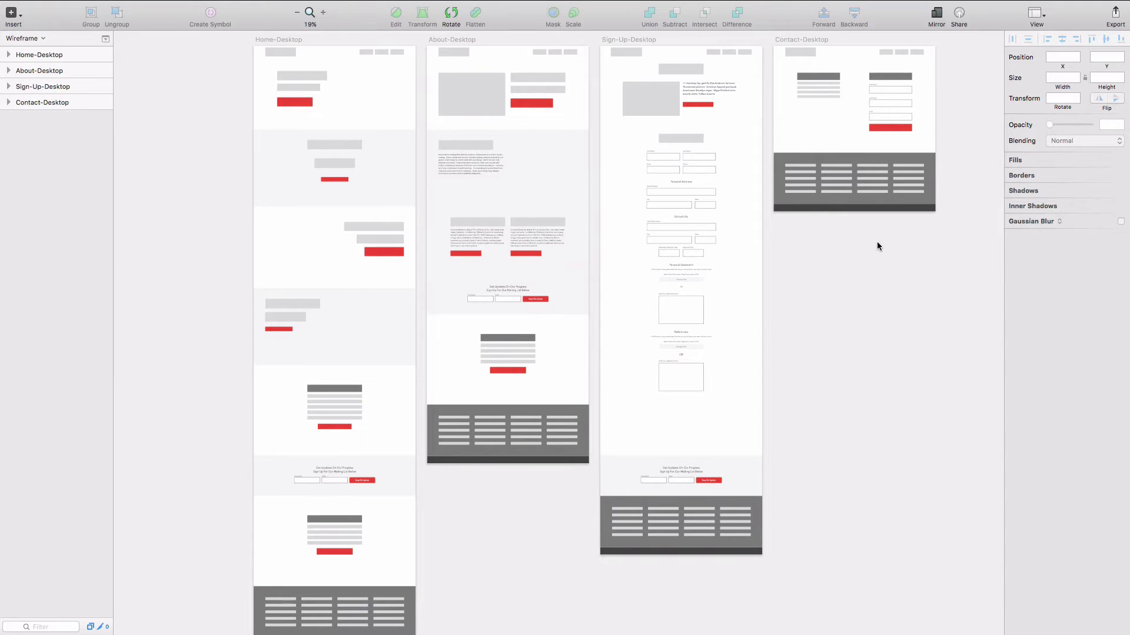
{"action": "scroll", "coordinate": [869, 247], "scroll_direction": "down", "scroll_amount": 2}
{"action": "scroll", "coordinate": [749, 263], "scroll_direction": "up", "scroll_amount": 18}
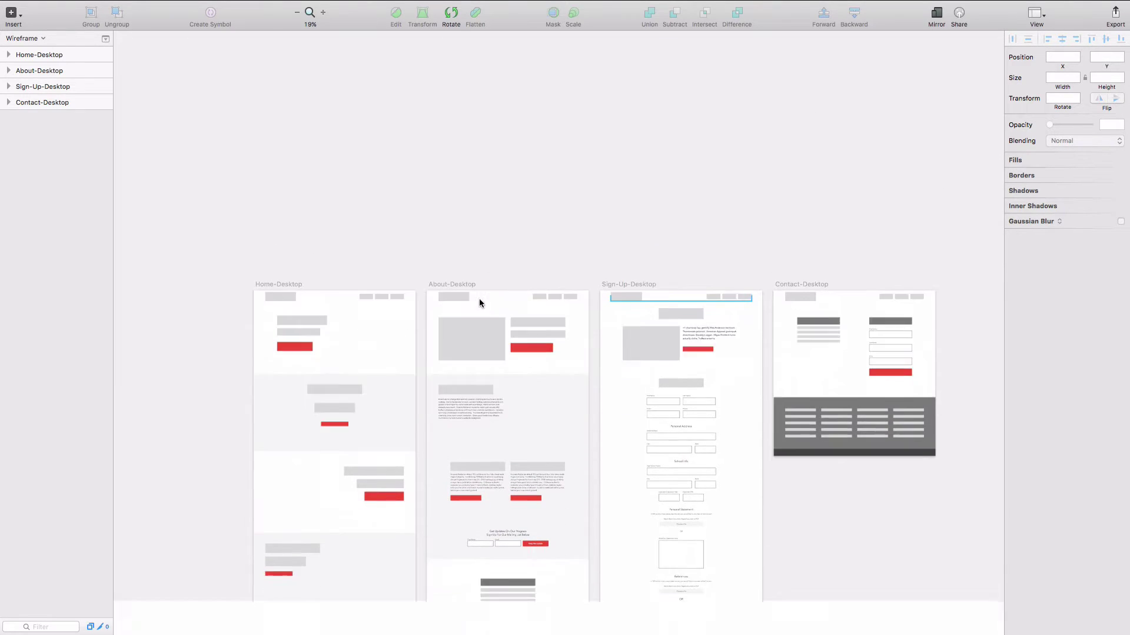
{"action": "scroll", "coordinate": [479, 298], "scroll_direction": "down", "scroll_amount": 5}
{"action": "scroll", "coordinate": [479, 298], "scroll_direction": "left", "scroll_amount": 2}
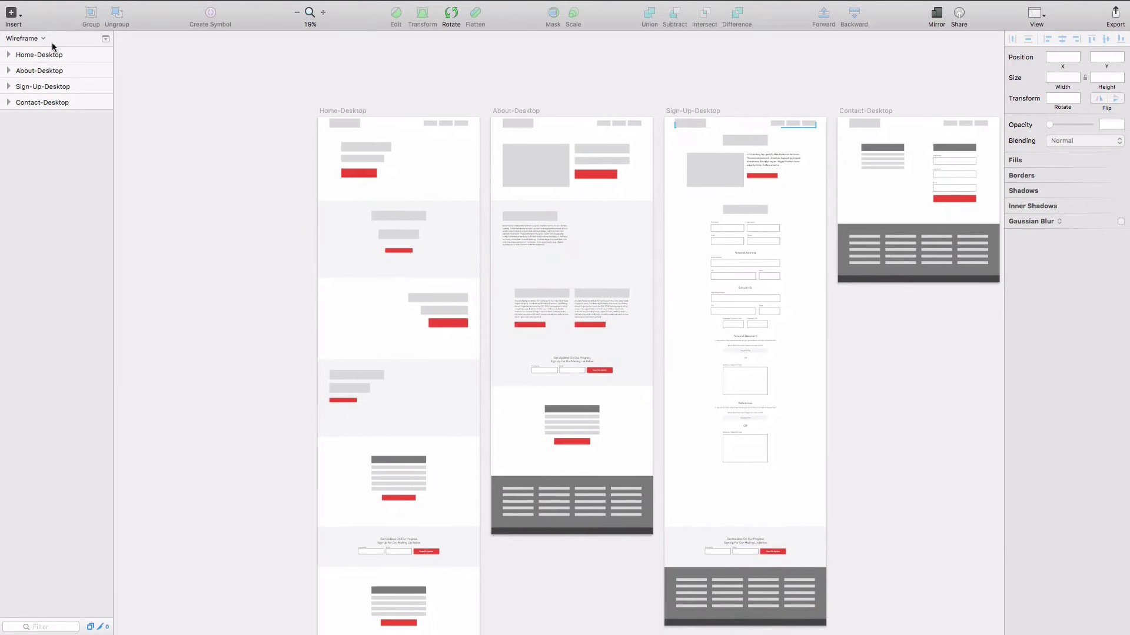
Open the Styles page and check the style settings of the Body text and the input box.
{"action": "left_click", "coordinate": [52, 42]}
{"action": "left_click", "coordinate": [35, 61]}
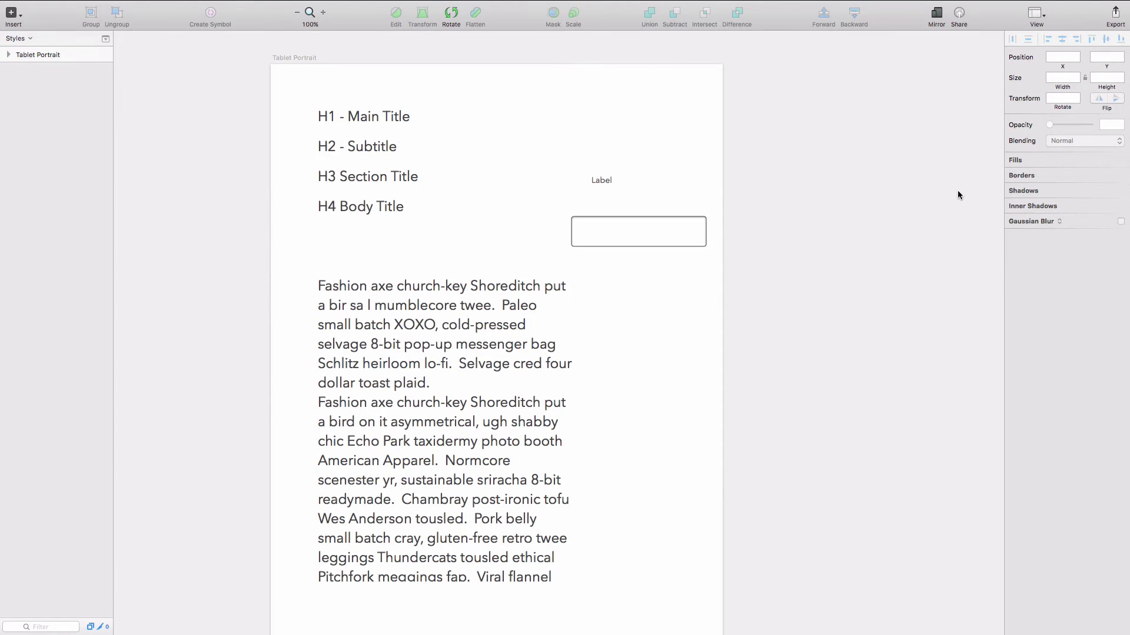
{"action": "scroll", "coordinate": [885, 212], "scroll_direction": "down", "scroll_amount": 5}
{"action": "left_click", "coordinate": [531, 276]}
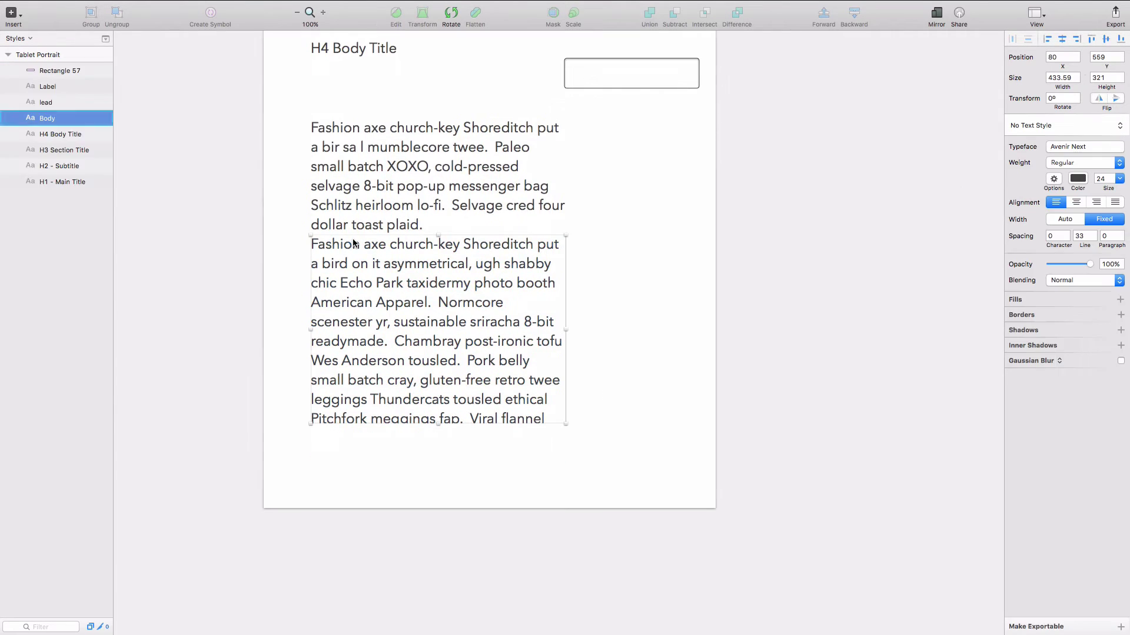
{"action": "left_click", "coordinate": [670, 279]}
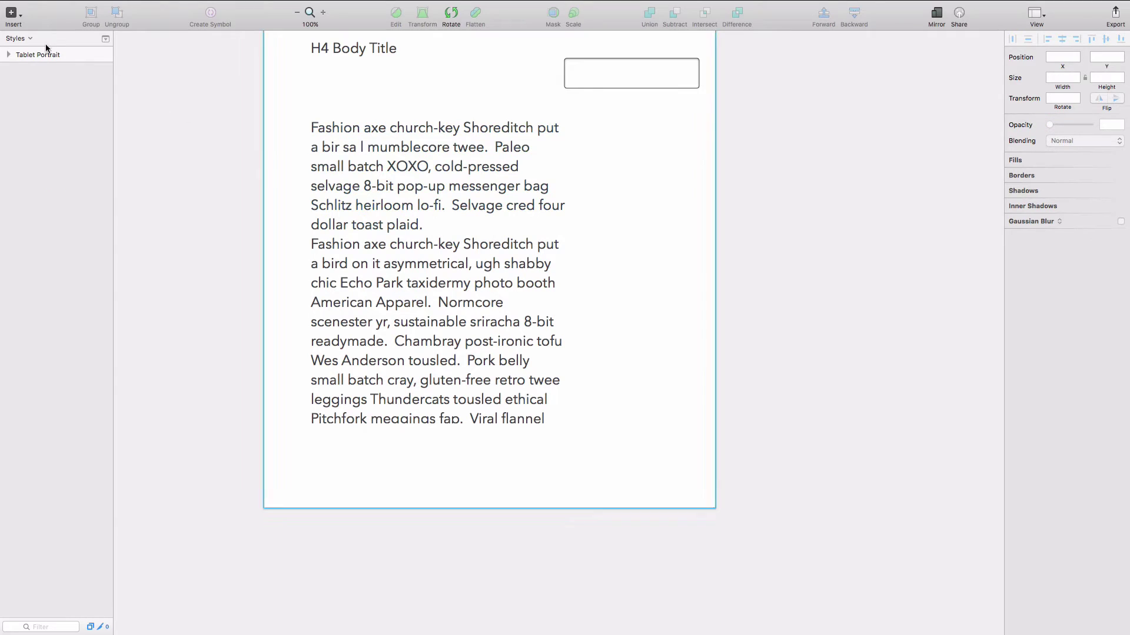
{"action": "left_click", "coordinate": [669, 87]}
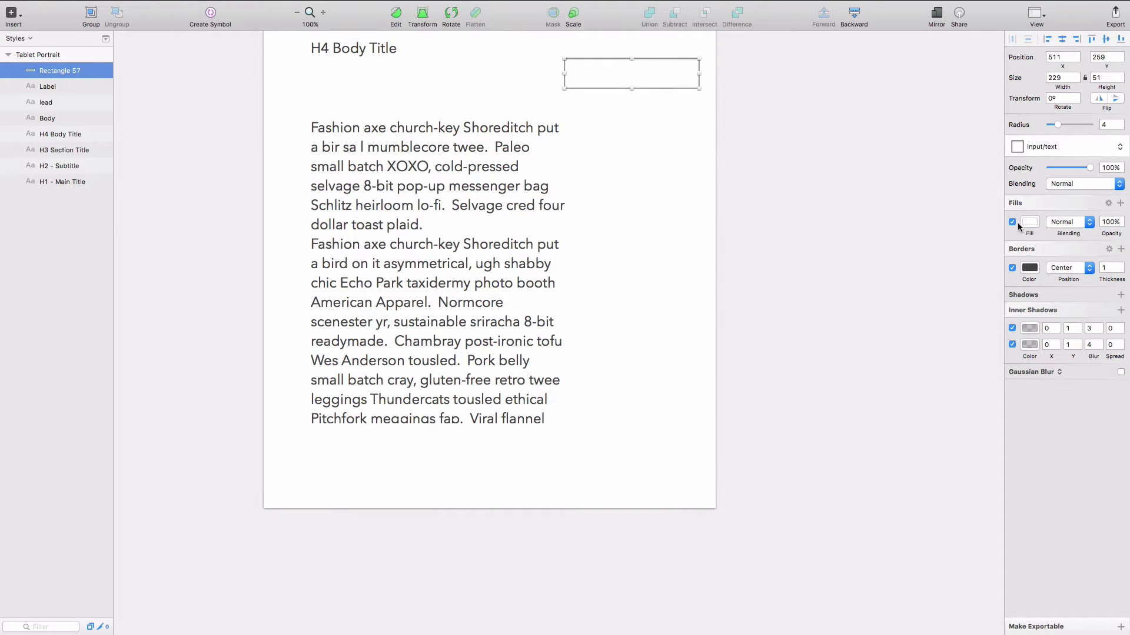
Draw a grey square of about 60 × 59 below the input box, showing the layout grid only while placing it.
{"action": "left_click", "coordinate": [690, 200]}
{"action": "key", "text": "r"}
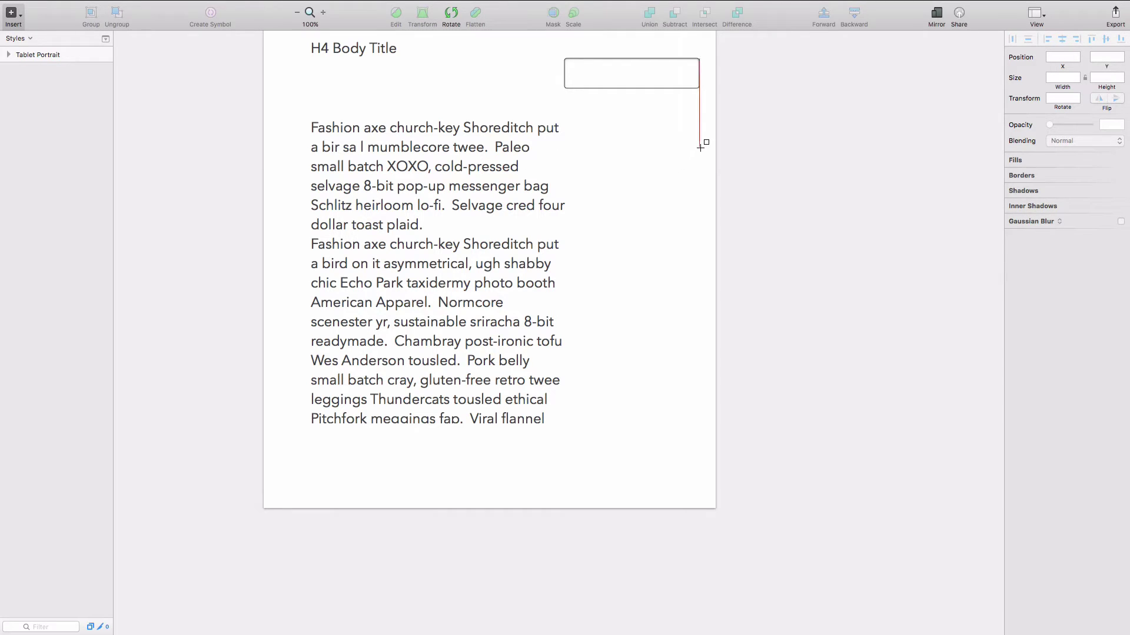
{"action": "key", "text": "ctrl+l"}
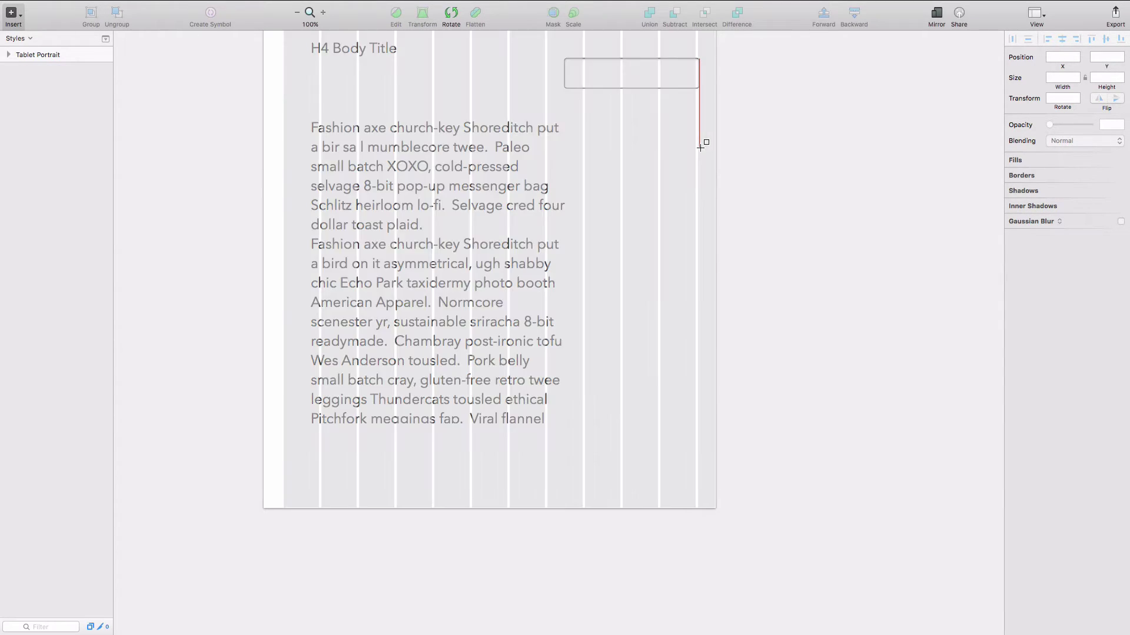
{"action": "scroll", "coordinate": [699, 147], "scroll_direction": "up", "scroll_amount": 2}
{"action": "scroll", "coordinate": [699, 148], "scroll_direction": "right", "scroll_amount": 2}
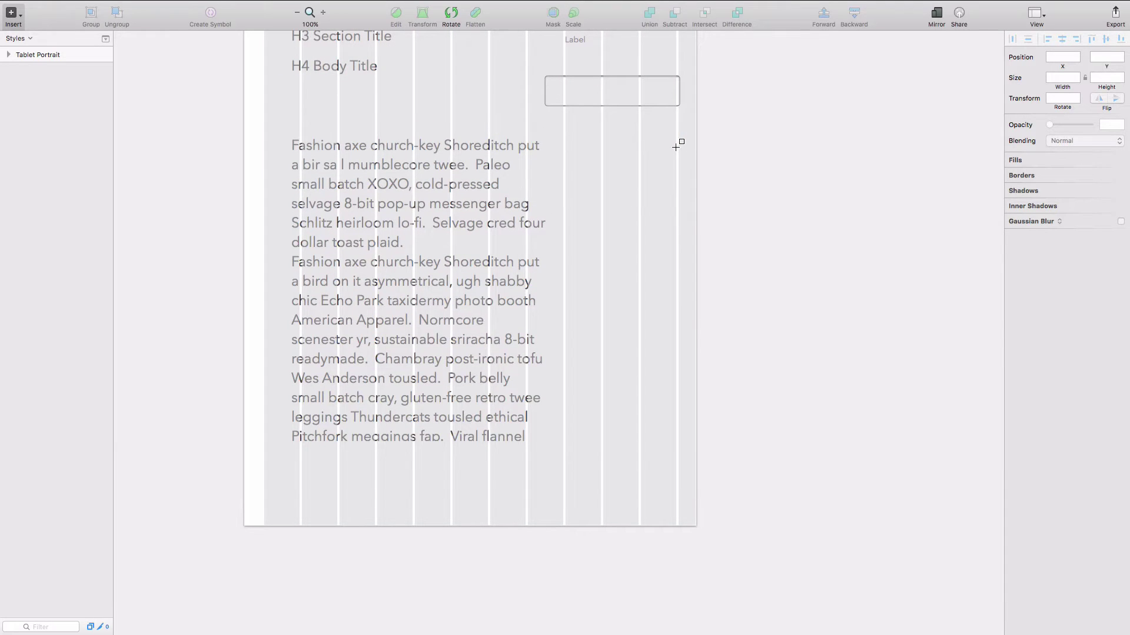
{"action": "left_click_drag", "start_coordinate": [676, 147], "coordinate": [657, 196]}
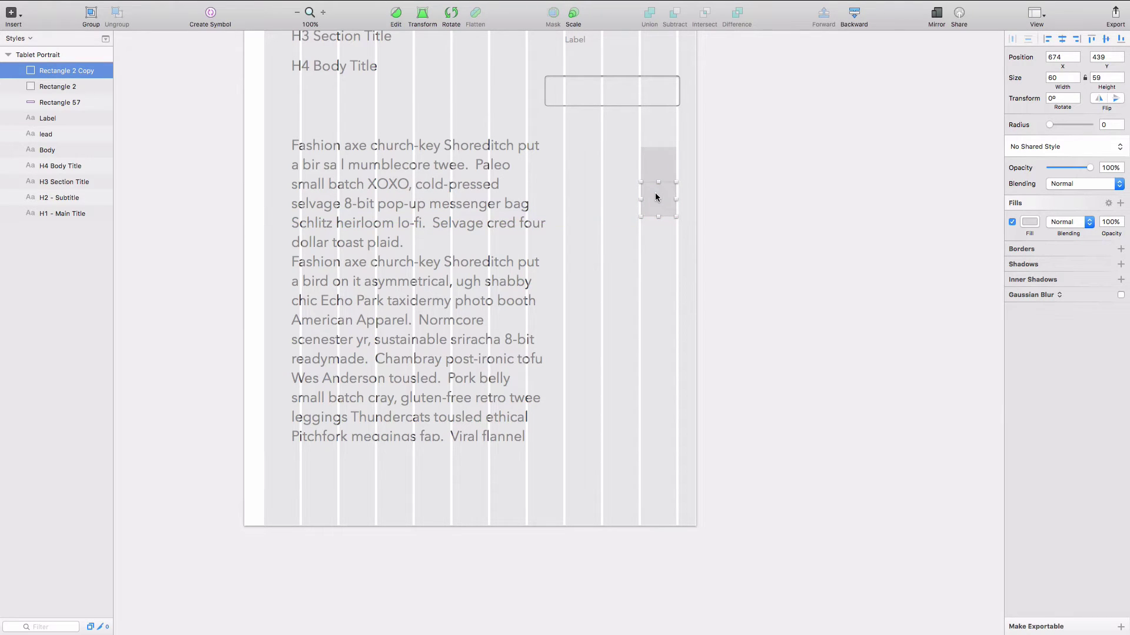
{"action": "key", "text": "super+z"}
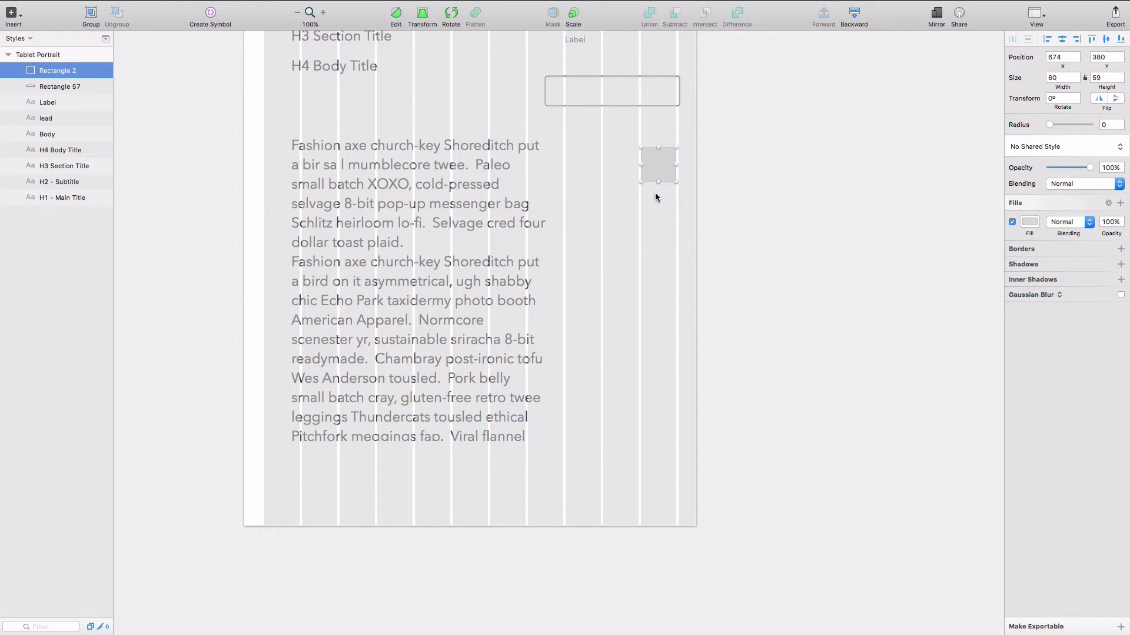
{"action": "key", "text": "ctrl+l"}
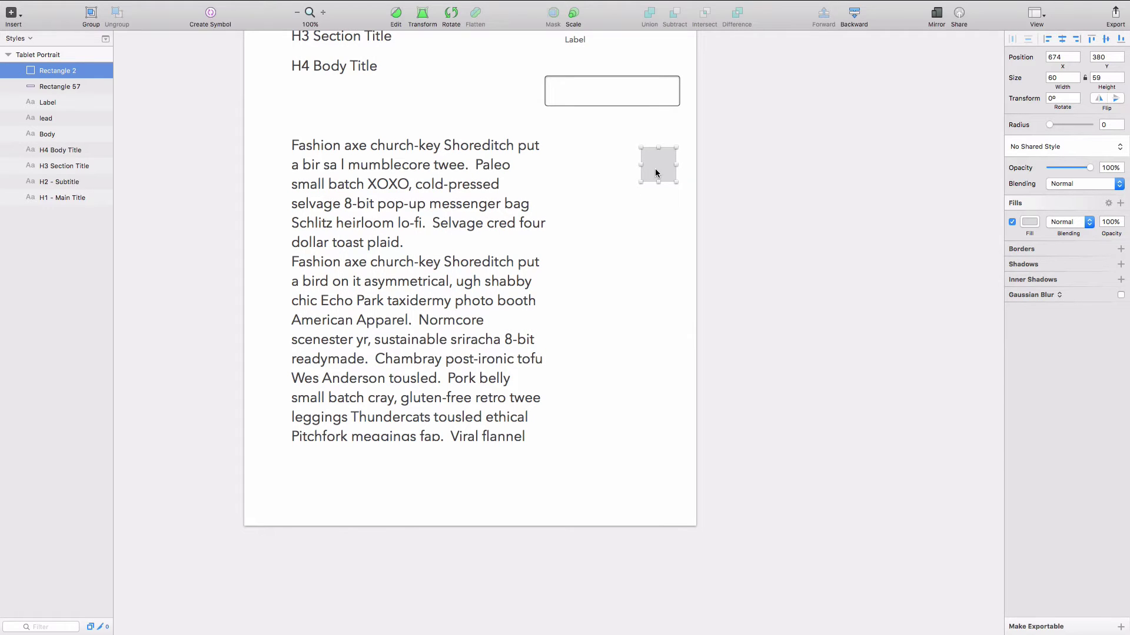
Duplicate the grey square downward five times to form an evenly spaced column of six swatches.
{"action": "left_click_drag", "start_coordinate": [656, 169], "coordinate": [655, 210], "text": "alt"}
{"action": "key", "text": "super+d"}
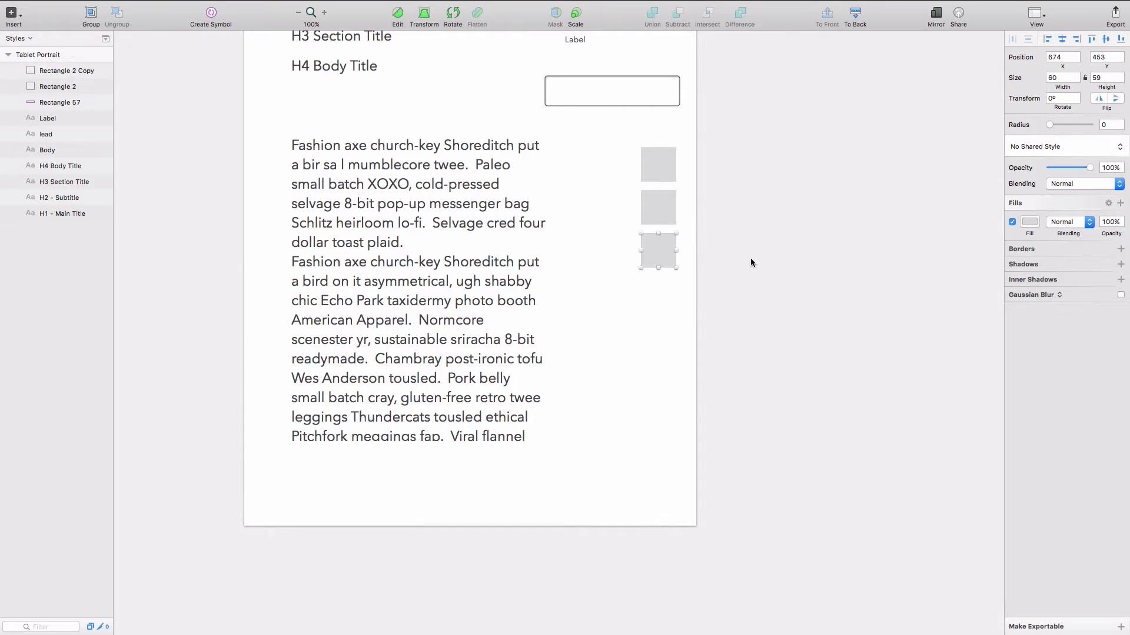
{"action": "key", "text": "super+d"}
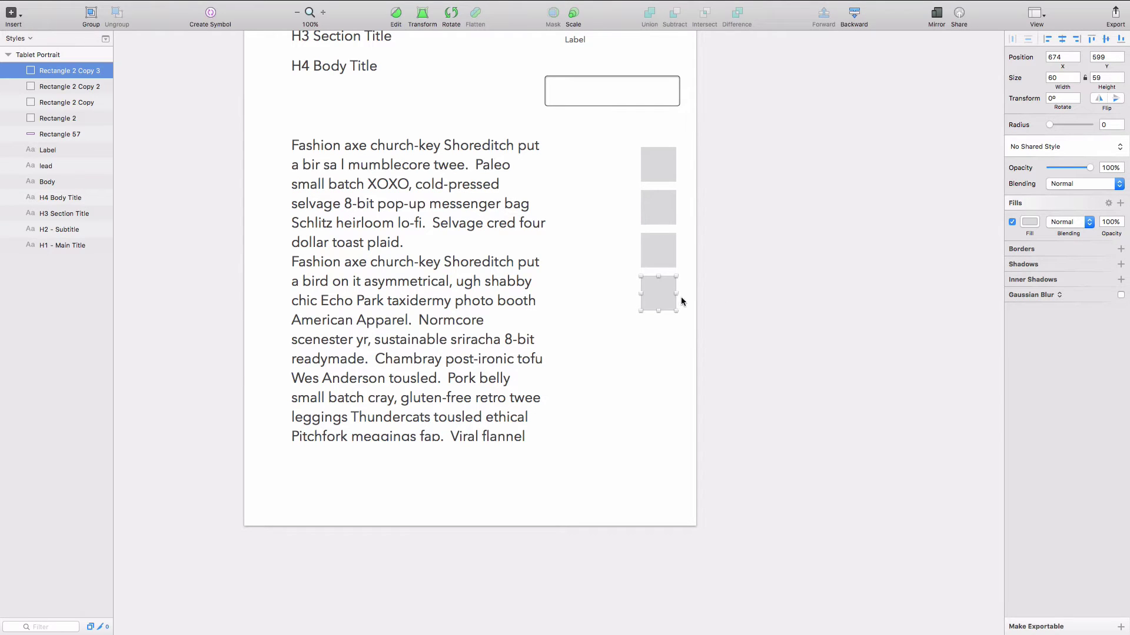
{"action": "key", "text": "super+d"}
{"action": "key", "text": "super+d"}
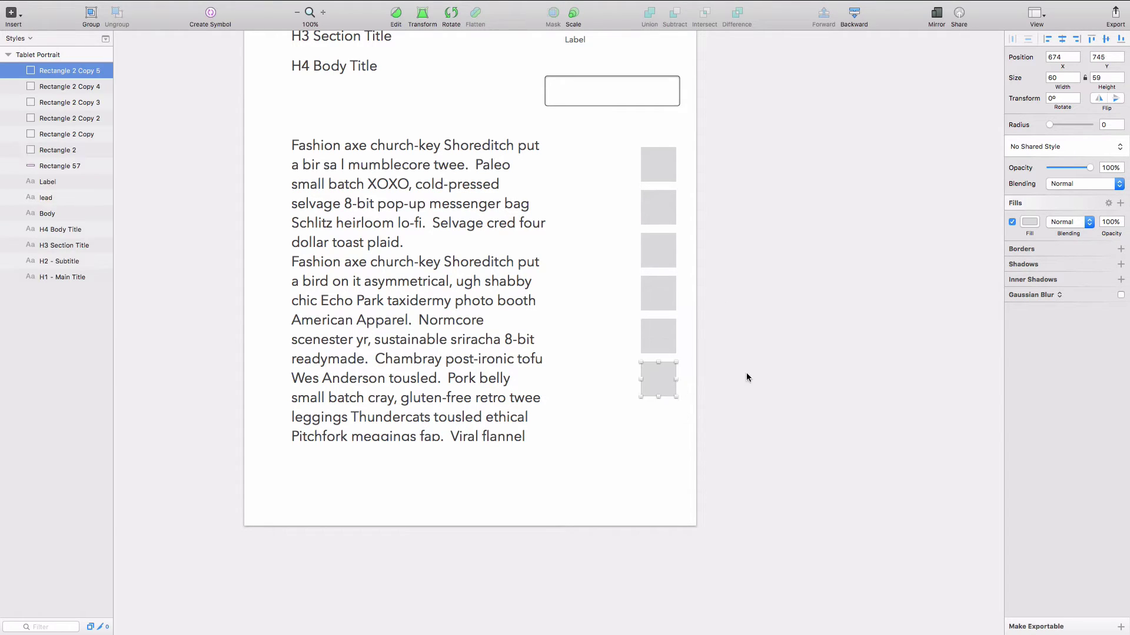
{"action": "left_click", "coordinate": [746, 373]}
Check the Birdfolio Blues theme colors in Chrome and return to the swatch squares in Sketch.
{"action": "key", "text": "ctrl+Left"}
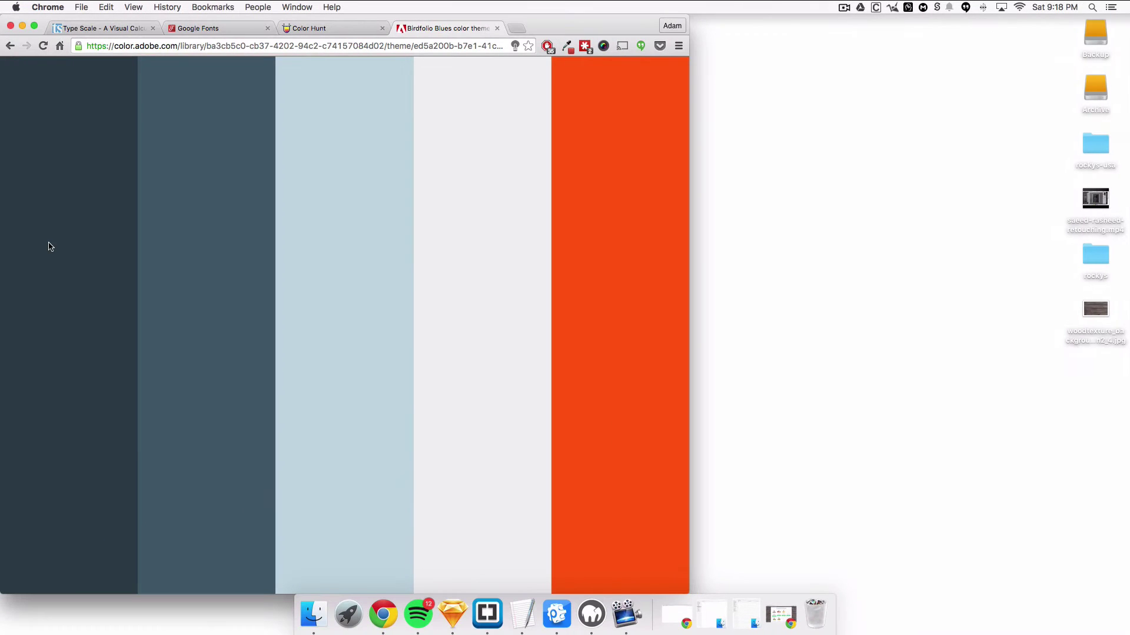
{"action": "key", "text": "ctrl+Right"}
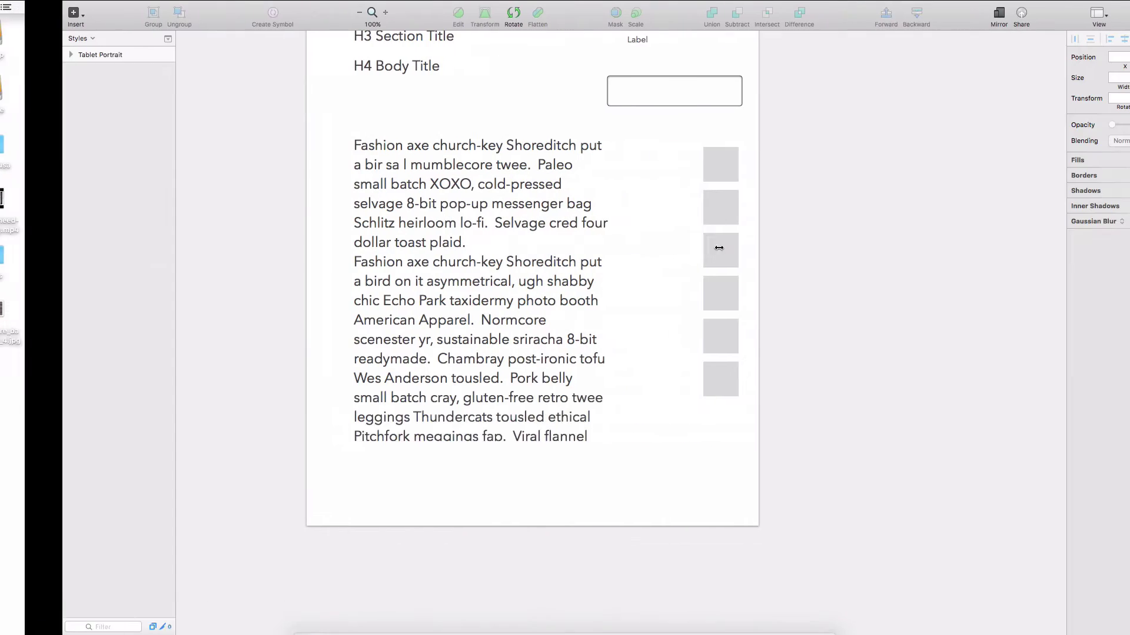
Delete the lowest grey square from the swatch column, keeping five swatches.
{"action": "left_click", "coordinate": [659, 370]}
{"action": "key", "text": "BackSpace"}
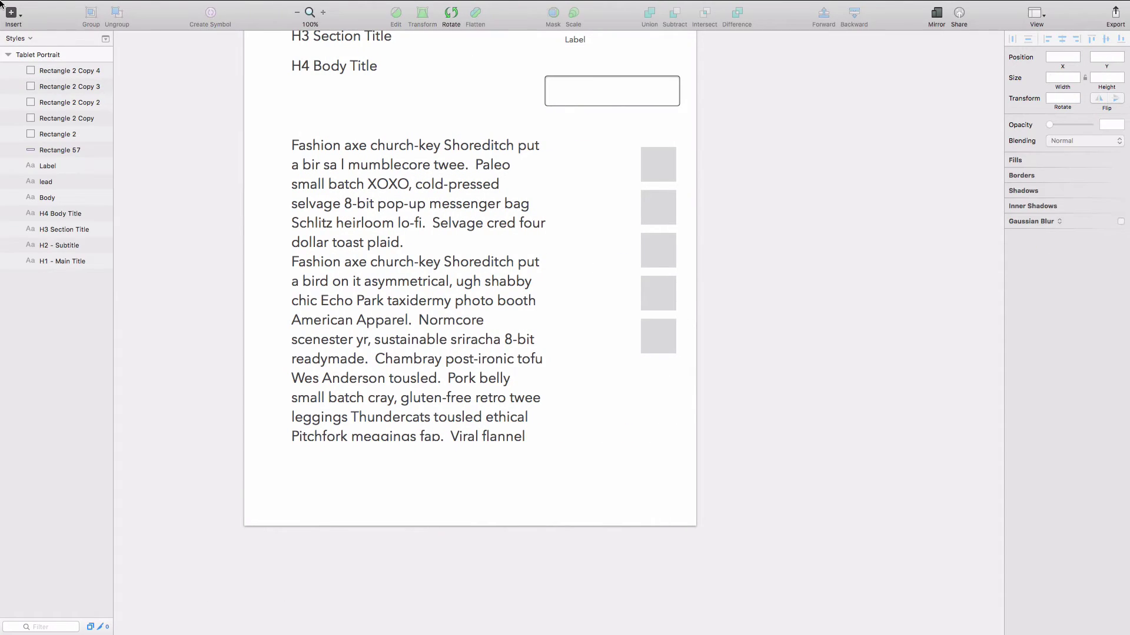
Take Sketch out of full screen and resize the Sketch and Chrome windows to show the theme stripes beside the canvas.
{"action": "left_click", "coordinate": [35, 20]}
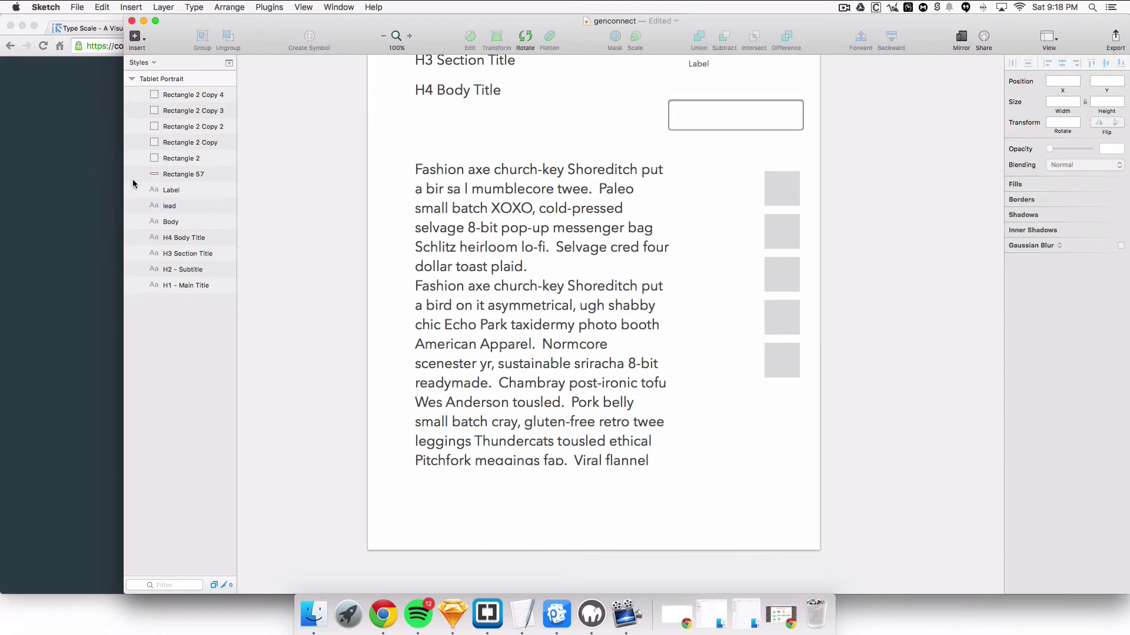
{"action": "left_click_drag", "start_coordinate": [124, 182], "coordinate": [641, 176]}
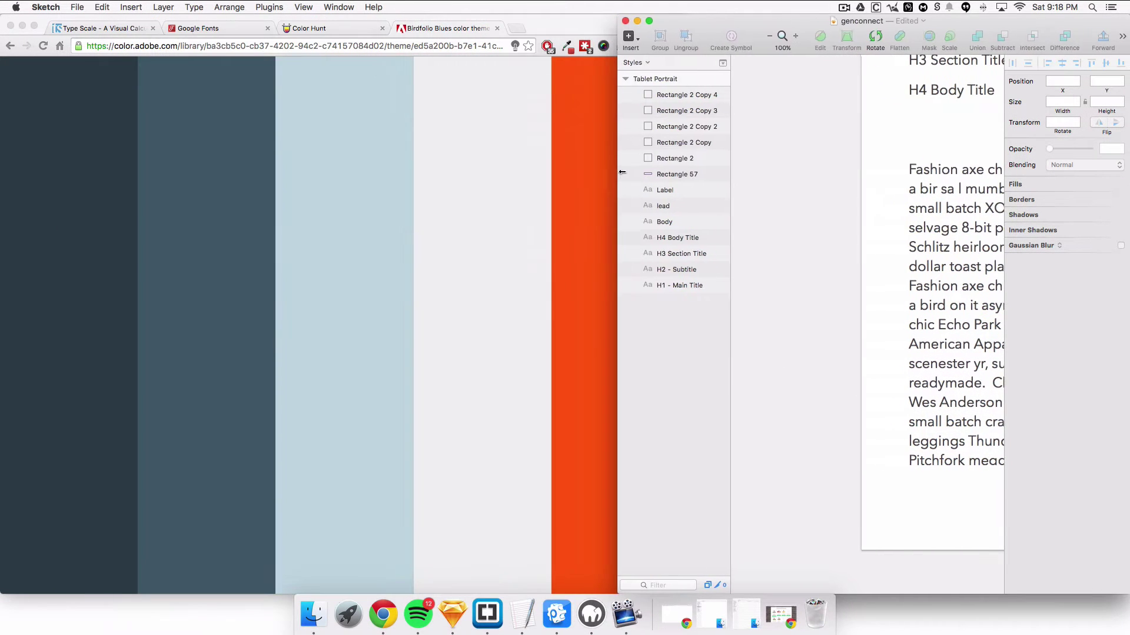
{"action": "left_click", "coordinate": [684, 255]}
{"action": "mouse_move", "coordinate": [581, 252]}
{"action": "left_mouse_down"}
{"action": "mouse_move", "coordinate": [411, 244]}
{"action": "mouse_move", "coordinate": [541, 244]}
{"action": "left_mouse_up"}
{"action": "left_click", "coordinate": [616, 256]}
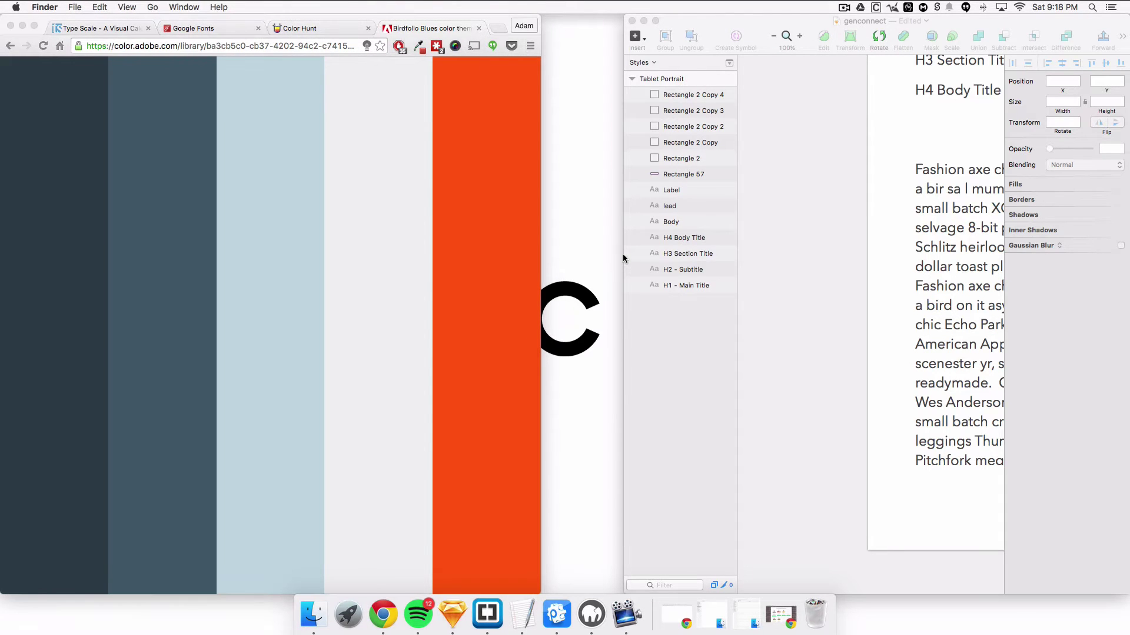
{"action": "left_click", "coordinate": [646, 355]}
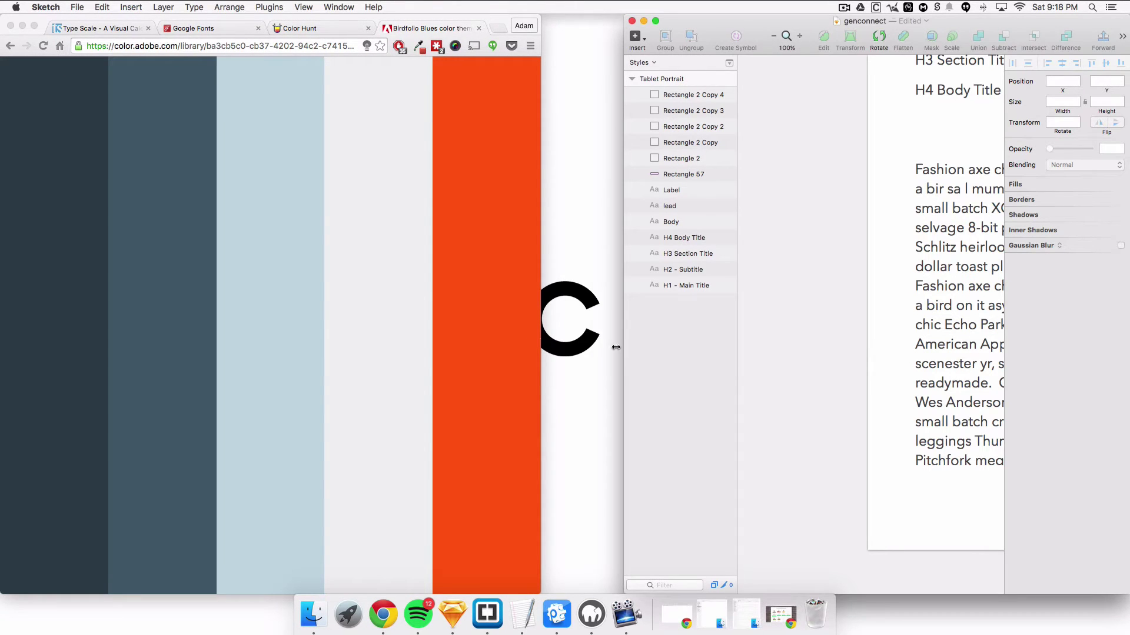
{"action": "left_click_drag", "start_coordinate": [616, 347], "coordinate": [491, 347]}
Fill the first three swatches with the theme's dark navy #2B3A42, slate blue #3F5765 and light blue #BDD4DE, sampled from the Chrome stripes.
{"action": "scroll", "coordinate": [743, 316], "scroll_direction": "right", "scroll_amount": 5}
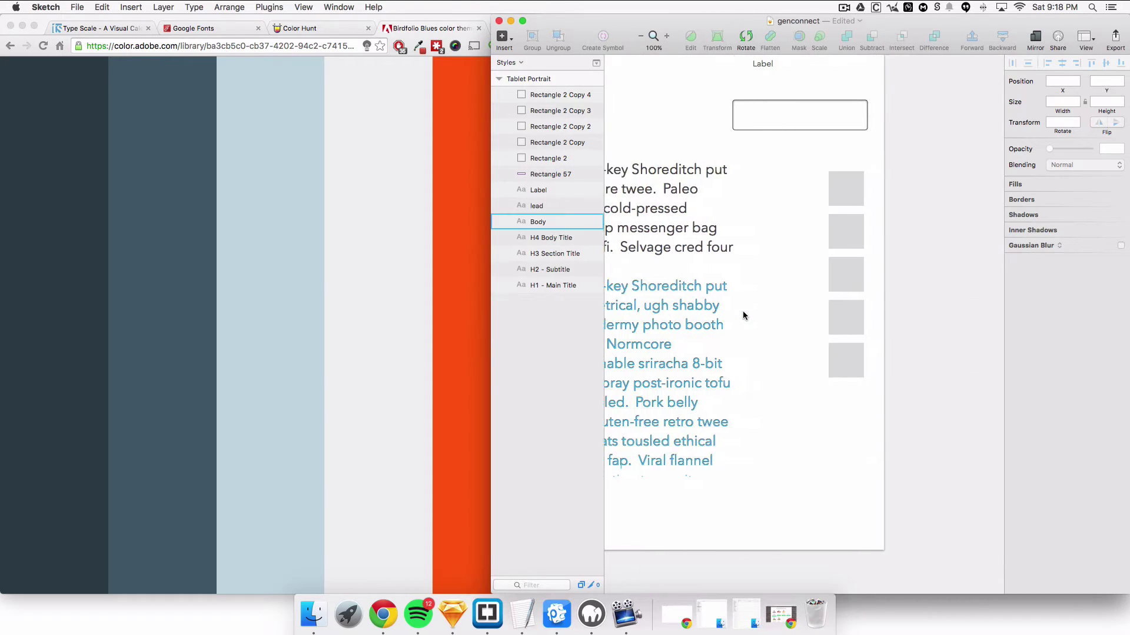
{"action": "scroll", "coordinate": [744, 316], "scroll_direction": "right", "scroll_amount": 2}
{"action": "left_click", "coordinate": [811, 179]}
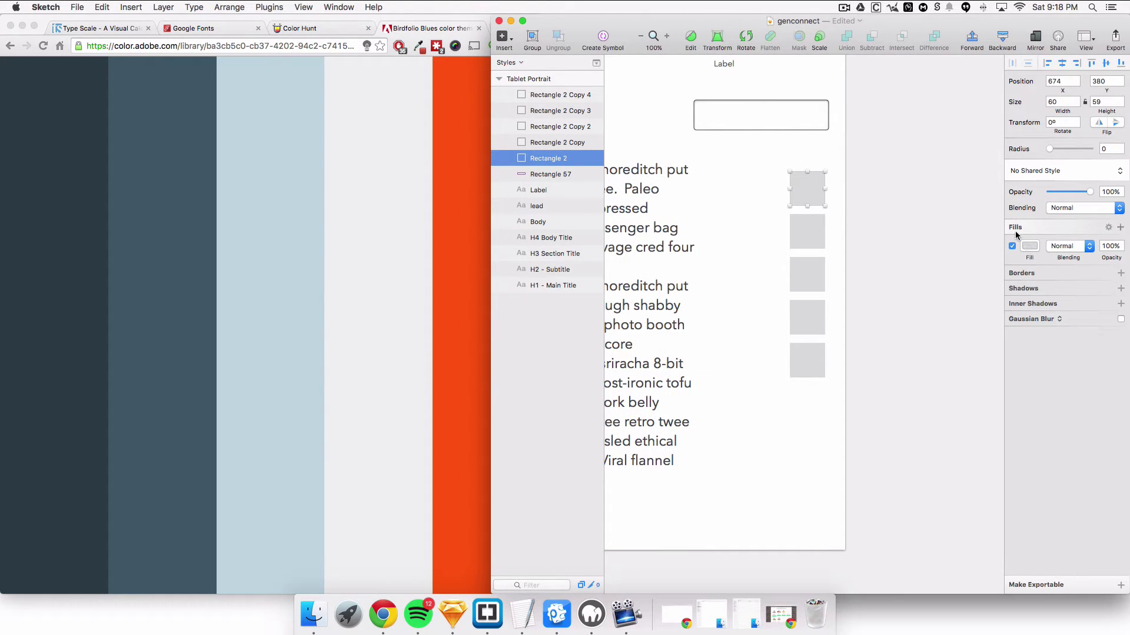
{"action": "key", "text": "ctrl+c"}
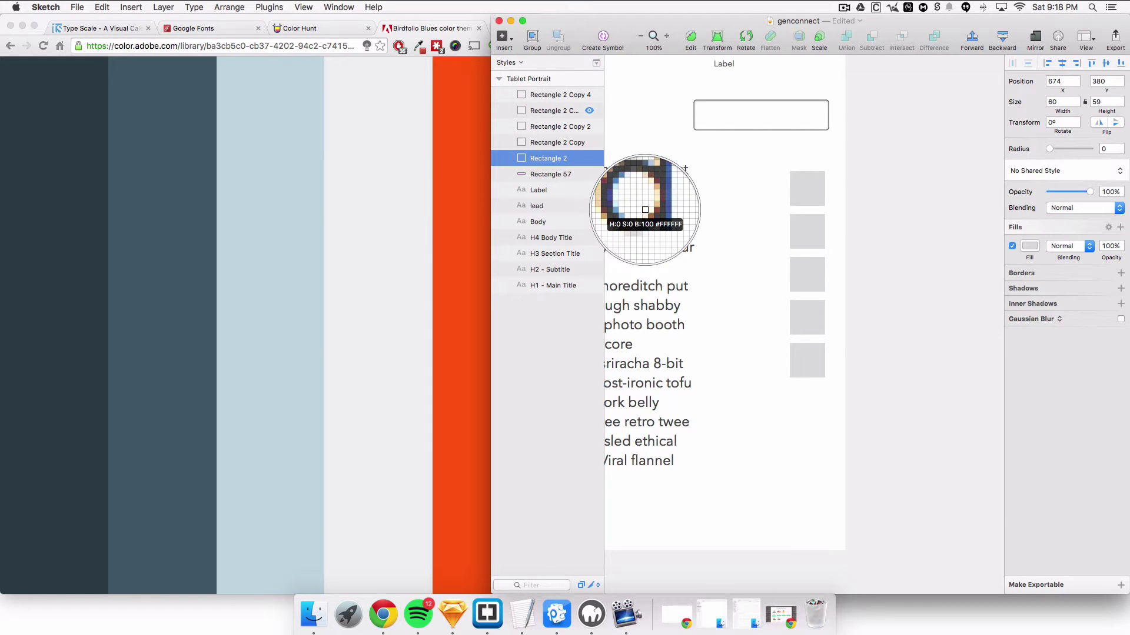
{"action": "left_click", "coordinate": [73, 195]}
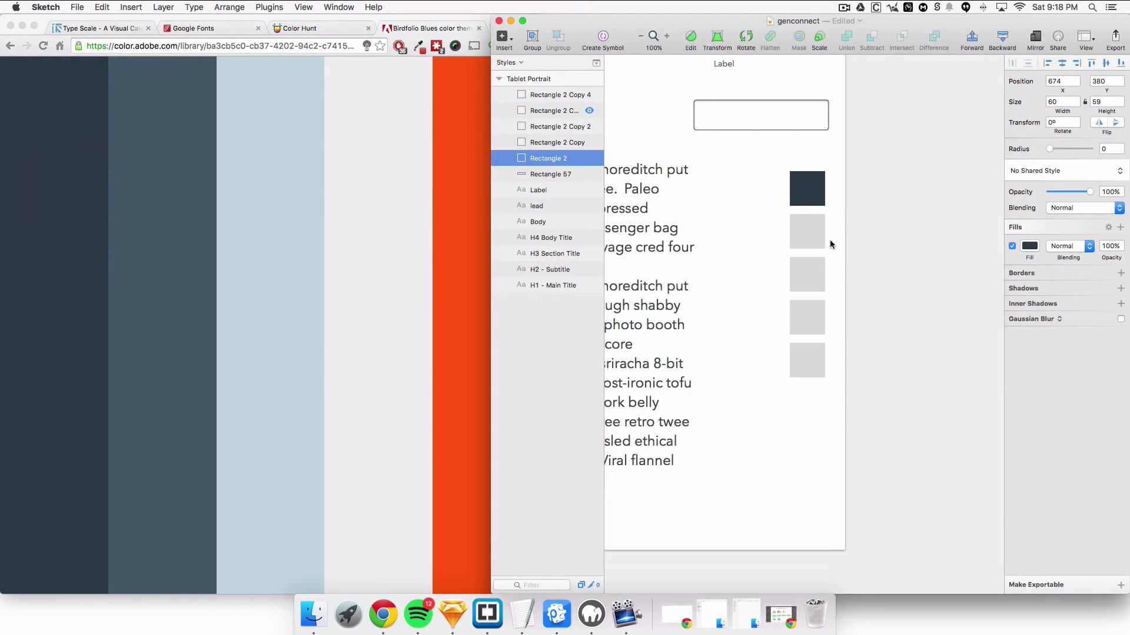
{"action": "left_click", "coordinate": [800, 234]}
{"action": "key", "text": "ctrl+c"}
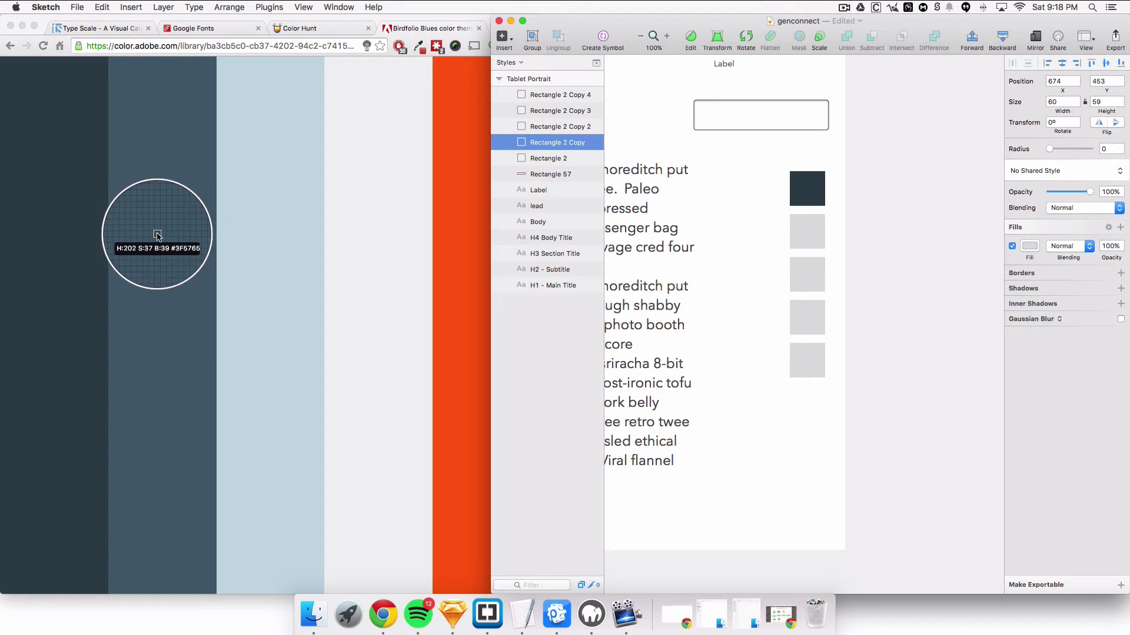
{"action": "left_click", "coordinate": [158, 231]}
{"action": "left_click", "coordinate": [807, 274]}
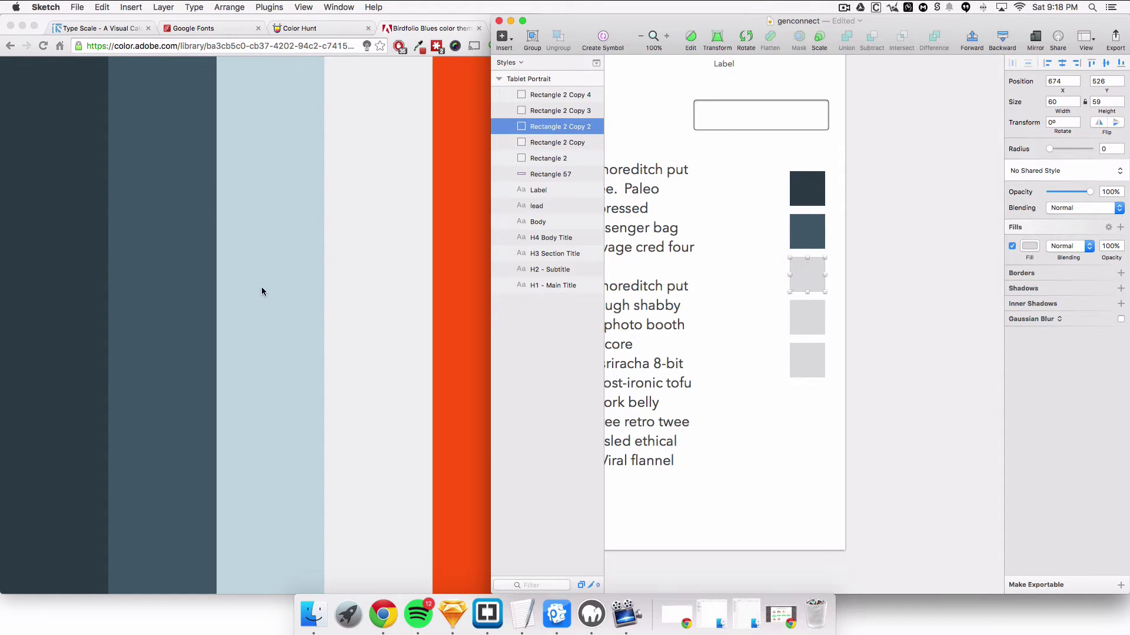
{"action": "key", "text": "ctrl+c"}
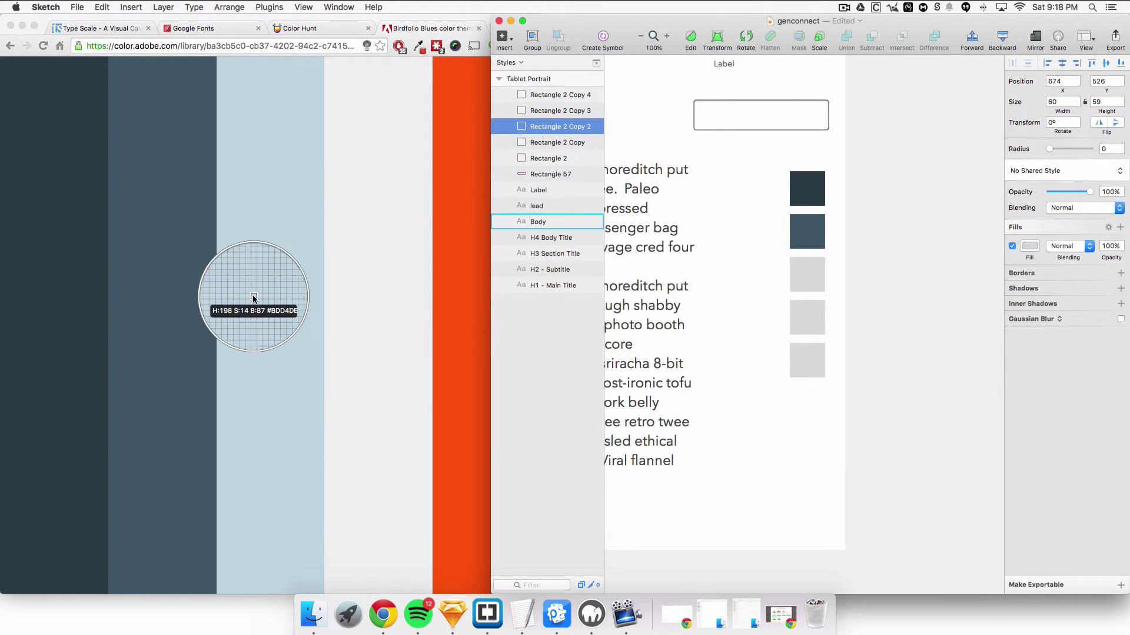
{"action": "left_click", "coordinate": [255, 297]}
Uncover the whole orange stripe and fill the fourth and fifth swatches with the sampled light grey #EFEFEF and orange #FF530D.
{"action": "left_click", "coordinate": [546, 380]}
{"action": "left_click_drag", "start_coordinate": [490, 375], "coordinate": [573, 374]}
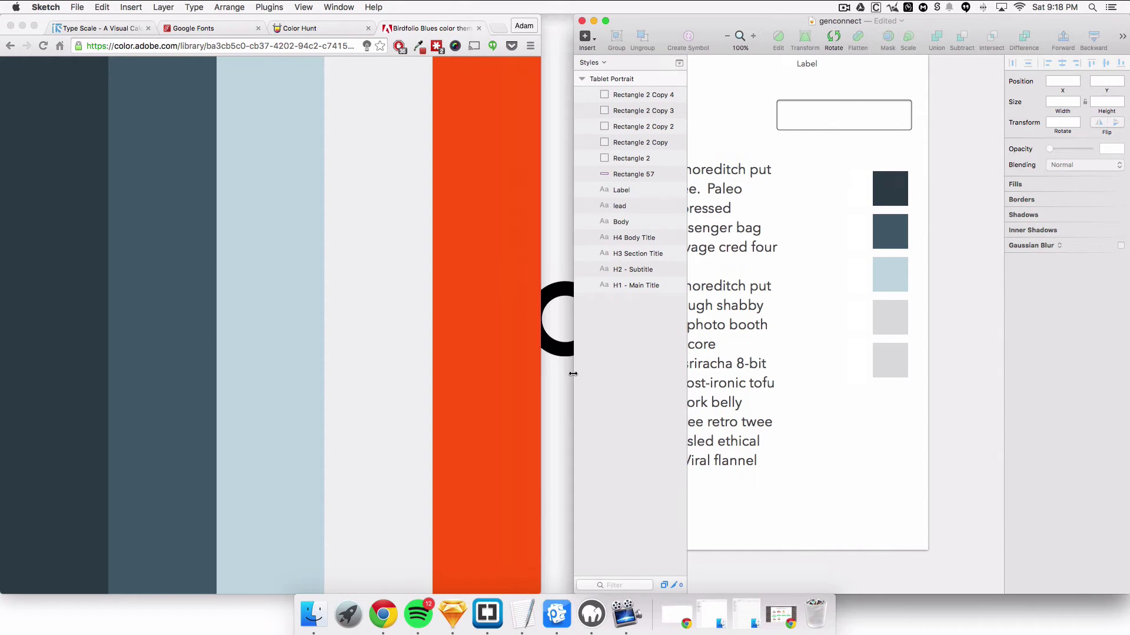
{"action": "left_click", "coordinate": [892, 320]}
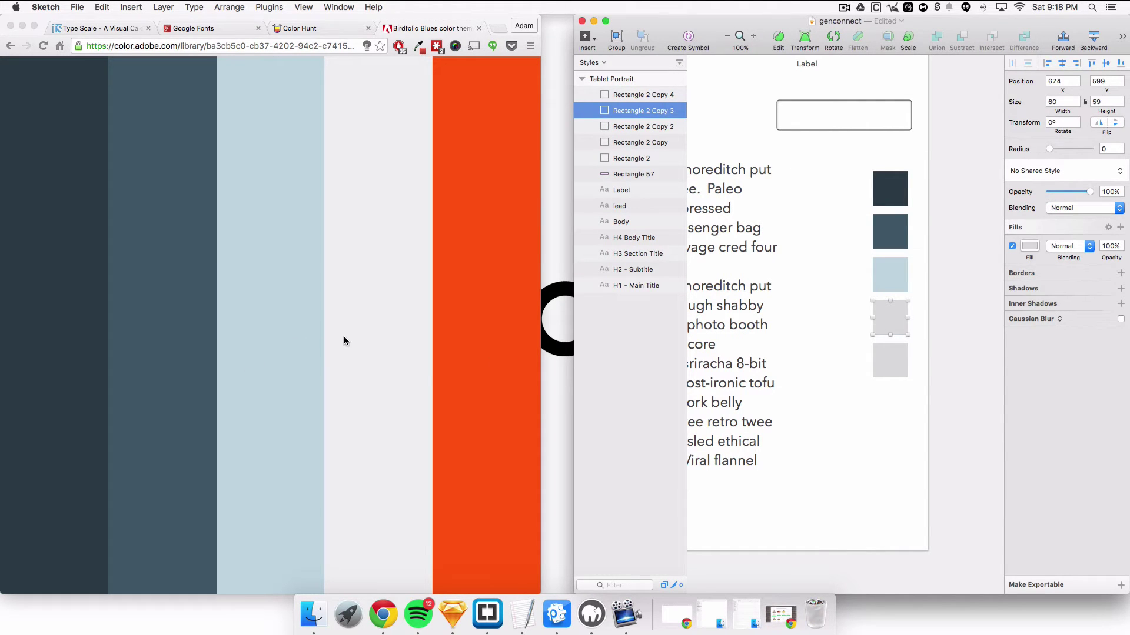
{"action": "key", "text": "ctrl+c"}
{"action": "left_click", "coordinate": [375, 340]}
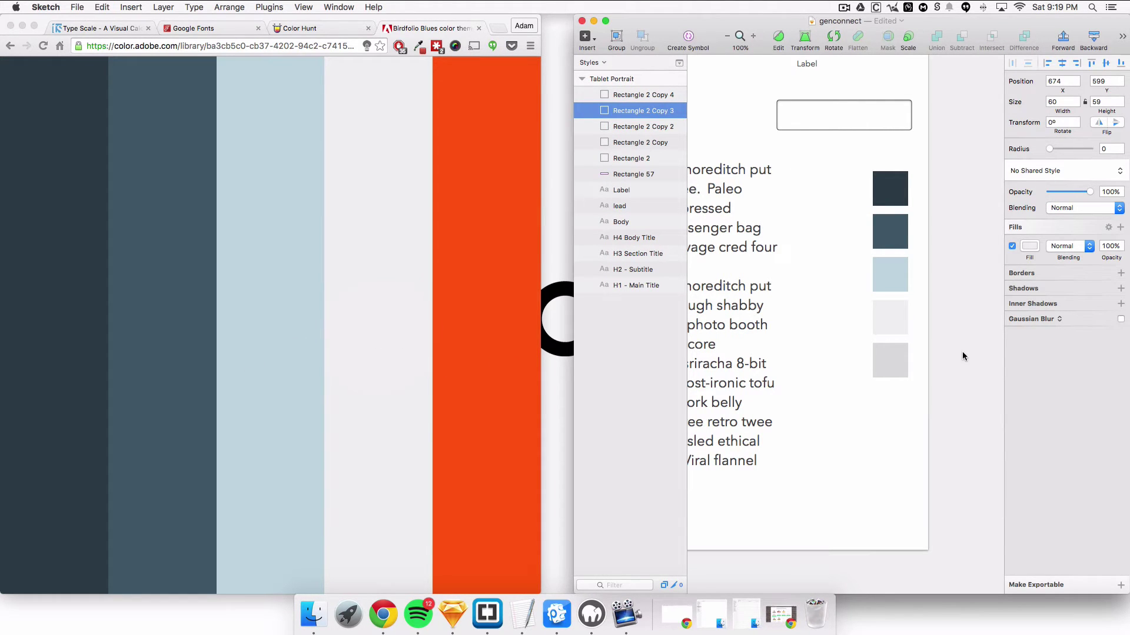
{"action": "left_click", "coordinate": [905, 368]}
{"action": "key", "text": "ctrl+c"}
{"action": "left_click", "coordinate": [494, 353]}
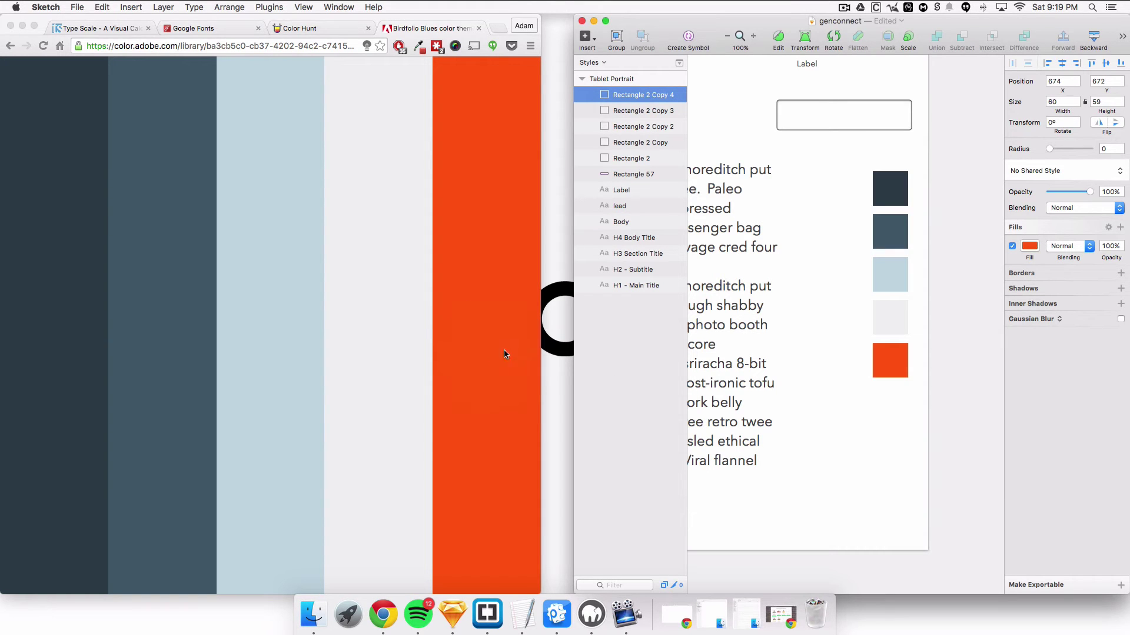
Deselect the orange swatch and return the Sketch window to full screen.
{"action": "left_click", "coordinate": [922, 467]}
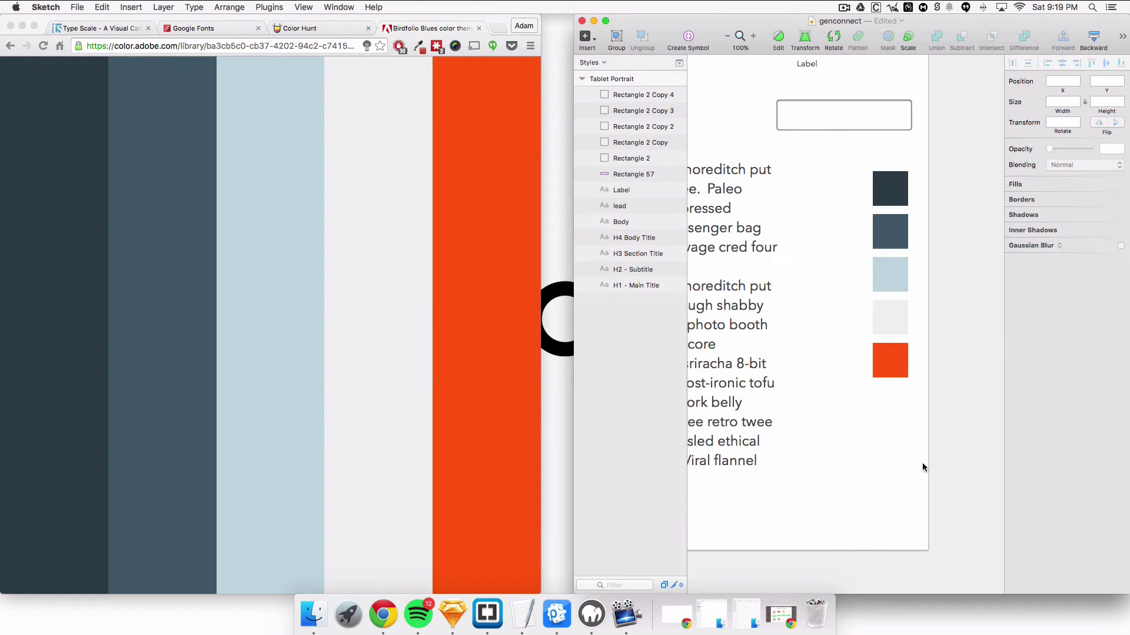
{"action": "left_click", "coordinate": [606, 20]}
{"action": "scroll", "coordinate": [560, 303], "scroll_direction": "left", "scroll_amount": 10}
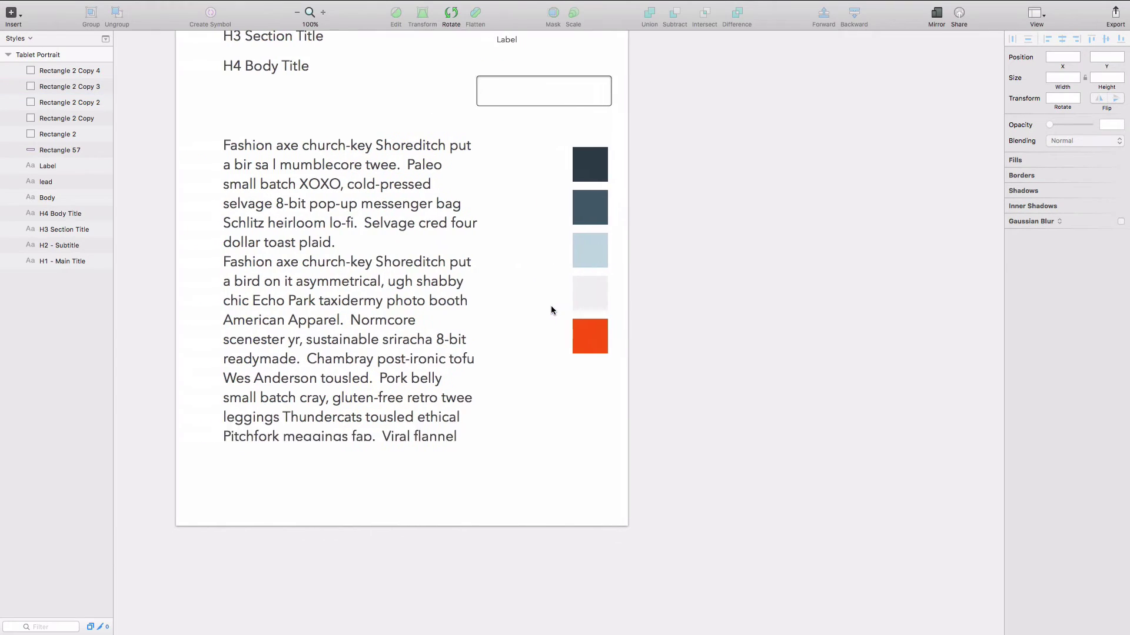
Add the fill colors of all five swatches to the Document Colors, in order from dark navy to orange.
{"action": "left_click", "coordinate": [619, 173]}
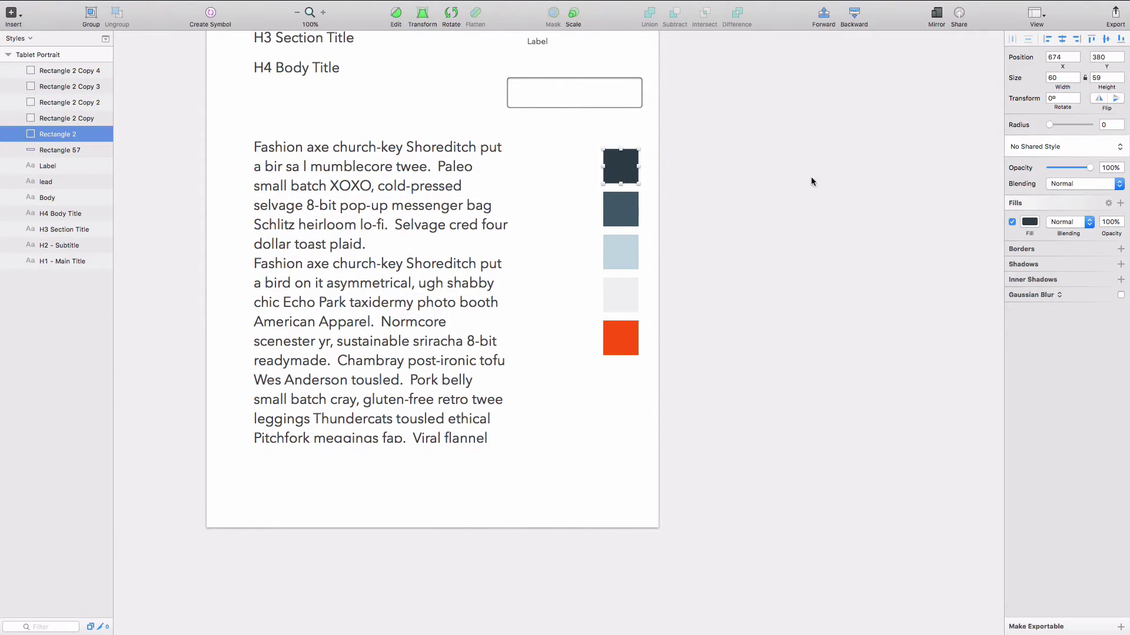
{"action": "left_click", "coordinate": [1028, 223]}
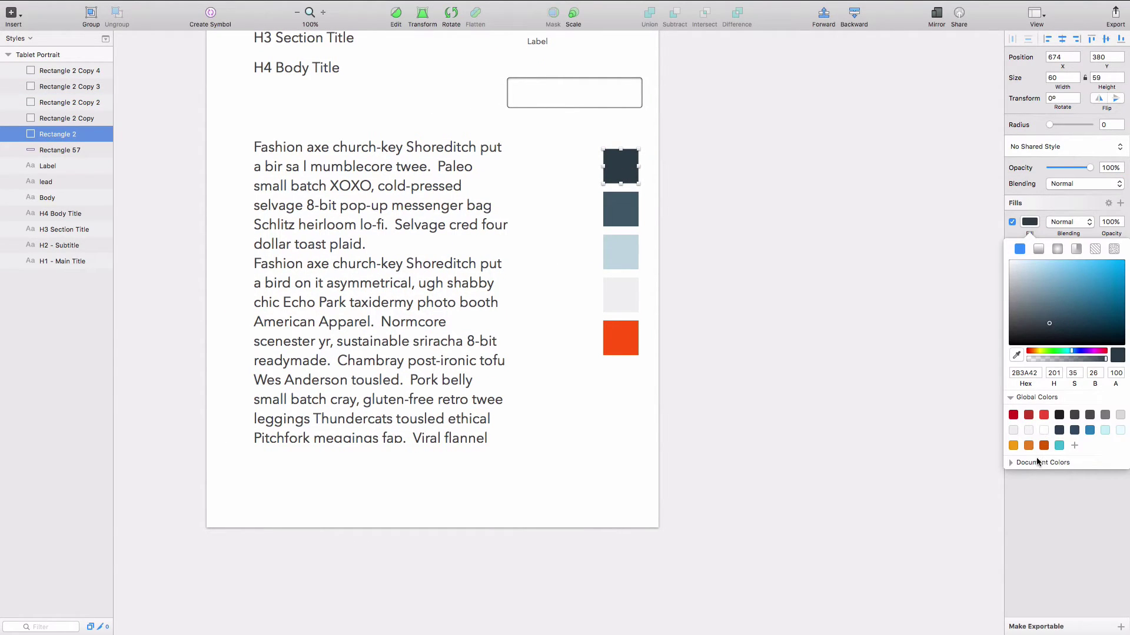
{"action": "left_click", "coordinate": [1012, 464]}
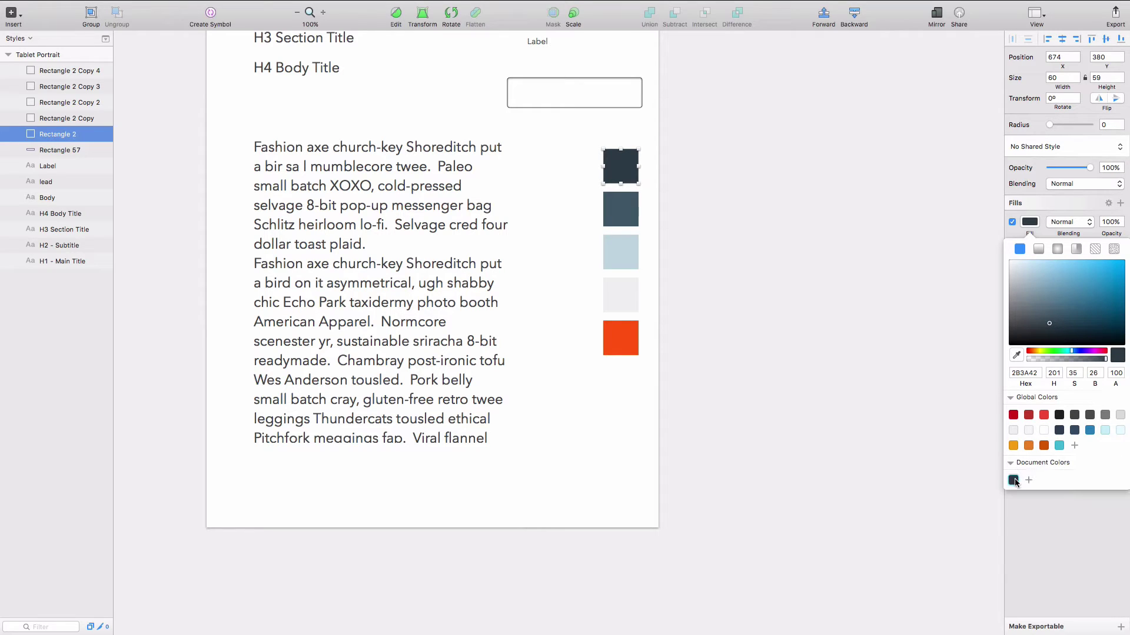
{"action": "key", "text": "Tab"}
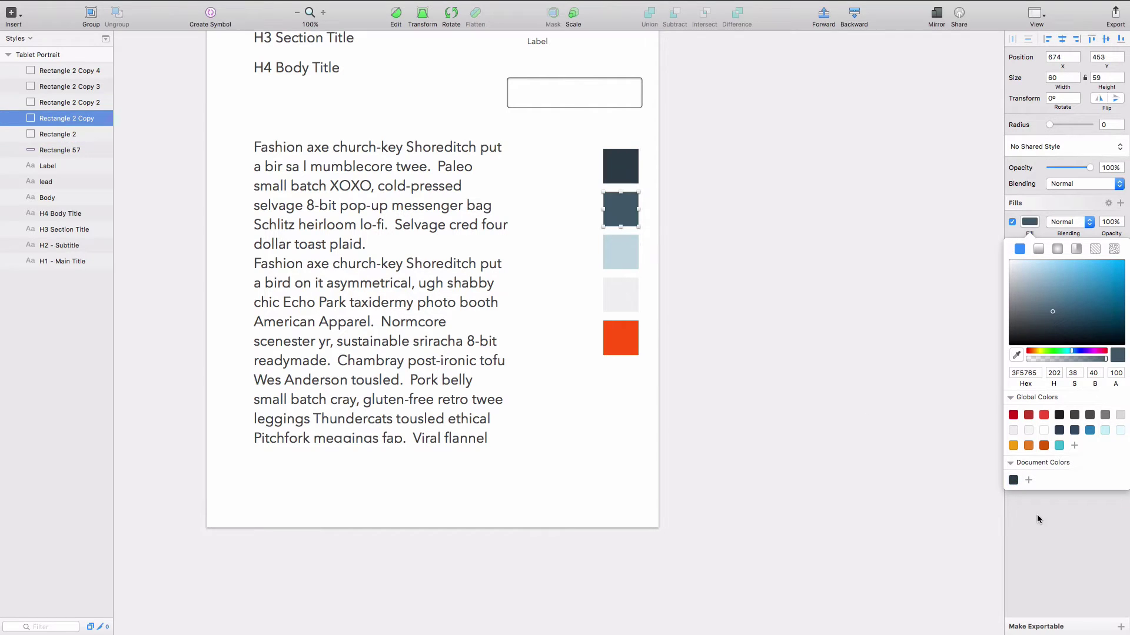
{"action": "left_click", "coordinate": [1028, 483]}
{"action": "left_click", "coordinate": [633, 255]}
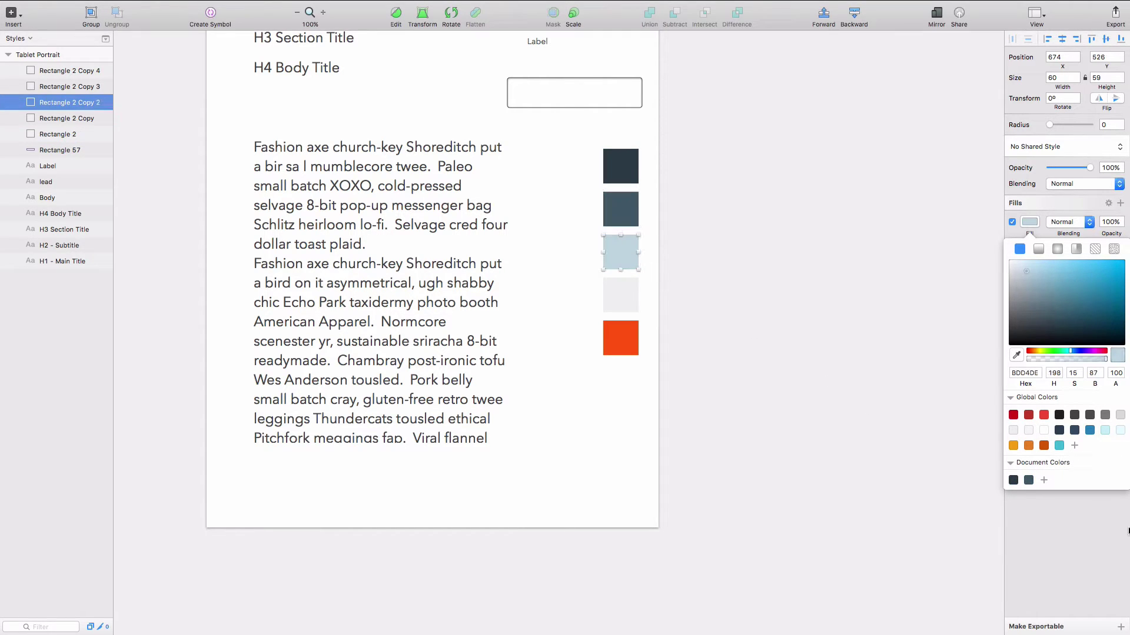
{"action": "left_click", "coordinate": [1043, 480]}
{"action": "left_click", "coordinate": [606, 290]}
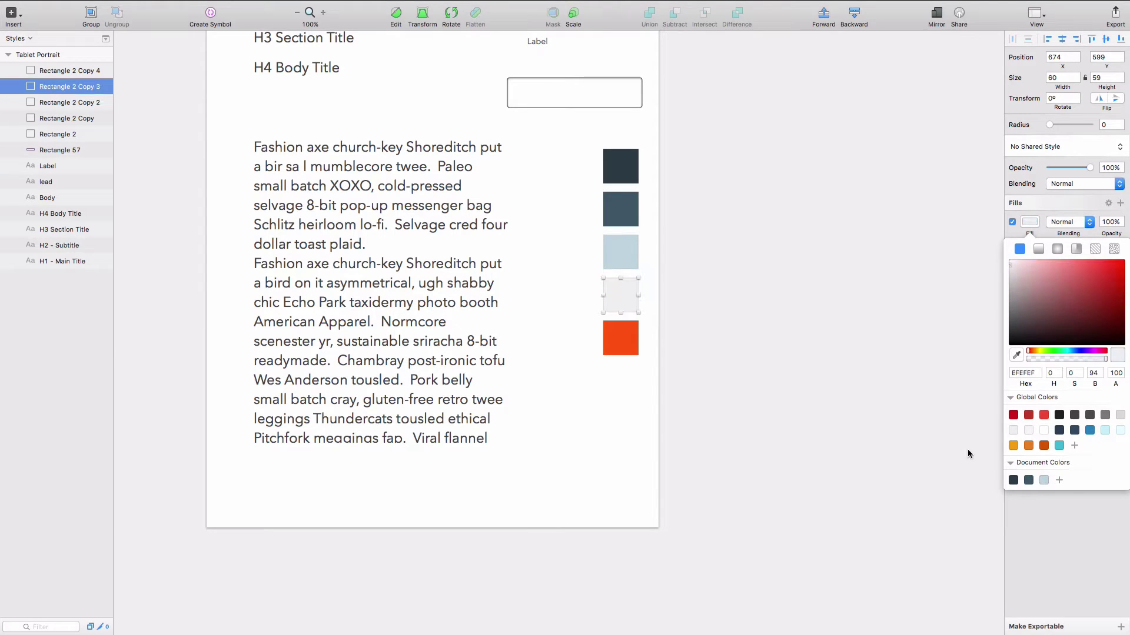
{"action": "left_click", "coordinate": [1059, 480]}
{"action": "left_click", "coordinate": [606, 345]}
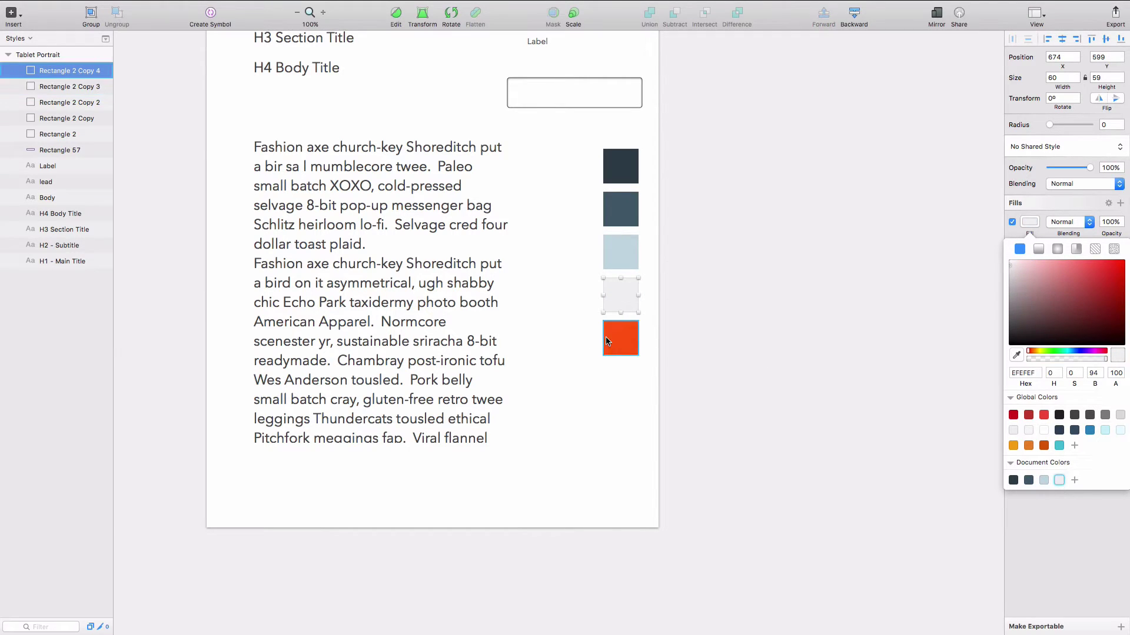
{"action": "left_click", "coordinate": [1074, 481]}
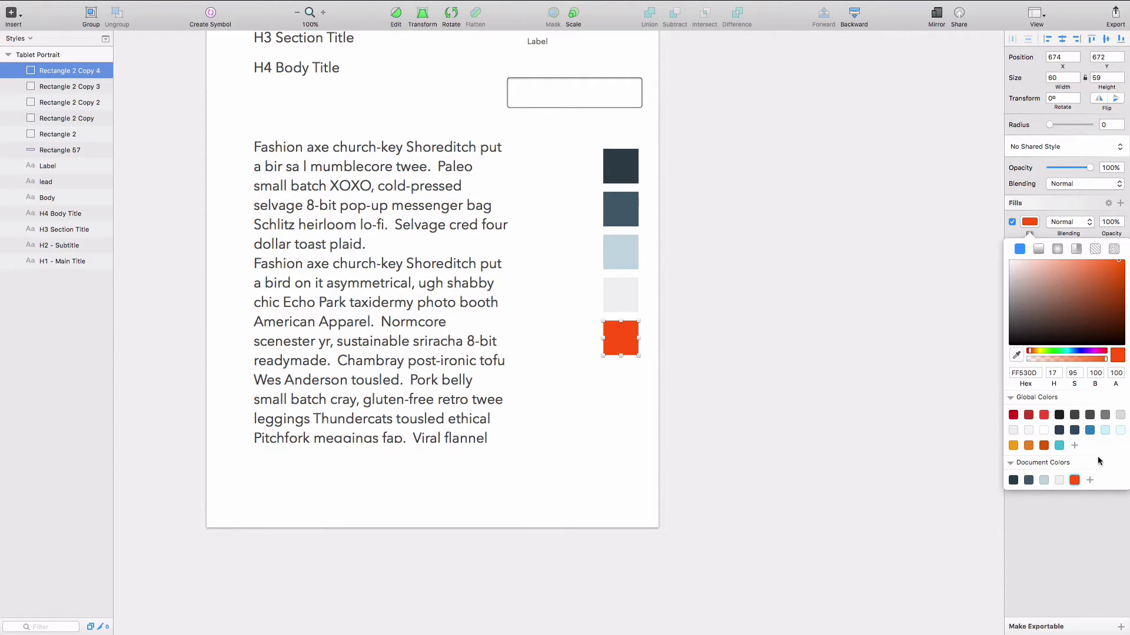
Reopen the orange swatch's fill color picker to check the saved Document Colors, and close it again.
{"action": "left_click", "coordinate": [598, 373]}
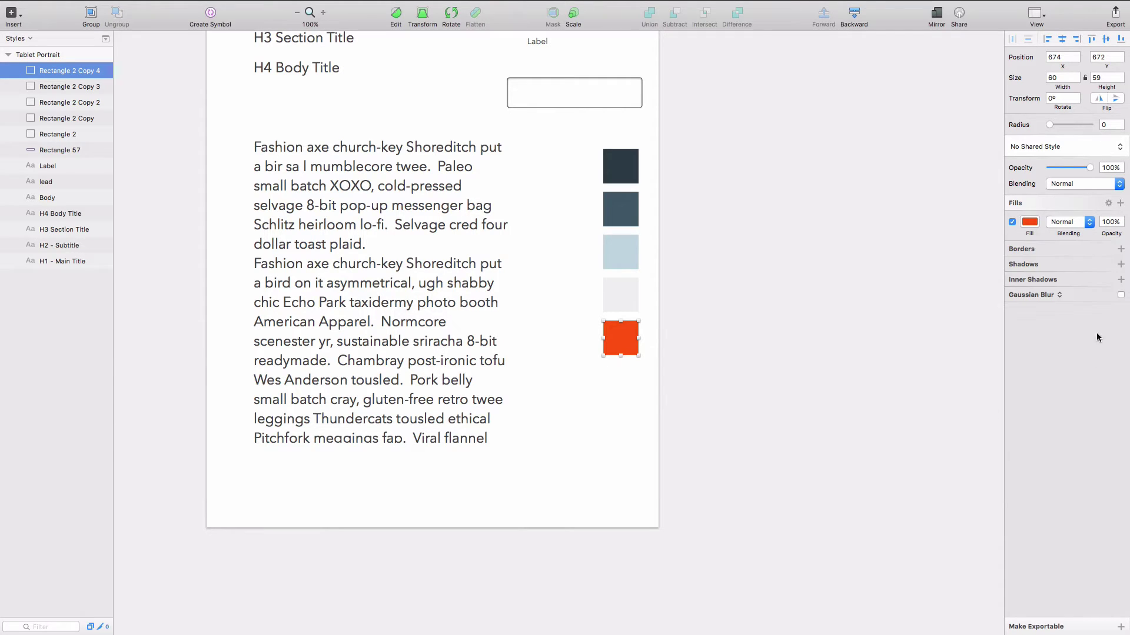
{"action": "left_click", "coordinate": [1030, 224]}
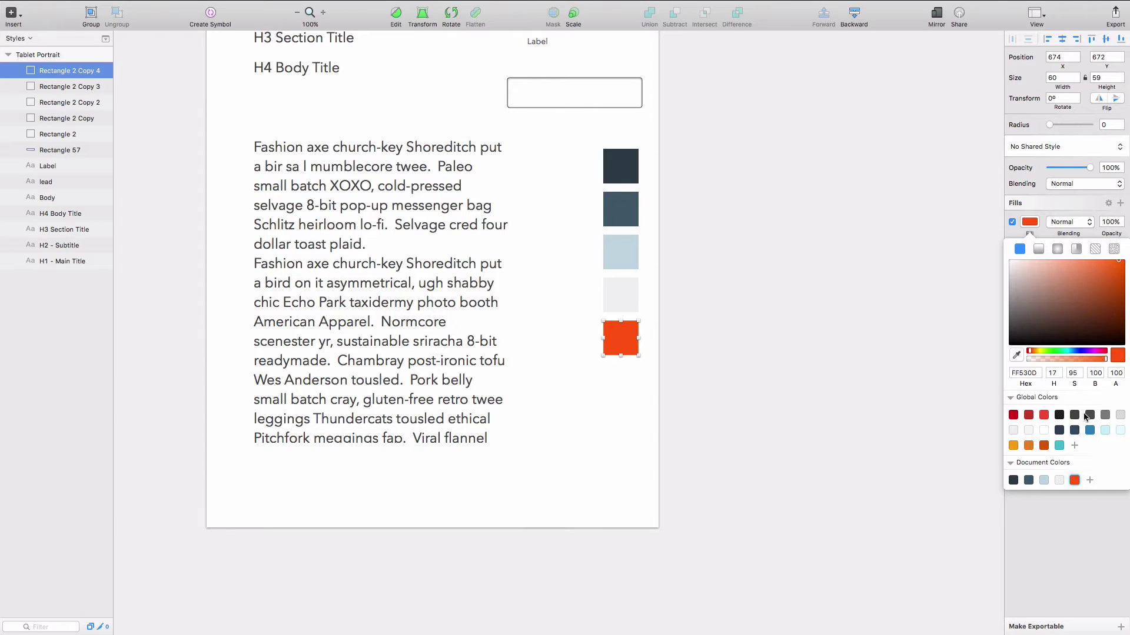
{"action": "left_click", "coordinate": [620, 402]}
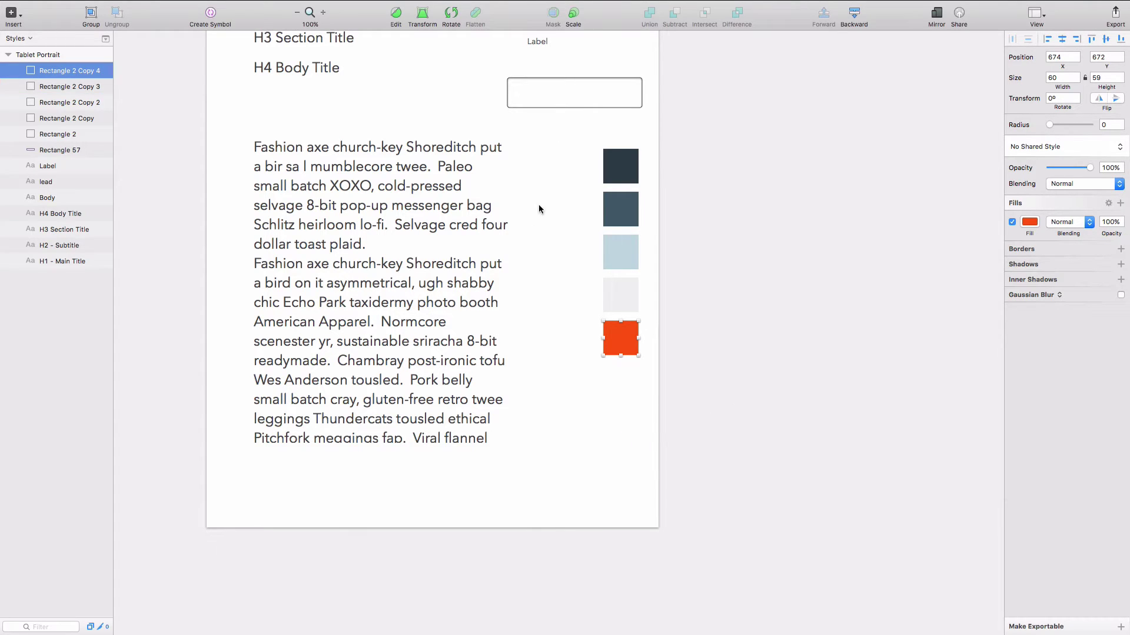
Set the text color of the H1 - Main Title to the near-black global color 212121.
{"action": "scroll", "coordinate": [559, 263], "scroll_direction": "up", "scroll_amount": 5}
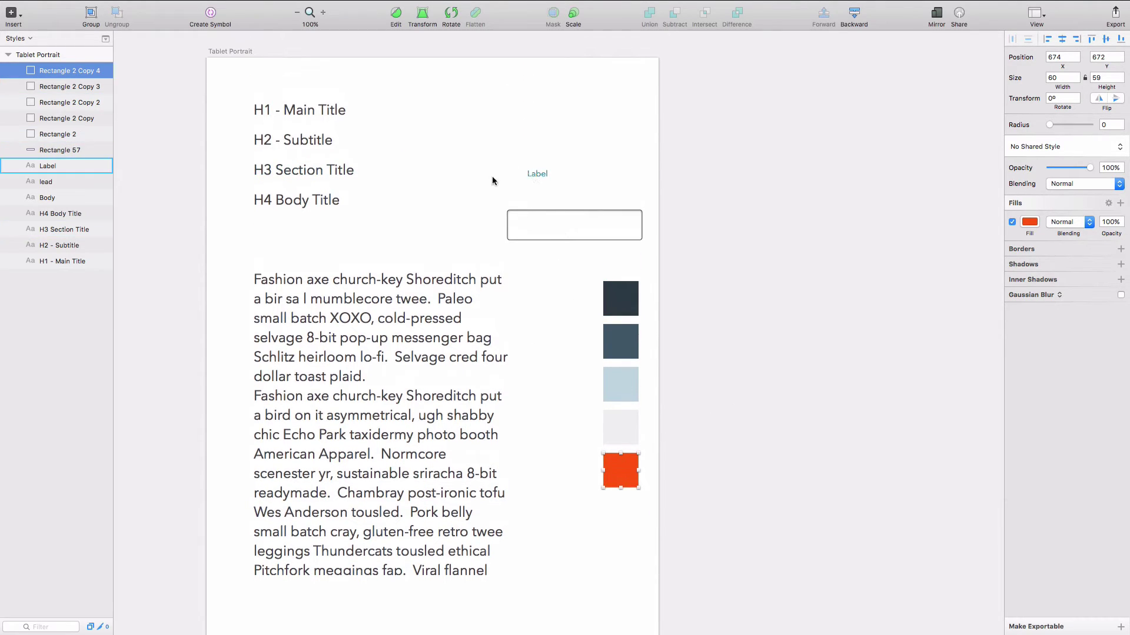
{"action": "left_click", "coordinate": [302, 114]}
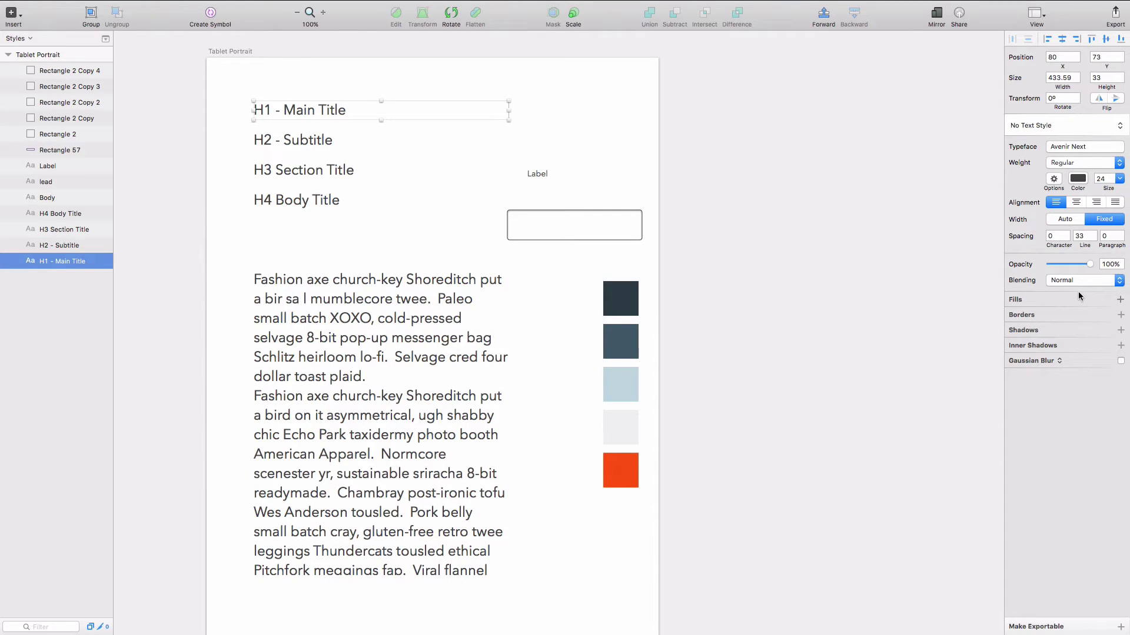
{"action": "left_click", "coordinate": [1077, 179]}
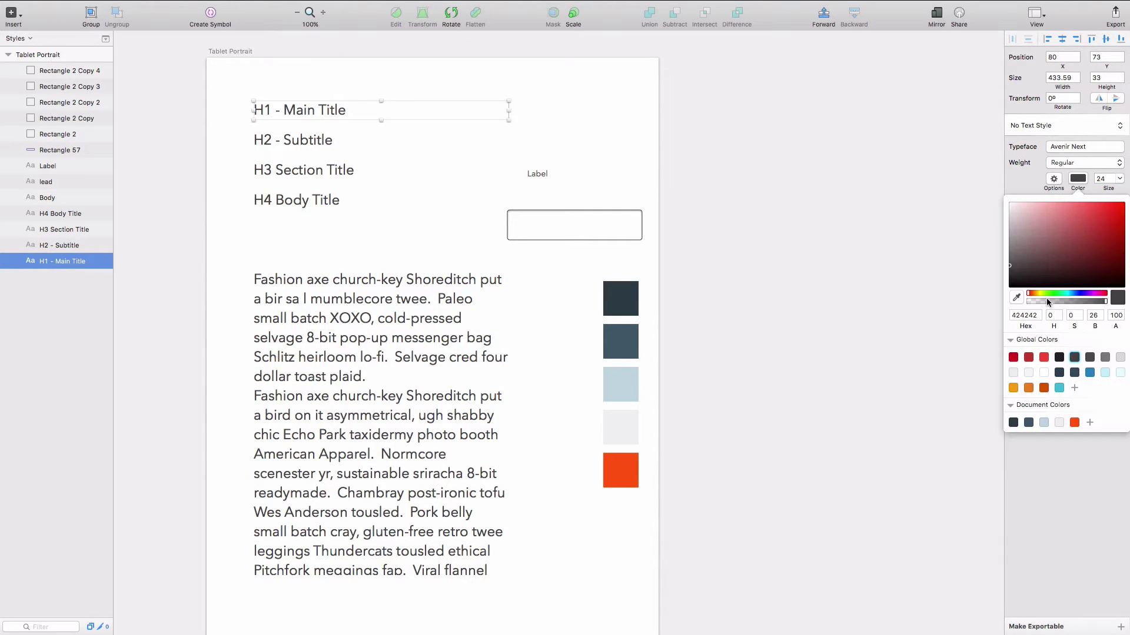
{"action": "left_click", "coordinate": [1059, 358]}
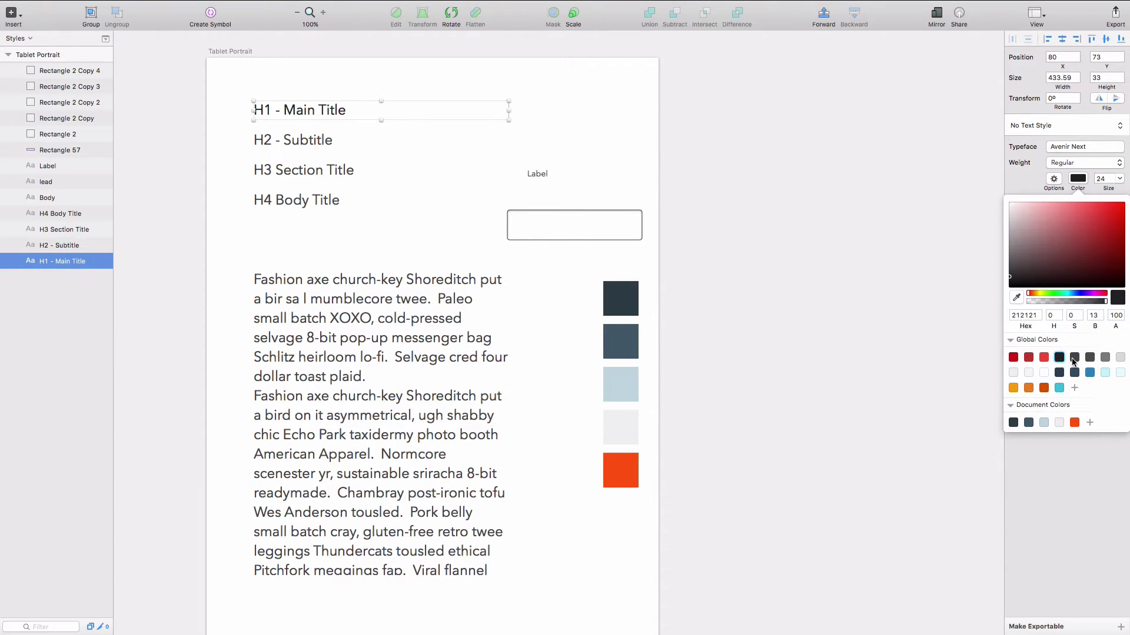
Set the text color of all four headings, H1 to H4, to the same near-black as the main title.
{"action": "left_click", "coordinate": [353, 144]}
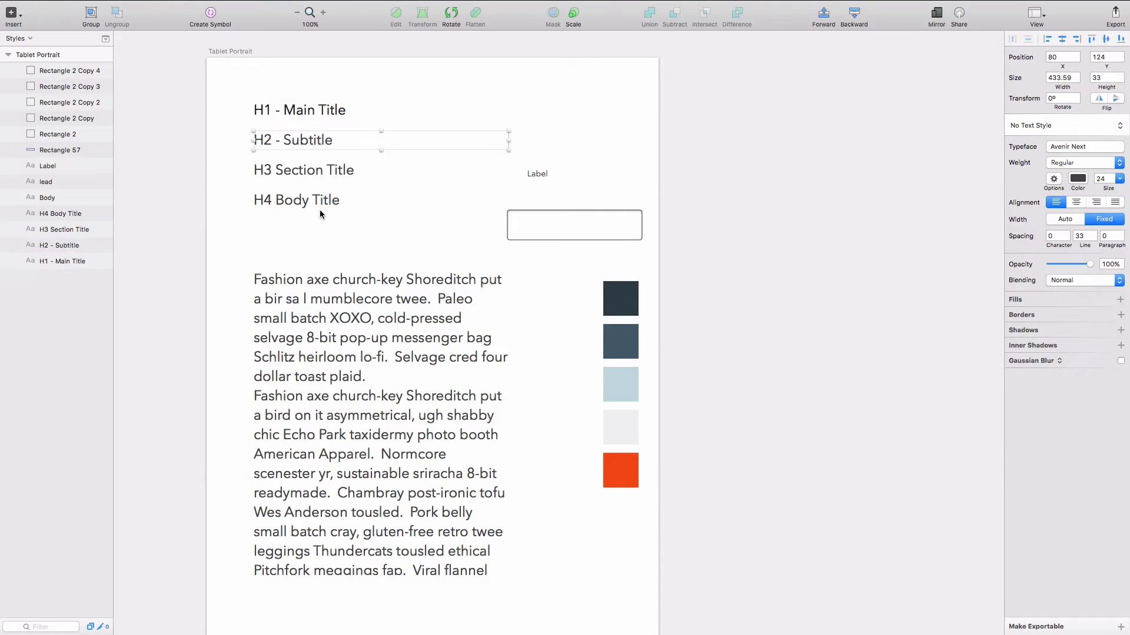
{"action": "left_click_drag", "start_coordinate": [321, 231], "coordinate": [290, 108]}
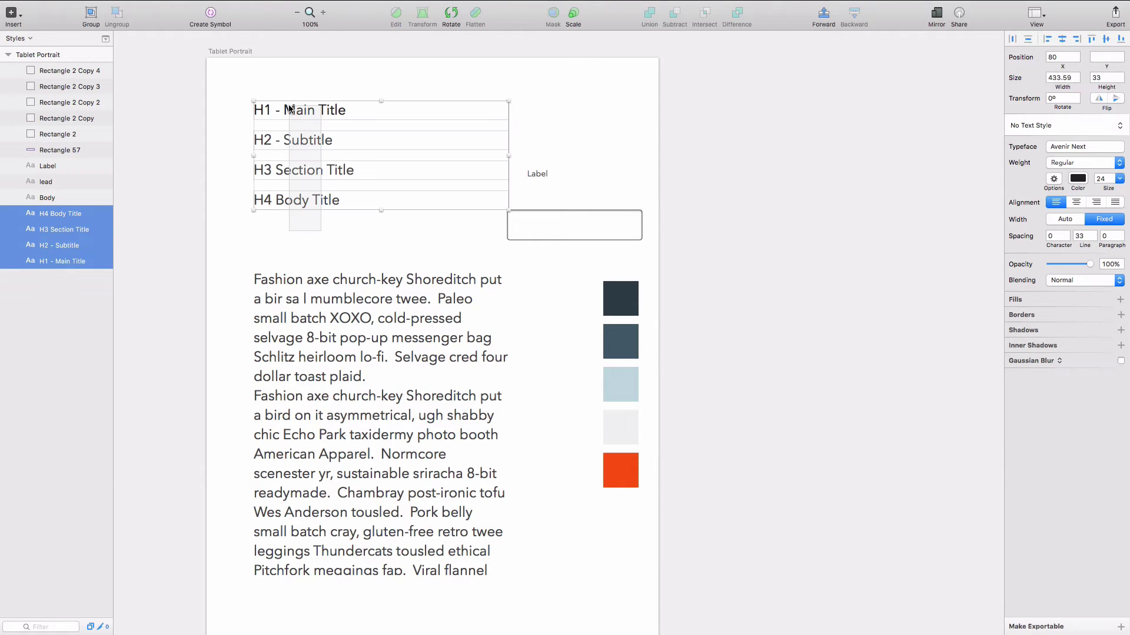
{"action": "left_click", "coordinate": [1078, 179]}
{"action": "left_click", "coordinate": [348, 242]}
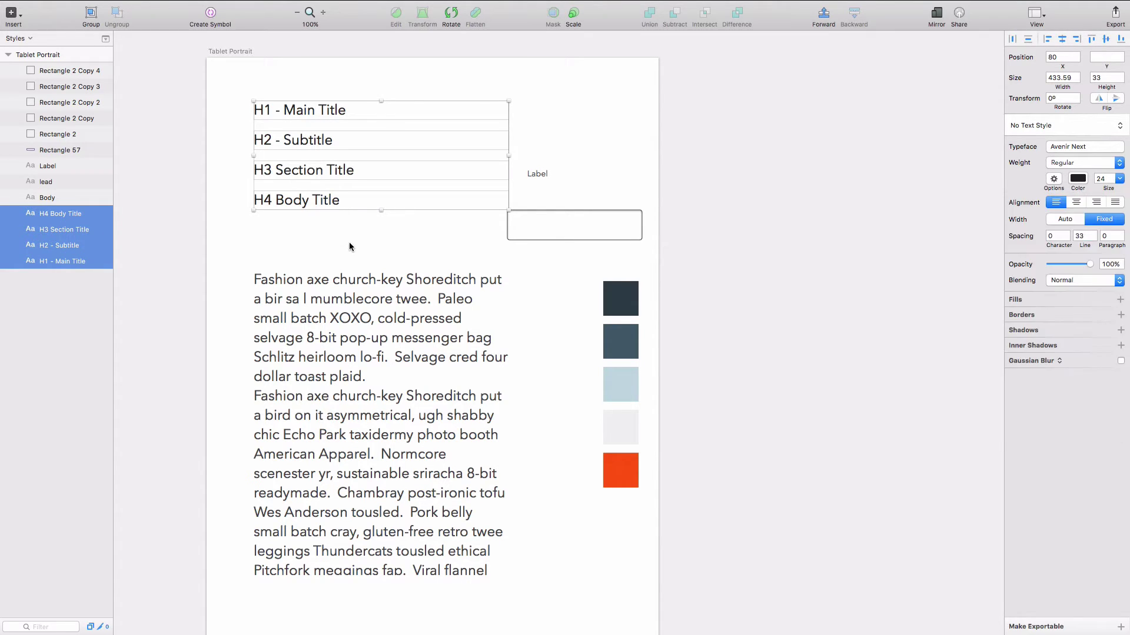
{"action": "left_click", "coordinate": [354, 237]}
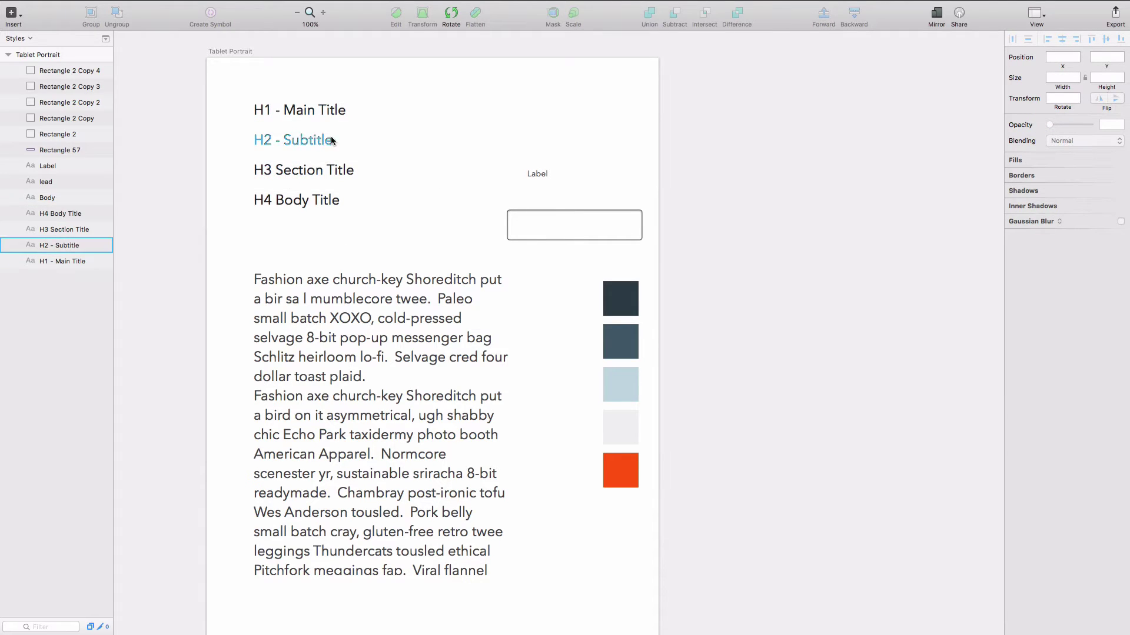
Move the Label text directly above the empty input box, aligned with the box's left edge.
{"action": "double_click", "coordinate": [541, 171]}
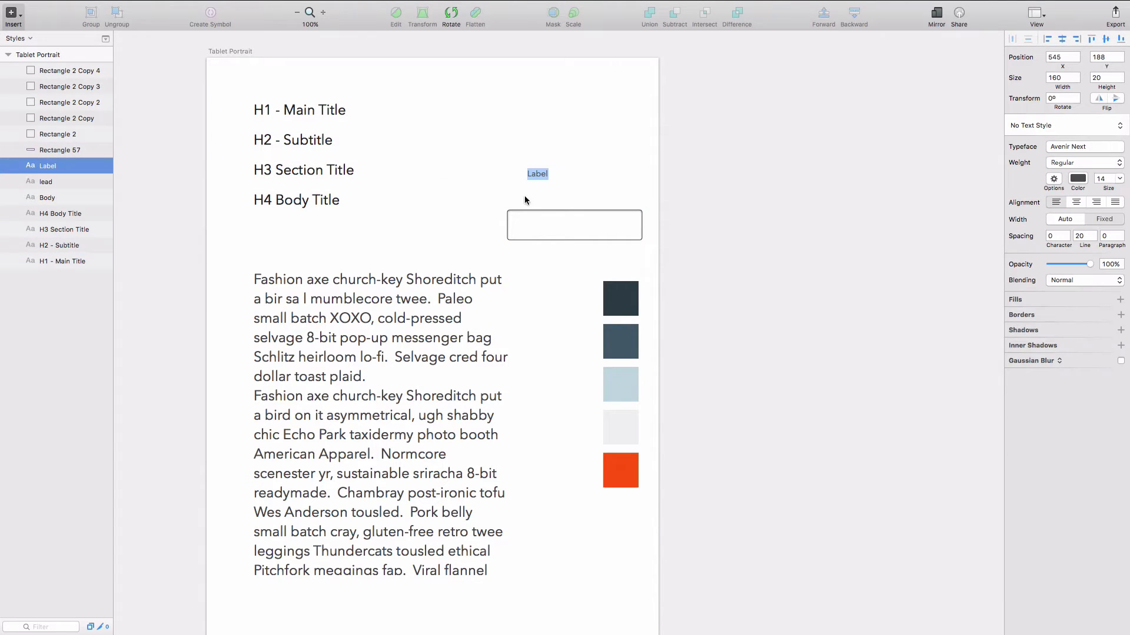
{"action": "key", "text": "Escape"}
{"action": "left_click_drag", "start_coordinate": [538, 172], "coordinate": [523, 201]}
{"action": "left_click", "coordinate": [422, 252]}
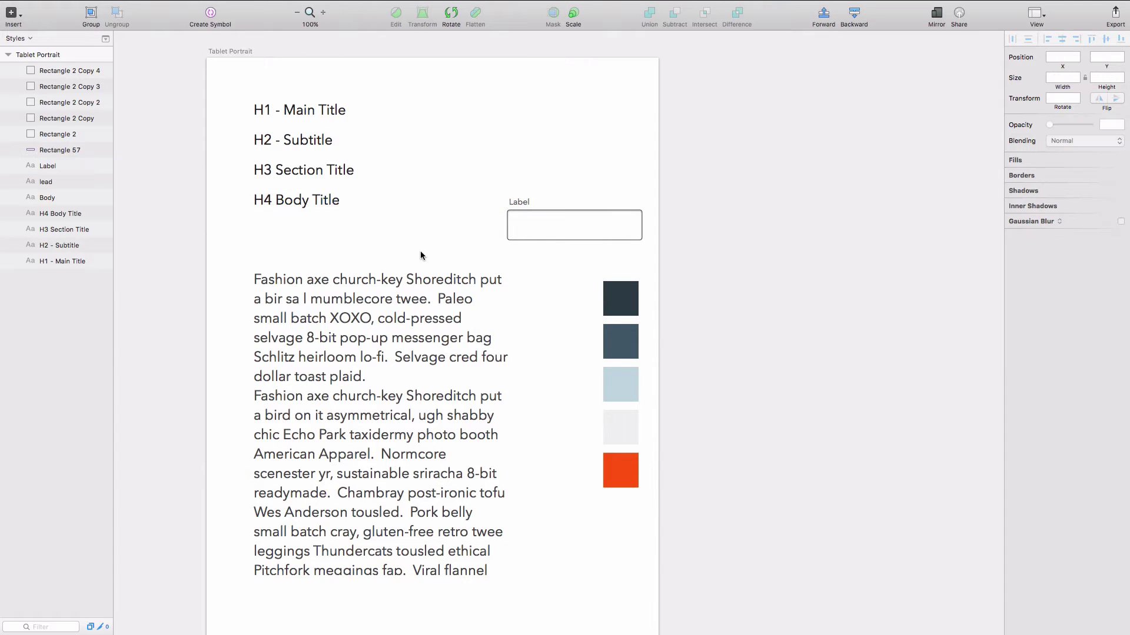
Switch to Chrome, bring up the Type Scale page and widen the browser window.
{"action": "scroll", "coordinate": [398, 236], "scroll_direction": "left", "scroll_amount": 2}
{"action": "key", "text": "super+Tab"}
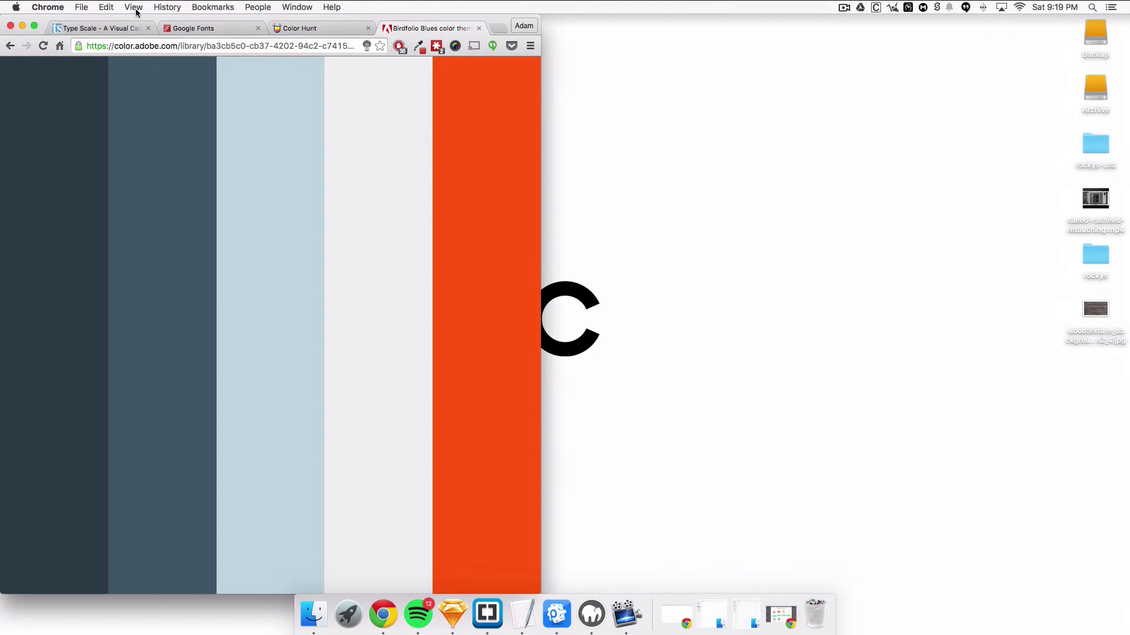
{"action": "left_click", "coordinate": [88, 28]}
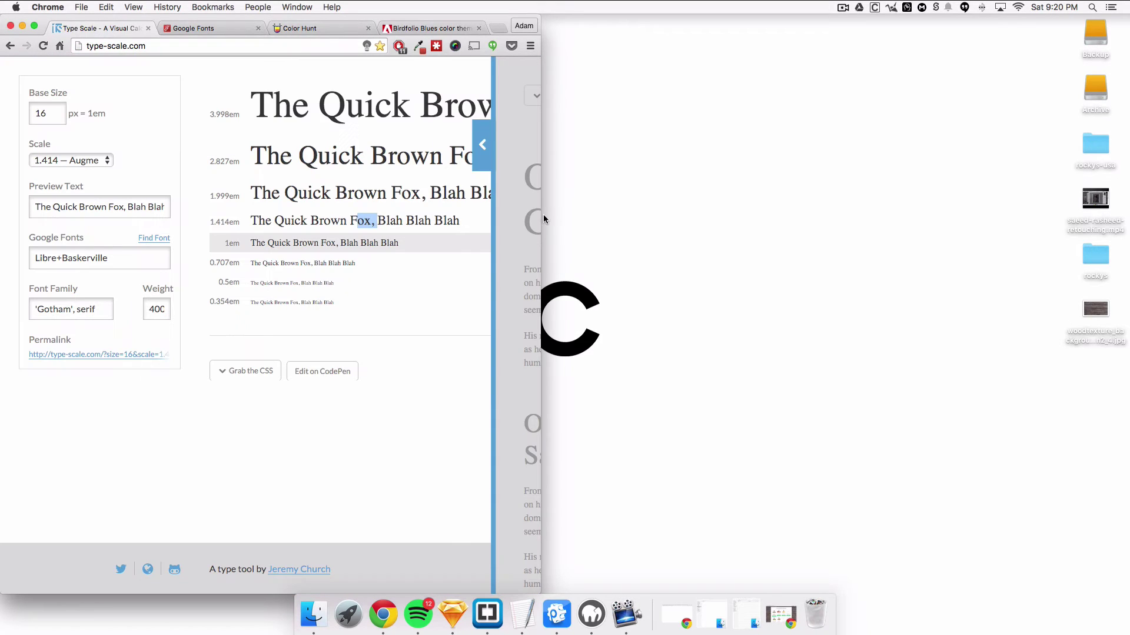
{"action": "left_click_drag", "start_coordinate": [542, 214], "coordinate": [859, 221]}
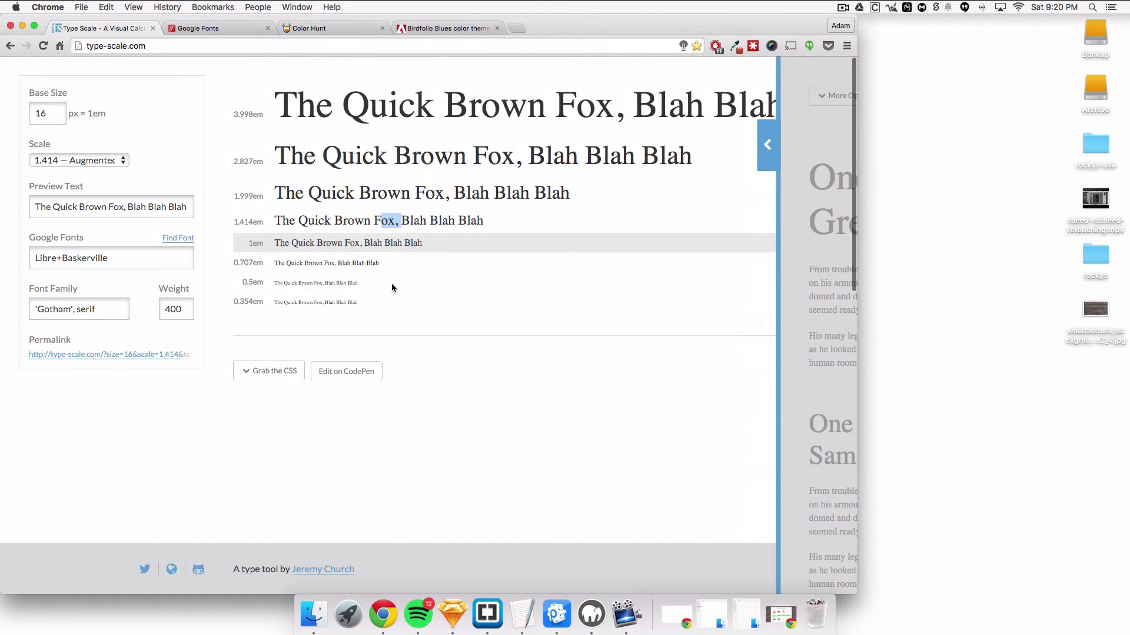
Examine the available scale ratios and the CSS heading sizes generated for the 1.414 Augmented Fourth scale.
{"action": "left_click", "coordinate": [85, 160]}
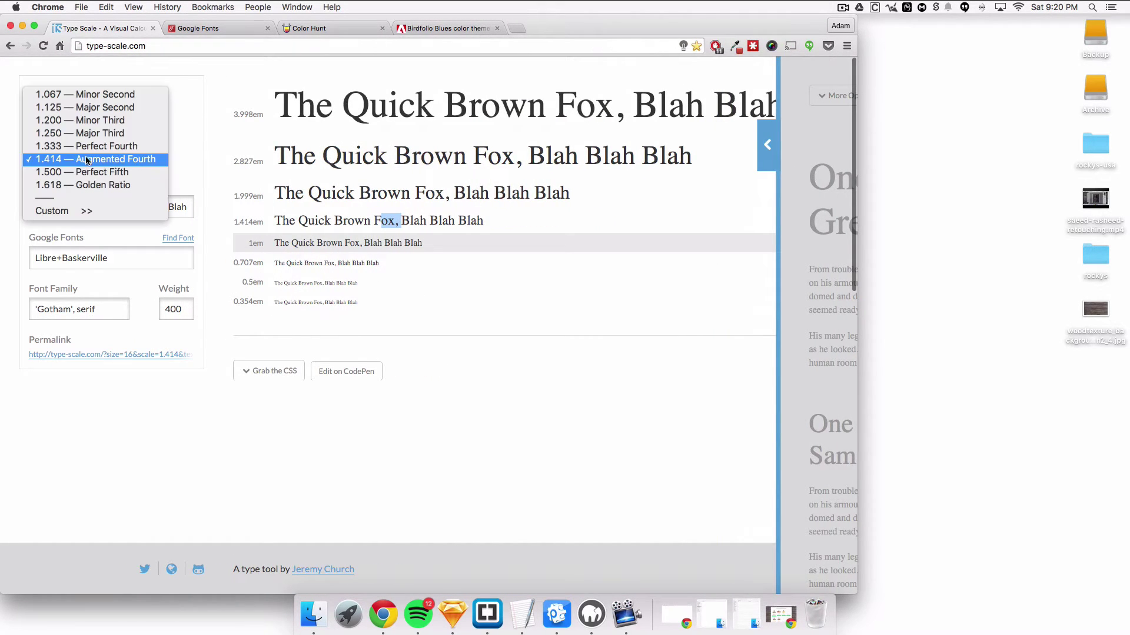
{"action": "left_click", "coordinate": [314, 292]}
{"action": "left_click", "coordinate": [275, 372]}
{"action": "scroll", "coordinate": [359, 371], "scroll_direction": "down", "scroll_amount": 10}
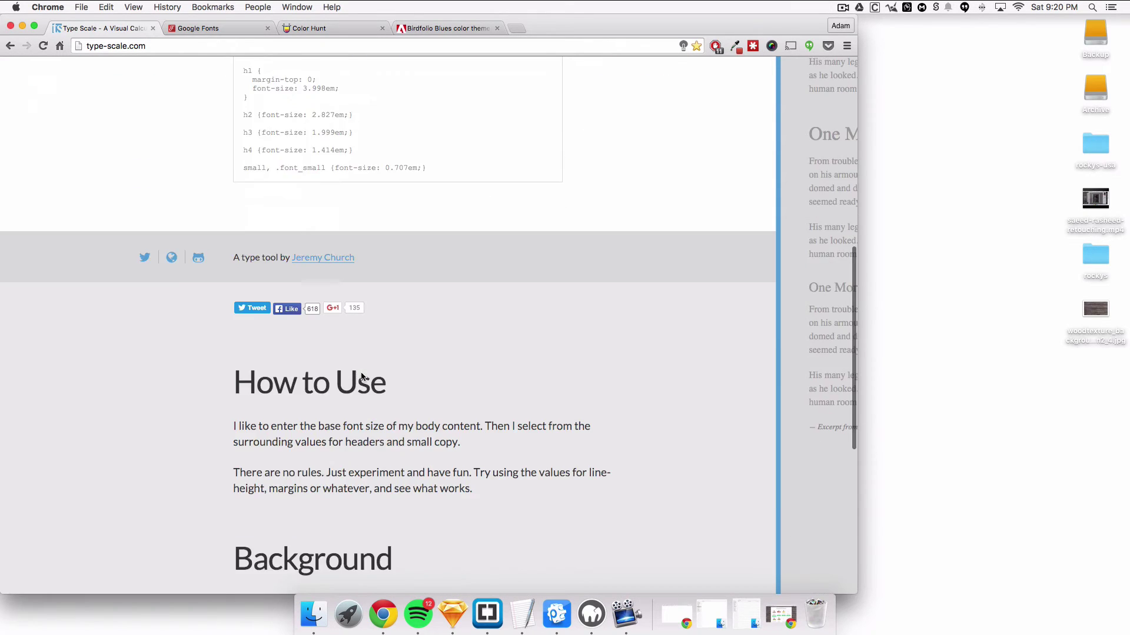
{"action": "scroll", "coordinate": [376, 341], "scroll_direction": "up", "scroll_amount": 10}
{"action": "left_click", "coordinate": [383, 292]}
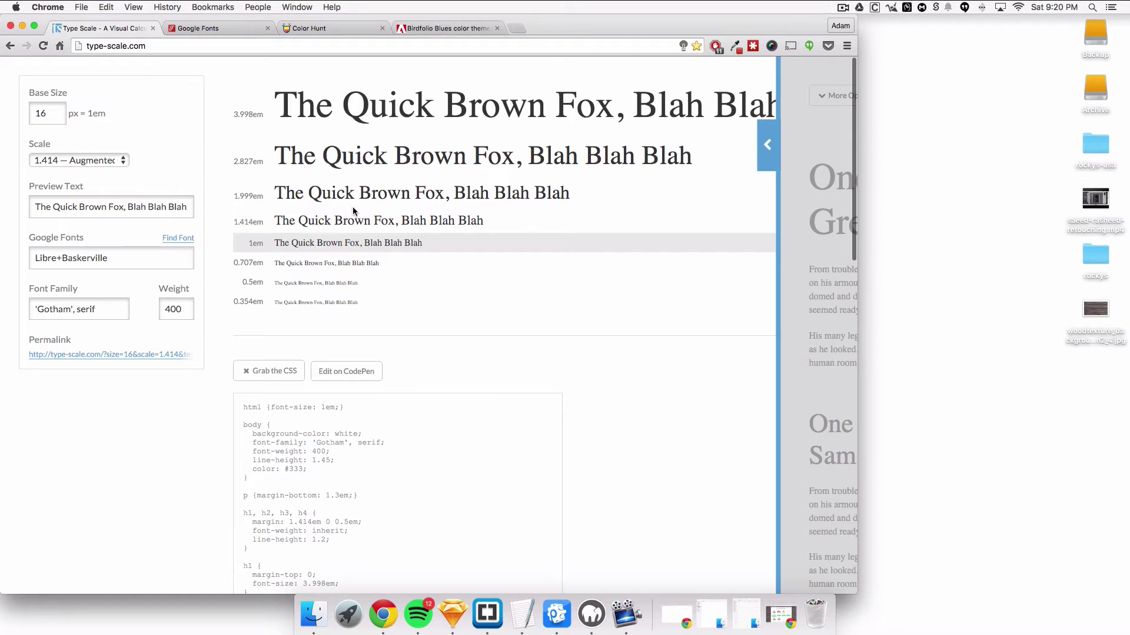
{"action": "scroll", "coordinate": [267, 394], "scroll_direction": "down", "scroll_amount": 2}
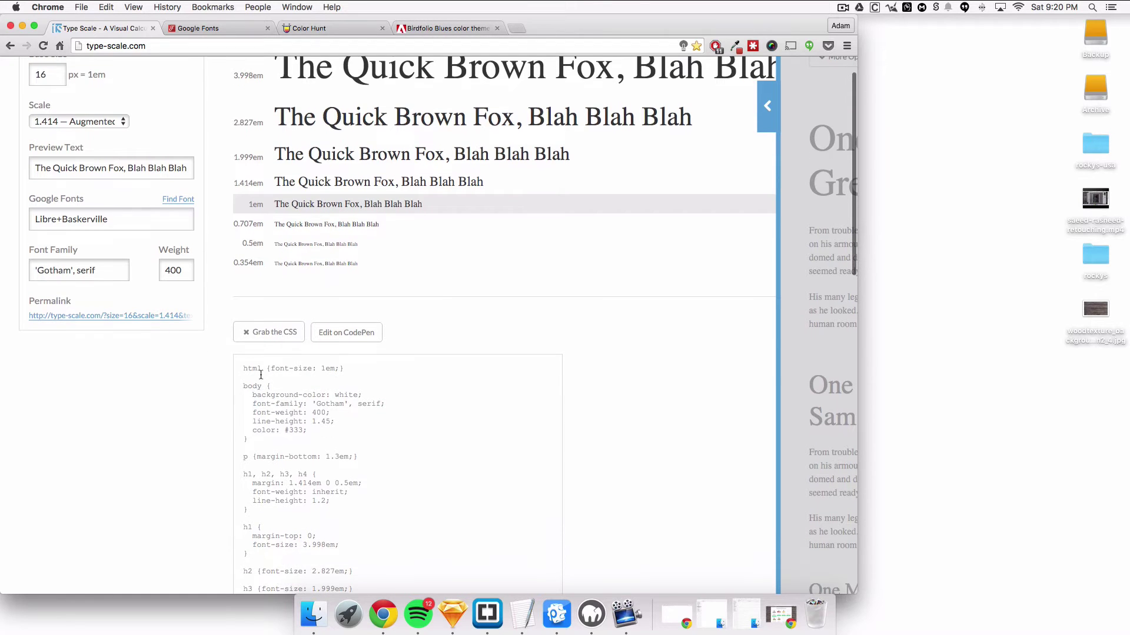
Switch back to Sketch, try a font size of 1.5 on the H4 Body Title, and undo it.
{"action": "key", "text": "ctrl+Right"}
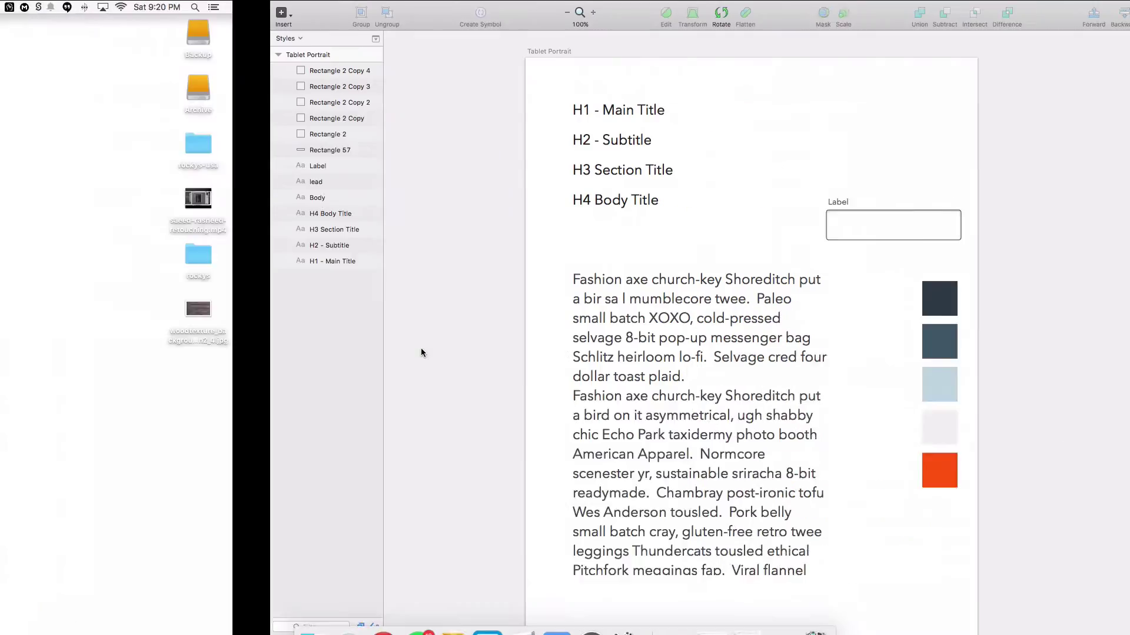
{"action": "left_click", "coordinate": [305, 199]}
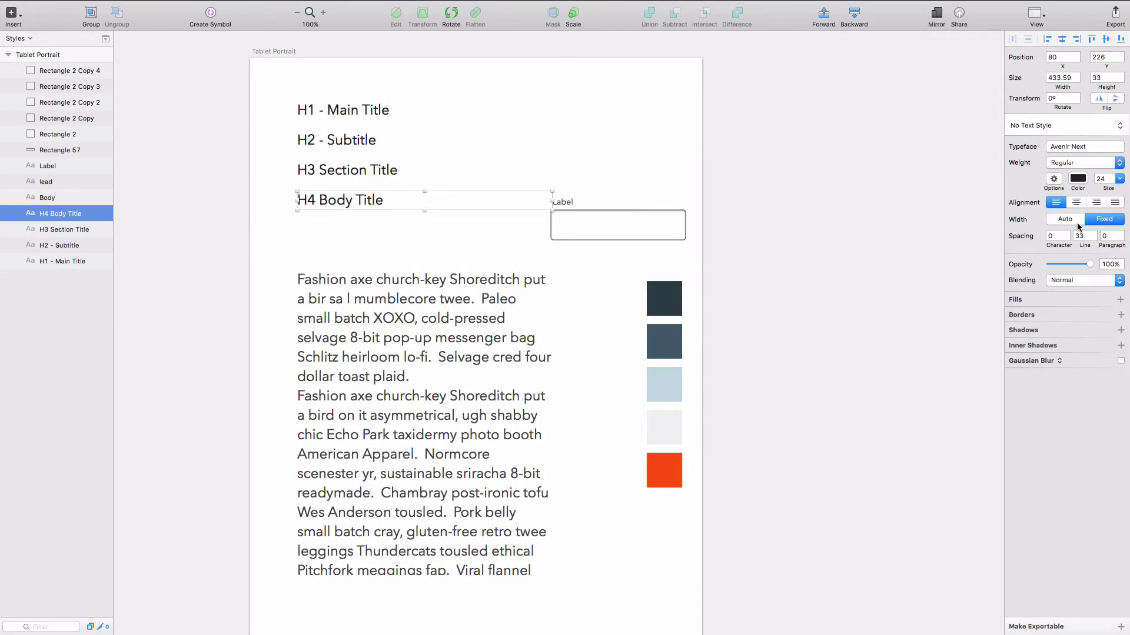
{"action": "left_click", "coordinate": [1105, 178]}
{"action": "key", "text": "Return"}
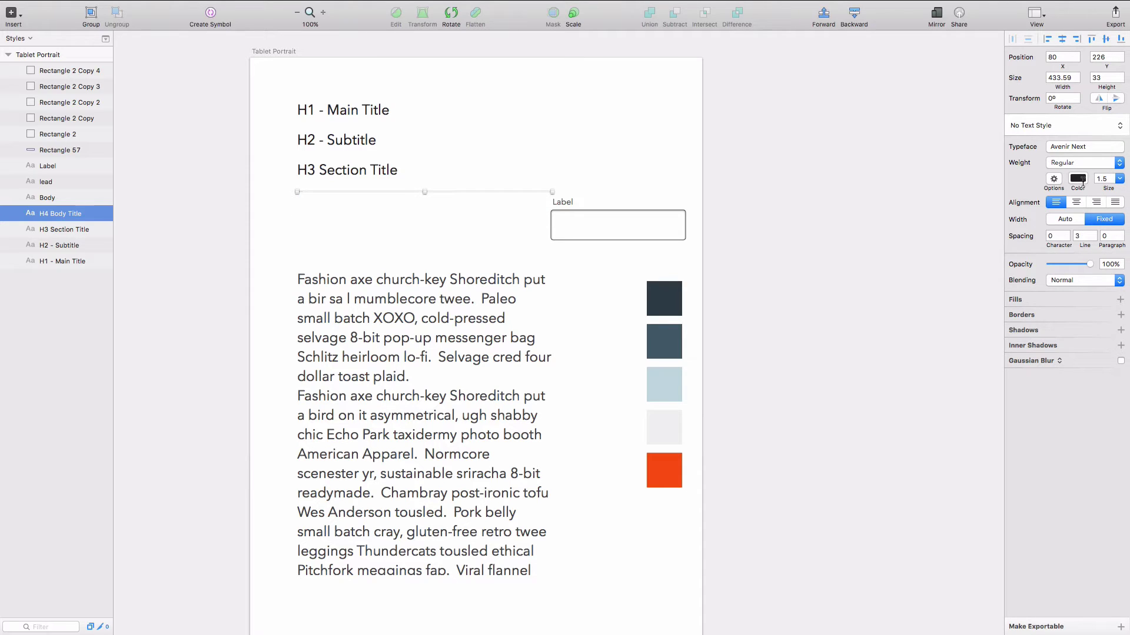
{"action": "key", "text": "super+z"}
{"action": "left_click", "coordinate": [1121, 179]}
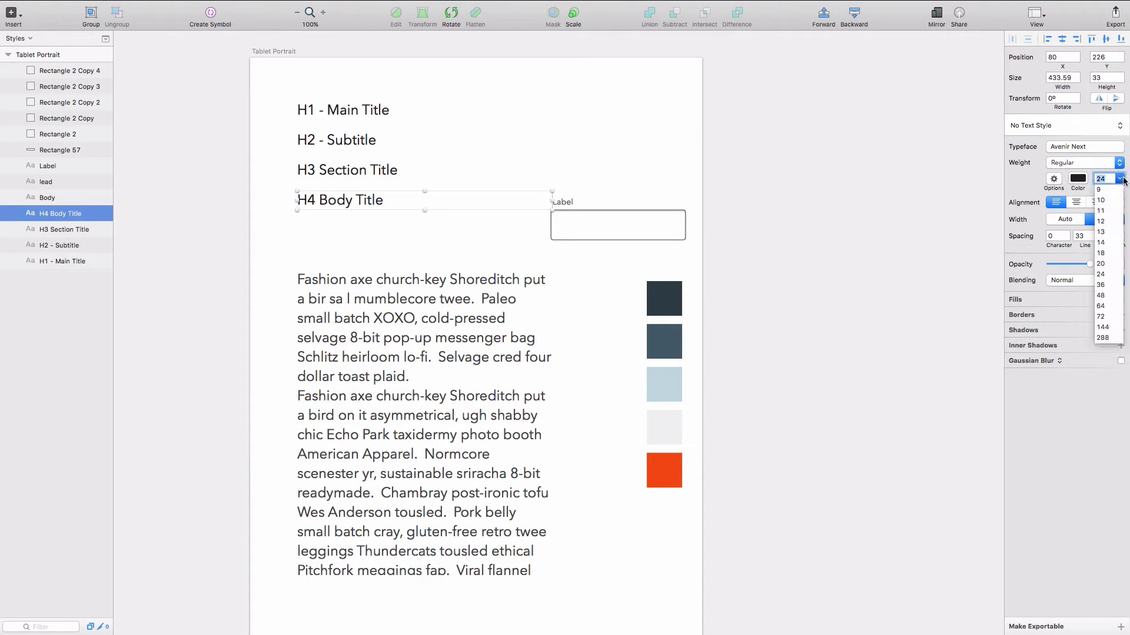
{"action": "left_click", "coordinate": [1069, 467]}
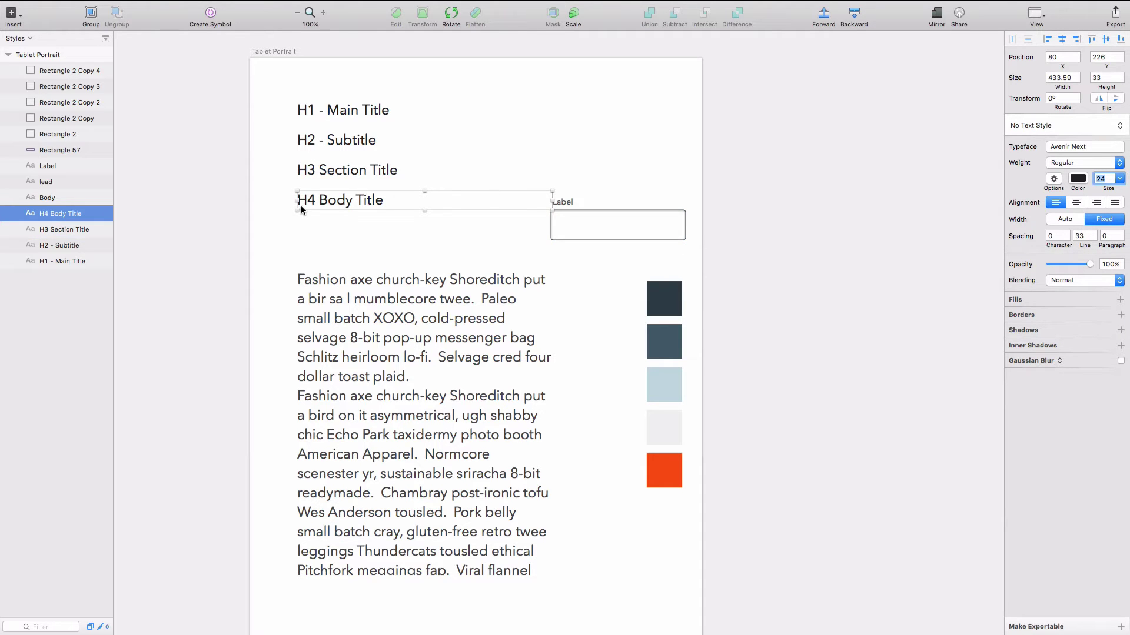
{"action": "key", "text": "ctrl+Left"}
{"action": "key", "text": "ctrl+Right"}
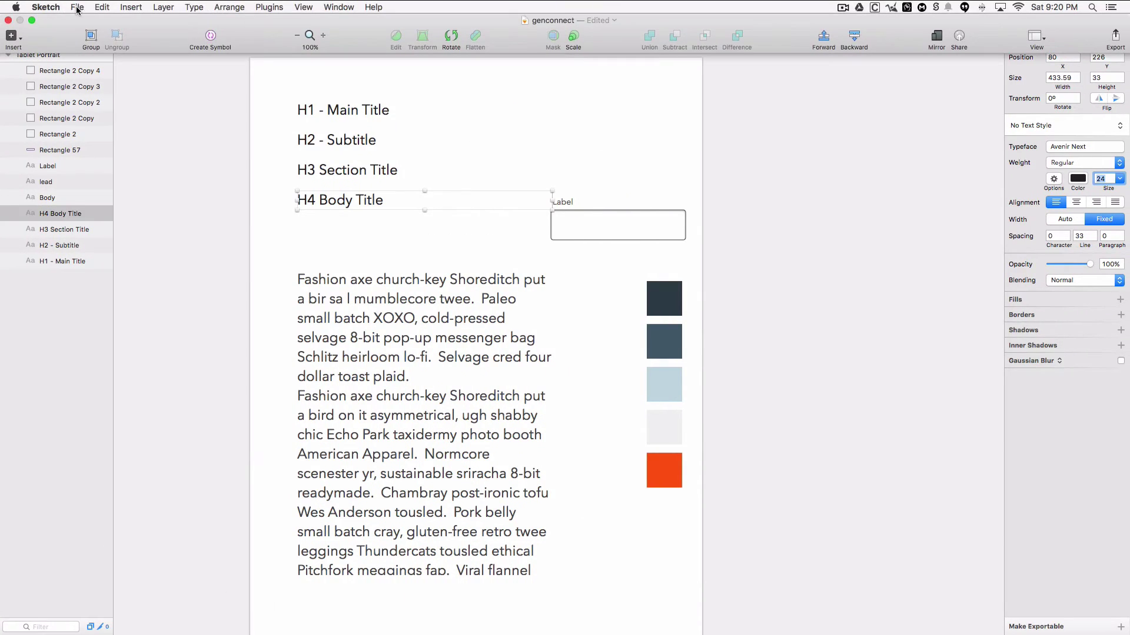
Create a new document from the Web Design template.
{"action": "left_click", "coordinate": [77, 7]}
{"action": "mouse_move", "coordinate": [130, 55]}
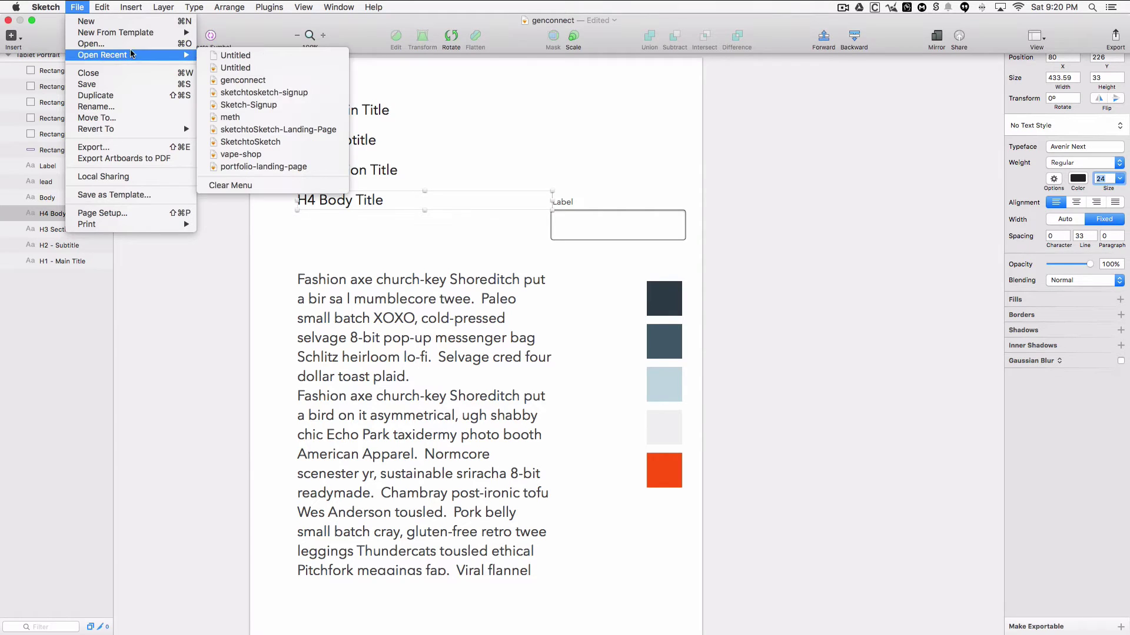
{"action": "mouse_move", "coordinate": [136, 32]}
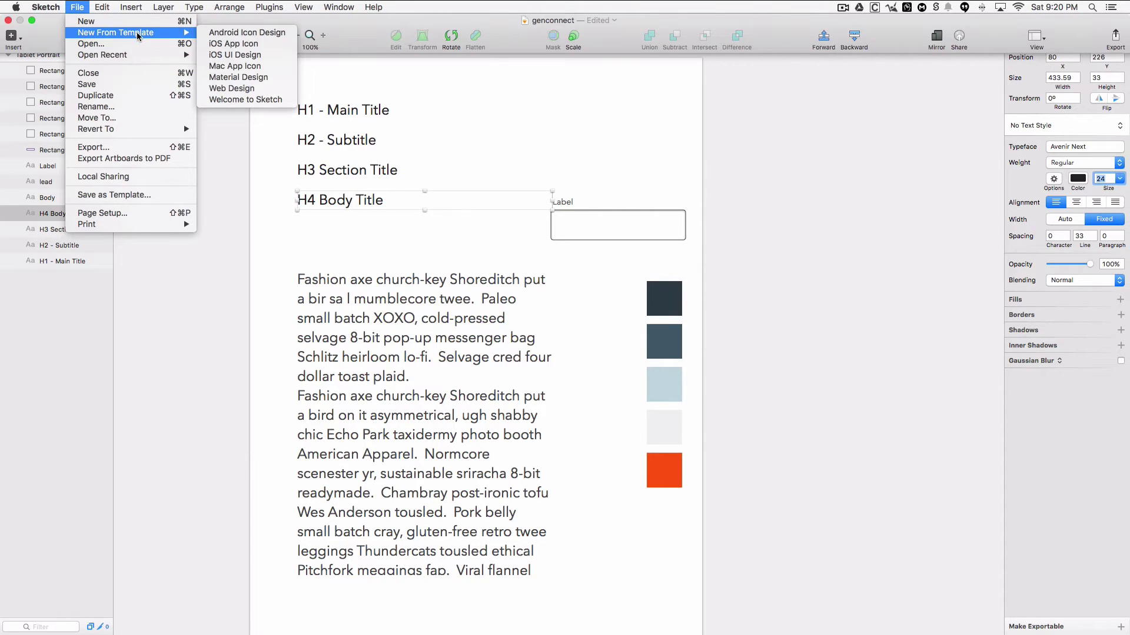
{"action": "left_click", "coordinate": [257, 88]}
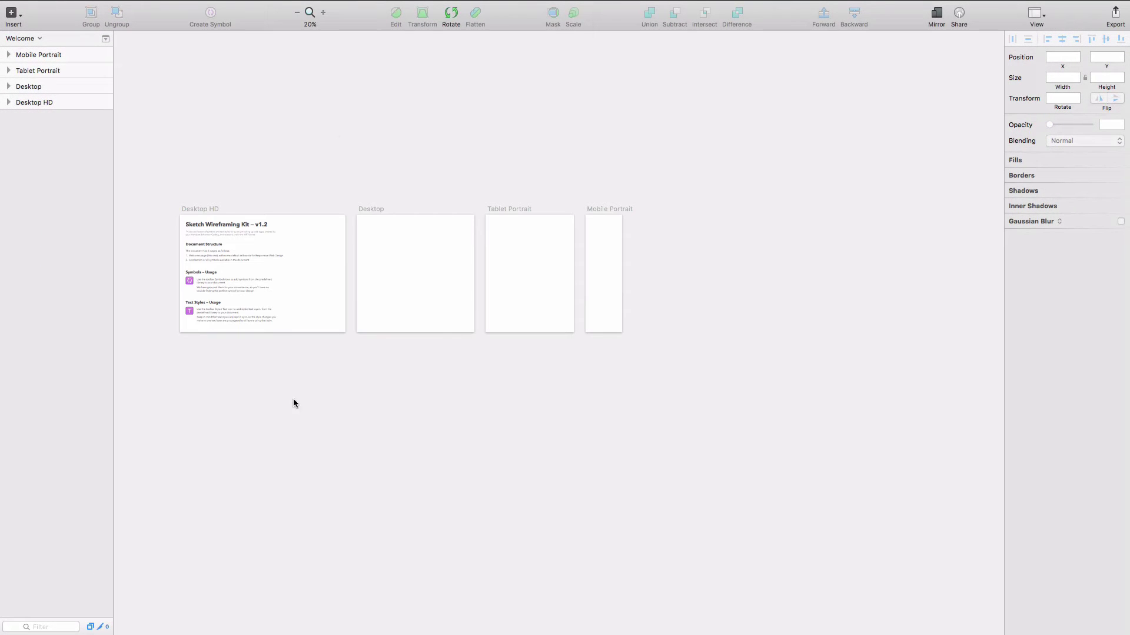
Open the template's Symbols page and show the Typography artboard at 100% zoom.
{"action": "left_click", "coordinate": [21, 38]}
{"action": "left_click", "coordinate": [27, 60]}
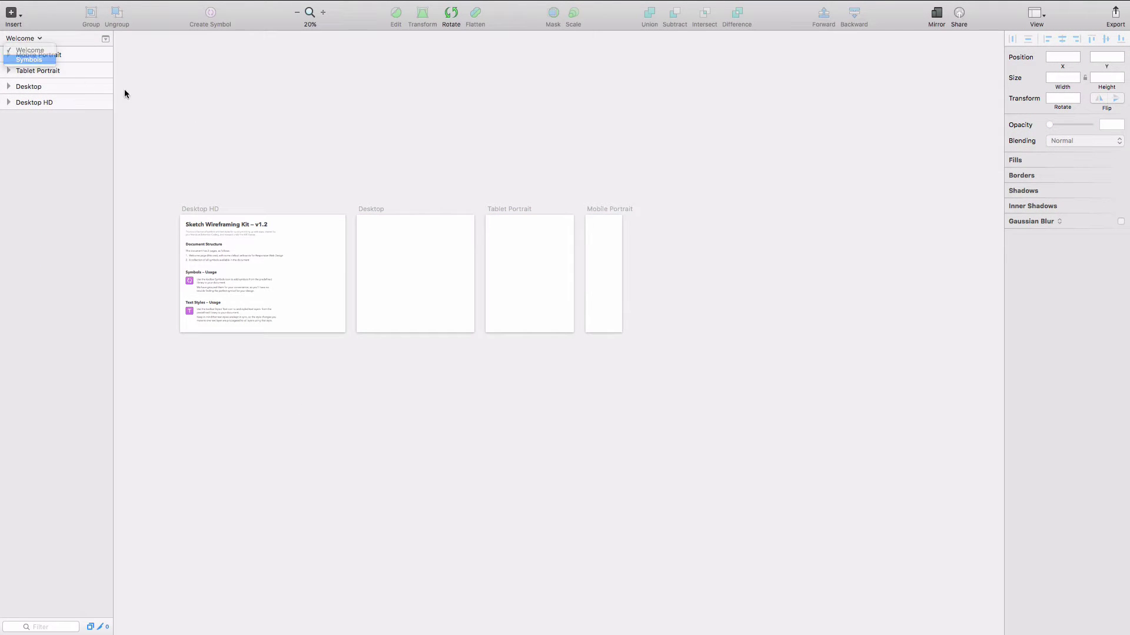
{"action": "key", "text": "super+0"}
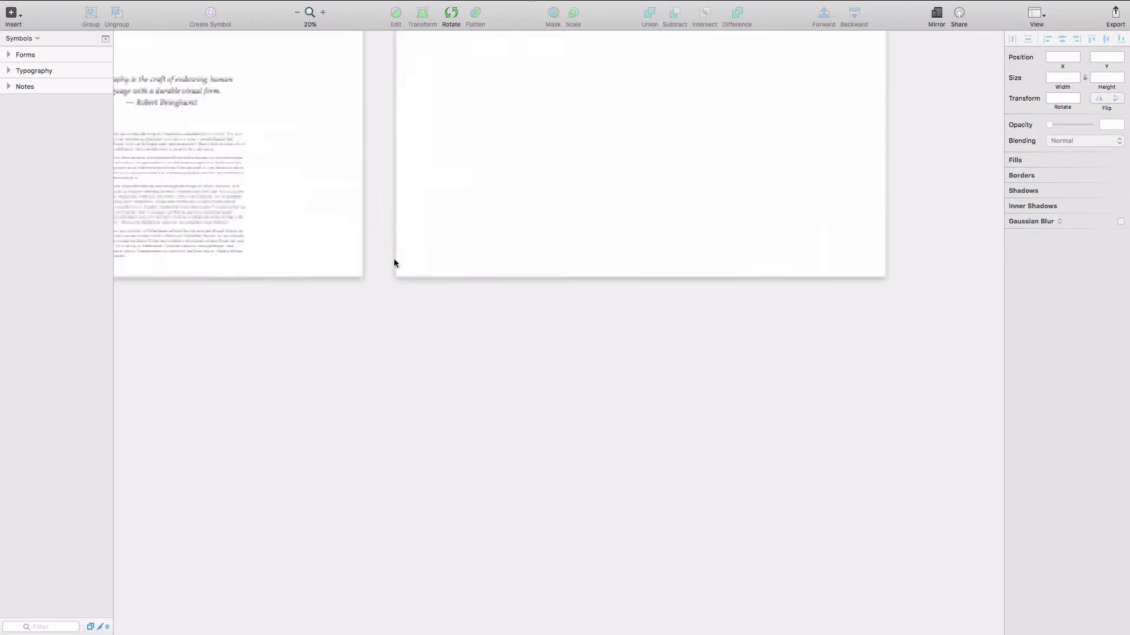
{"action": "scroll", "coordinate": [477, 254], "scroll_direction": "left", "scroll_amount": 15}
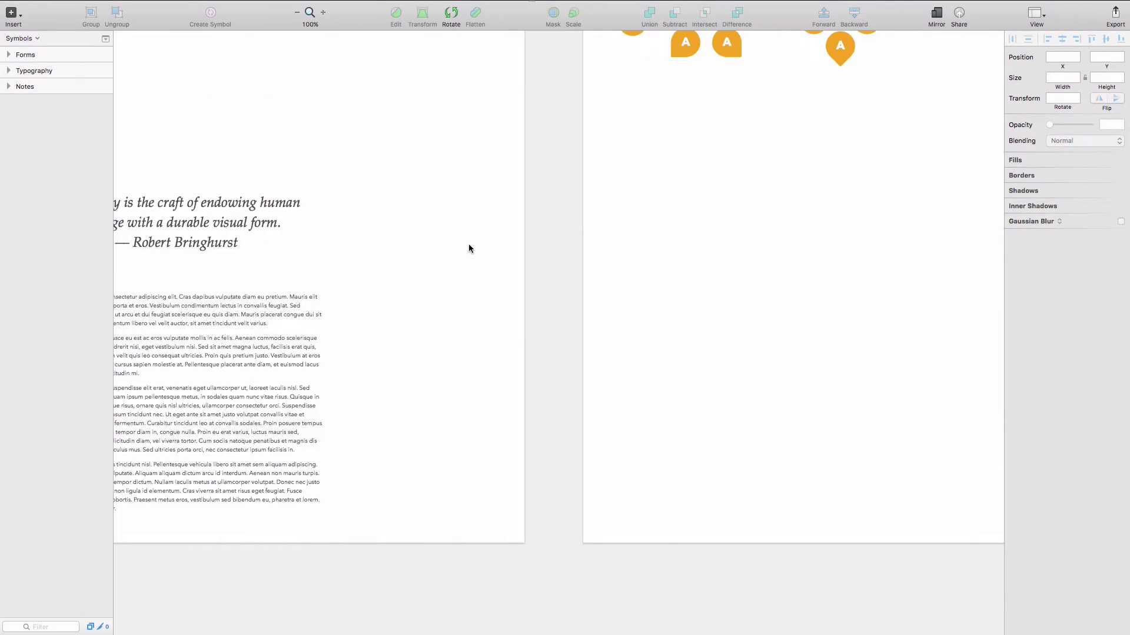
{"action": "scroll", "coordinate": [470, 248], "scroll_direction": "up", "scroll_amount": 3}
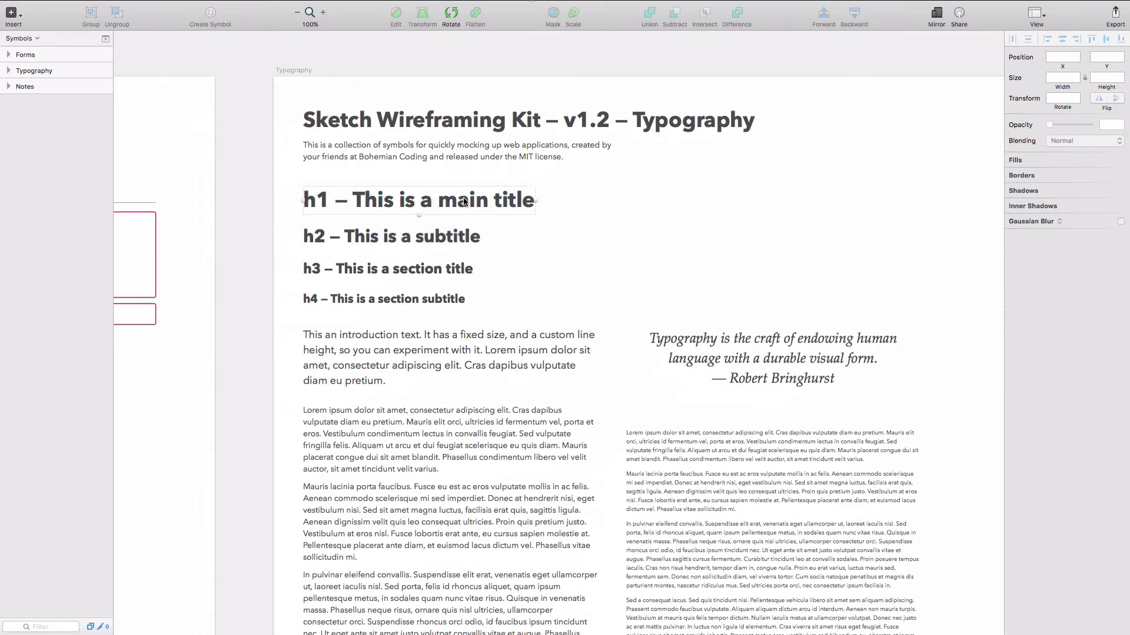
Examine the text style settings of the h1 title, introduction text, body text and small text on the Typography artboard.
{"action": "left_click", "coordinate": [379, 206]}
{"action": "scroll", "coordinate": [606, 235], "scroll_direction": "down", "scroll_amount": 1}
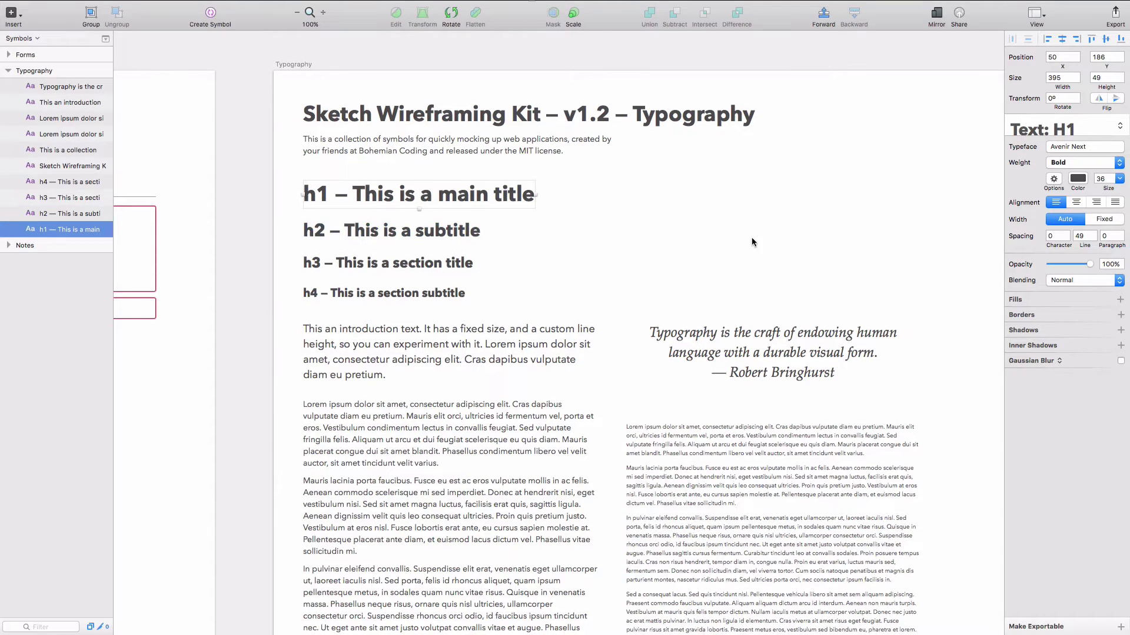
{"action": "left_click", "coordinate": [347, 352]}
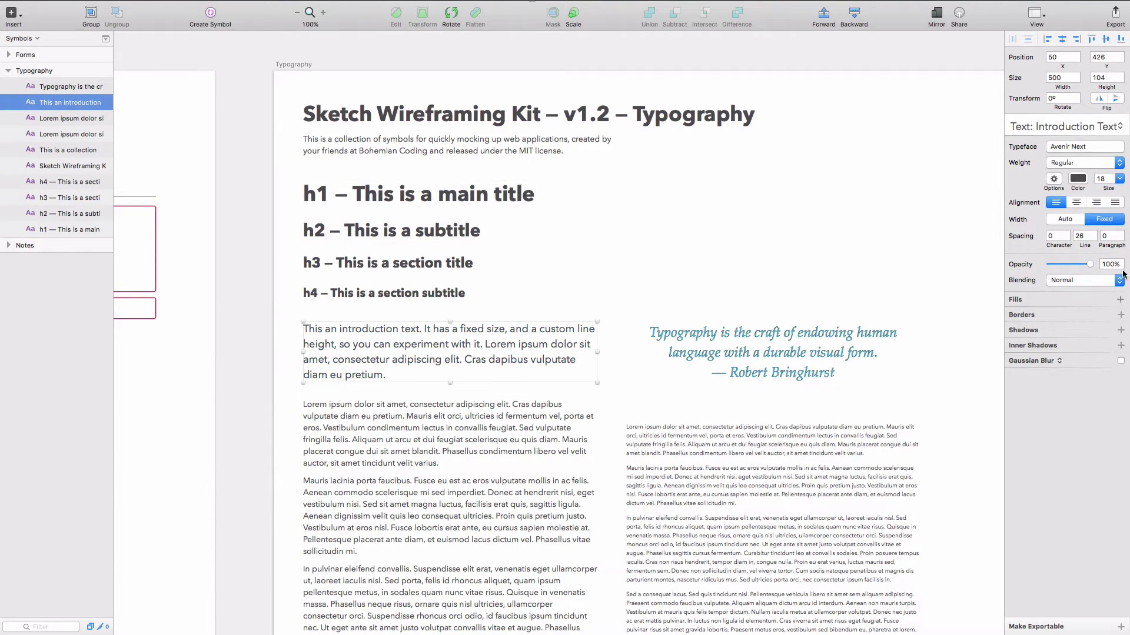
{"action": "left_click", "coordinate": [338, 490]}
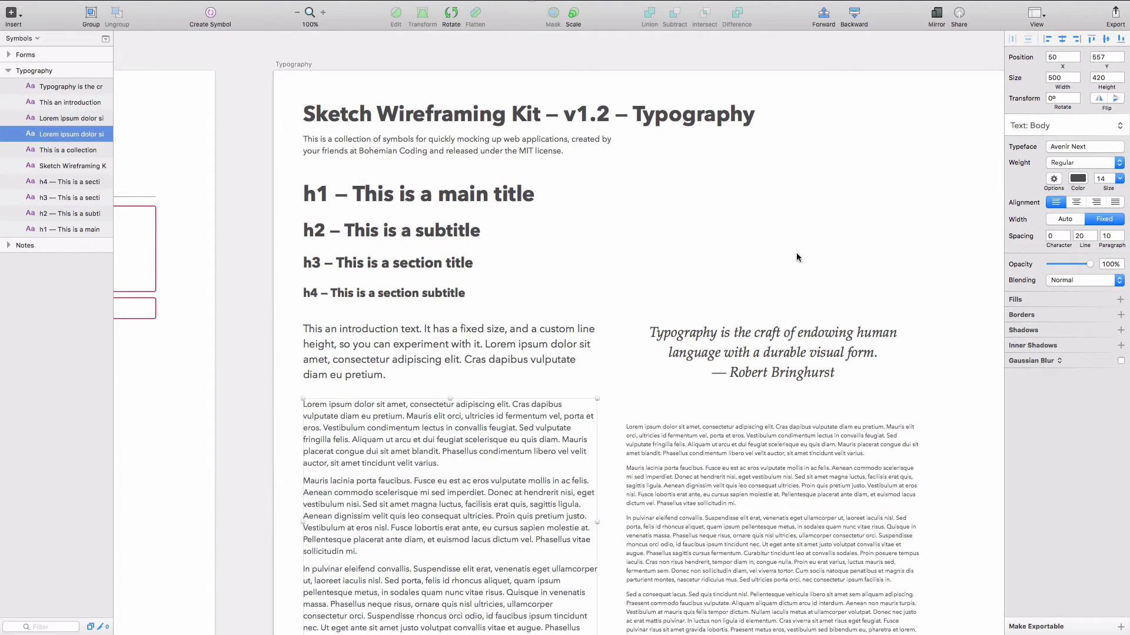
{"action": "scroll", "coordinate": [796, 254], "scroll_direction": "down", "scroll_amount": 5}
{"action": "scroll", "coordinate": [796, 254], "scroll_direction": "right", "scroll_amount": 3}
{"action": "left_click", "coordinate": [725, 370]}
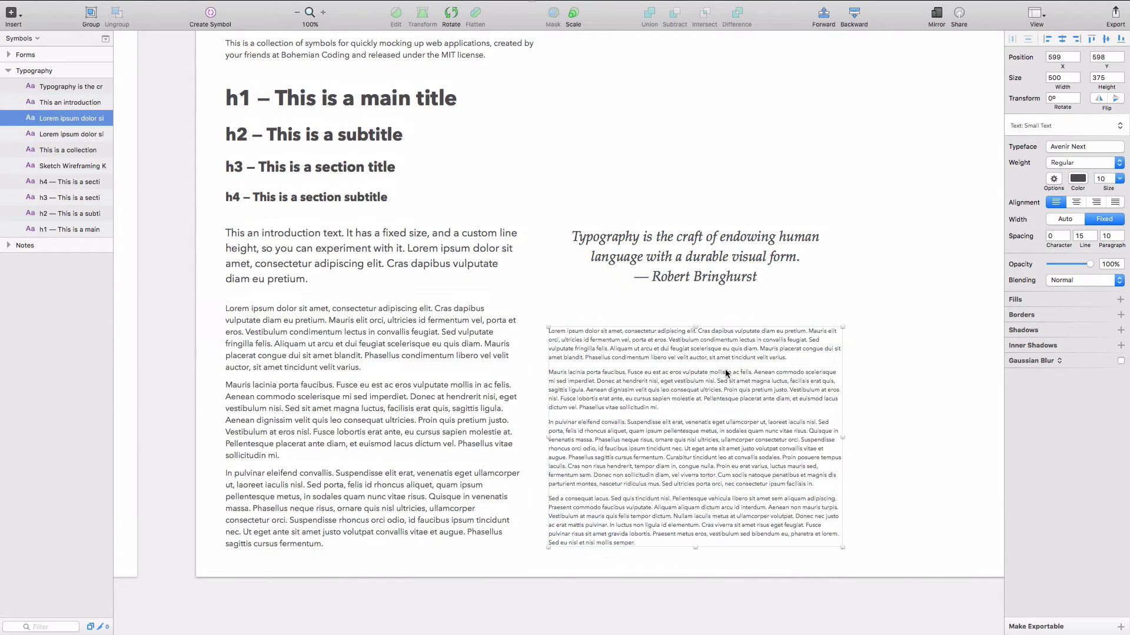
Select all the text samples on the Typography artboard except the kit title and its description.
{"action": "left_click", "coordinate": [866, 356]}
{"action": "scroll", "coordinate": [941, 487], "scroll_direction": "down", "scroll_amount": 2}
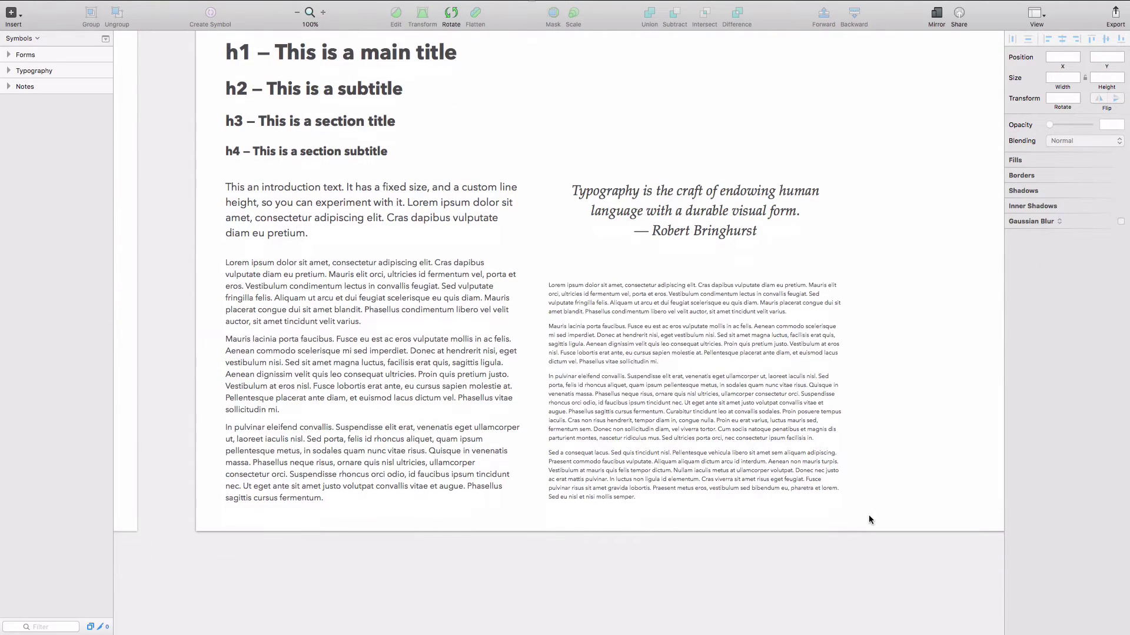
{"action": "key", "text": "super+a"}
{"action": "scroll", "coordinate": [216, 93], "scroll_direction": "up", "scroll_amount": 5}
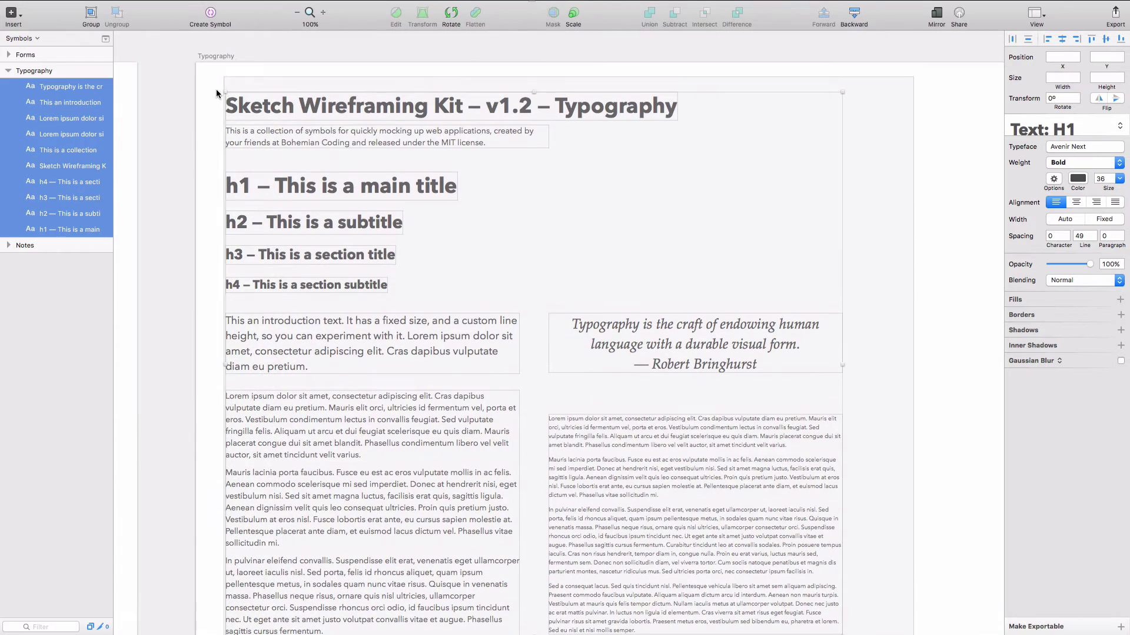
{"action": "left_click", "coordinate": [247, 106], "text": "shift"}
{"action": "left_click", "coordinate": [247, 136], "text": "shift"}
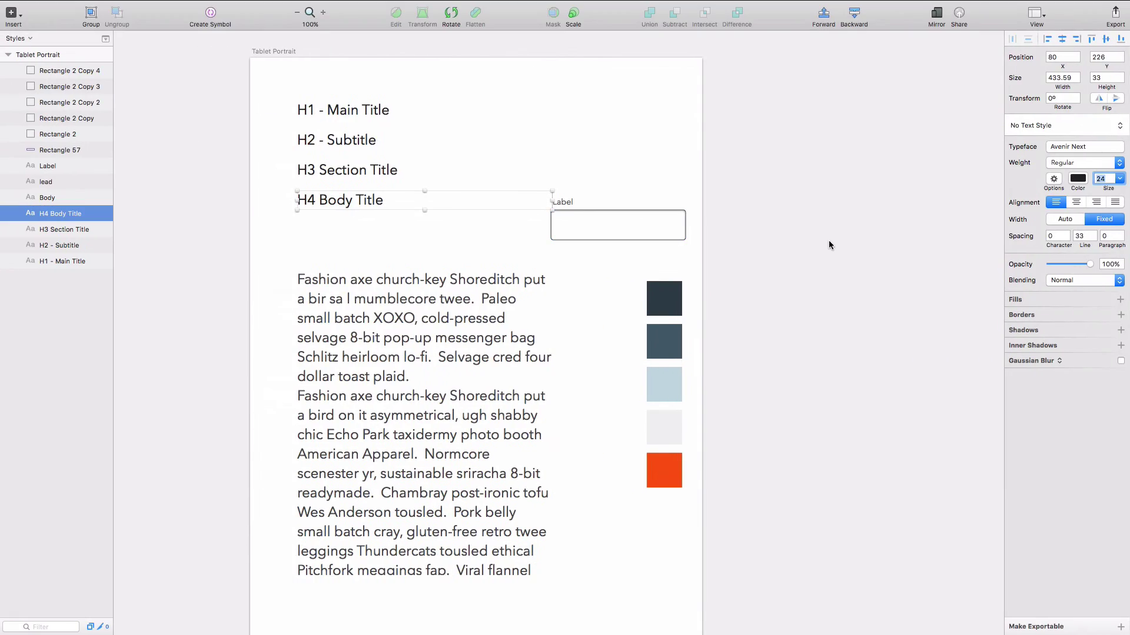
Widen the Tablet Portrait artboard to about 1523 px by extending its right edge.
{"action": "left_click", "coordinate": [820, 239]}
{"action": "scroll", "coordinate": [812, 239], "scroll_direction": "right", "scroll_amount": 3}
{"action": "scroll", "coordinate": [813, 241], "scroll_direction": "left", "scroll_amount": 1}
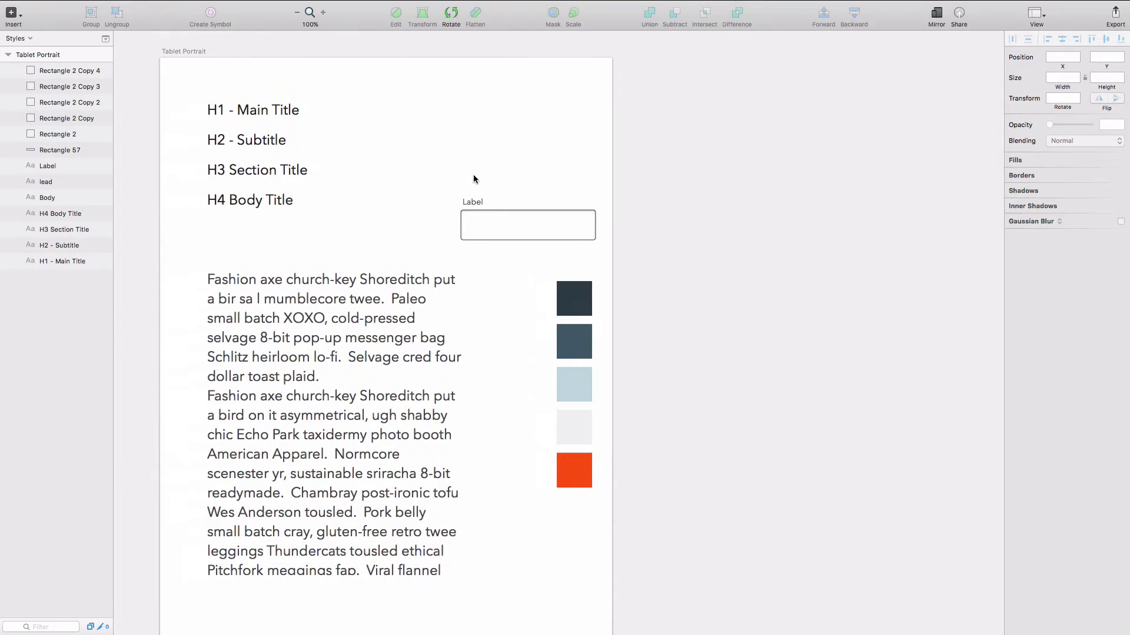
{"action": "left_click", "coordinate": [61, 55]}
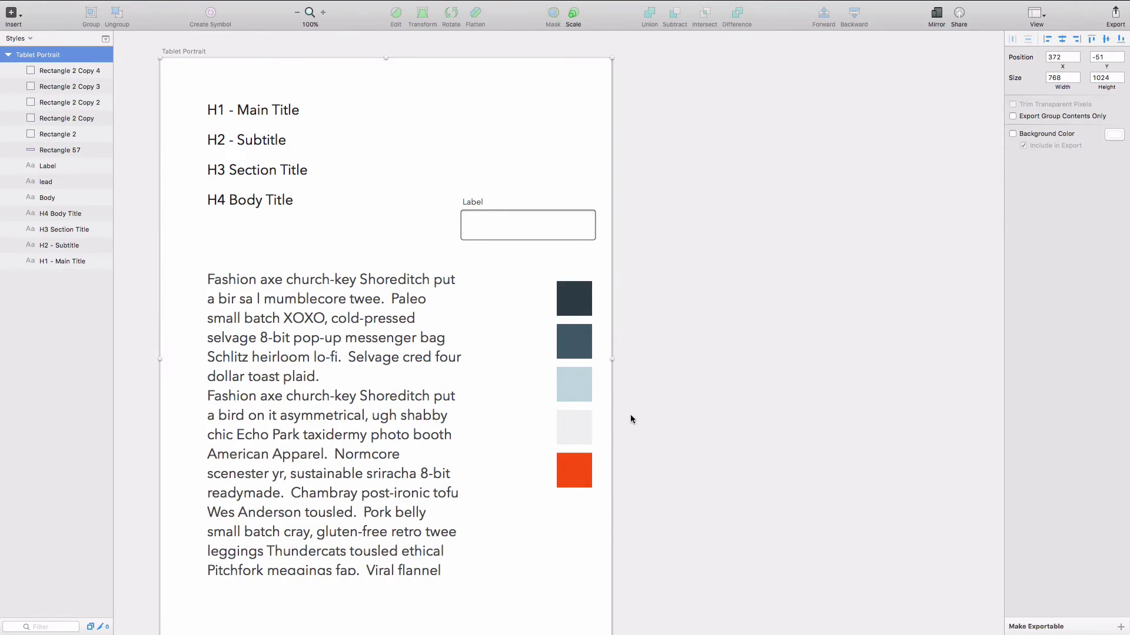
{"action": "left_click_drag", "start_coordinate": [610, 359], "coordinate": [929, 338]}
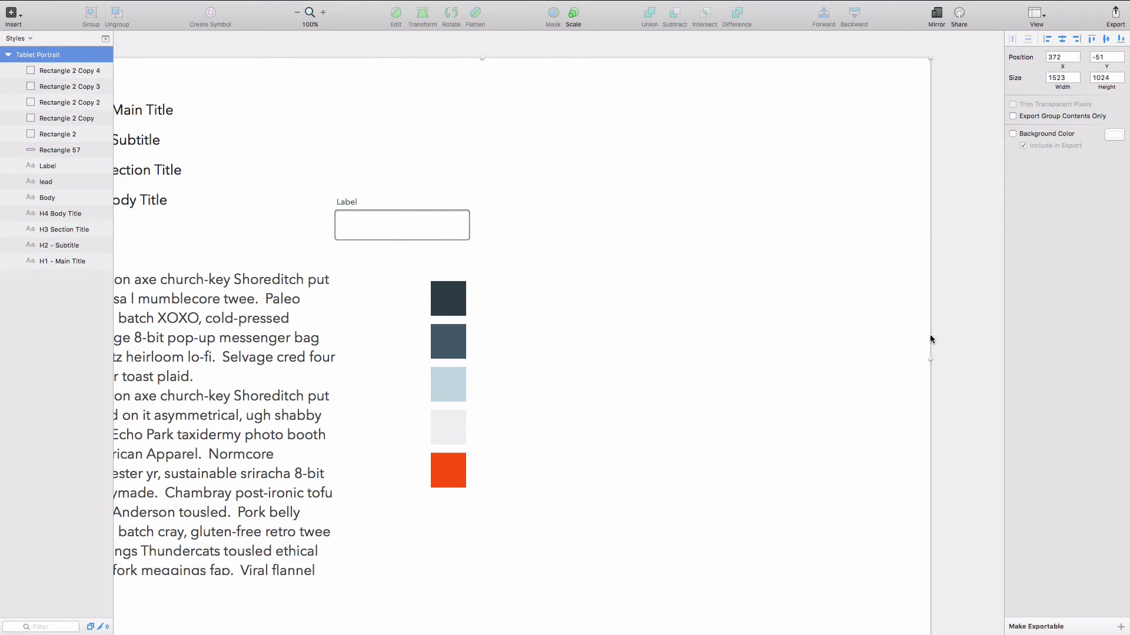
{"action": "key", "text": "super+minus"}
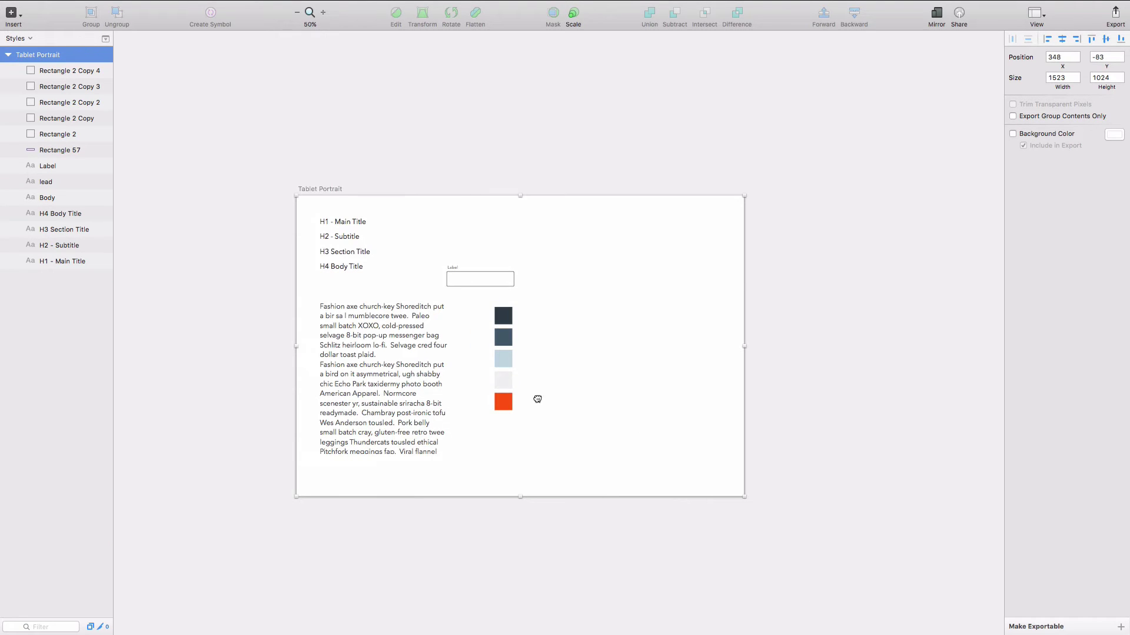
{"action": "left_click_drag", "start_coordinate": [537, 399], "coordinate": [490, 291]}
Group the five color swatches as "colors" and move the group to the artboard's lower-right corner.
{"action": "left_click", "coordinate": [65, 103]}
{"action": "left_click", "coordinate": [621, 418]}
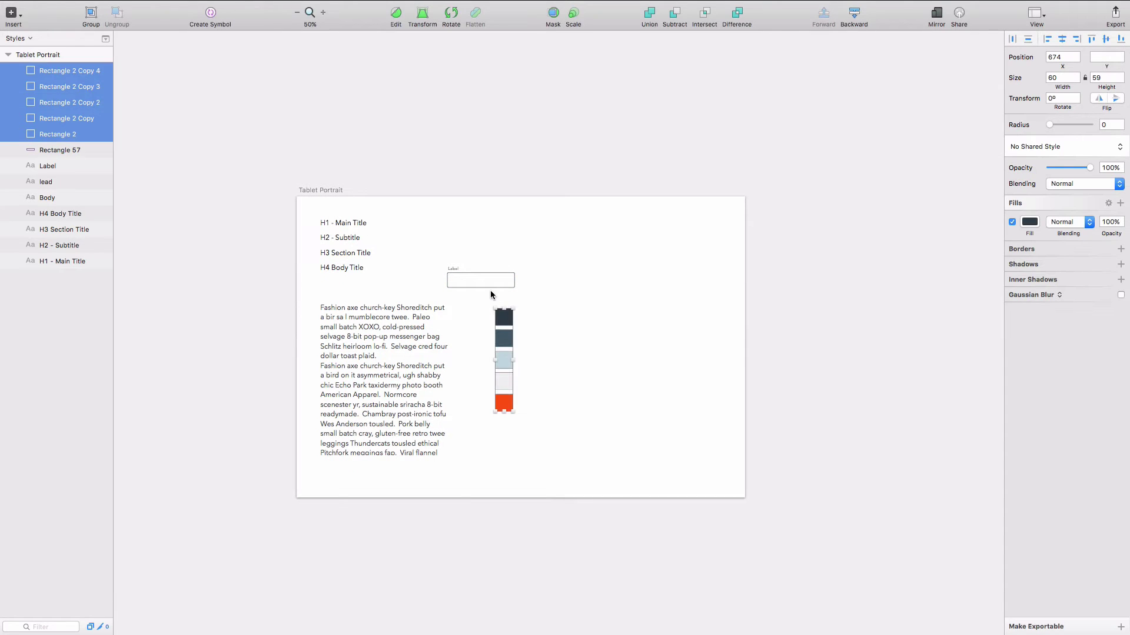
{"action": "key", "text": "super+g"}
{"action": "double_click", "coordinate": [49, 71]}
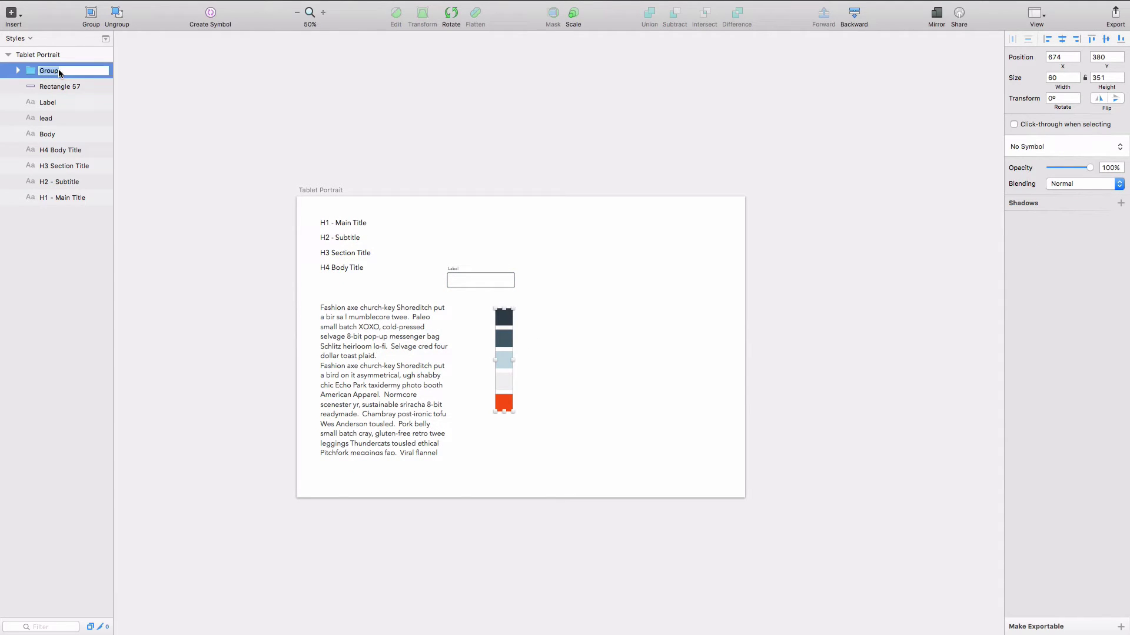
{"action": "type", "text": "colors"}
{"action": "key", "text": "Return"}
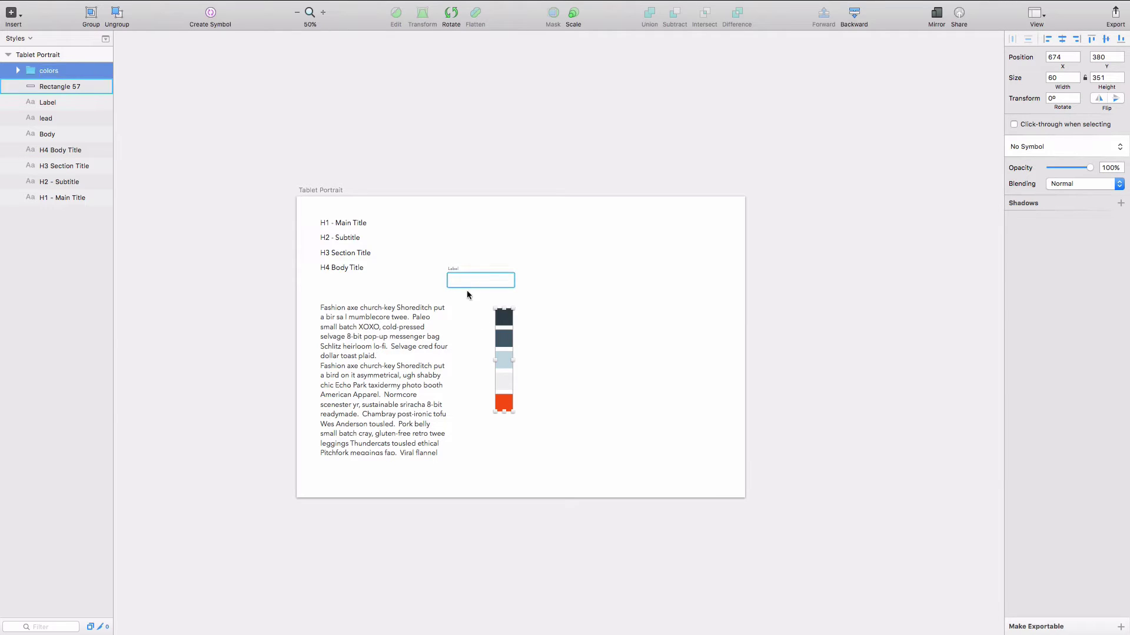
{"action": "left_click_drag", "start_coordinate": [512, 348], "coordinate": [739, 422]}
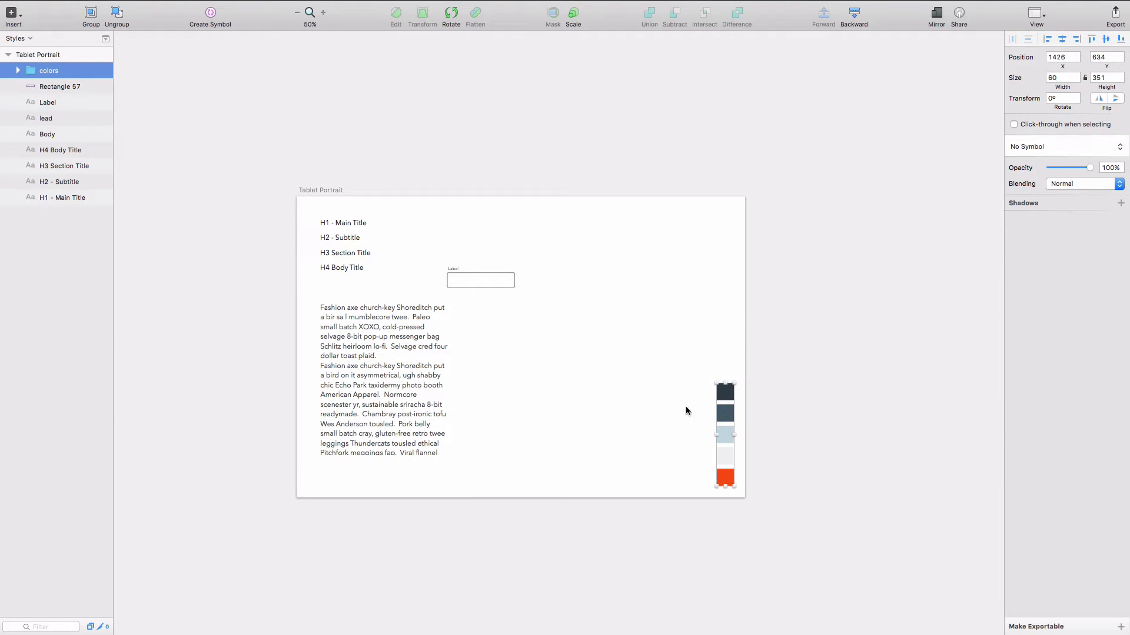
Delete the old Body and lead text layers from the artboard.
{"action": "left_click", "coordinate": [347, 365]}
{"action": "key", "text": "BackSpace"}
{"action": "left_click", "coordinate": [351, 329]}
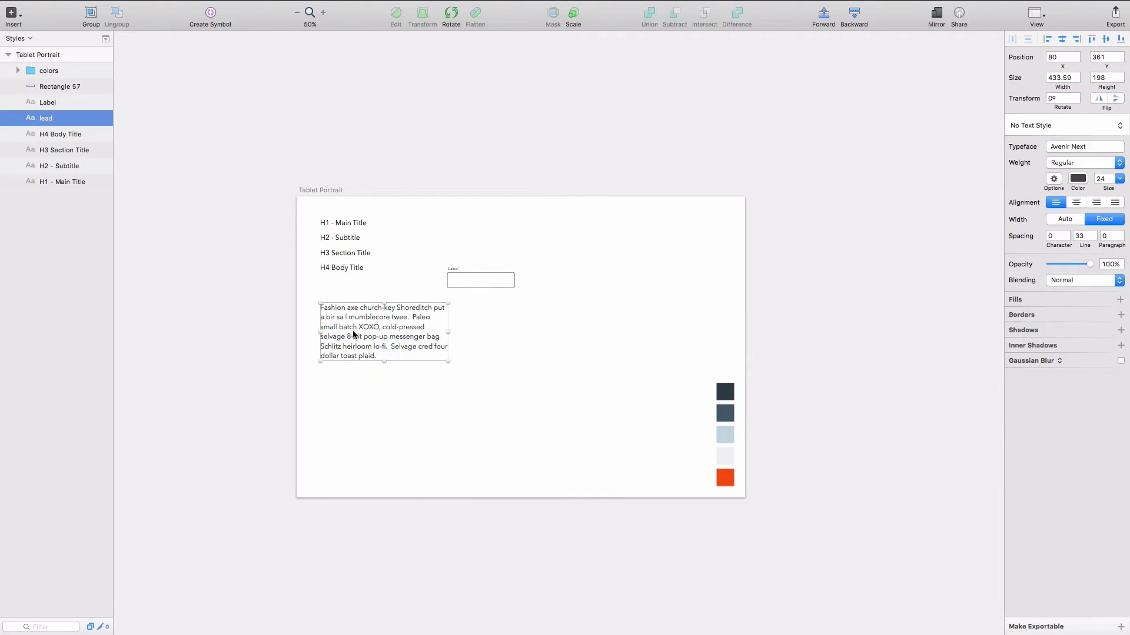
{"action": "key", "text": "BackSpace"}
Move the Label text and its input box to the artboard's right side, right-aligned with the color swatches.
{"action": "left_click", "coordinate": [453, 287]}
{"action": "left_click_drag", "start_coordinate": [449, 325], "coordinate": [485, 244]}
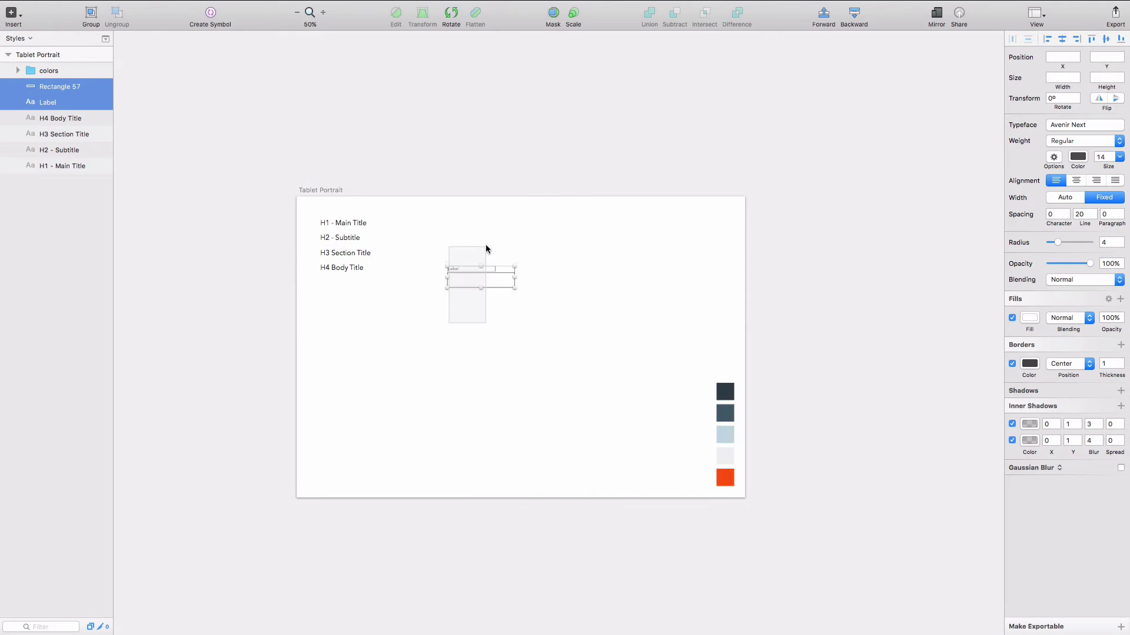
{"action": "left_click_drag", "start_coordinate": [489, 288], "coordinate": [712, 257]}
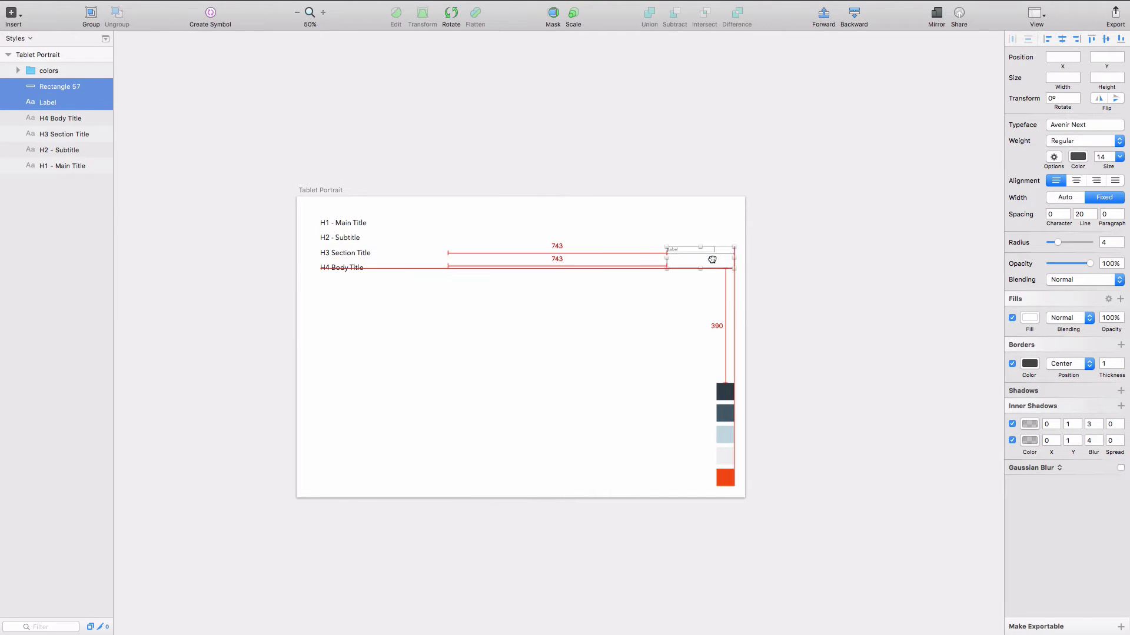
{"action": "left_click", "coordinate": [563, 328]}
{"action": "key", "text": "super+v"}
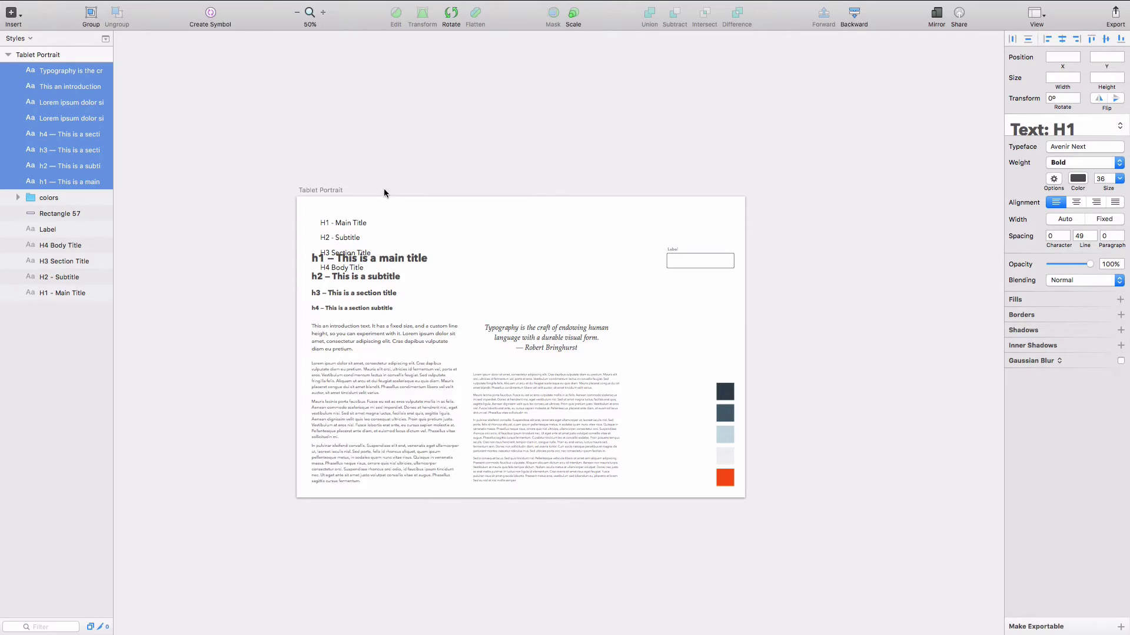
{"action": "left_click", "coordinate": [333, 229]}
{"action": "key", "text": "super+z"}
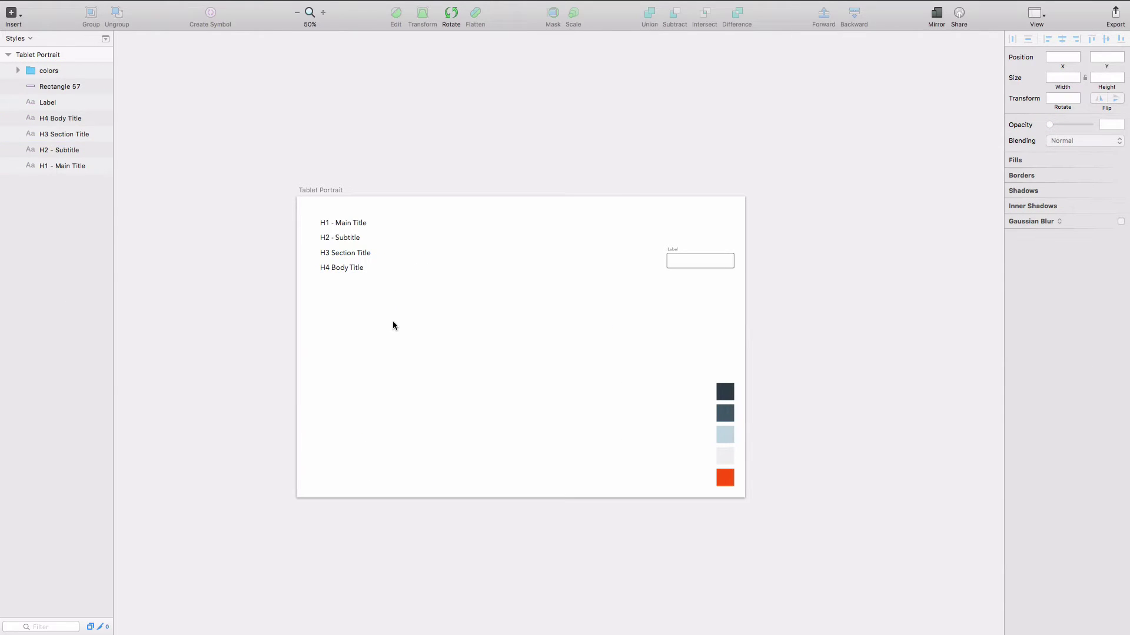
Delete the four old H1 to H4 headings and paste the template's text samples onto the artboard.
{"action": "left_click_drag", "start_coordinate": [393, 322], "coordinate": [330, 217]}
{"action": "key", "text": "BackSpace"}
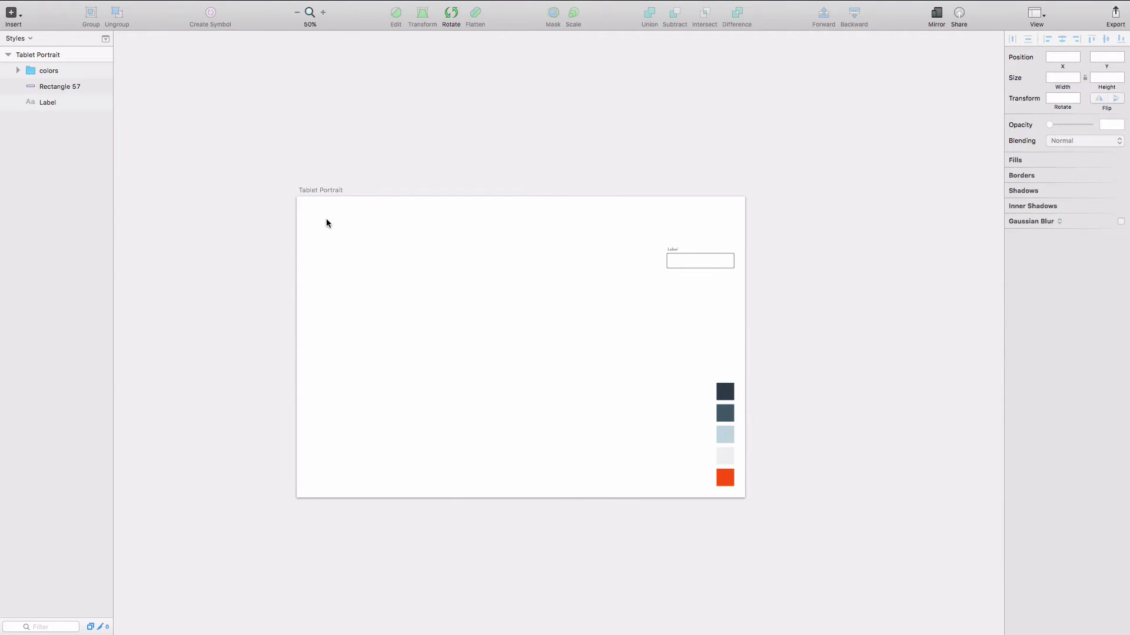
{"action": "key", "text": "super+v"}
{"action": "left_click", "coordinate": [287, 218]}
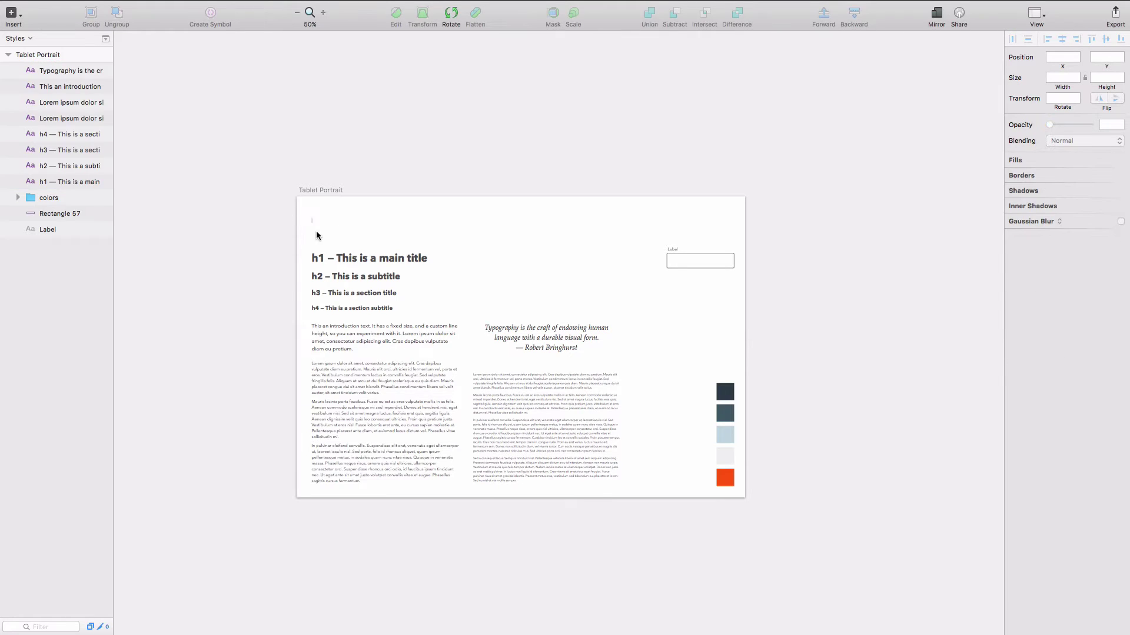
Move all the pasted text samples to the artboard's upper-left corner, leaving a small margin.
{"action": "left_click_drag", "start_coordinate": [316, 236], "coordinate": [552, 472]}
{"action": "mouse_move", "coordinate": [528, 396]}
{"action": "left_mouse_down"}
{"action": "mouse_move", "coordinate": [530, 416]}
{"action": "mouse_move", "coordinate": [516, 388]}
{"action": "left_mouse_up"}
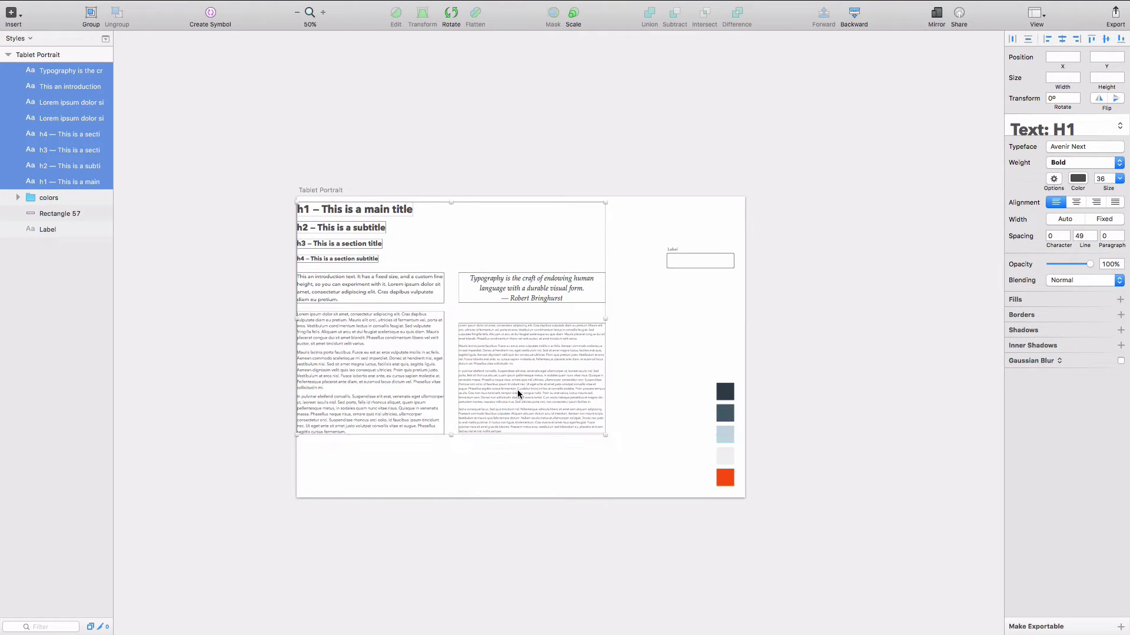
{"action": "key", "text": "super+z"}
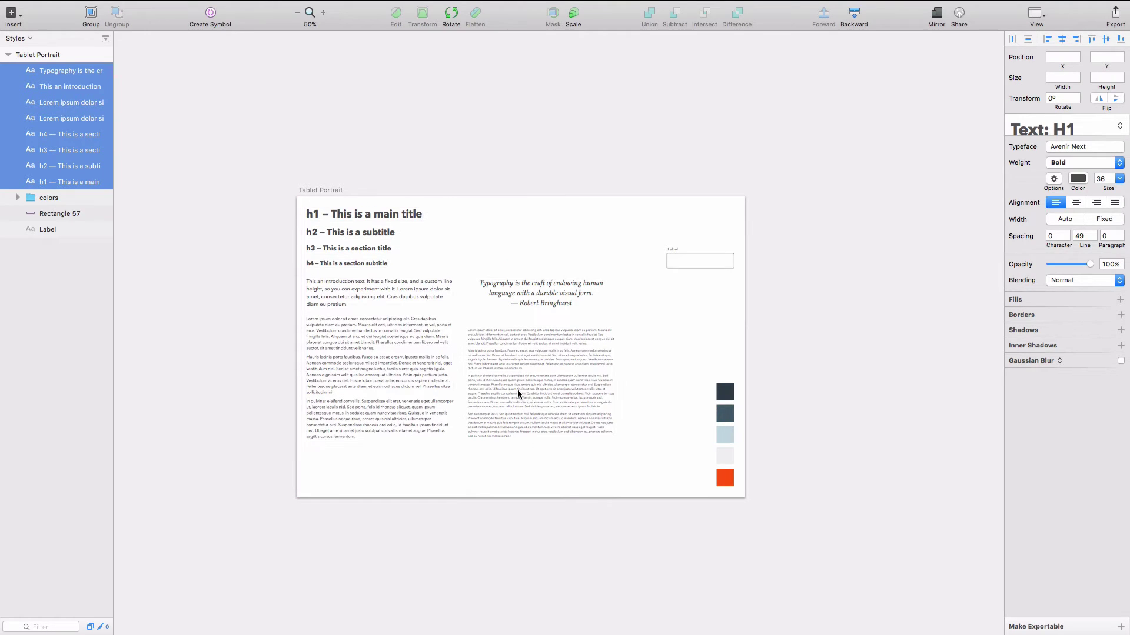
{"action": "left_click", "coordinate": [233, 304]}
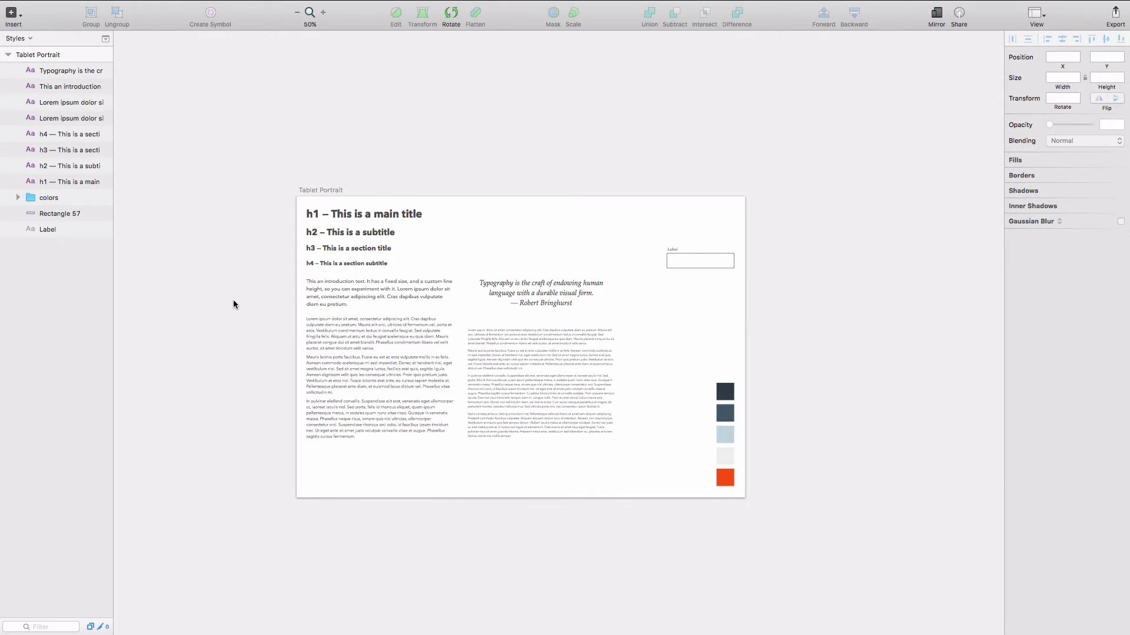
Try Helvetica Neue as the typeface of the body text paragraphs.
{"action": "key", "text": "super+minus"}
{"action": "key", "text": "super+0"}
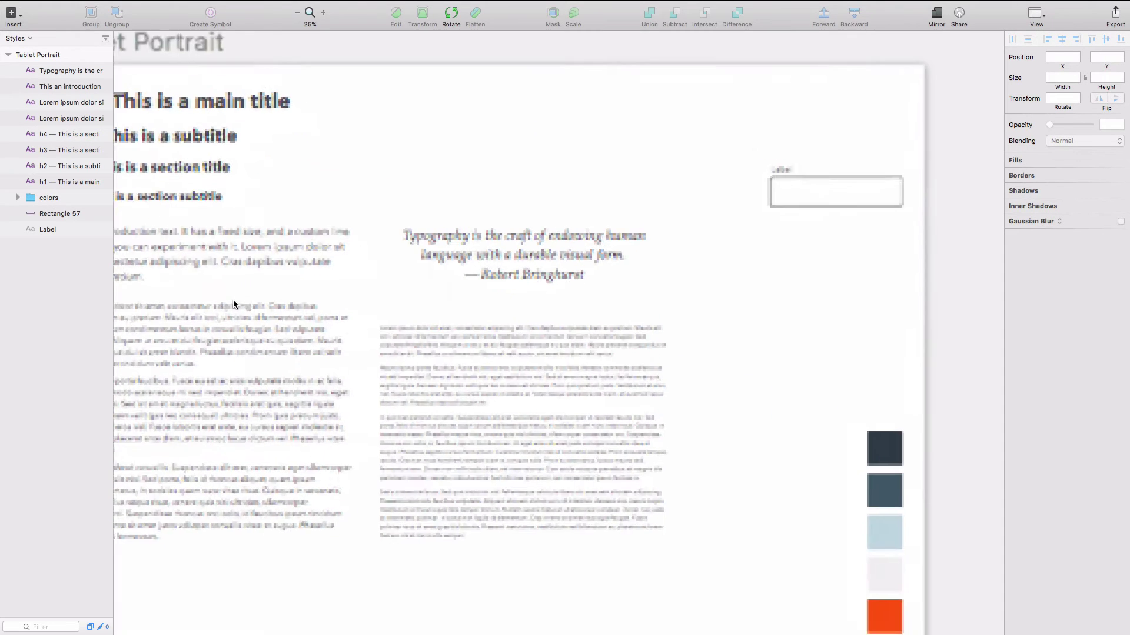
{"action": "left_click", "coordinate": [324, 357]}
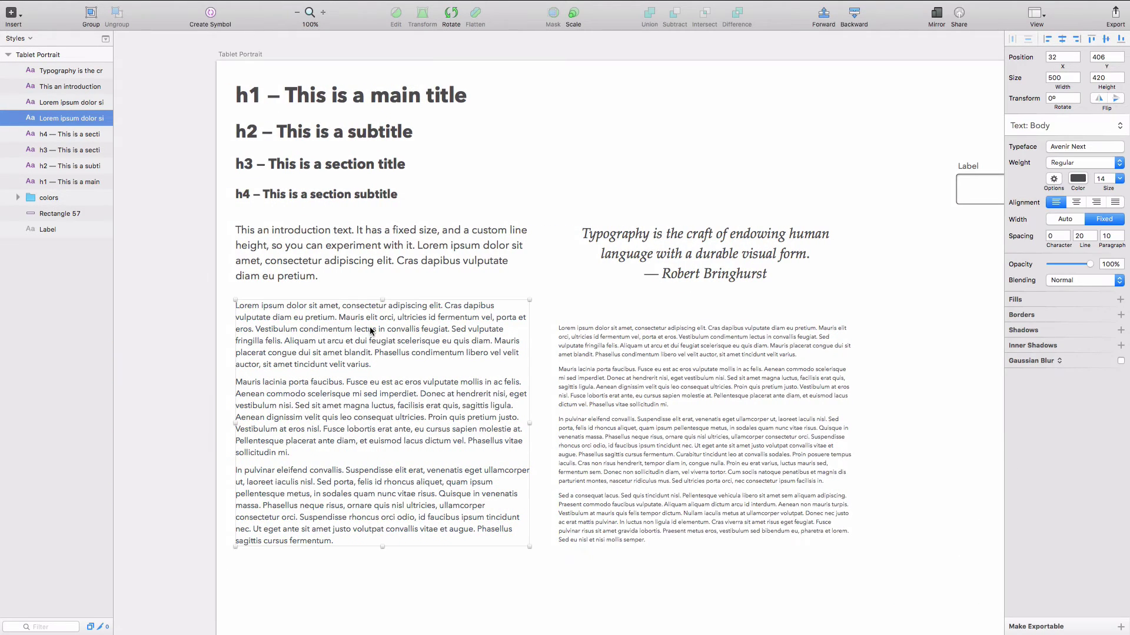
{"action": "left_click", "coordinate": [1096, 142]}
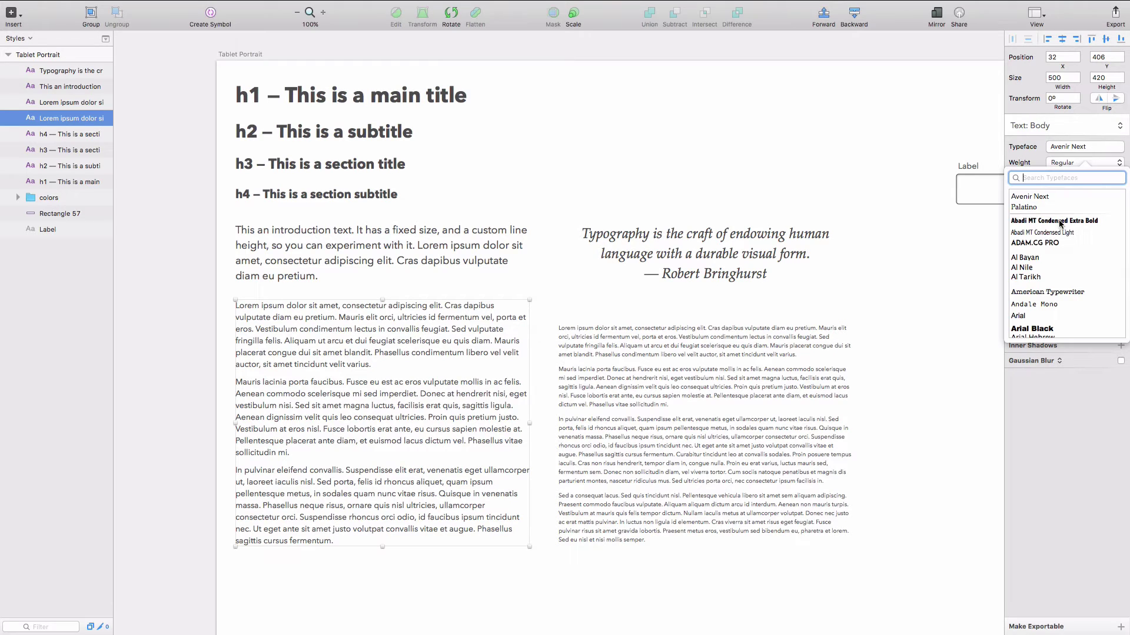
{"action": "scroll", "coordinate": [1061, 235], "scroll_direction": "down", "scroll_amount": 10}
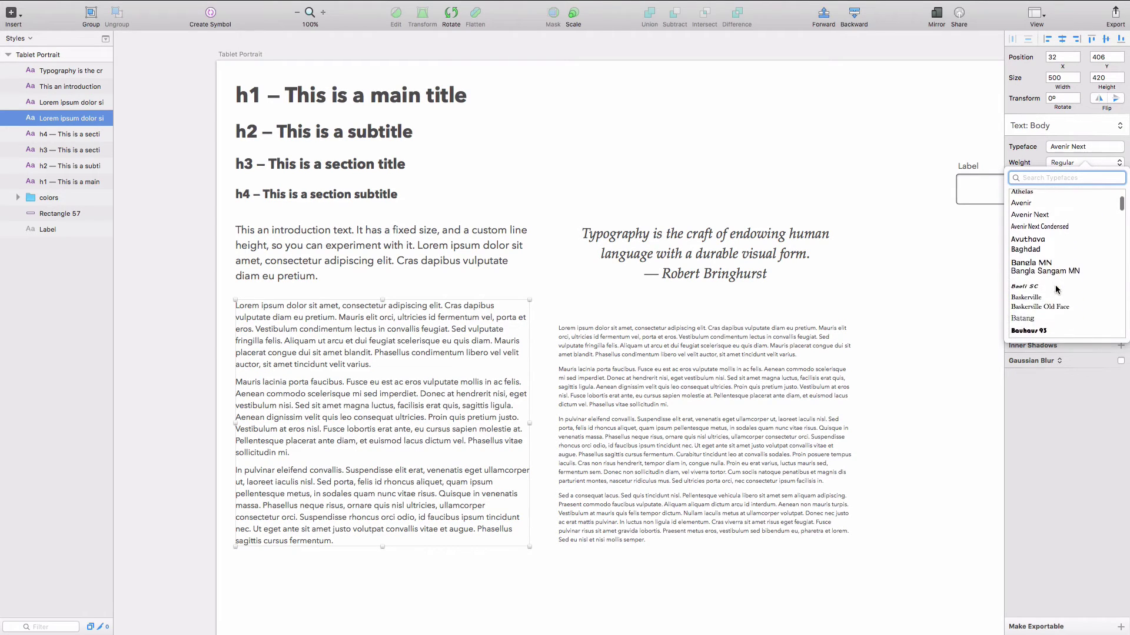
{"action": "scroll", "coordinate": [1056, 288], "scroll_direction": "up", "scroll_amount": 3}
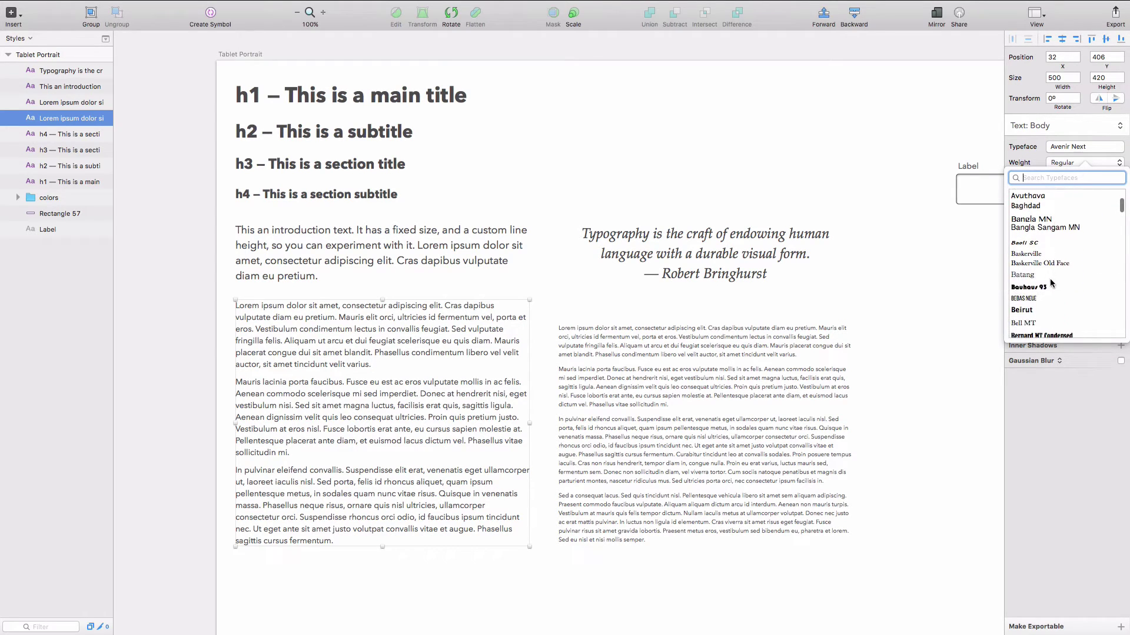
{"action": "scroll", "coordinate": [1052, 284], "scroll_direction": "down", "scroll_amount": 5}
{"action": "scroll", "coordinate": [1051, 284], "scroll_direction": "down", "scroll_amount": 6}
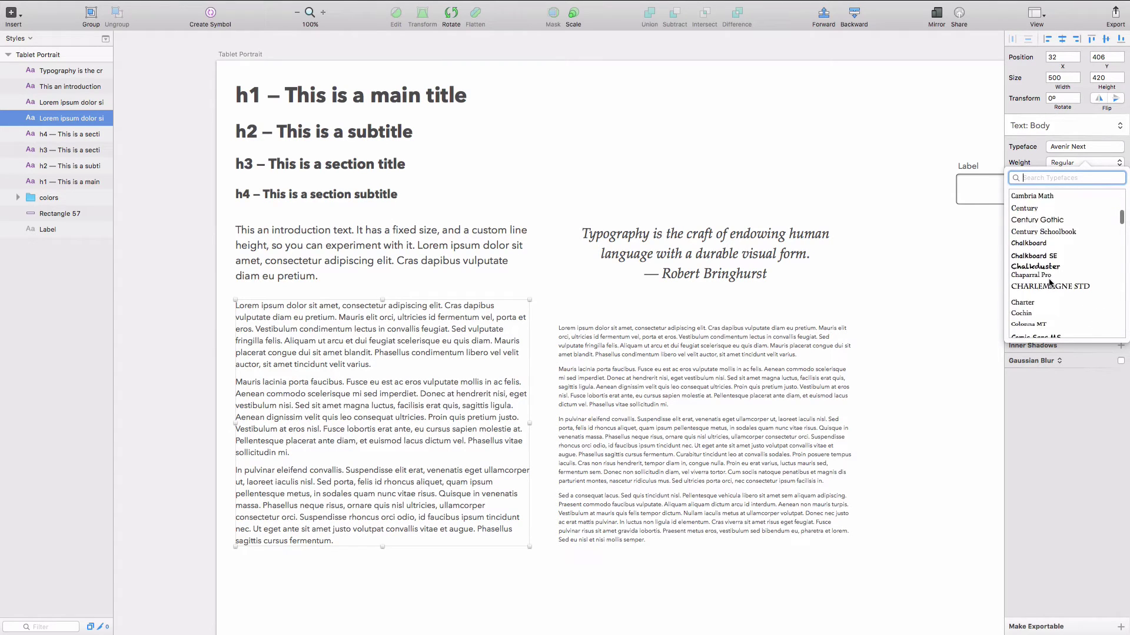
{"action": "scroll", "coordinate": [1051, 284], "scroll_direction": "up", "scroll_amount": 3}
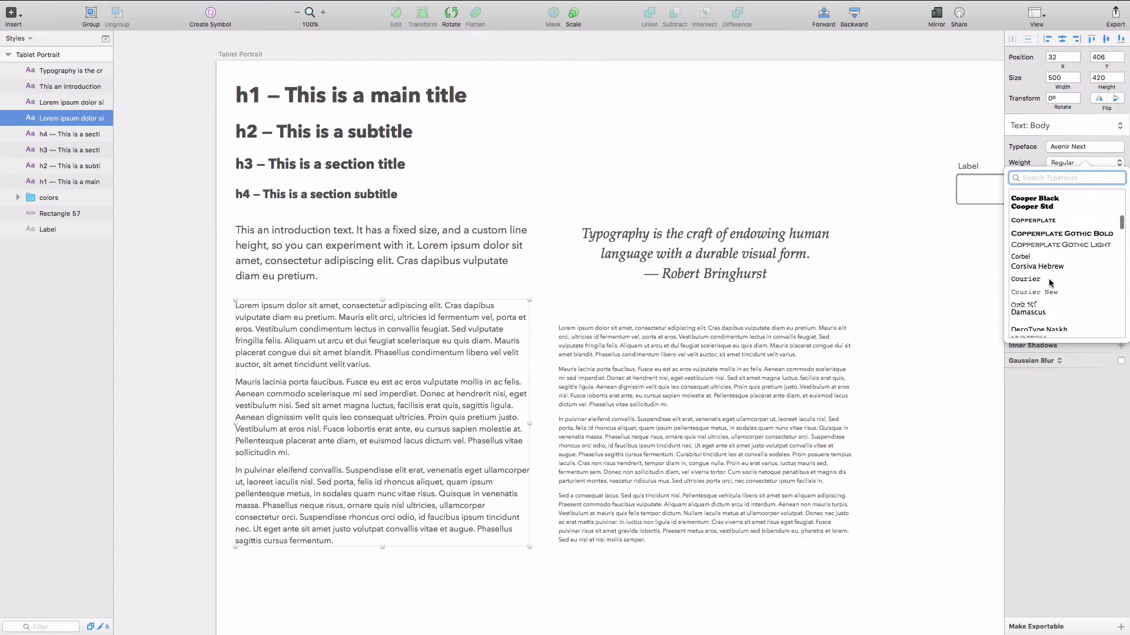
{"action": "type", "text": "hel"}
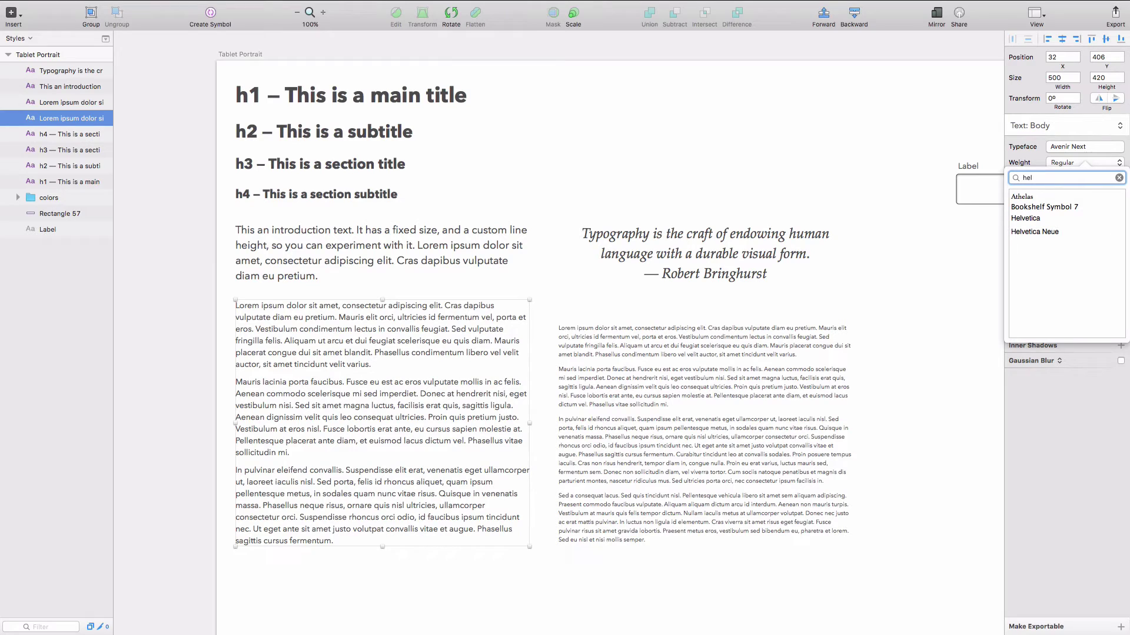
{"action": "left_click", "coordinate": [1022, 231]}
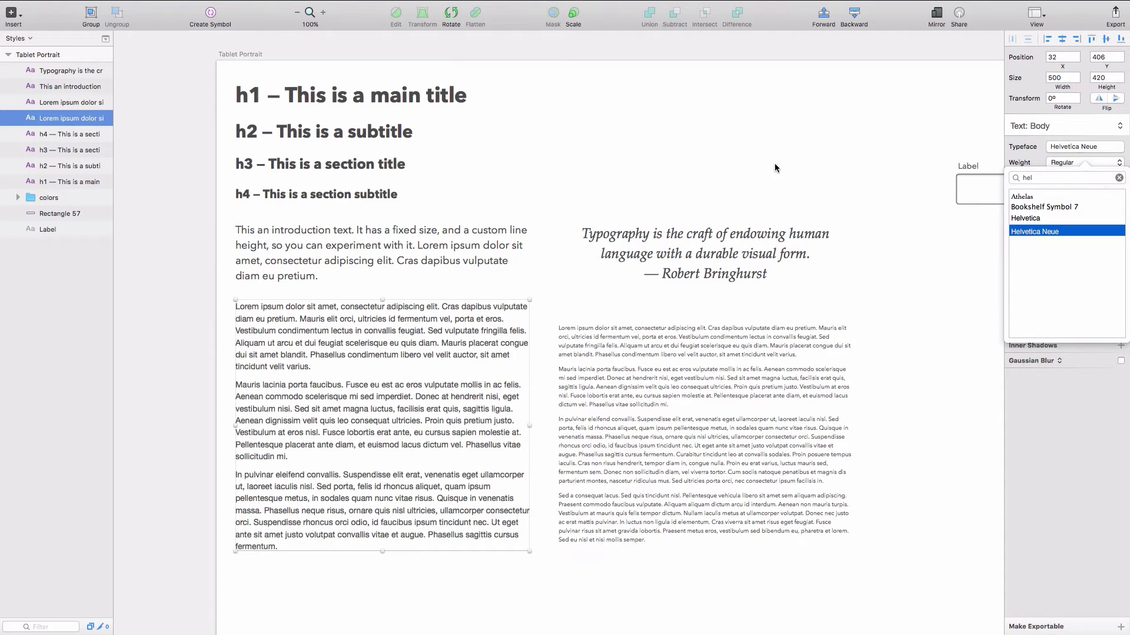
Set the body text's typeface to Open Sans.
{"action": "left_click", "coordinate": [1090, 147]}
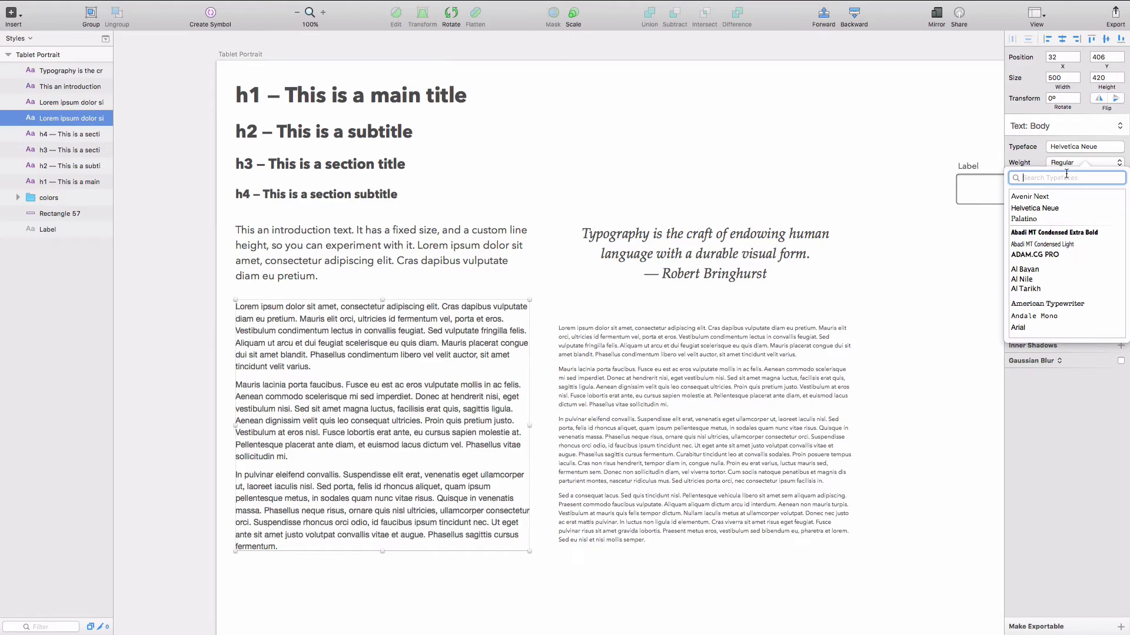
{"action": "type", "text": "open"}
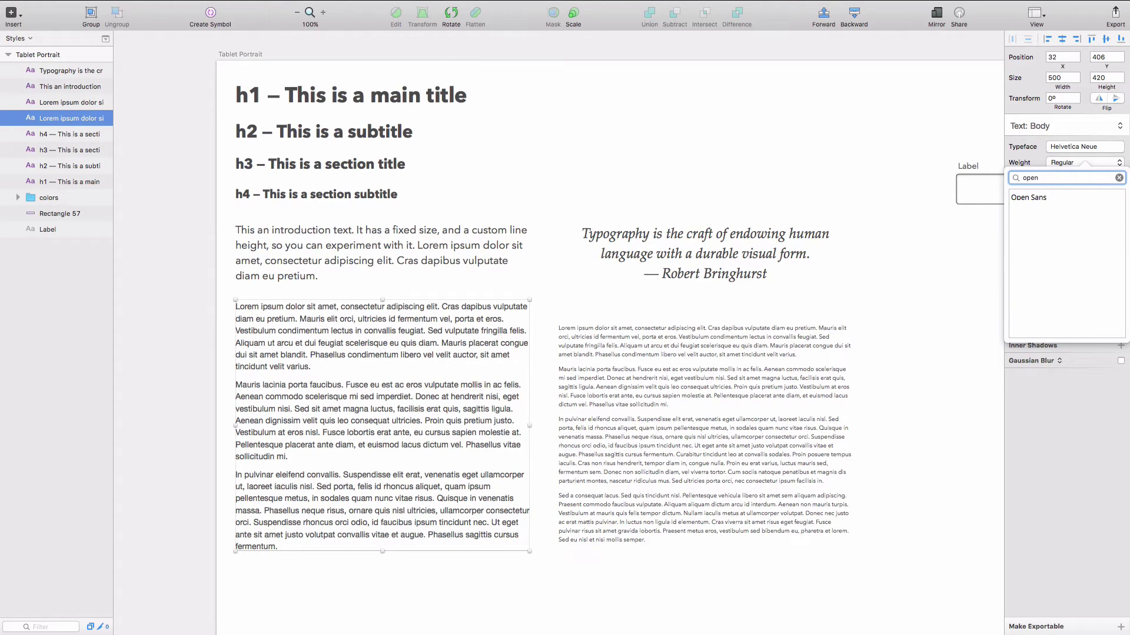
{"action": "left_click", "coordinate": [1065, 197]}
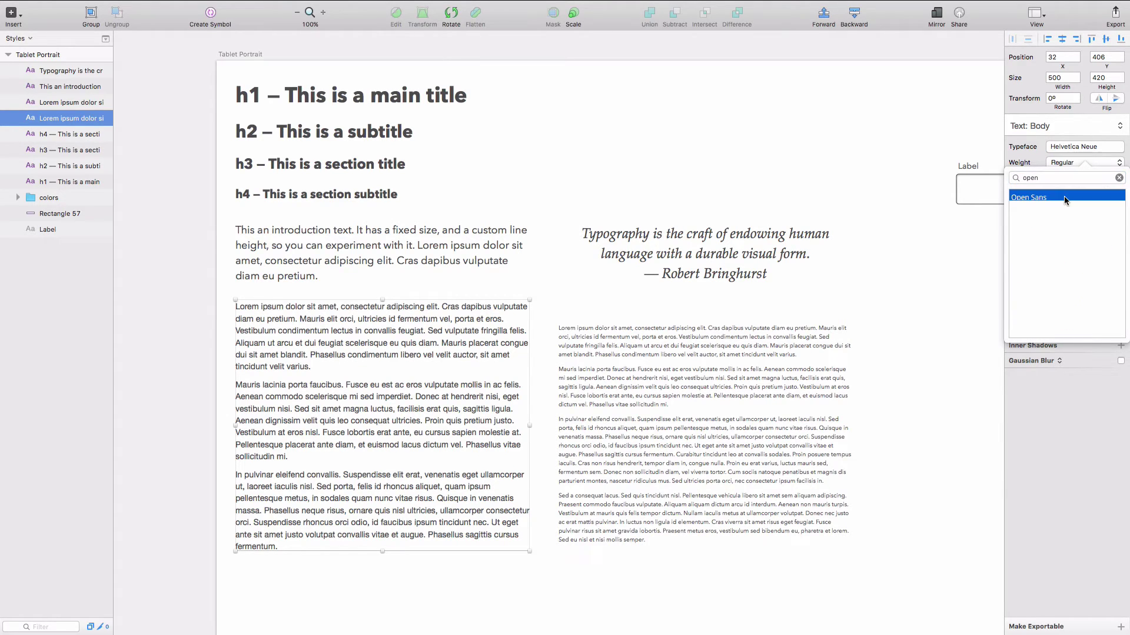
{"action": "left_click", "coordinate": [806, 146]}
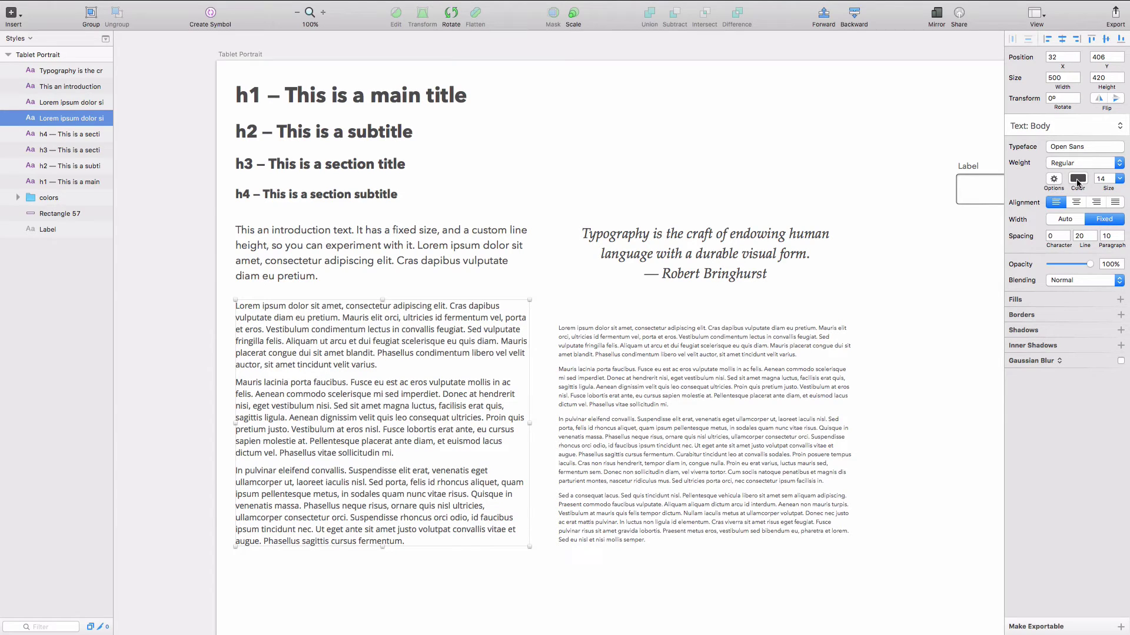
Set the body text's font size to 16 and its line spacing to 24.
{"action": "left_click", "coordinate": [1112, 180]}
{"action": "key", "text": "Return"}
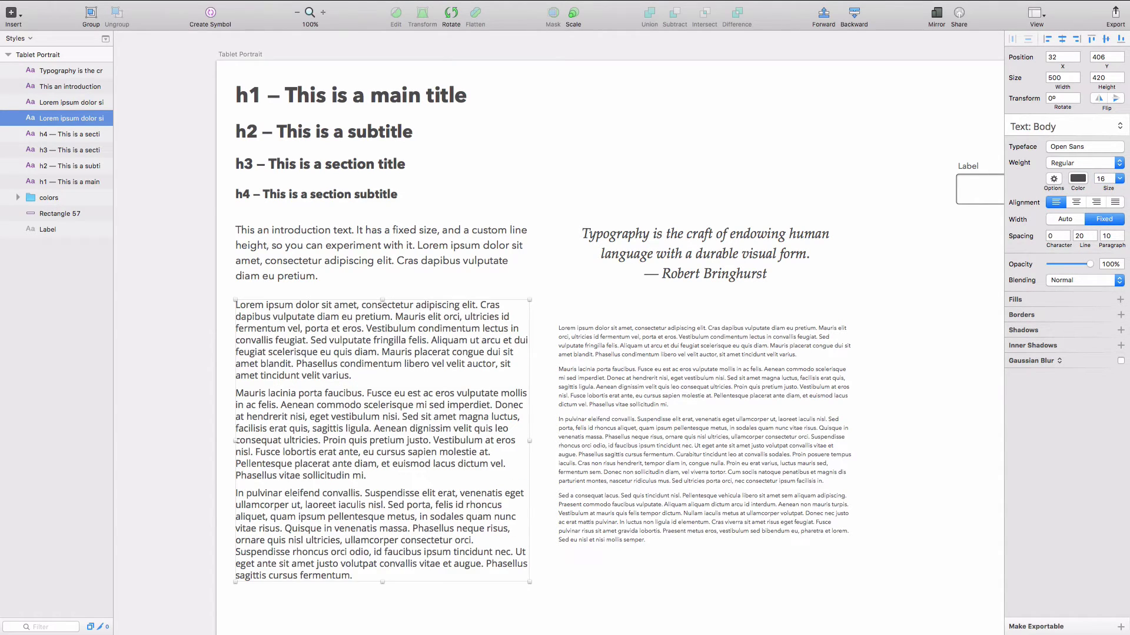
{"action": "left_click", "coordinate": [1084, 235]}
{"action": "key", "text": "Up"}
{"action": "key", "text": "Up"}
{"action": "key", "text": "Up"}
{"action": "key", "text": "Up"}
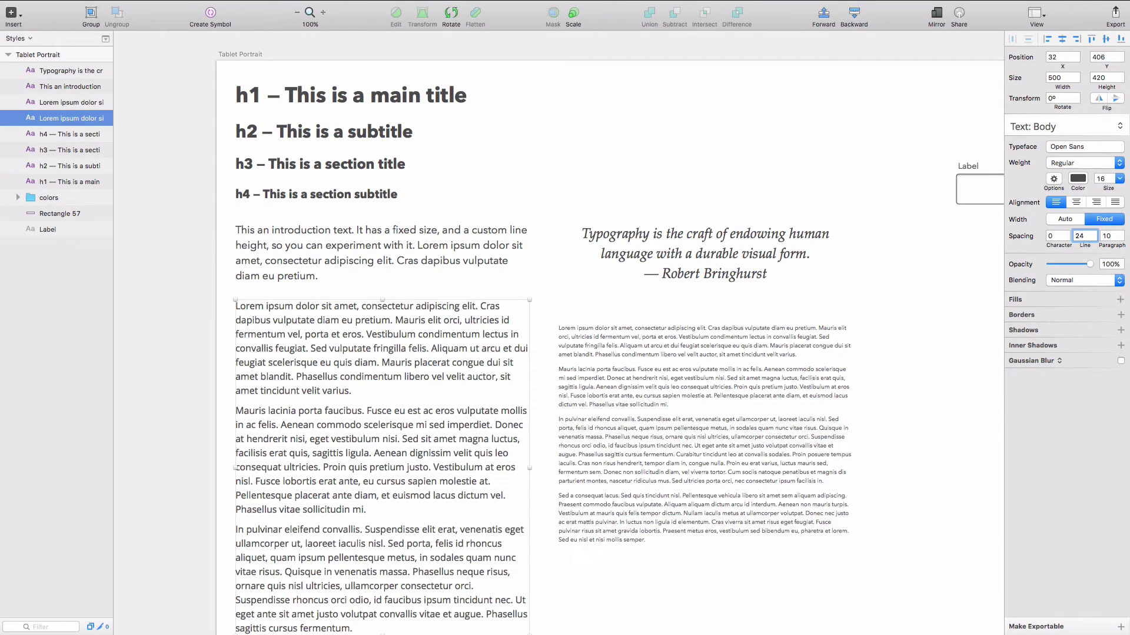
{"action": "key", "text": "Return"}
Shift the small text block horizontally away from the body text and widen the body text block to about 641.
{"action": "scroll", "coordinate": [849, 329], "scroll_direction": "down", "scroll_amount": 3}
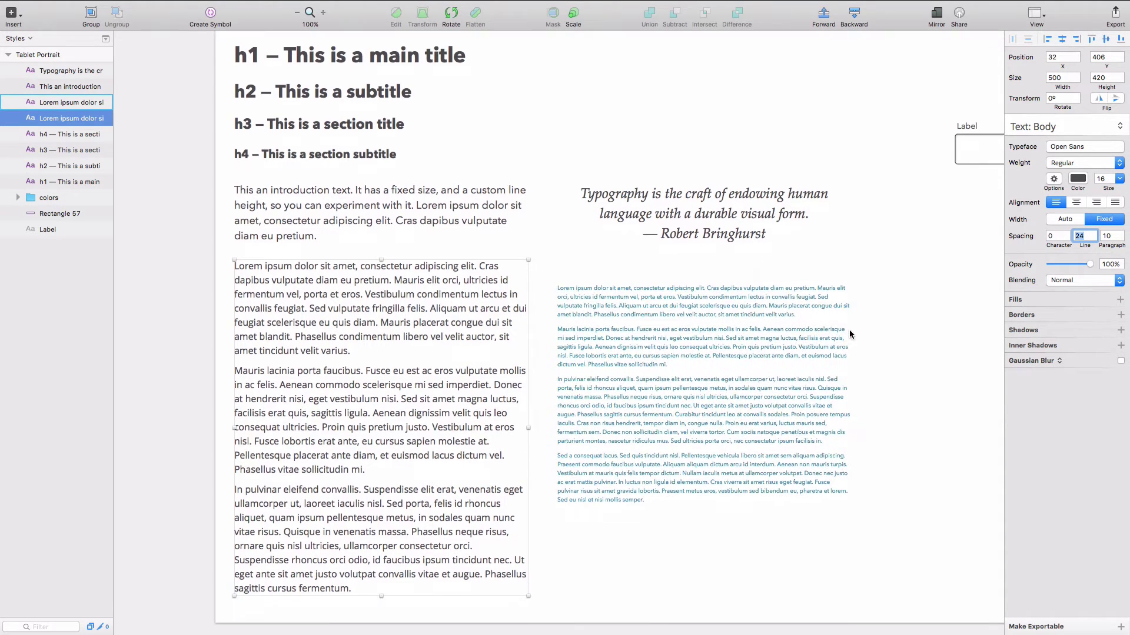
{"action": "left_click_drag", "start_coordinate": [694, 392], "coordinate": [813, 368]}
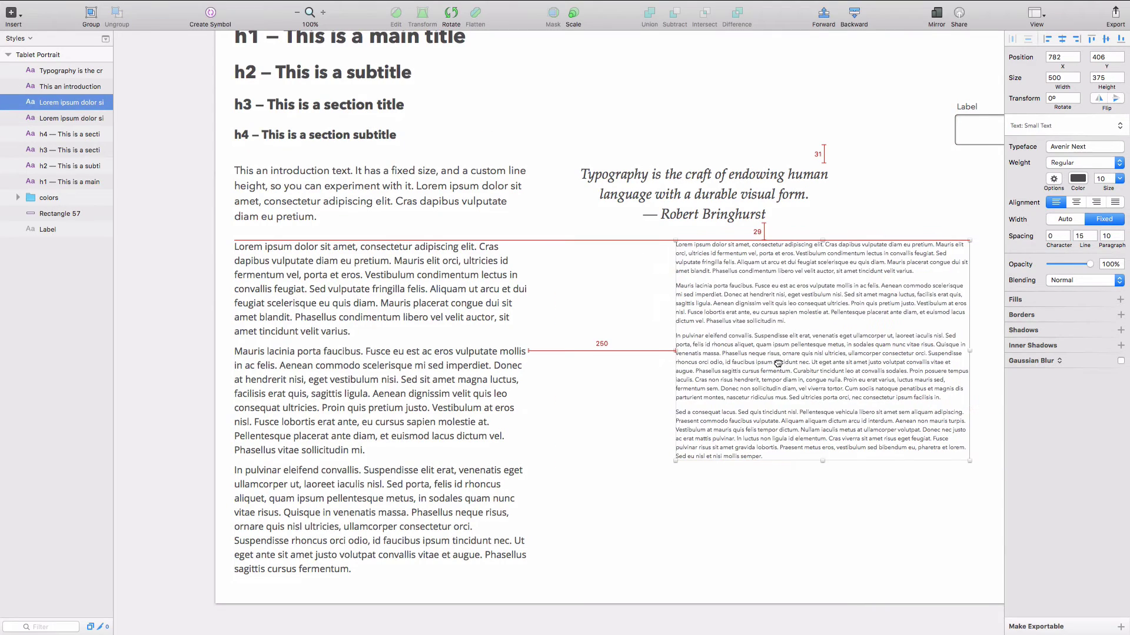
{"action": "left_click", "coordinate": [529, 401]}
{"action": "left_click_drag", "start_coordinate": [531, 405], "coordinate": [608, 400]}
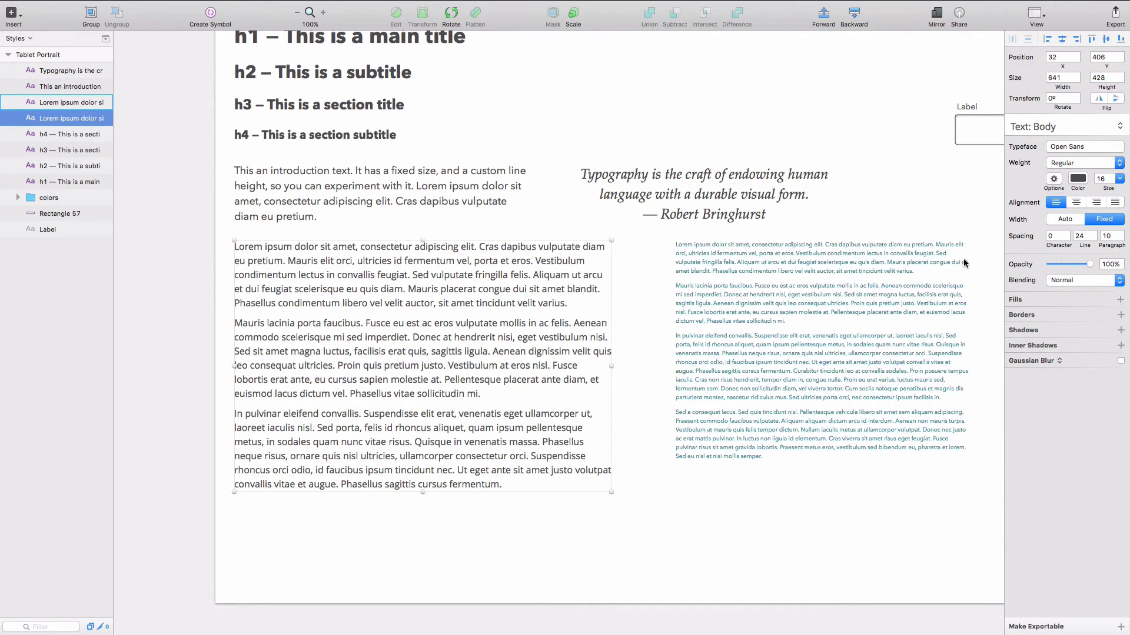
Try the Light weight on the body text and set it back to Regular.
{"action": "left_click", "coordinate": [1073, 162]}
{"action": "left_click", "coordinate": [1070, 177]}
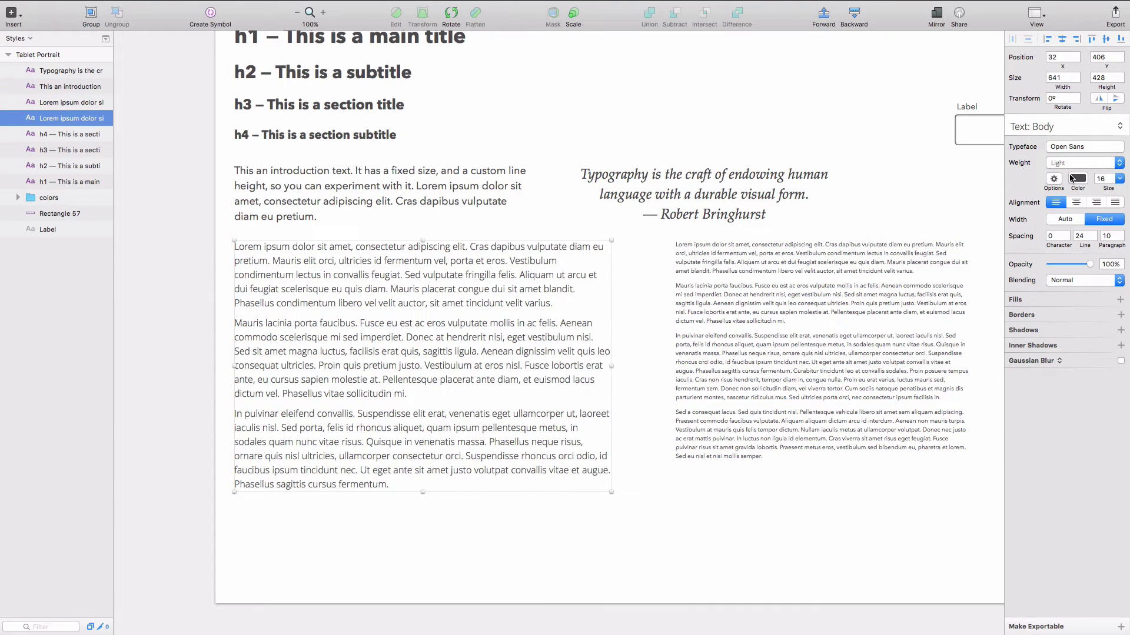
{"action": "left_click", "coordinate": [1073, 163]}
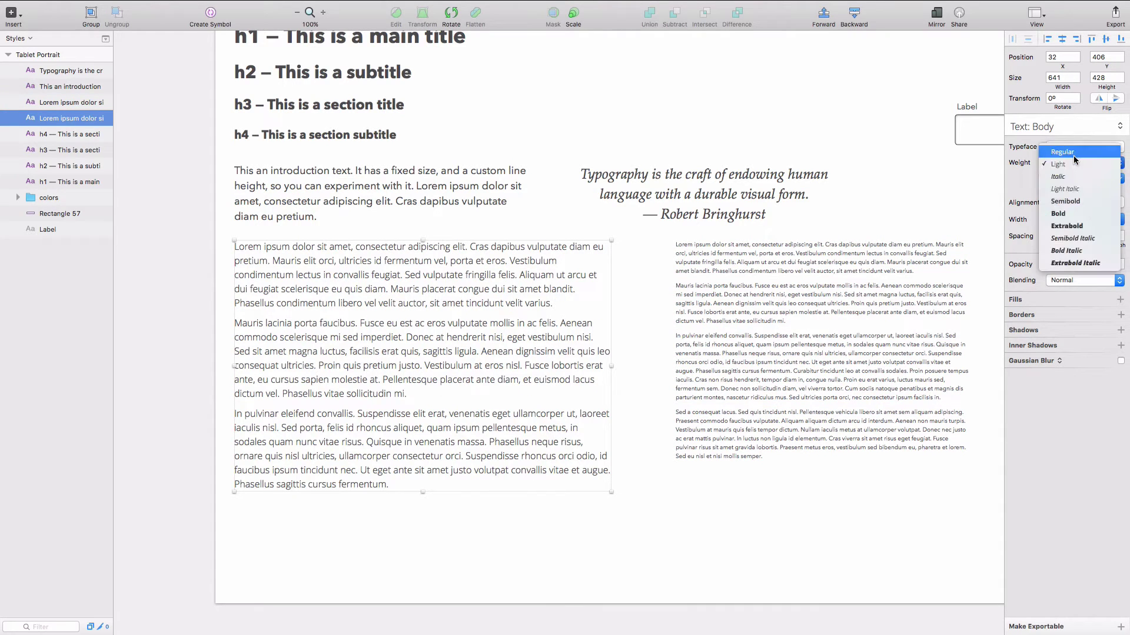
{"action": "left_click", "coordinate": [1074, 155]}
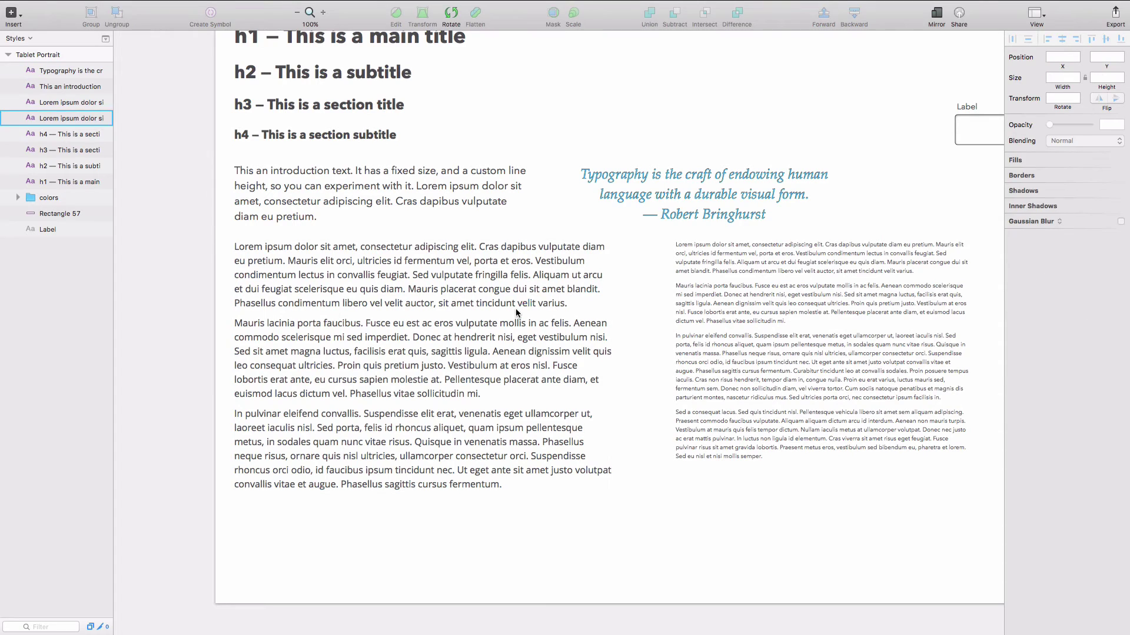
Try a darker gray global color on the body text and return it to 4A4A4A.
{"action": "left_click", "coordinate": [1078, 179]}
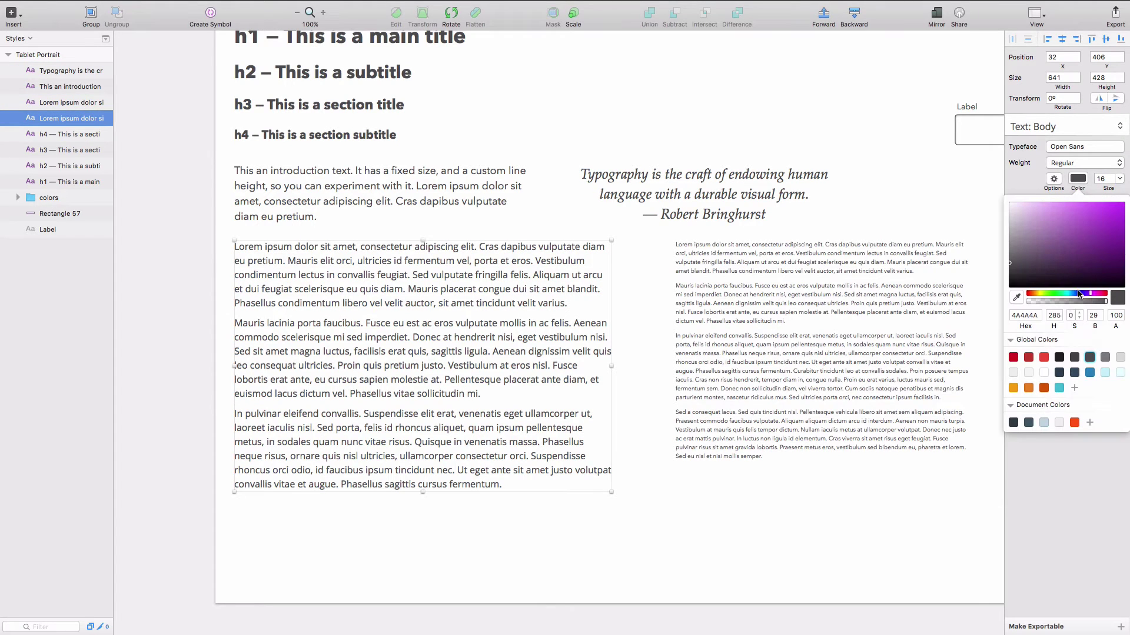
{"action": "left_click", "coordinate": [1075, 358]}
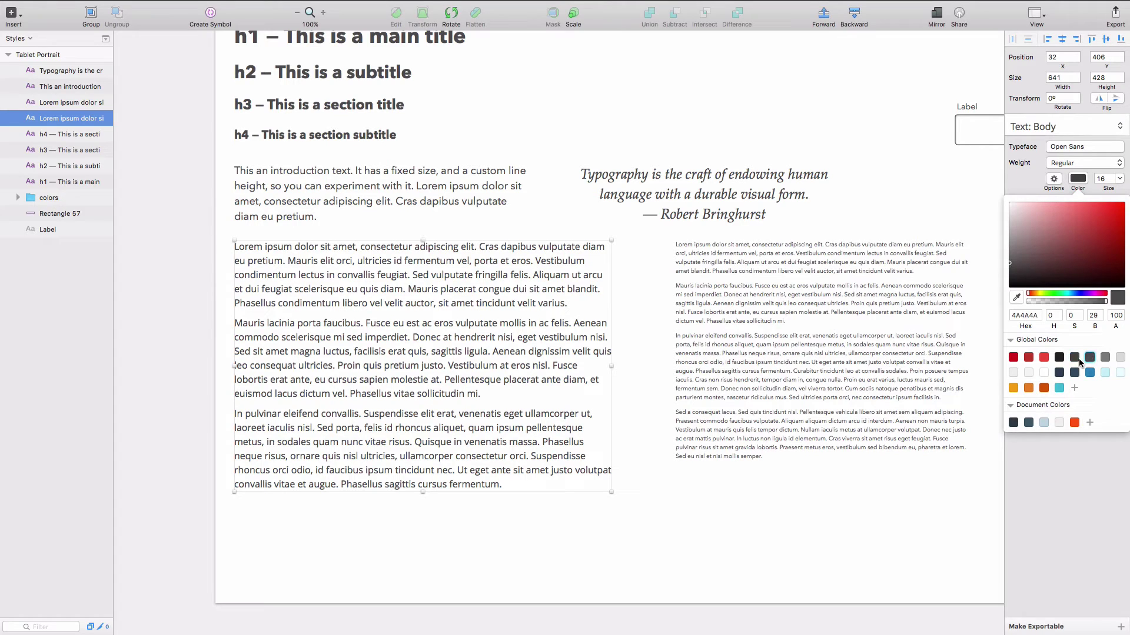
{"action": "left_click", "coordinate": [1076, 358]}
{"action": "left_click", "coordinate": [1091, 357]}
{"action": "left_click", "coordinate": [799, 525]}
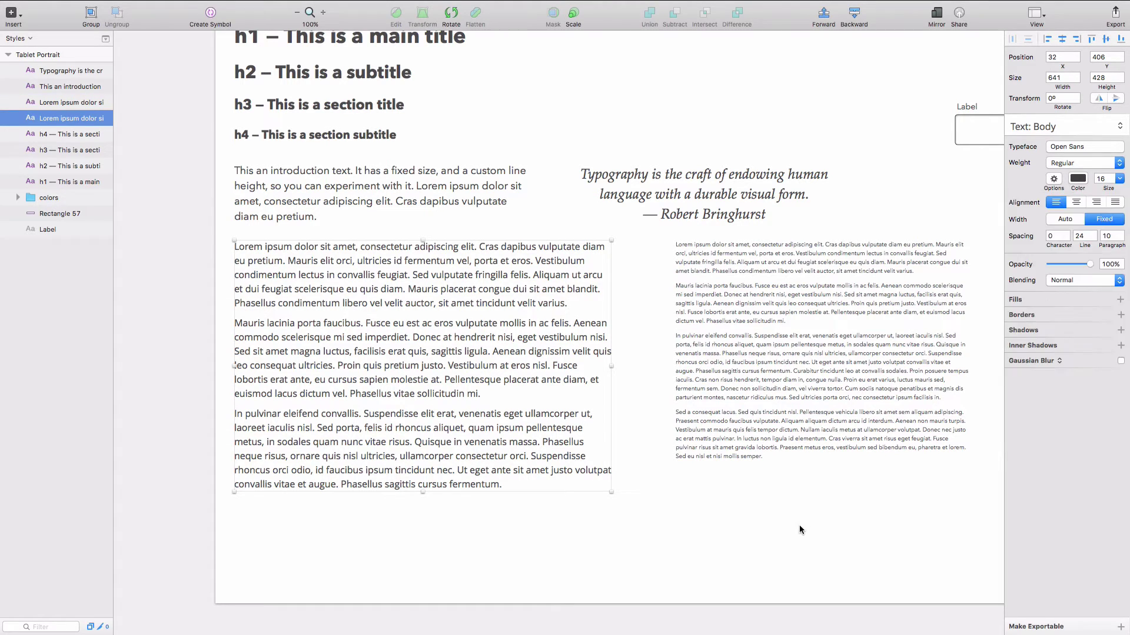
{"action": "scroll", "coordinate": [680, 490], "scroll_direction": "down", "scroll_amount": 1}
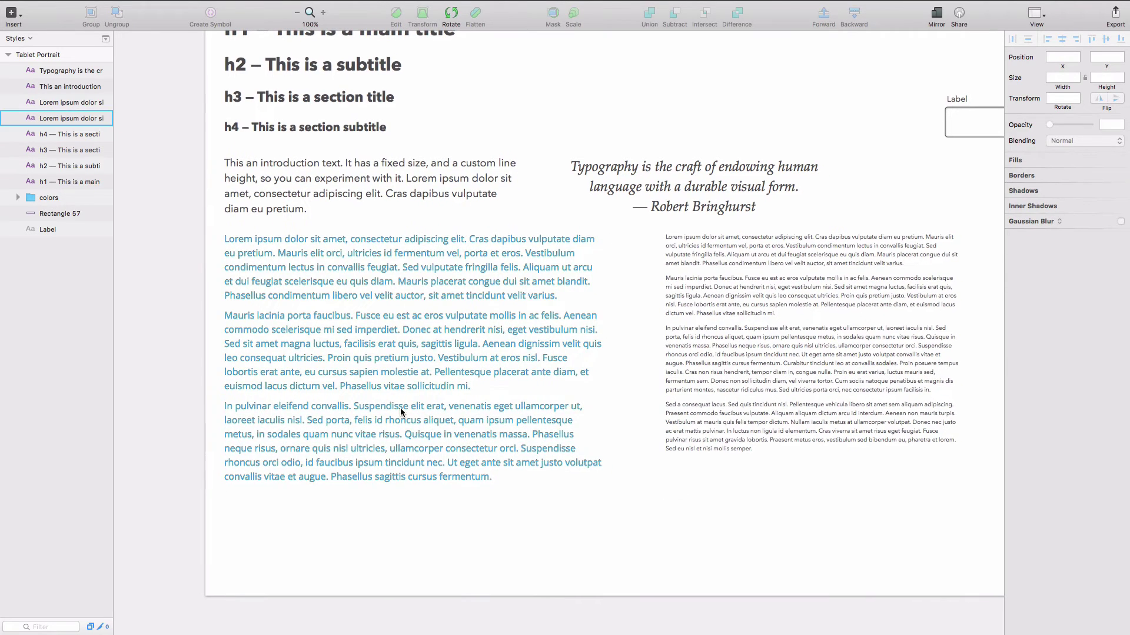
Compare line spacings of 20, 22 and 24 on the body text, ending on 24.
{"action": "left_click", "coordinate": [1085, 235]}
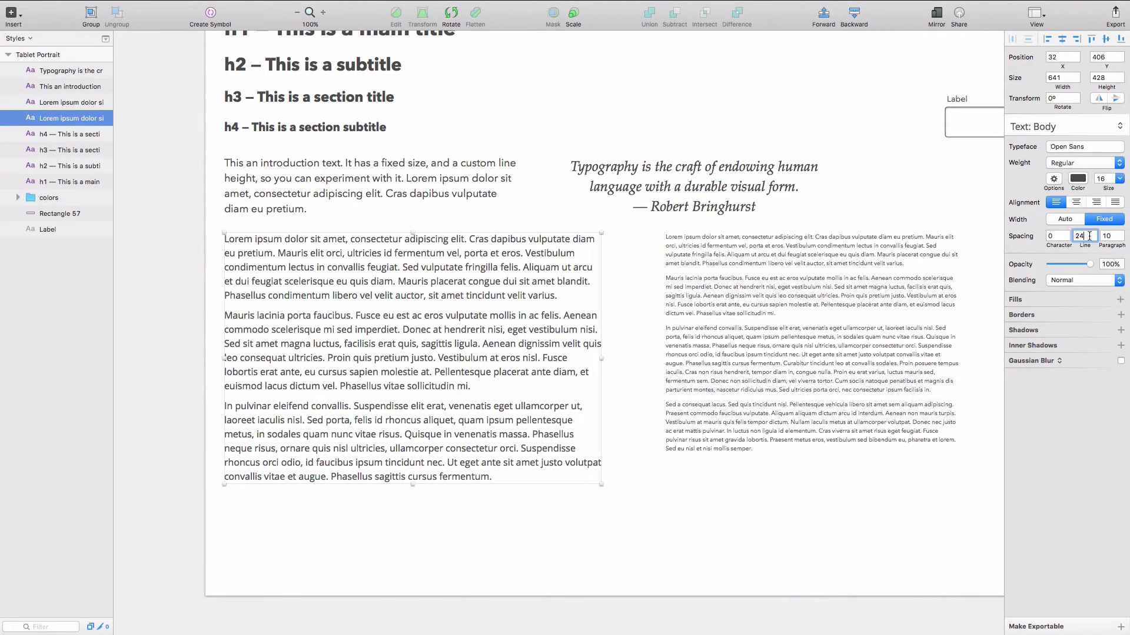
{"action": "key", "text": "BackSpace"}
{"action": "type", "text": "0"}
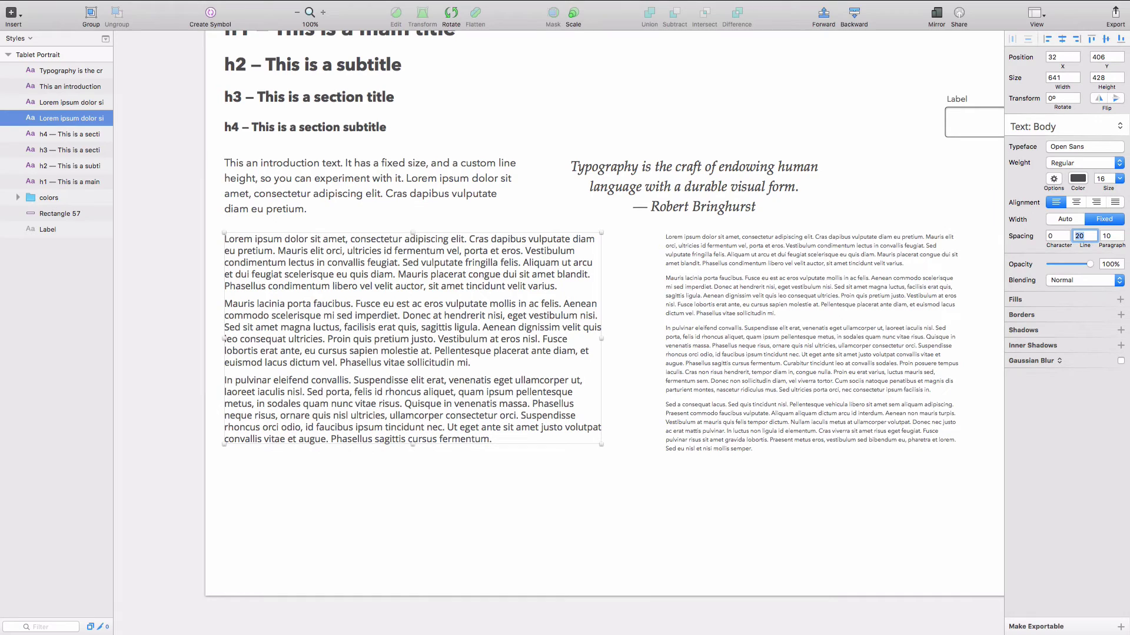
{"action": "key", "text": "BackSpace"}
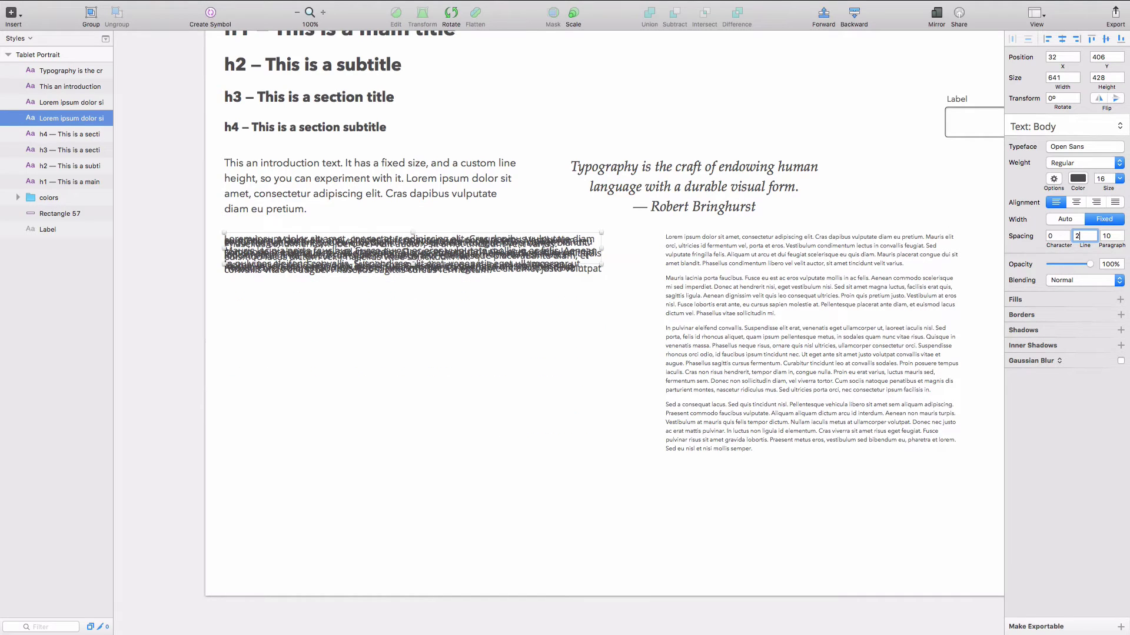
{"action": "type", "text": "4"}
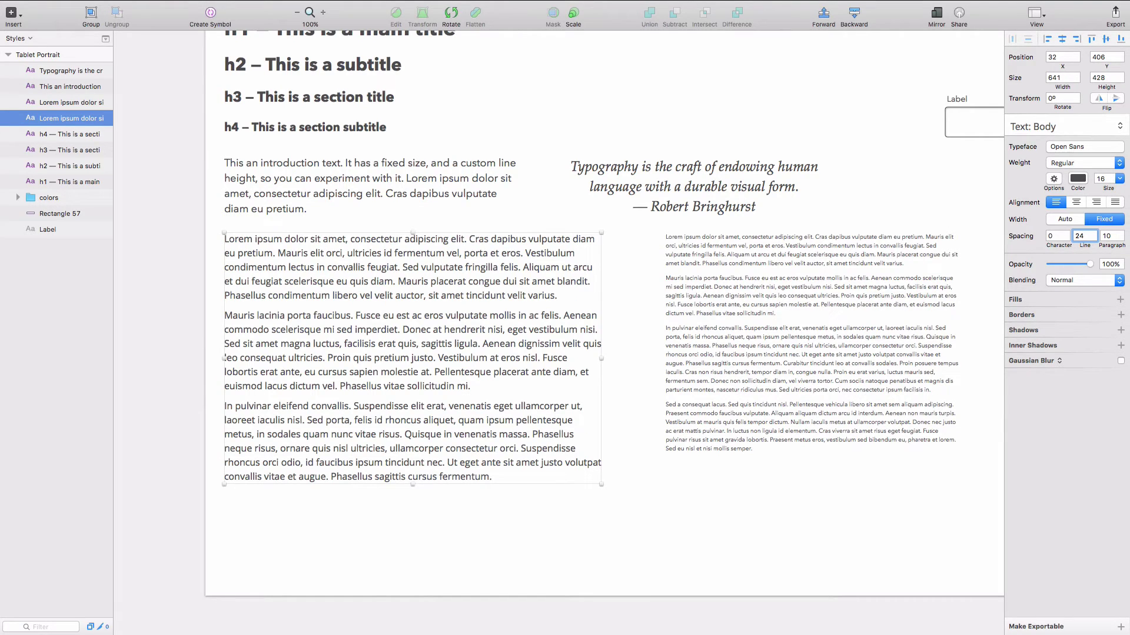
{"action": "key", "text": "BackSpace"}
{"action": "type", "text": "0"}
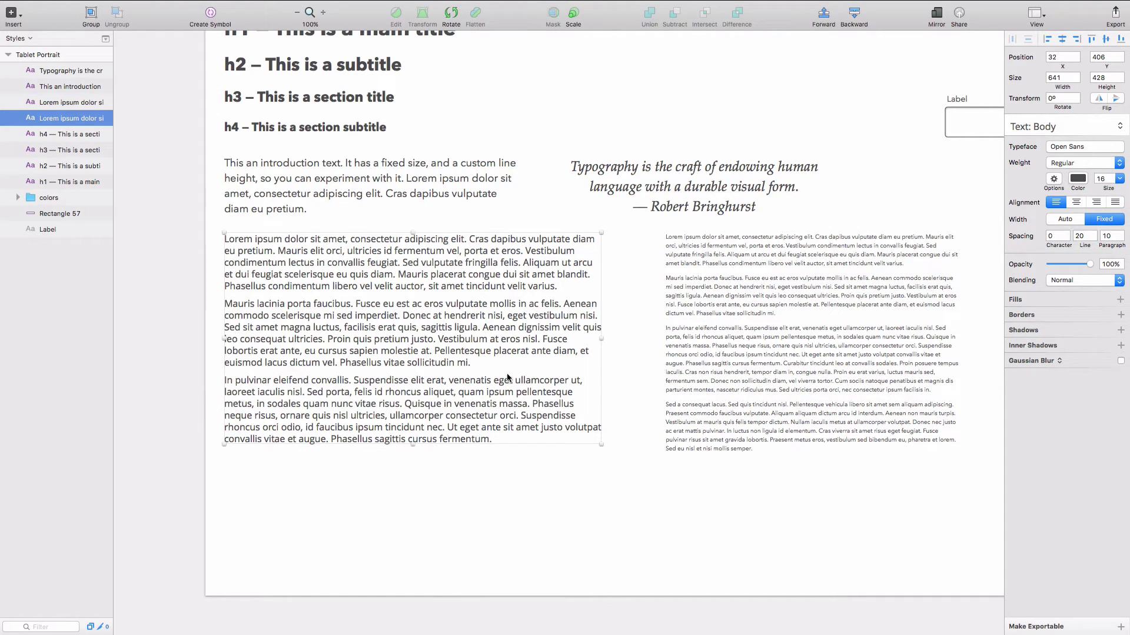
{"action": "left_click", "coordinate": [1093, 234]}
{"action": "left_click", "coordinate": [1093, 234]}
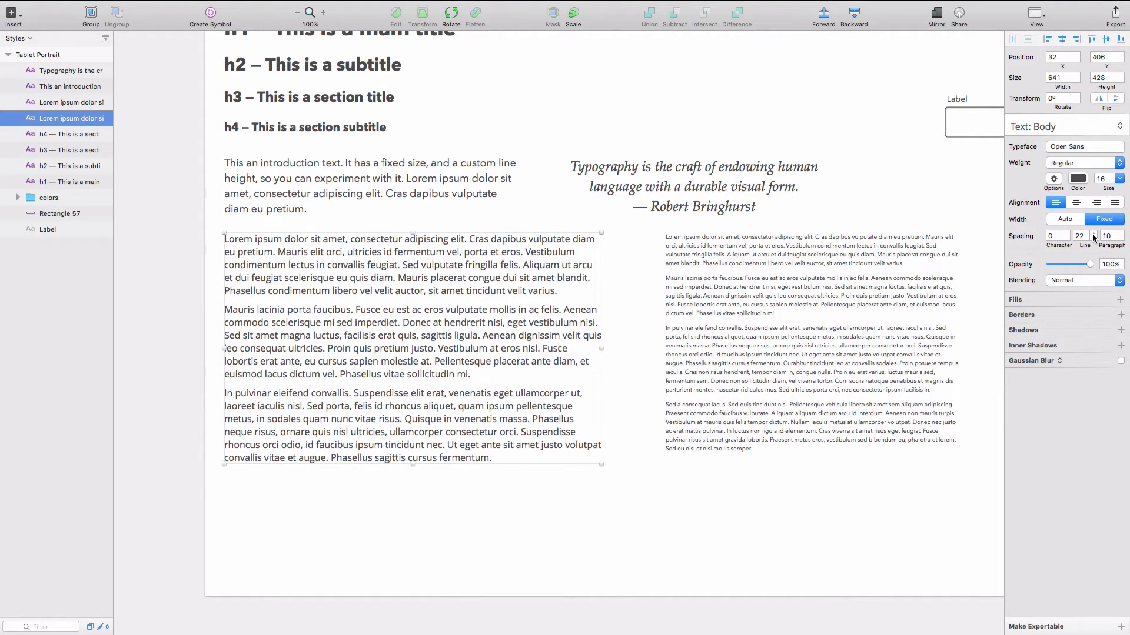
{"action": "left_click", "coordinate": [1093, 233]}
{"action": "left_click", "coordinate": [1094, 234]}
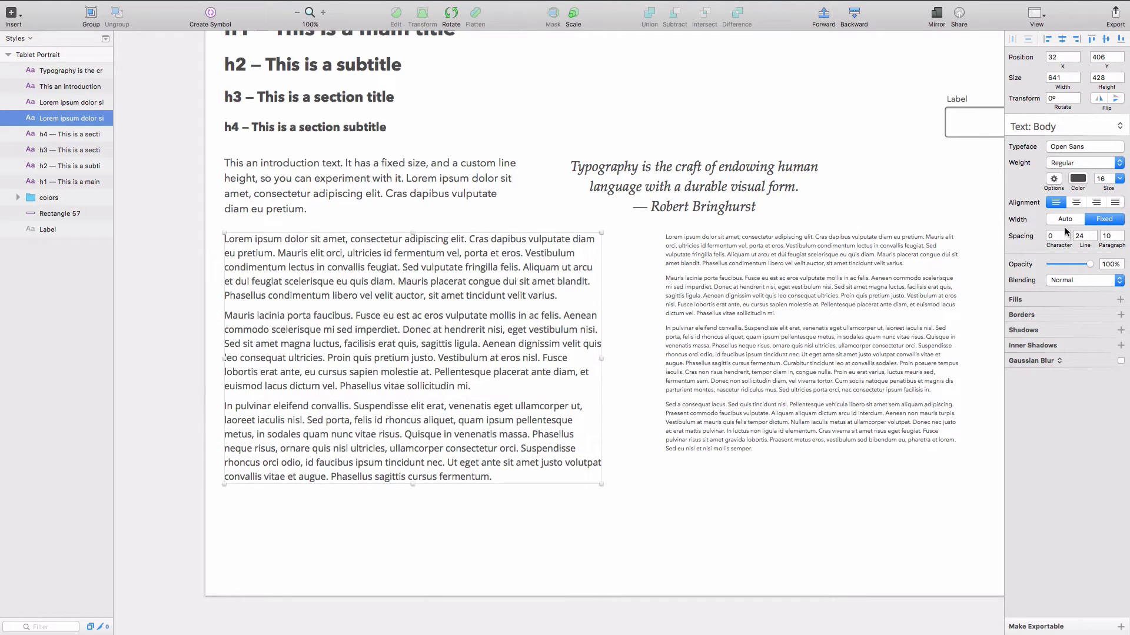
{"action": "left_click", "coordinate": [1061, 133]}
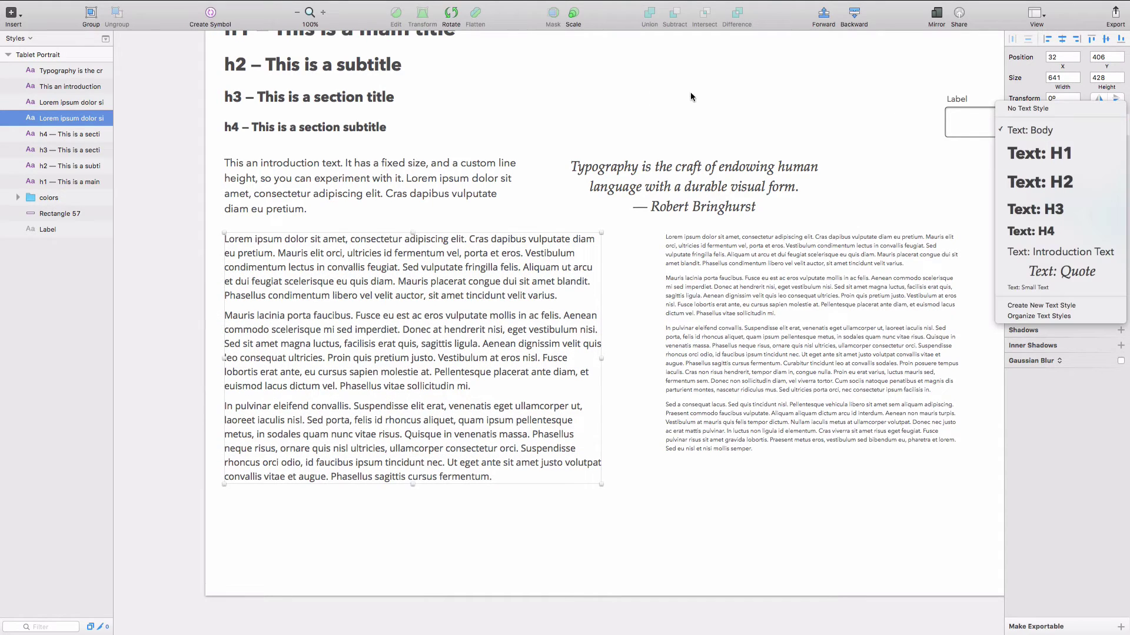
{"action": "left_click", "coordinate": [603, 114]}
Set the introduction text's font size to 16 and its line spacing to 24.
{"action": "left_click", "coordinate": [393, 194]}
{"action": "scroll", "coordinate": [619, 182], "scroll_direction": "up", "scroll_amount": 3}
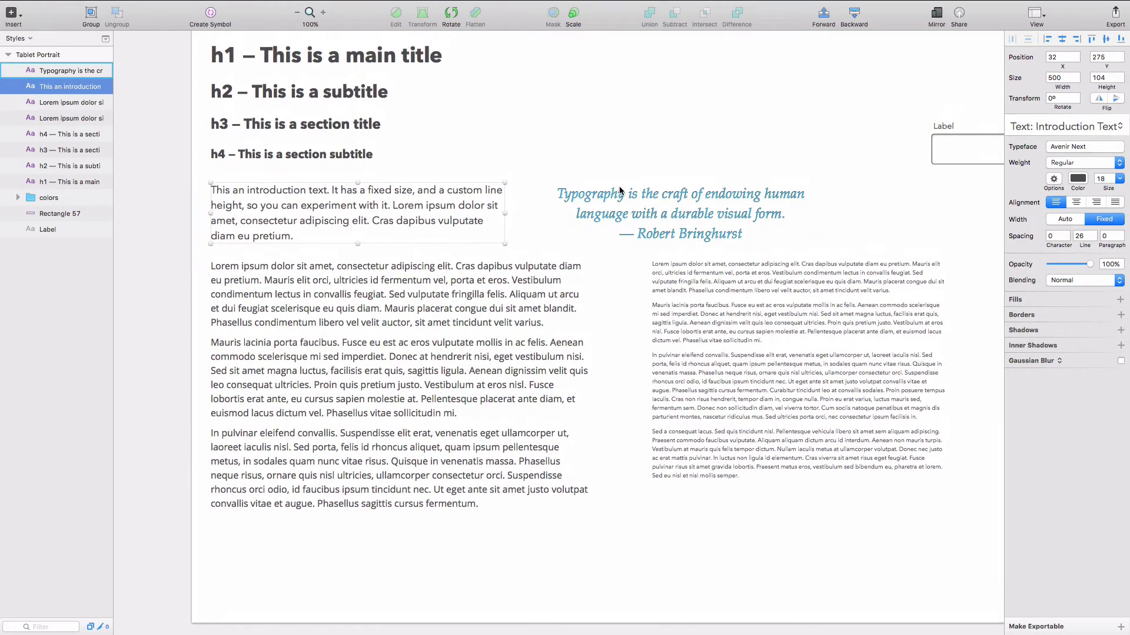
{"action": "left_click", "coordinate": [20, 38]}
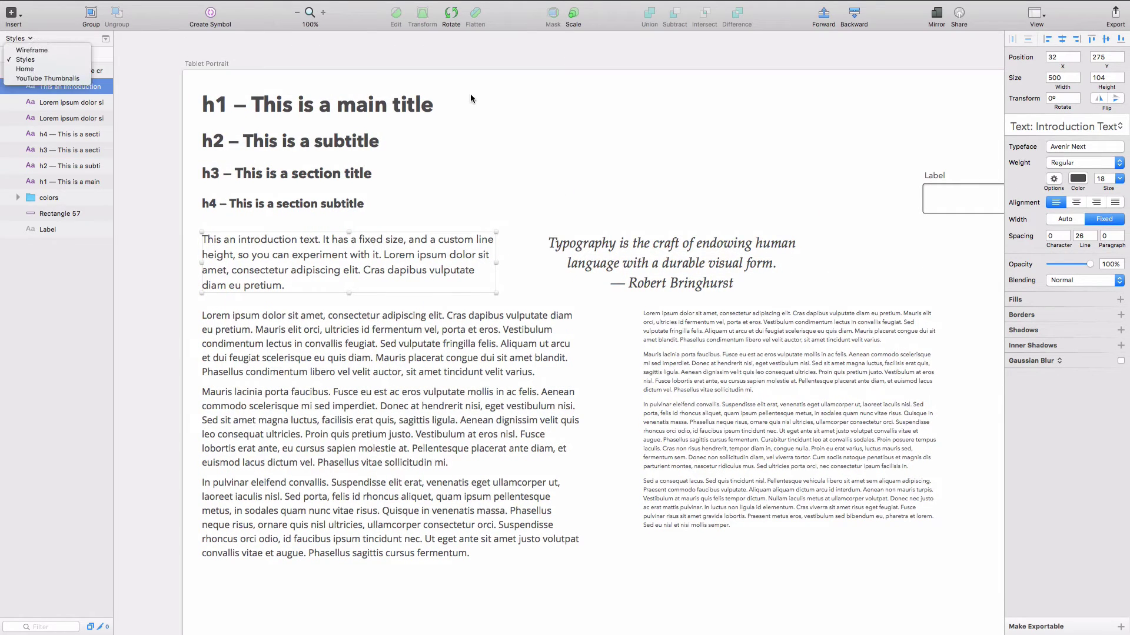
{"action": "key", "text": "Escape"}
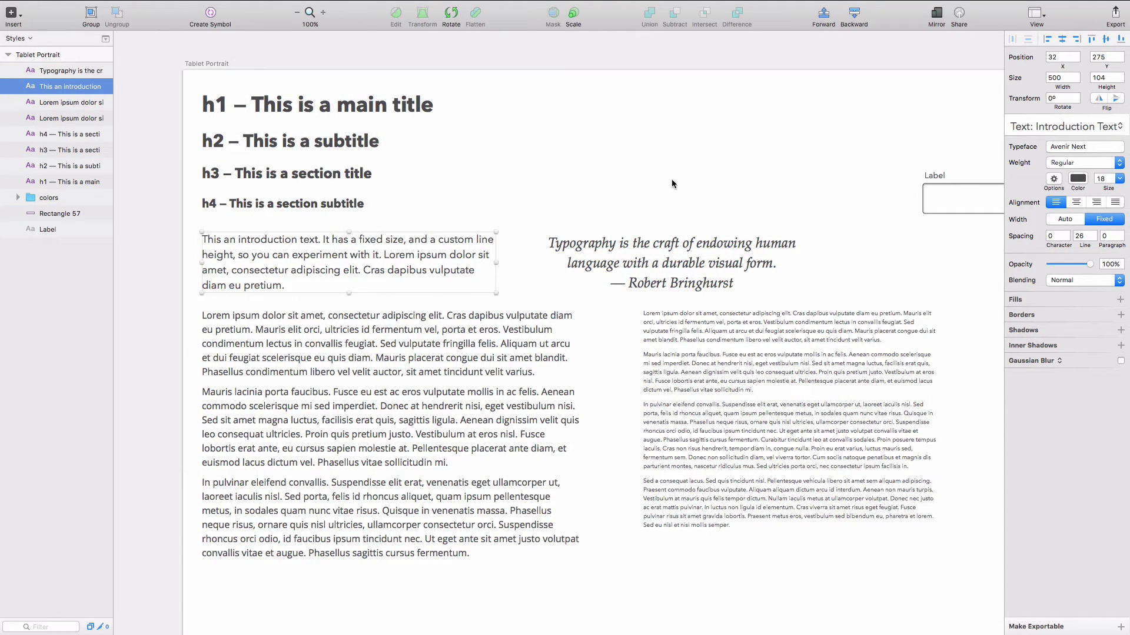
{"action": "left_click", "coordinate": [1111, 179]}
{"action": "type", "text": "16"}
{"action": "key", "text": "Return"}
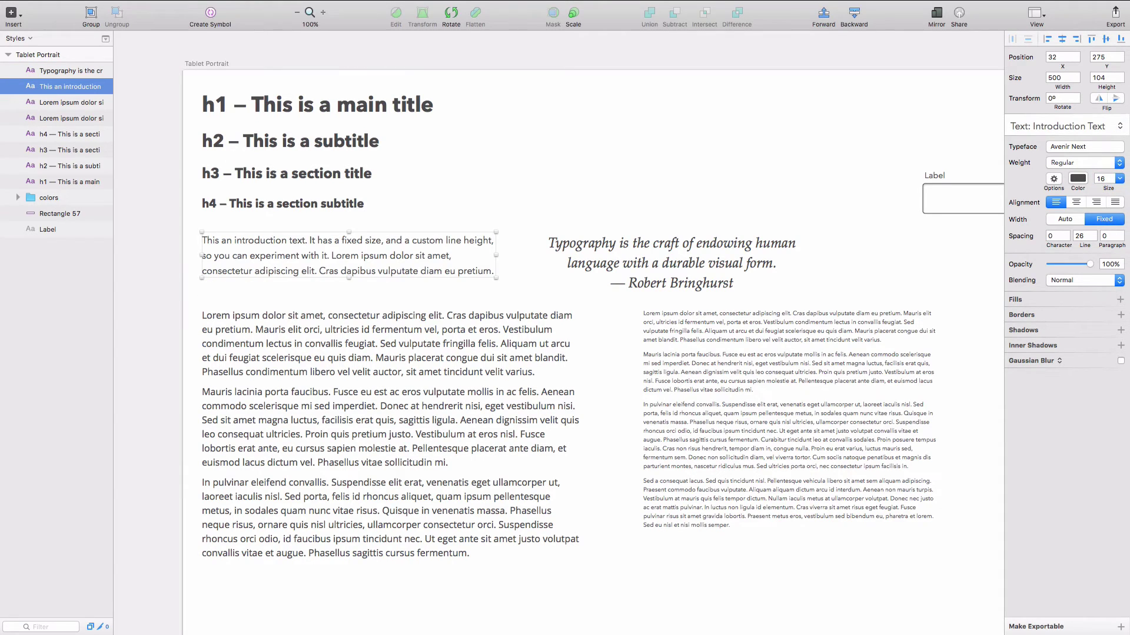
{"action": "left_click", "coordinate": [1092, 239]}
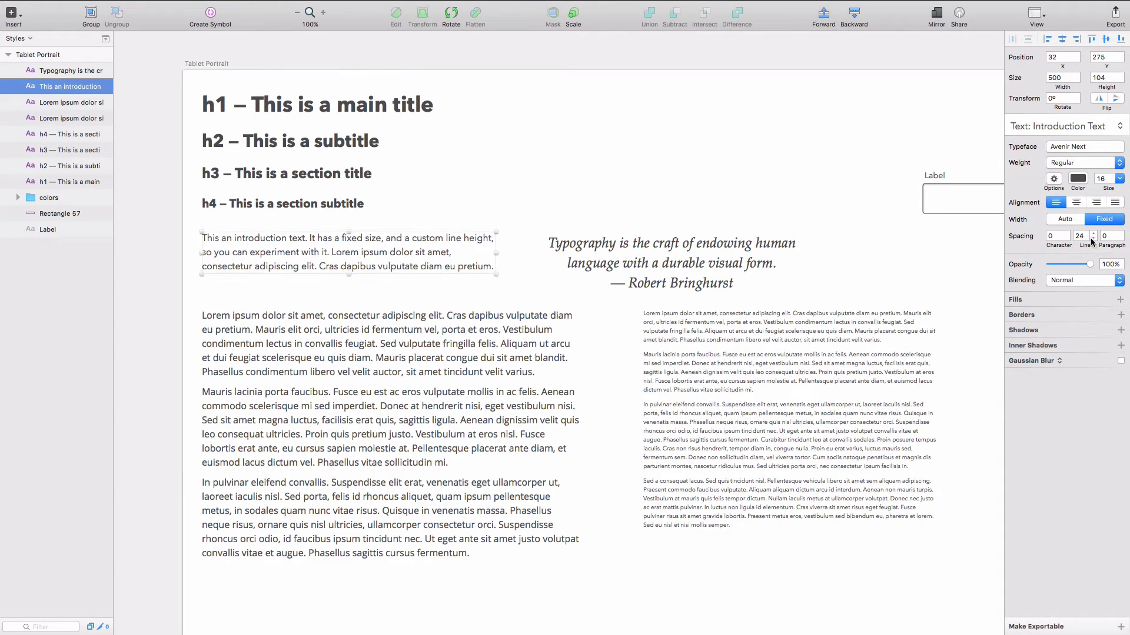
Set the introduction text's weight to Demi Bold and its typeface to Open Sans.
{"action": "left_click", "coordinate": [1081, 161]}
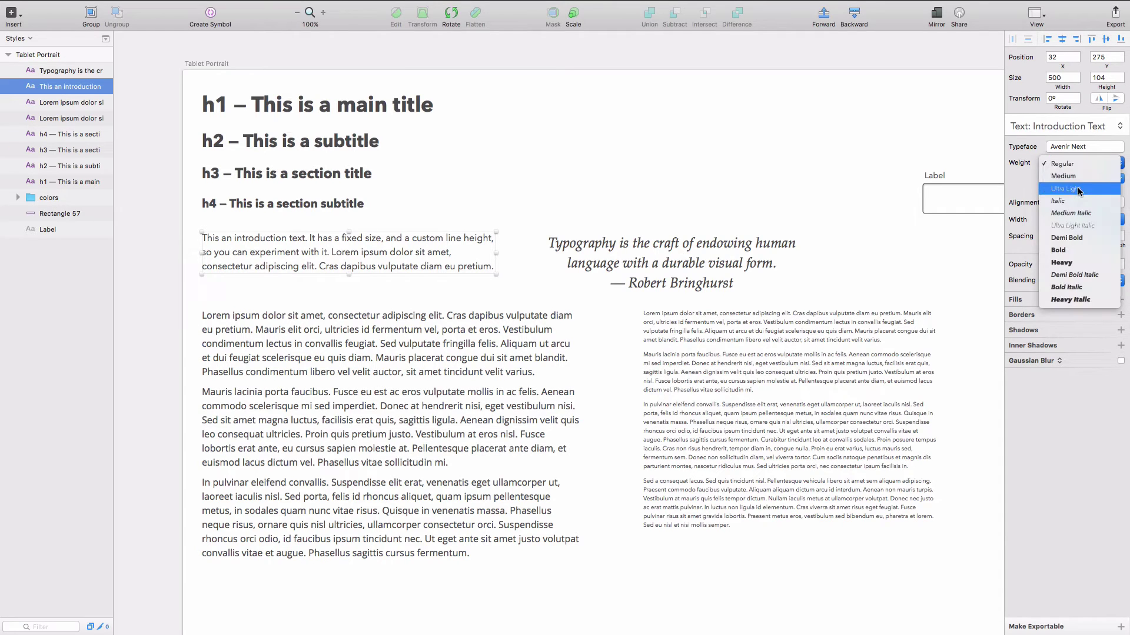
{"action": "left_click", "coordinate": [1075, 238]}
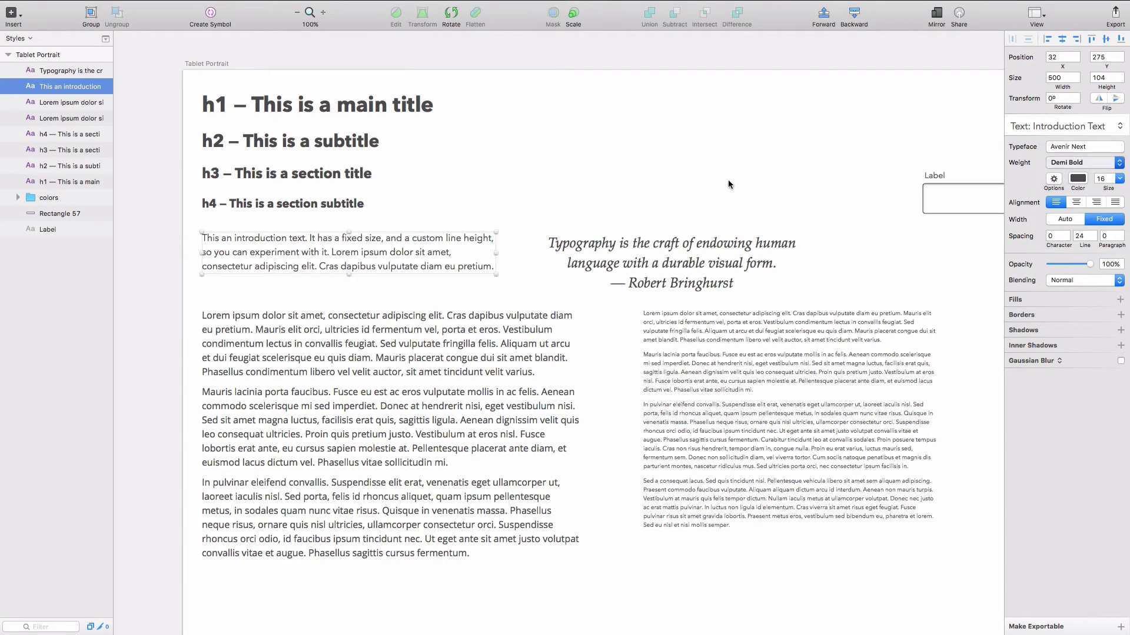
{"action": "left_click", "coordinate": [1090, 147]}
{"action": "left_click", "coordinate": [1055, 207]}
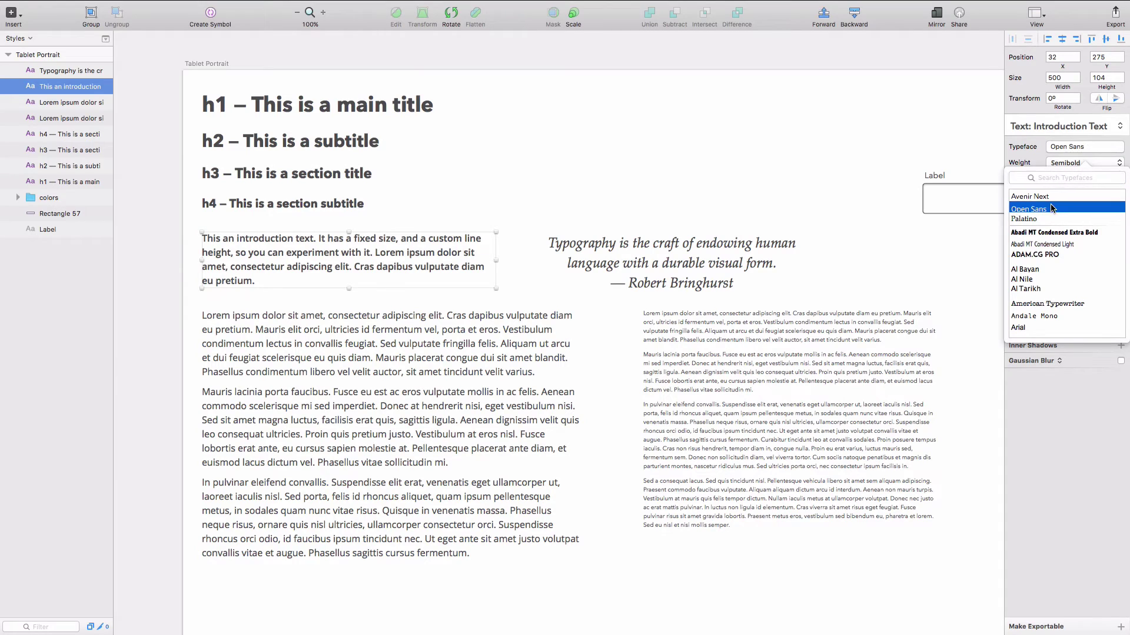
{"action": "left_click", "coordinate": [1076, 164]}
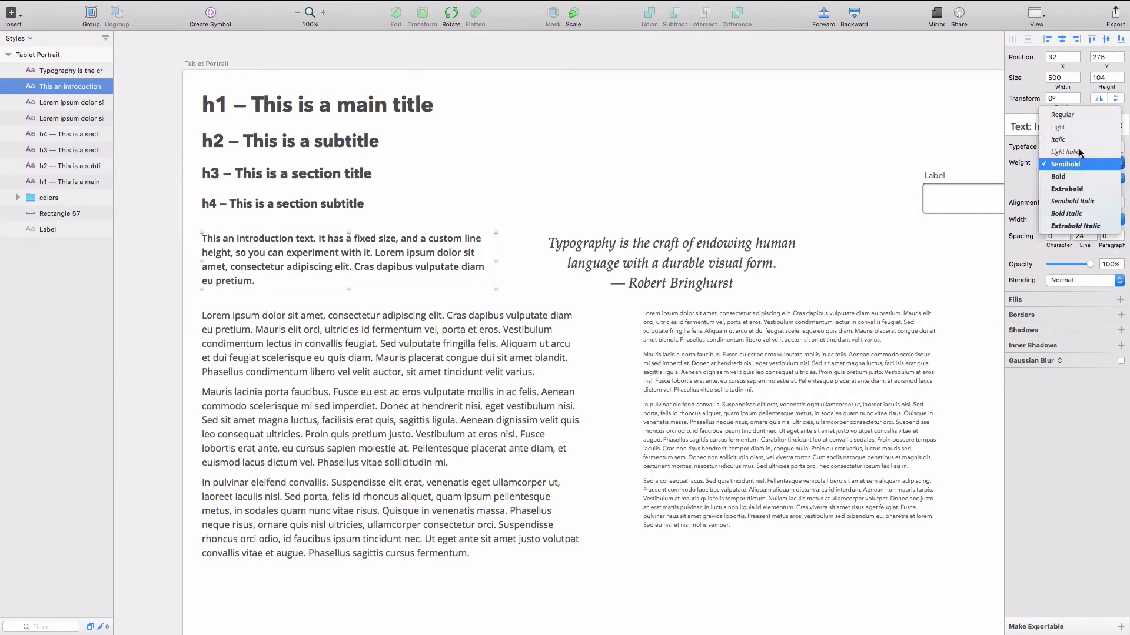
{"action": "left_click", "coordinate": [836, 149]}
{"action": "left_click", "coordinate": [616, 202]}
Set the typeface of the h1 to h4 headings to Lora.
{"action": "left_click", "coordinate": [268, 201]}
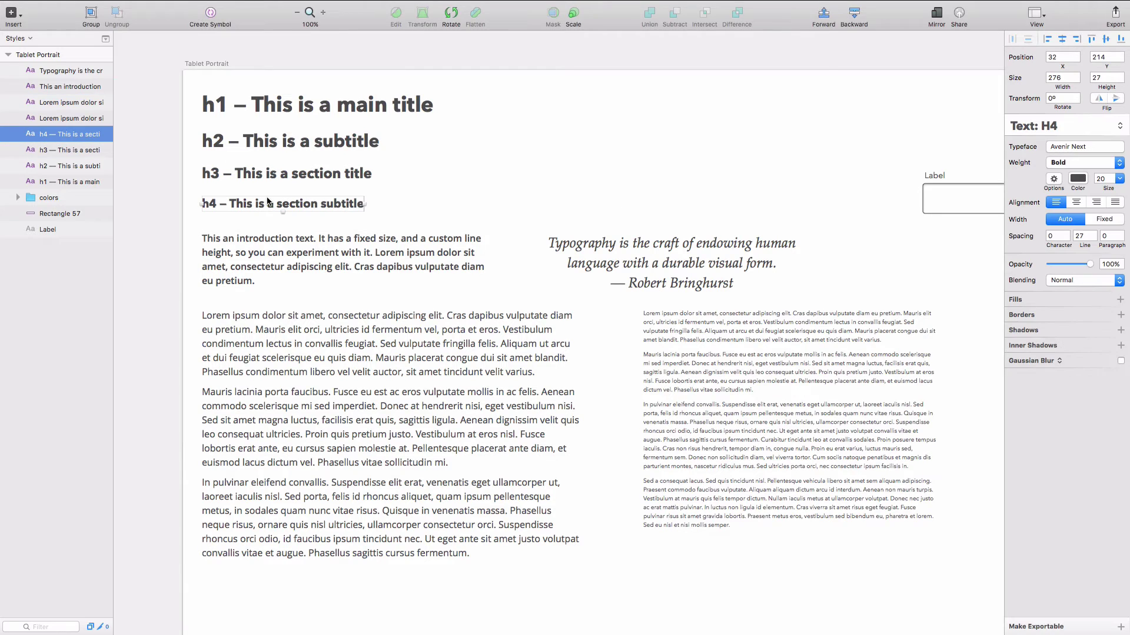
{"action": "left_click_drag", "start_coordinate": [568, 197], "coordinate": [239, 90]}
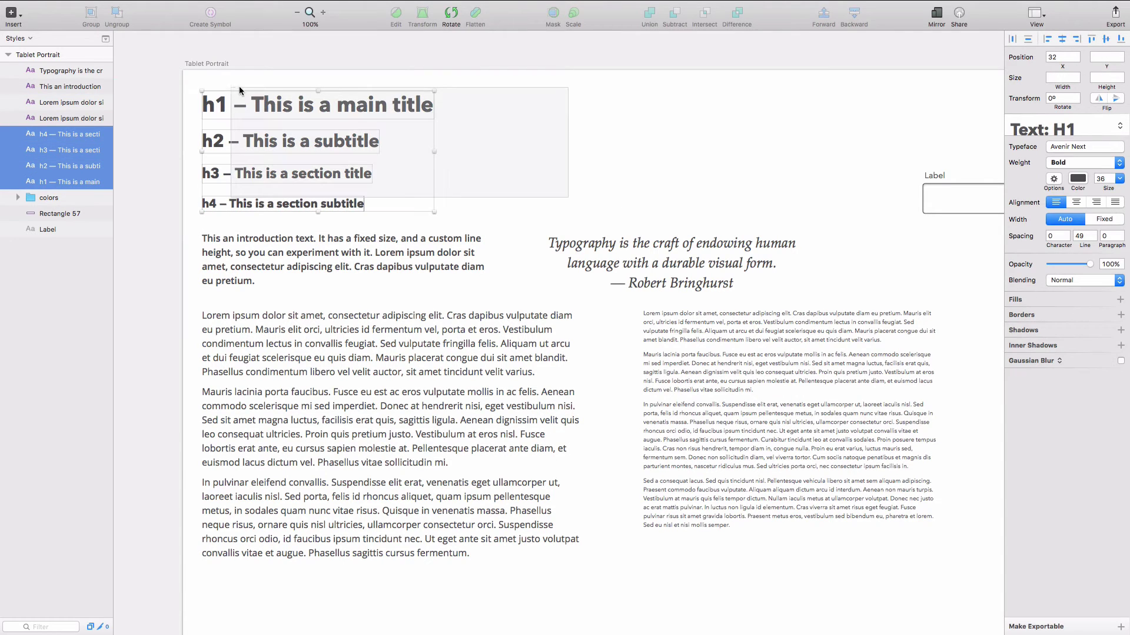
{"action": "left_click", "coordinate": [1100, 147]}
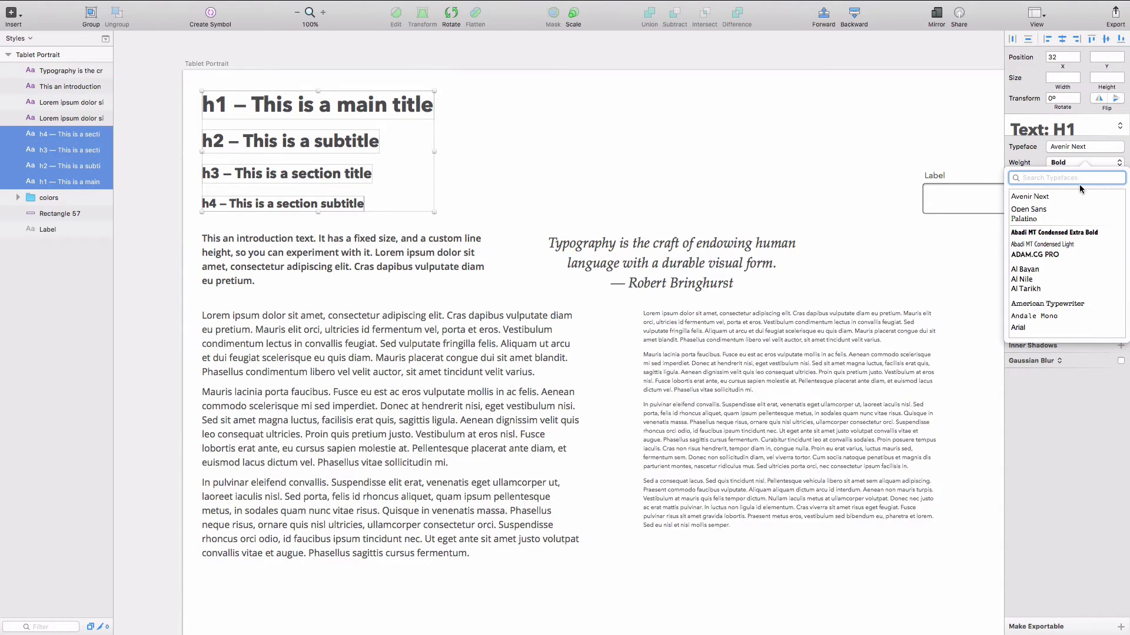
{"action": "type", "text": "lo"}
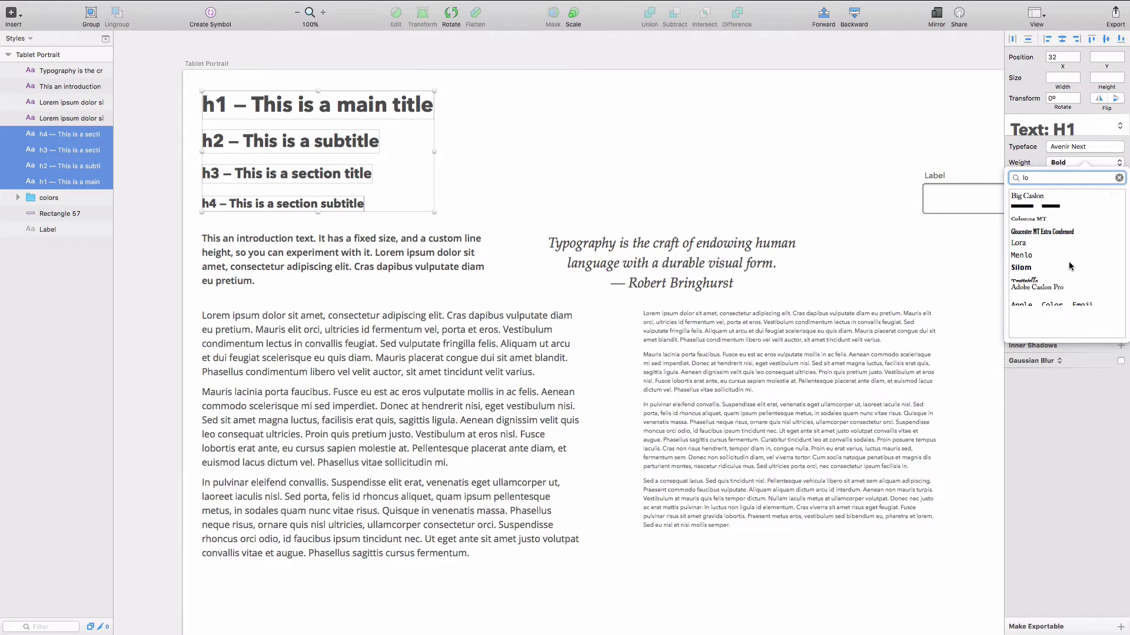
{"action": "left_click", "coordinate": [1018, 242]}
{"action": "left_click", "coordinate": [563, 132]}
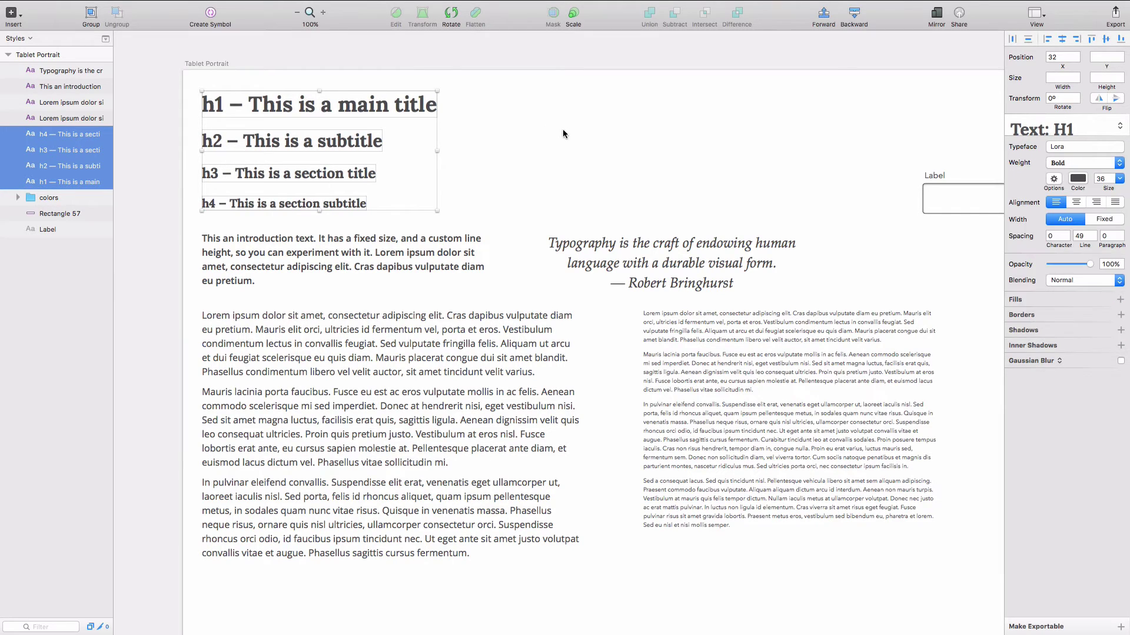
{"action": "left_click", "coordinate": [569, 133]}
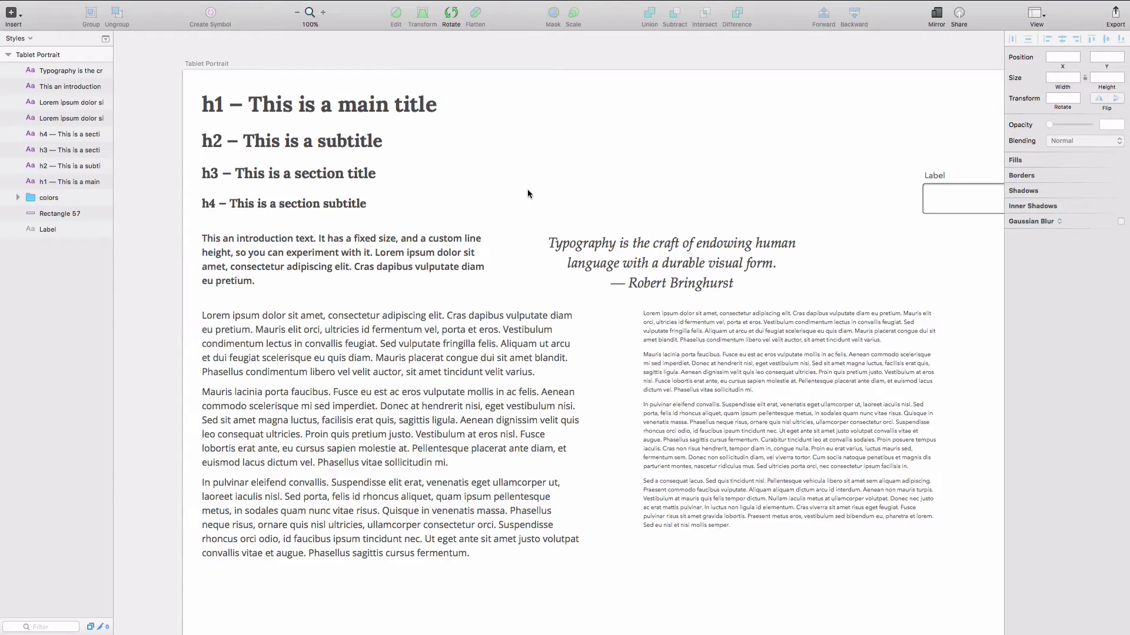
Set the typeface of the h1 to h4 headings to Lato.
{"action": "left_click_drag", "start_coordinate": [533, 211], "coordinate": [198, 87]}
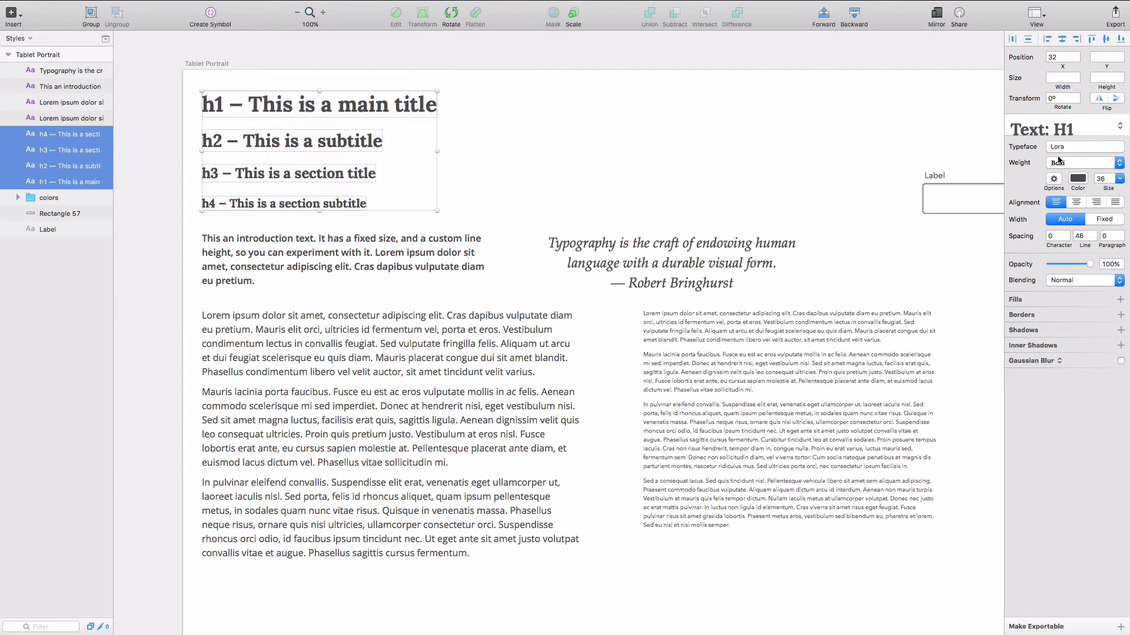
{"action": "left_click", "coordinate": [1090, 148]}
{"action": "scroll", "coordinate": [1098, 246], "scroll_direction": "down", "scroll_amount": 5}
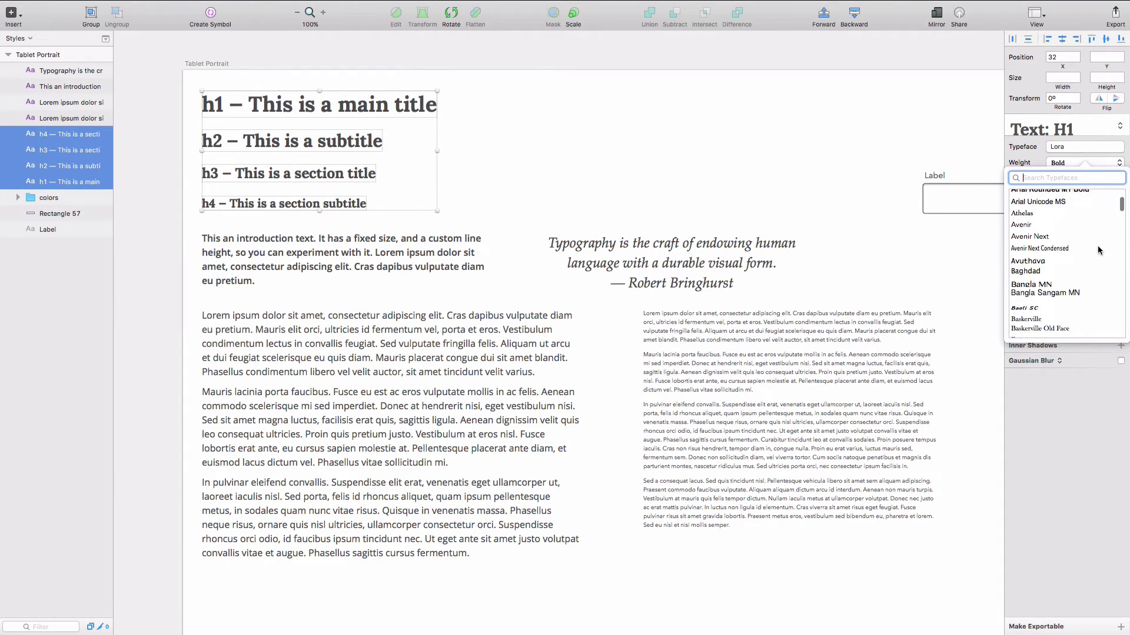
{"action": "scroll", "coordinate": [1098, 244], "scroll_direction": "down", "scroll_amount": 5}
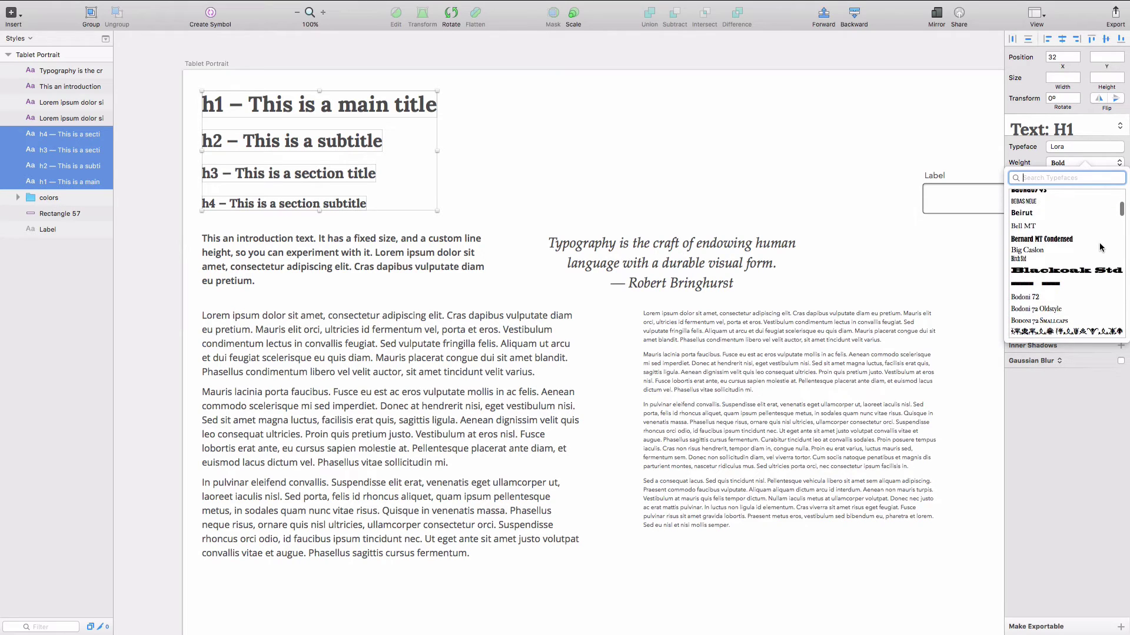
{"action": "scroll", "coordinate": [1099, 242], "scroll_direction": "down", "scroll_amount": 6}
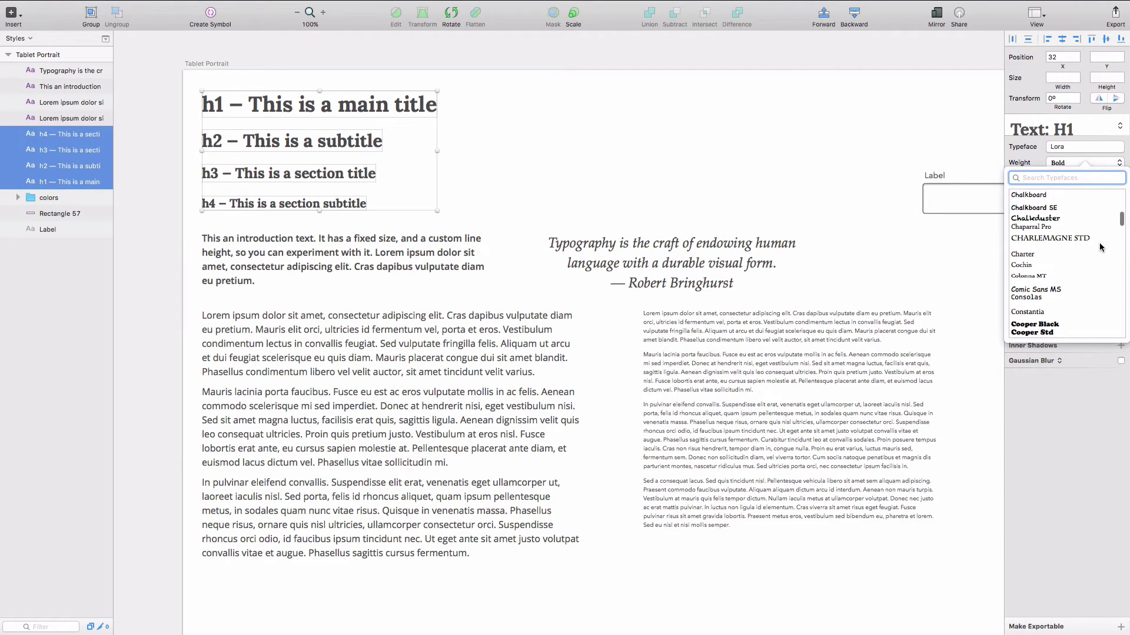
{"action": "type", "text": "lato"}
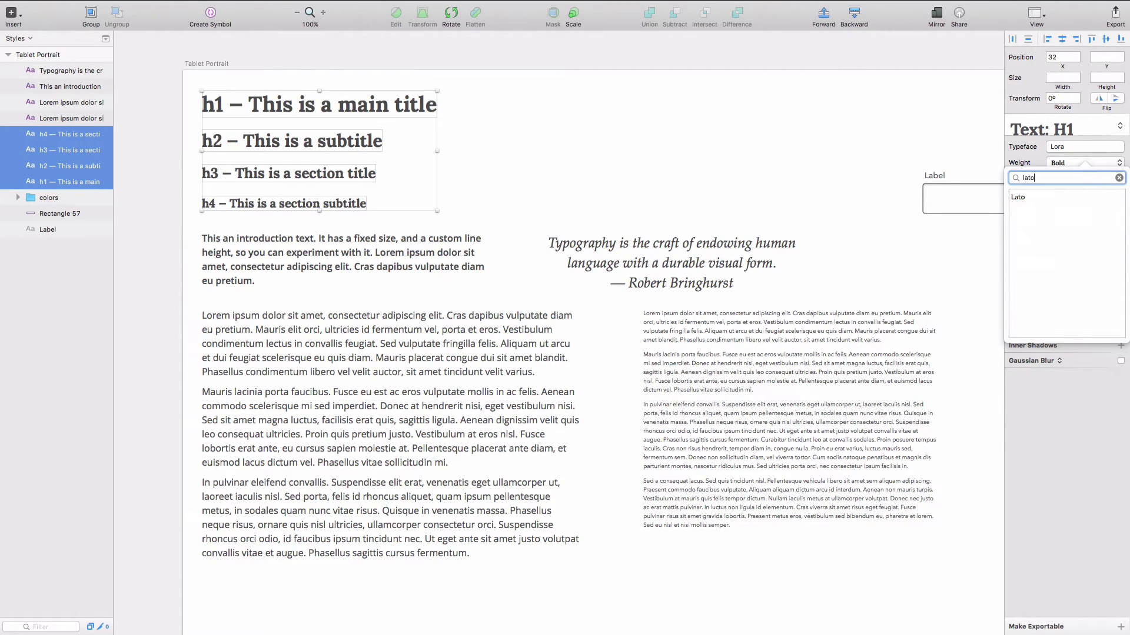
{"action": "left_click", "coordinate": [1022, 196]}
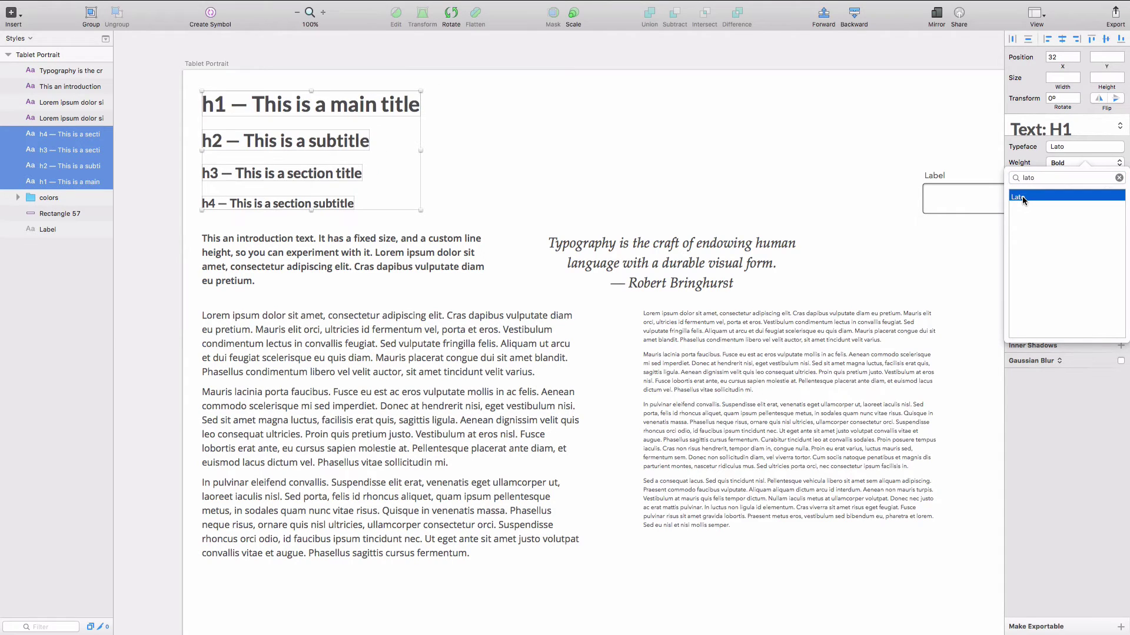
{"action": "double_click", "coordinate": [1030, 177]}
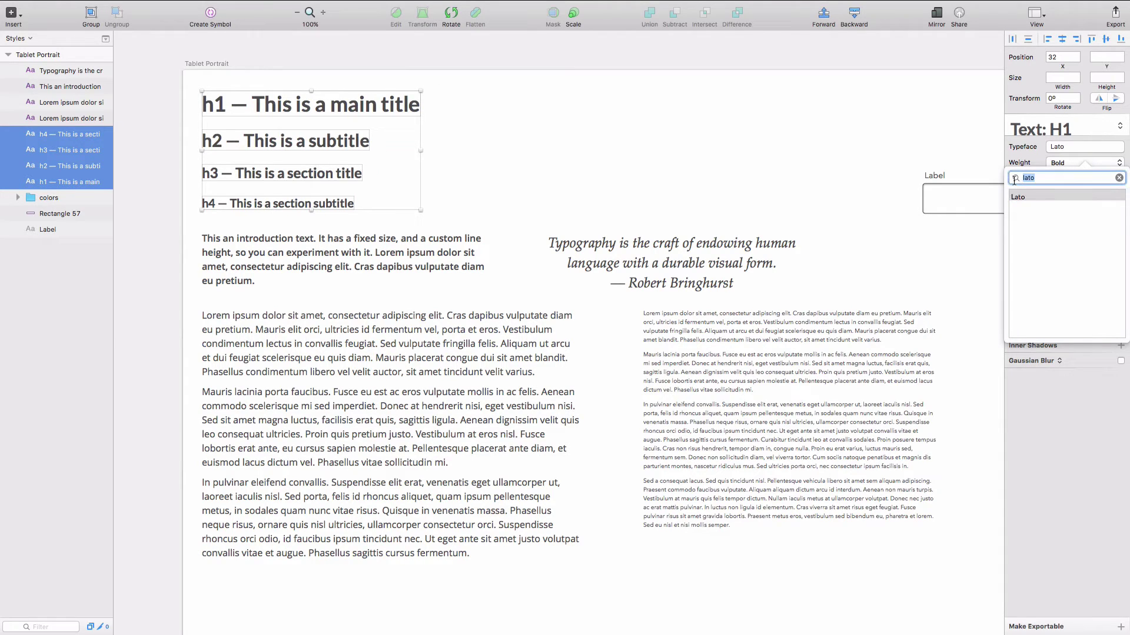
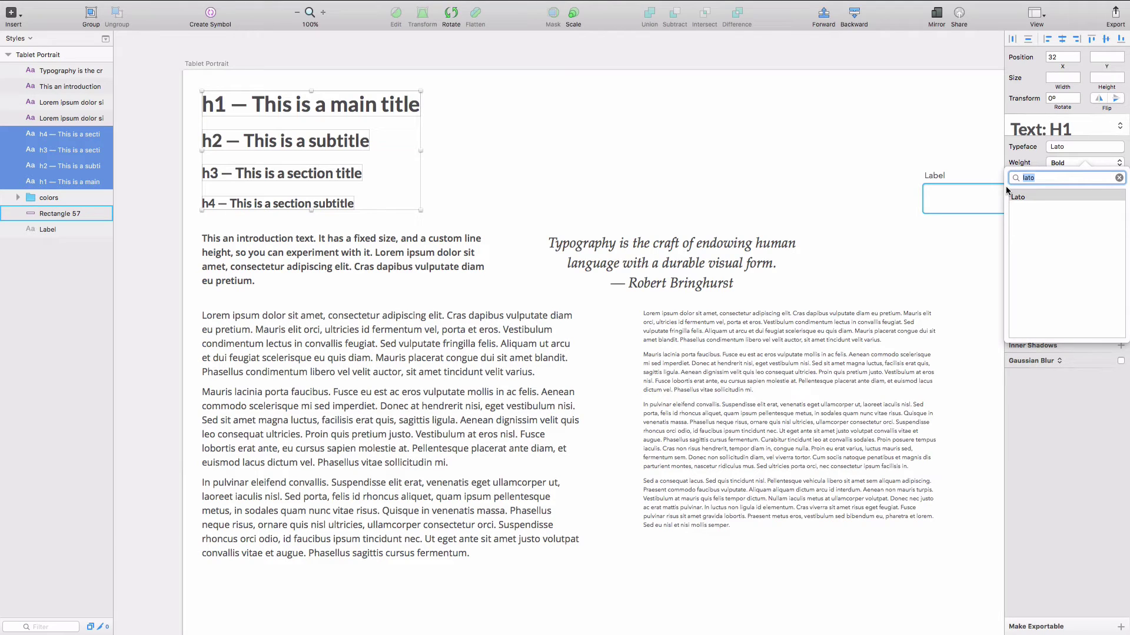
{"action": "left_click", "coordinate": [549, 100]}
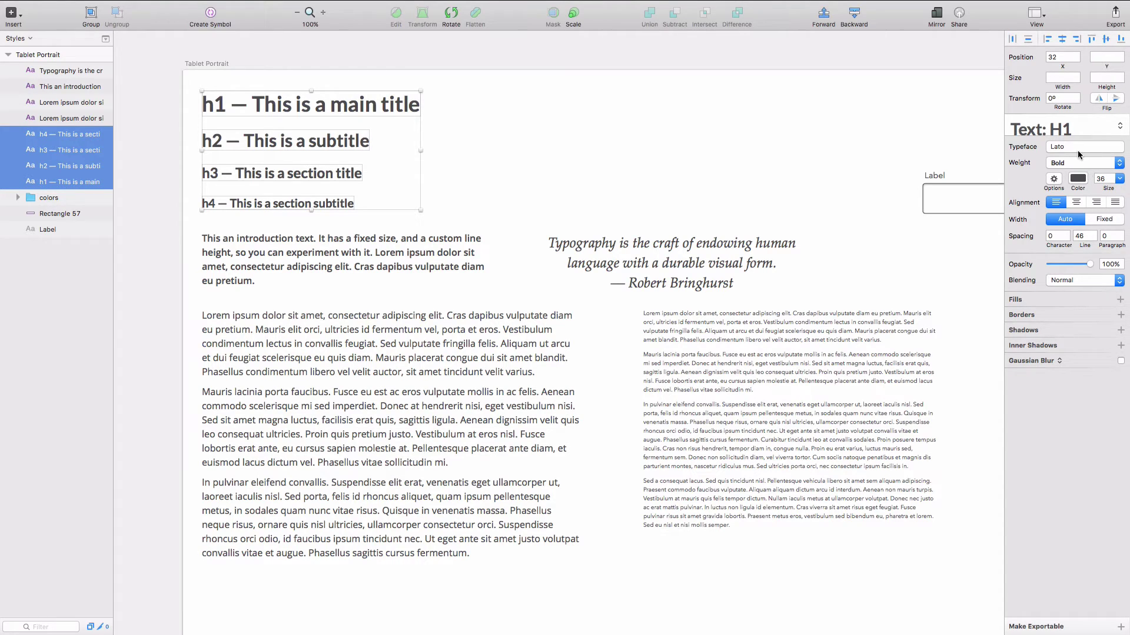
Browse the available typefaces from the A entries through Lora and Lucida for an alternative font for the h1 to h4 headings.
{"action": "left_click", "coordinate": [1098, 130]}
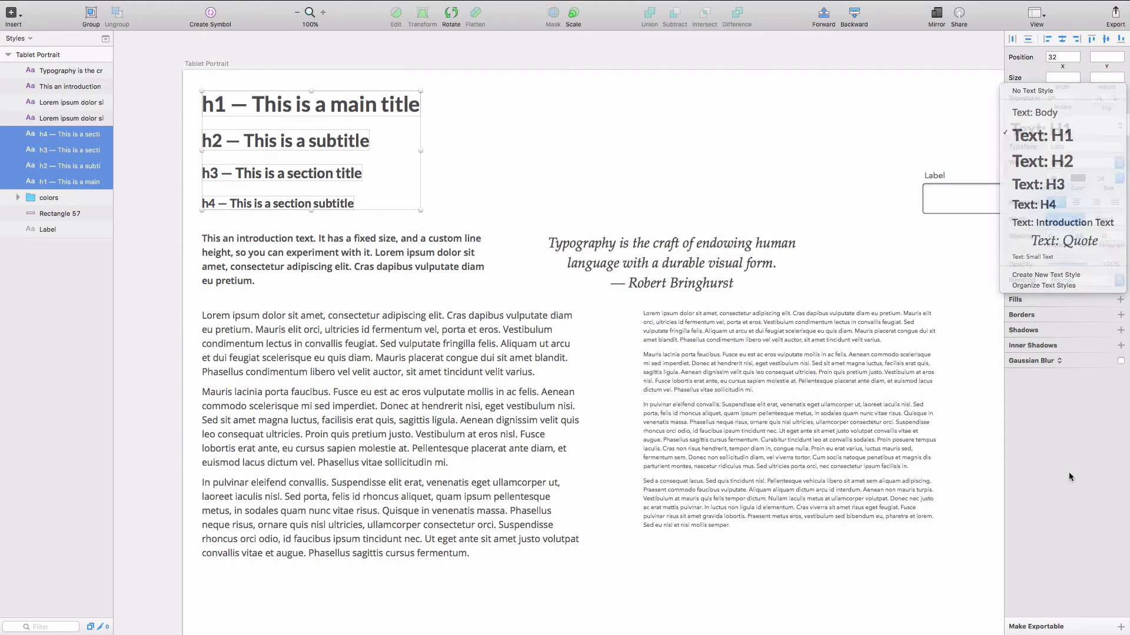
{"action": "left_click", "coordinate": [1097, 143]}
{"action": "left_click", "coordinate": [1103, 147]}
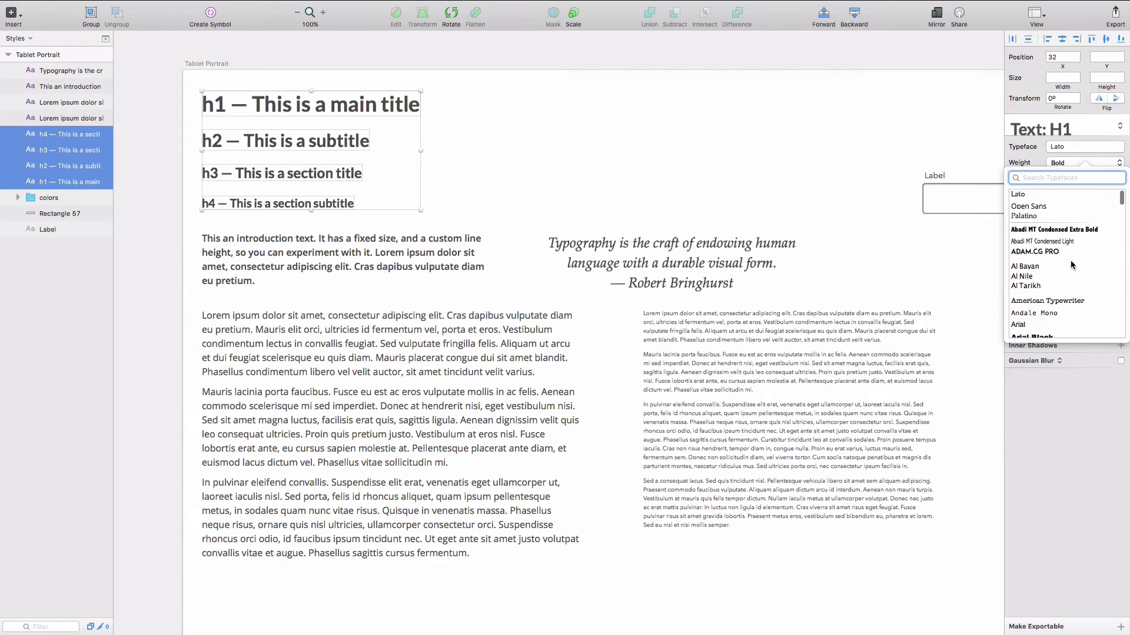
{"action": "scroll", "coordinate": [1071, 261], "scroll_direction": "down", "scroll_amount": 8}
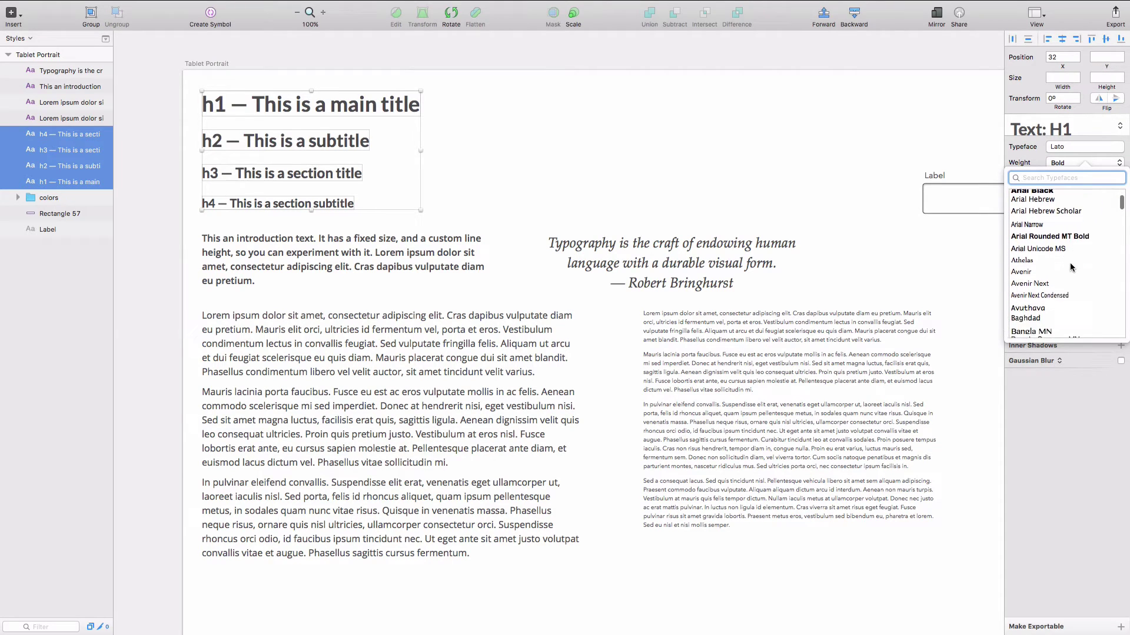
{"action": "scroll", "coordinate": [1071, 267], "scroll_direction": "down", "scroll_amount": 5}
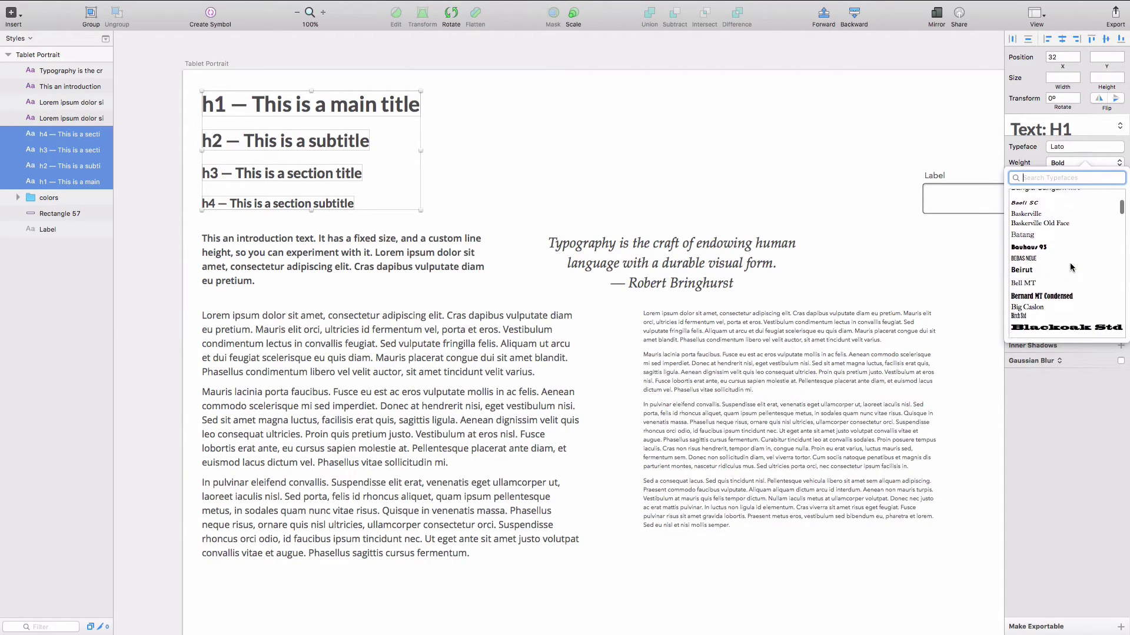
{"action": "scroll", "coordinate": [1071, 266], "scroll_direction": "down", "scroll_amount": 5}
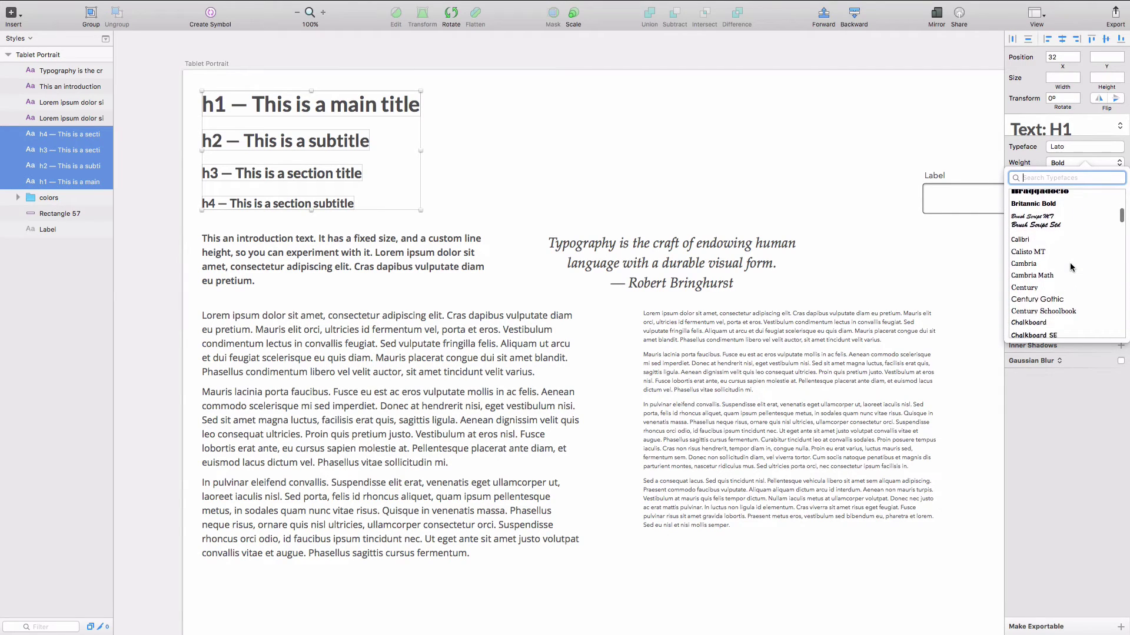
{"action": "scroll", "coordinate": [1071, 267], "scroll_direction": "down", "scroll_amount": 5}
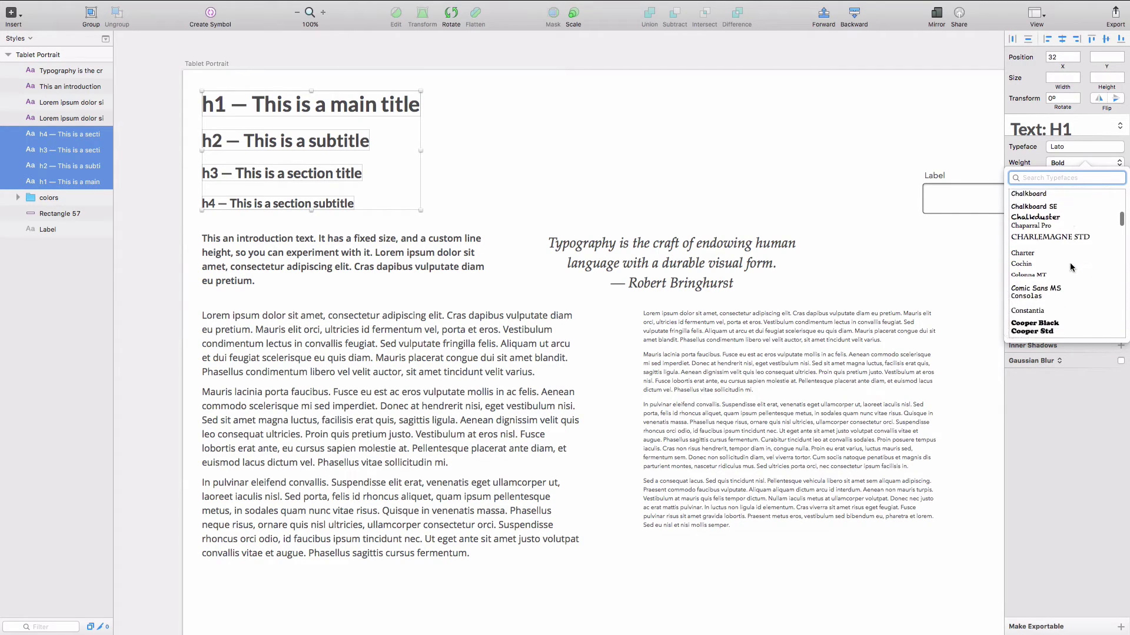
{"action": "scroll", "coordinate": [1071, 266], "scroll_direction": "down", "scroll_amount": 5}
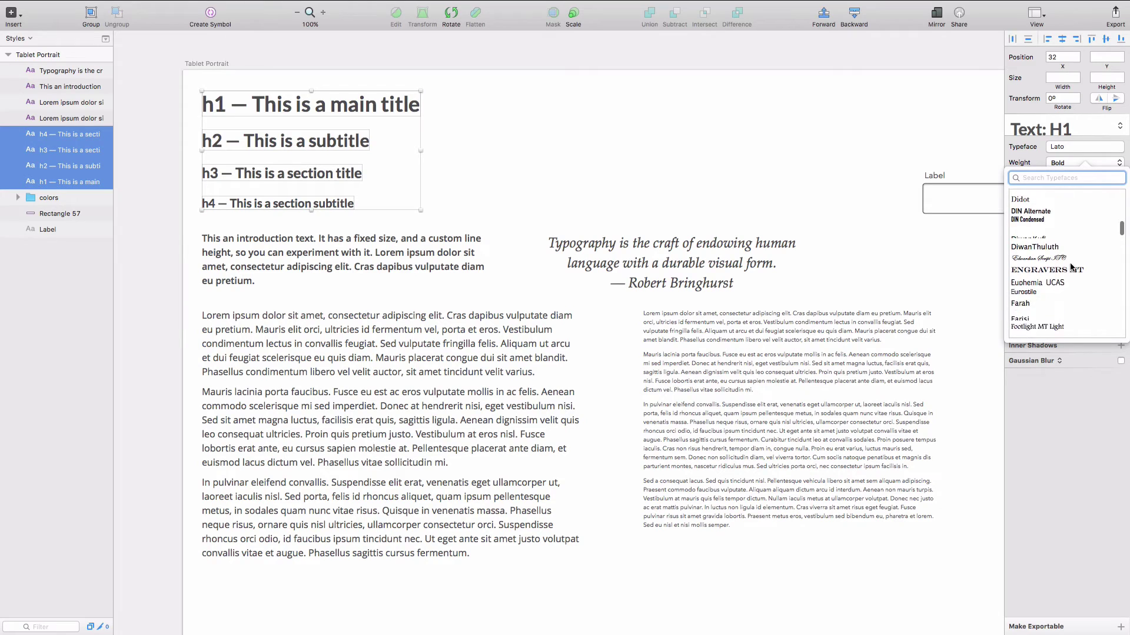
{"action": "scroll", "coordinate": [1070, 268], "scroll_direction": "down", "scroll_amount": 5}
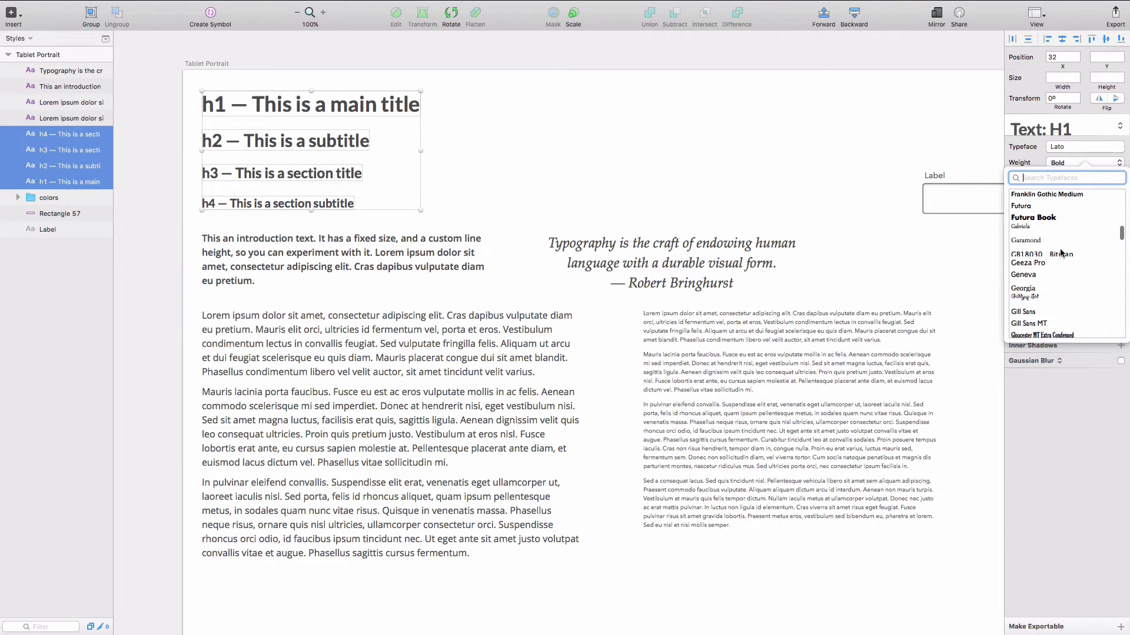
{"action": "scroll", "coordinate": [1061, 253], "scroll_direction": "down", "scroll_amount": 5}
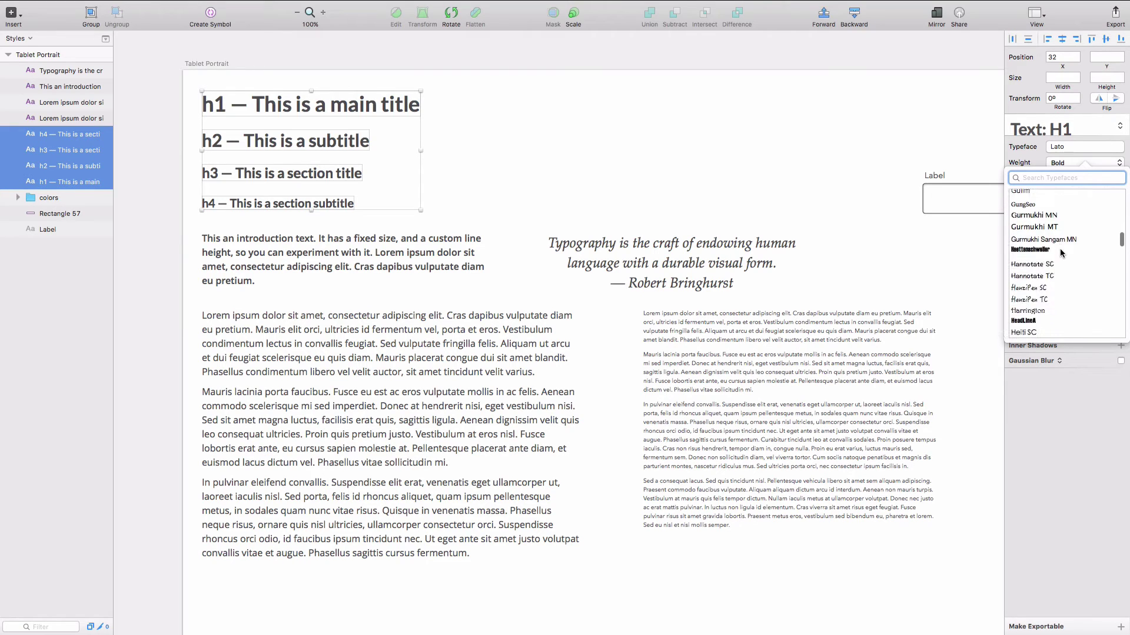
{"action": "scroll", "coordinate": [1060, 253], "scroll_direction": "down", "scroll_amount": 5}
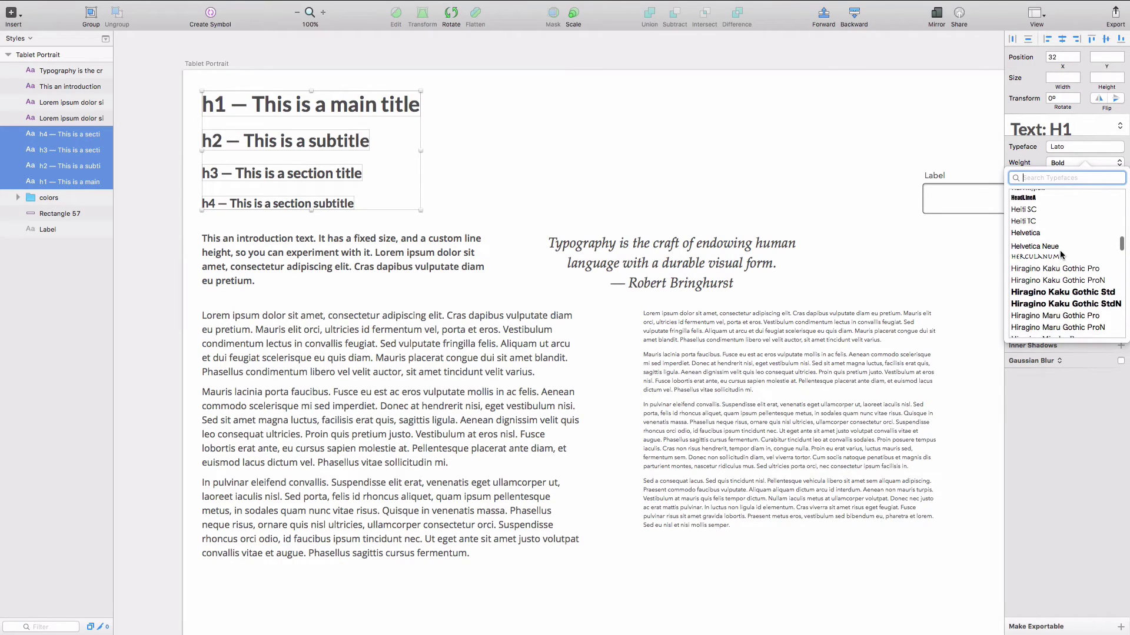
{"action": "scroll", "coordinate": [1060, 253], "scroll_direction": "down", "scroll_amount": 5}
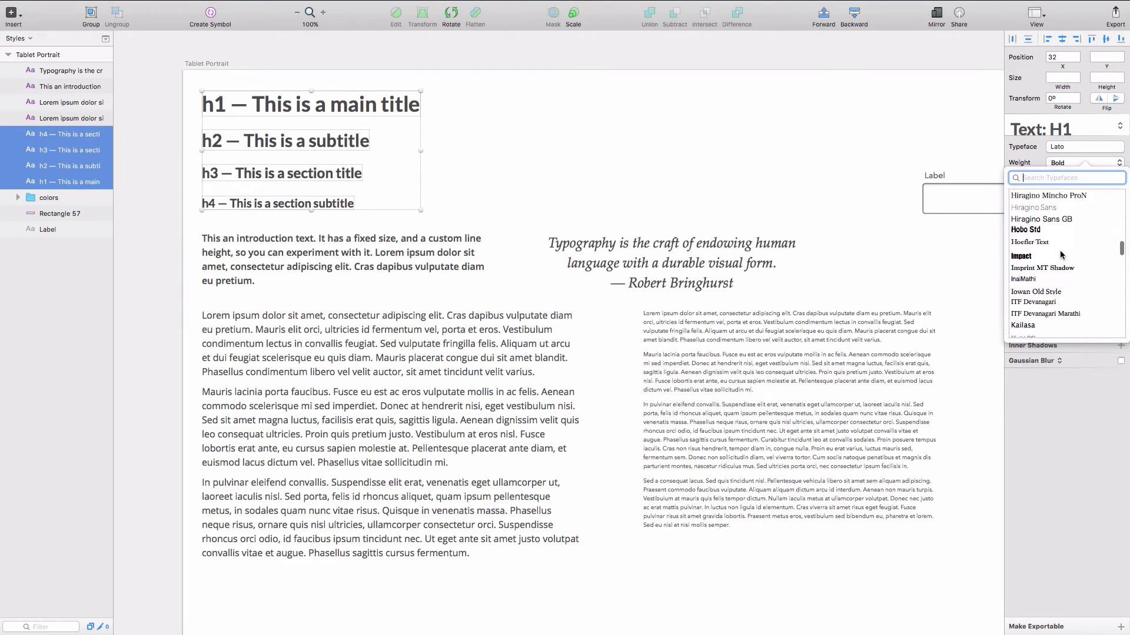
{"action": "scroll", "coordinate": [1061, 254], "scroll_direction": "down", "scroll_amount": 5}
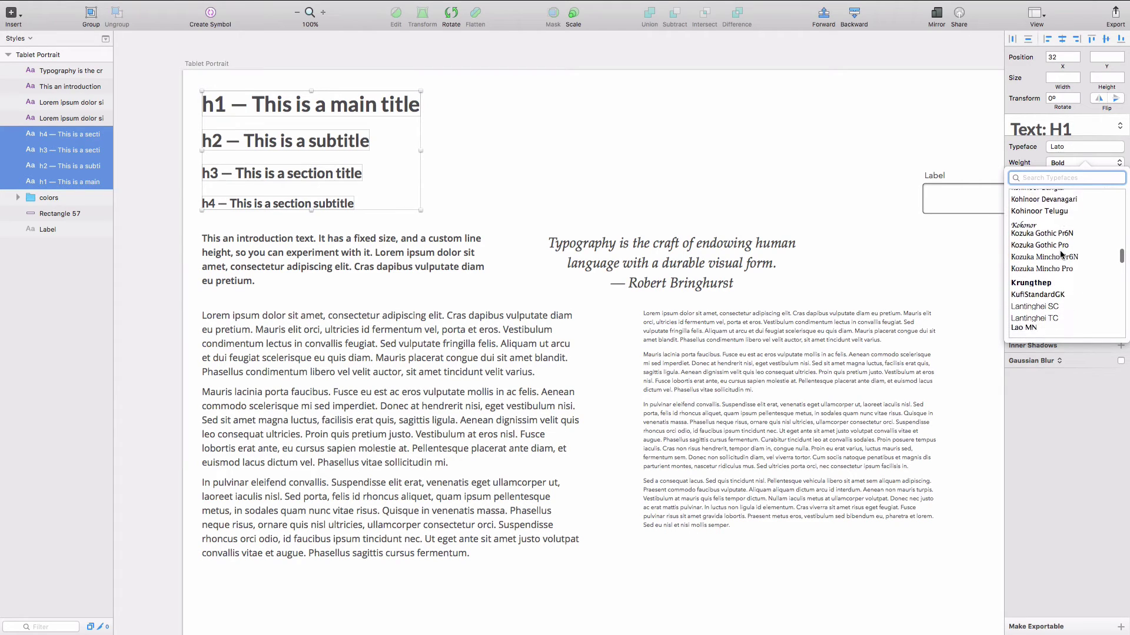
{"action": "scroll", "coordinate": [1081, 268], "scroll_direction": "down", "scroll_amount": 5}
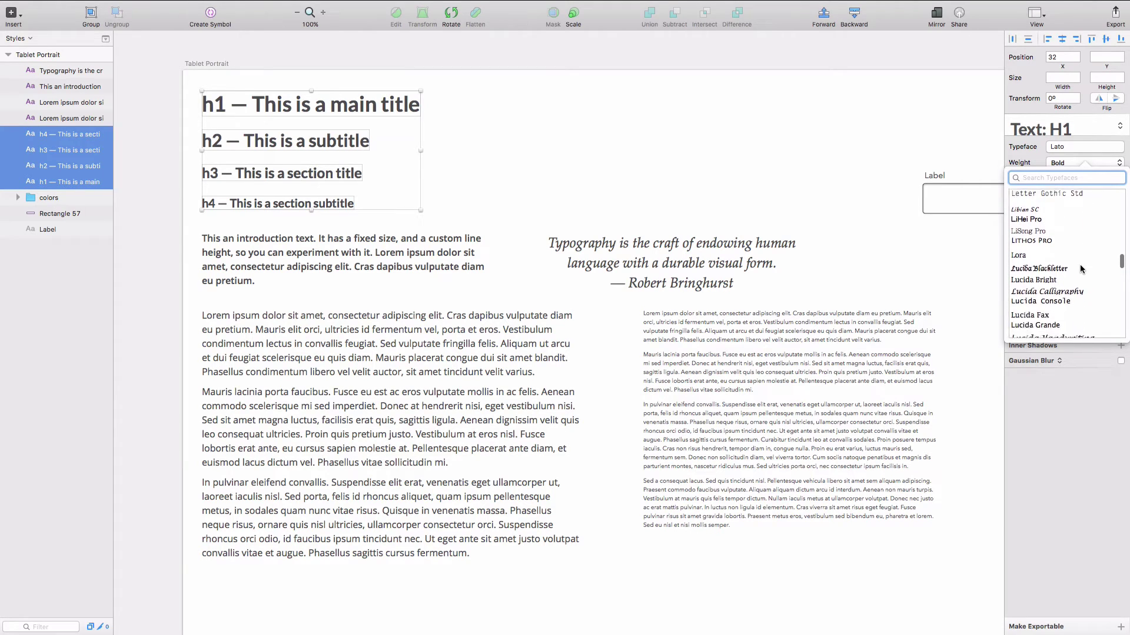
Change the typeface of the four headings h1 to h4 to Raleway.
{"action": "scroll", "coordinate": [1080, 269], "scroll_direction": "down", "scroll_amount": 5}
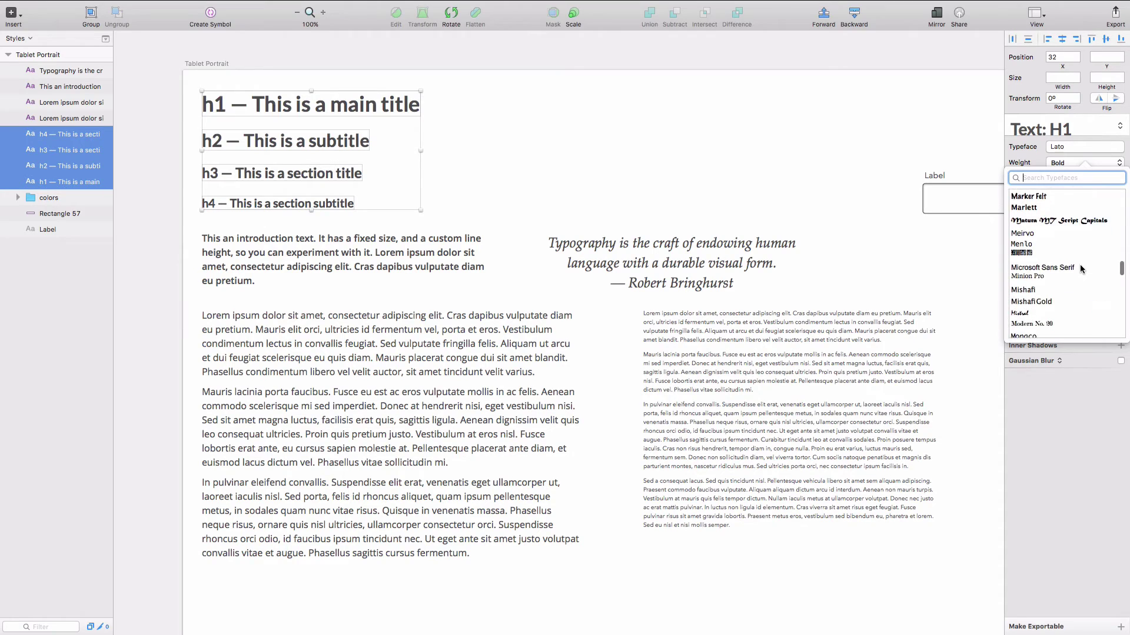
{"action": "scroll", "coordinate": [1081, 269], "scroll_direction": "down", "scroll_amount": 5}
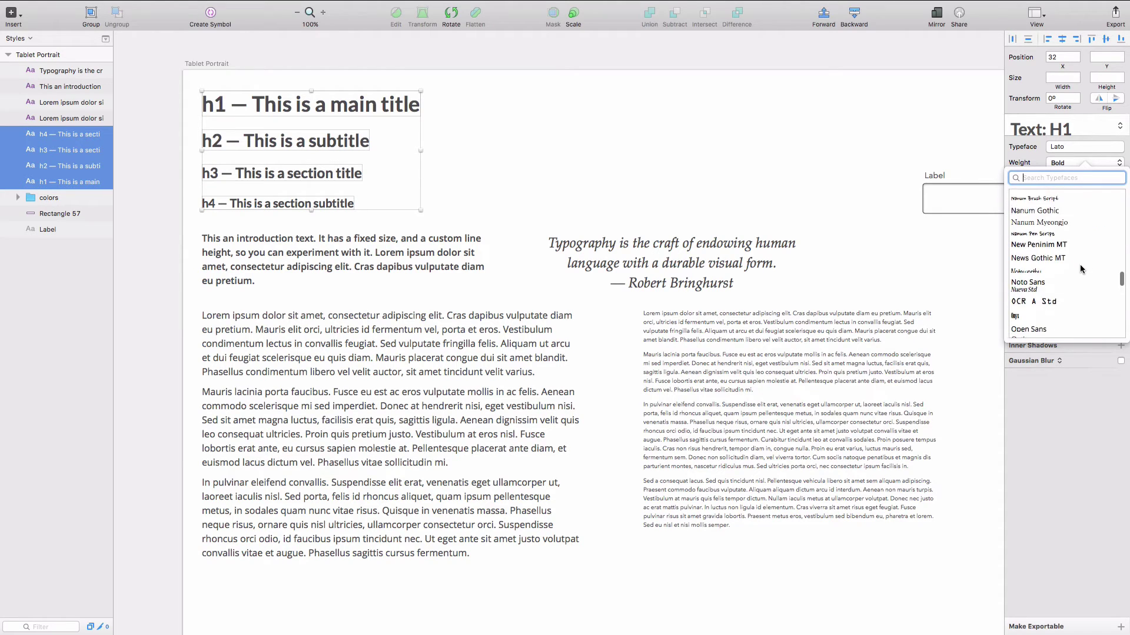
{"action": "scroll", "coordinate": [1081, 269], "scroll_direction": "down", "scroll_amount": 5}
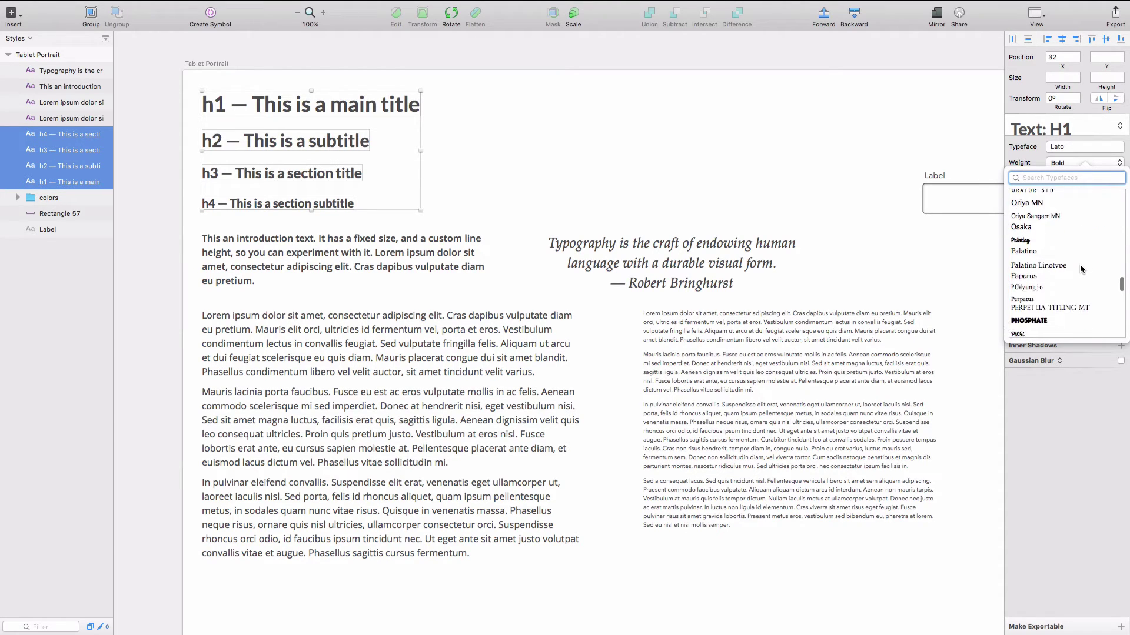
{"action": "scroll", "coordinate": [1081, 269], "scroll_direction": "down", "scroll_amount": 5}
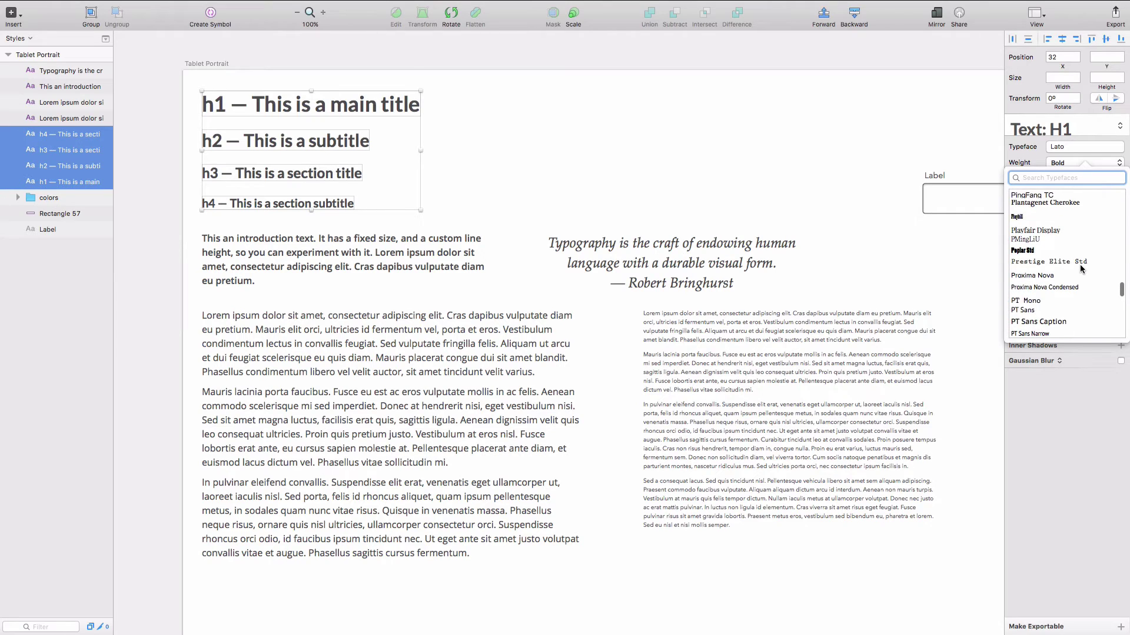
{"action": "scroll", "coordinate": [1079, 263], "scroll_direction": "down", "scroll_amount": 3}
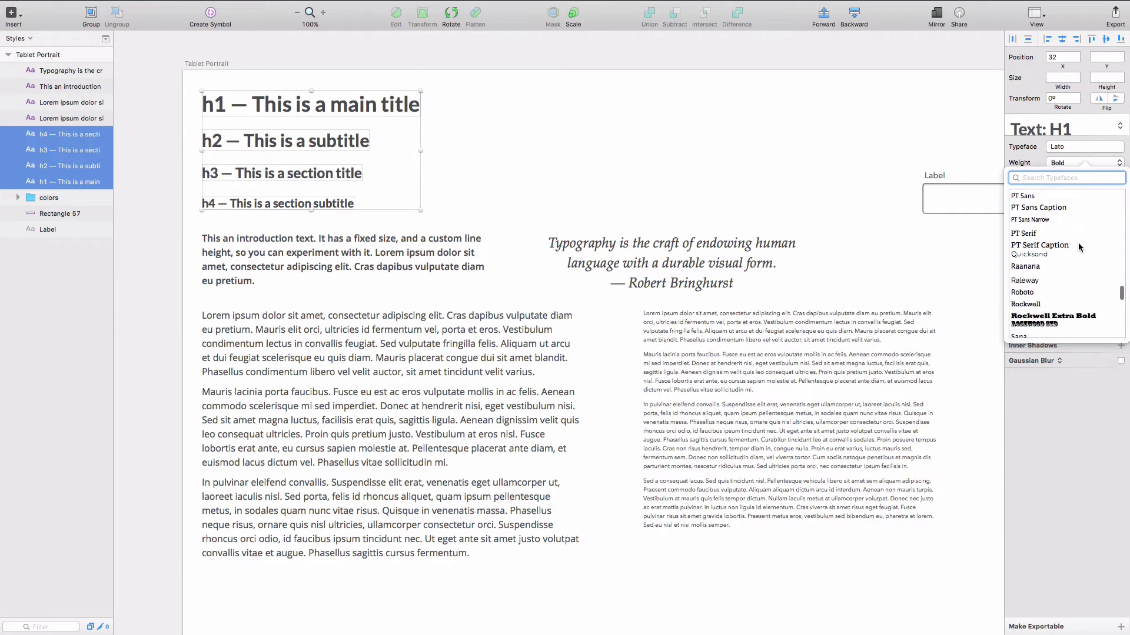
{"action": "scroll", "coordinate": [1078, 242], "scroll_direction": "down", "scroll_amount": 3}
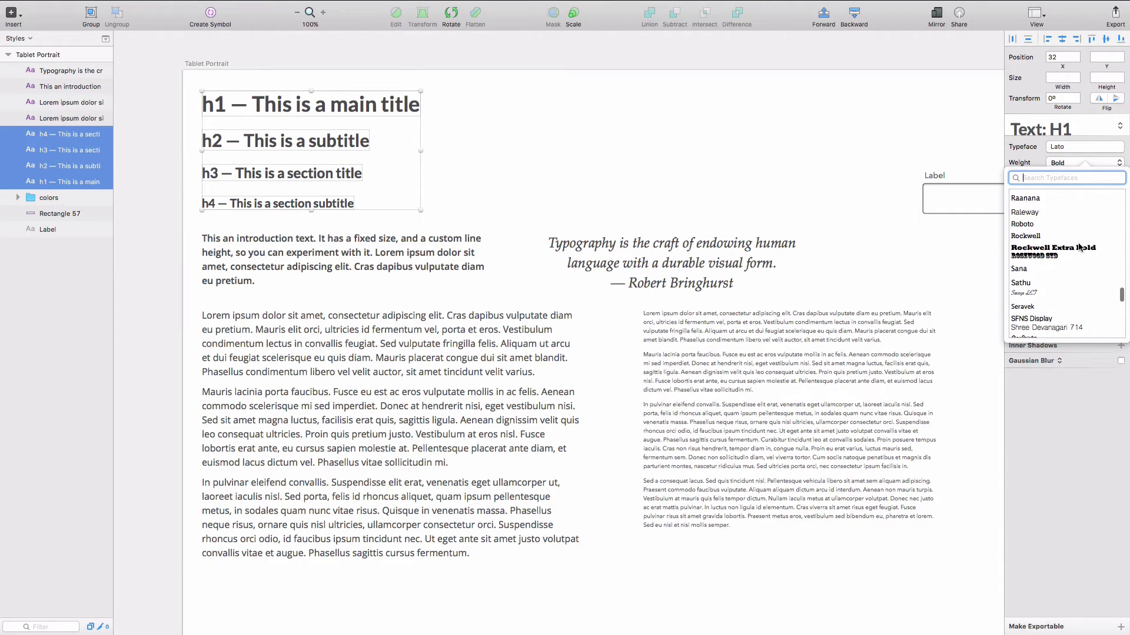
{"action": "left_click", "coordinate": [1052, 212]}
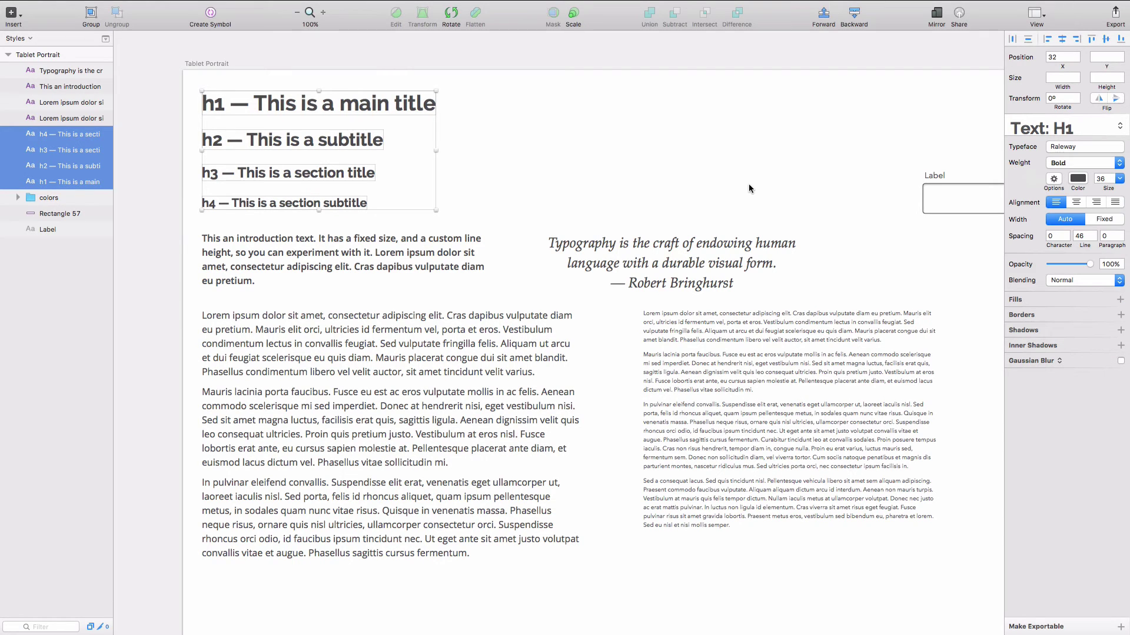
{"action": "left_click", "coordinate": [755, 165]}
Set the line spacing of the h1 main title to 40.
{"action": "left_click", "coordinate": [421, 104]}
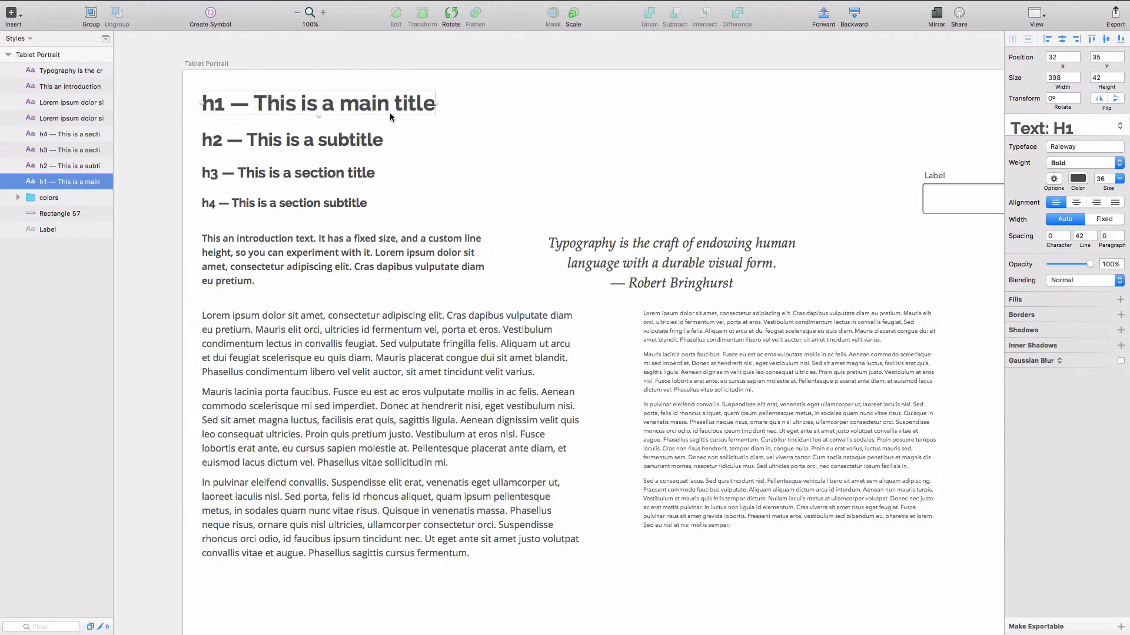
{"action": "left_click", "coordinate": [531, 177]}
{"action": "left_click", "coordinate": [268, 182]}
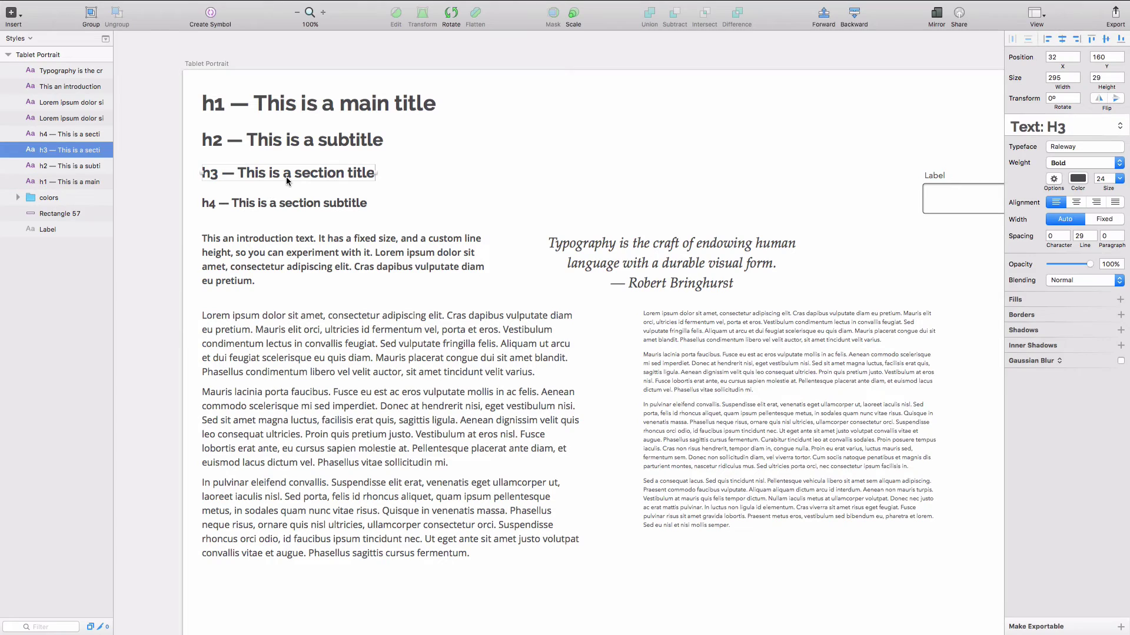
{"action": "left_click", "coordinate": [440, 176]}
{"action": "left_click_drag", "start_coordinate": [438, 211], "coordinate": [538, 115]}
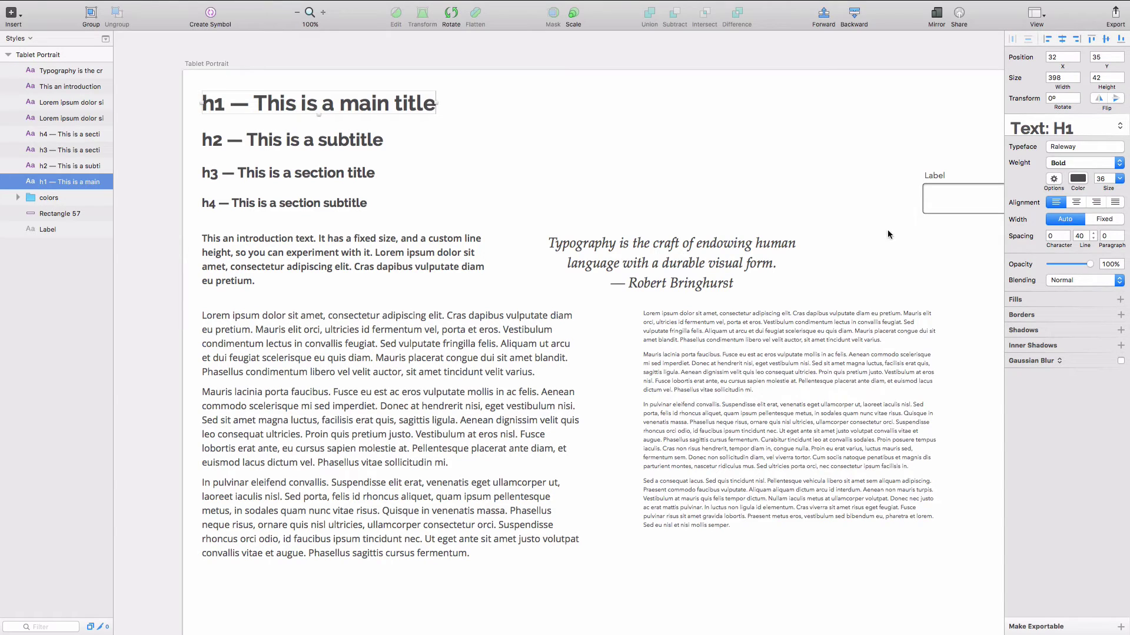
Set the line spacing of the h2 subtitle to 36 and of the h3 section title to 32.
{"action": "left_click", "coordinate": [356, 146]}
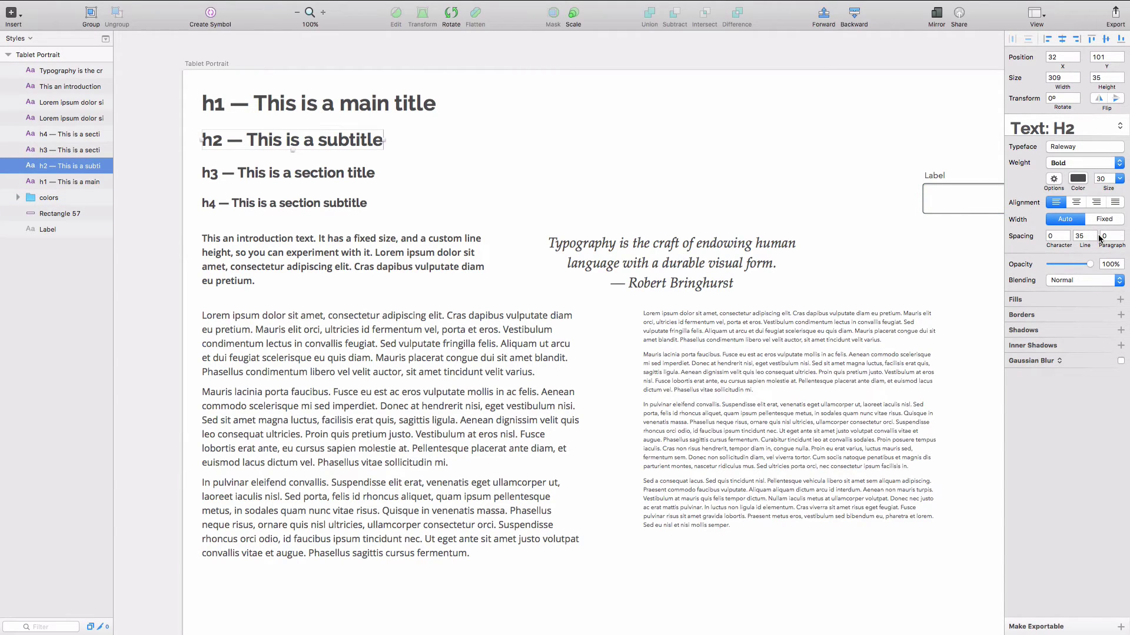
{"action": "left_click", "coordinate": [329, 173]}
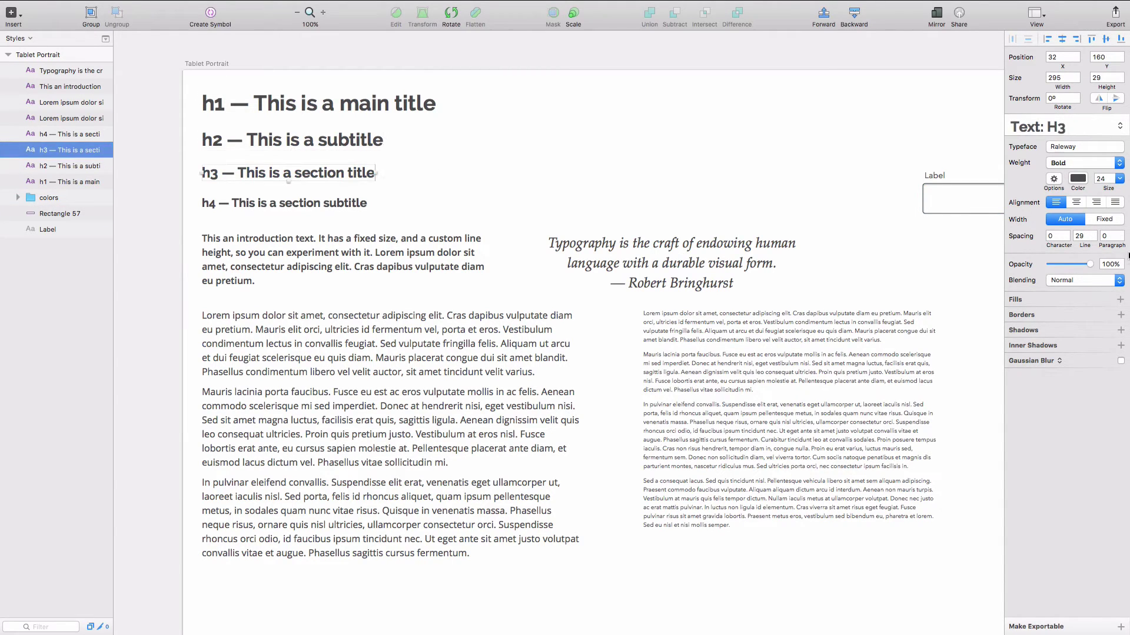
{"action": "left_click", "coordinate": [1095, 235]}
{"action": "left_click", "coordinate": [1095, 235]}
{"action": "left_click", "coordinate": [342, 203]}
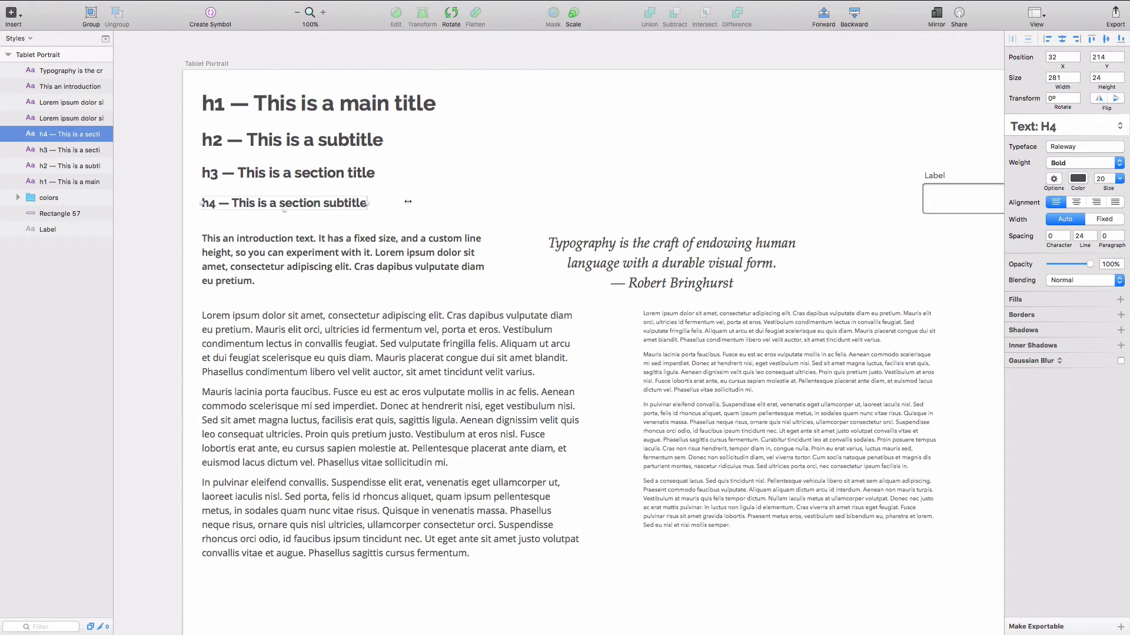
{"action": "left_click", "coordinate": [704, 203]}
Recolour the four headings h1 to h4 with a darker grey from the global colours.
{"action": "scroll", "coordinate": [732, 158], "scroll_direction": "down", "scroll_amount": 2}
{"action": "scroll", "coordinate": [732, 158], "scroll_direction": "right", "scroll_amount": 3}
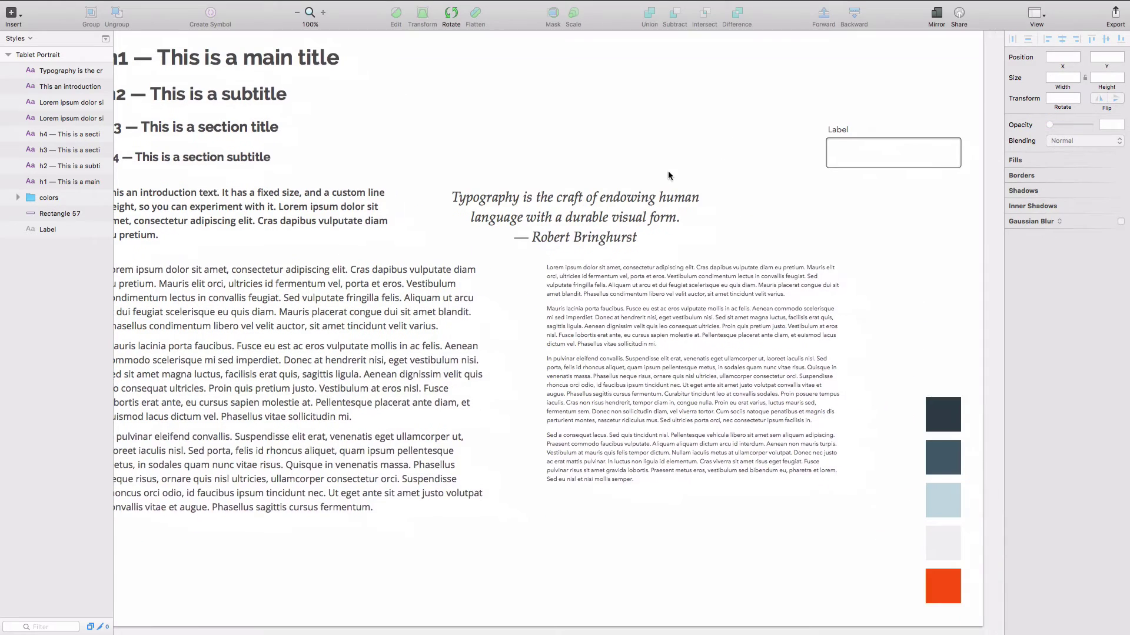
{"action": "scroll", "coordinate": [669, 175], "scroll_direction": "up", "scroll_amount": 3}
{"action": "left_click_drag", "start_coordinate": [470, 255], "coordinate": [229, 115]}
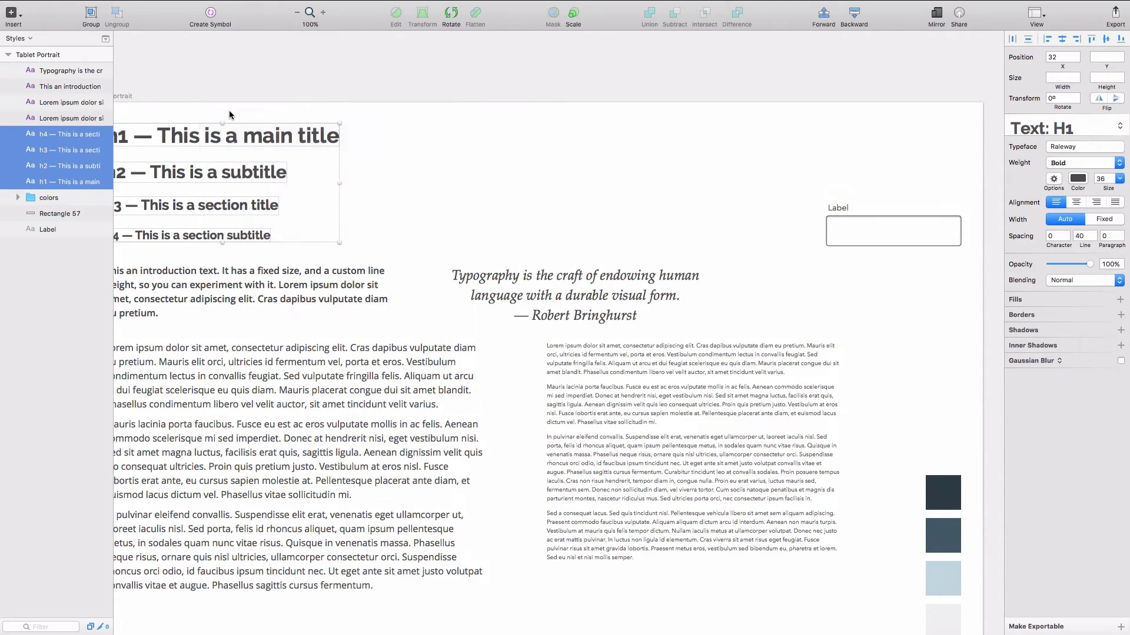
{"action": "left_click", "coordinate": [1077, 178]}
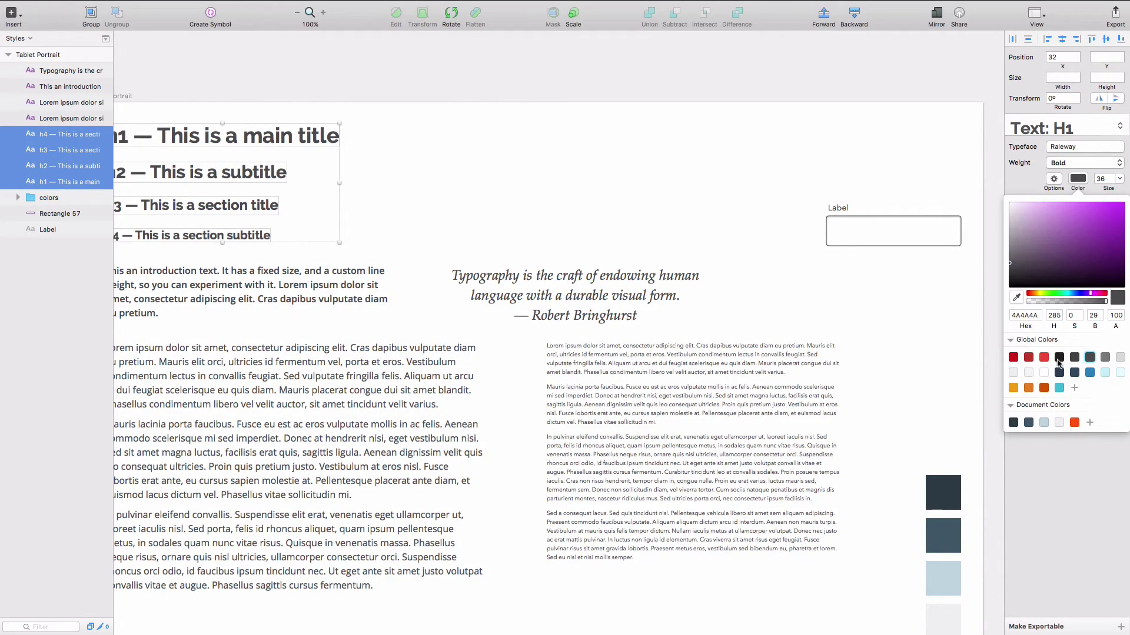
{"action": "left_click", "coordinate": [1058, 360]}
{"action": "scroll", "coordinate": [780, 174], "scroll_direction": "left", "scroll_amount": 3}
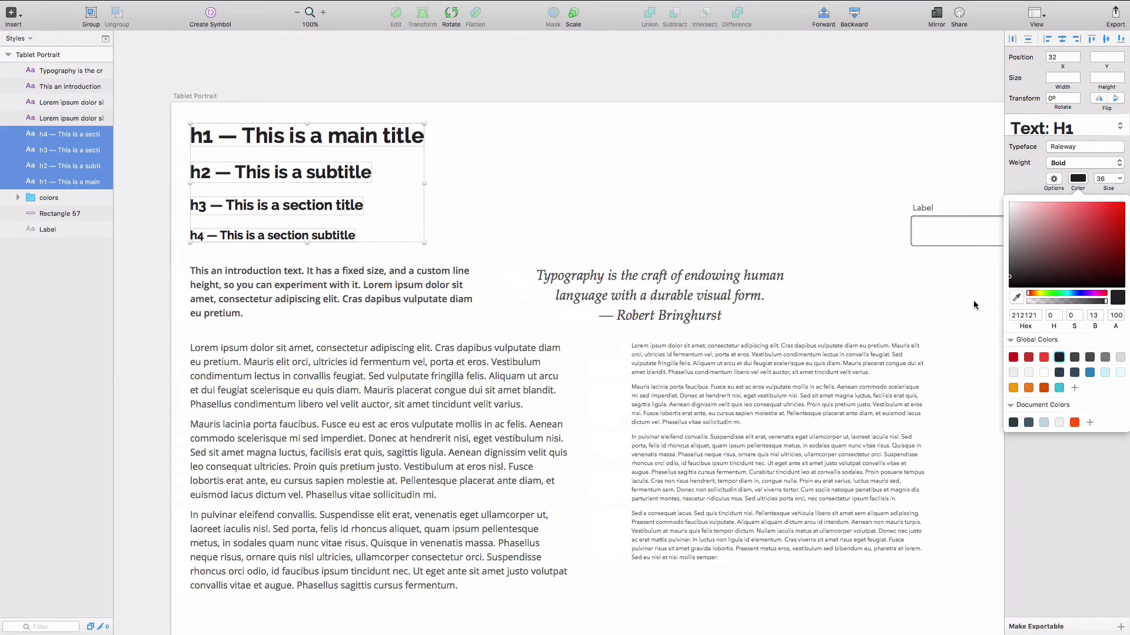
{"action": "left_click", "coordinate": [545, 174]}
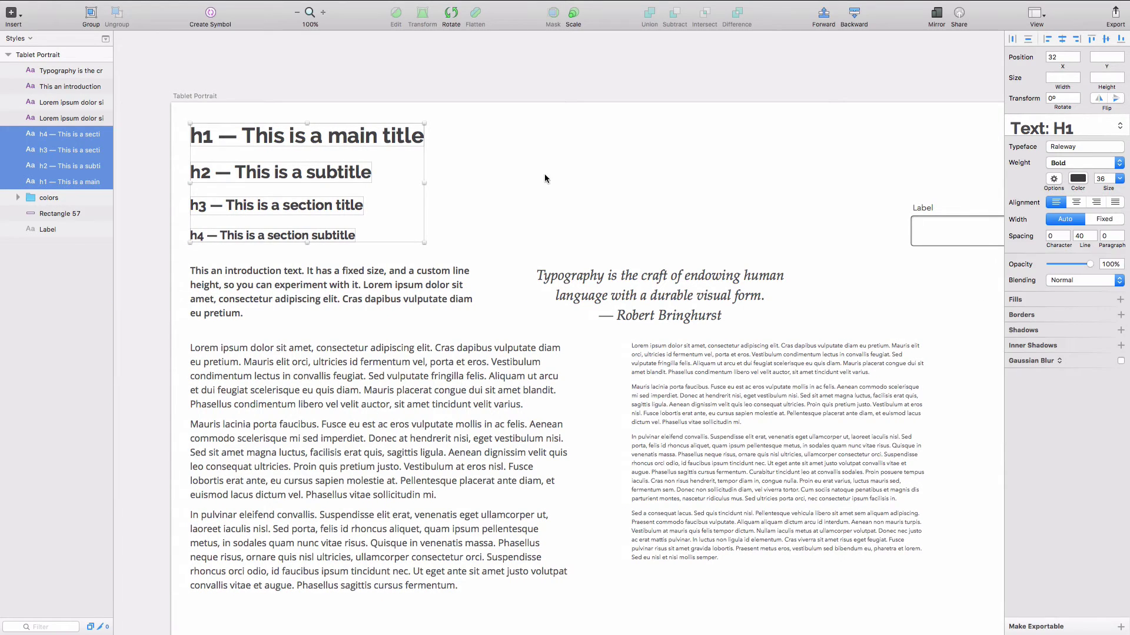
{"action": "left_click", "coordinate": [496, 149]}
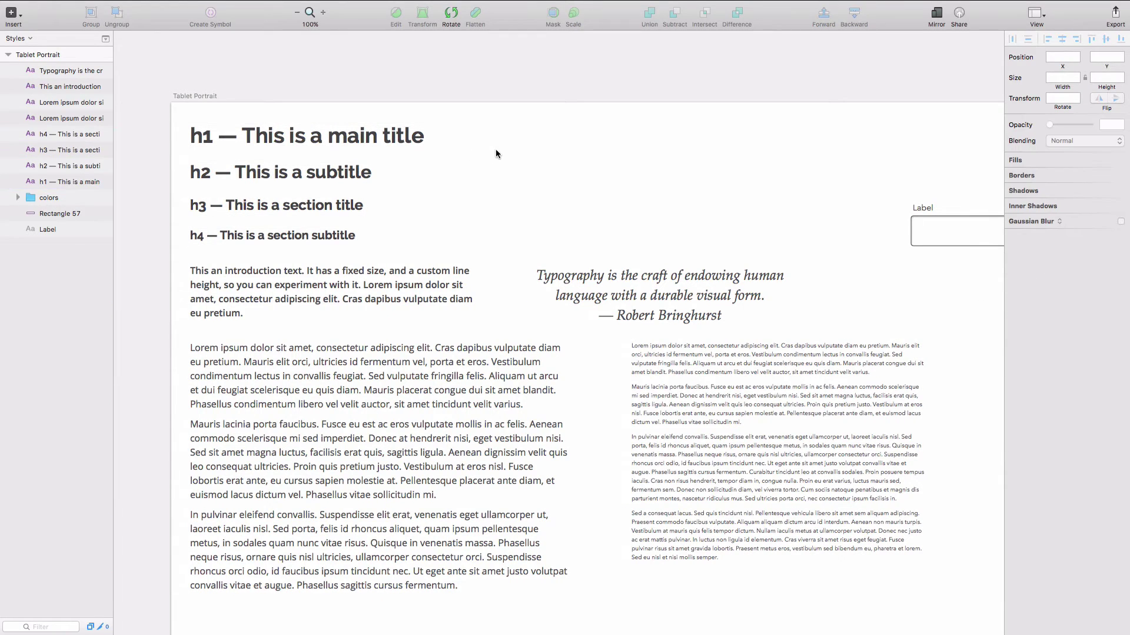
Set the font size of the h1 main title to 48 and adjust its line spacing to suit.
{"action": "left_click", "coordinate": [420, 139]}
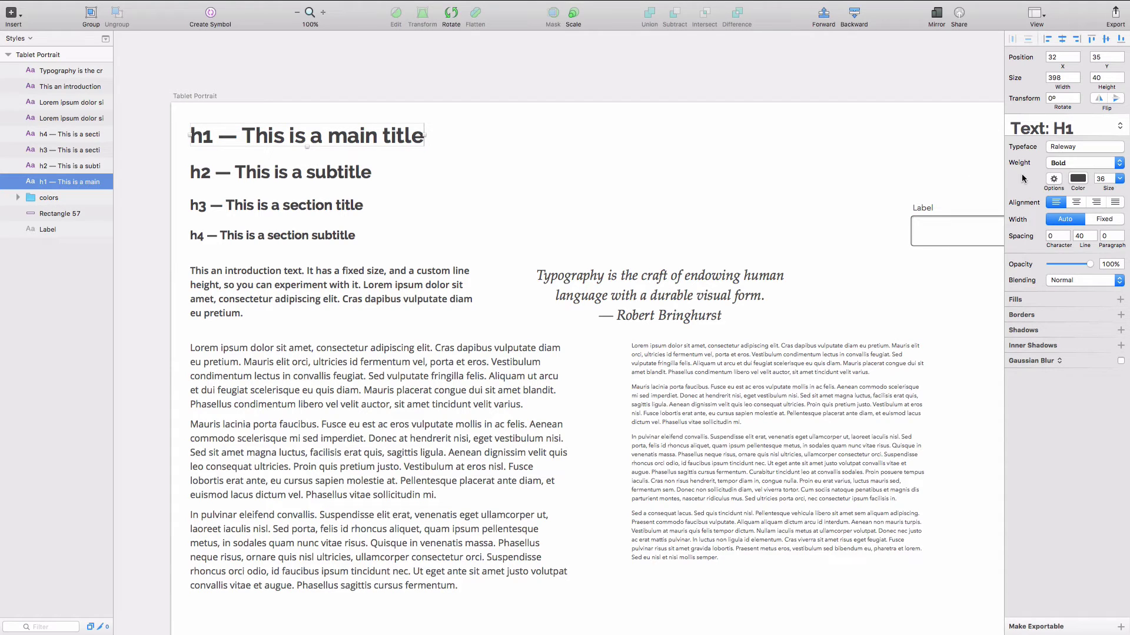
{"action": "left_click", "coordinate": [1107, 178]}
{"action": "key", "text": "Return"}
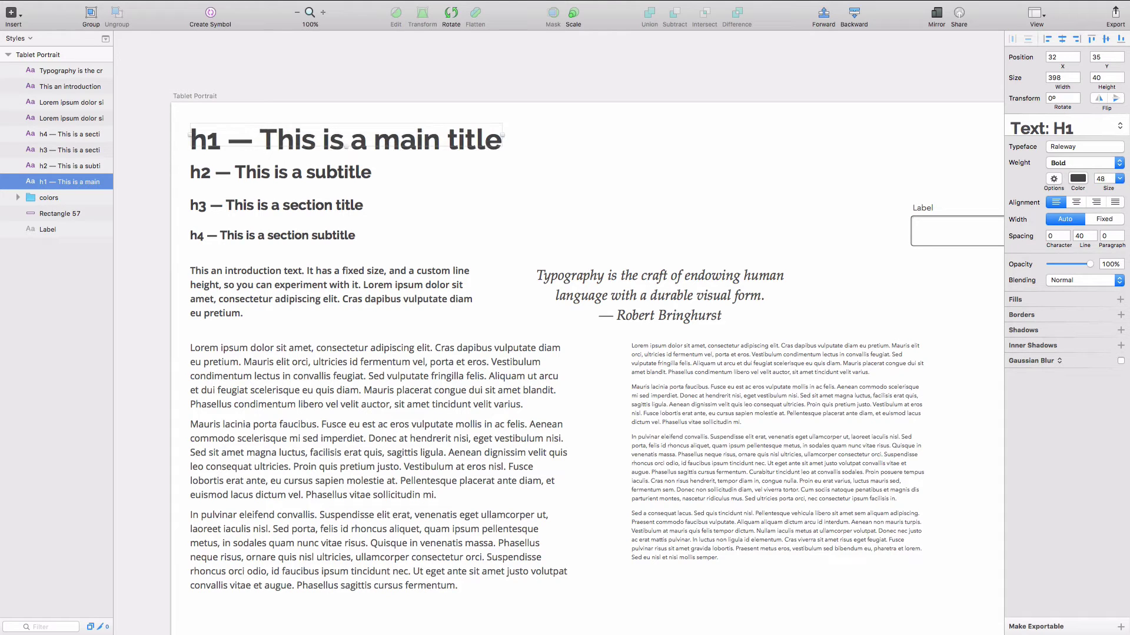
{"action": "left_click", "coordinate": [1083, 237]}
{"action": "left_click", "coordinate": [443, 213]}
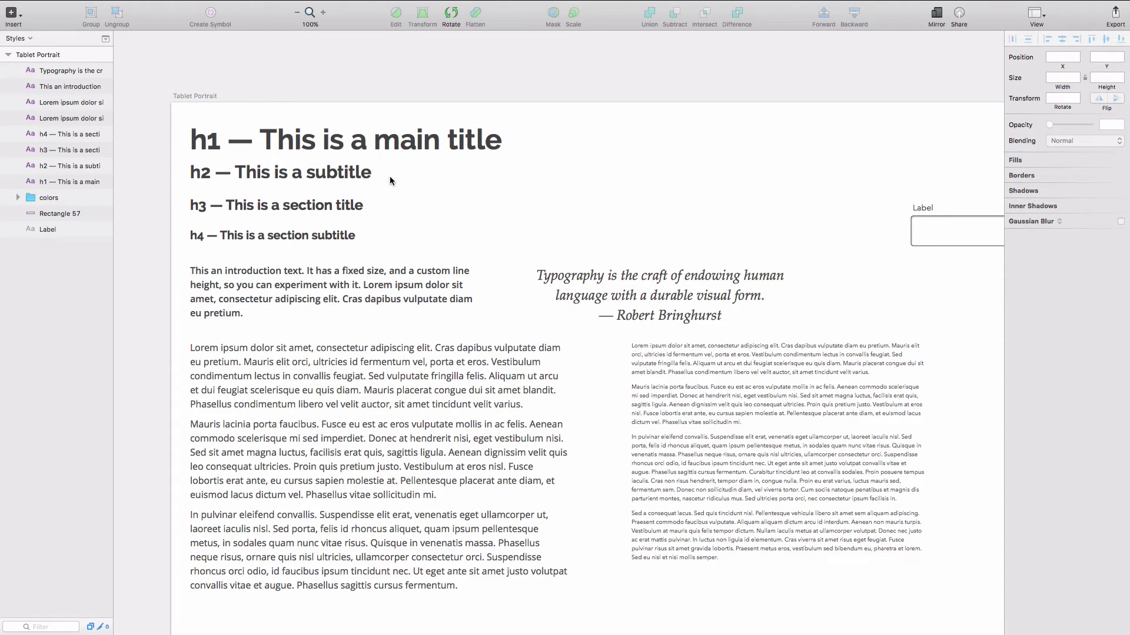
{"action": "left_click", "coordinate": [455, 146]}
{"action": "left_click", "coordinate": [585, 140]}
Set the font size of the h2 subtitle to 36 and its line spacing to 40.
{"action": "left_click", "coordinate": [349, 175]}
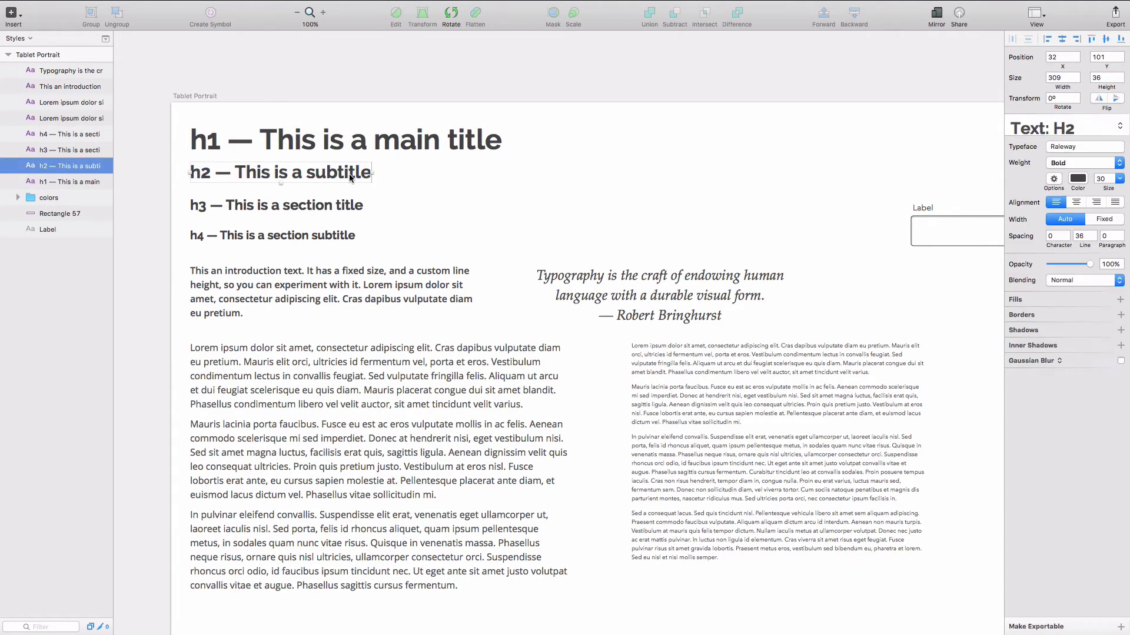
{"action": "left_click", "coordinate": [1108, 179]}
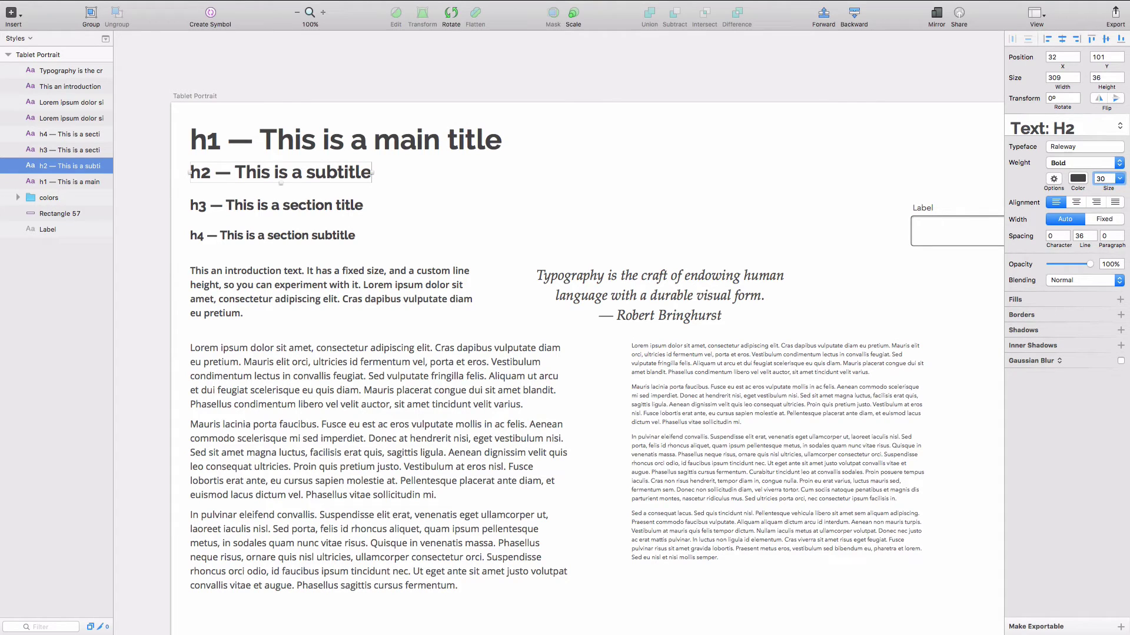
{"action": "type", "text": "36"}
{"action": "key", "text": "Return"}
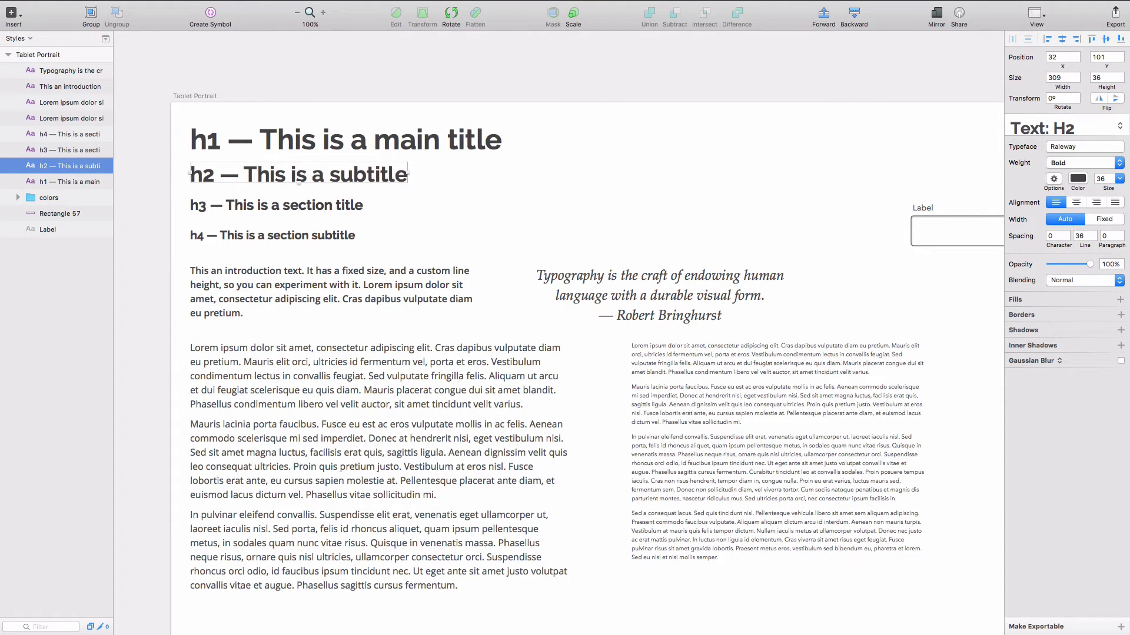
{"action": "left_click", "coordinate": [1084, 235]}
{"action": "type", "text": "40"}
{"action": "left_click", "coordinate": [678, 176]}
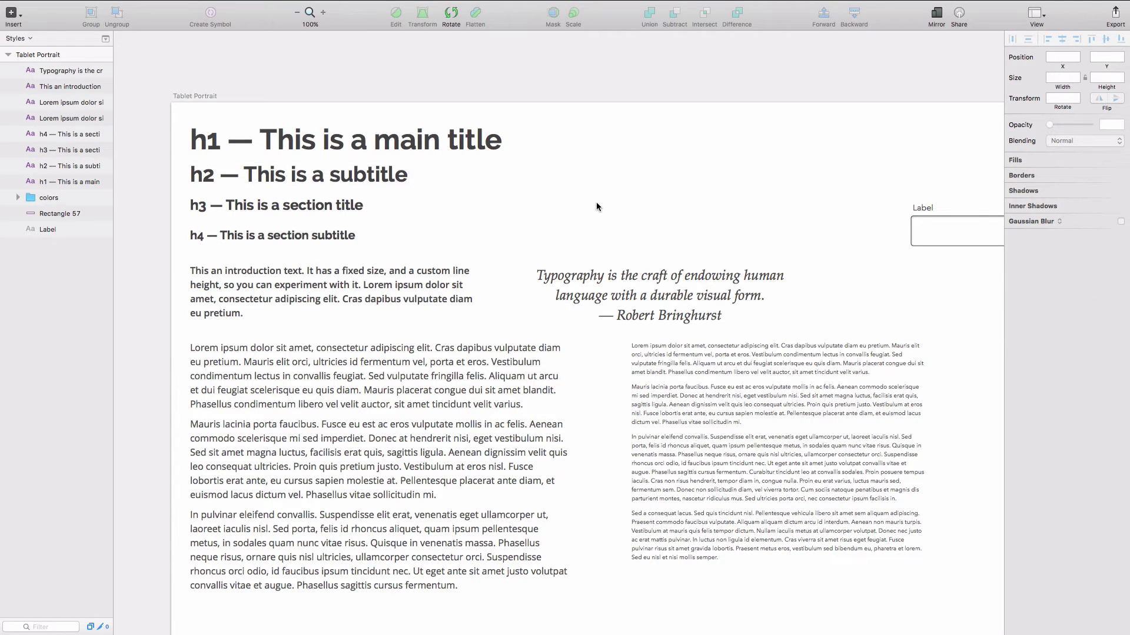
Set the font size of the h3 section title to 32 and raise its line spacing by 4.
{"action": "left_click", "coordinate": [323, 215]}
{"action": "left_click", "coordinate": [1107, 179]}
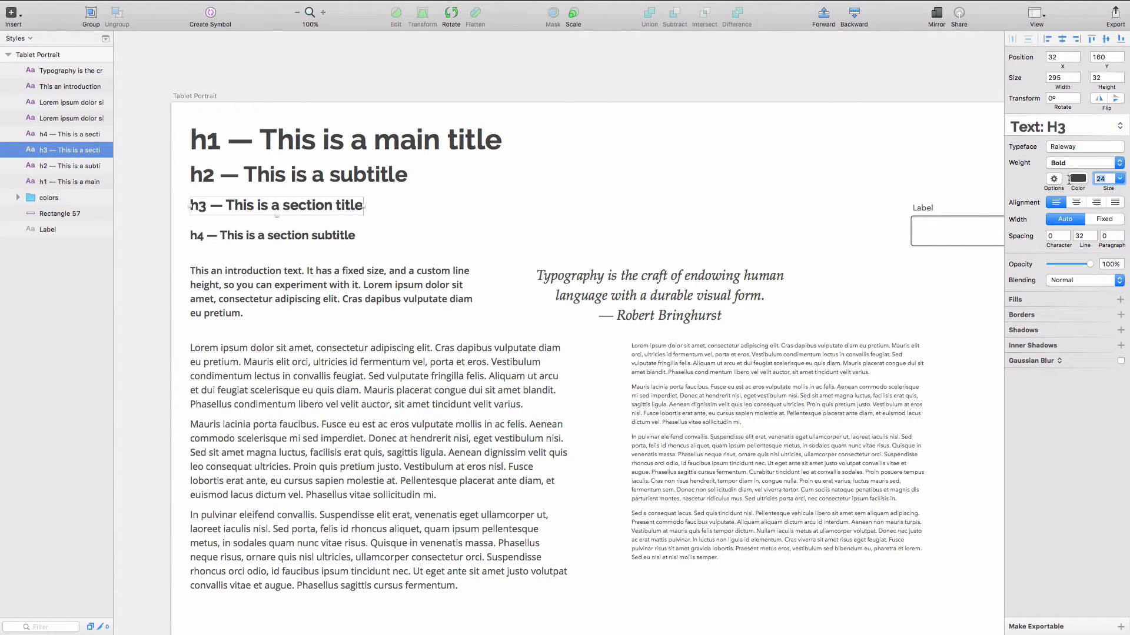
{"action": "type", "text": "32"}
{"action": "key", "text": "Return"}
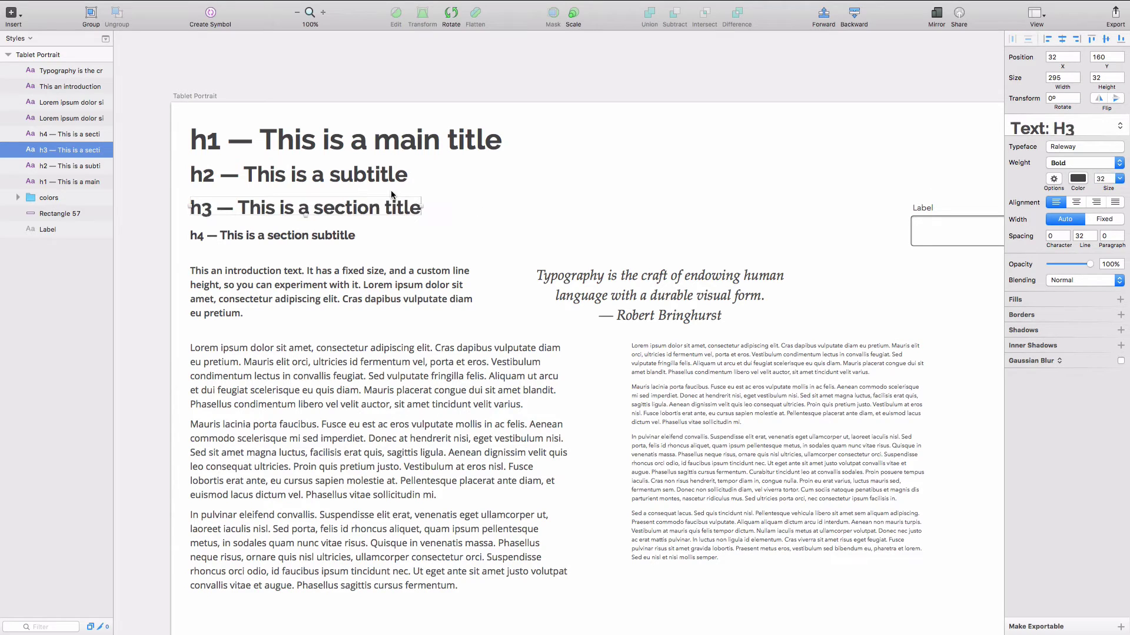
{"action": "left_click", "coordinate": [388, 176]}
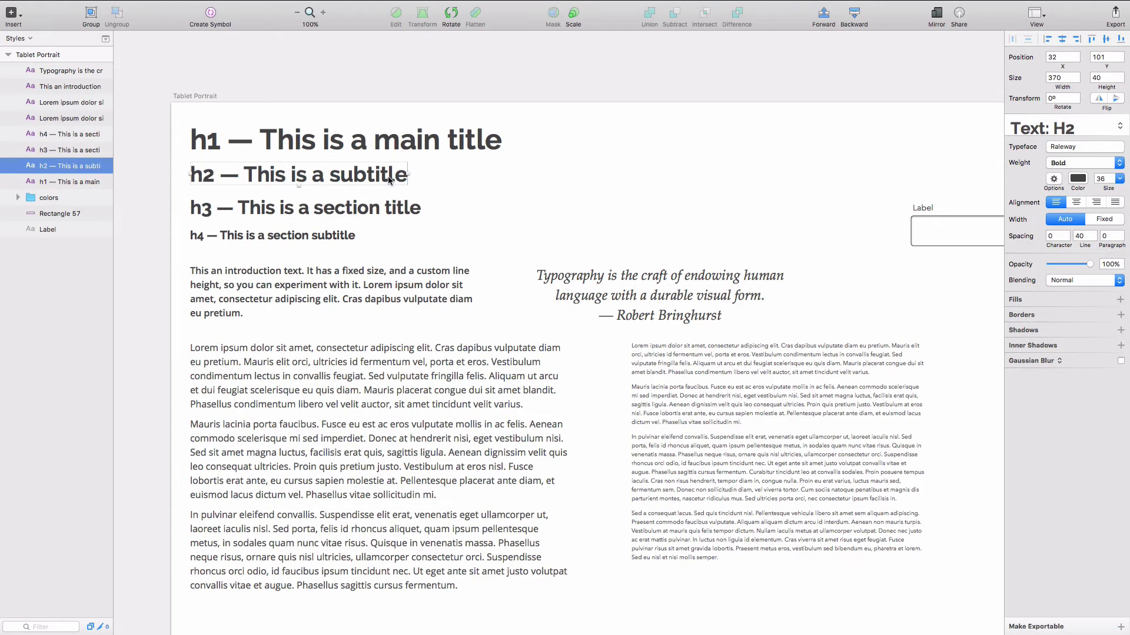
{"action": "left_click", "coordinate": [393, 206]}
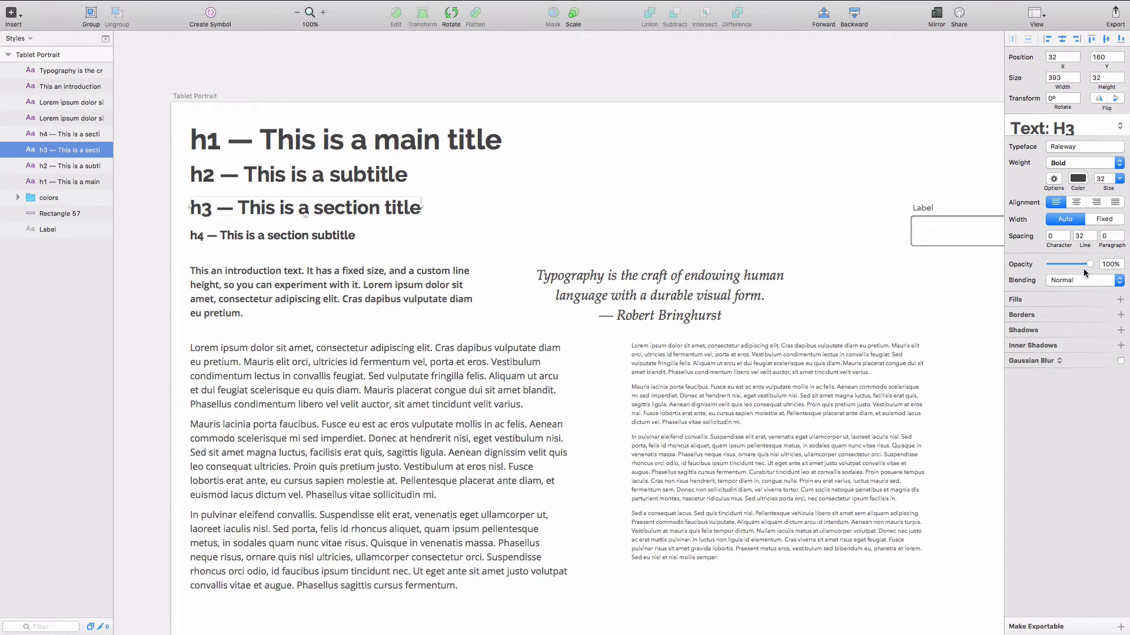
{"action": "left_click", "coordinate": [1087, 236]}
{"action": "key", "text": "Up"}
{"action": "key", "text": "Up"}
{"action": "key", "text": "Up"}
{"action": "key", "text": "Up"}
Set the font size of the h4 section subtitle to 24 and its line spacing to 32.
{"action": "left_click", "coordinate": [301, 235]}
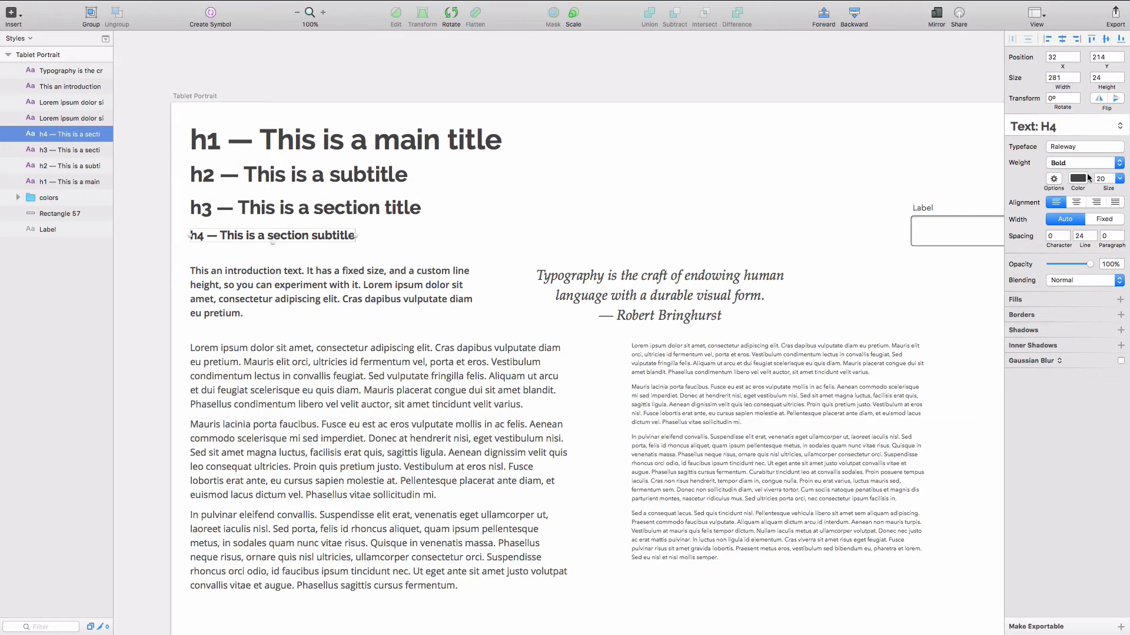
{"action": "left_click", "coordinate": [1110, 178]}
{"action": "type", "text": "4"}
{"action": "key", "text": "Return"}
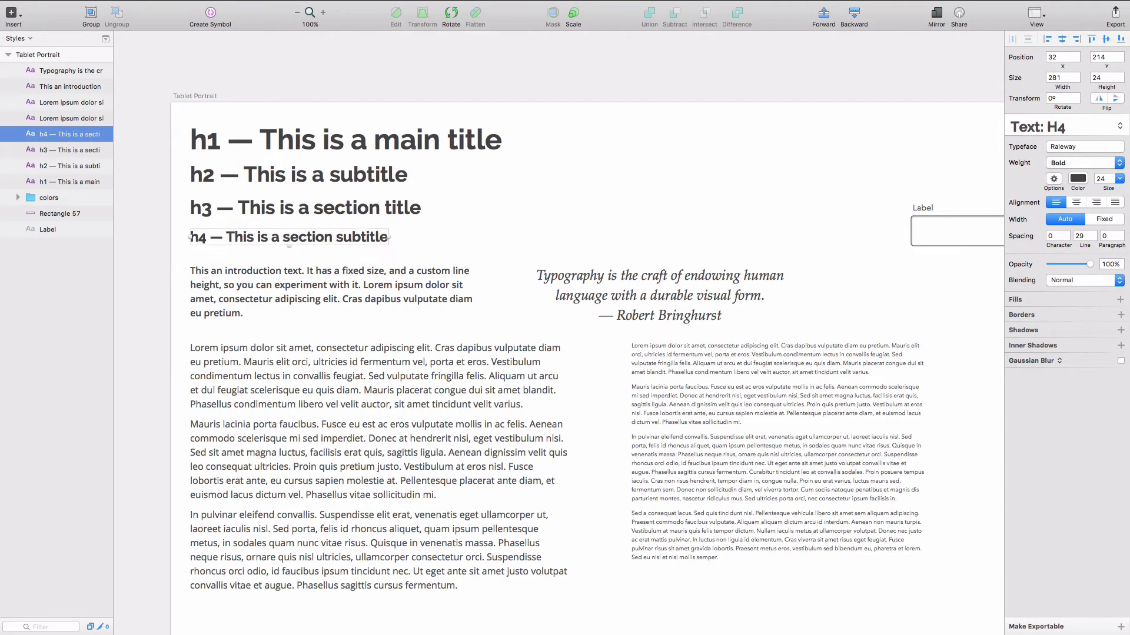
{"action": "left_click", "coordinate": [1084, 237]}
{"action": "type", "text": "32"}
{"action": "left_click", "coordinate": [785, 172]}
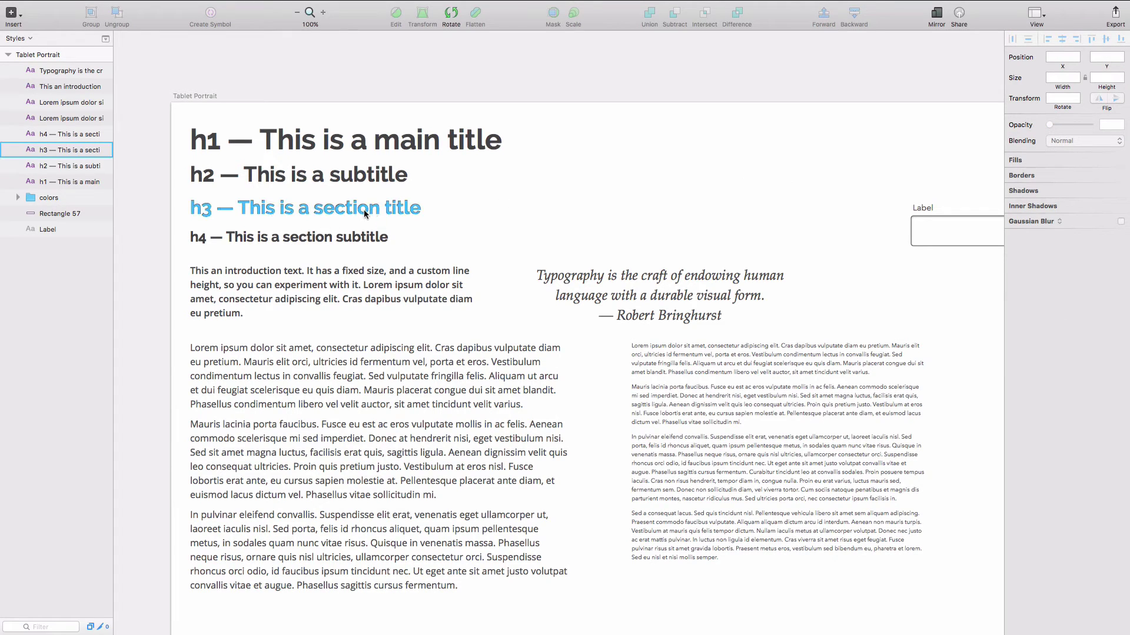
Move the centred italic quote up beside the headings, to about X 532 and Y 155.
{"action": "scroll", "coordinate": [548, 231], "scroll_direction": "down", "scroll_amount": 5}
{"action": "left_click", "coordinate": [548, 229]}
{"action": "scroll", "coordinate": [895, 141], "scroll_direction": "right", "scroll_amount": 2}
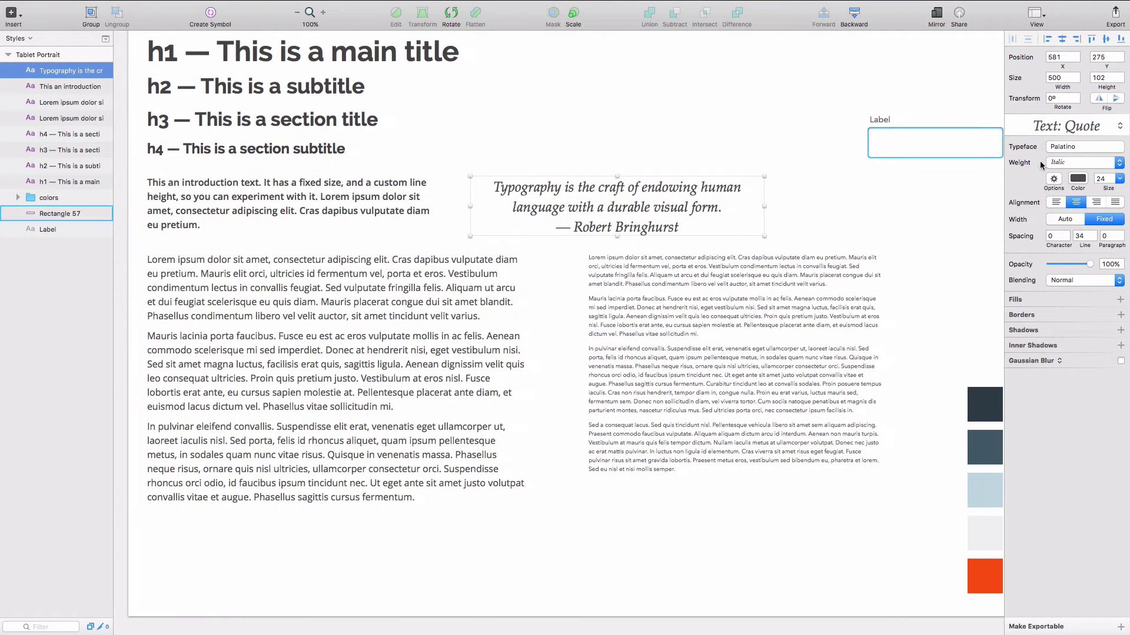
{"action": "scroll", "coordinate": [662, 129], "scroll_direction": "right", "scroll_amount": 2}
{"action": "left_click_drag", "start_coordinate": [576, 193], "coordinate": [548, 123]}
{"action": "scroll", "coordinate": [898, 267], "scroll_direction": "down", "scroll_amount": 1}
{"action": "scroll", "coordinate": [898, 267], "scroll_direction": "right", "scroll_amount": 1}
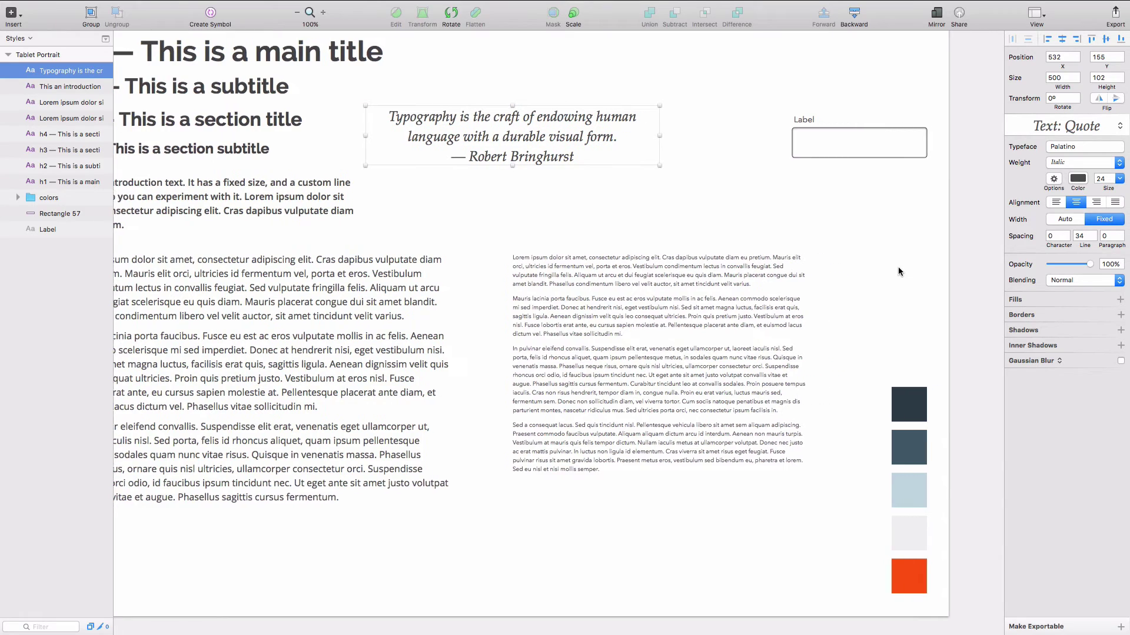
Change the typeface of the small text paragraphs beside the body text to Open Sans.
{"action": "left_click", "coordinate": [729, 320]}
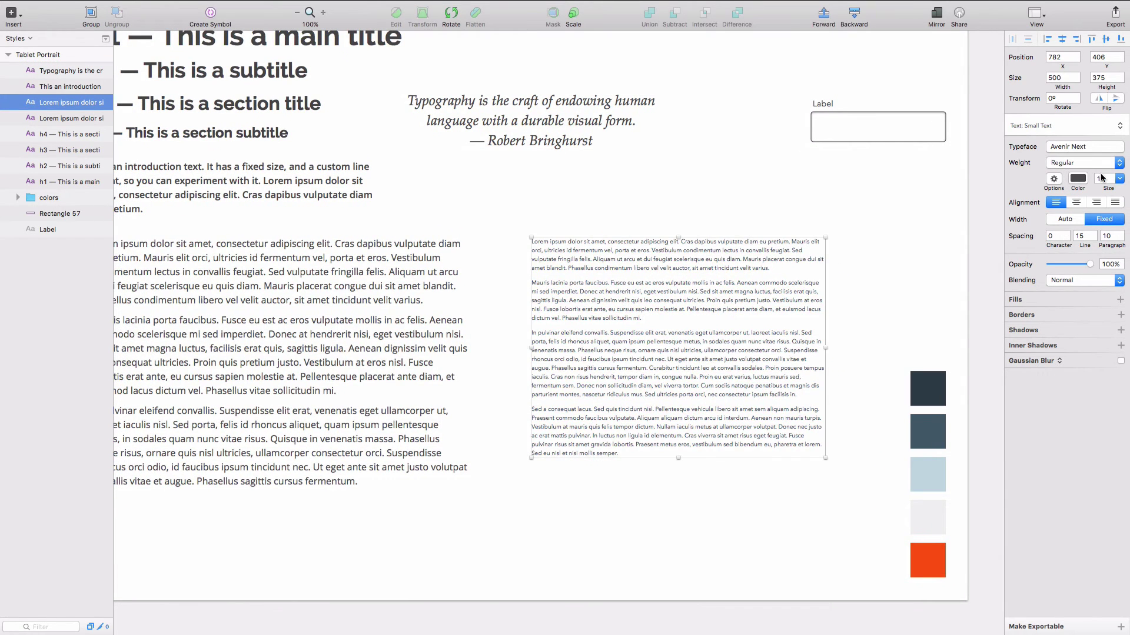
{"action": "left_click", "coordinate": [1097, 151]}
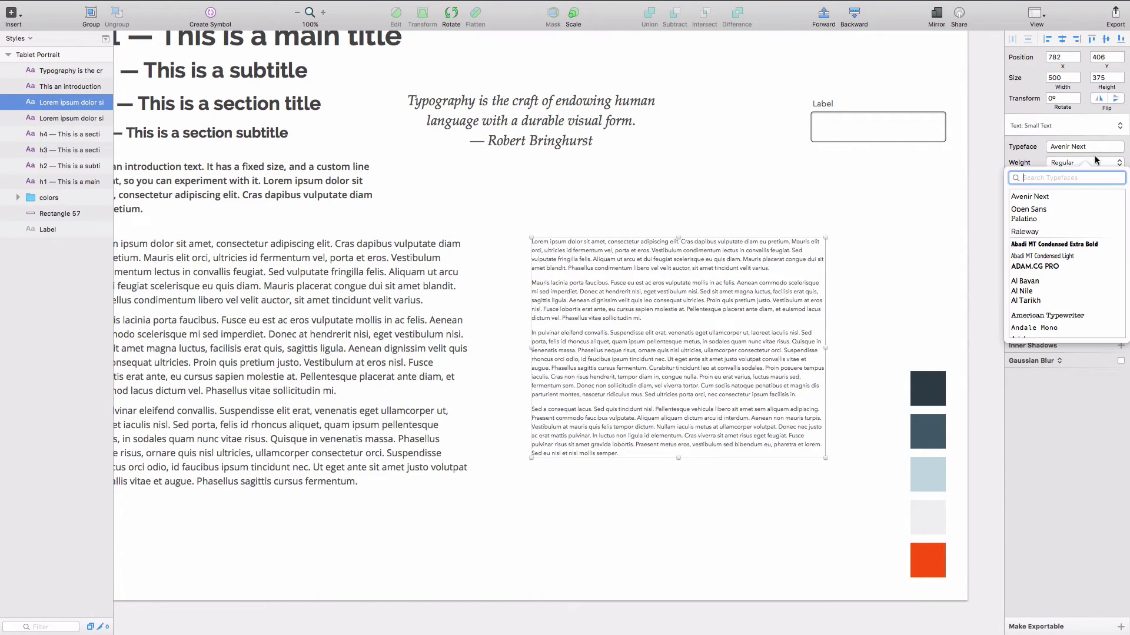
{"action": "left_click", "coordinate": [1064, 209]}
{"action": "left_click", "coordinate": [833, 208]}
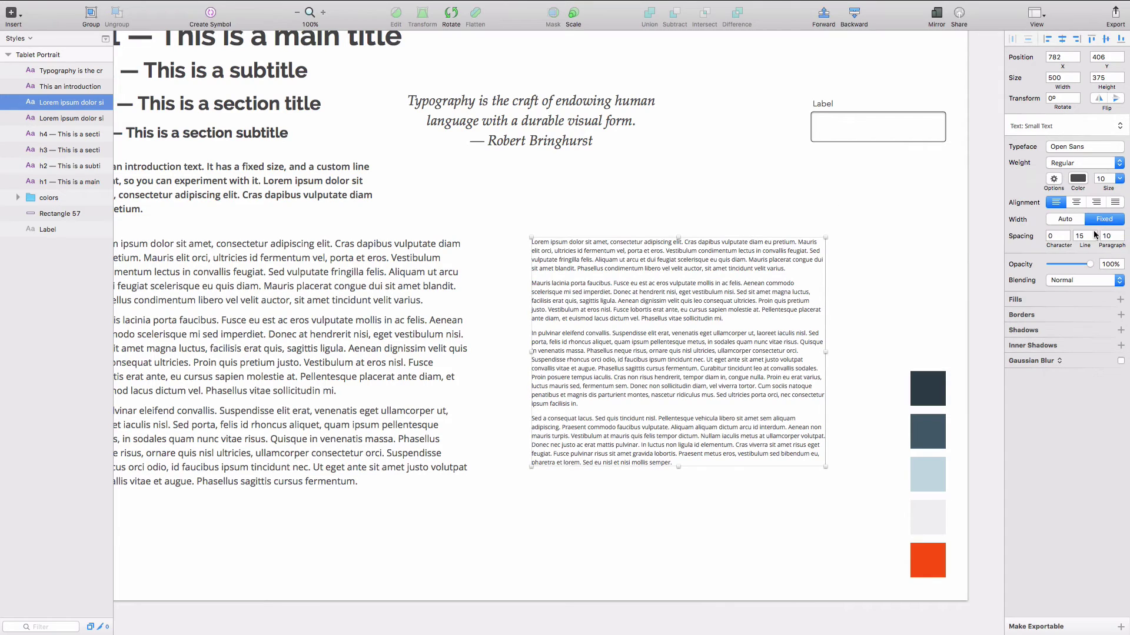
Set the small text's font size to 12 and its line spacing to 16.
{"action": "left_click", "coordinate": [1111, 179]}
{"action": "key", "text": "BackSpace"}
{"action": "type", "text": "2"}
{"action": "key", "text": "Return"}
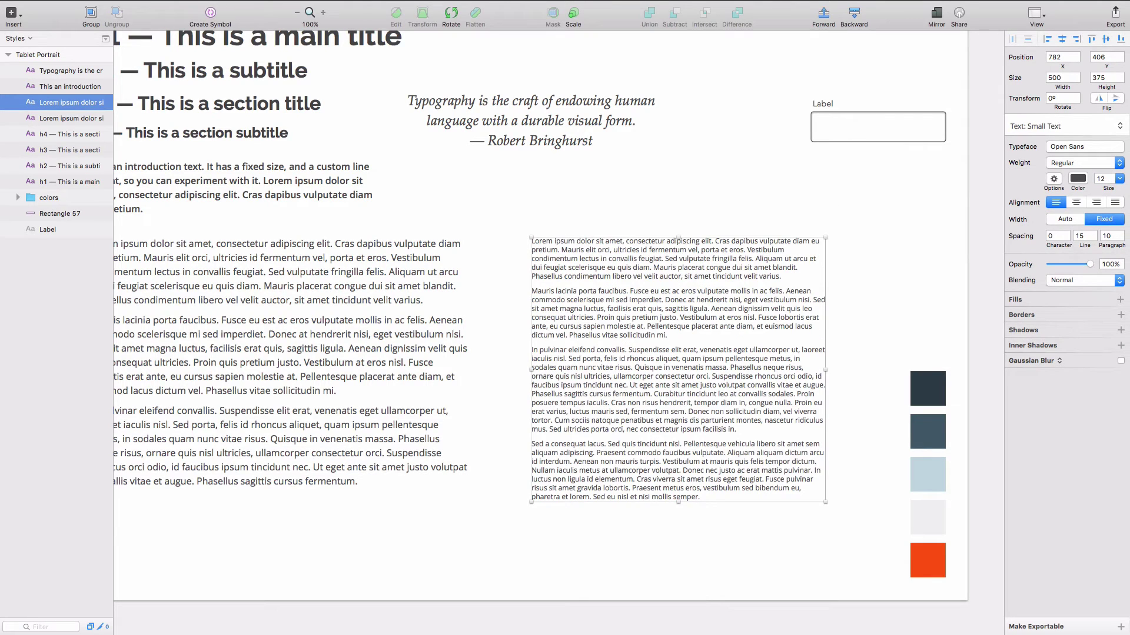
{"action": "left_click", "coordinate": [1085, 235]}
{"action": "key", "text": "Up"}
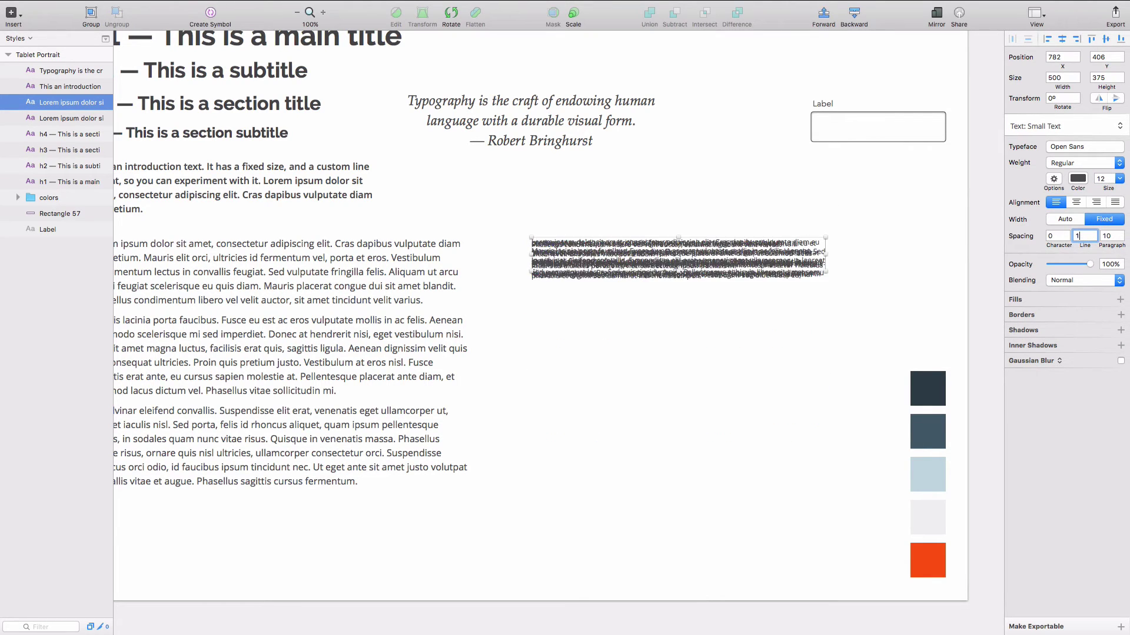
{"action": "key", "text": "Return"}
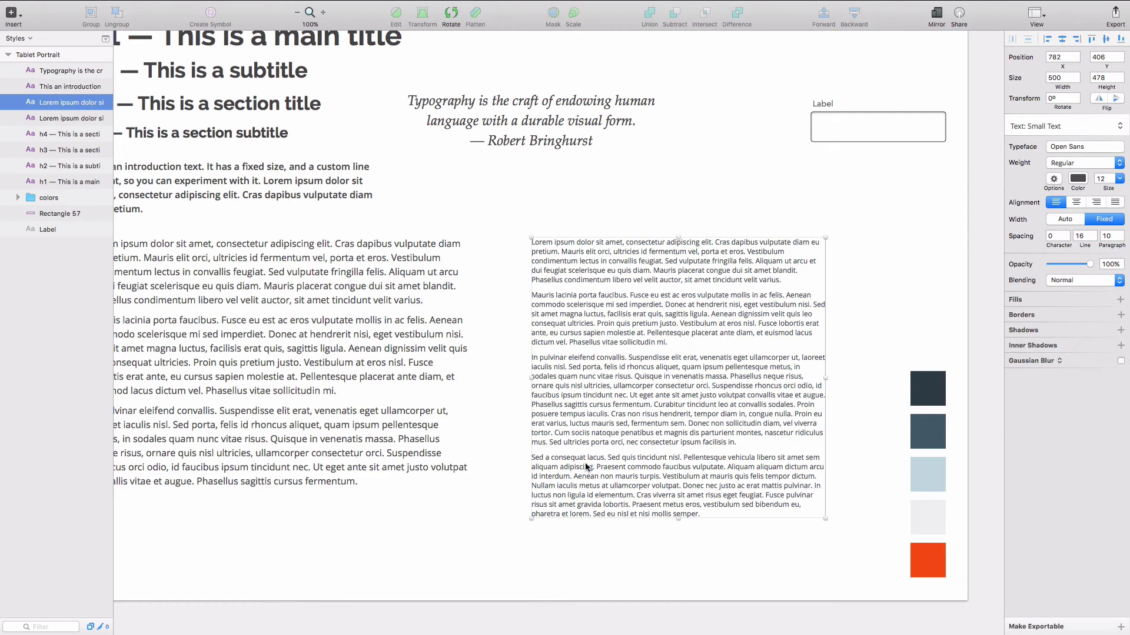
Compare the body and small text paragraphs on the artboard and check the body text's type settings.
{"action": "scroll", "coordinate": [587, 468], "scroll_direction": "down", "scroll_amount": 2}
{"action": "scroll", "coordinate": [585, 463], "scroll_direction": "left", "scroll_amount": 3}
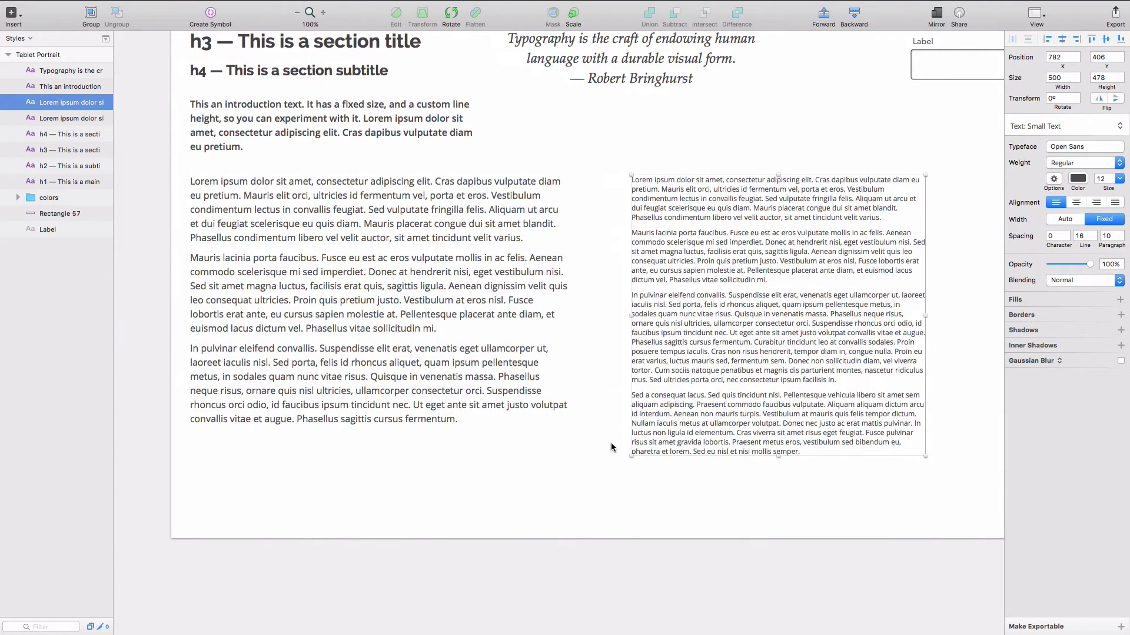
{"action": "scroll", "coordinate": [658, 434], "scroll_direction": "up", "scroll_amount": 2}
{"action": "scroll", "coordinate": [658, 434], "scroll_direction": "right", "scroll_amount": 3}
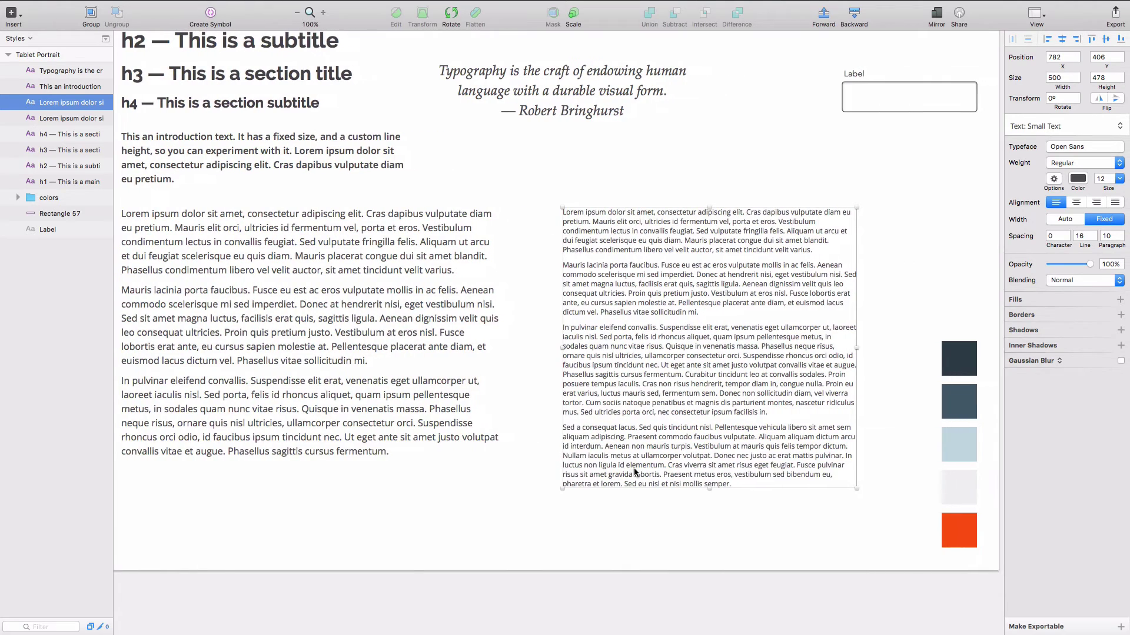
{"action": "scroll", "coordinate": [535, 475], "scroll_direction": "down", "scroll_amount": 2}
{"action": "scroll", "coordinate": [536, 474], "scroll_direction": "left", "scroll_amount": 2}
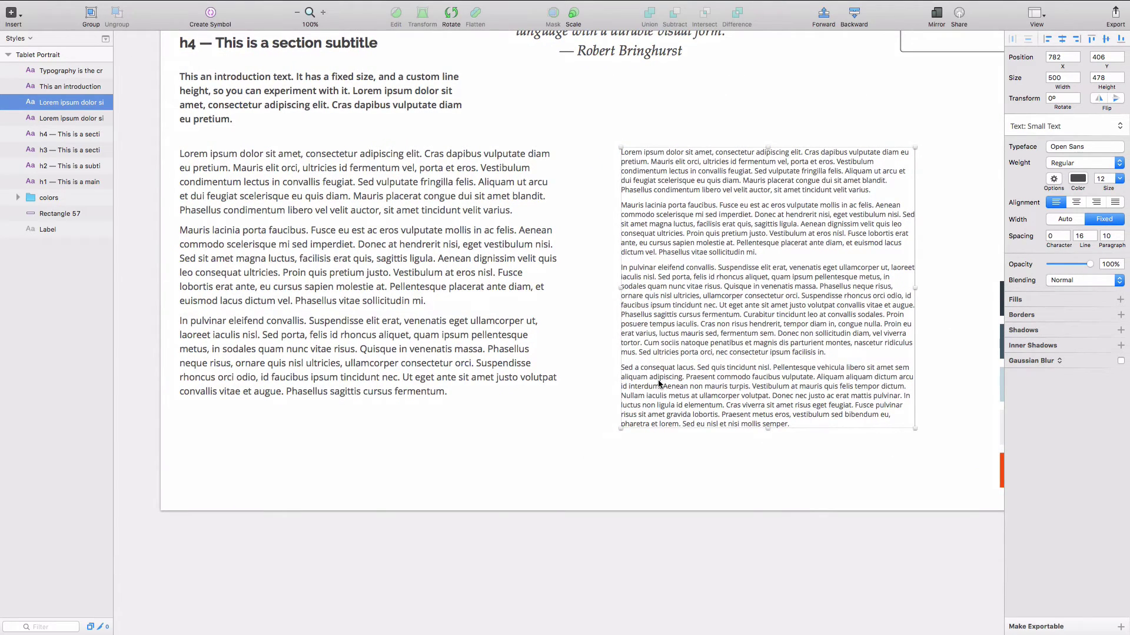
{"action": "scroll", "coordinate": [669, 408], "scroll_direction": "right", "scroll_amount": 2}
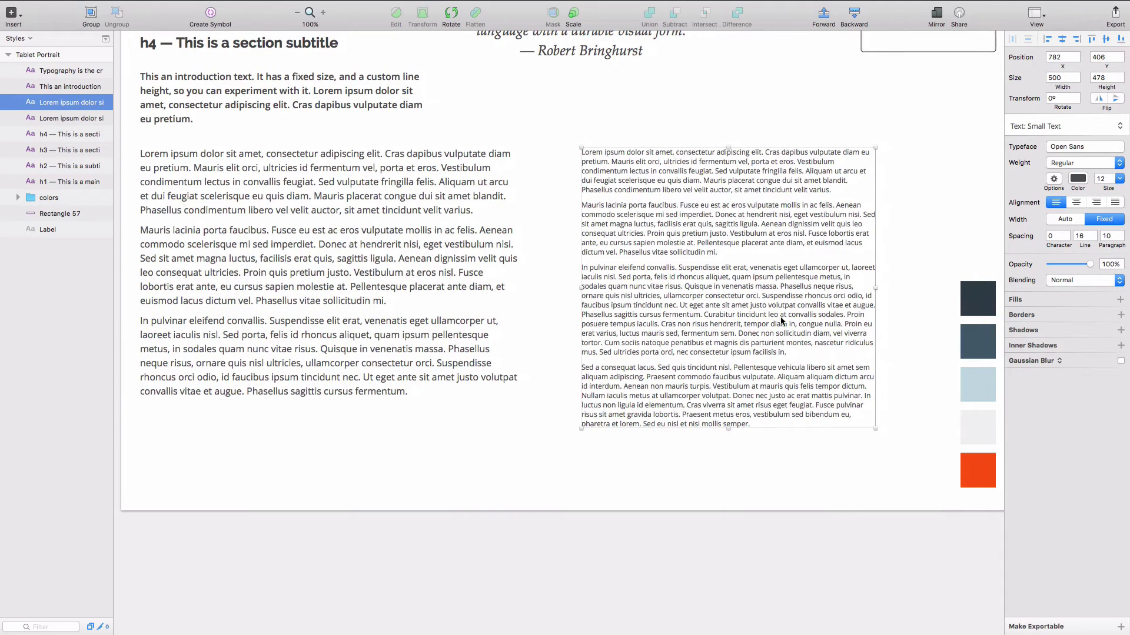
{"action": "scroll", "coordinate": [756, 381], "scroll_direction": "down", "scroll_amount": 1}
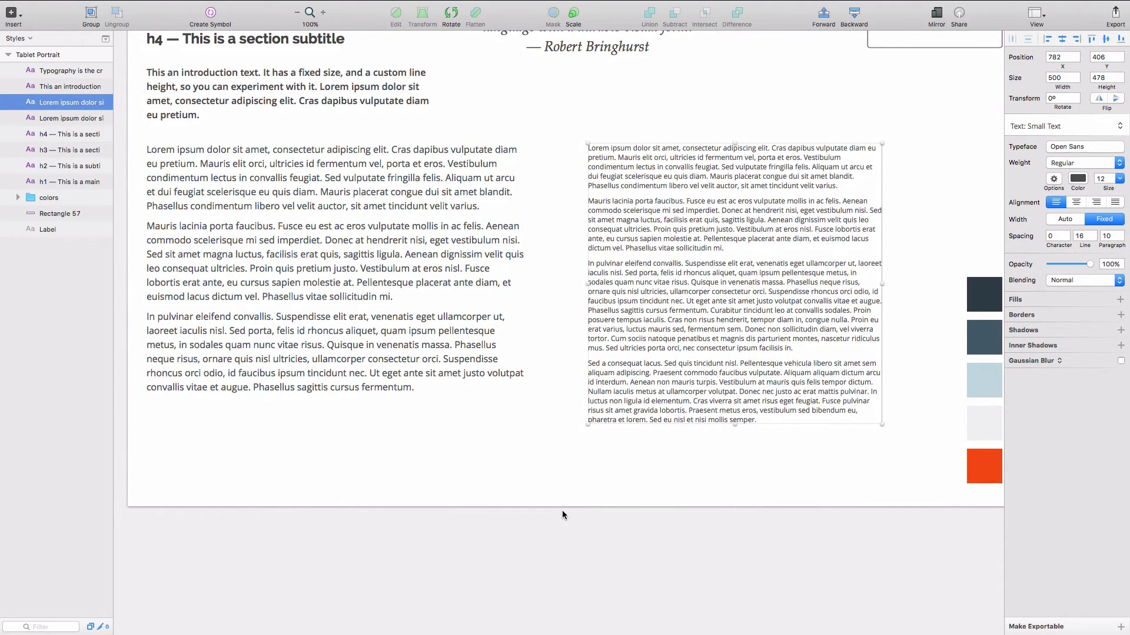
{"action": "left_click", "coordinate": [579, 474]}
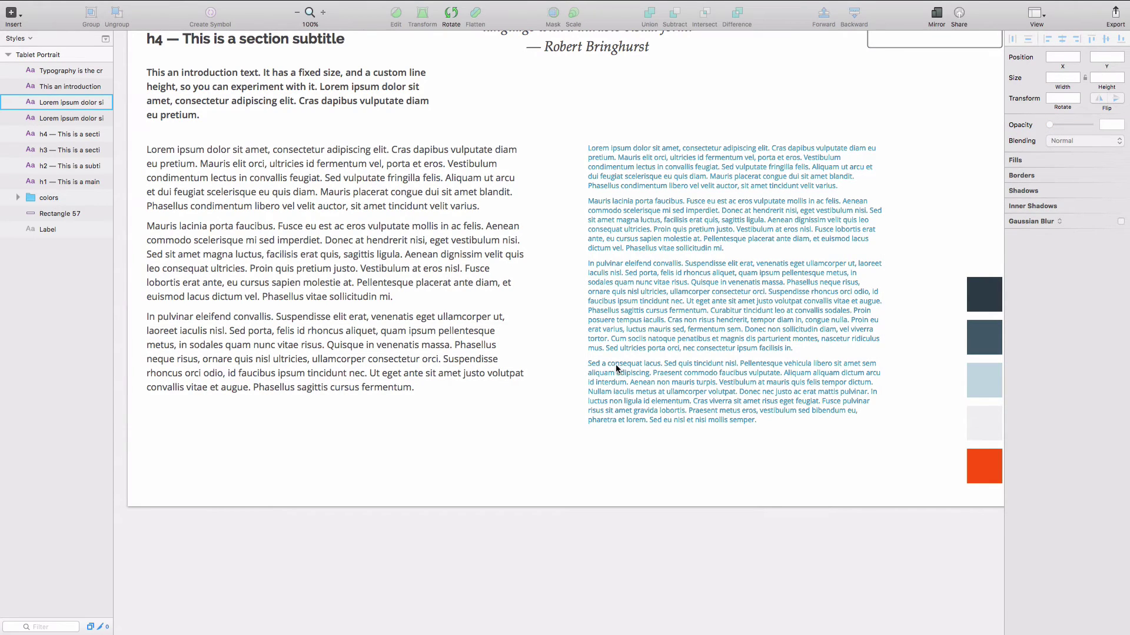
{"action": "scroll", "coordinate": [612, 371], "scroll_direction": "left", "scroll_amount": 2}
{"action": "left_click", "coordinate": [411, 347]}
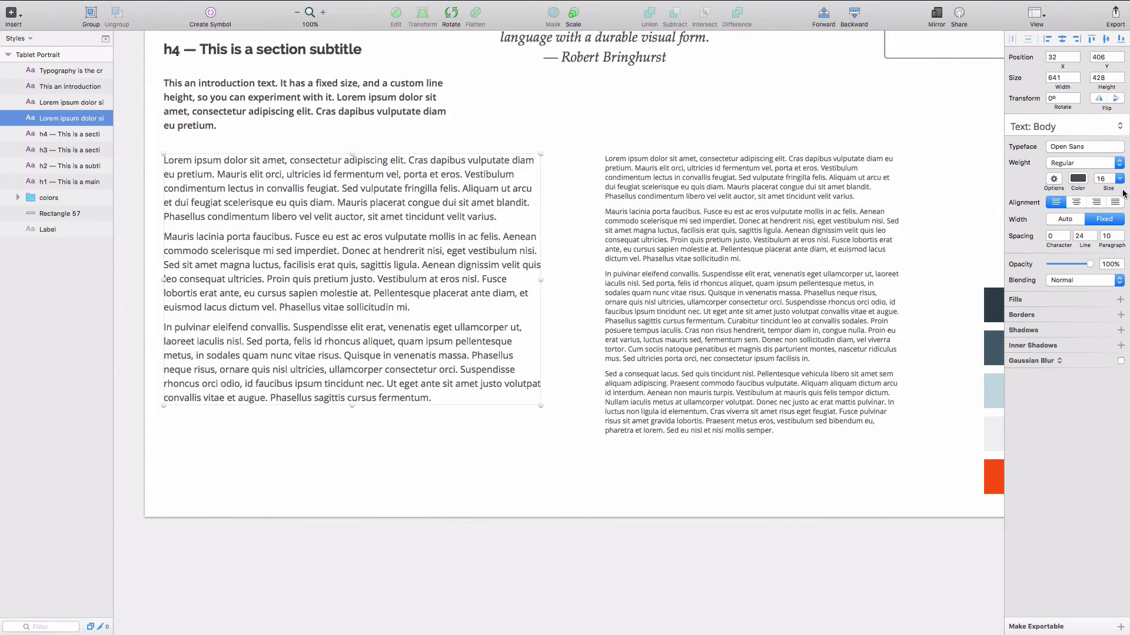
{"action": "left_click", "coordinate": [298, 492]}
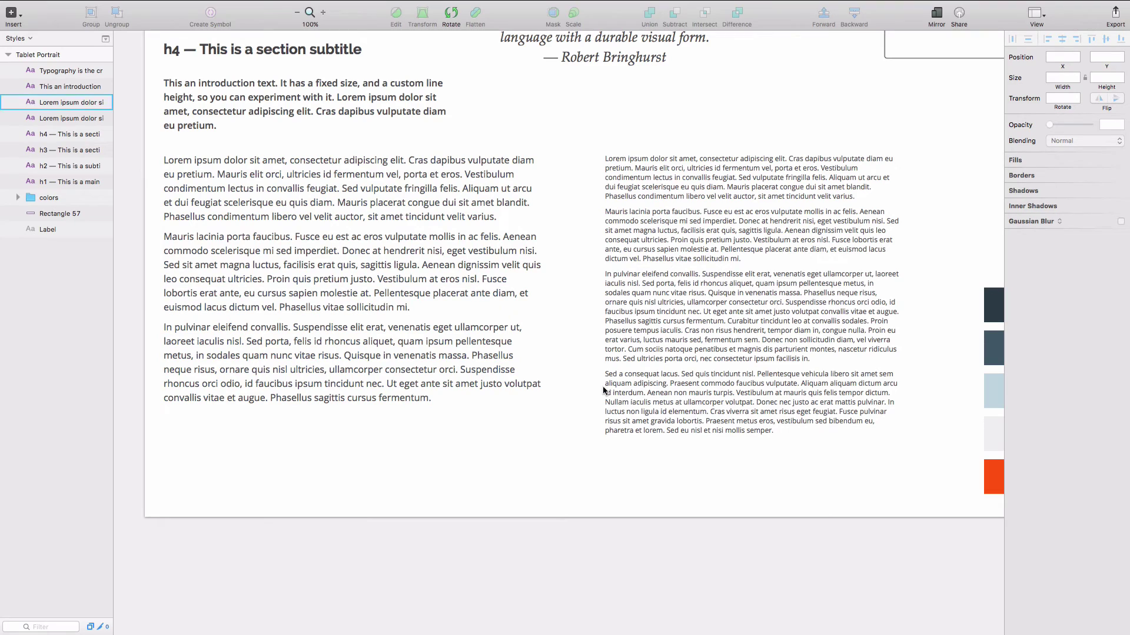
Move the label and its input box together up to the artboard's upper right corner, with the label at about X 1247 and Y 35.
{"action": "scroll", "coordinate": [599, 386], "scroll_direction": "up", "scroll_amount": 3}
{"action": "scroll", "coordinate": [599, 387], "scroll_direction": "up", "scroll_amount": 2}
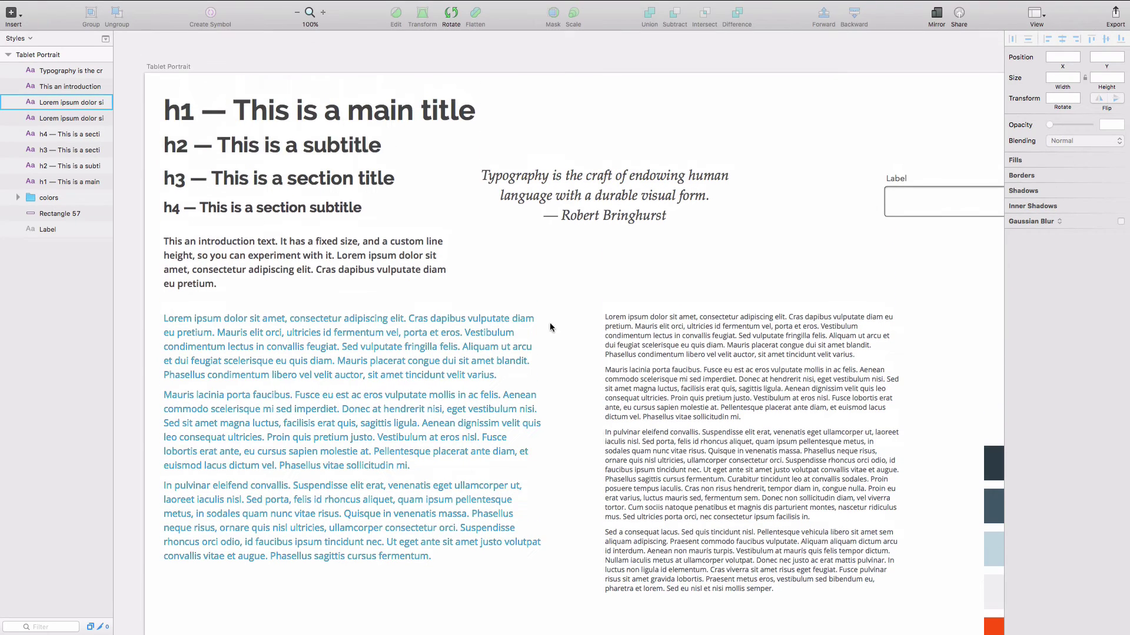
{"action": "scroll", "coordinate": [687, 406], "scroll_direction": "up", "scroll_amount": 1}
{"action": "scroll", "coordinate": [687, 406], "scroll_direction": "right", "scroll_amount": 2}
{"action": "scroll", "coordinate": [684, 395], "scroll_direction": "up", "scroll_amount": 1}
{"action": "scroll", "coordinate": [685, 395], "scroll_direction": "right", "scroll_amount": 3}
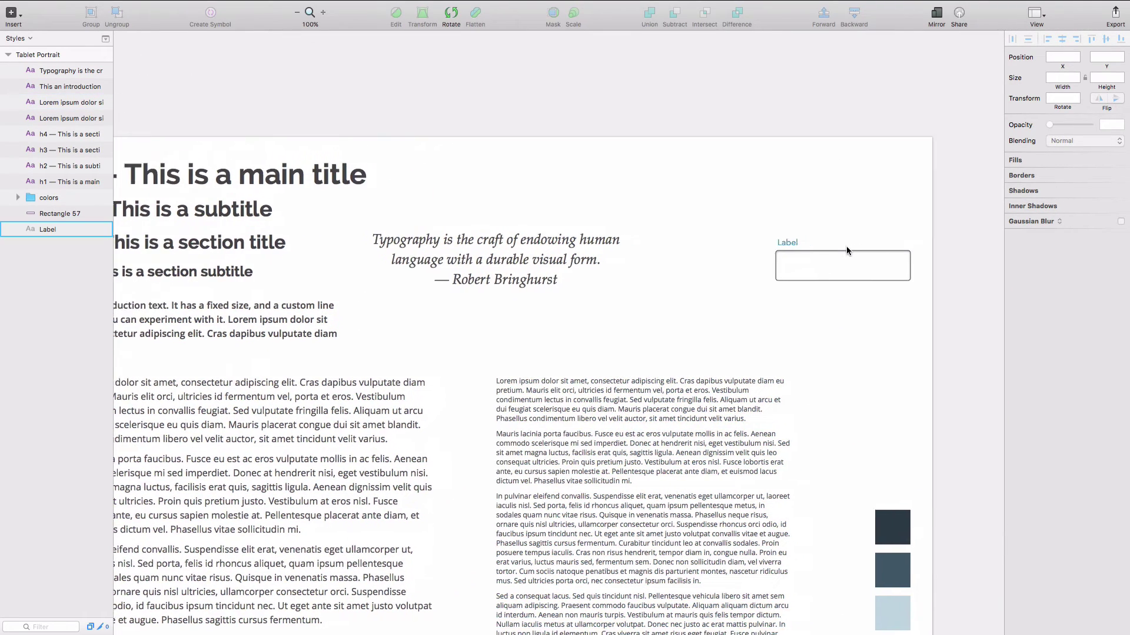
{"action": "left_click", "coordinate": [707, 243]}
{"action": "left_click", "coordinate": [719, 276]}
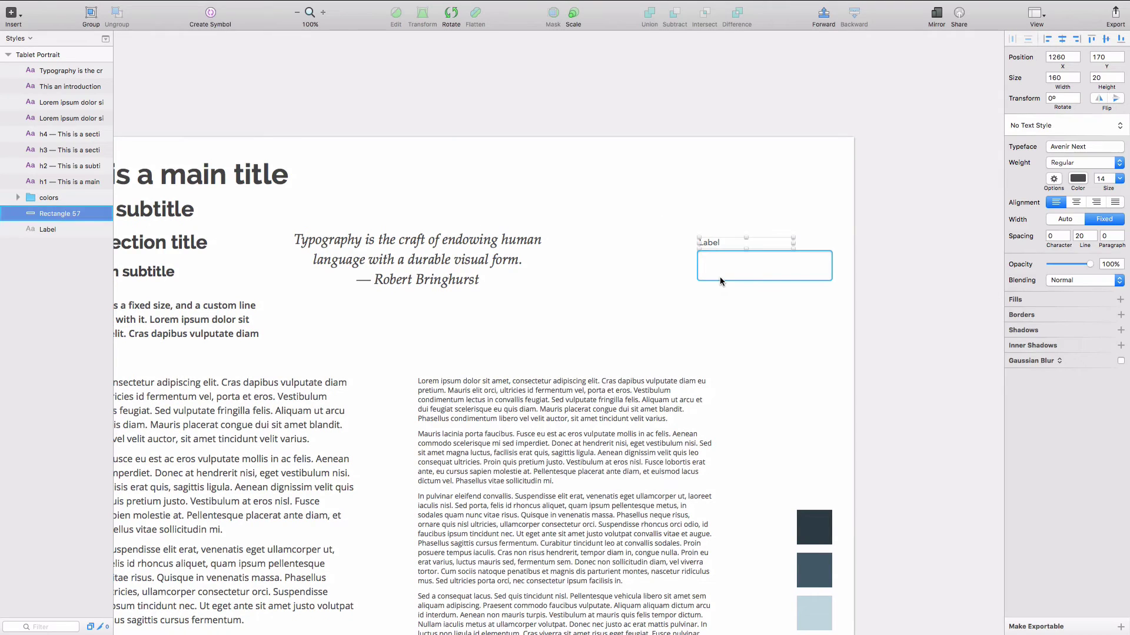
{"action": "left_click_drag", "start_coordinate": [650, 182], "coordinate": [783, 317]}
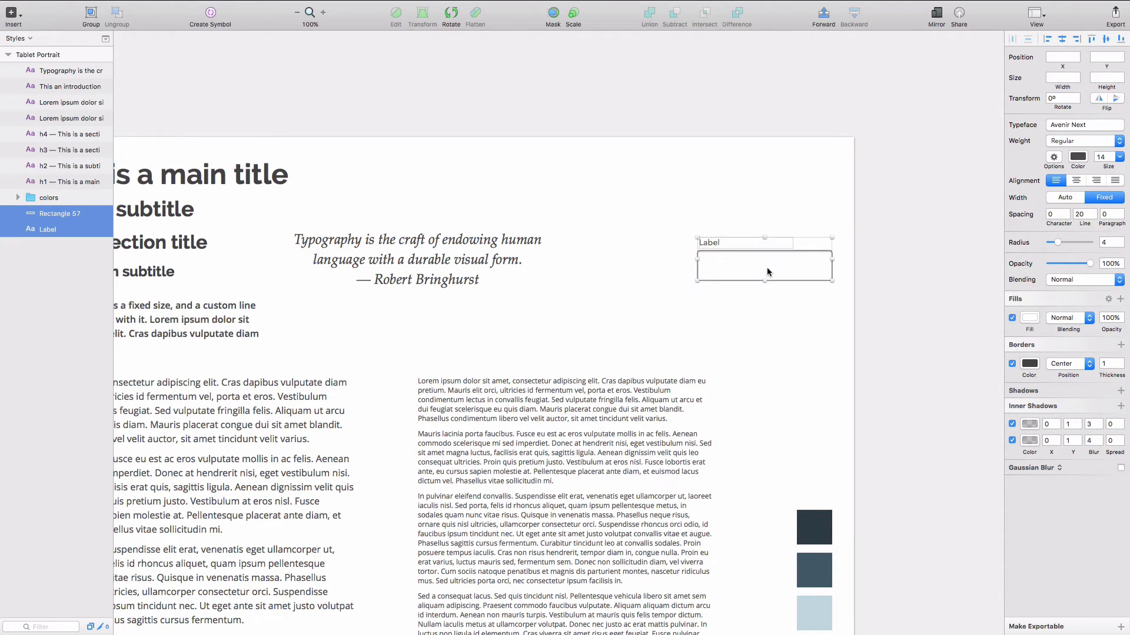
{"action": "left_click_drag", "start_coordinate": [767, 270], "coordinate": [760, 191]}
Group all text layers from the h1 title to the quote and name the group type.
{"action": "left_click", "coordinate": [94, 182]}
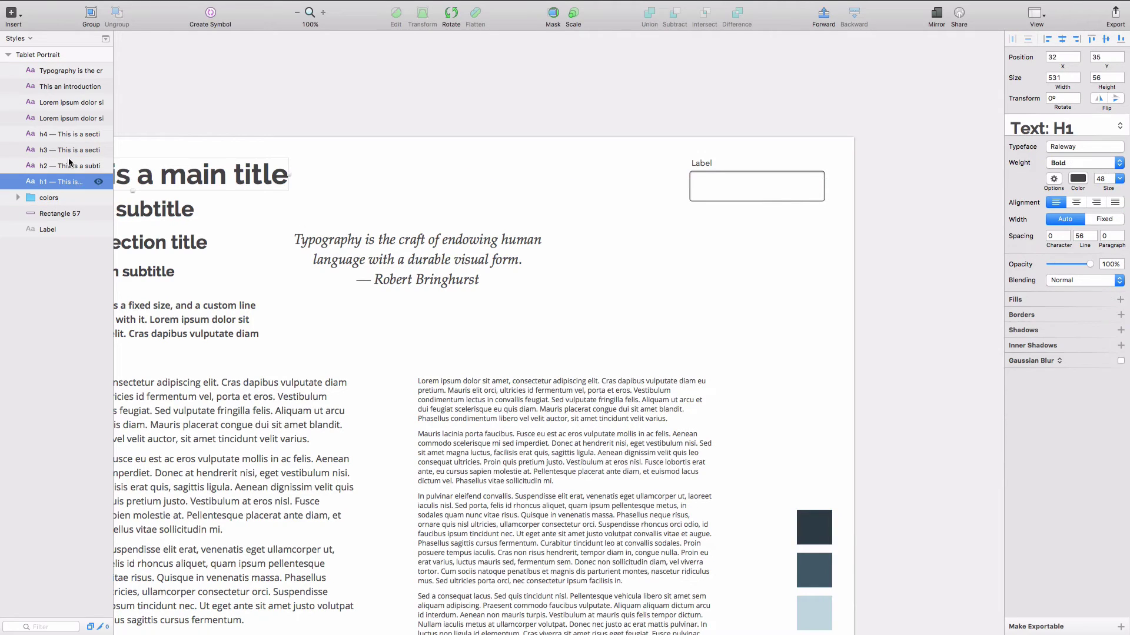
{"action": "left_click", "coordinate": [62, 69], "text": "shift"}
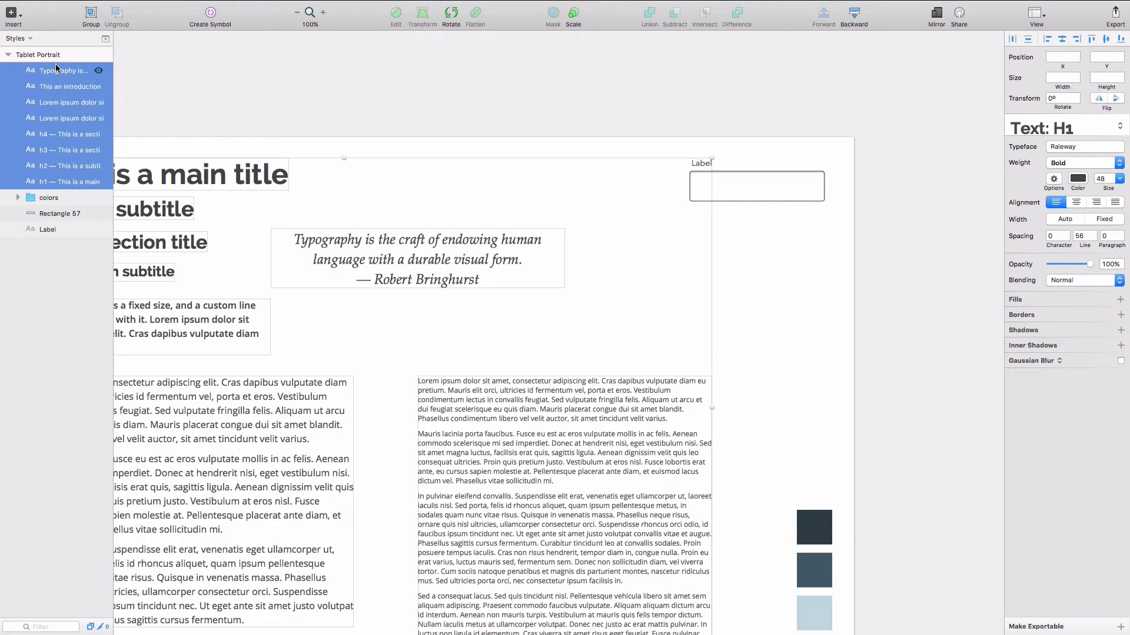
{"action": "key", "text": "super+g"}
{"action": "double_click", "coordinate": [39, 72]}
{"action": "type", "text": "type"}
{"action": "key", "text": "Return"}
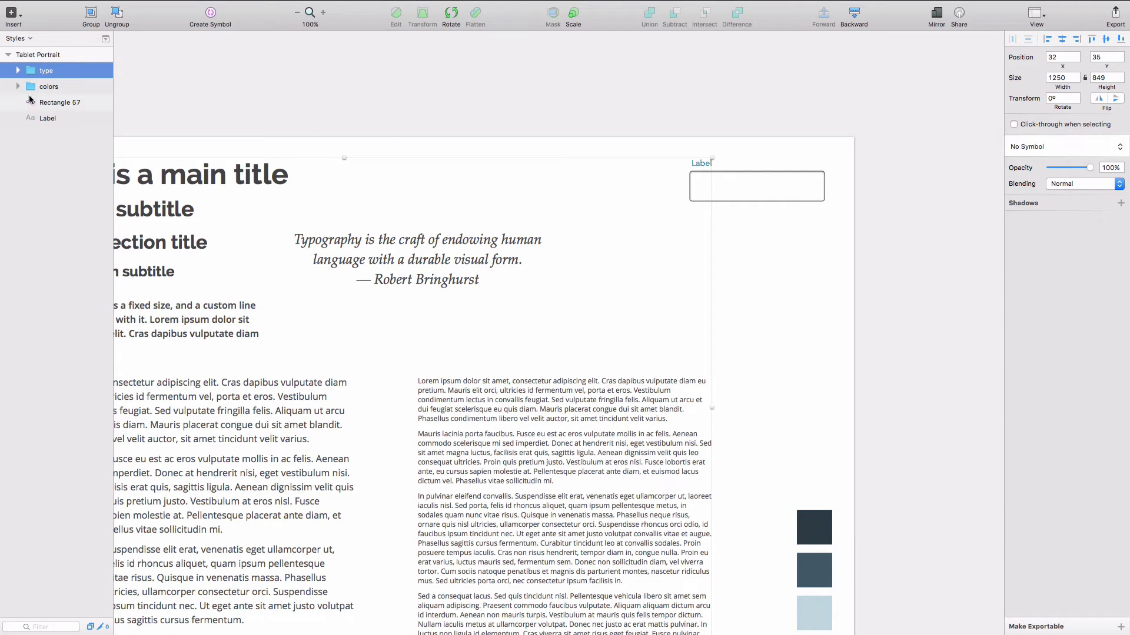
Try to select the label above the input box and examine the type group's layers for what overlaps it.
{"action": "left_click", "coordinate": [18, 72]}
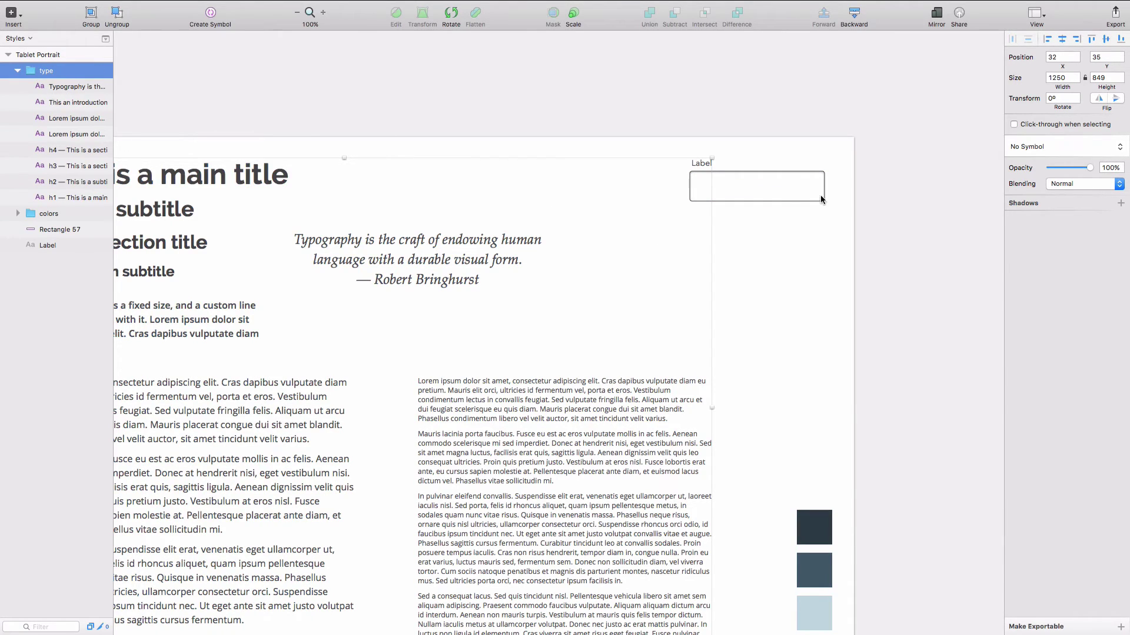
{"action": "left_click", "coordinate": [667, 146]}
{"action": "left_click", "coordinate": [694, 166]}
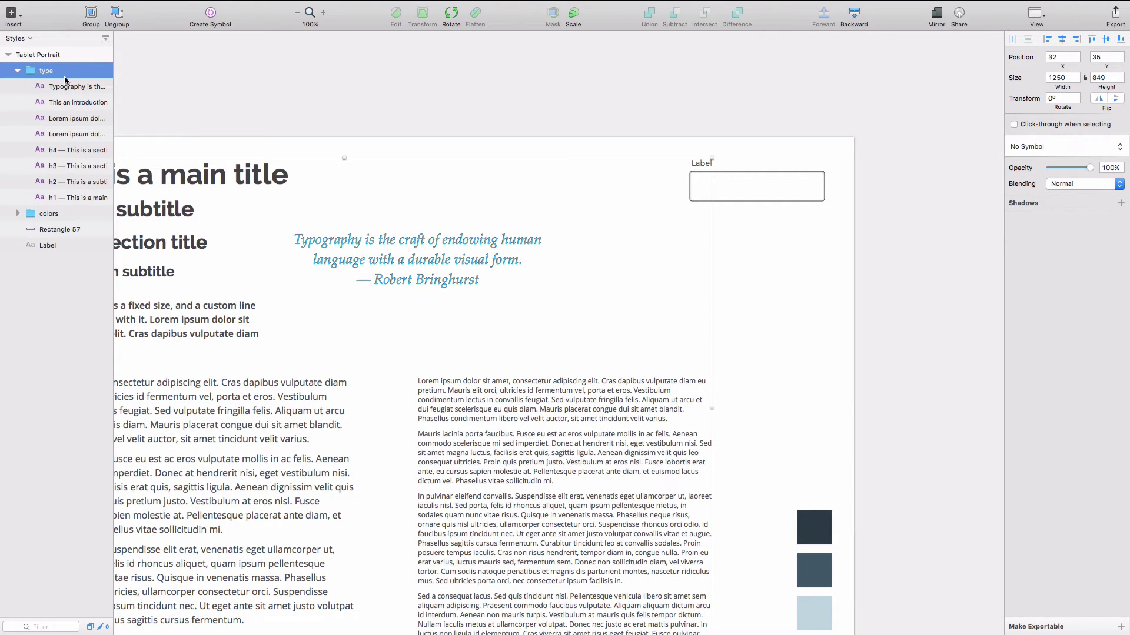
{"action": "left_click", "coordinate": [724, 165]}
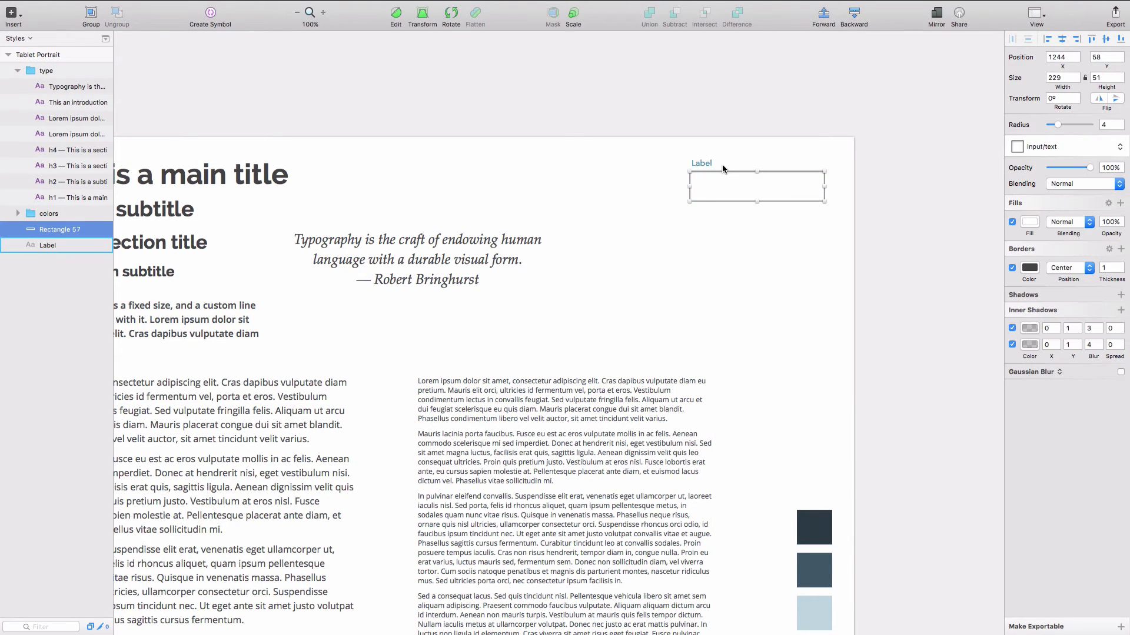
{"action": "left_click", "coordinate": [712, 160]}
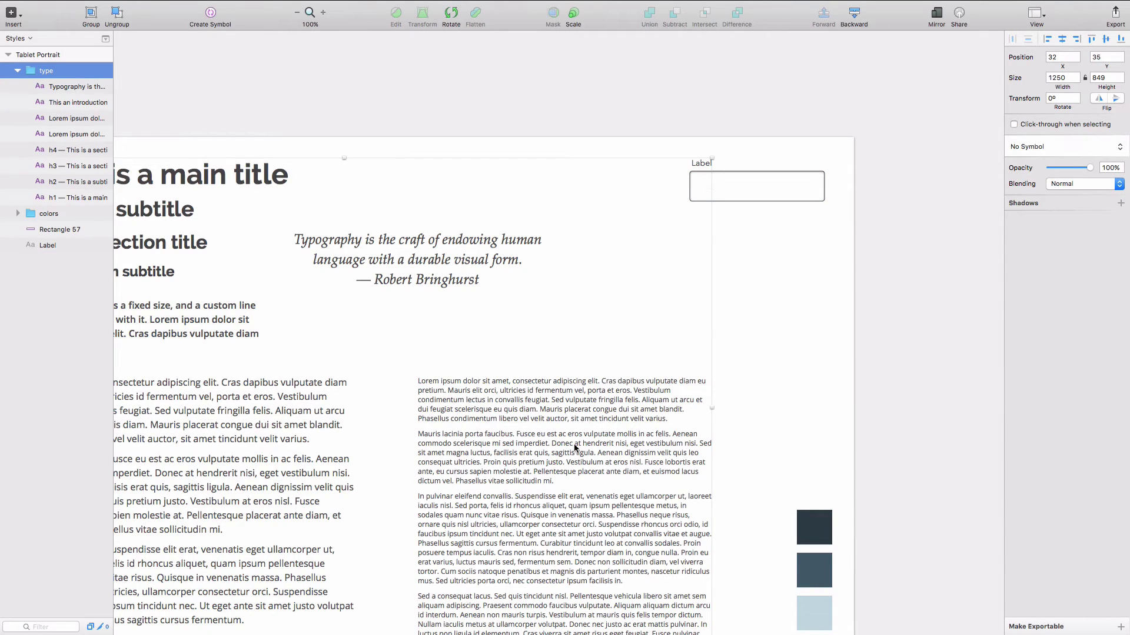
{"action": "left_click", "coordinate": [58, 93]}
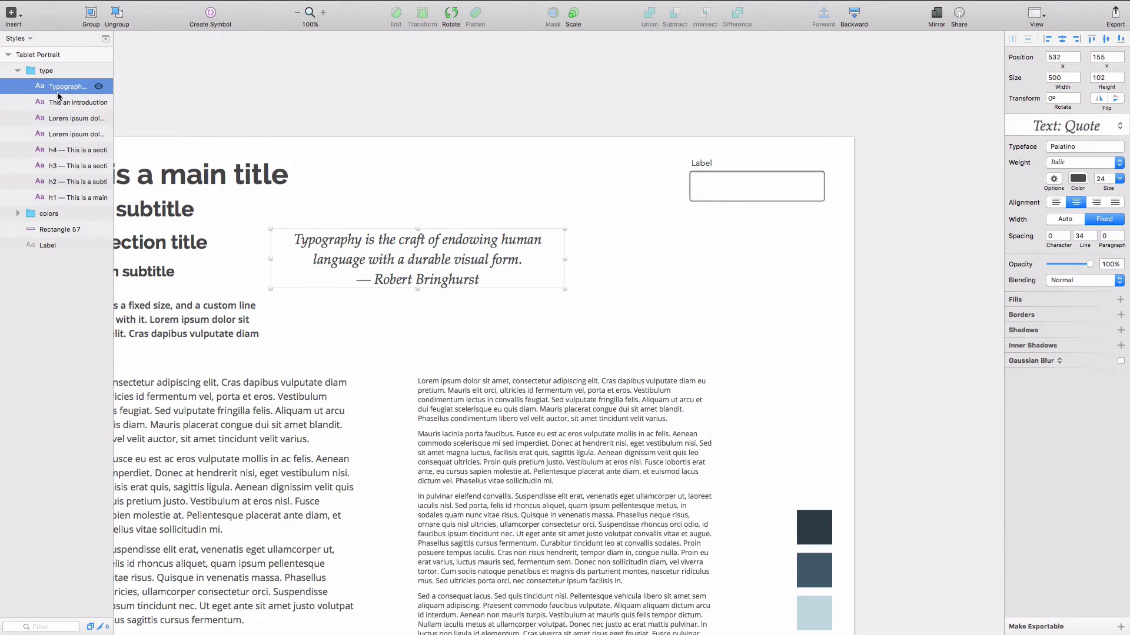
{"action": "left_click", "coordinate": [57, 134]}
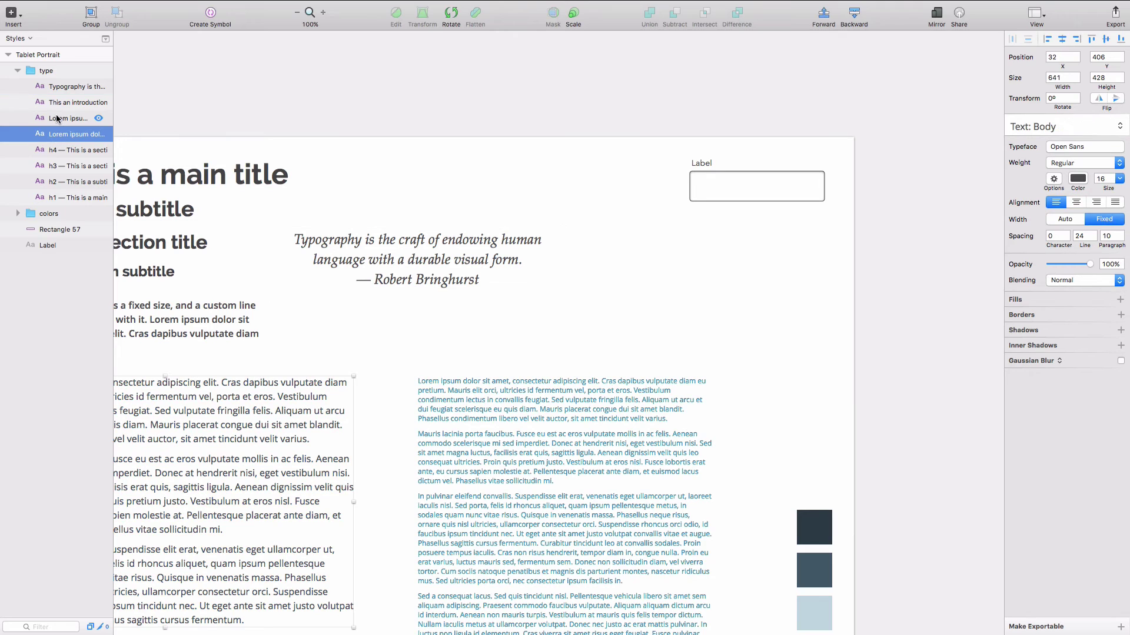
Move the small text block left against the body text, to X 673, clear of the label, and collapse the type group.
{"action": "left_click", "coordinate": [57, 117]}
{"action": "left_click_drag", "start_coordinate": [503, 403], "coordinate": [438, 401]}
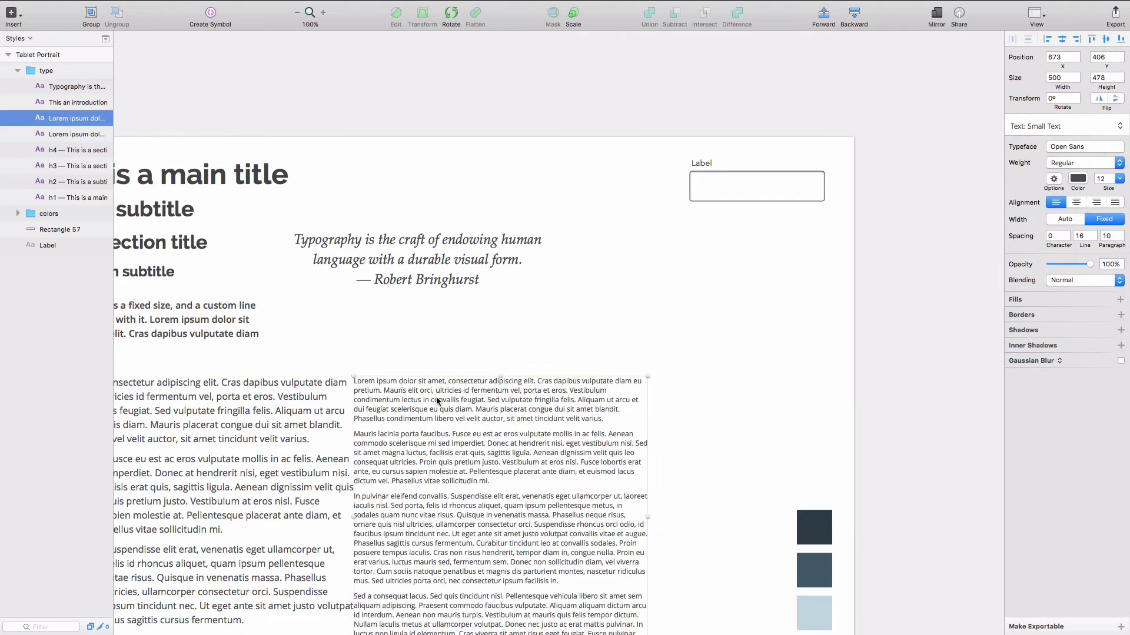
{"action": "left_click", "coordinate": [703, 173]}
{"action": "left_click", "coordinate": [701, 164]}
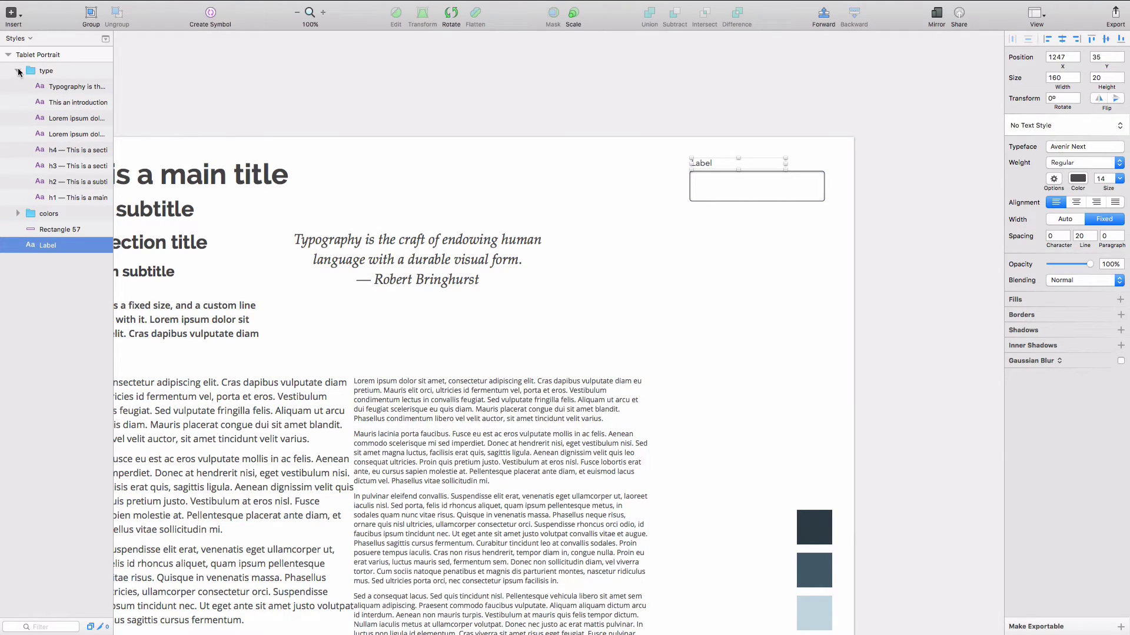
{"action": "left_click", "coordinate": [19, 70]}
{"action": "left_click", "coordinate": [726, 309]}
Try lighter greys such as 797979 for the input box's border and restore its colour to 424242.
{"action": "scroll", "coordinate": [715, 308], "scroll_direction": "right", "scroll_amount": 3}
{"action": "scroll", "coordinate": [715, 308], "scroll_direction": "down", "scroll_amount": 1}
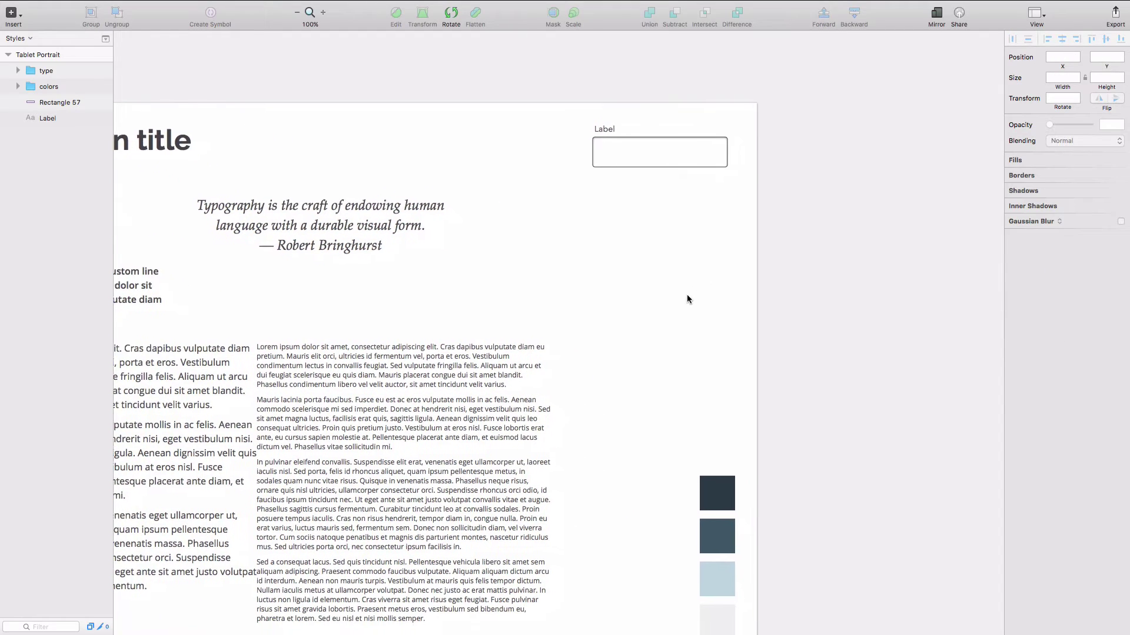
{"action": "scroll", "coordinate": [687, 298], "scroll_direction": "right", "scroll_amount": 2}
{"action": "scroll", "coordinate": [659, 277], "scroll_direction": "up", "scroll_amount": 3}
{"action": "left_click", "coordinate": [544, 207]}
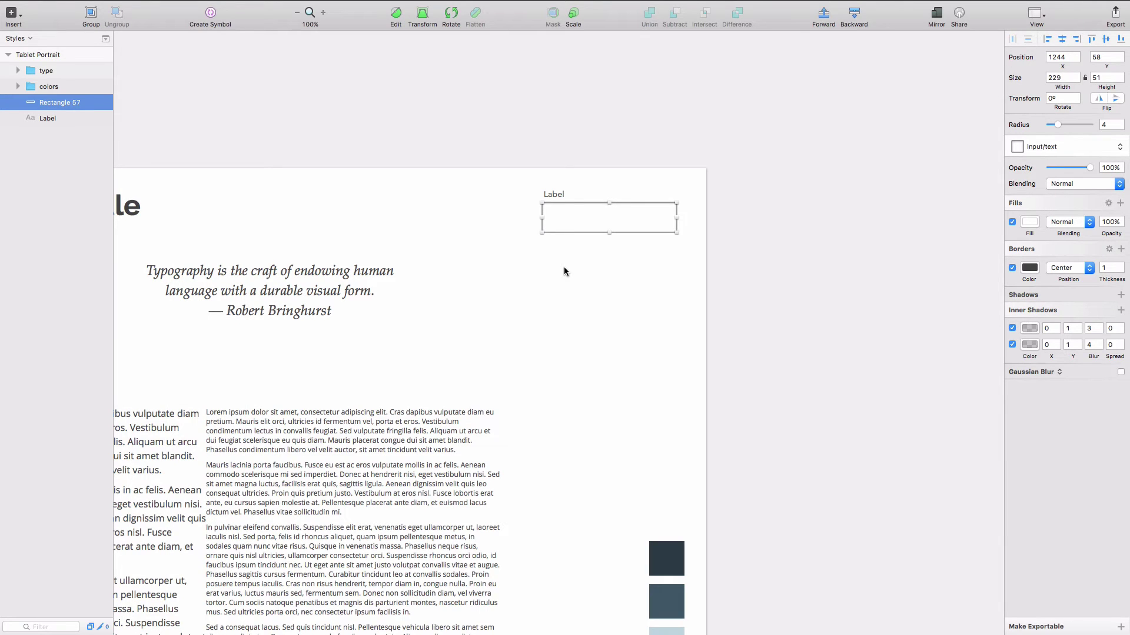
{"action": "key", "text": "super+plus"}
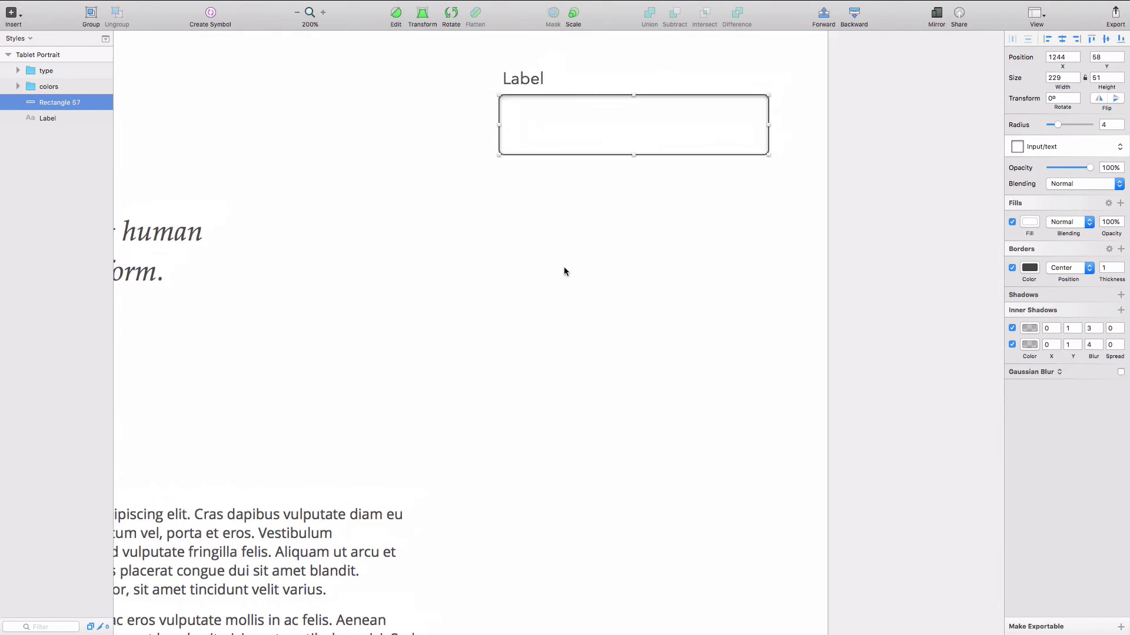
{"action": "left_click", "coordinate": [1031, 269]}
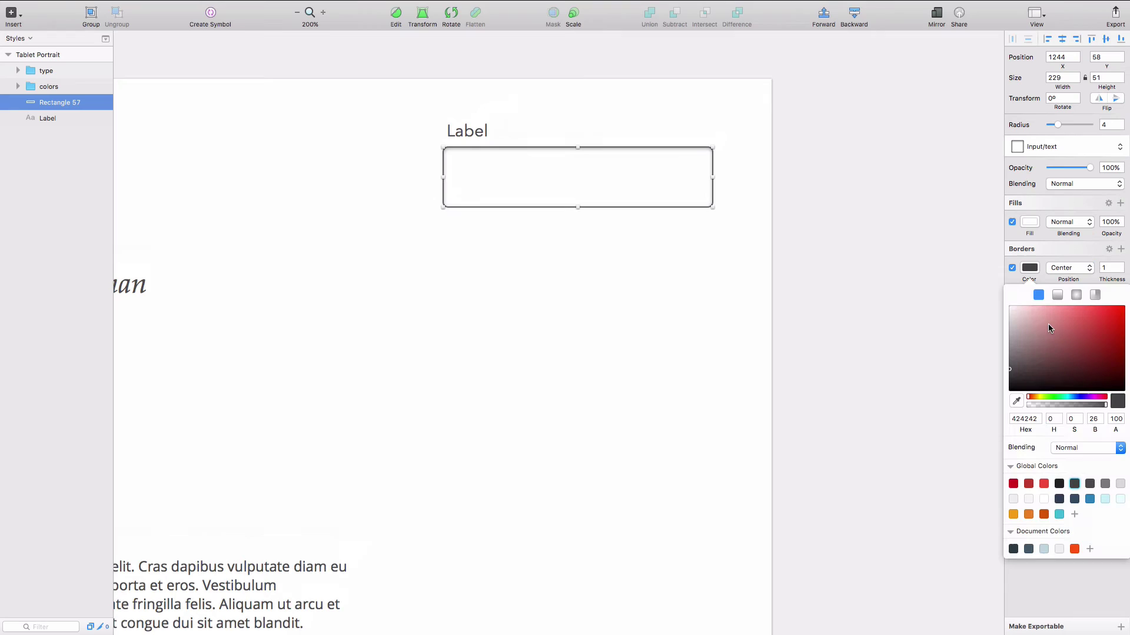
{"action": "left_click", "coordinate": [1090, 483]}
{"action": "left_click", "coordinate": [1105, 485]}
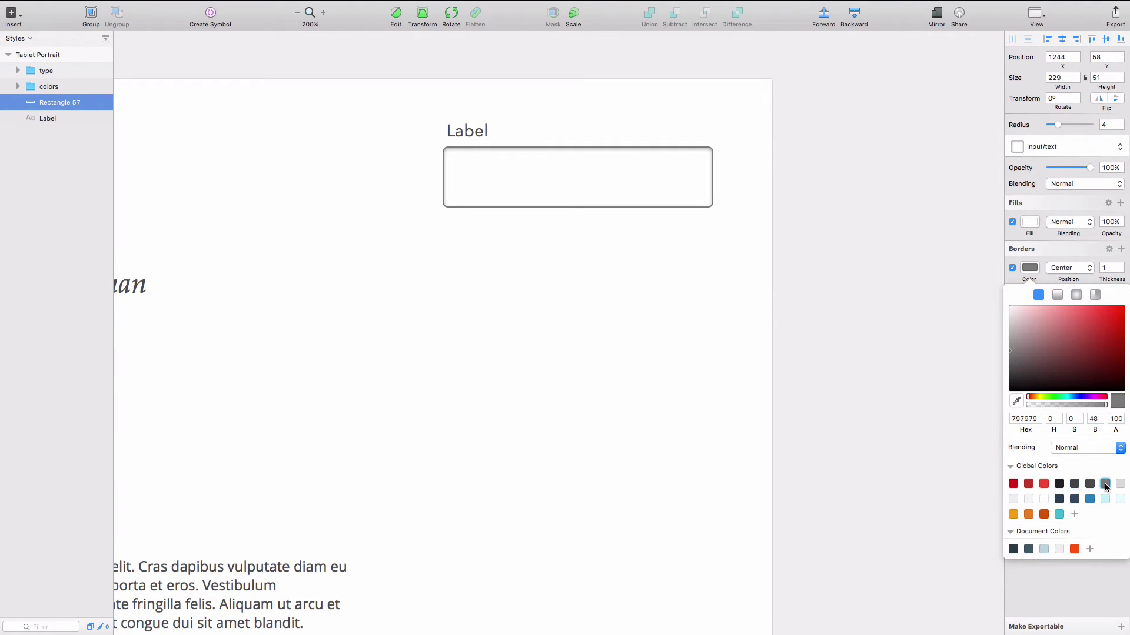
{"action": "left_click", "coordinate": [1074, 484]}
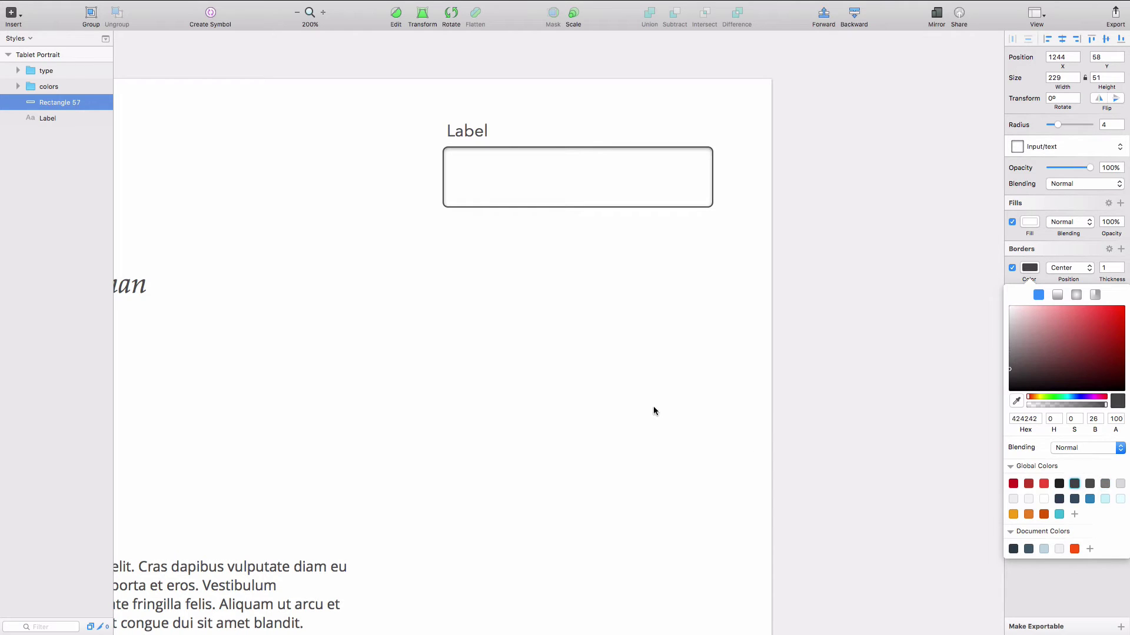
Move the label so its left edge lines up with the input box at X 1244.
{"action": "left_click", "coordinate": [653, 410]}
{"action": "left_click", "coordinate": [458, 134]}
{"action": "left_click_drag", "start_coordinate": [467, 129], "coordinate": [463, 129]}
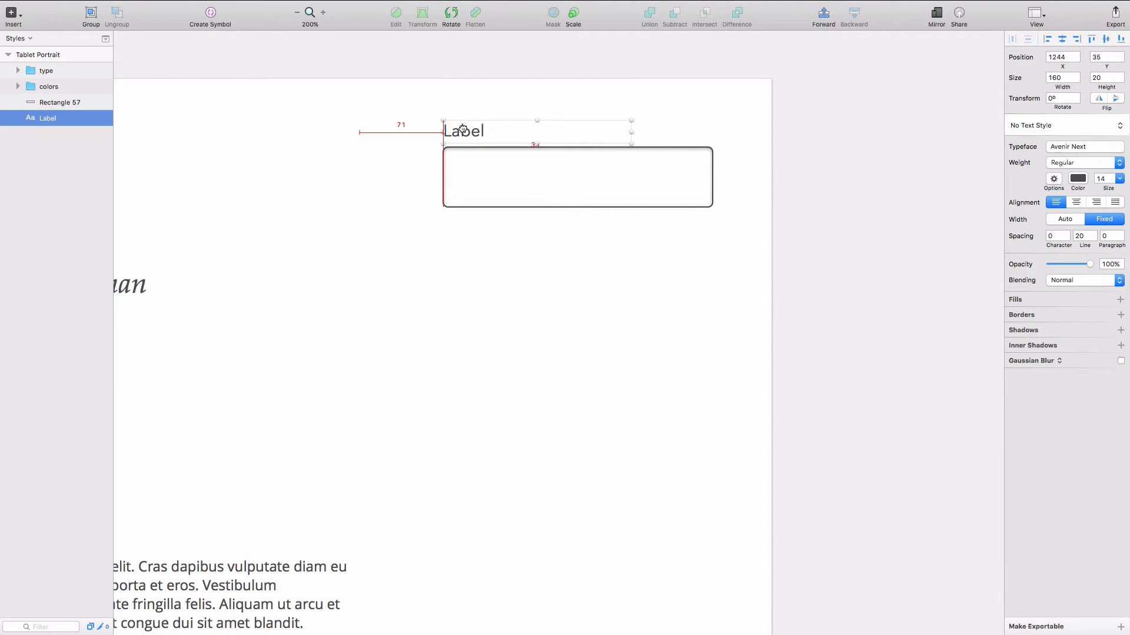
Change the label's typeface to Open Sans and its size to 12.
{"action": "scroll", "coordinate": [548, 210], "scroll_direction": "left", "scroll_amount": 5}
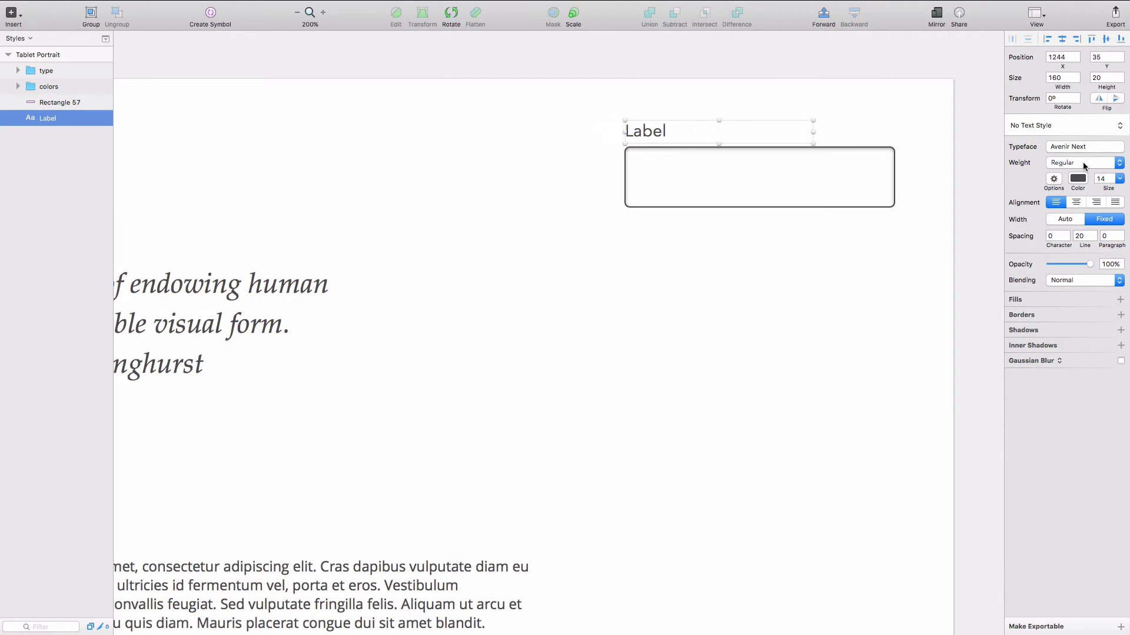
{"action": "left_click", "coordinate": [1085, 148]}
{"action": "left_click", "coordinate": [1048, 210]}
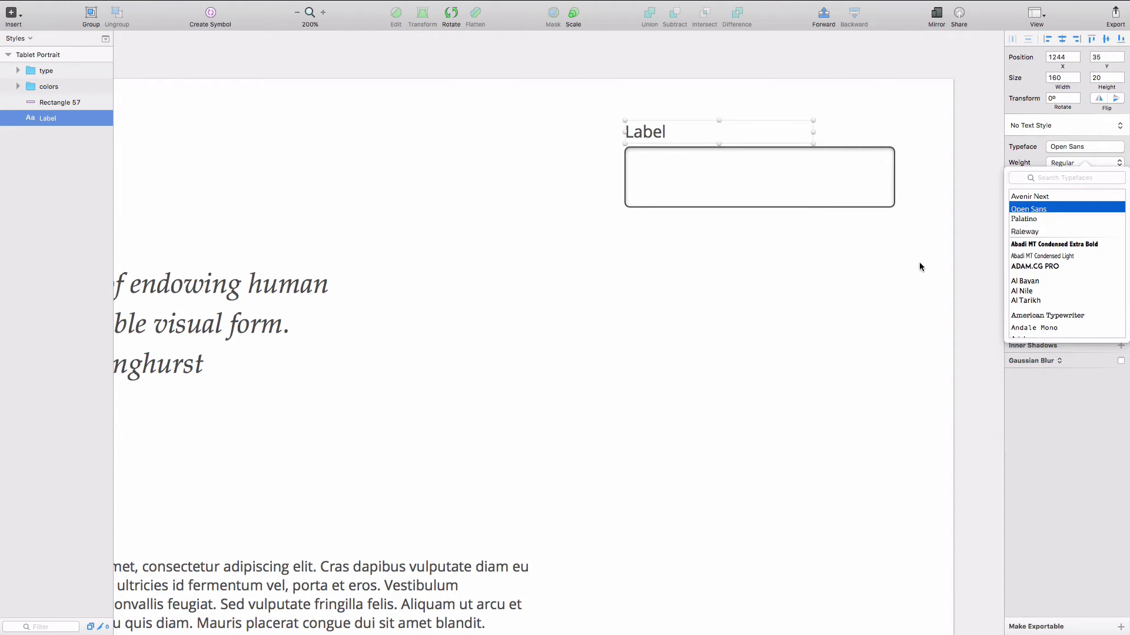
{"action": "left_click", "coordinate": [1109, 179]}
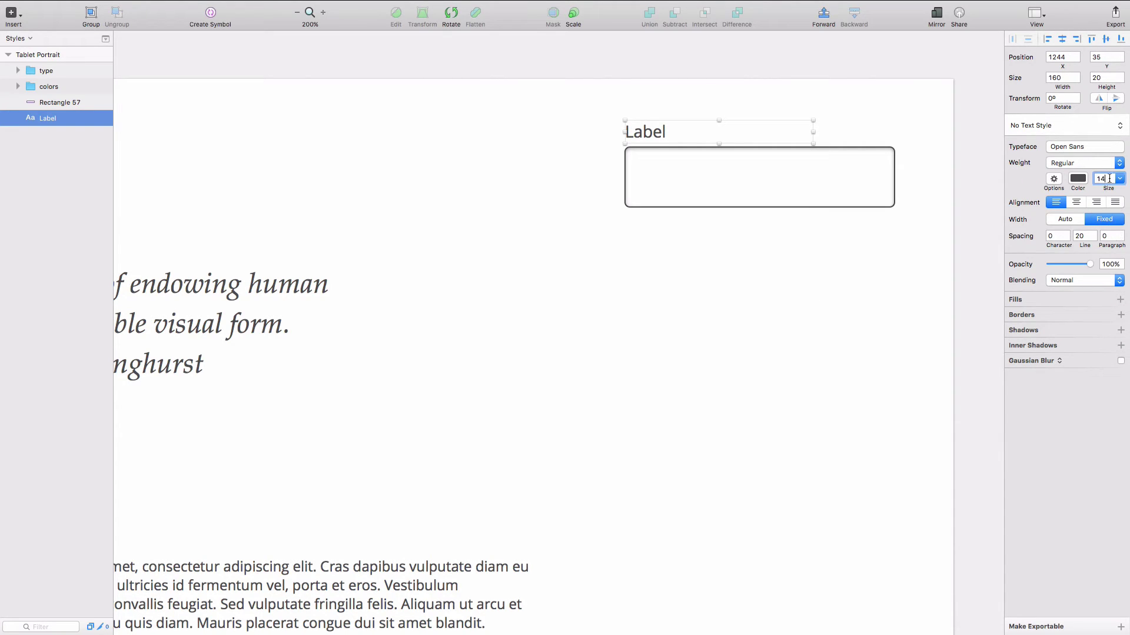
{"action": "key", "text": "BackSpace"}
{"action": "type", "text": "2"}
{"action": "key", "text": "Return"}
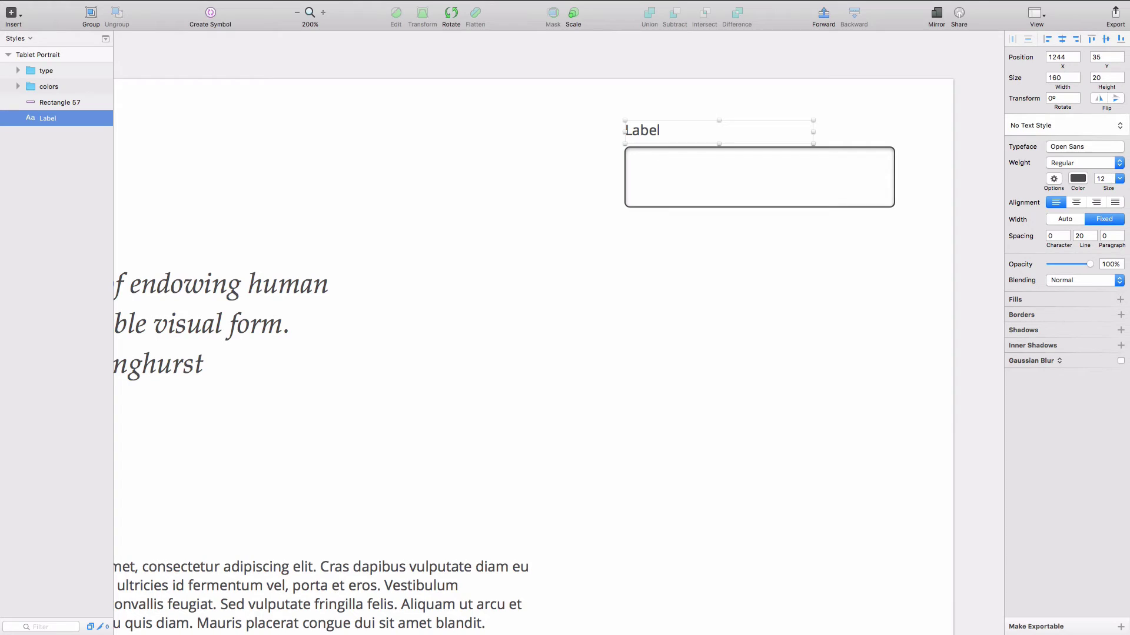
Reduce the label's line spacing to 16.
{"action": "left_click", "coordinate": [1094, 234]}
{"action": "left_click", "coordinate": [1094, 237]}
{"action": "left_click", "coordinate": [1094, 237]}
{"action": "left_click", "coordinate": [1094, 237]}
{"action": "left_click", "coordinate": [1094, 238]}
{"action": "left_click", "coordinate": [1094, 237]}
{"action": "left_click", "coordinate": [1094, 237]}
{"action": "left_click", "coordinate": [1094, 237]}
Recolour the label with the medium grey global colour and set its weight to Light.
{"action": "left_click", "coordinate": [1078, 178]}
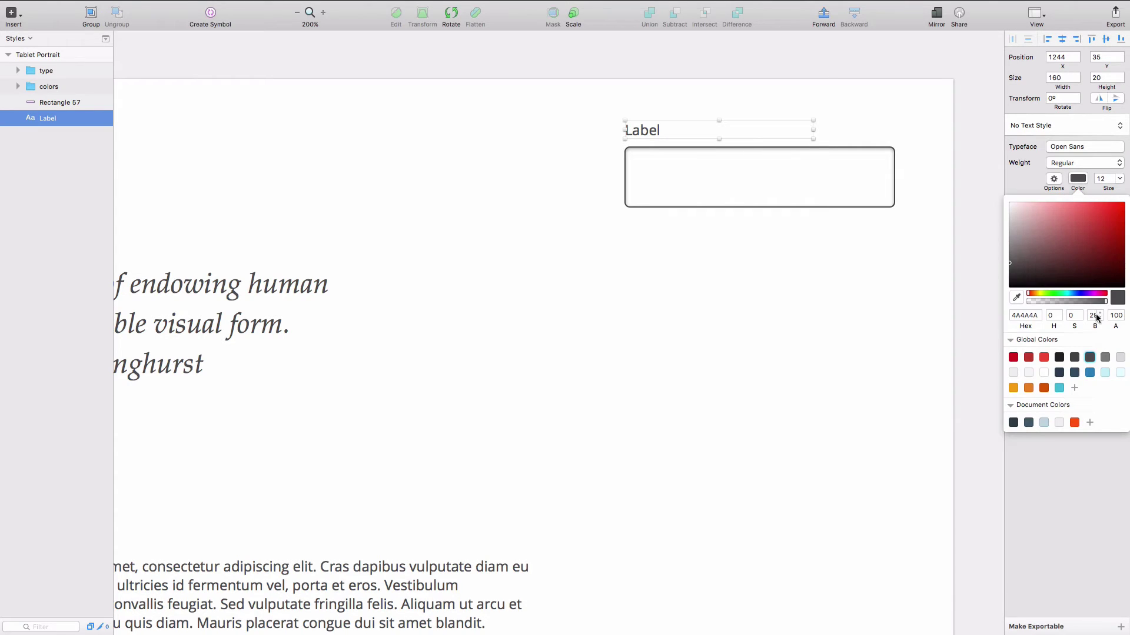
{"action": "left_click", "coordinate": [1105, 358]}
{"action": "left_click", "coordinate": [1013, 187]}
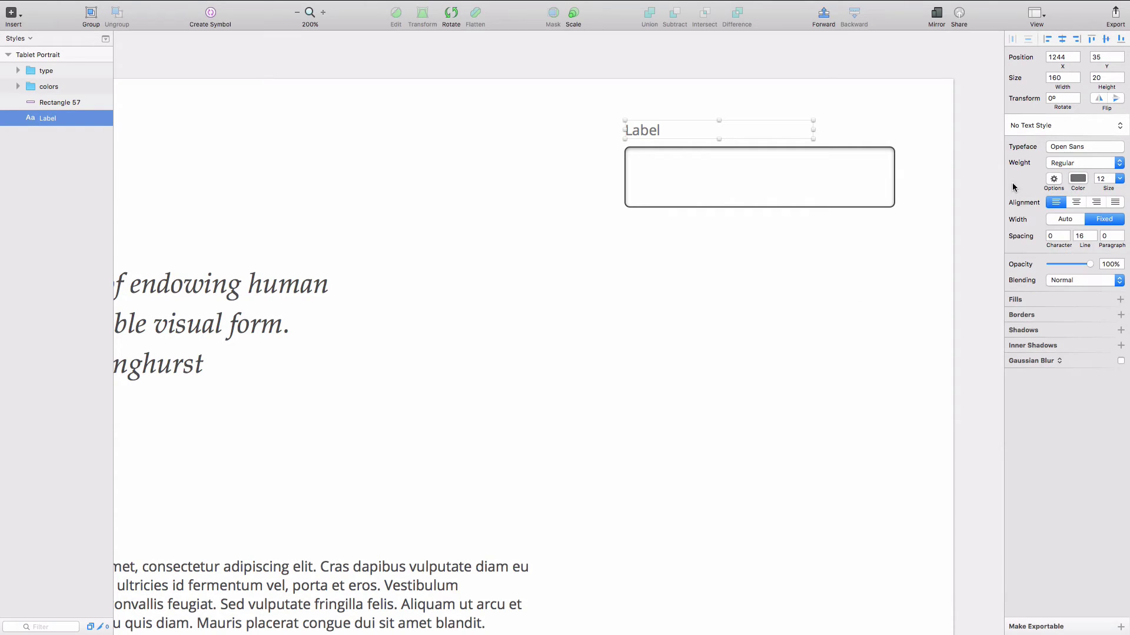
{"action": "left_click", "coordinate": [1062, 168]}
{"action": "left_click", "coordinate": [633, 142]}
{"action": "left_click", "coordinate": [605, 105]}
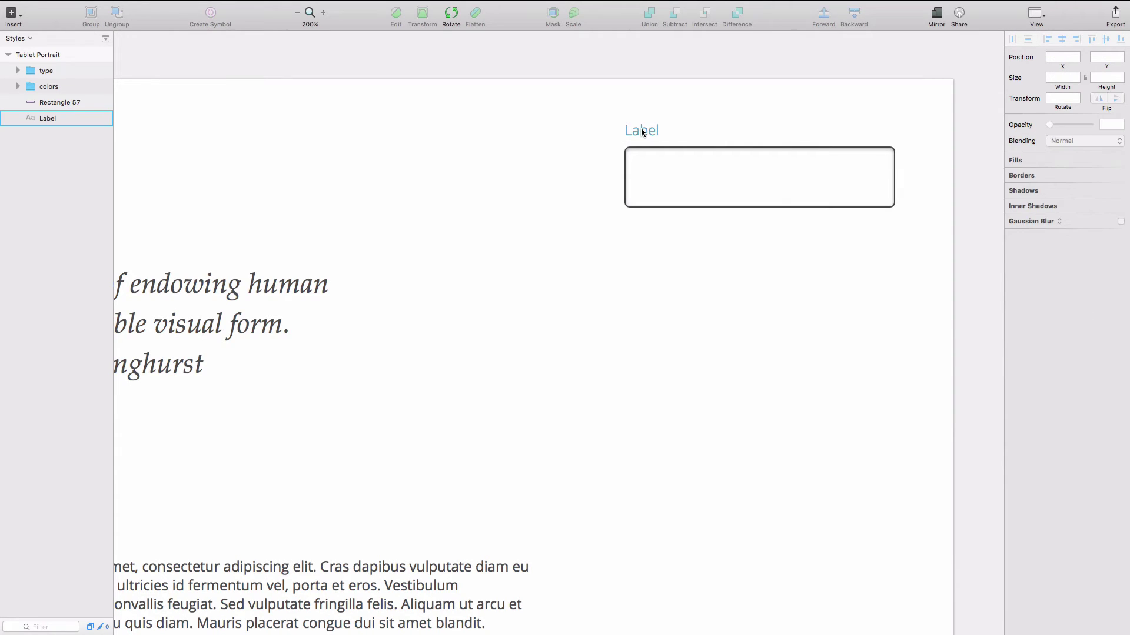
Move the label slightly down, closer to the input box, and check the field at actual size.
{"action": "left_click_drag", "start_coordinate": [641, 132], "coordinate": [644, 135]}
{"action": "left_click", "coordinate": [659, 346]}
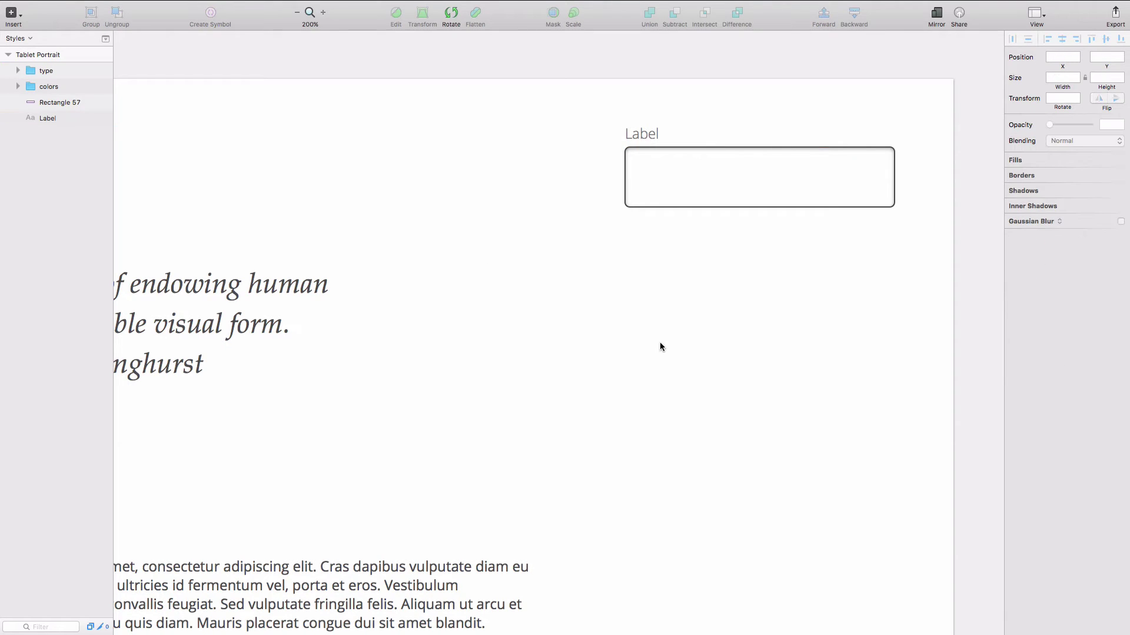
{"action": "key", "text": "super+0"}
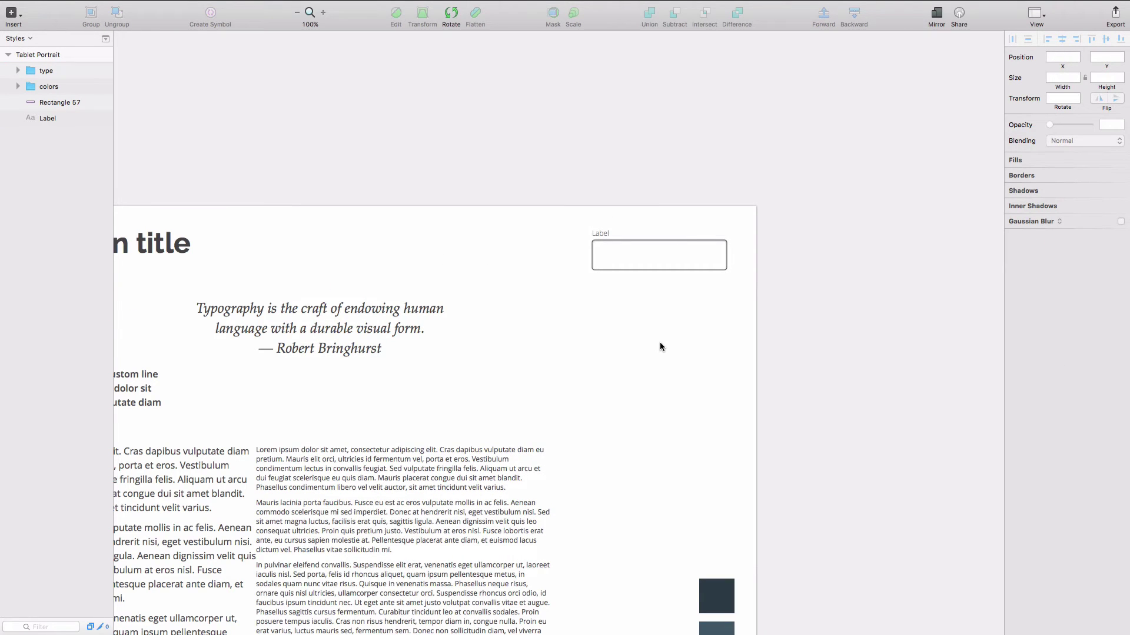
{"action": "key", "text": "super+plus"}
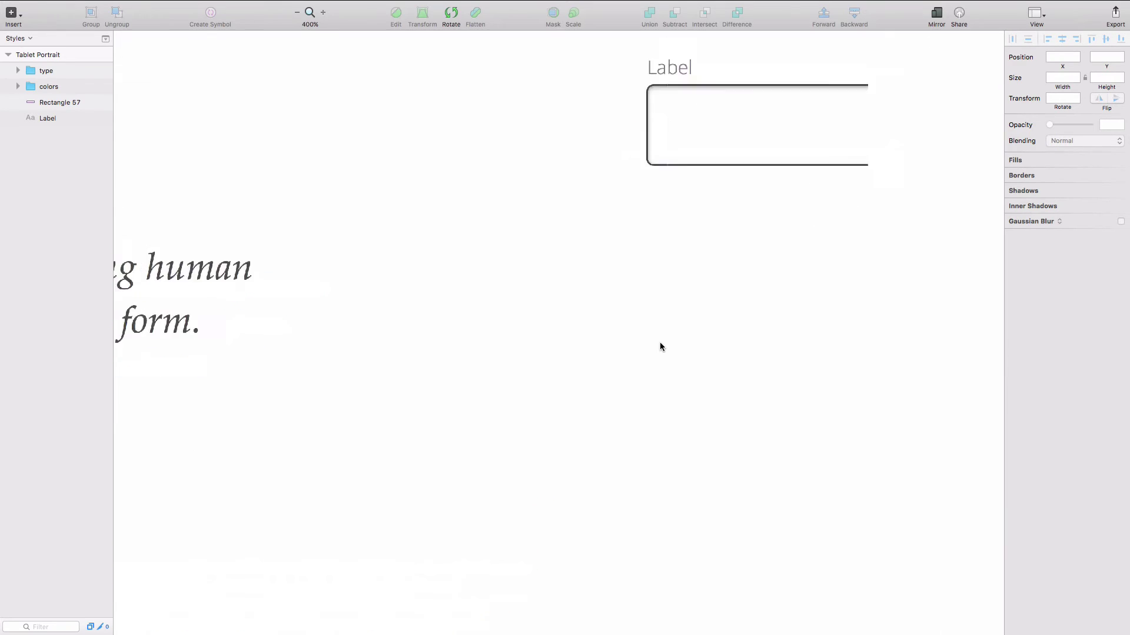
{"action": "scroll", "coordinate": [661, 346], "scroll_direction": "right", "scroll_amount": 2}
{"action": "scroll", "coordinate": [660, 346], "scroll_direction": "up", "scroll_amount": 1}
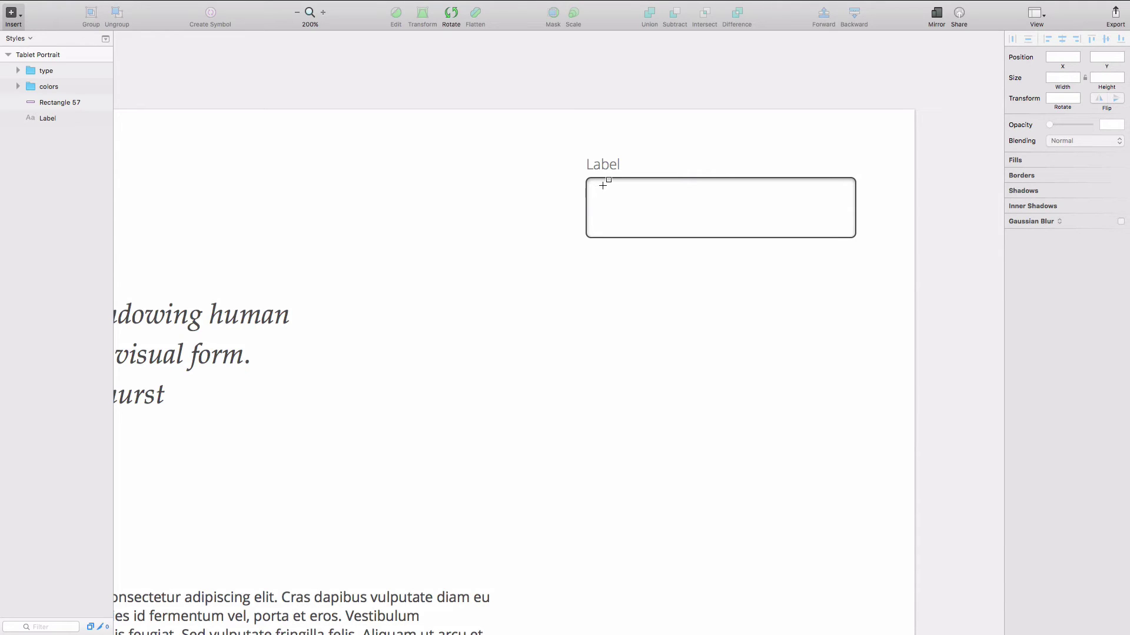
Draw a text box about 192 by 32 px inside the input box.
{"action": "key", "text": "Escape"}
{"action": "left_click", "coordinate": [599, 185]}
{"action": "key", "text": "t"}
{"action": "left_click_drag", "start_coordinate": [601, 186], "coordinate": [828, 224]}
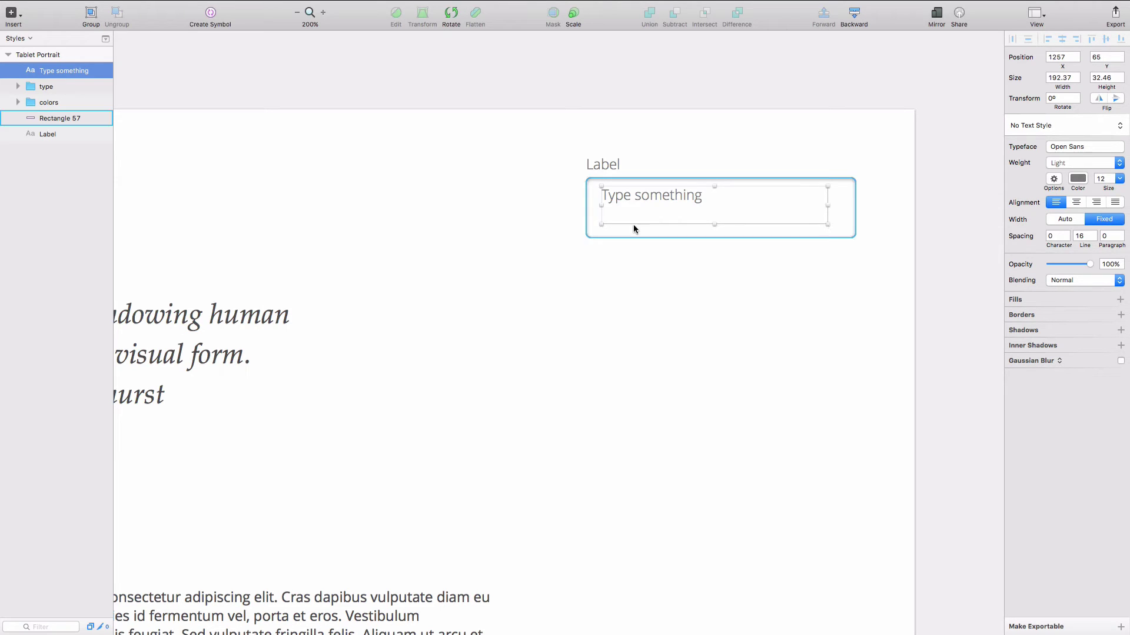
Replace the new text layer's content with a sample full name as placeholder text.
{"action": "left_click", "coordinate": [683, 186]}
{"action": "double_click", "coordinate": [684, 186]}
{"action": "double_click", "coordinate": [683, 194]}
{"action": "key", "text": "super+a"}
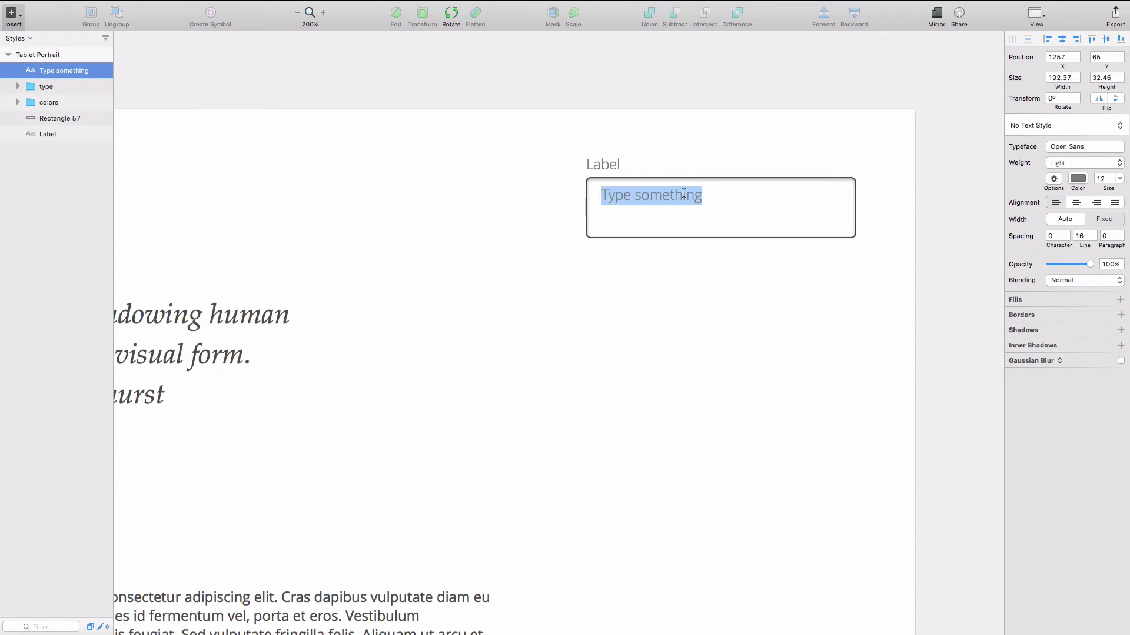
{"action": "type", "text": "John Doe"}
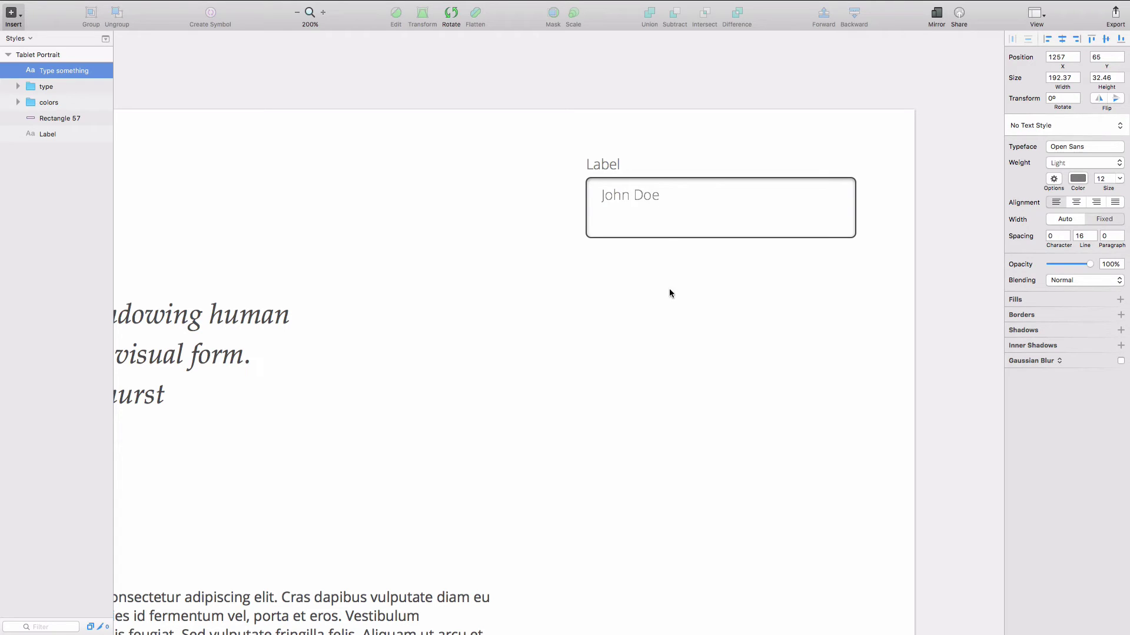
{"action": "left_click", "coordinate": [655, 223]}
Set the placeholder text's size to 16 and its weight to Regular.
{"action": "left_click", "coordinate": [630, 196]}
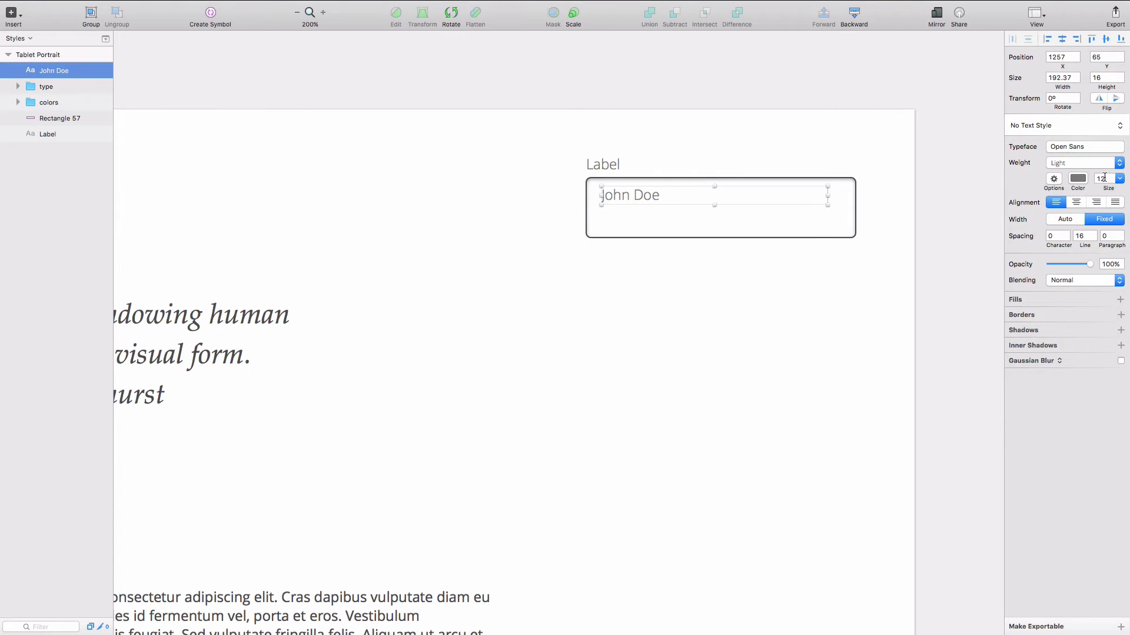
{"action": "left_click", "coordinate": [1104, 177]}
{"action": "type", "text": "16"}
{"action": "key", "text": "Return"}
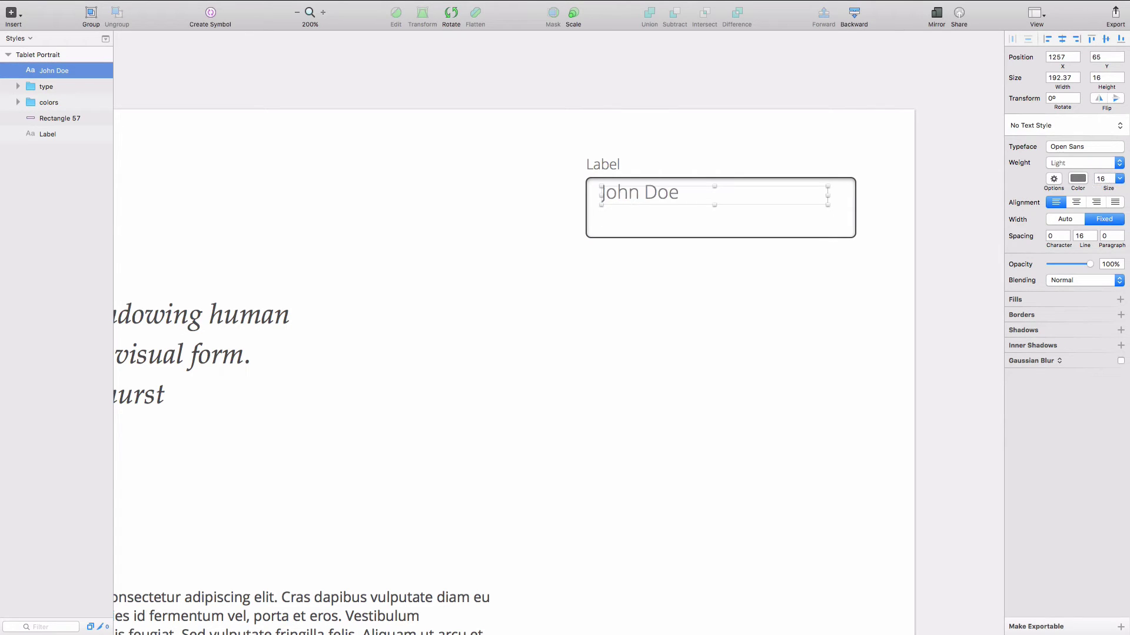
{"action": "left_click", "coordinate": [1099, 164]}
{"action": "left_click", "coordinate": [1083, 152]}
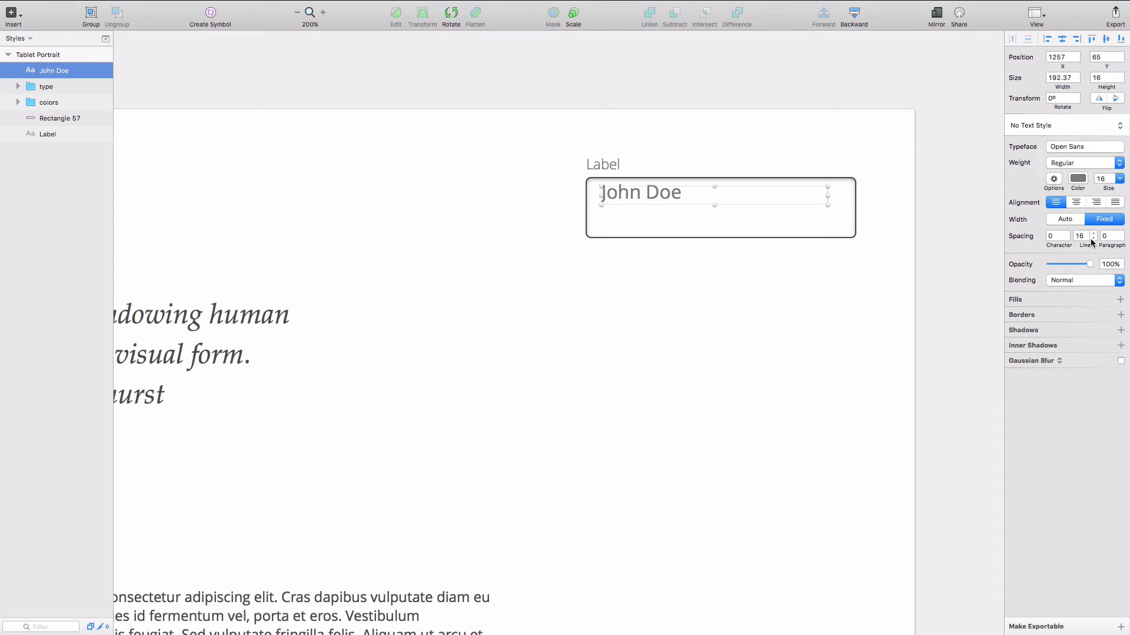
Colour the placeholder text light grey D8D8D8 and align it to the input box's top-left corner at X 1244, Y 58.
{"action": "left_click", "coordinate": [1082, 184]}
{"action": "left_click", "coordinate": [1120, 357]}
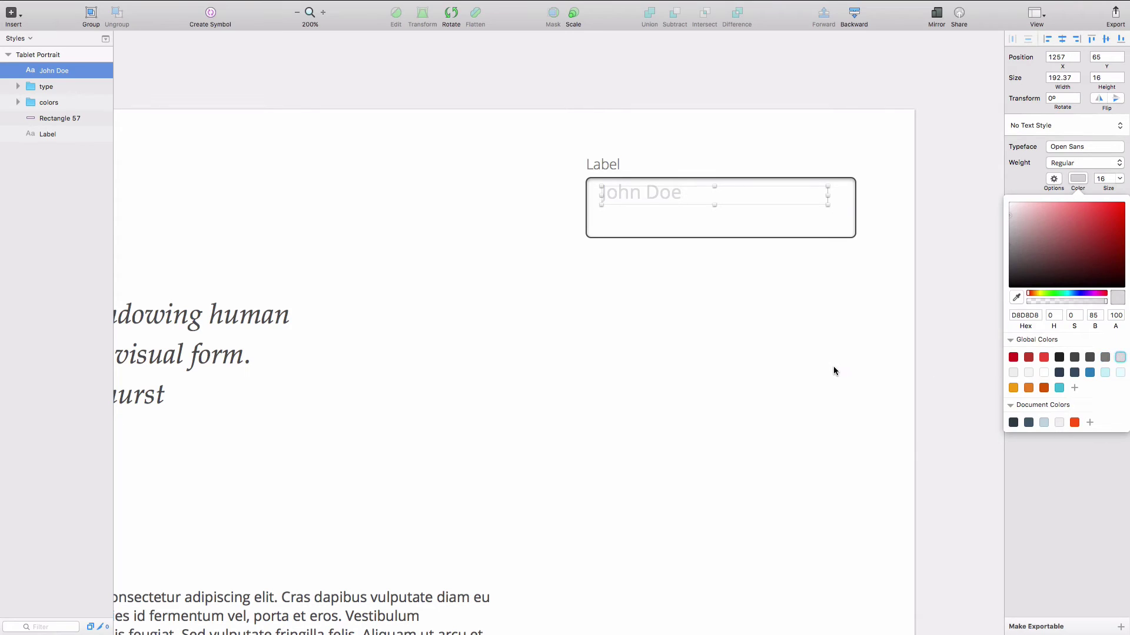
{"action": "left_click", "coordinate": [833, 370]}
{"action": "left_click_drag", "start_coordinate": [648, 195], "coordinate": [630, 186]}
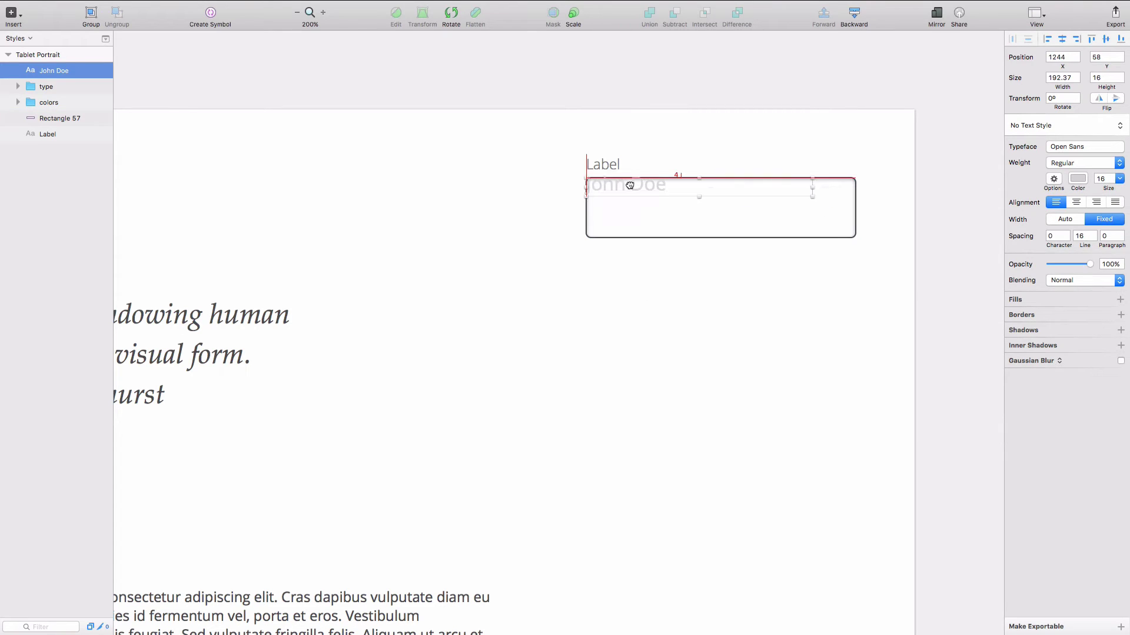
Try nudging the placeholder text 16 px right and 16 px down from the box's corner, and undo the nudges.
{"action": "key", "text": "shift+Right"}
{"action": "key", "text": "Right"}
{"action": "key", "text": "Right"}
{"action": "key", "text": "Right"}
{"action": "key", "text": "Right"}
{"action": "key", "text": "Right"}
{"action": "key", "text": "Right"}
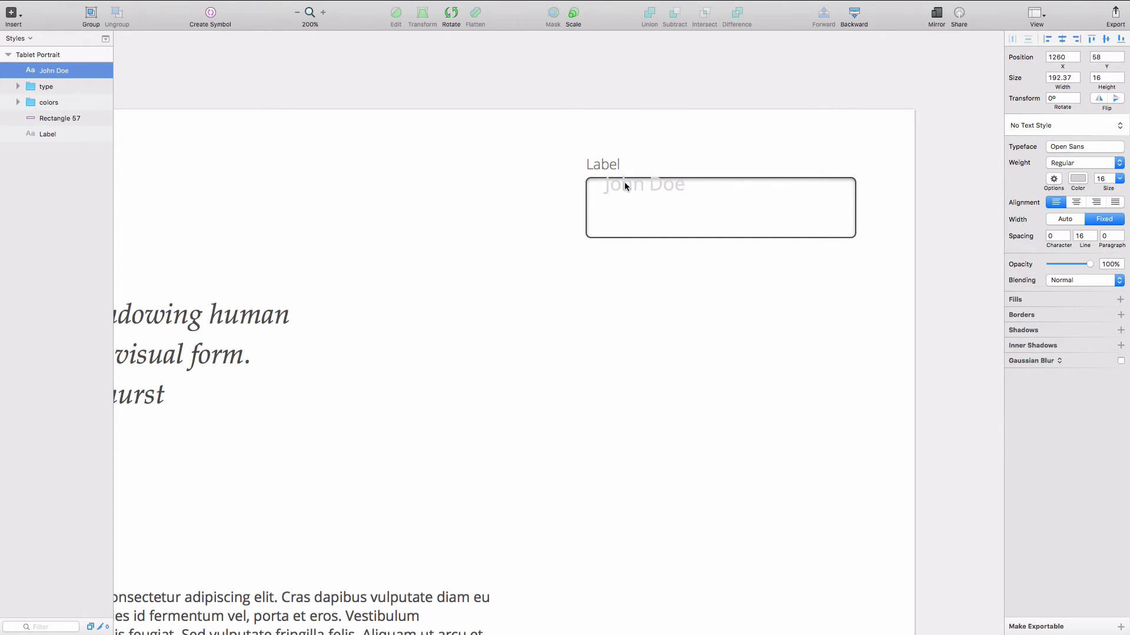
{"action": "key", "text": "shift+Down"}
{"action": "key", "text": "Down"}
{"action": "key", "text": "Down"}
{"action": "key", "text": "Down"}
{"action": "key", "text": "Down"}
{"action": "key", "text": "Down"}
{"action": "key", "text": "Down"}
{"action": "key", "text": "super+z"}
Offset the placeholder text 8 px down from the input box's upper edge, to Y 66.
{"action": "left_click", "coordinate": [1106, 58]}
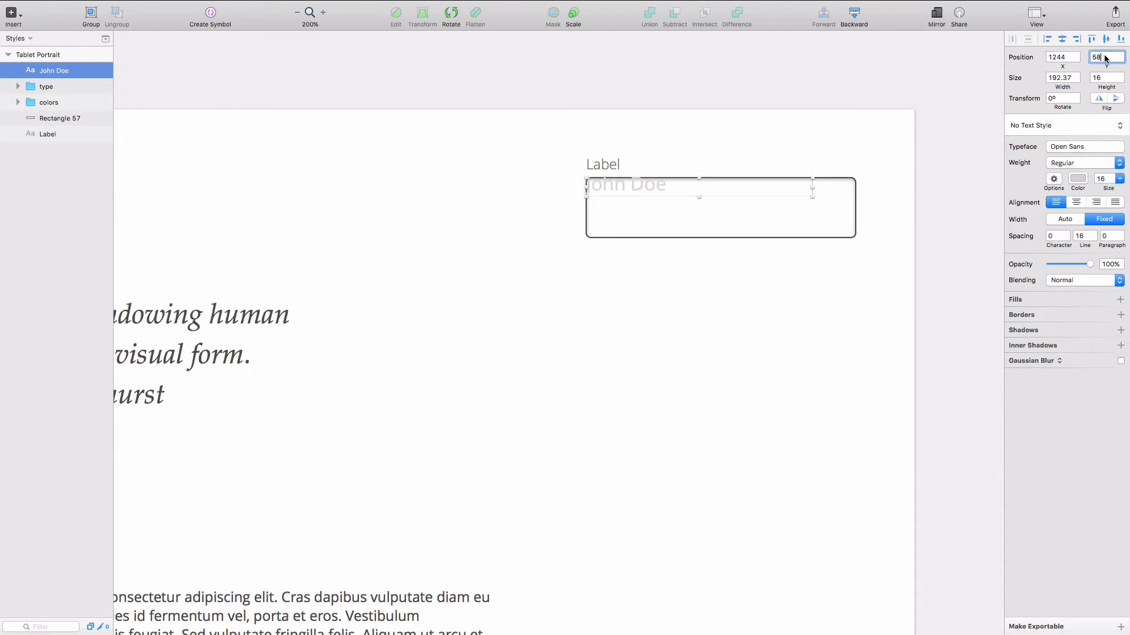
{"action": "type", "text": "+8"}
{"action": "key", "text": "Return"}
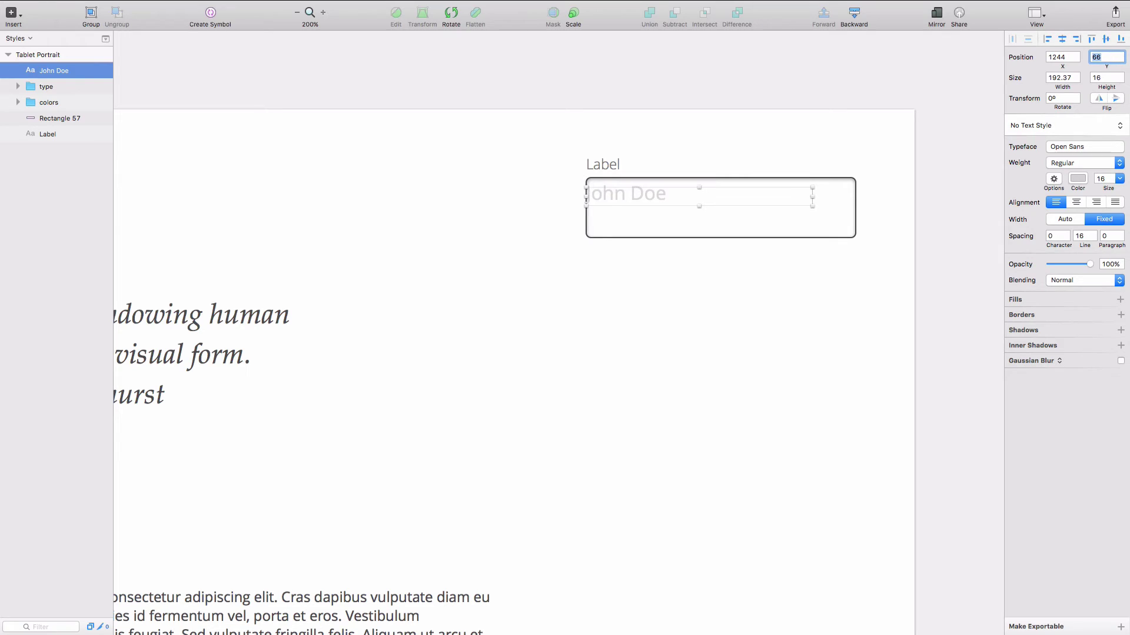
Set the placeholder text's width to 160 and its line spacing to 24.
{"action": "left_click", "coordinate": [1065, 78]}
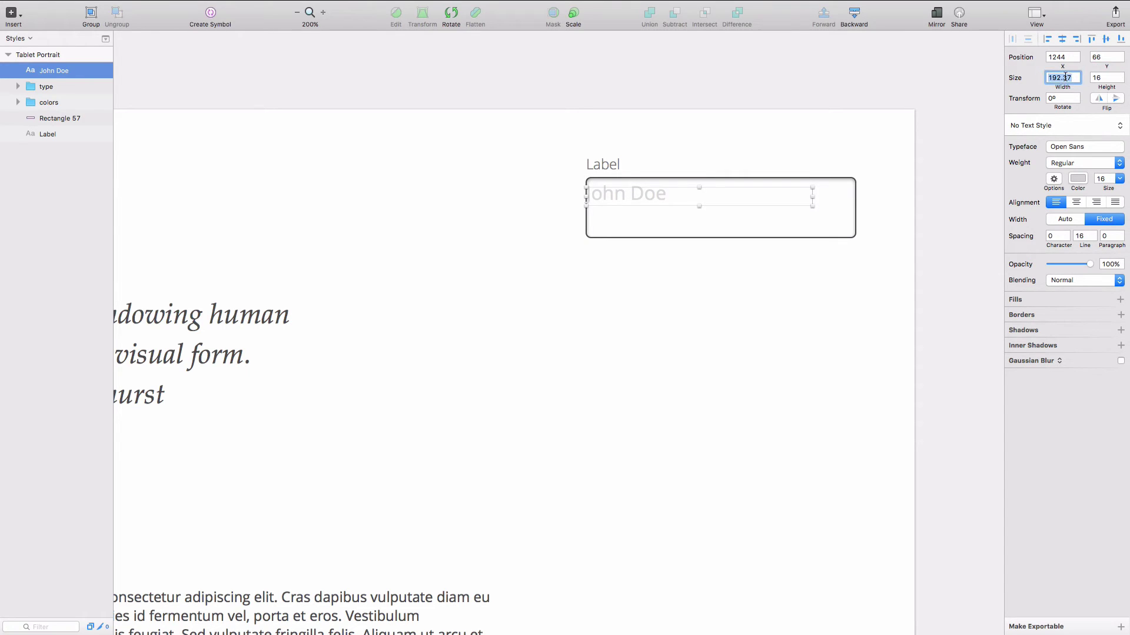
{"action": "type", "text": "160"}
{"action": "key", "text": "Return"}
{"action": "double_click", "coordinate": [1084, 235]}
{"action": "type", "text": "20"}
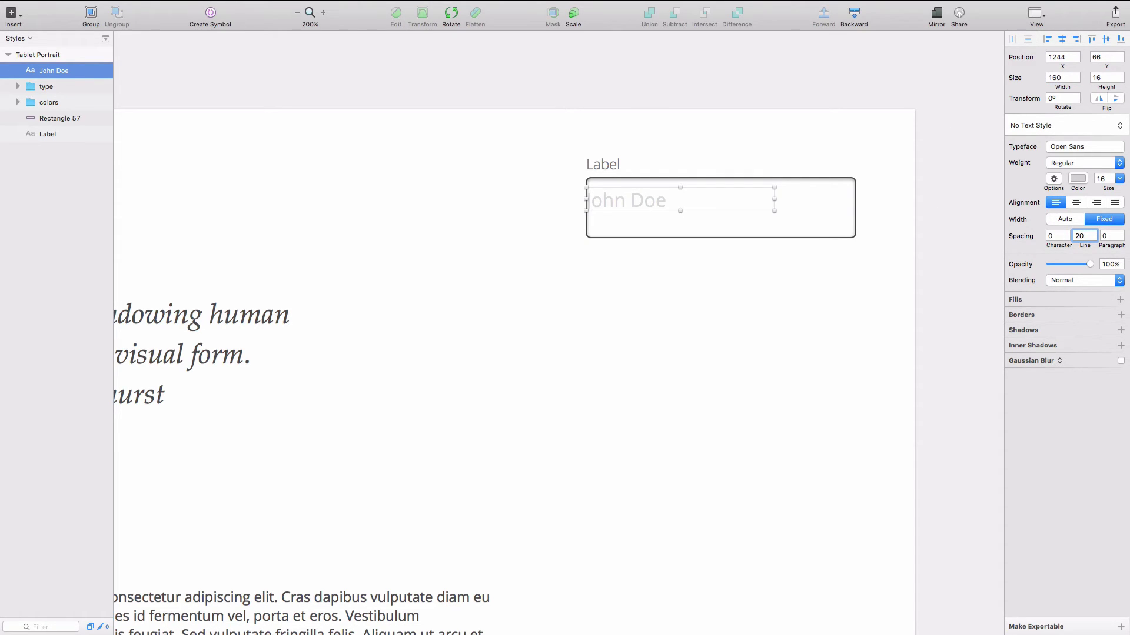
{"action": "key", "text": "BackSpace"}
{"action": "type", "text": "4"}
{"action": "key", "text": "Return"}
Offset the placeholder text 8 px right from the input box's left edge, to X 1252.
{"action": "left_click", "coordinate": [1066, 55]}
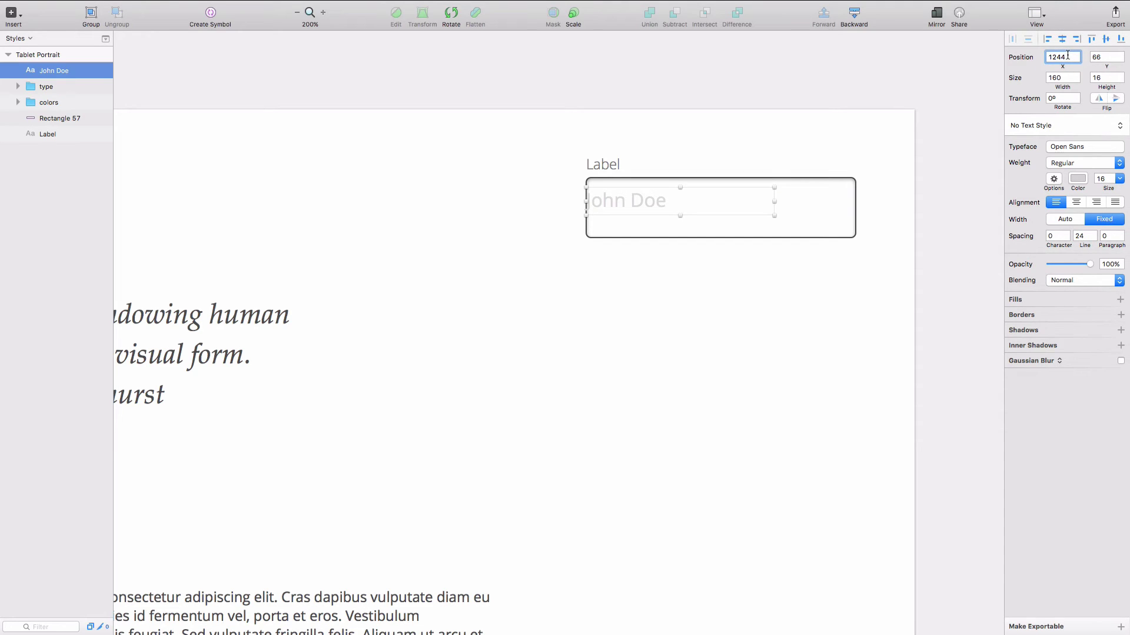
{"action": "type", "text": "+8"}
{"action": "key", "text": "Return"}
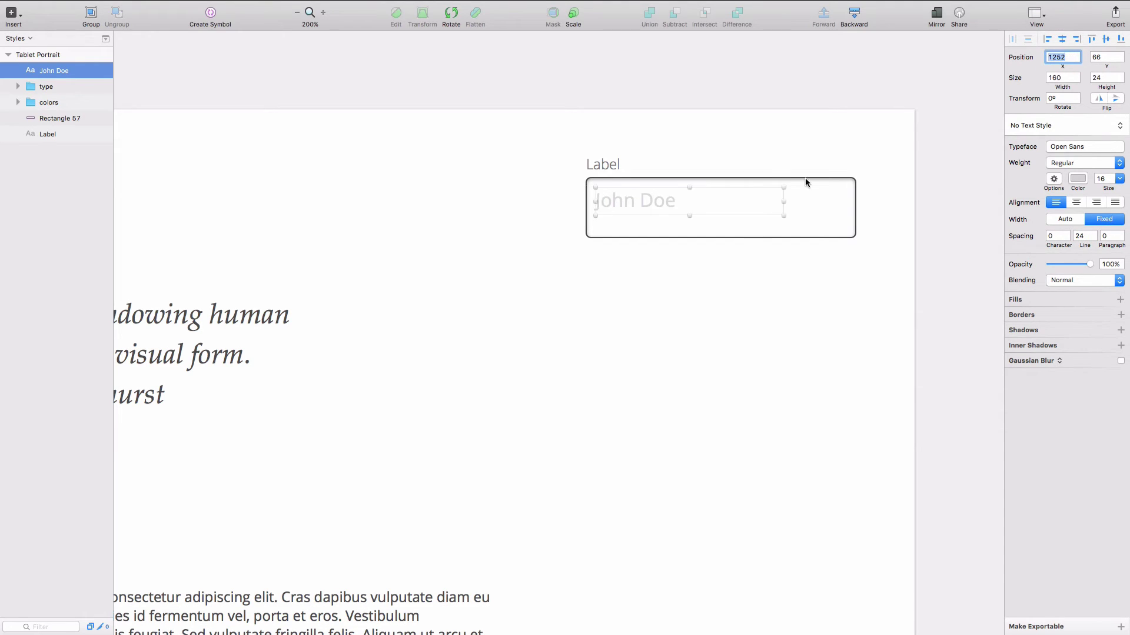
Shorten the input box to a height of 40 px and check its spacing around the placeholder text.
{"action": "left_click", "coordinate": [778, 235]}
{"action": "left_click_drag", "start_coordinate": [721, 238], "coordinate": [723, 224]}
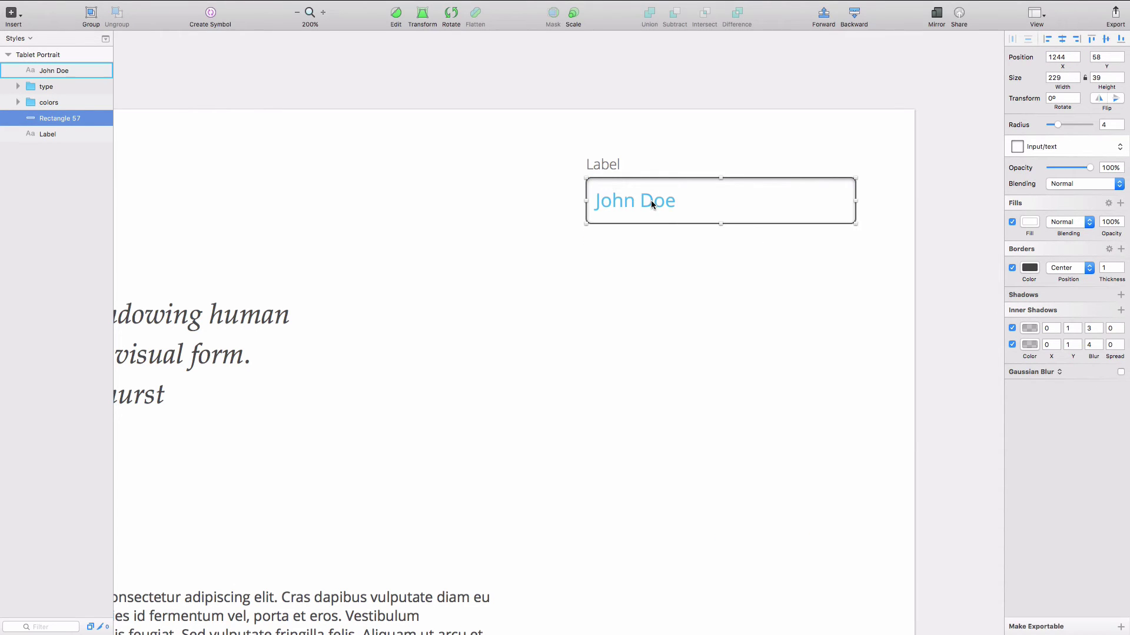
{"action": "key", "text": "alt"}
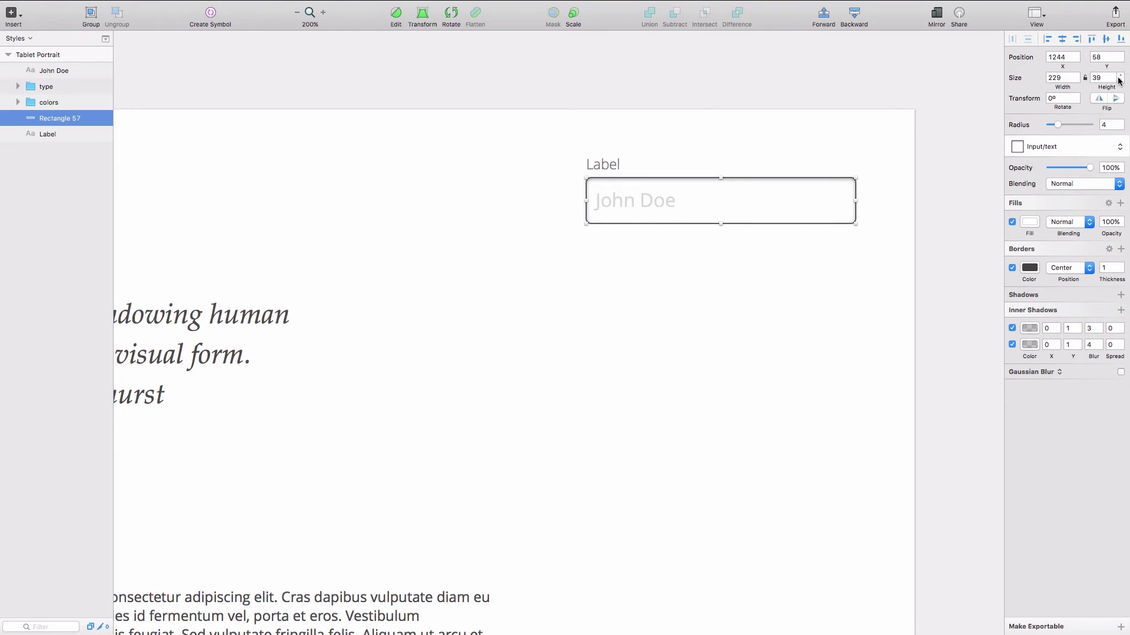
{"action": "left_click", "coordinate": [895, 216]}
{"action": "left_click", "coordinate": [654, 190]}
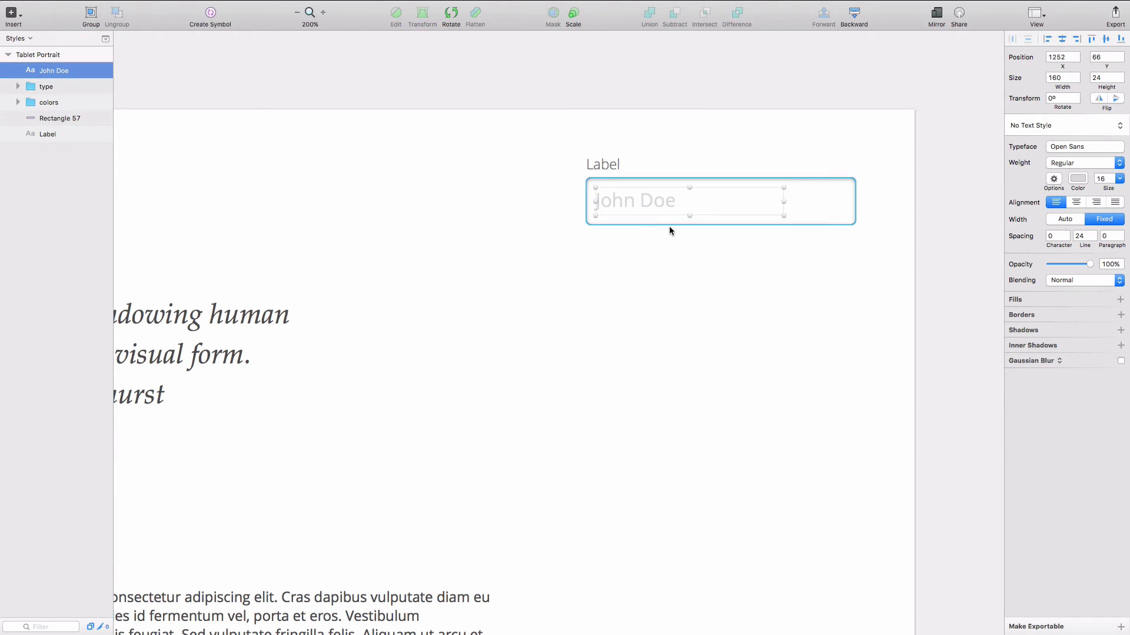
{"action": "left_click", "coordinate": [828, 301]}
{"action": "scroll", "coordinate": [828, 304], "scroll_direction": "right", "scroll_amount": 5}
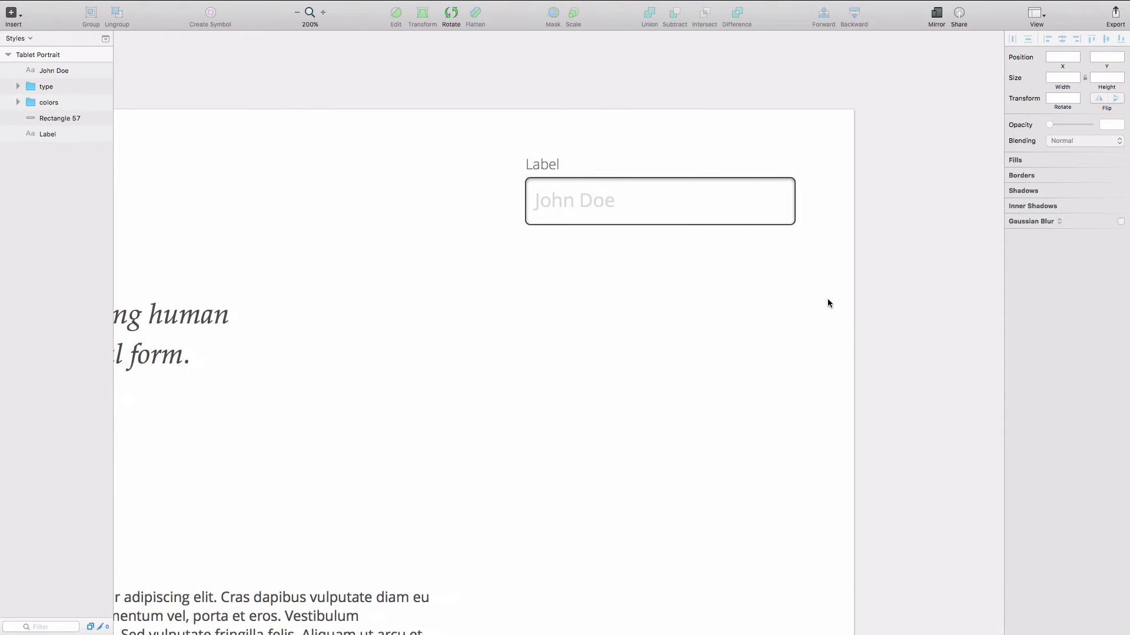
Increase the thickness of the input box's border.
{"action": "left_click", "coordinate": [680, 212]}
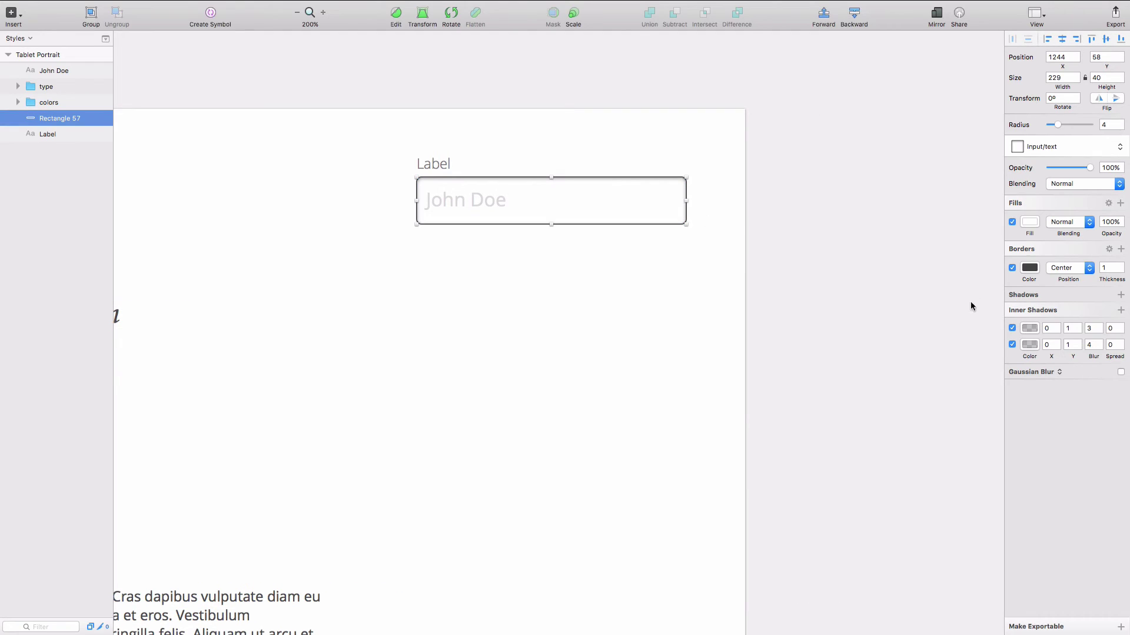
{"action": "left_click", "coordinate": [1029, 223]}
{"action": "key", "text": "Escape"}
{"action": "scroll", "coordinate": [462, 382], "scroll_direction": "down", "scroll_amount": 3}
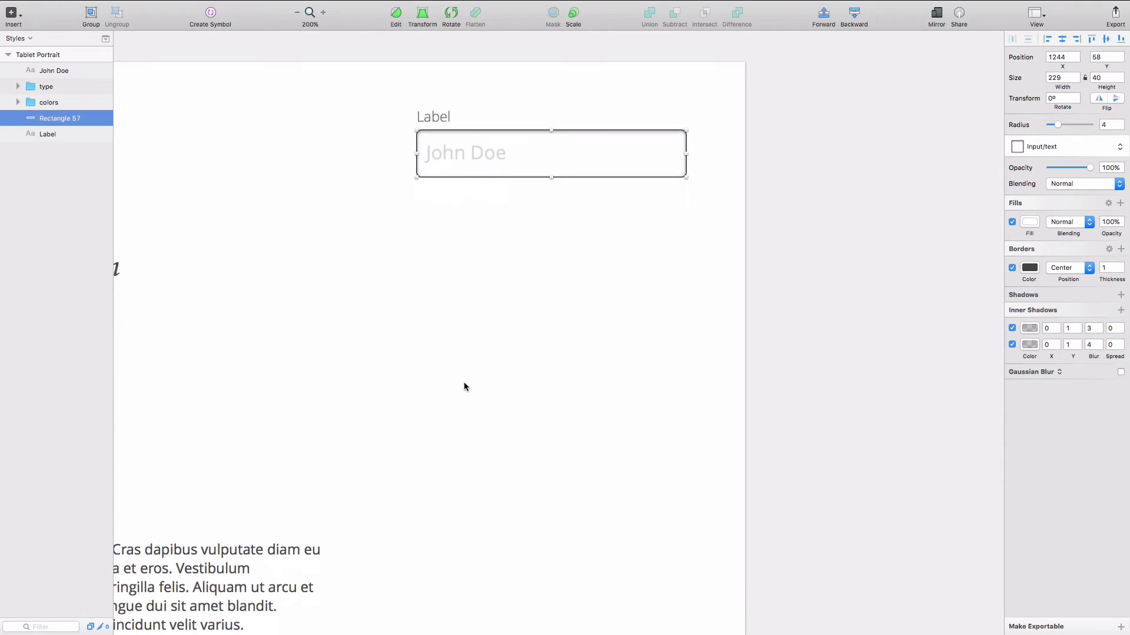
{"action": "left_click", "coordinate": [1089, 267]}
{"action": "left_click", "coordinate": [1122, 268]}
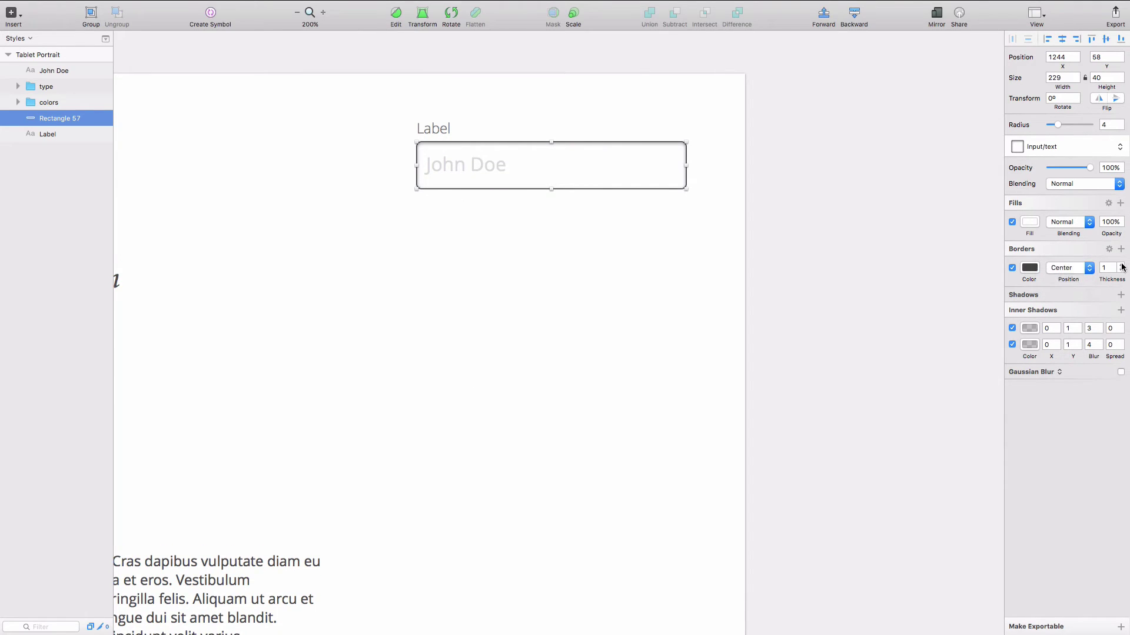
{"action": "left_click", "coordinate": [1122, 266]}
{"action": "left_click", "coordinate": [743, 304]}
{"action": "scroll", "coordinate": [731, 298], "scroll_direction": "up", "scroll_amount": 4}
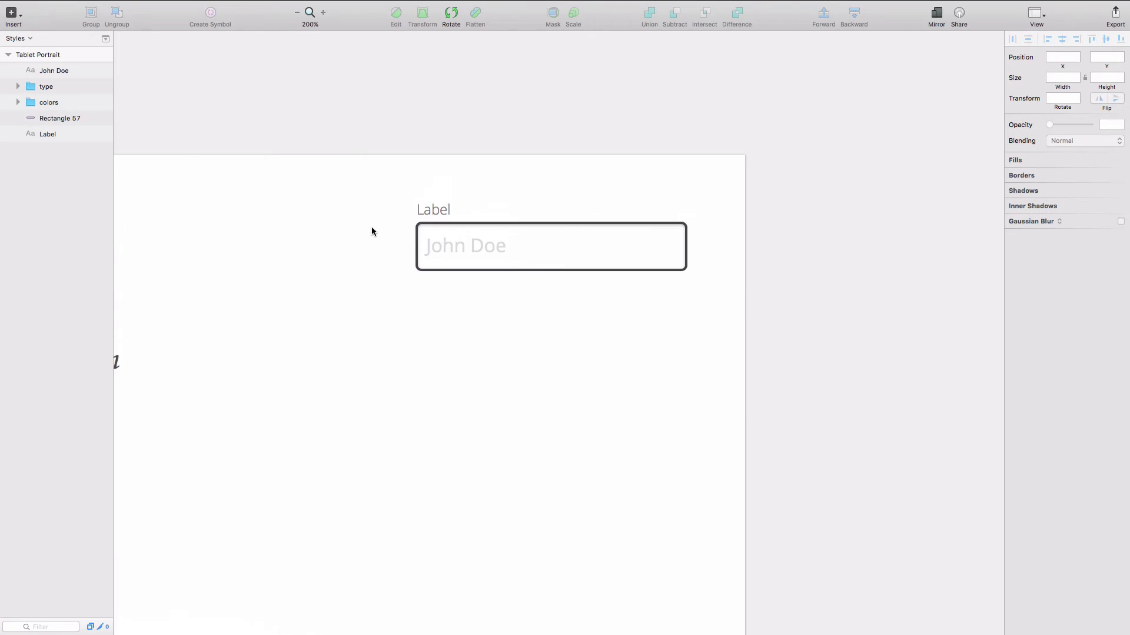
Create a new text style named "text:placeholder" from the placeholder text in the input box.
{"action": "scroll", "coordinate": [447, 330], "scroll_direction": "down", "scroll_amount": 2}
{"action": "left_click", "coordinate": [454, 218]}
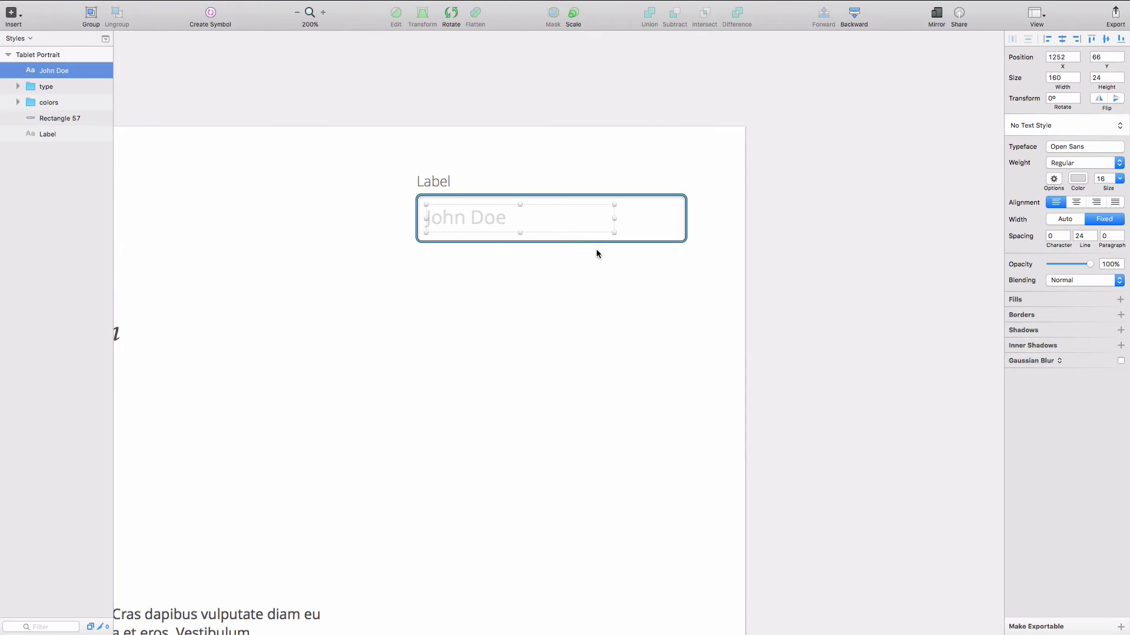
{"action": "left_click", "coordinate": [1065, 124]}
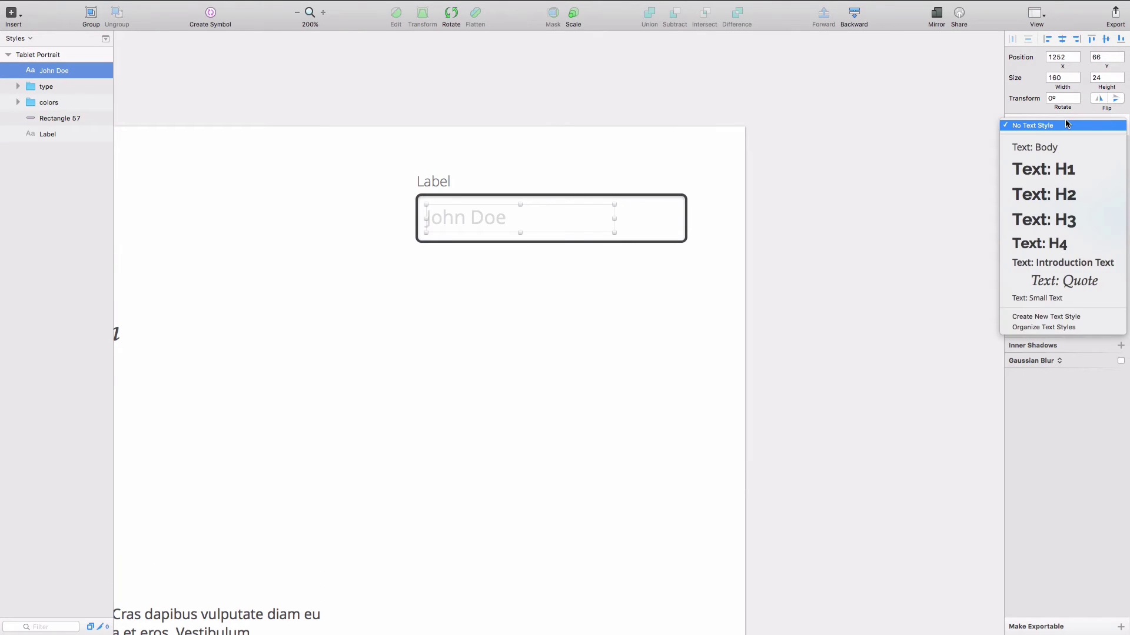
{"action": "left_click", "coordinate": [1071, 317]}
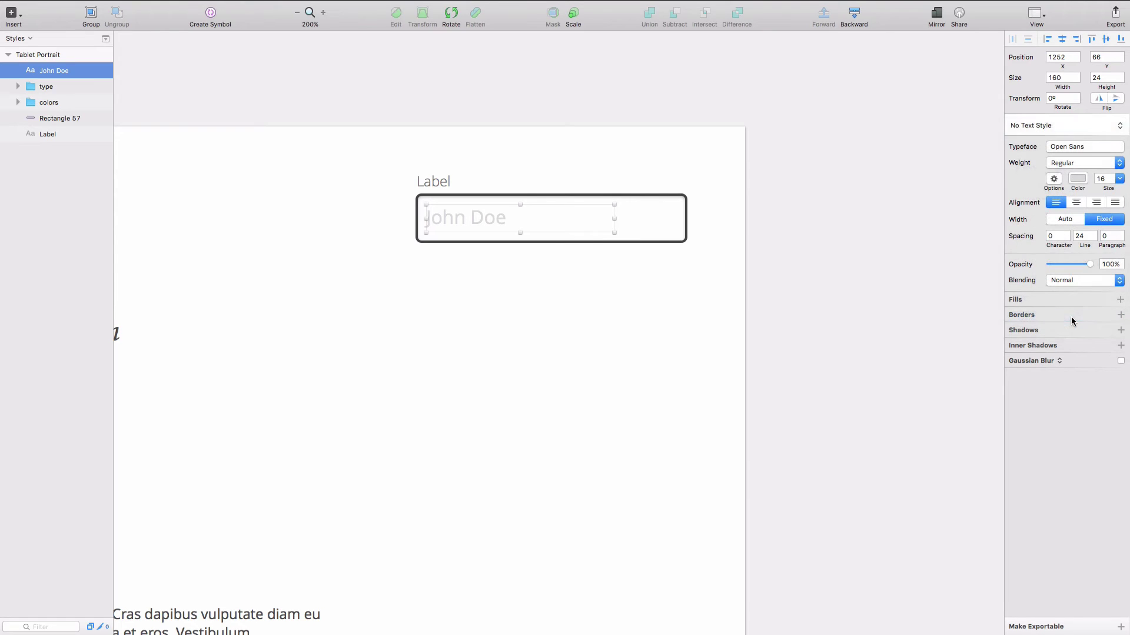
{"action": "type", "text": "text:placeholder"}
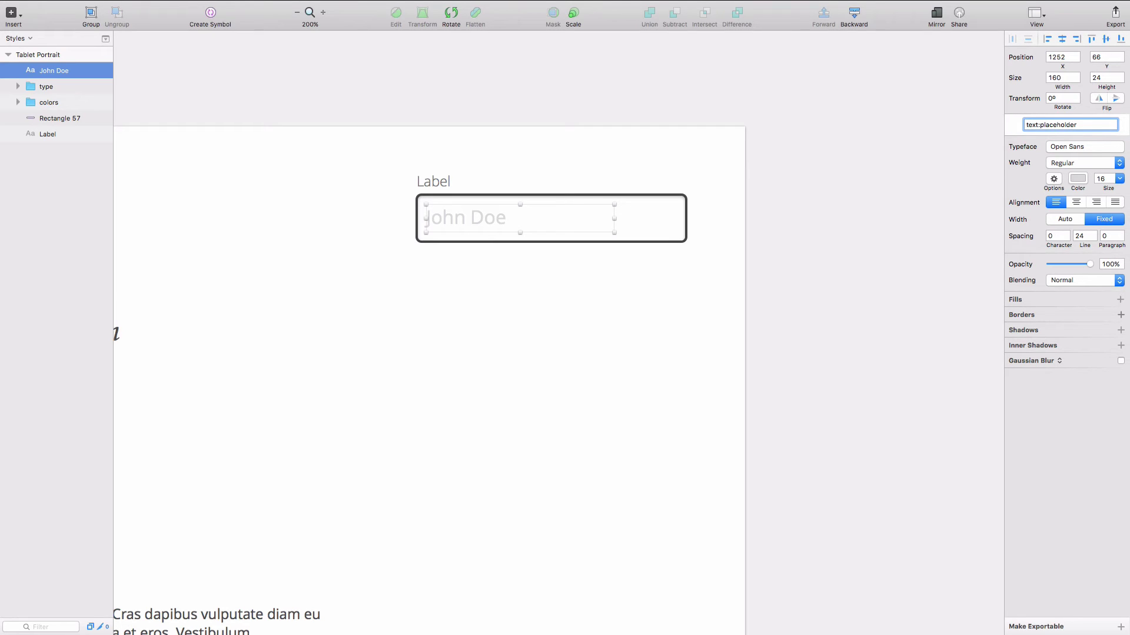
{"action": "key", "text": "Return"}
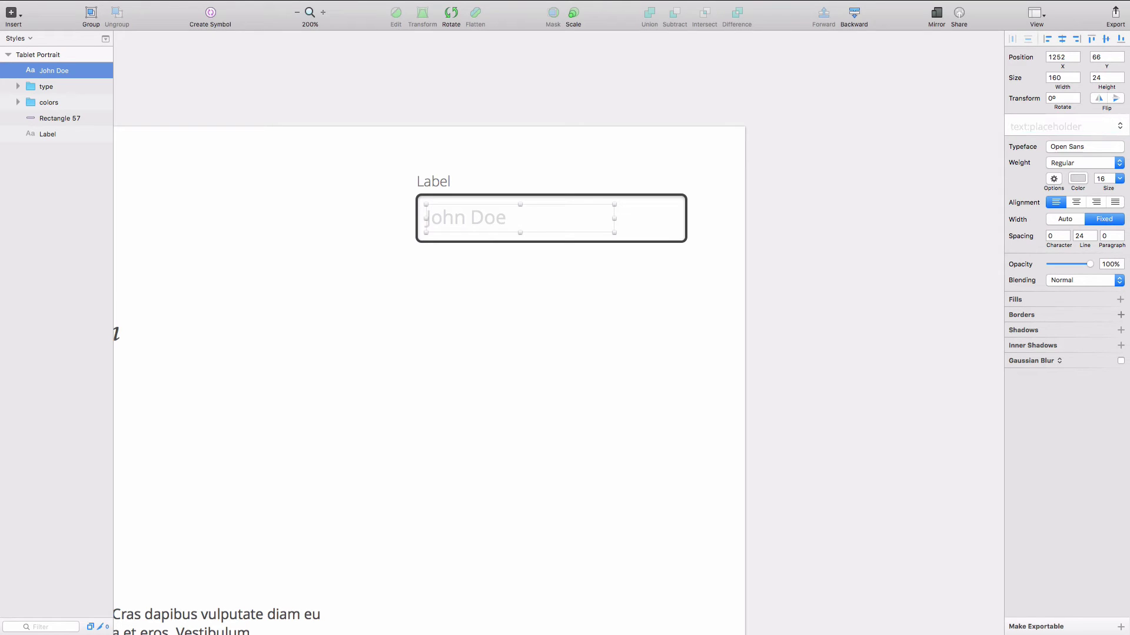
Create a new text style named "text:label" from the Label text above the input box.
{"action": "left_click", "coordinate": [440, 177]}
{"action": "left_click", "coordinate": [1059, 123]}
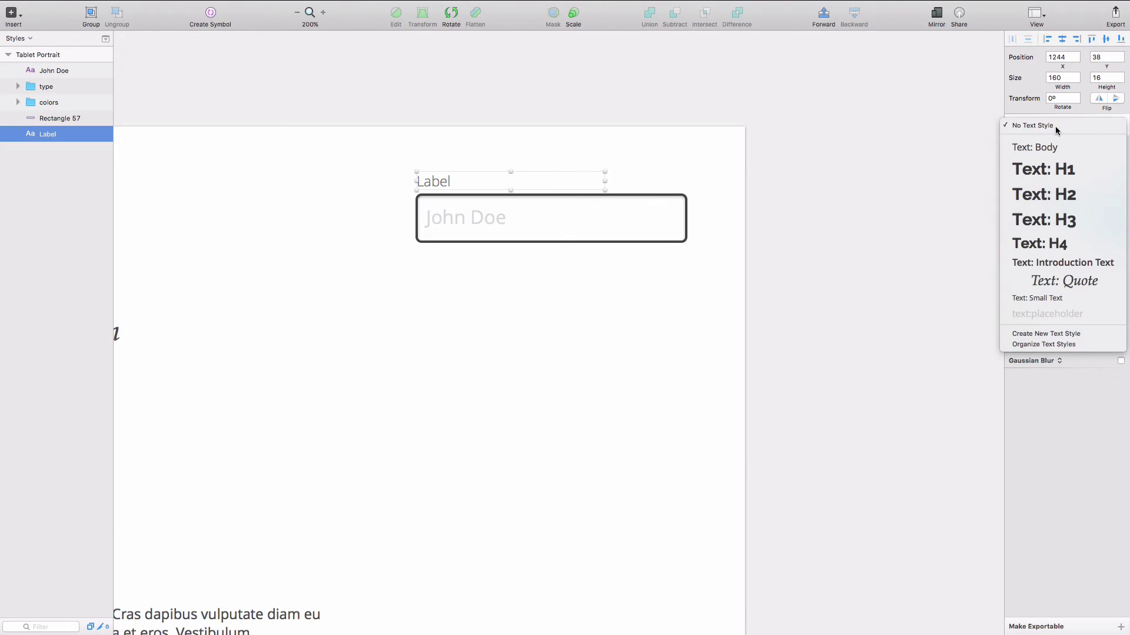
{"action": "left_click", "coordinate": [1067, 333]}
{"action": "type", "text": "te"}
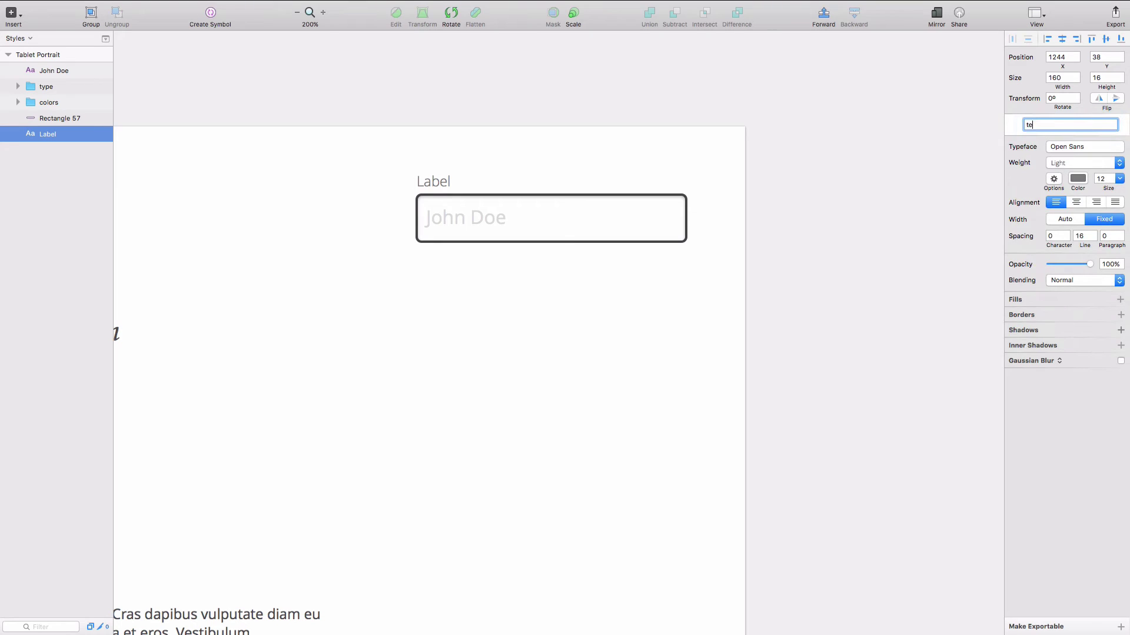
{"action": "type", "text": "xt:label"}
{"action": "key", "text": "Return"}
{"action": "left_click", "coordinate": [576, 488]}
{"action": "scroll", "coordinate": [585, 485], "scroll_direction": "left", "scroll_amount": 4}
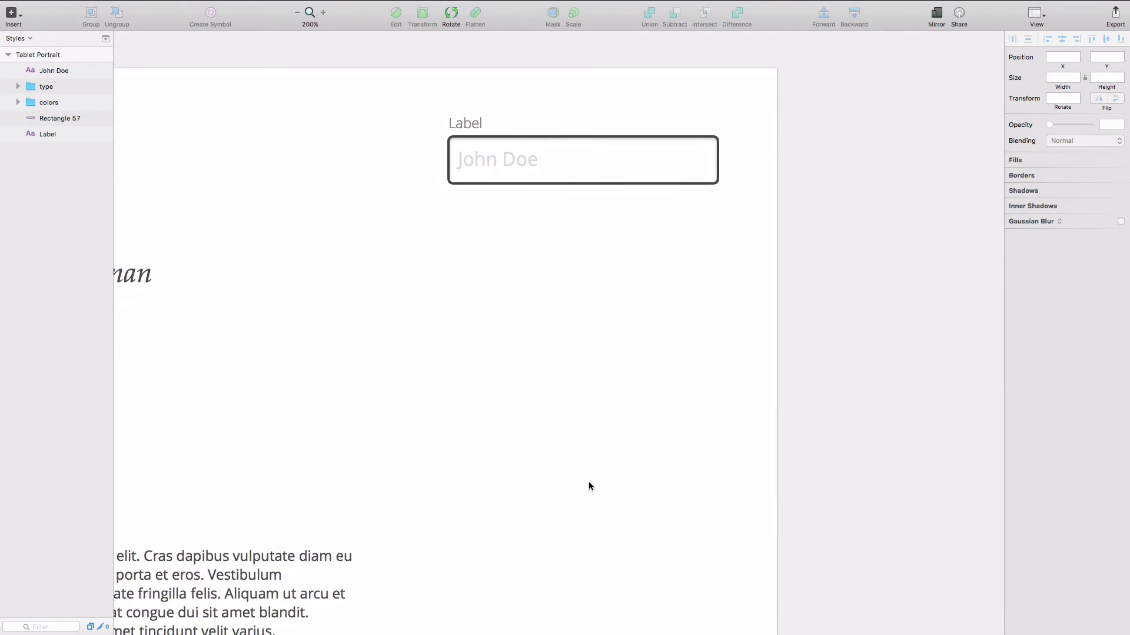
{"action": "scroll", "coordinate": [530, 388], "scroll_direction": "right", "scroll_amount": 5}
{"action": "scroll", "coordinate": [473, 302], "scroll_direction": "right", "scroll_amount": 2}
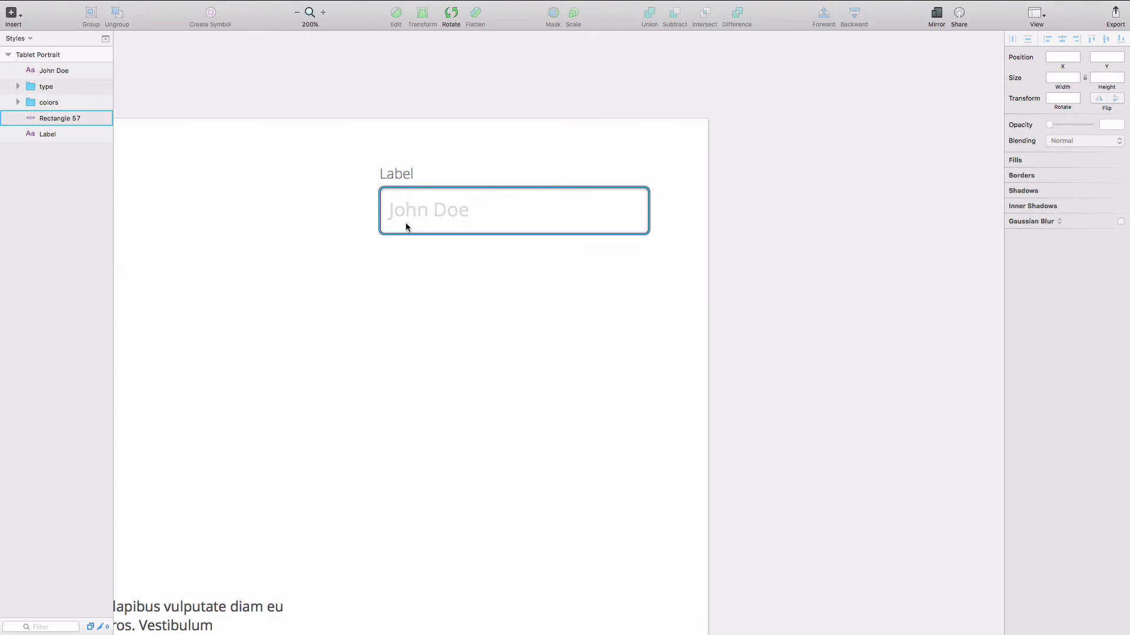
{"action": "key", "text": "t"}
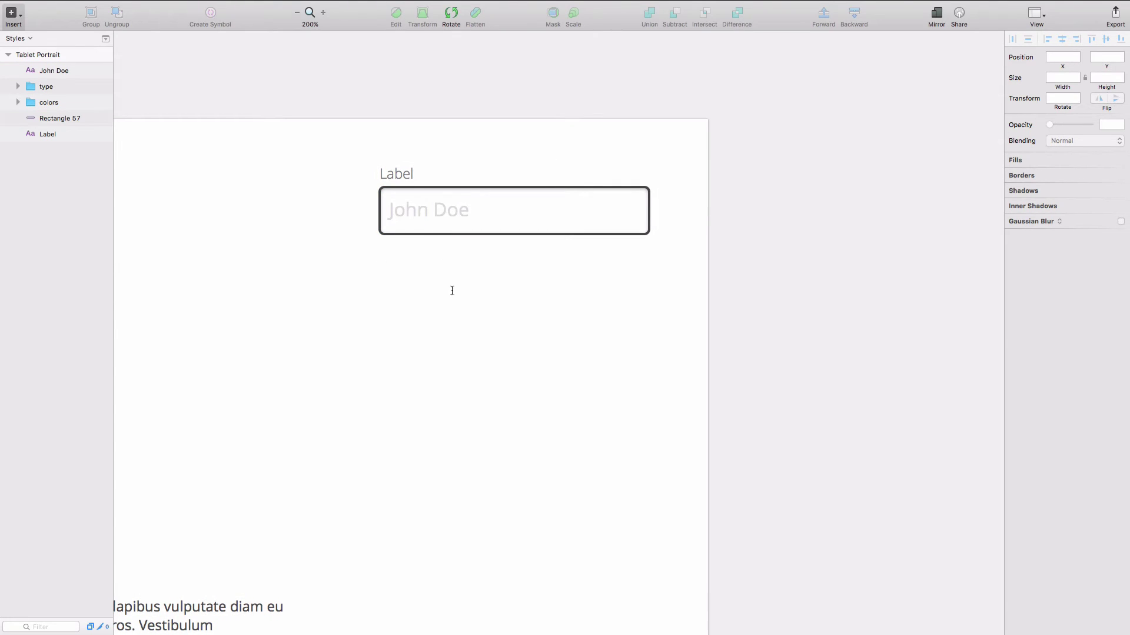
{"action": "key", "text": "v"}
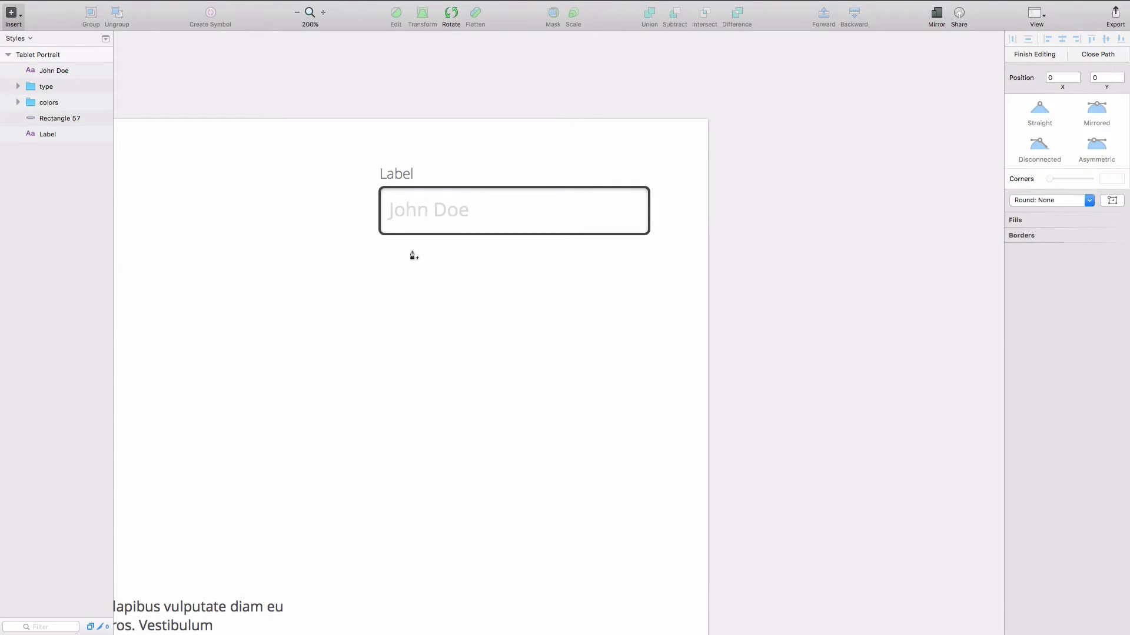
{"action": "key", "text": "Escape"}
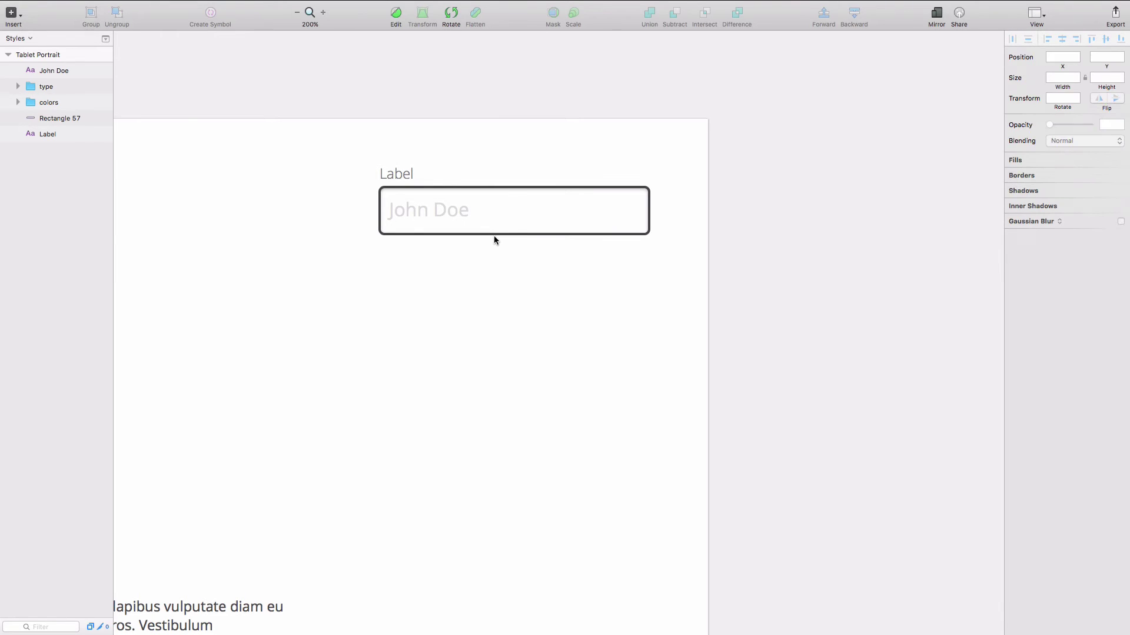
Duplicate the input box straight below the original at Y 114 and apply the CTA shared style to the copy.
{"action": "left_click", "coordinate": [507, 231]}
{"action": "left_click_drag", "start_coordinate": [569, 233], "coordinate": [598, 281]}
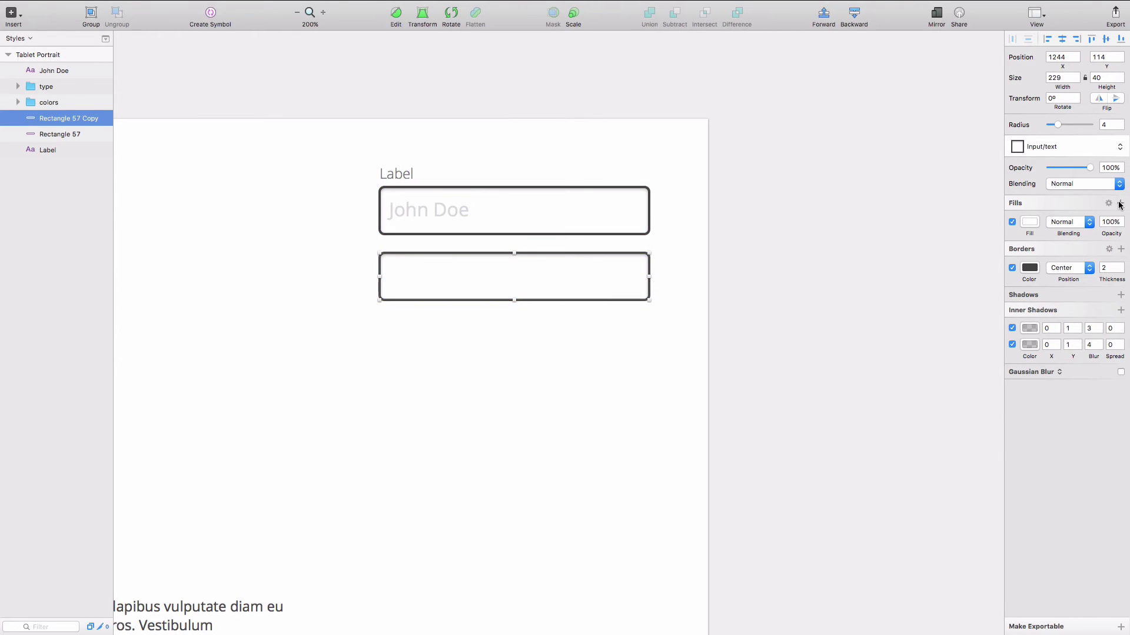
{"action": "left_click", "coordinate": [1062, 149]}
{"action": "left_click", "coordinate": [1053, 134]}
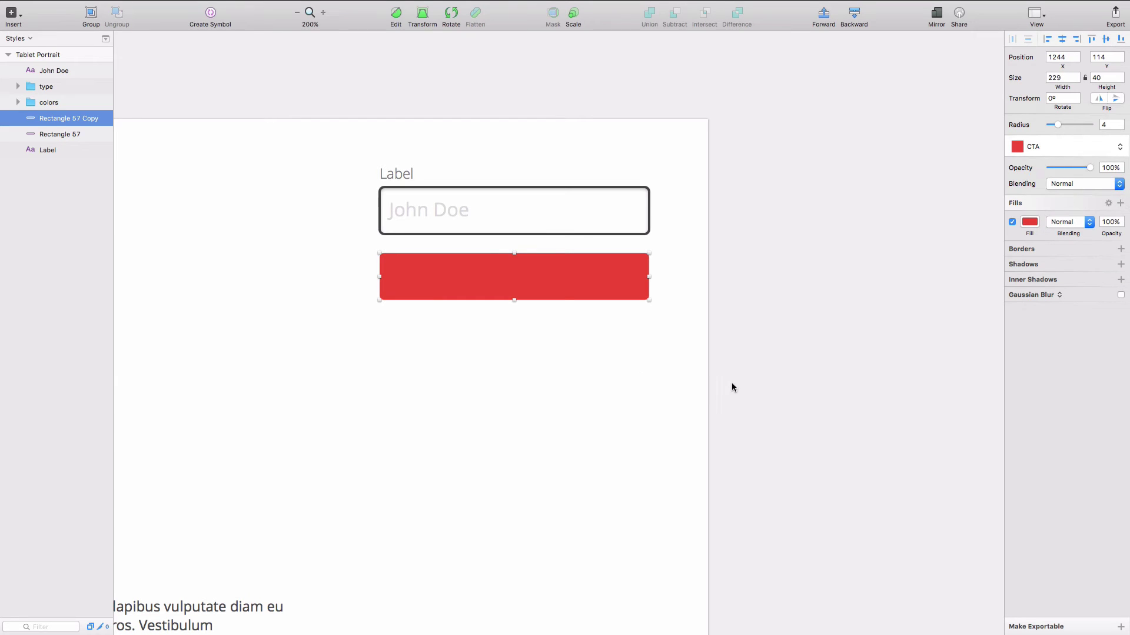
Change the CTA button's fill to the orange-red document color.
{"action": "left_click", "coordinate": [1029, 222]}
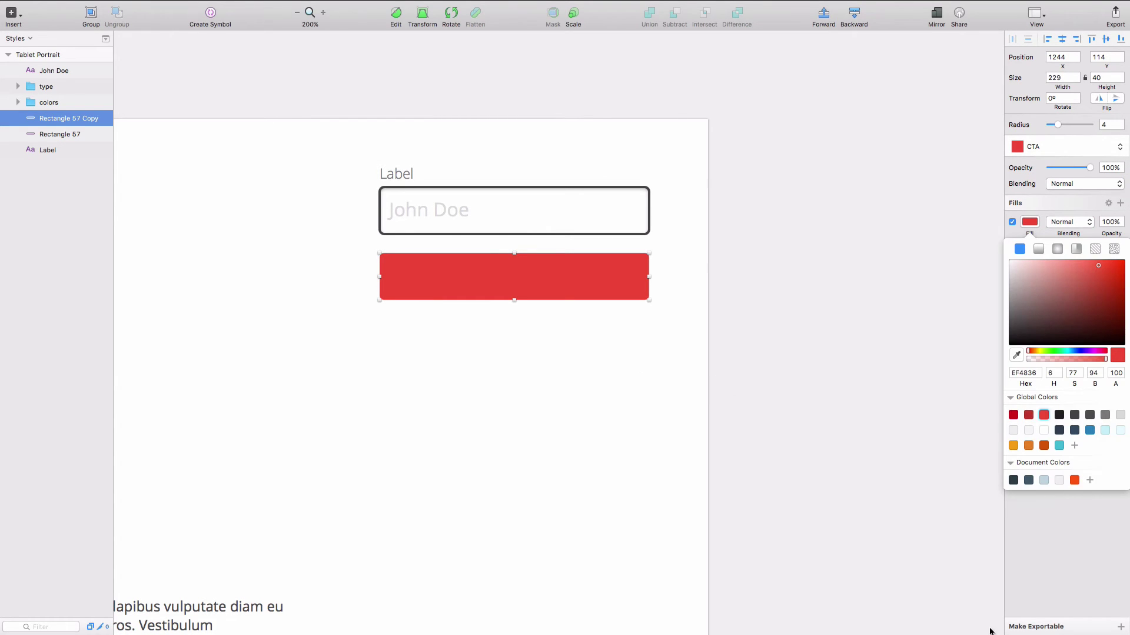
{"action": "left_click", "coordinate": [1075, 481]}
{"action": "left_click", "coordinate": [640, 489]}
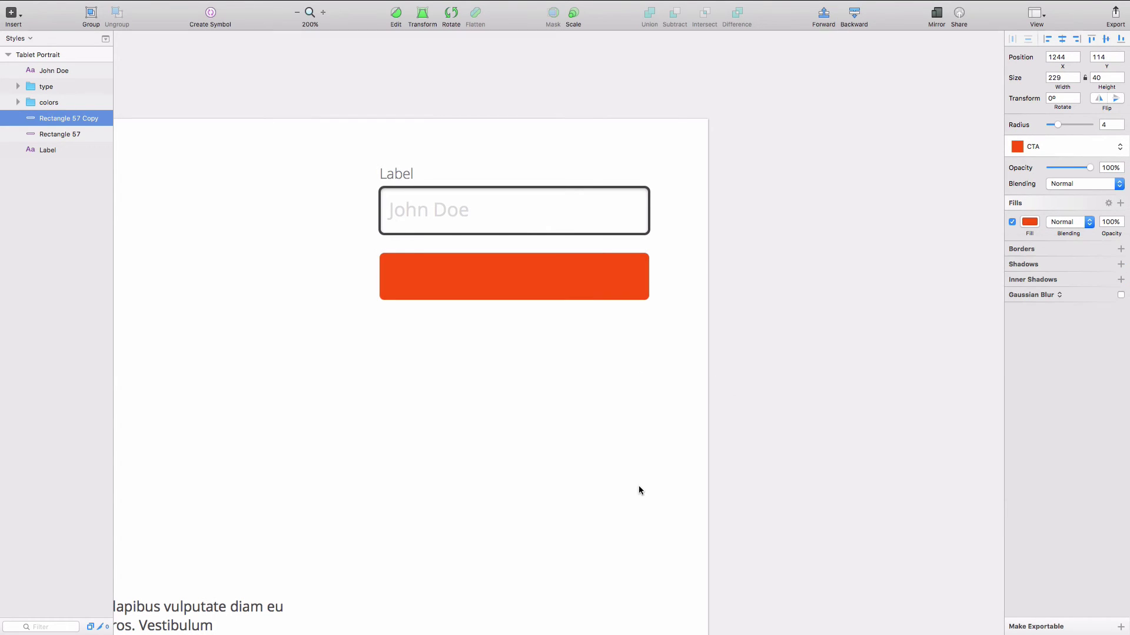
{"action": "left_click", "coordinate": [626, 294]}
{"action": "left_click", "coordinate": [556, 401]}
{"action": "scroll", "coordinate": [592, 403], "scroll_direction": "left", "scroll_amount": 3}
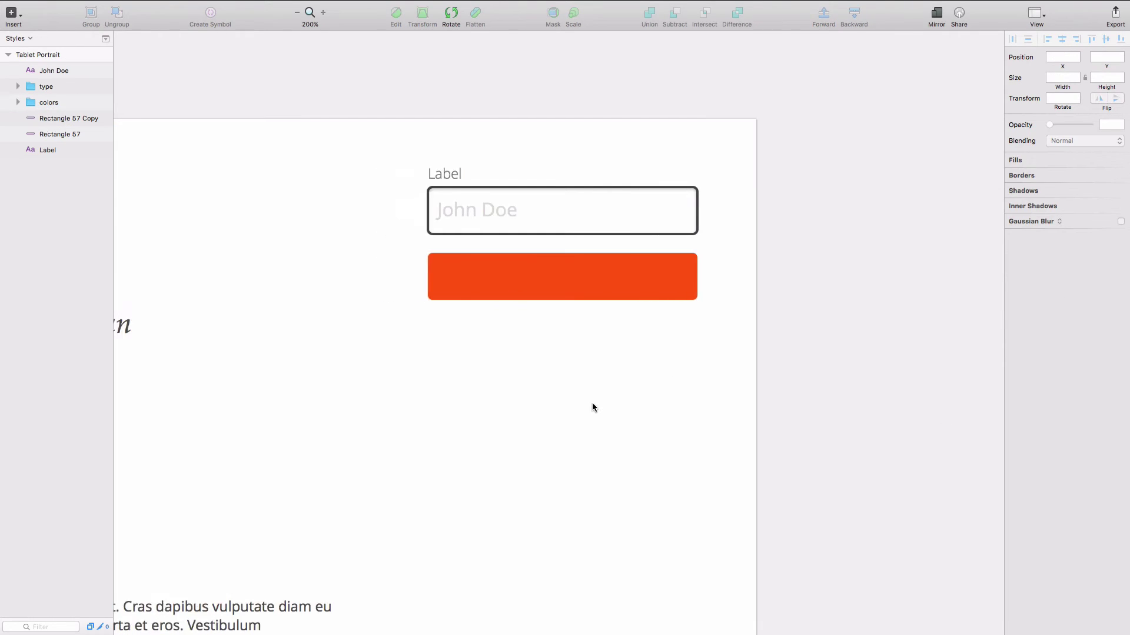
Add a text layer reading "Sign Up Here" on top of the orange-red button.
{"action": "scroll", "coordinate": [592, 401], "scroll_direction": "right", "scroll_amount": 3}
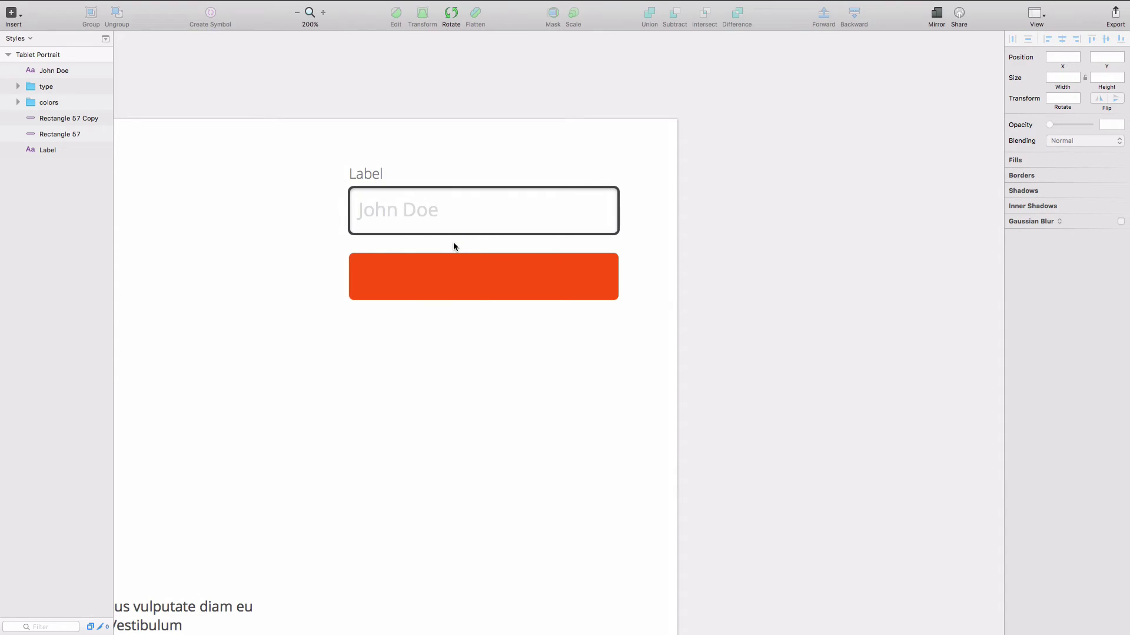
{"action": "key", "text": "r"}
{"action": "left_click_drag", "start_coordinate": [415, 263], "coordinate": [568, 288]}
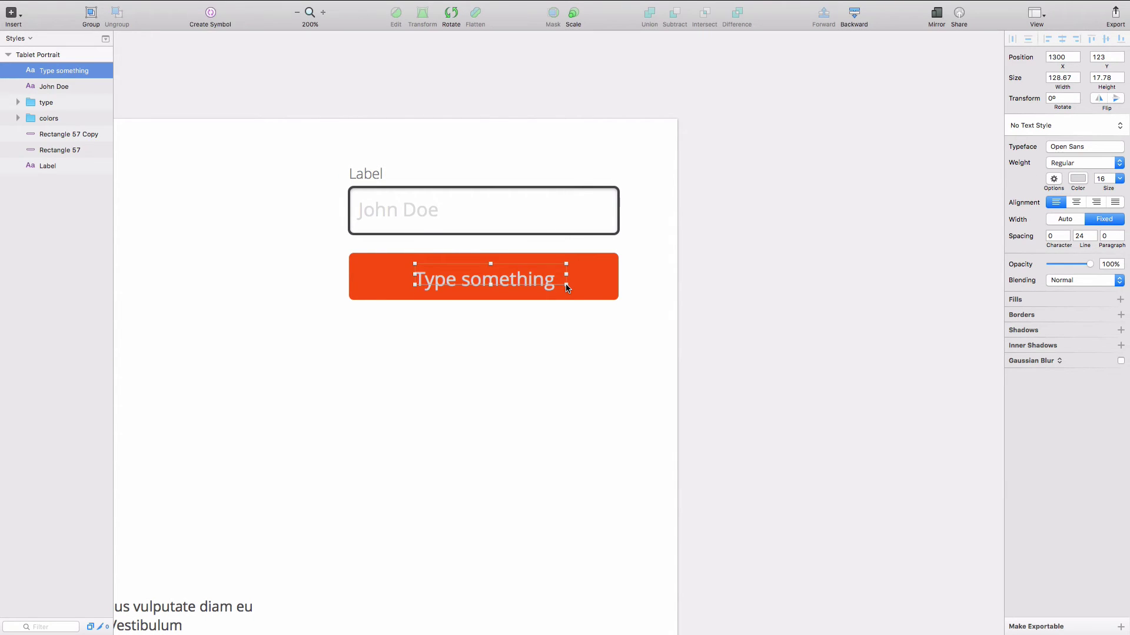
{"action": "double_click", "coordinate": [543, 281]}
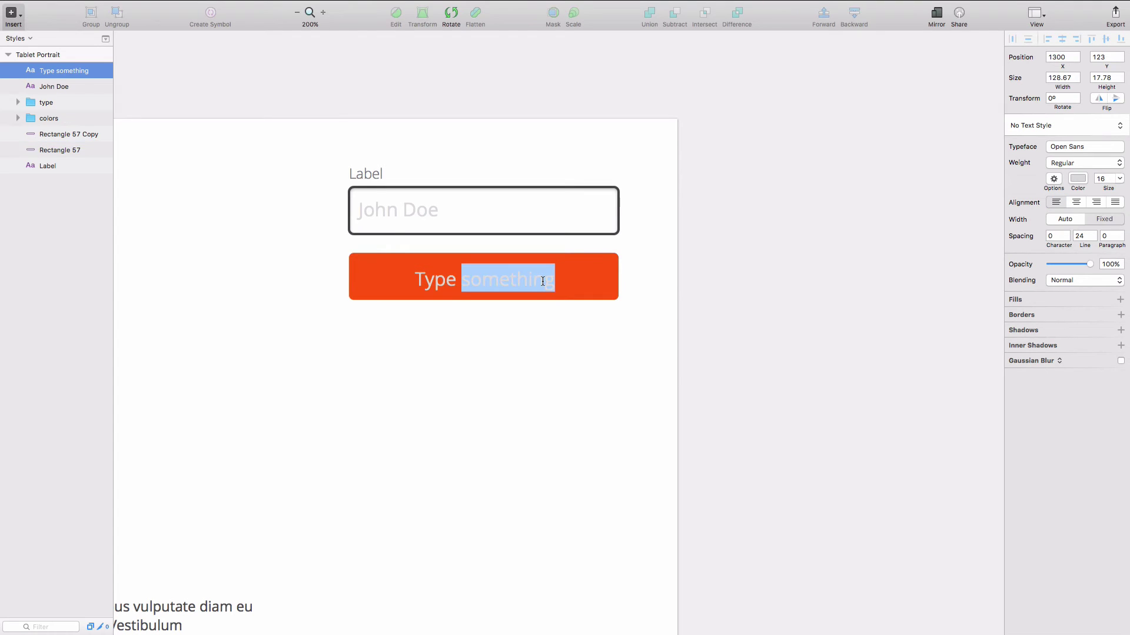
{"action": "key", "text": "super+a"}
{"action": "type", "text": "Sign Up"}
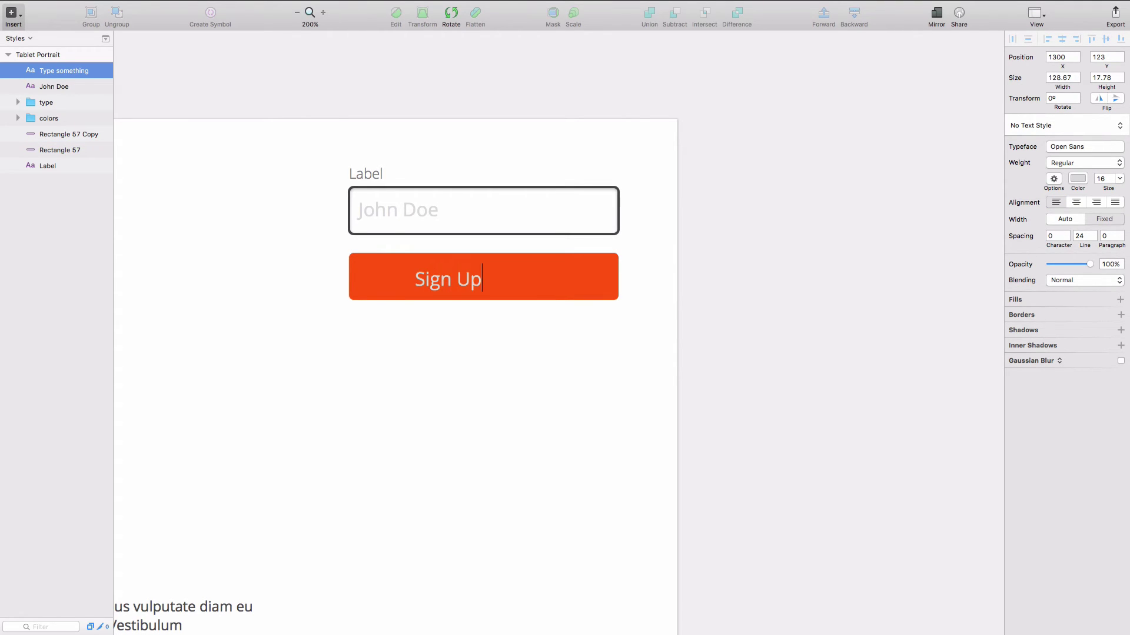
{"action": "type", "text": " Here"}
{"action": "left_click", "coordinate": [521, 381]}
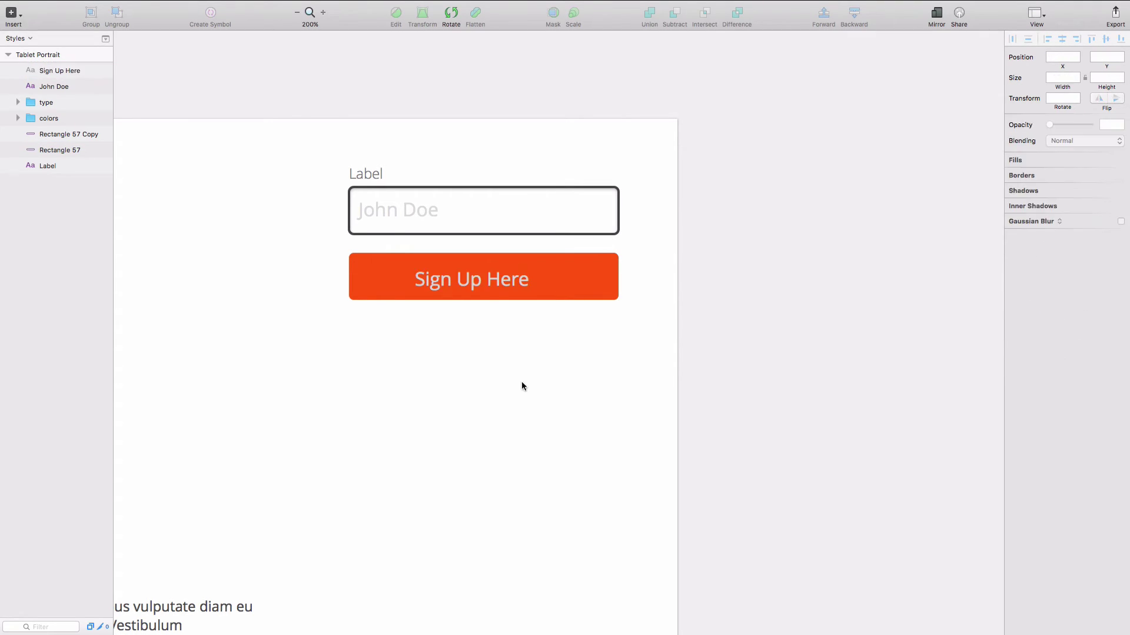
Color the "Sign Up Here" text with the white global color.
{"action": "key", "text": "Escape"}
{"action": "left_click", "coordinate": [1077, 179]}
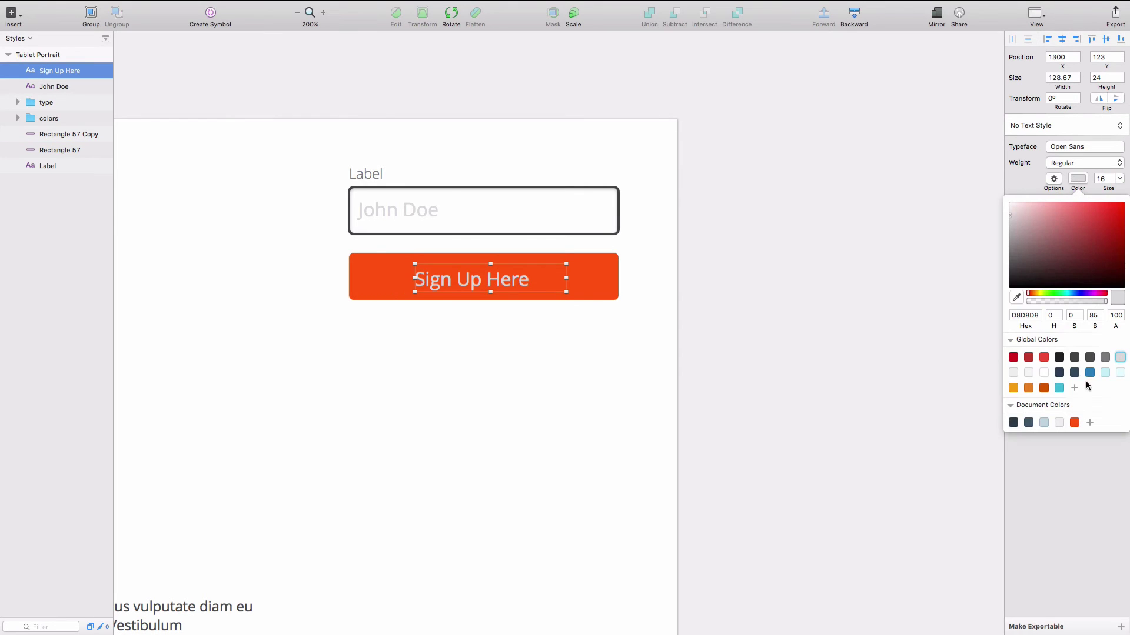
{"action": "left_click", "coordinate": [1044, 373]}
{"action": "left_click", "coordinate": [903, 401]}
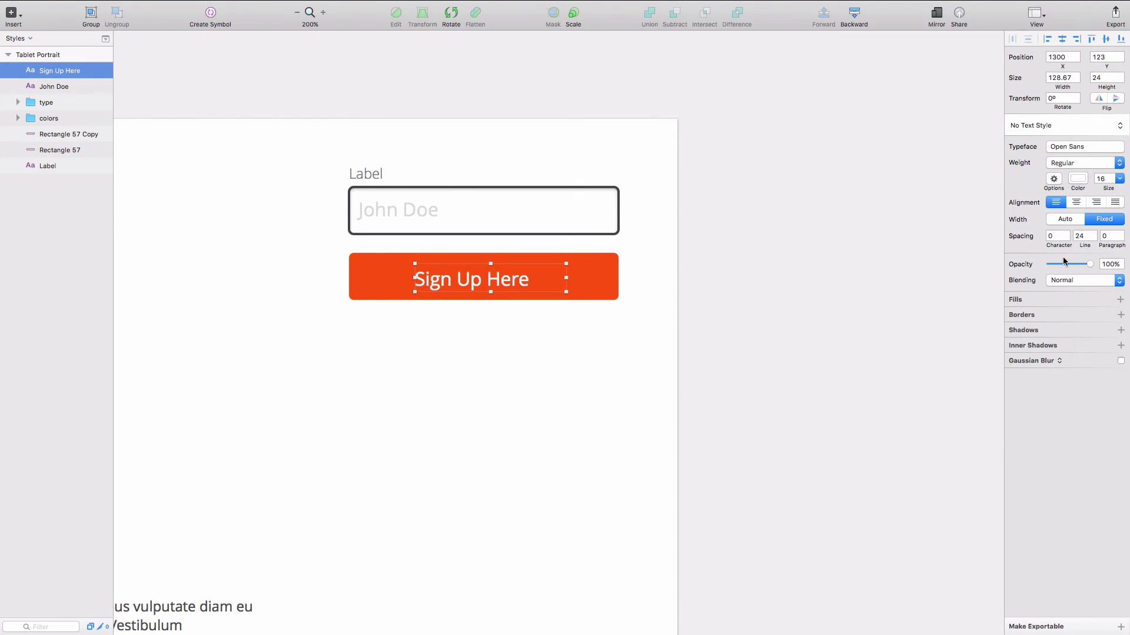
Center-align the "Sign Up Here" text with automatic width and reposition it on the button at X 1314, Y 119.
{"action": "left_click", "coordinate": [1076, 202]}
{"action": "left_click", "coordinate": [1079, 222]}
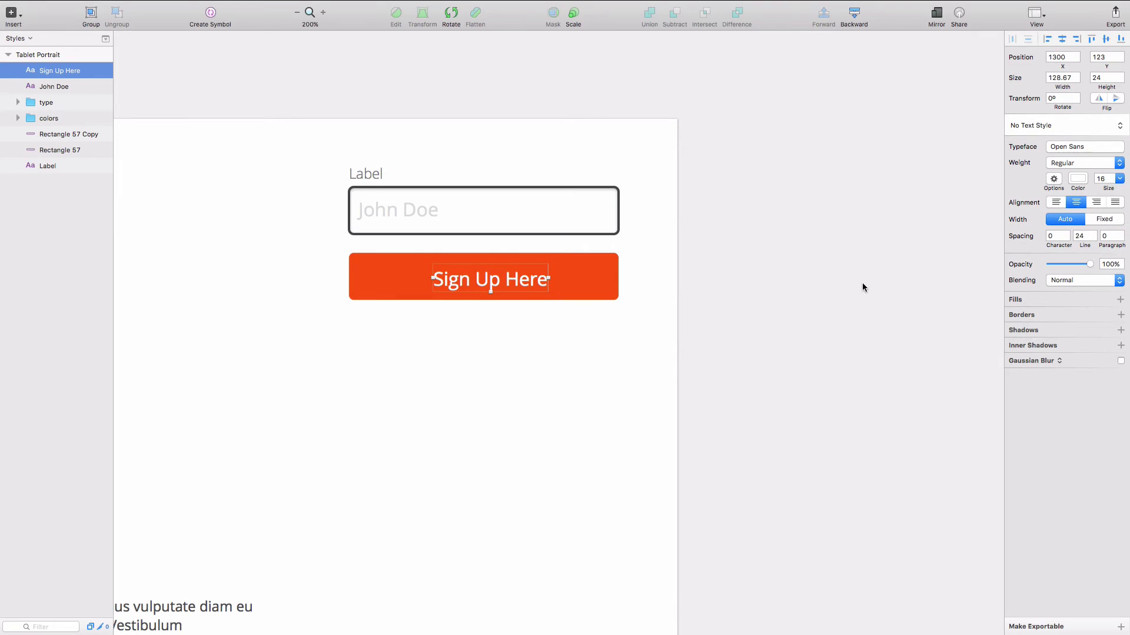
{"action": "left_click_drag", "start_coordinate": [494, 280], "coordinate": [491, 275]}
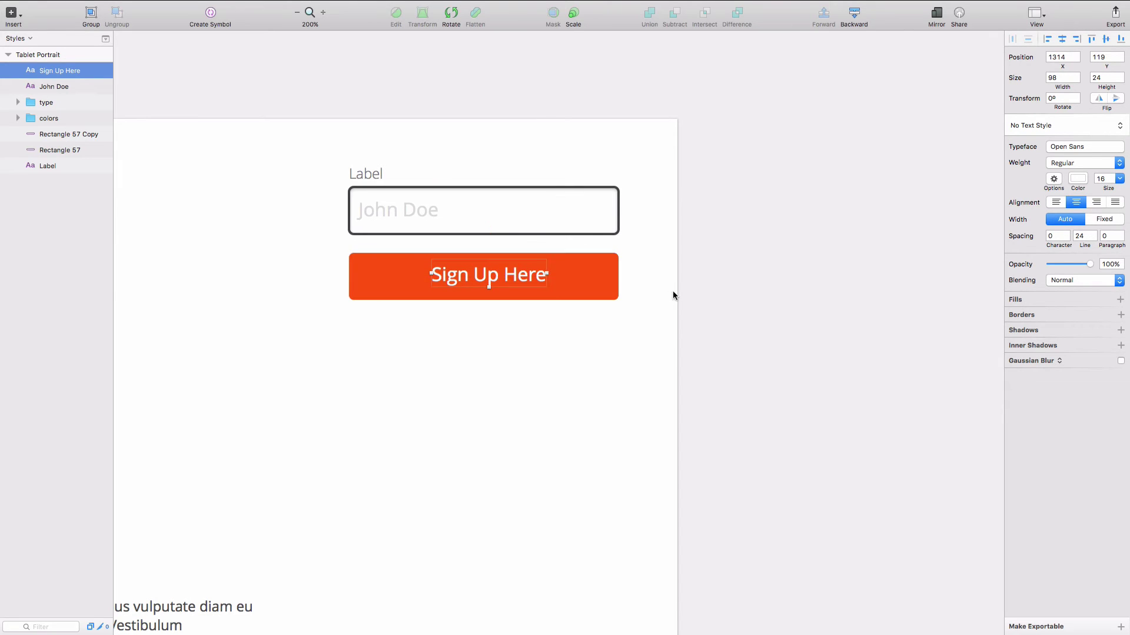
{"action": "left_click", "coordinate": [685, 294]}
Create a new text style named "text:cta" from the "Sign Up Here" text.
{"action": "left_click", "coordinate": [451, 271]}
{"action": "left_click", "coordinate": [1062, 124]}
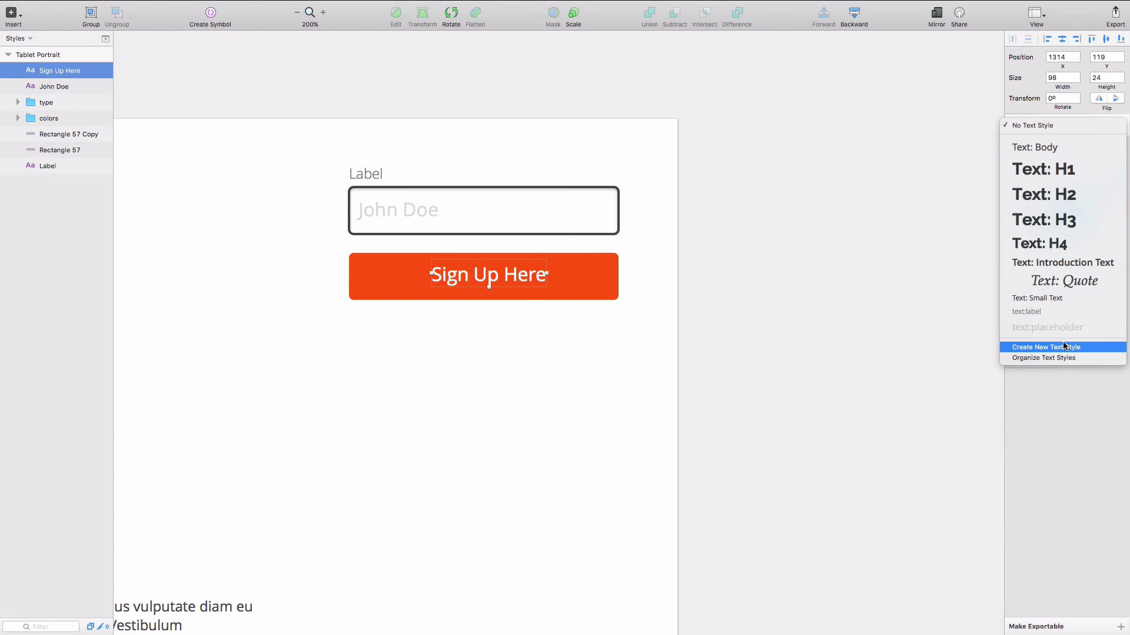
{"action": "key", "text": "Escape"}
{"action": "type", "text": "text:cta"}
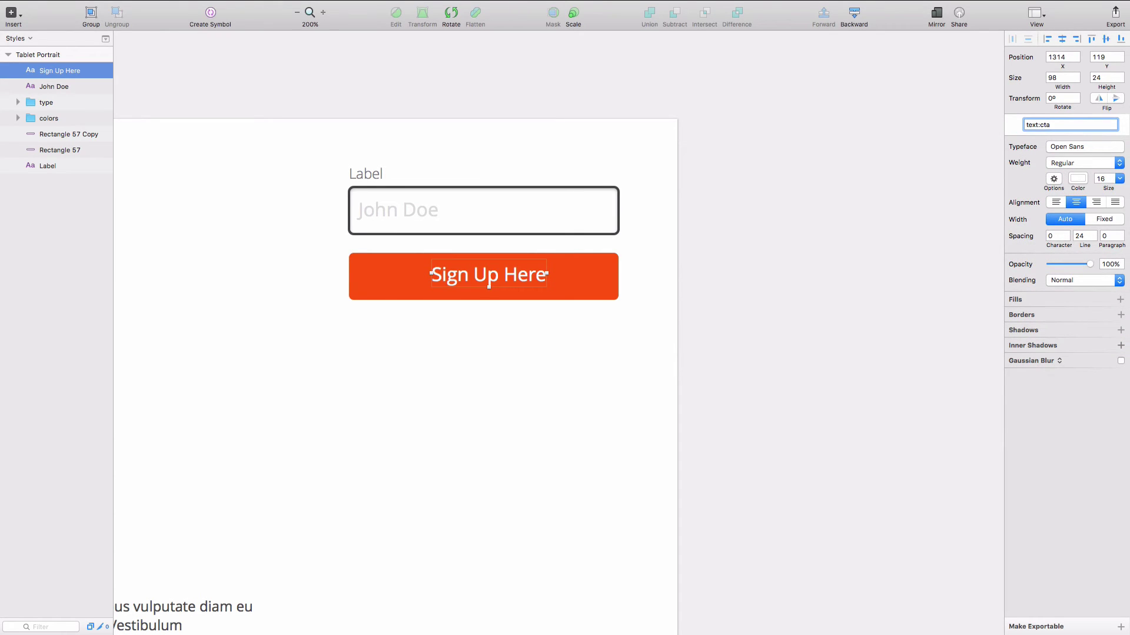
{"action": "key", "text": "Return"}
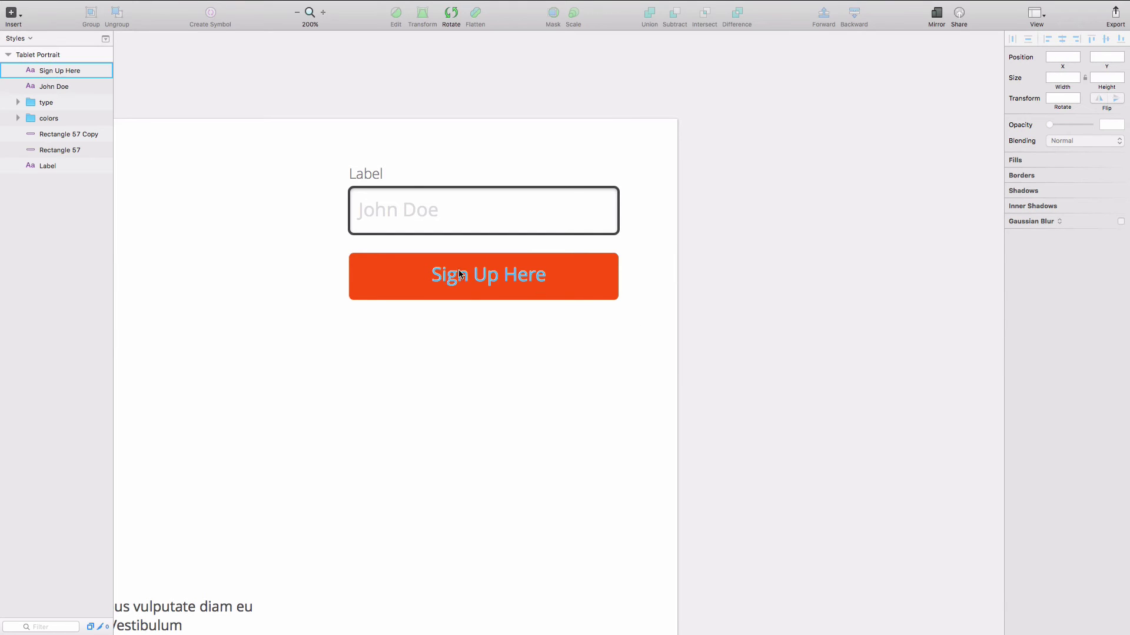
Duplicate the orange-red button together with its text straight below the original.
{"action": "left_click", "coordinate": [583, 286]}
{"action": "left_click_drag", "start_coordinate": [679, 362], "coordinate": [309, 262]}
{"action": "left_click_drag", "start_coordinate": [466, 276], "coordinate": [474, 337]}
{"action": "left_click", "coordinate": [494, 486]}
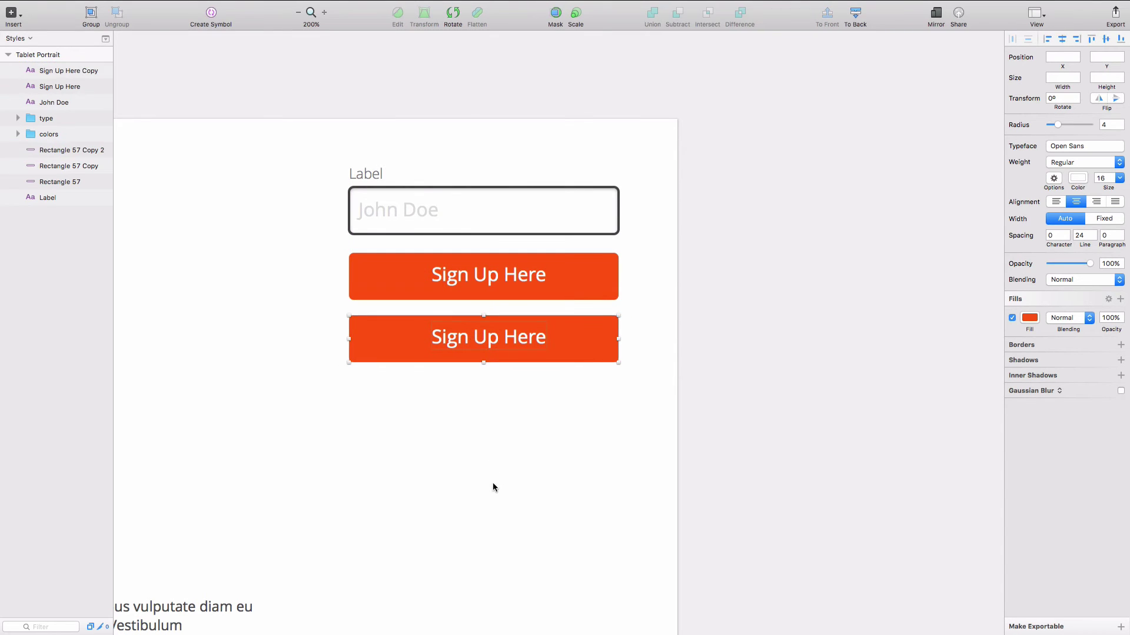
Reduce the line spacing of the upper button's "Sign Up Here" text to 20.
{"action": "scroll", "coordinate": [589, 475], "scroll_direction": "left", "scroll_amount": 2}
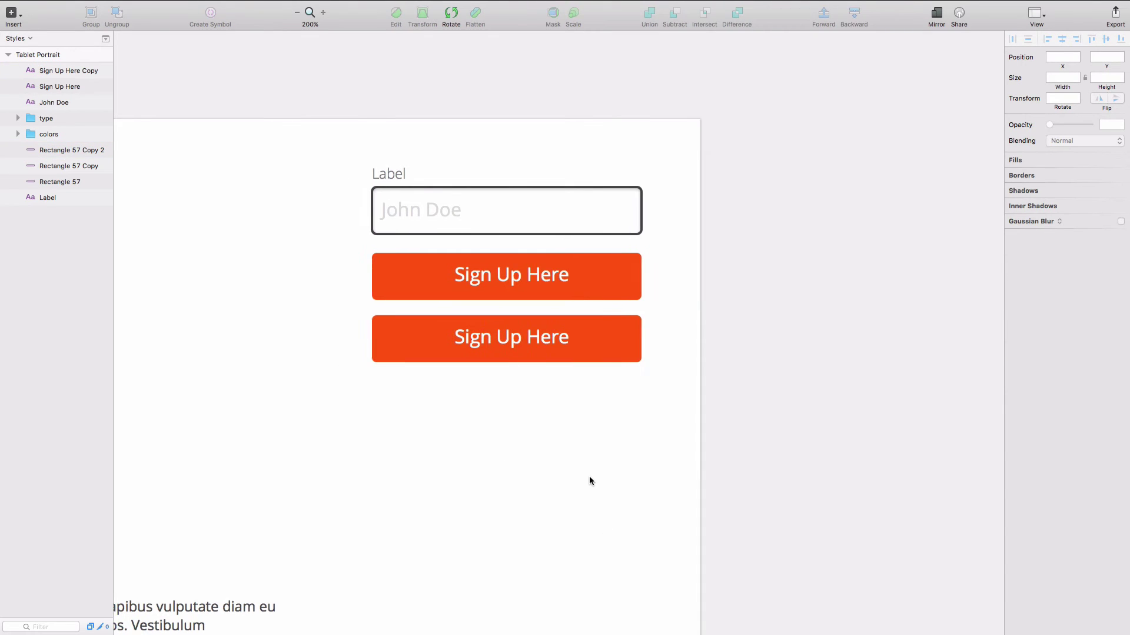
{"action": "left_click", "coordinate": [533, 274]}
{"action": "left_click", "coordinate": [1093, 239]}
{"action": "left_click", "coordinate": [1093, 238]}
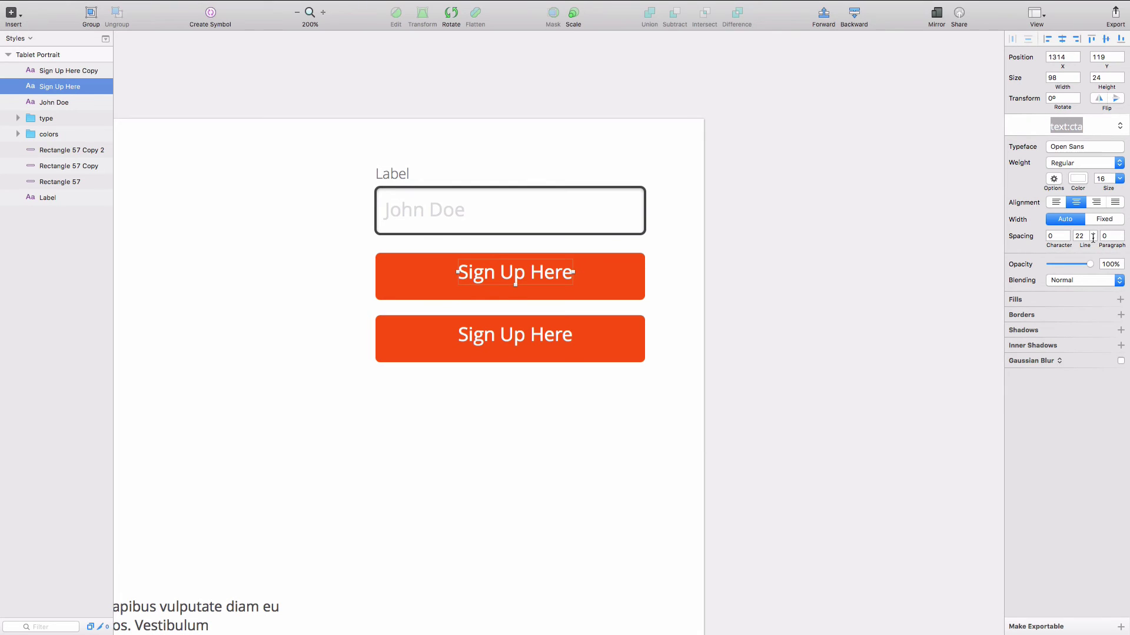
{"action": "left_click", "coordinate": [1093, 238]}
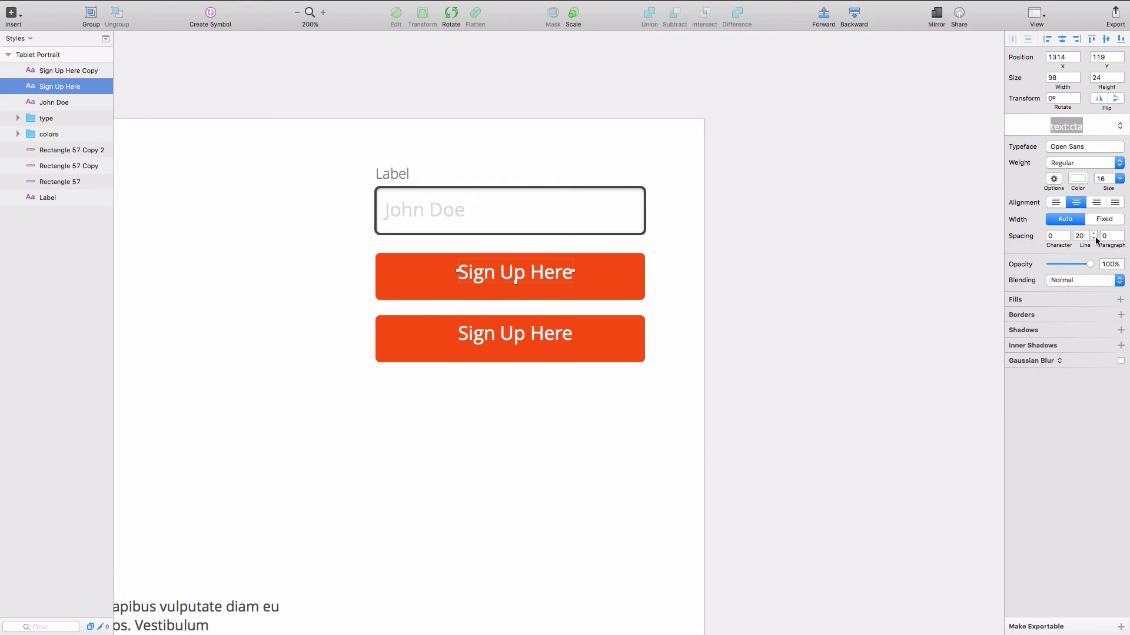
Align the upper button's text with its rectangle so it is centered vertically and horizontally.
{"action": "left_click", "coordinate": [623, 289], "text": "shift"}
{"action": "left_click", "coordinate": [1106, 40]}
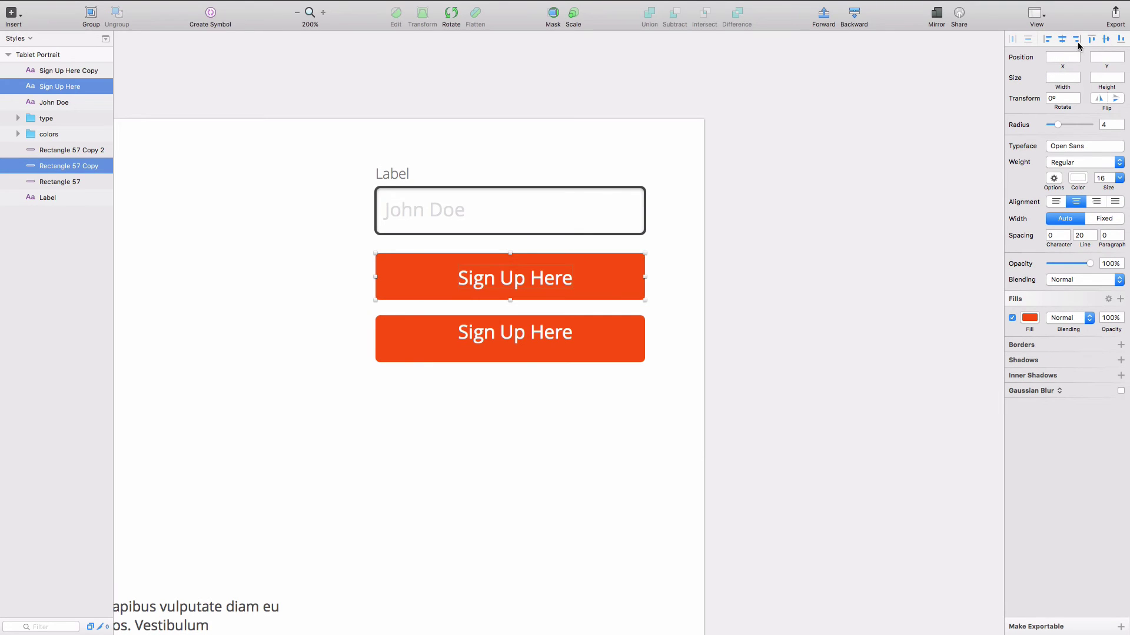
{"action": "left_click", "coordinate": [1063, 40]}
{"action": "left_click", "coordinate": [623, 501]}
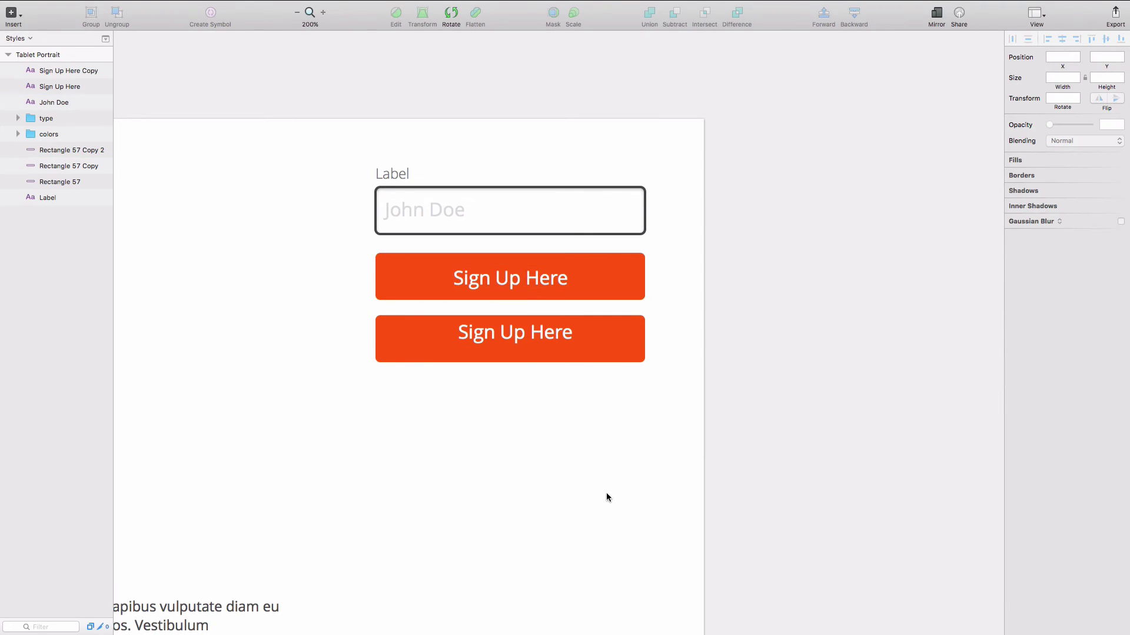
Increase the line spacing of the upper button's "Sign Up Here" text to 24 and center it vertically on its rectangle.
{"action": "left_click", "coordinate": [534, 285]}
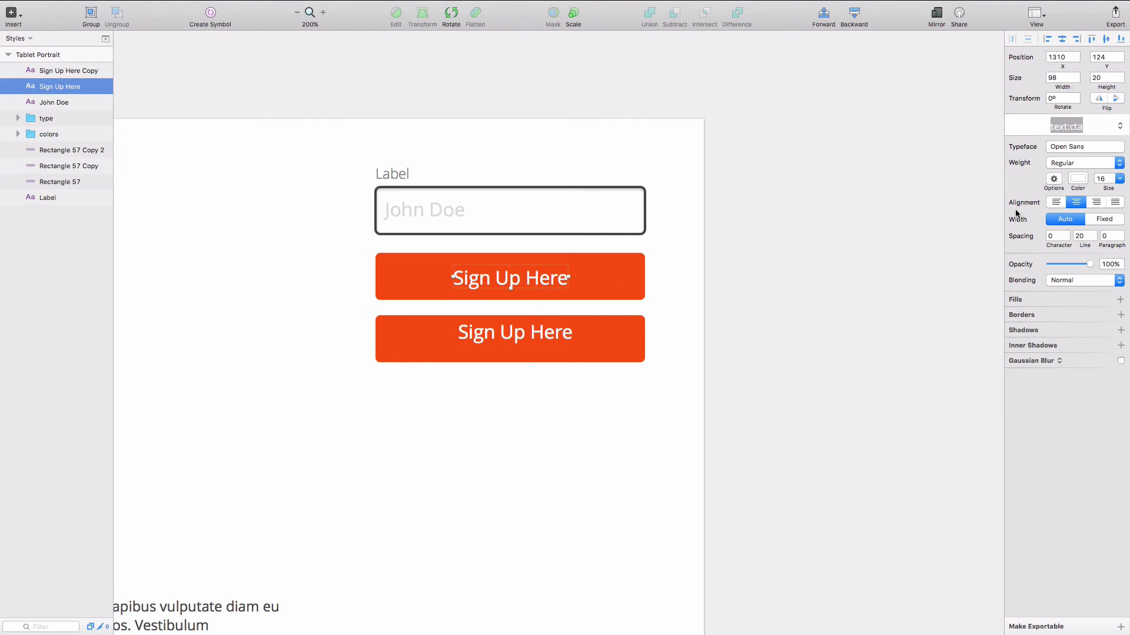
{"action": "left_click", "coordinate": [1093, 234]}
{"action": "left_click", "coordinate": [1093, 233]}
{"action": "left_click", "coordinate": [618, 277], "text": "shift"}
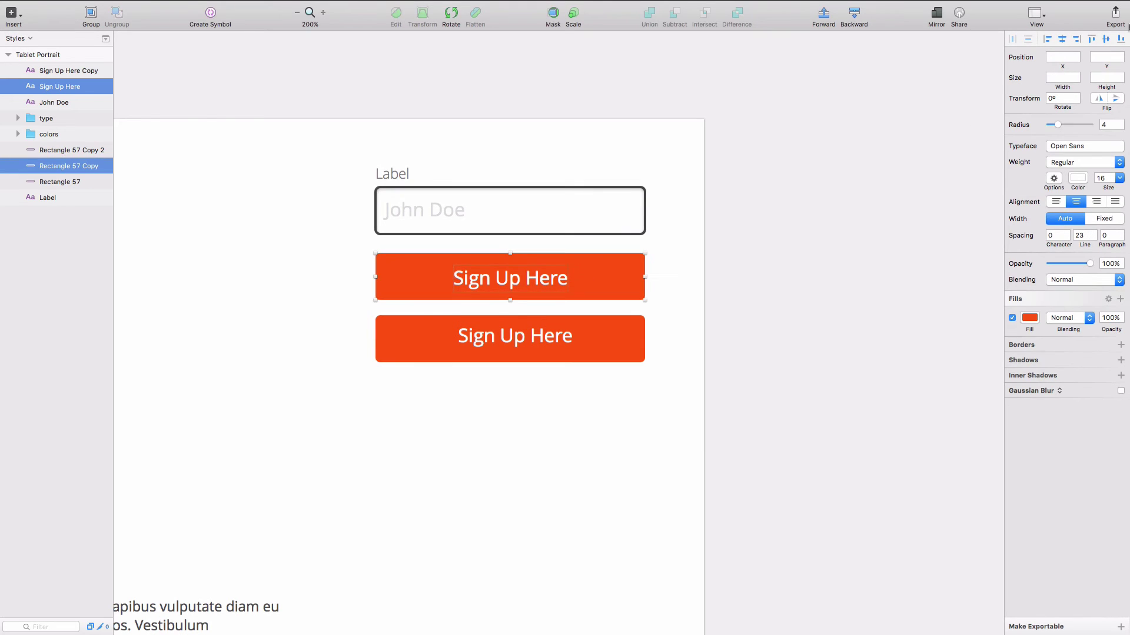
{"action": "left_click", "coordinate": [1106, 39]}
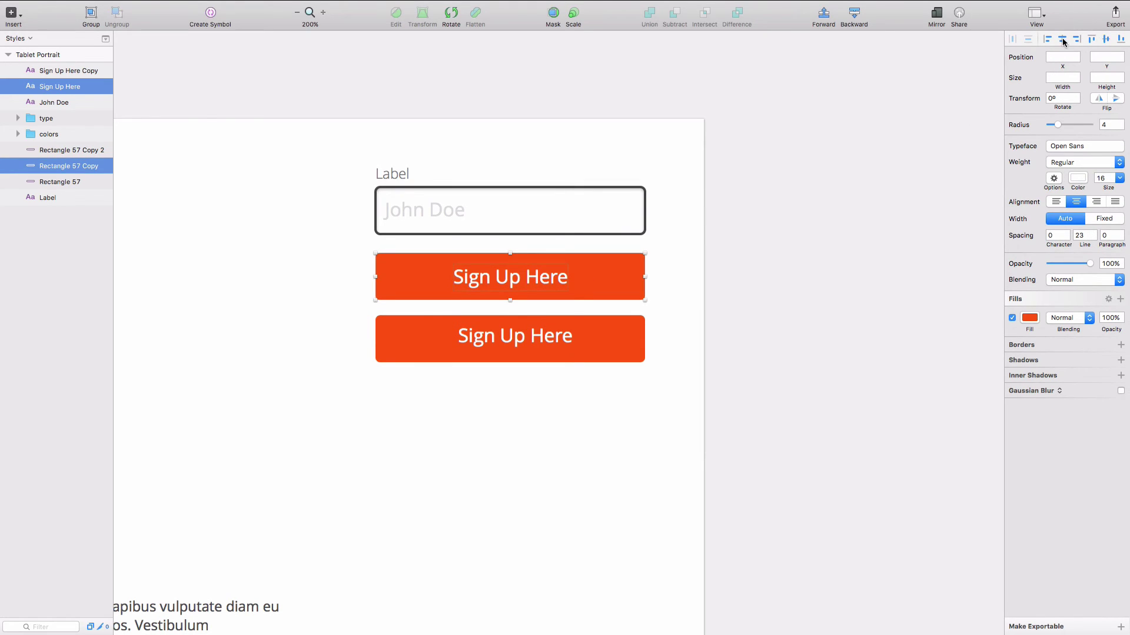
{"action": "left_click", "coordinate": [534, 414]}
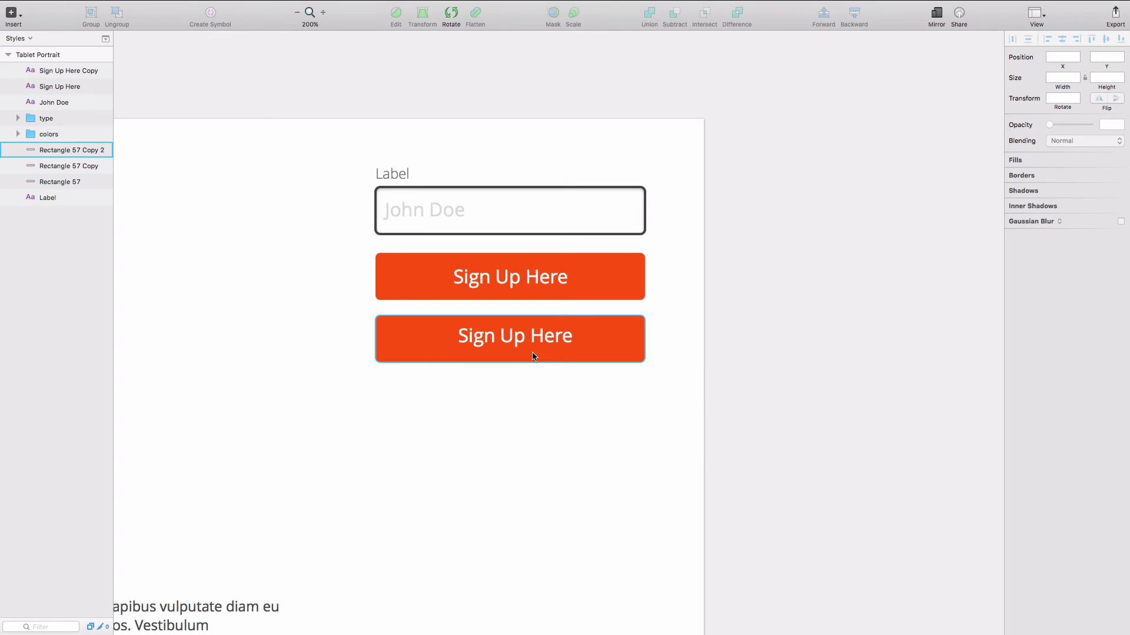
{"action": "left_click", "coordinate": [511, 277]}
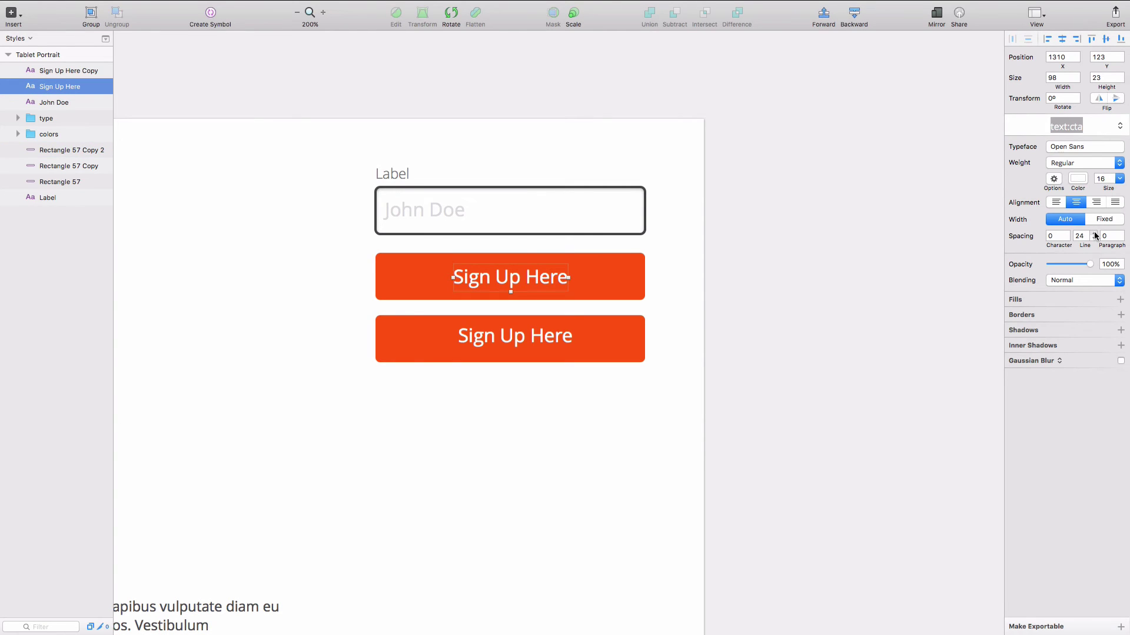
{"action": "left_click", "coordinate": [635, 287], "text": "shift"}
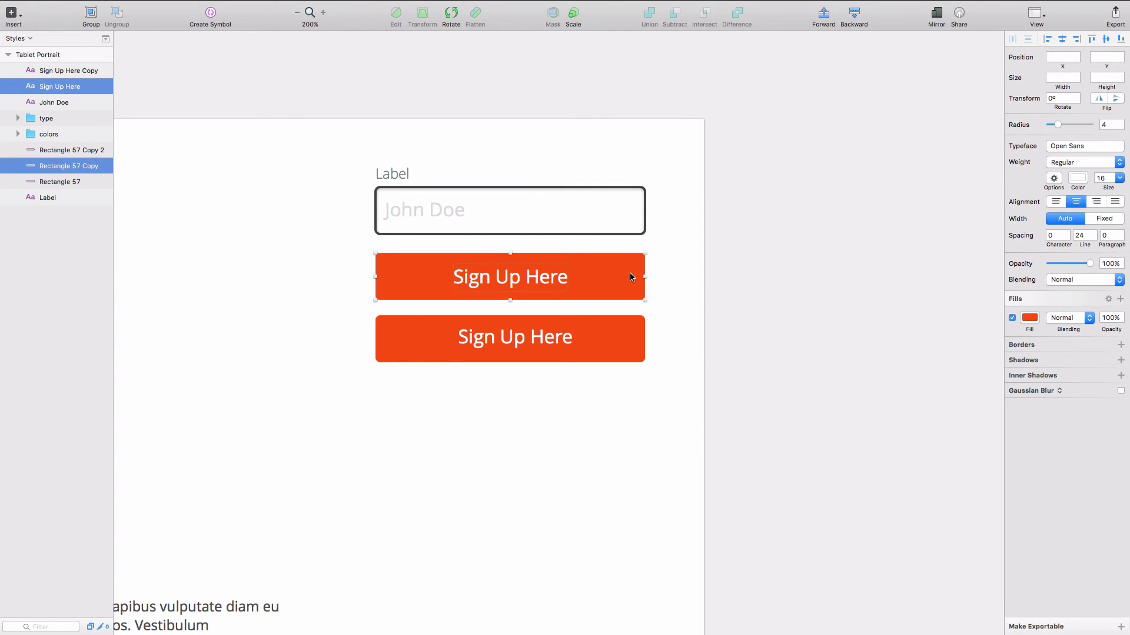
{"action": "left_click", "coordinate": [1106, 38]}
{"action": "left_click", "coordinate": [655, 434]}
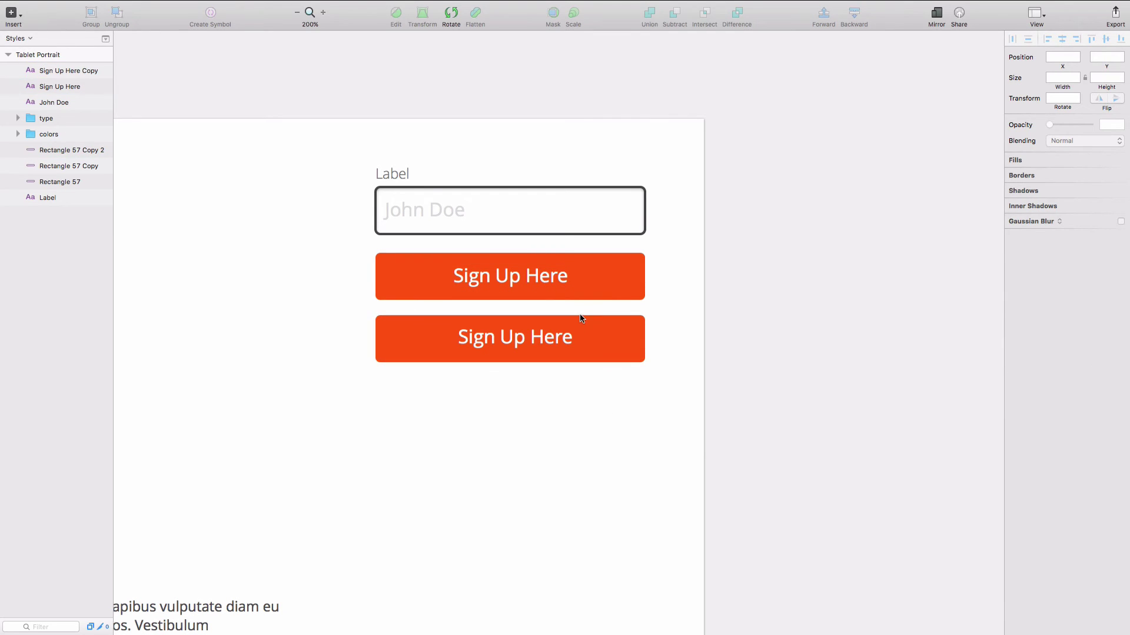
Center the lower button's "Sign Up Here" text vertically and horizontally on its rectangle.
{"action": "left_click", "coordinate": [570, 339]}
{"action": "left_click", "coordinate": [605, 341], "text": "shift"}
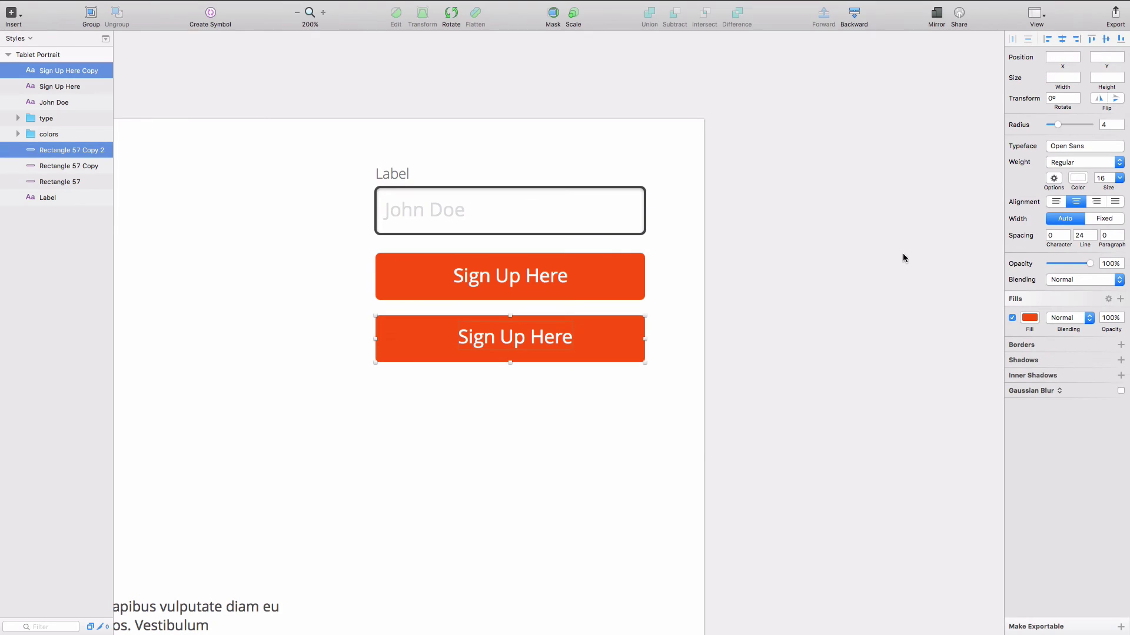
{"action": "left_click", "coordinate": [1106, 39]}
{"action": "left_click", "coordinate": [1063, 39]}
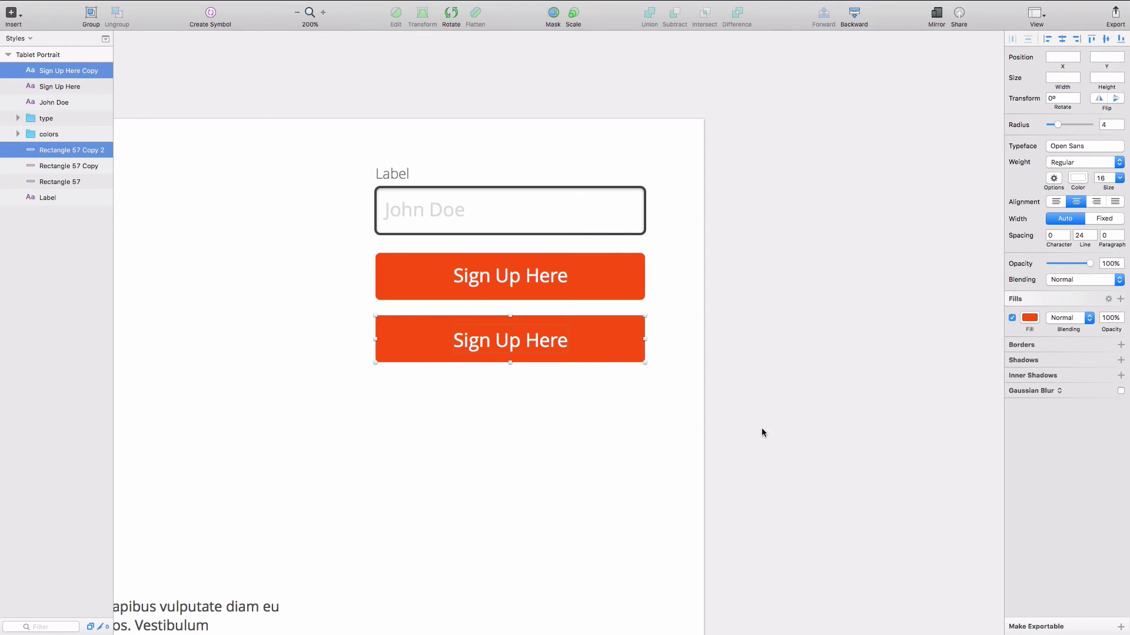
{"action": "left_click", "coordinate": [711, 440]}
Try a light gray D8D8D8 fill on the lower button's rectangle while it still uses the CTA shared style, and undo it.
{"action": "left_click", "coordinate": [615, 349]}
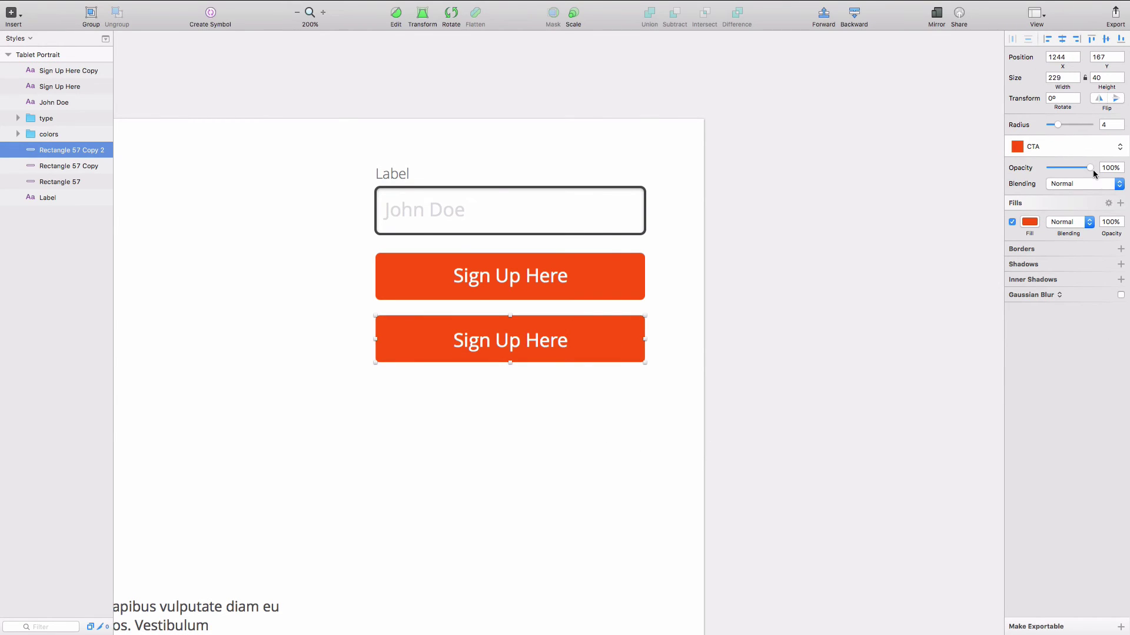
{"action": "left_click", "coordinate": [1032, 224]}
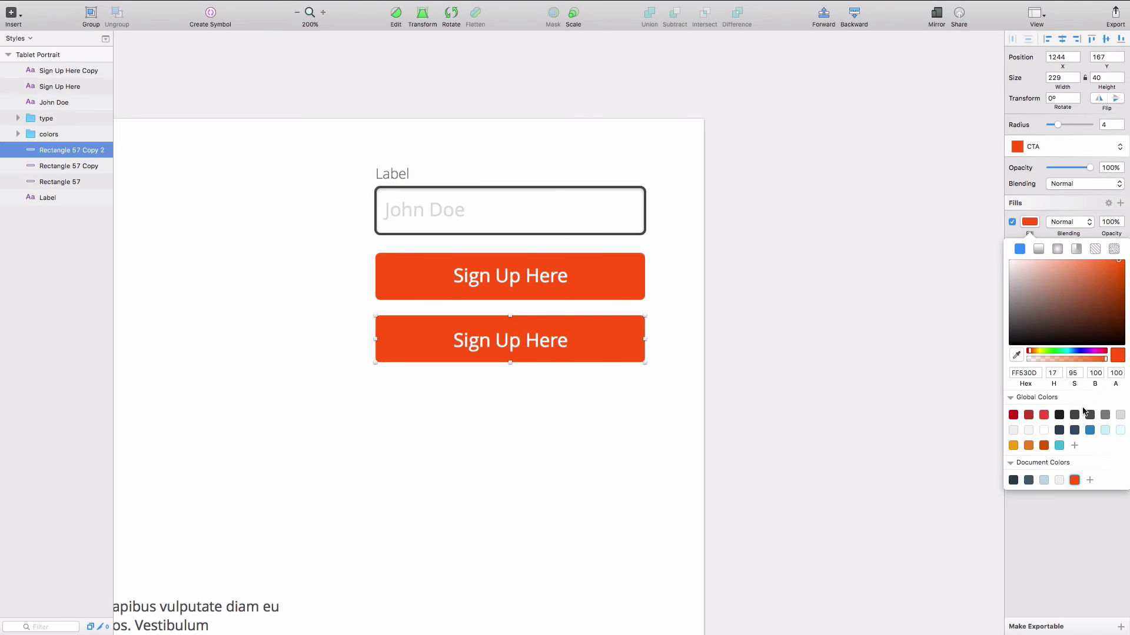
{"action": "left_click", "coordinate": [1120, 415]}
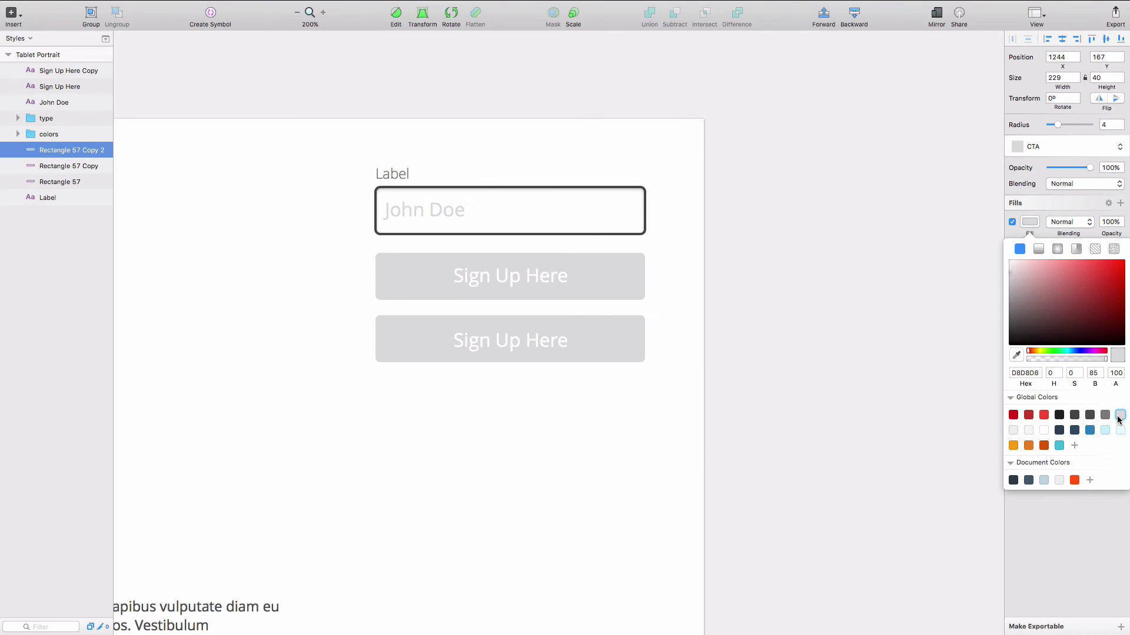
{"action": "key", "text": "super+z"}
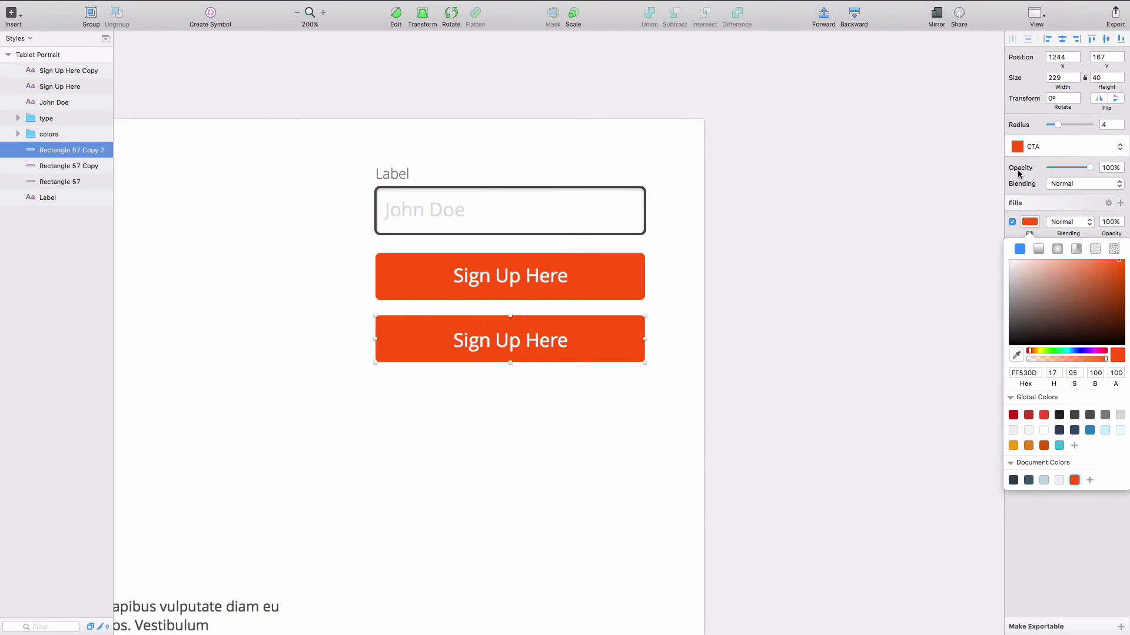
Detach the lower button's rectangle from the CTA shared style and fill it with light gray D8D8D8.
{"action": "left_click", "coordinate": [1046, 148]}
{"action": "left_click", "coordinate": [1045, 128]}
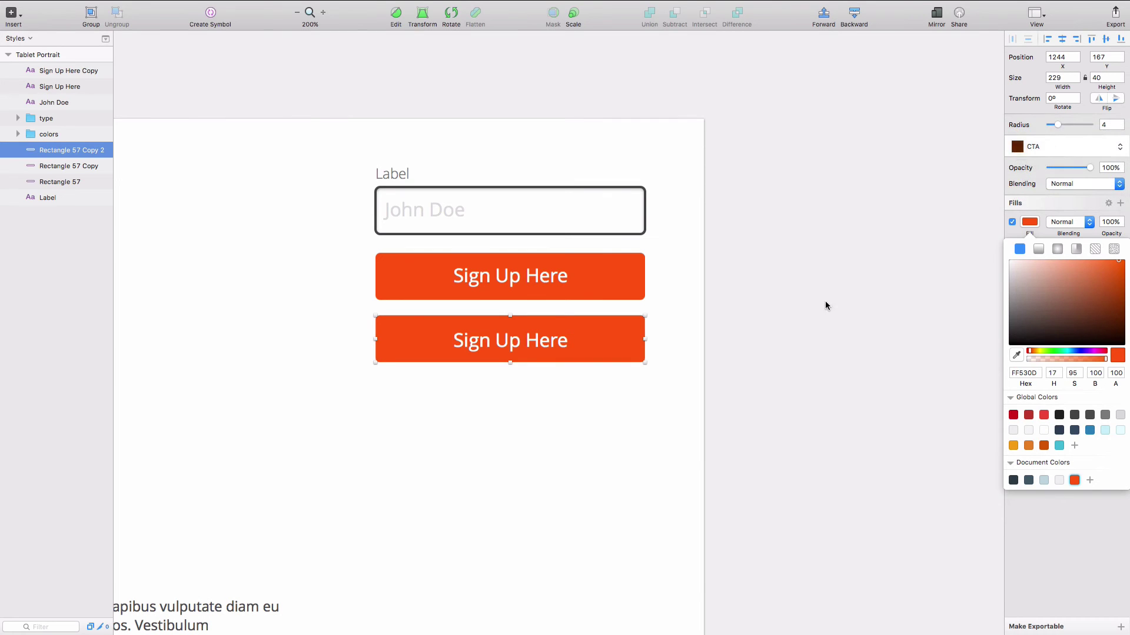
{"action": "left_click", "coordinate": [616, 386]}
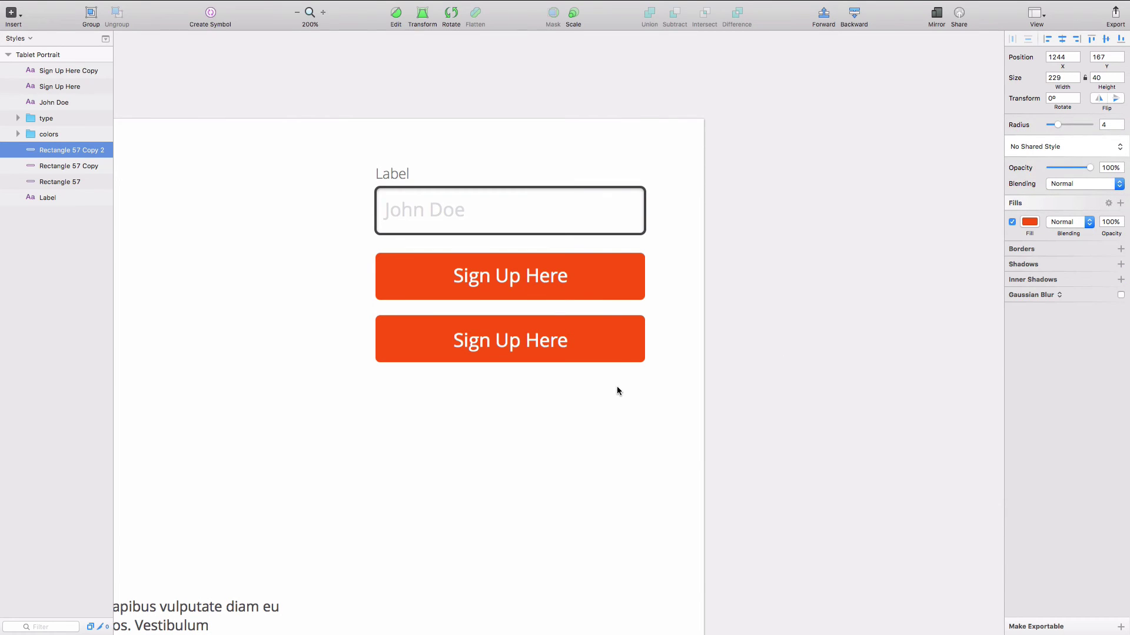
{"action": "left_click", "coordinate": [1031, 222]}
{"action": "left_click", "coordinate": [1106, 415]}
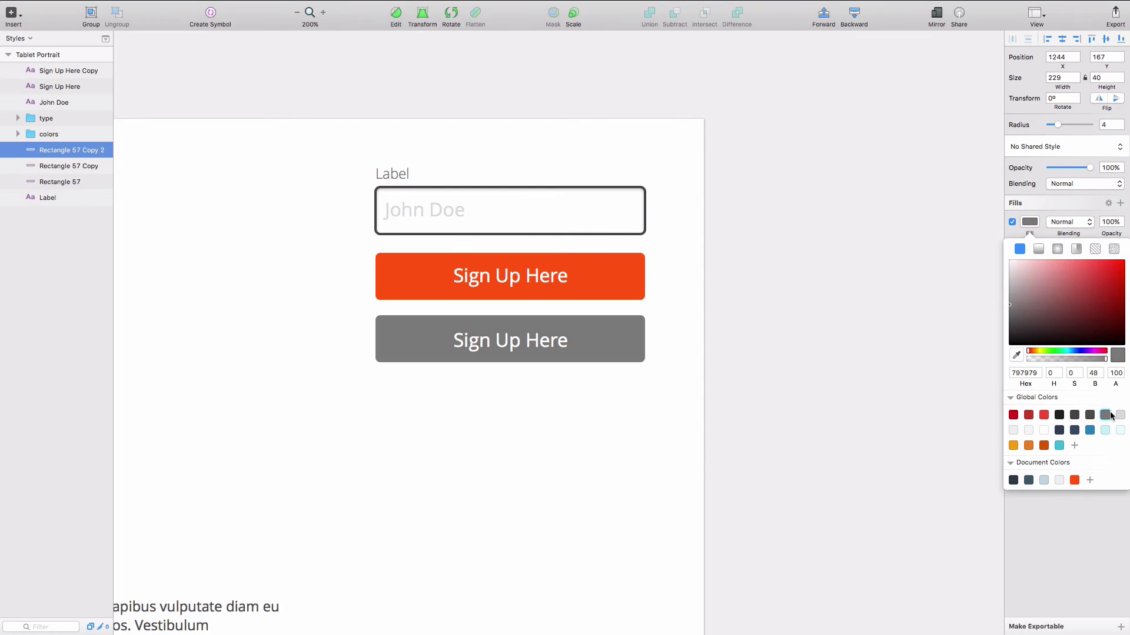
{"action": "left_click", "coordinate": [1121, 416]}
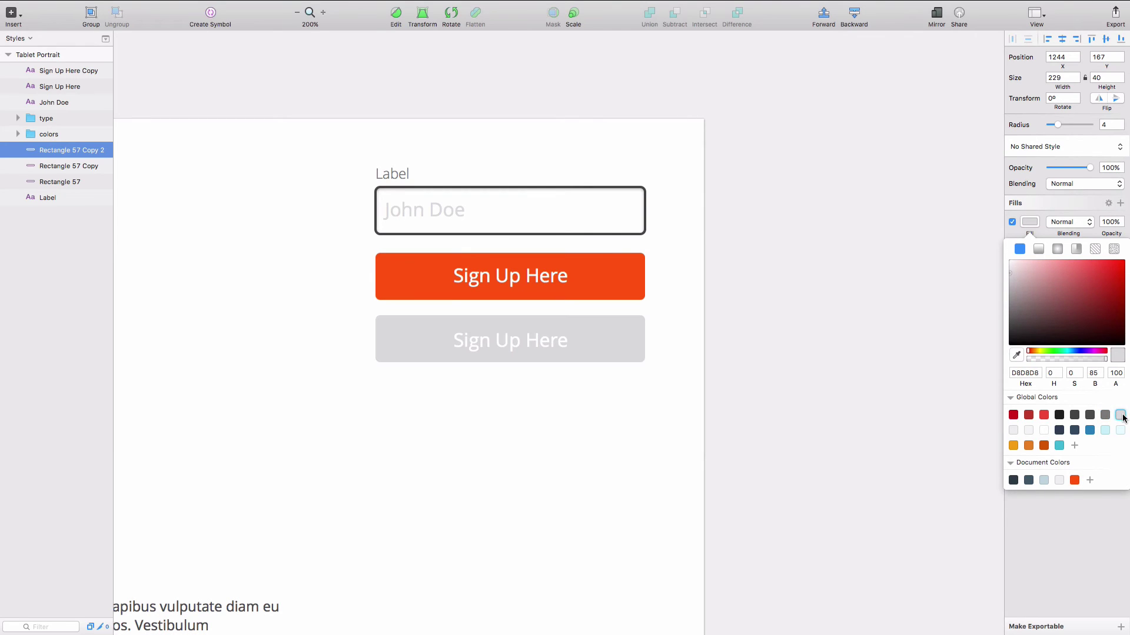
{"action": "left_click", "coordinate": [695, 464]}
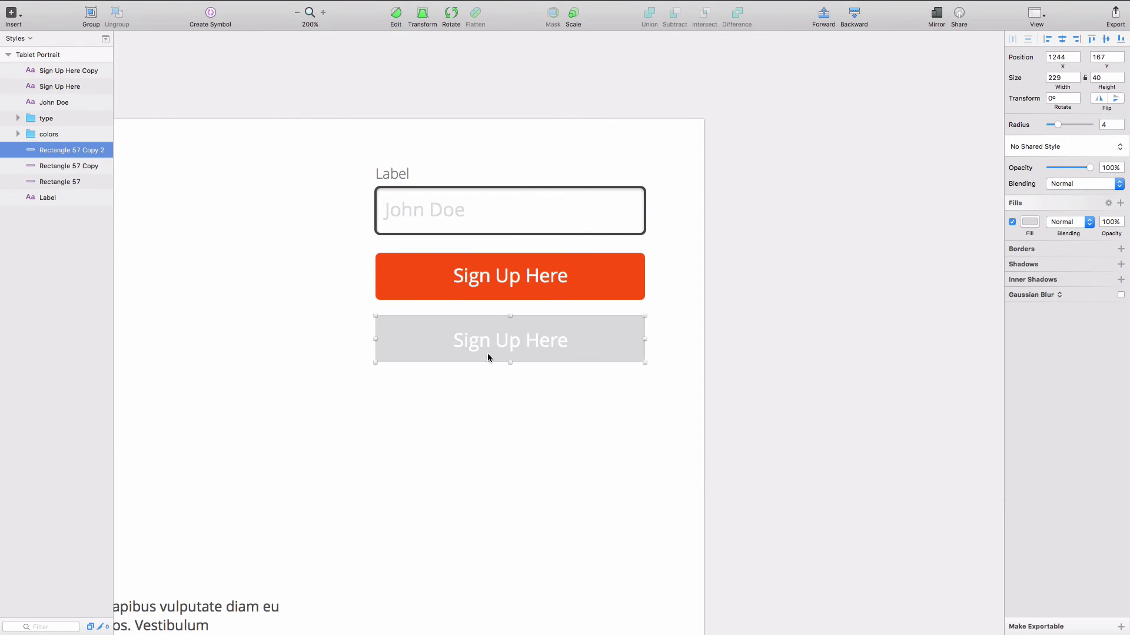
Remove the text style from the lower button's "Sign Up Here" text and color it dark gray 424242.
{"action": "left_click", "coordinate": [518, 341]}
{"action": "left_click", "coordinate": [1083, 134]}
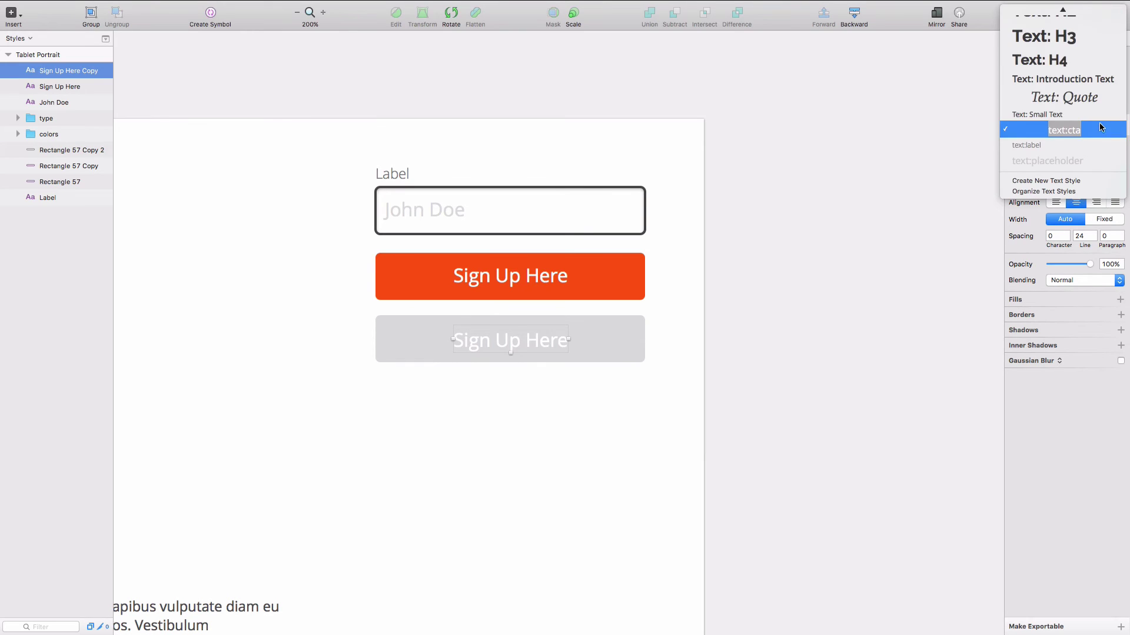
{"action": "key", "text": "Return"}
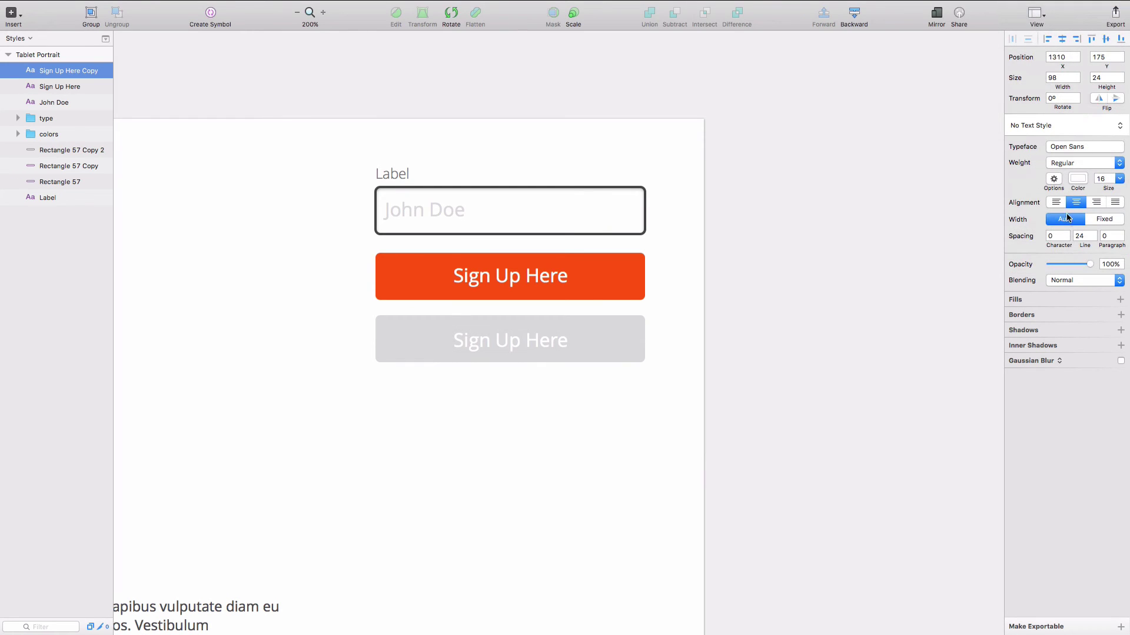
{"action": "left_click", "coordinate": [1077, 179]}
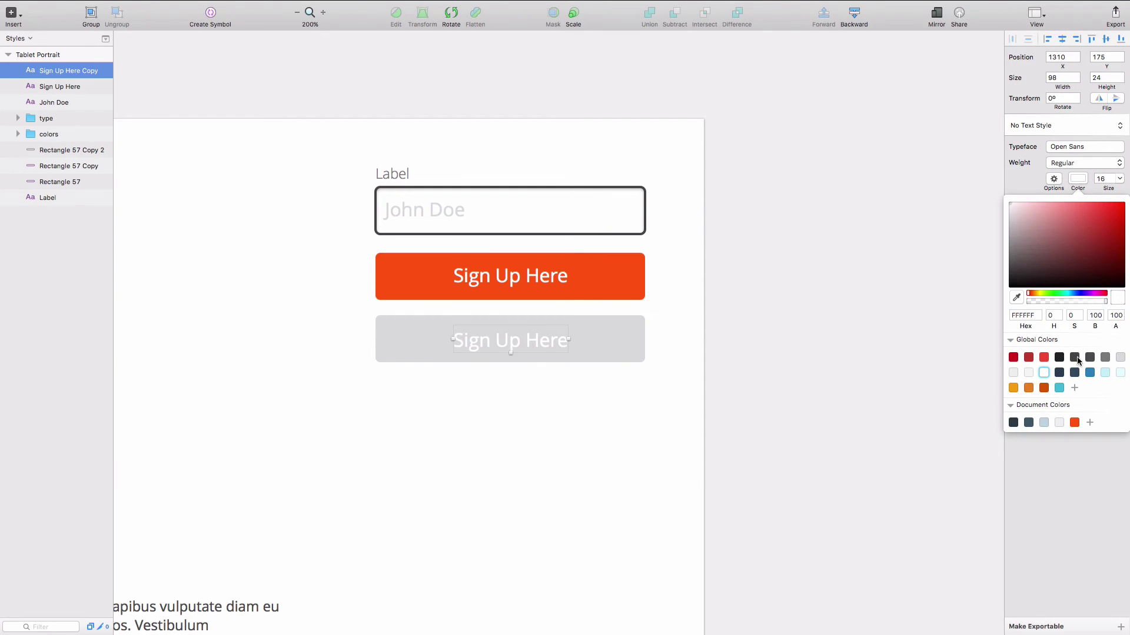
{"action": "left_click", "coordinate": [1075, 358]}
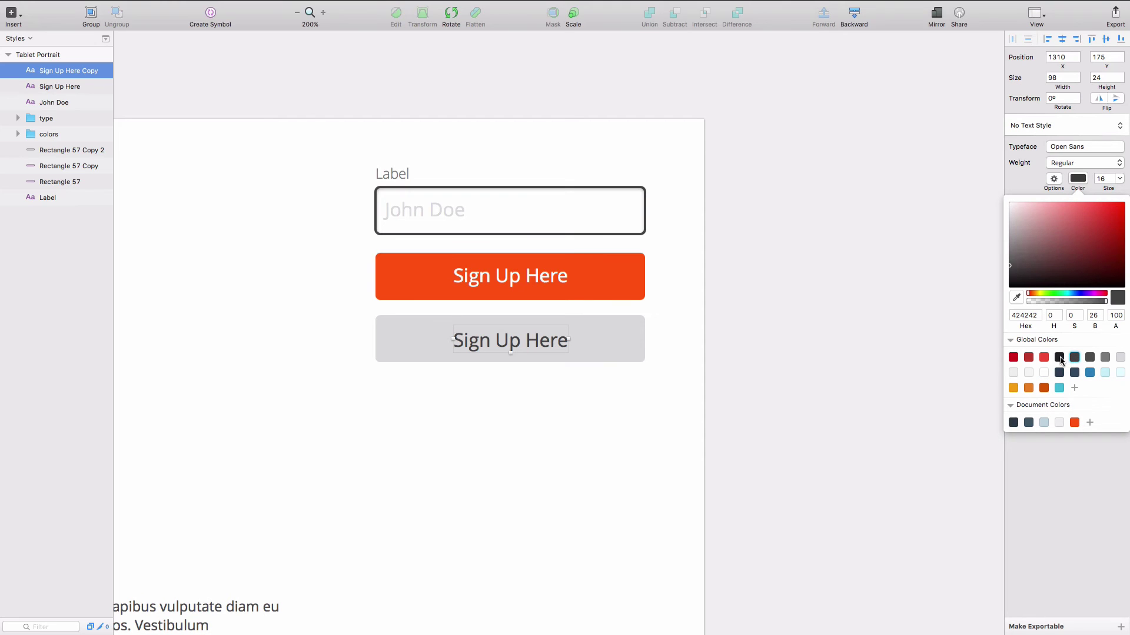
{"action": "left_click", "coordinate": [573, 580]}
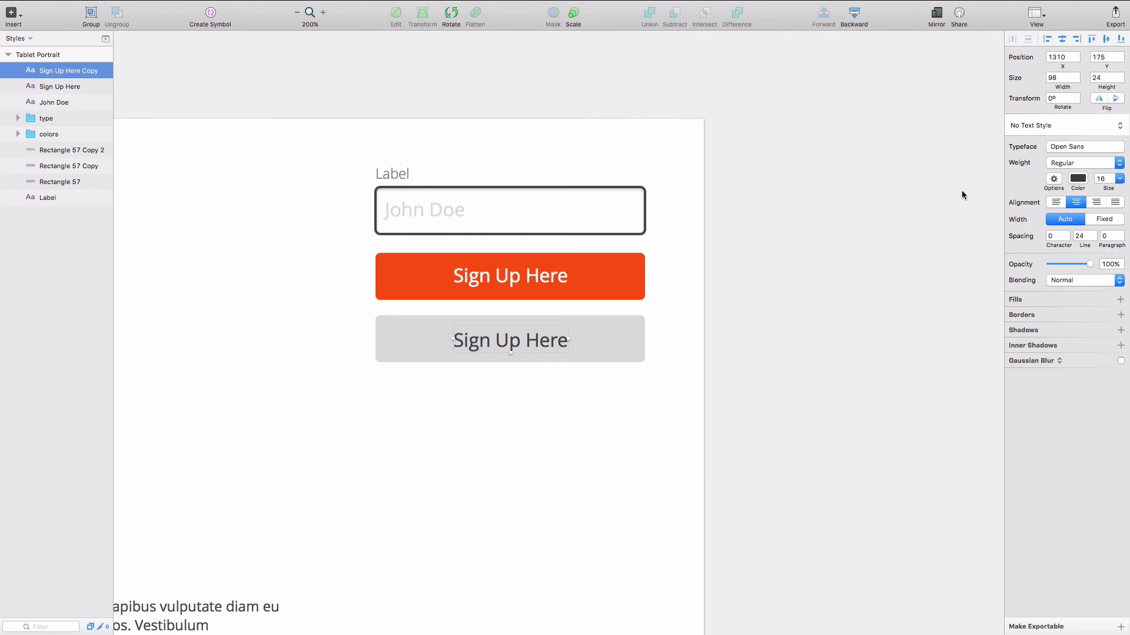
Create a new text style named "text:cta-dark" from the lower button's dark gray text.
{"action": "left_click", "coordinate": [1031, 128]}
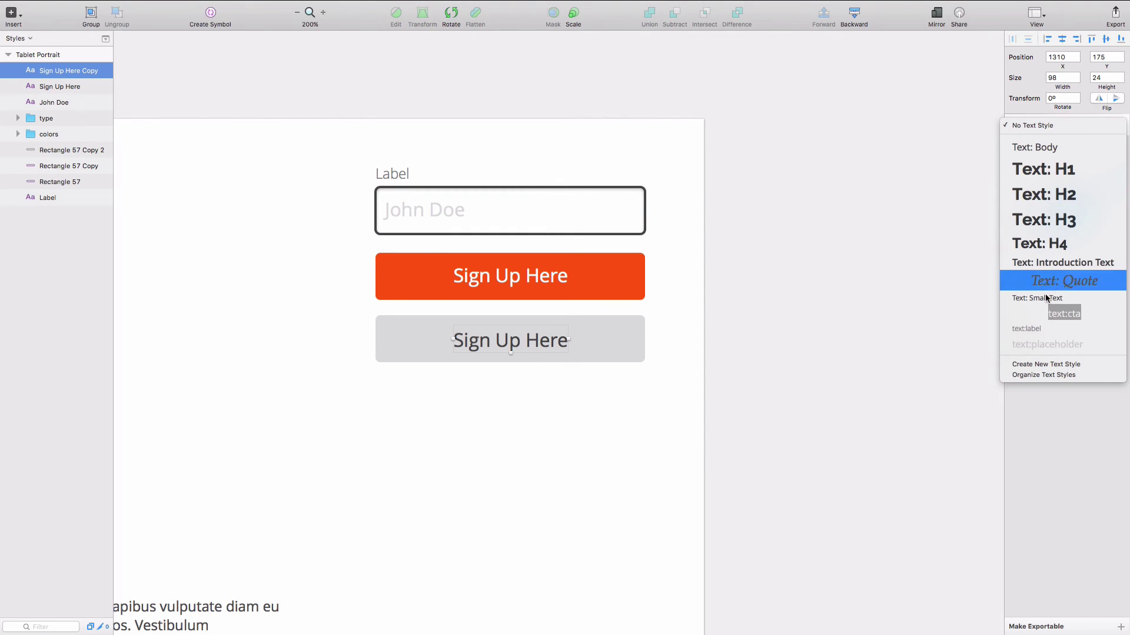
{"action": "left_click", "coordinate": [1038, 366]}
{"action": "type", "text": "text:cta-dark"}
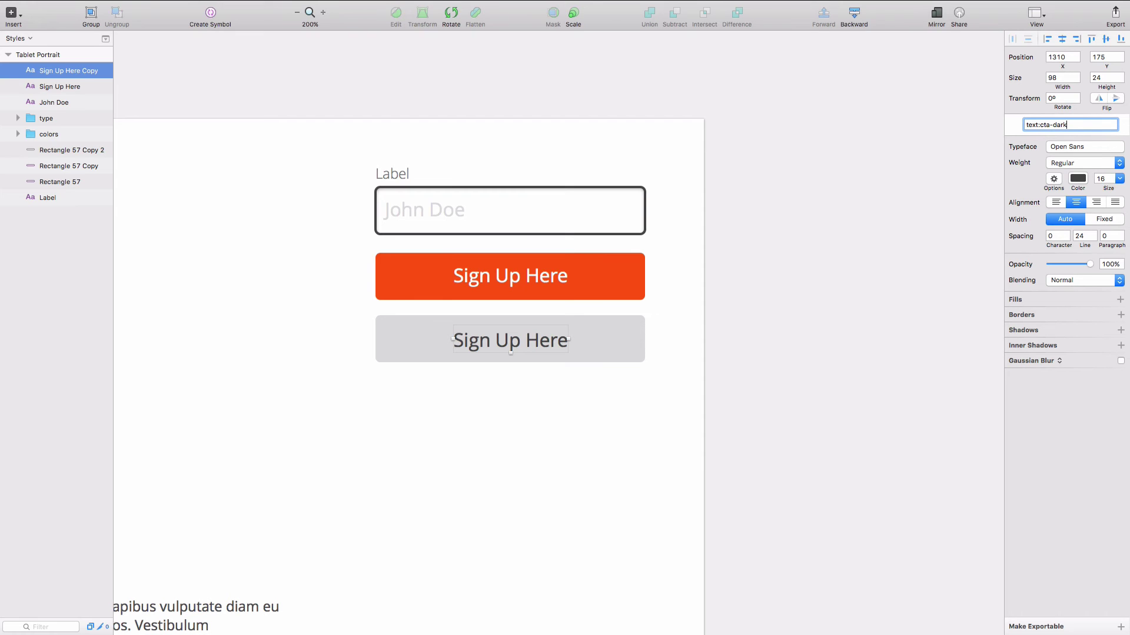
{"action": "key", "text": "Return"}
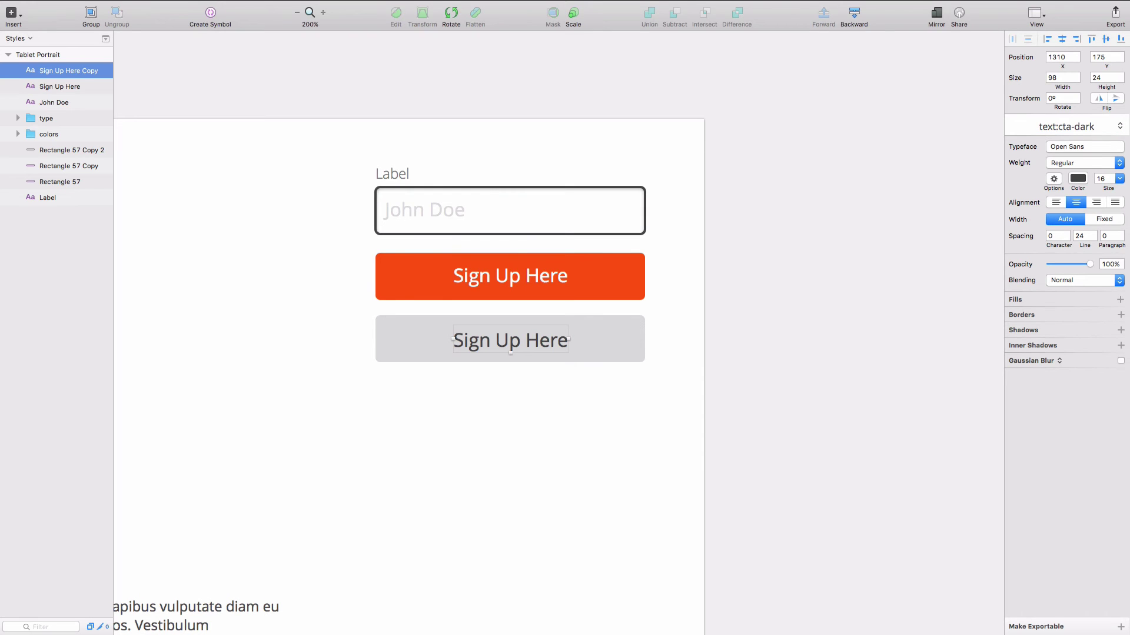
{"action": "left_click", "coordinate": [569, 529]}
Look over the Tablet Portrait artboard's form elements alongside its typography samples and color swatches.
{"action": "scroll", "coordinate": [569, 519], "scroll_direction": "left", "scroll_amount": 5}
{"action": "scroll", "coordinate": [568, 519], "scroll_direction": "down", "scroll_amount": 3}
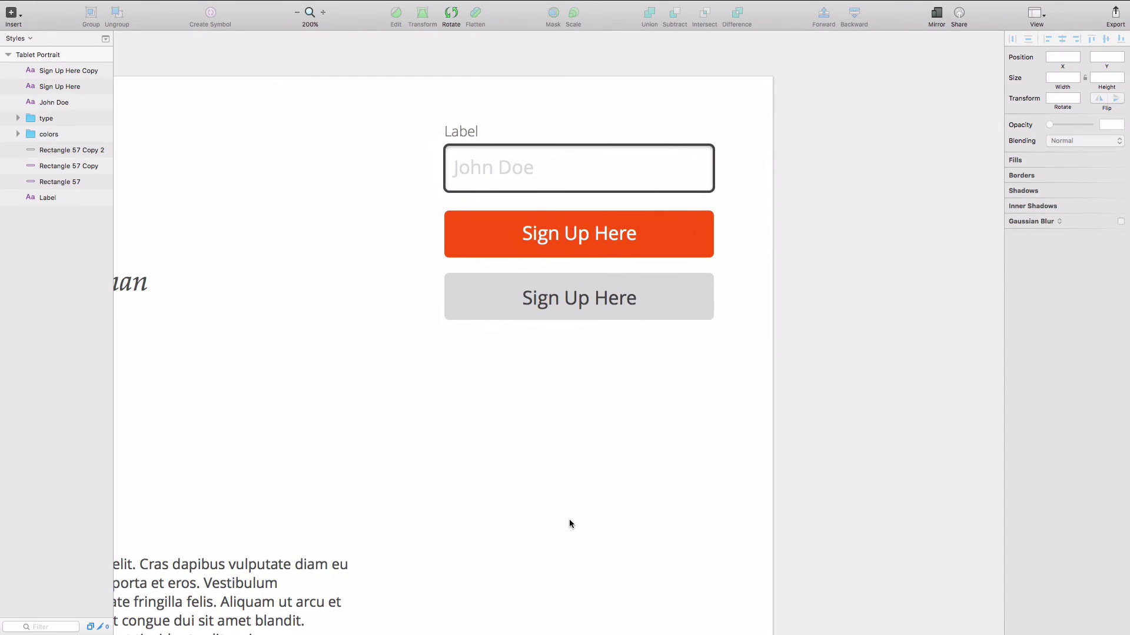
{"action": "key", "text": "super+minus"}
{"action": "scroll", "coordinate": [580, 514], "scroll_direction": "down", "scroll_amount": 2}
{"action": "scroll", "coordinate": [580, 514], "scroll_direction": "left", "scroll_amount": 1}
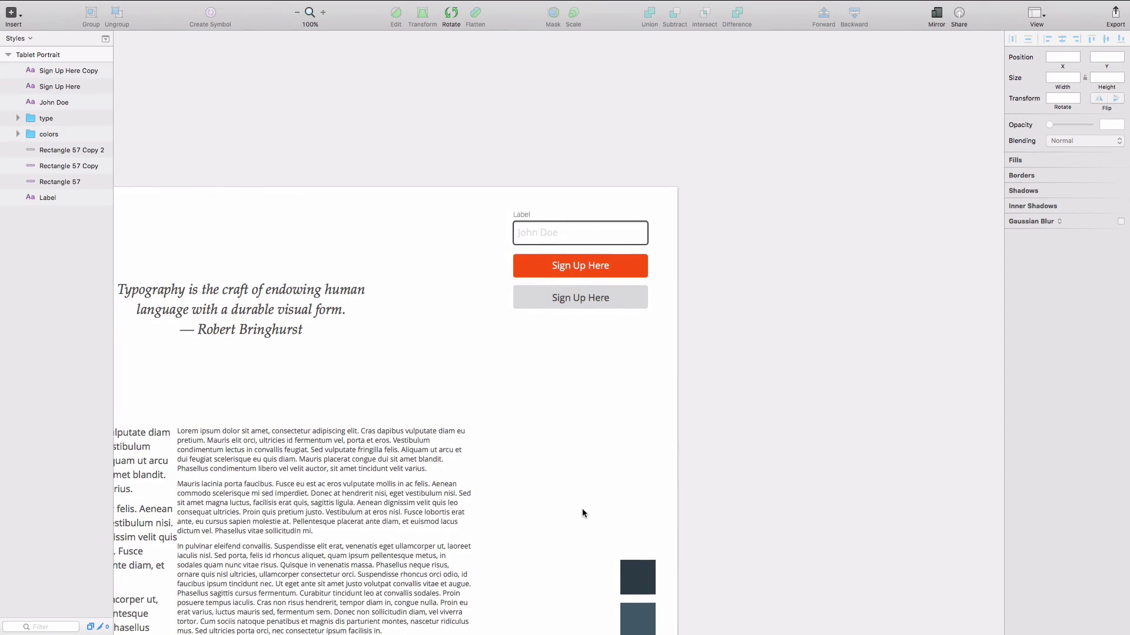
{"action": "scroll", "coordinate": [587, 495], "scroll_direction": "down", "scroll_amount": 1}
{"action": "scroll", "coordinate": [650, 263], "scroll_direction": "down", "scroll_amount": 4}
{"action": "scroll", "coordinate": [651, 262], "scroll_direction": "left", "scroll_amount": 4}
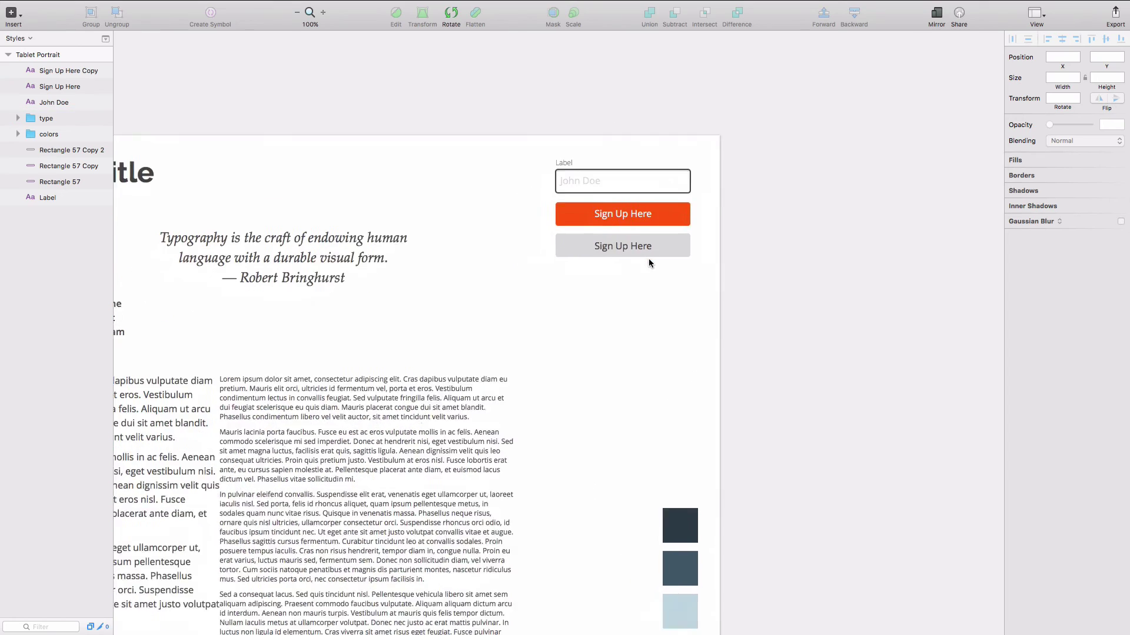
{"action": "key", "text": "ctrl+Left"}
{"action": "key", "text": "ctrl+Right"}
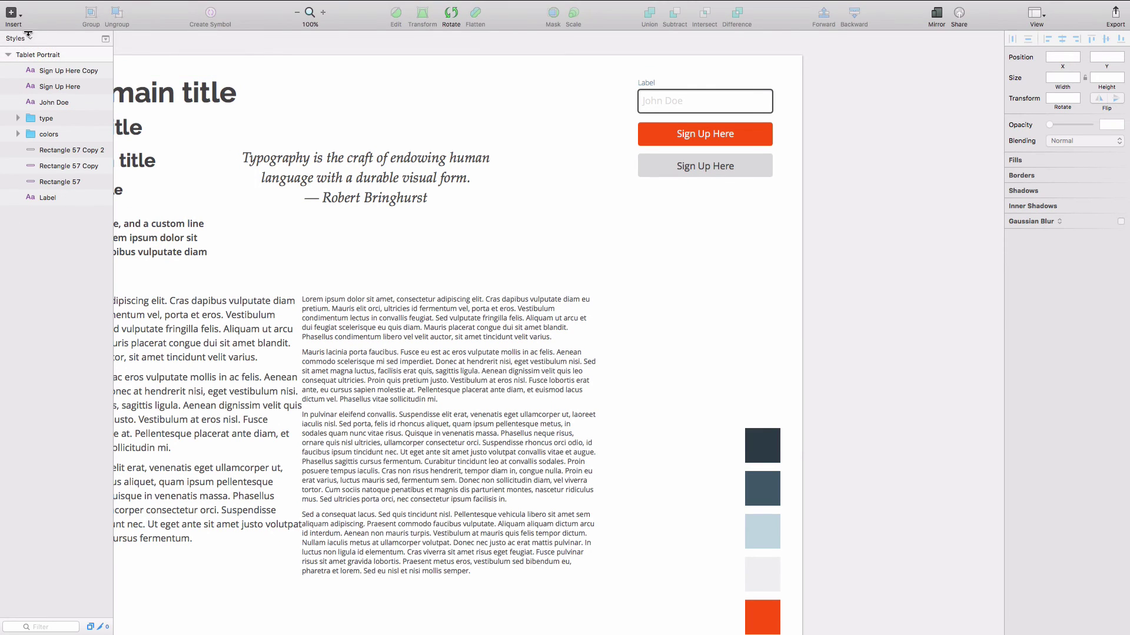
Switch to the Wireframe page and review the buttons and form fields across the desktop artboards.
{"action": "left_click", "coordinate": [22, 38]}
{"action": "left_click", "coordinate": [30, 54]}
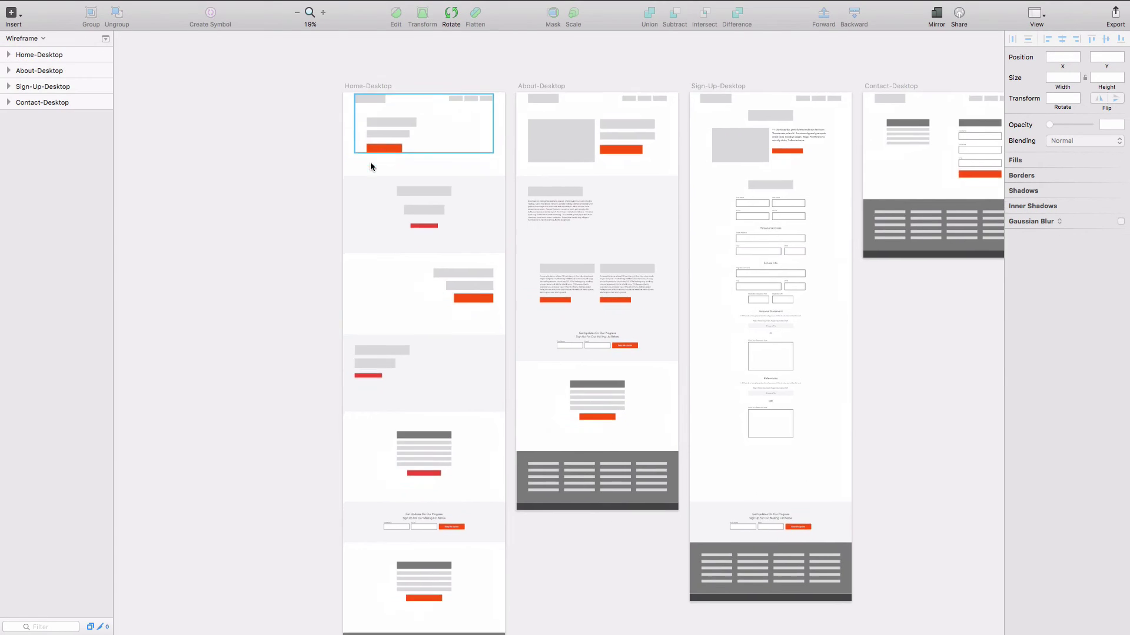
{"action": "scroll", "coordinate": [438, 146], "scroll_direction": "down", "scroll_amount": 10}
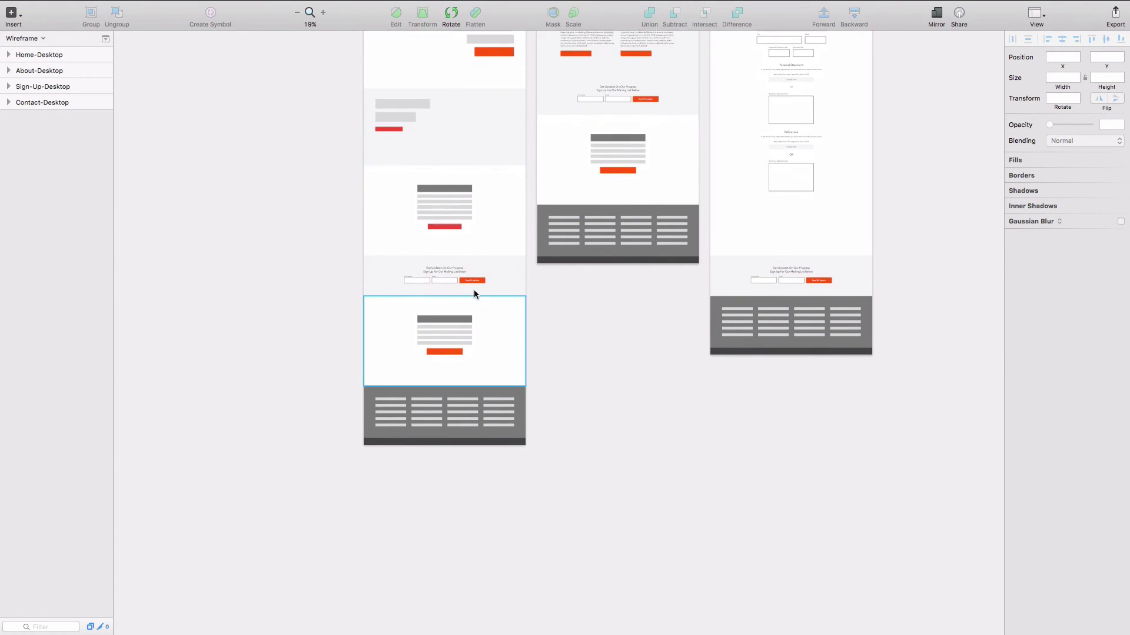
{"action": "scroll", "coordinate": [479, 282], "scroll_direction": "right", "scroll_amount": 3}
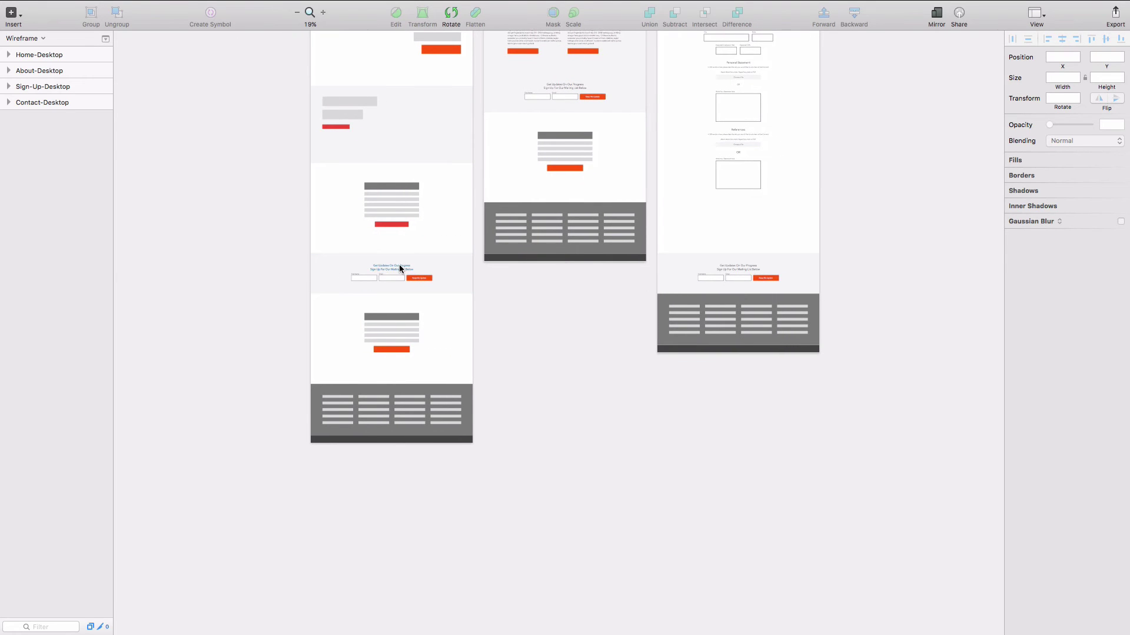
{"action": "left_click", "coordinate": [399, 265]}
{"action": "left_click", "coordinate": [600, 336]}
{"action": "scroll", "coordinate": [601, 336], "scroll_direction": "up", "scroll_amount": 6}
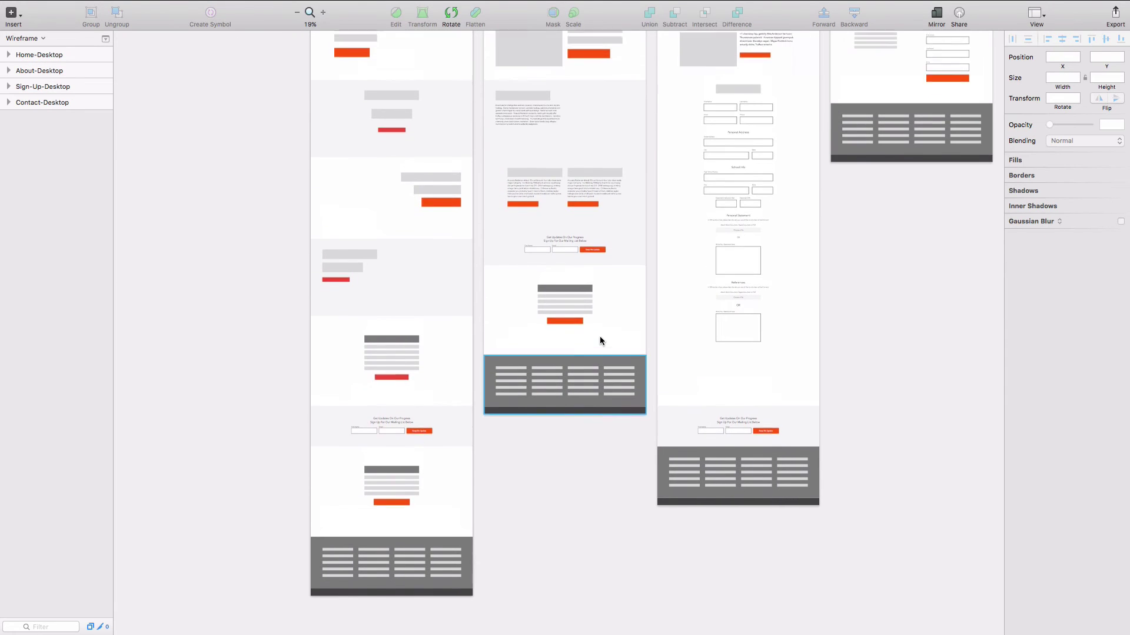
{"action": "scroll", "coordinate": [601, 341], "scroll_direction": "up", "scroll_amount": 3}
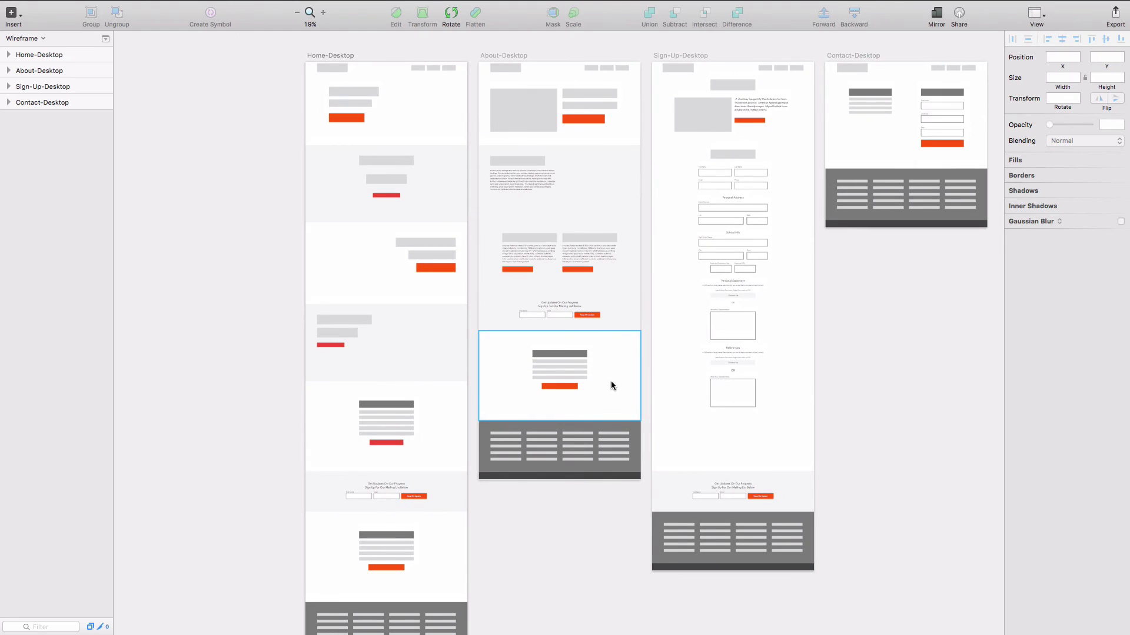
Compare the section layouts and backgrounds of the four desktop wireframe artboards, down to their footers.
{"action": "scroll", "coordinate": [609, 379], "scroll_direction": "up", "scroll_amount": 5}
{"action": "scroll", "coordinate": [609, 379], "scroll_direction": "right", "scroll_amount": 3}
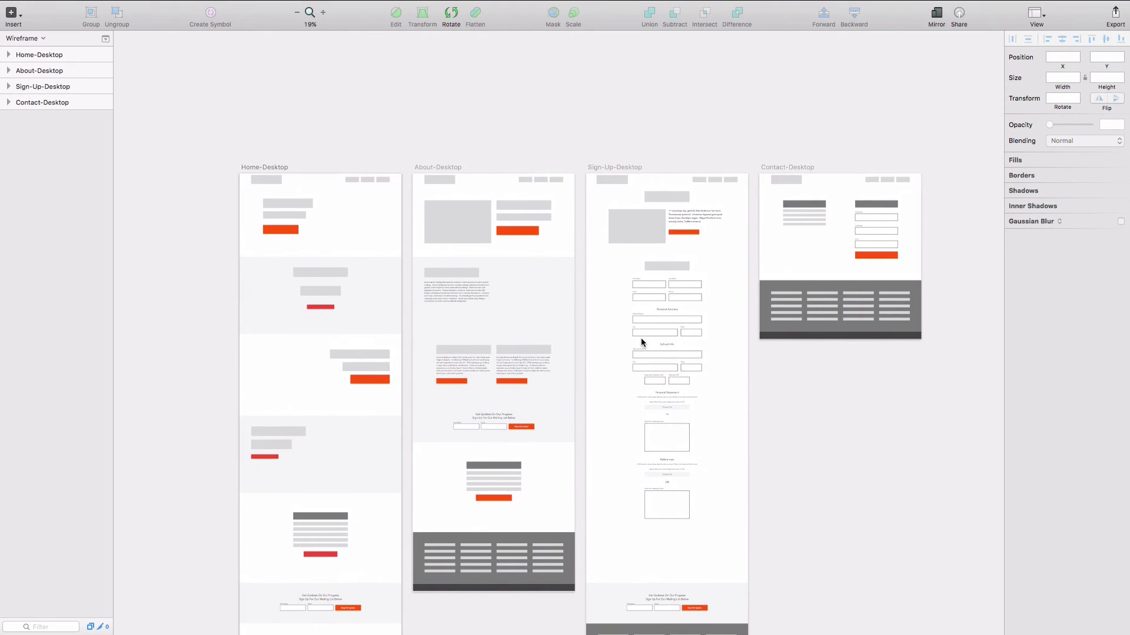
{"action": "scroll", "coordinate": [646, 334], "scroll_direction": "down", "scroll_amount": 10}
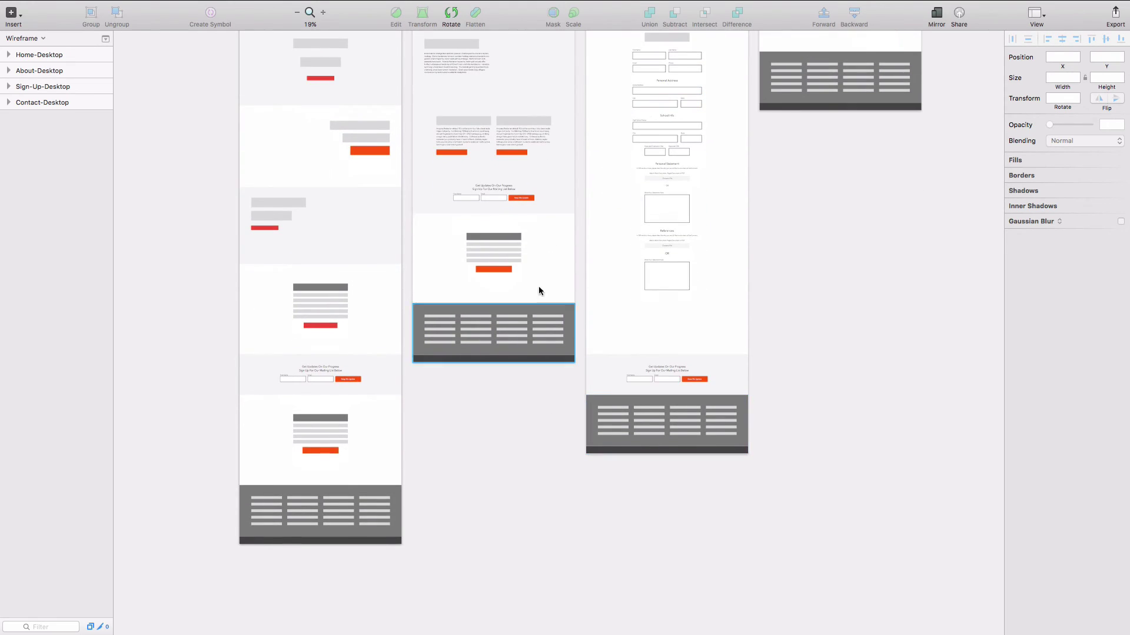
{"action": "scroll", "coordinate": [676, 262], "scroll_direction": "up", "scroll_amount": 8}
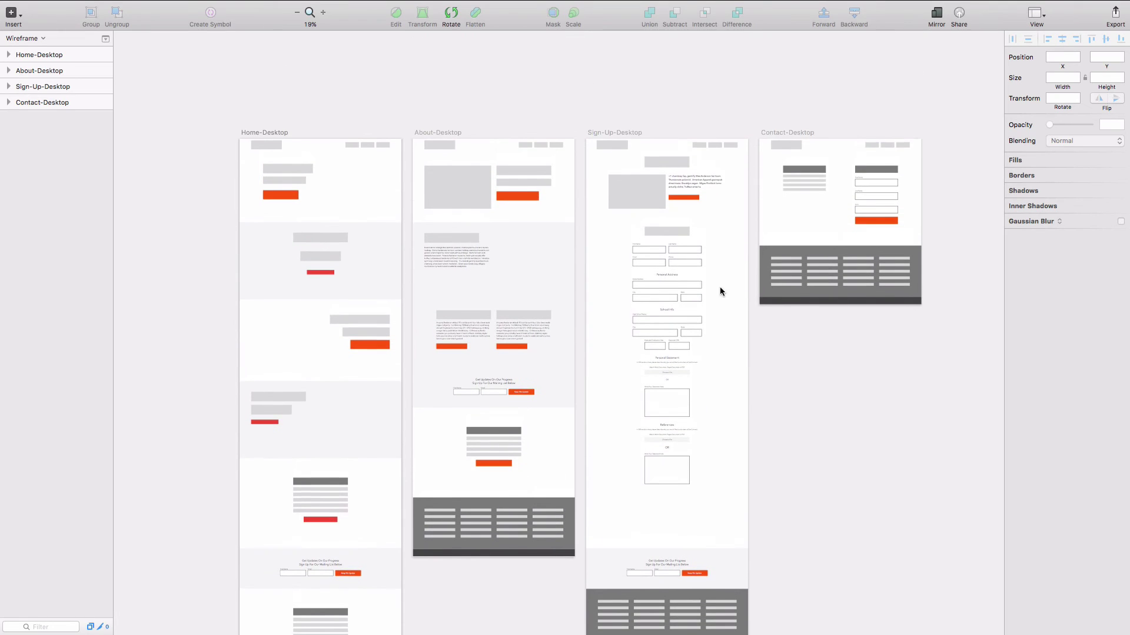
{"action": "scroll", "coordinate": [551, 258], "scroll_direction": "up", "scroll_amount": 1}
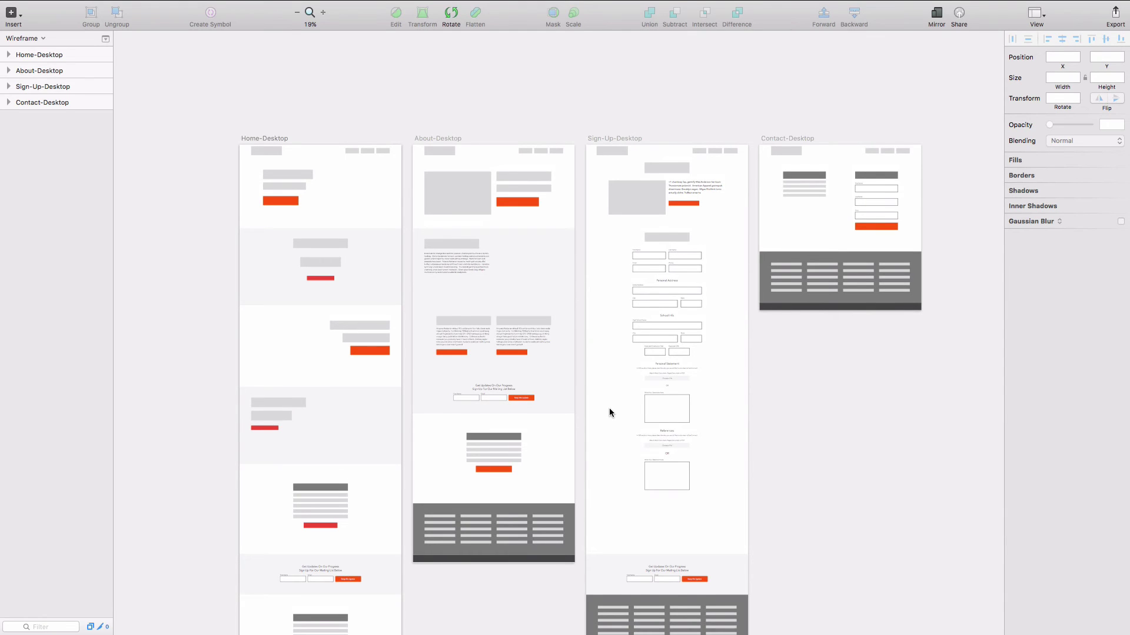
{"action": "scroll", "coordinate": [610, 408], "scroll_direction": "down", "scroll_amount": 3}
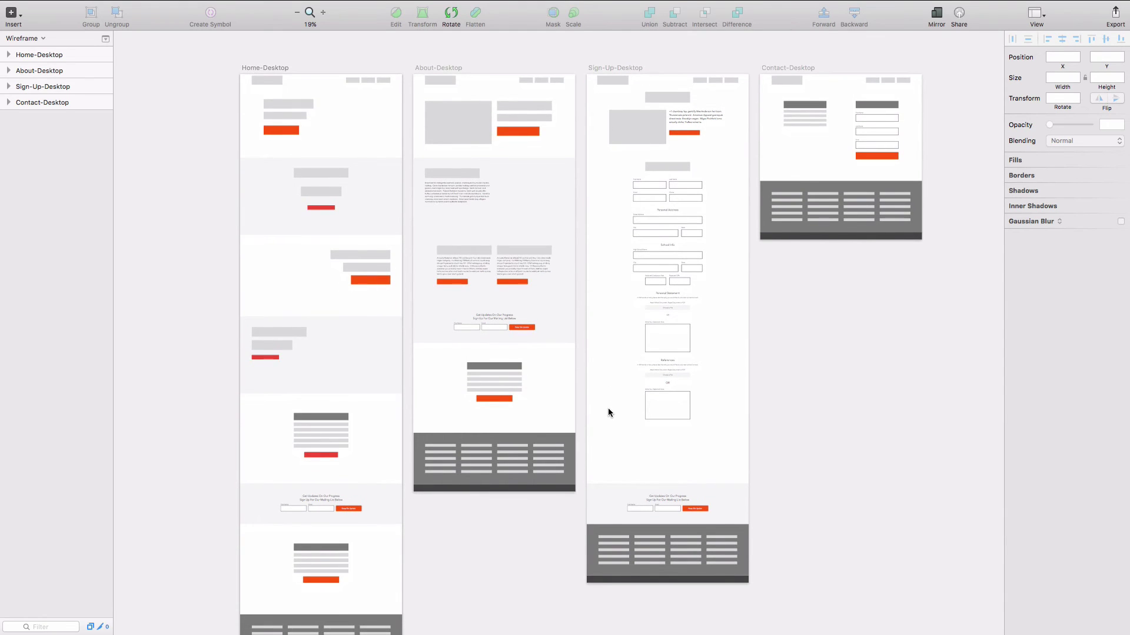
{"action": "scroll", "coordinate": [824, 459], "scroll_direction": "down", "scroll_amount": 3}
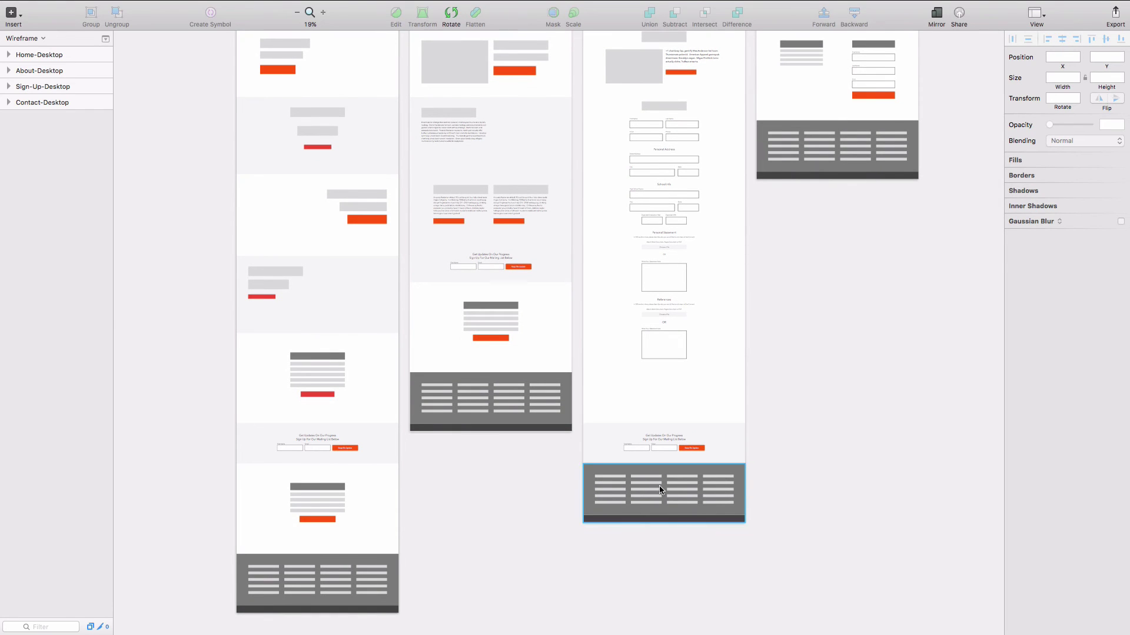
Examine the mailing-list form, text areas and dark footer in the lower part of the Sign-Up-Desktop artboard.
{"action": "scroll", "coordinate": [659, 490], "scroll_direction": "down", "scroll_amount": 3}
{"action": "key", "text": "super+plus"}
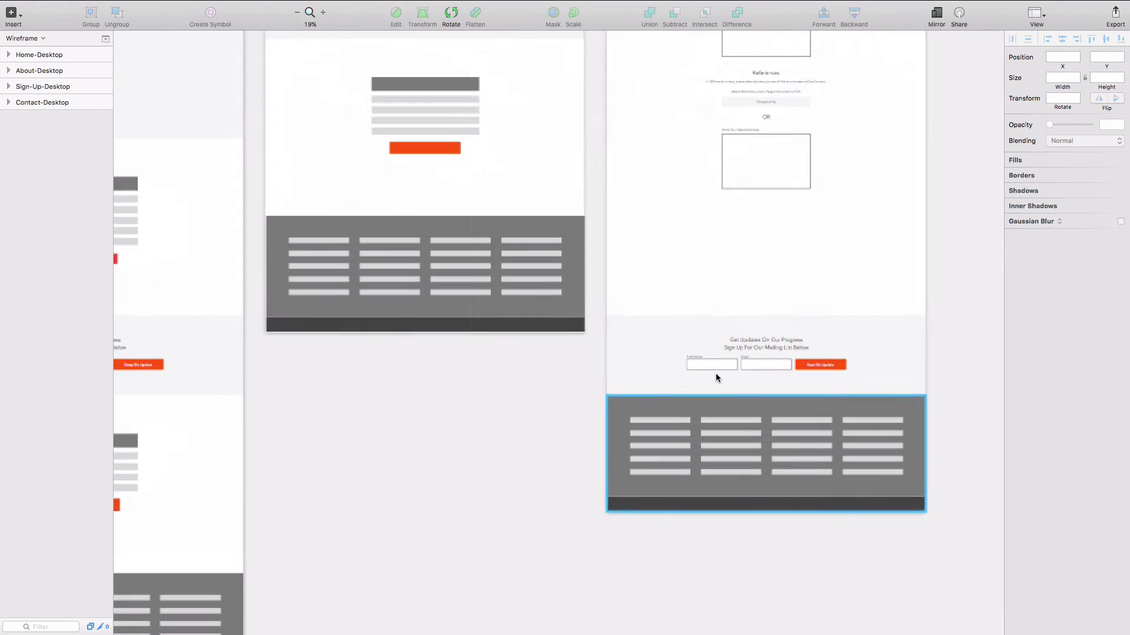
{"action": "scroll", "coordinate": [682, 383], "scroll_direction": "down", "scroll_amount": 4}
{"action": "scroll", "coordinate": [750, 383], "scroll_direction": "right", "scroll_amount": 3}
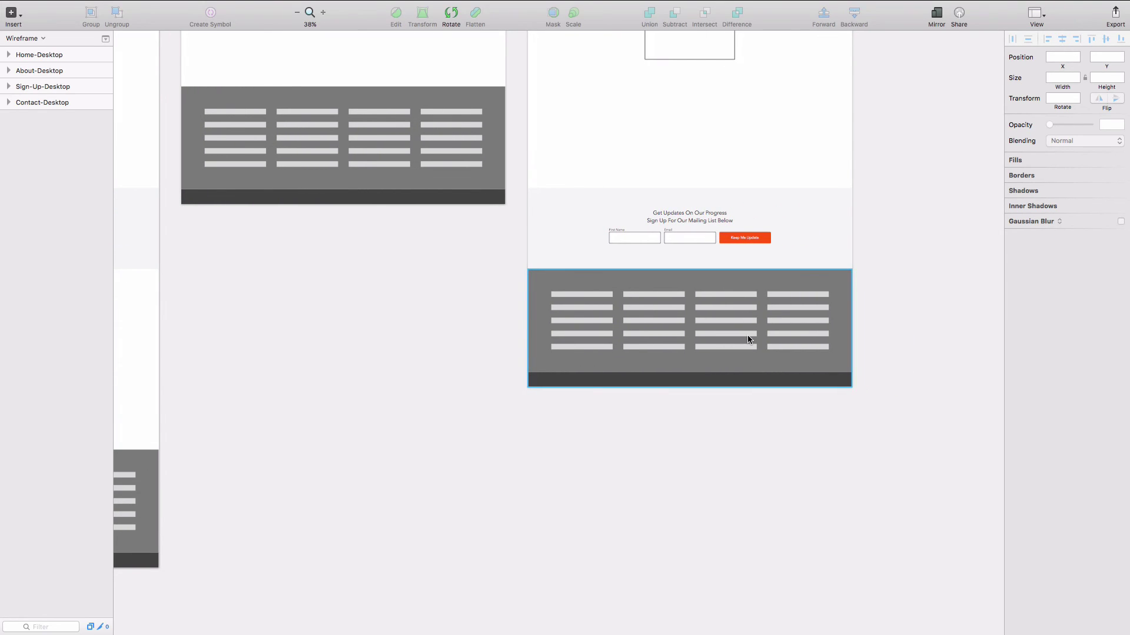
{"action": "scroll", "coordinate": [748, 336], "scroll_direction": "down", "scroll_amount": 1}
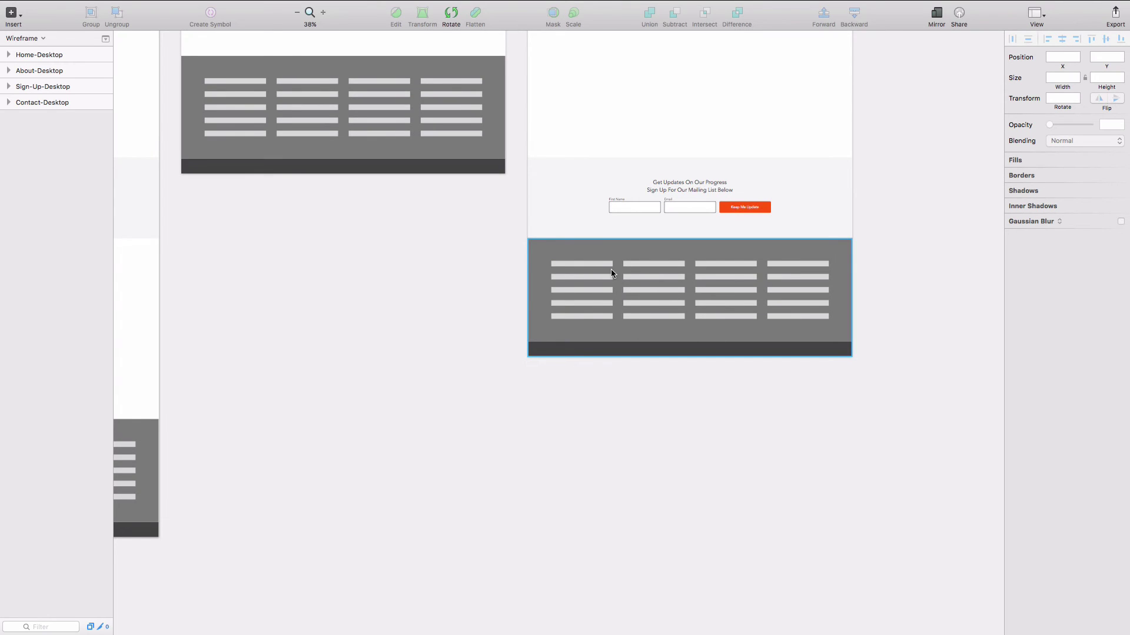
{"action": "scroll", "coordinate": [800, 325], "scroll_direction": "up", "scroll_amount": 3}
{"action": "scroll", "coordinate": [799, 326], "scroll_direction": "right", "scroll_amount": 3}
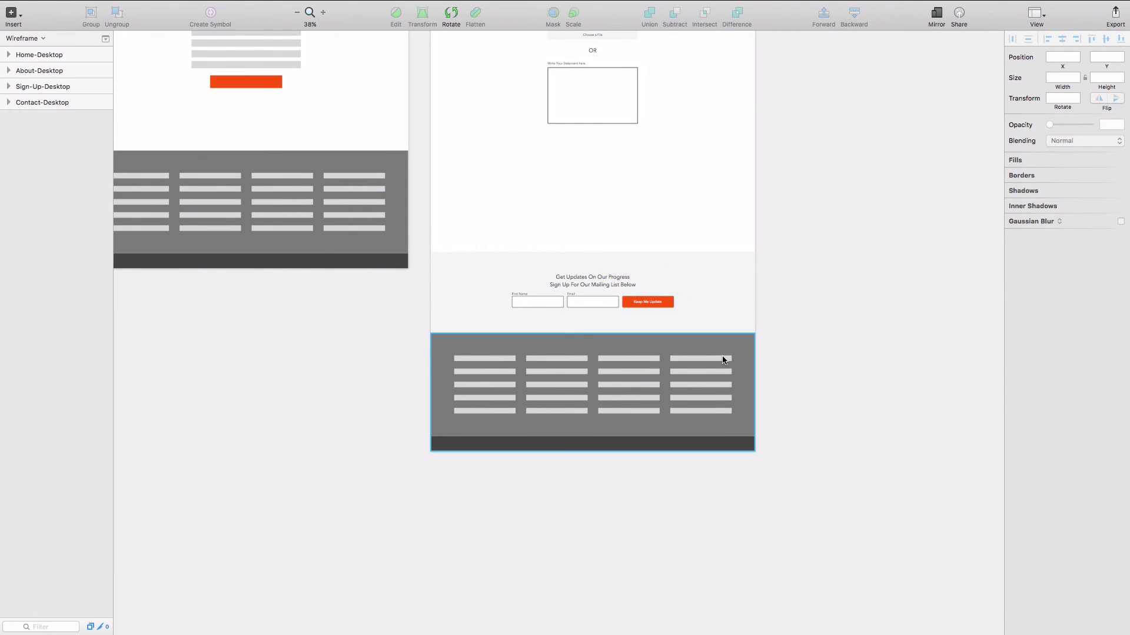
{"action": "left_click", "coordinate": [779, 383]}
{"action": "scroll", "coordinate": [785, 386], "scroll_direction": "down", "scroll_amount": 3}
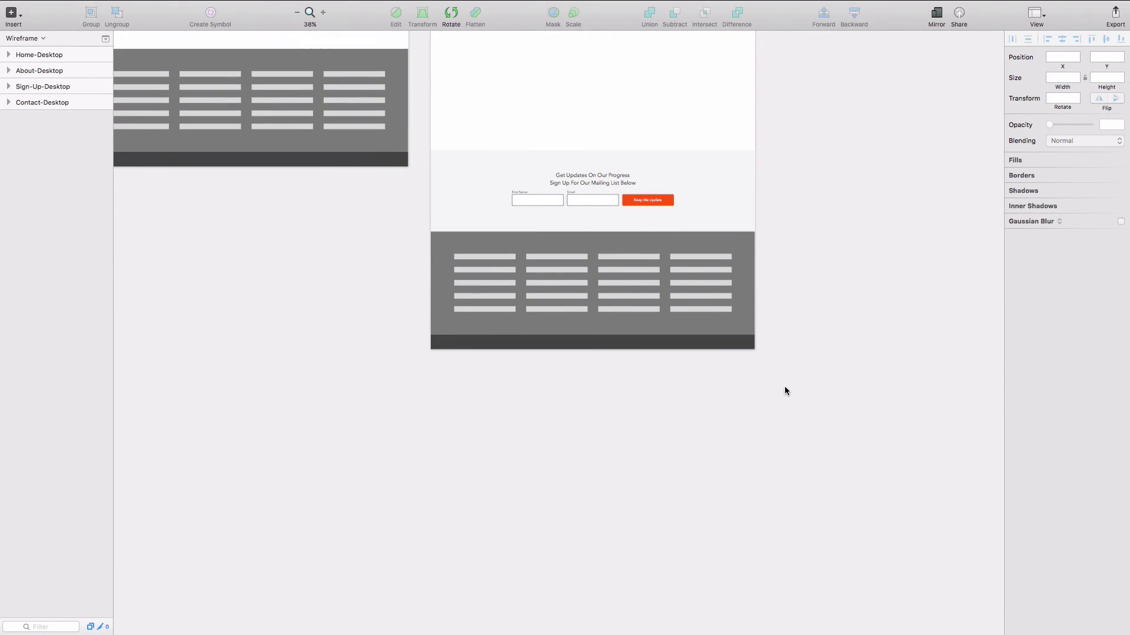
{"action": "scroll", "coordinate": [785, 386], "scroll_direction": "up", "scroll_amount": 5}
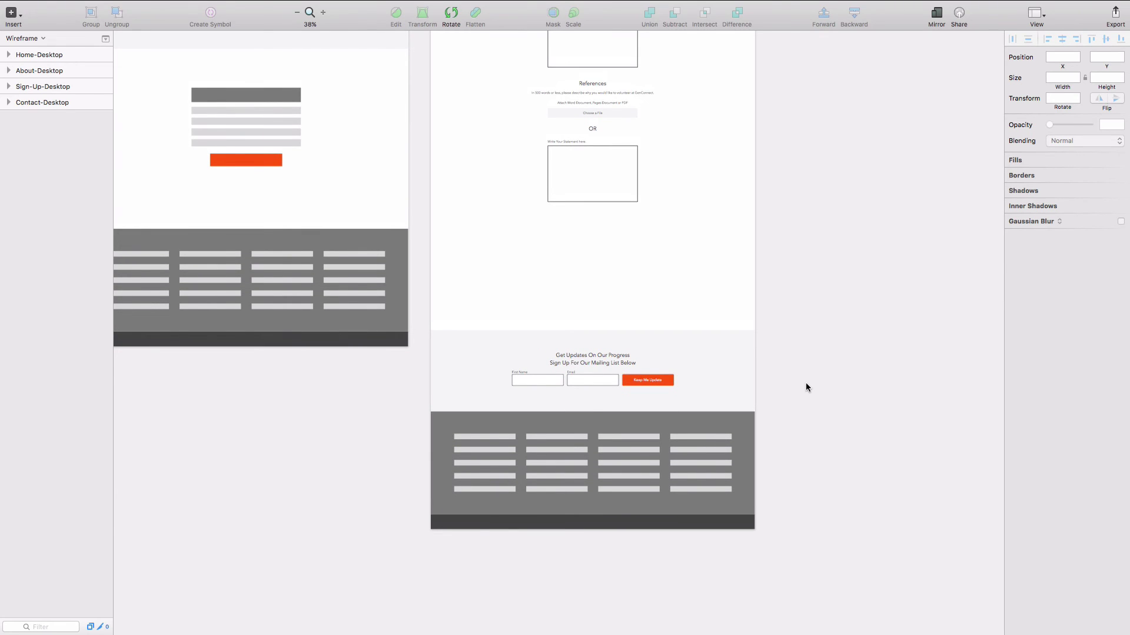
{"action": "scroll", "coordinate": [857, 325], "scroll_direction": "up", "scroll_amount": 3}
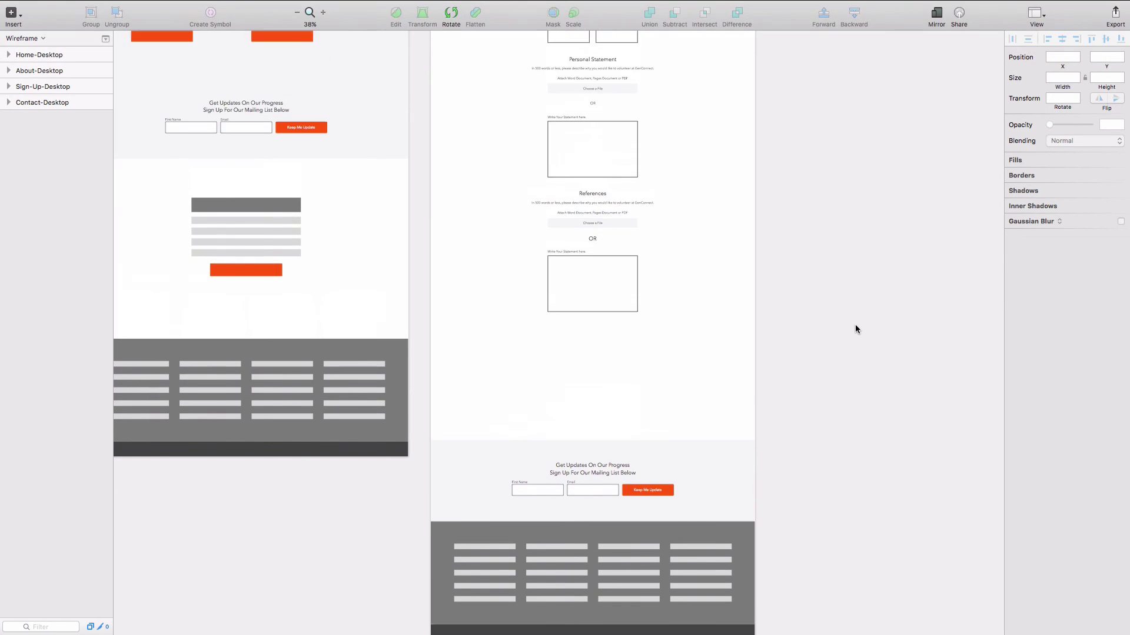
Return to the Styles page and look over the Tablet Portrait artboard's text samples, form elements and color swatches.
{"action": "left_click", "coordinate": [34, 40]}
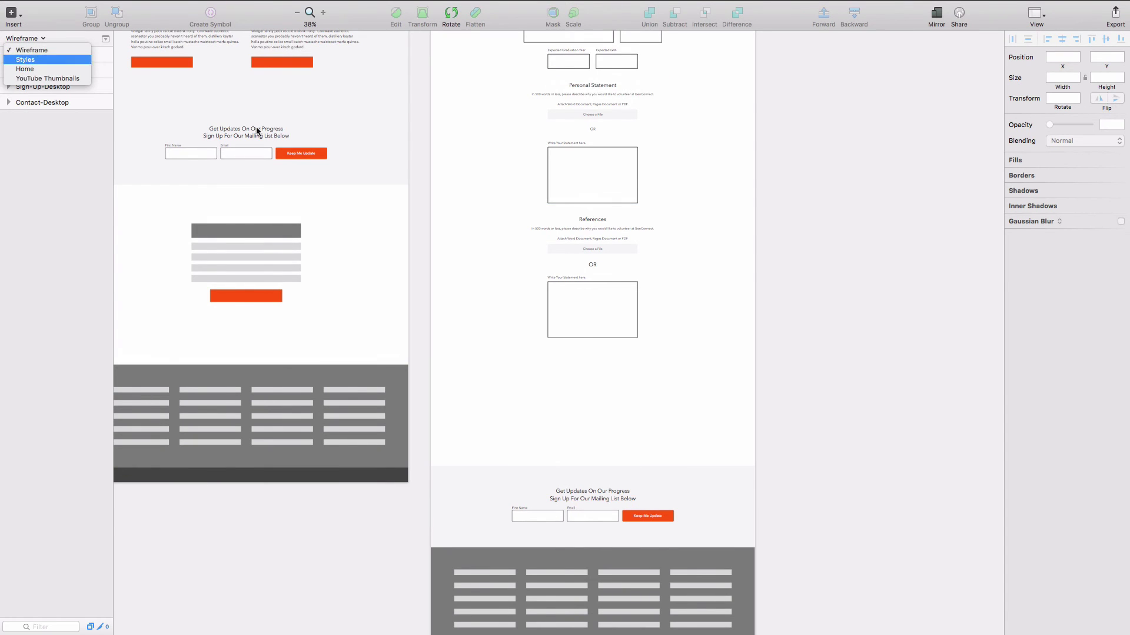
{"action": "left_click", "coordinate": [35, 60]}
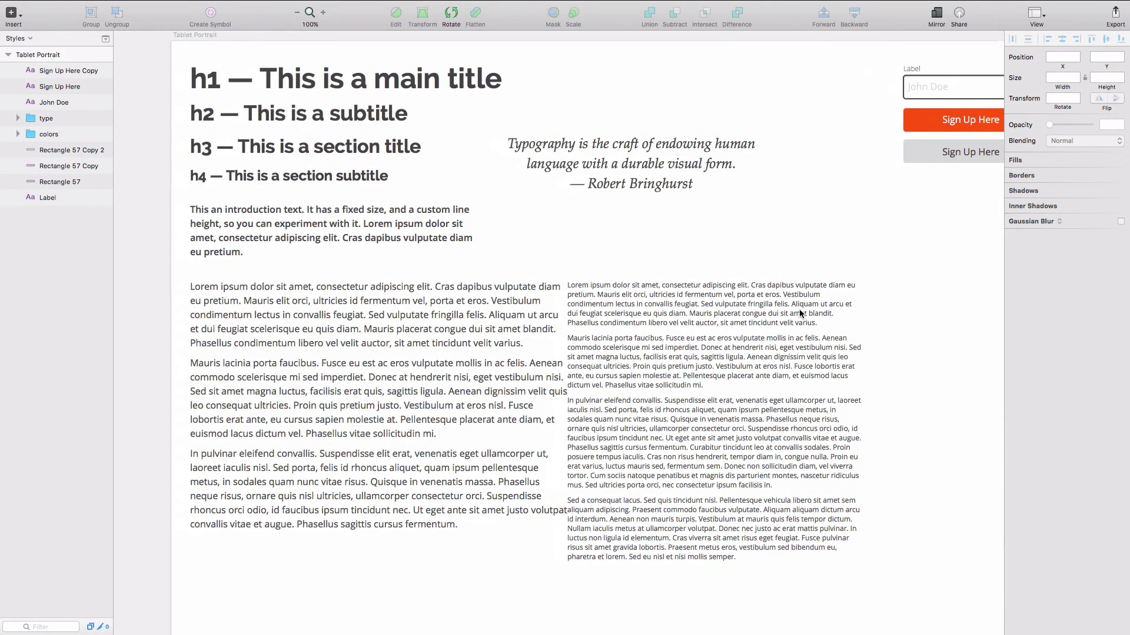
{"action": "scroll", "coordinate": [799, 314], "scroll_direction": "down", "scroll_amount": 2}
{"action": "scroll", "coordinate": [725, 305], "scroll_direction": "down", "scroll_amount": 3}
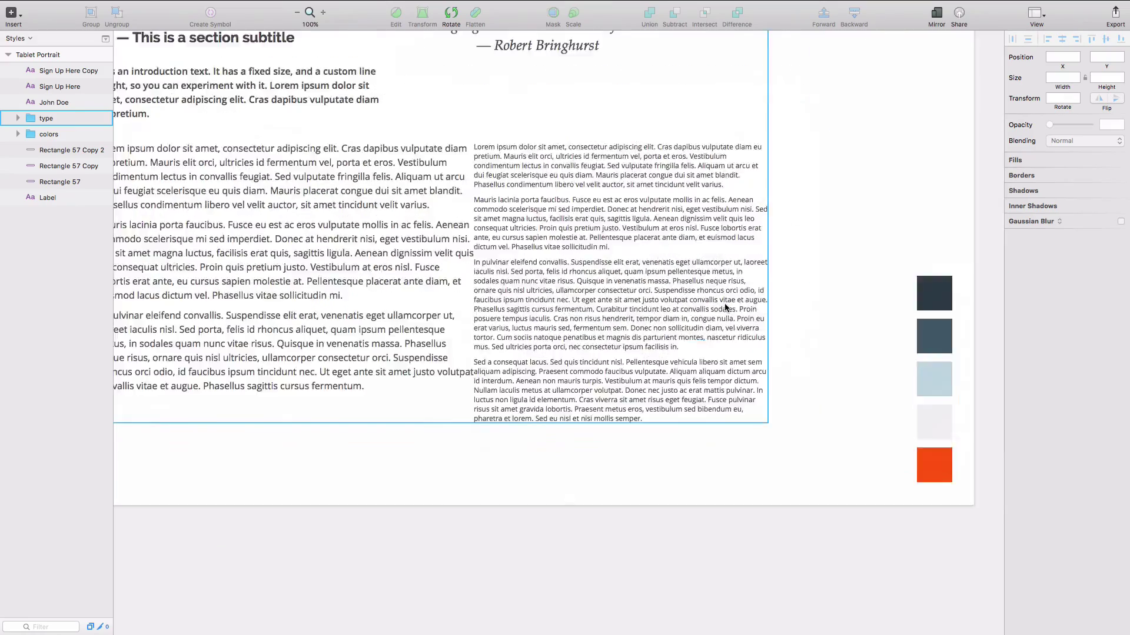
{"action": "scroll", "coordinate": [725, 307], "scroll_direction": "up", "scroll_amount": 5}
{"action": "scroll", "coordinate": [725, 307], "scroll_direction": "right", "scroll_amount": 3}
Switch to Chrome, search Google for "subtle patterns" and open the Subtle Patterns website.
{"action": "key", "text": "ctrl+Left"}
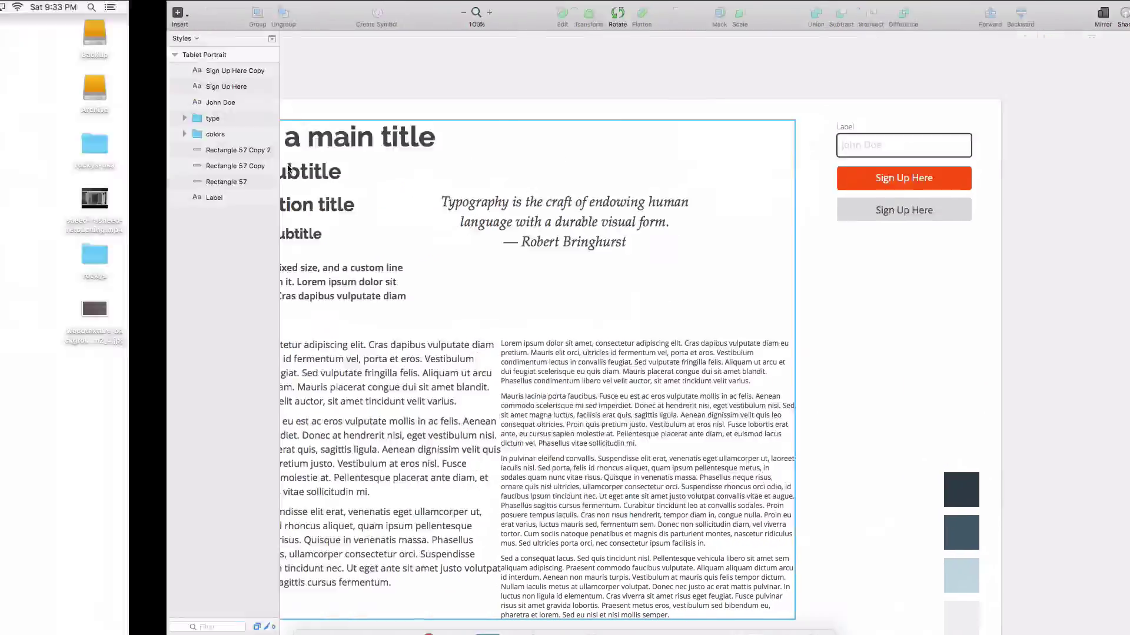
{"action": "left_click", "coordinate": [518, 29]}
{"action": "type", "text": "su"}
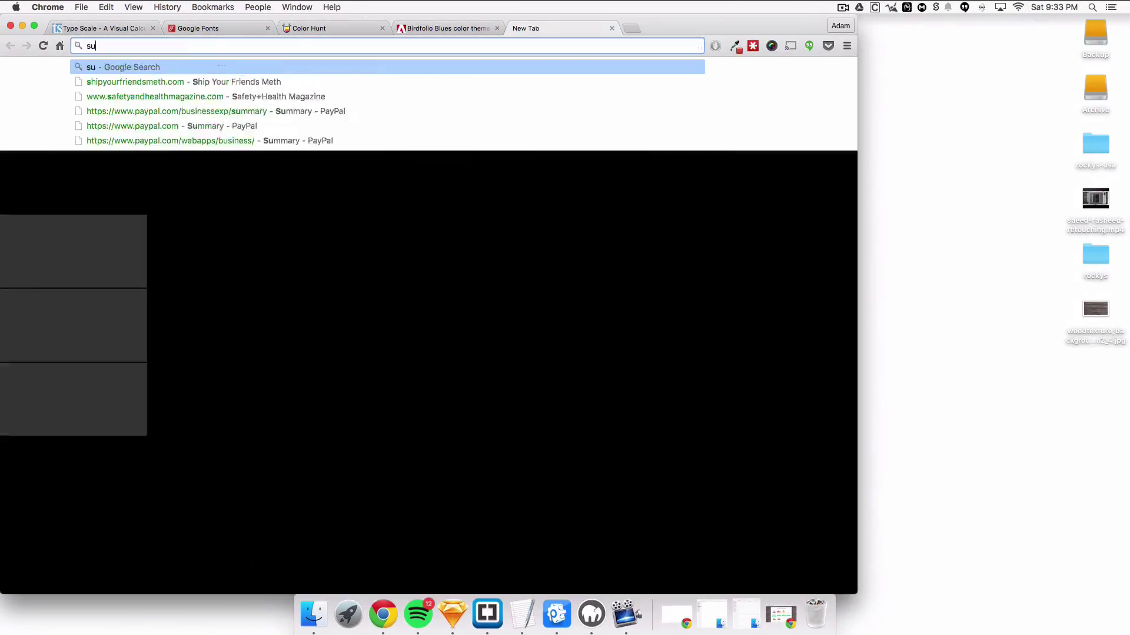
{"action": "type", "text": "btl"}
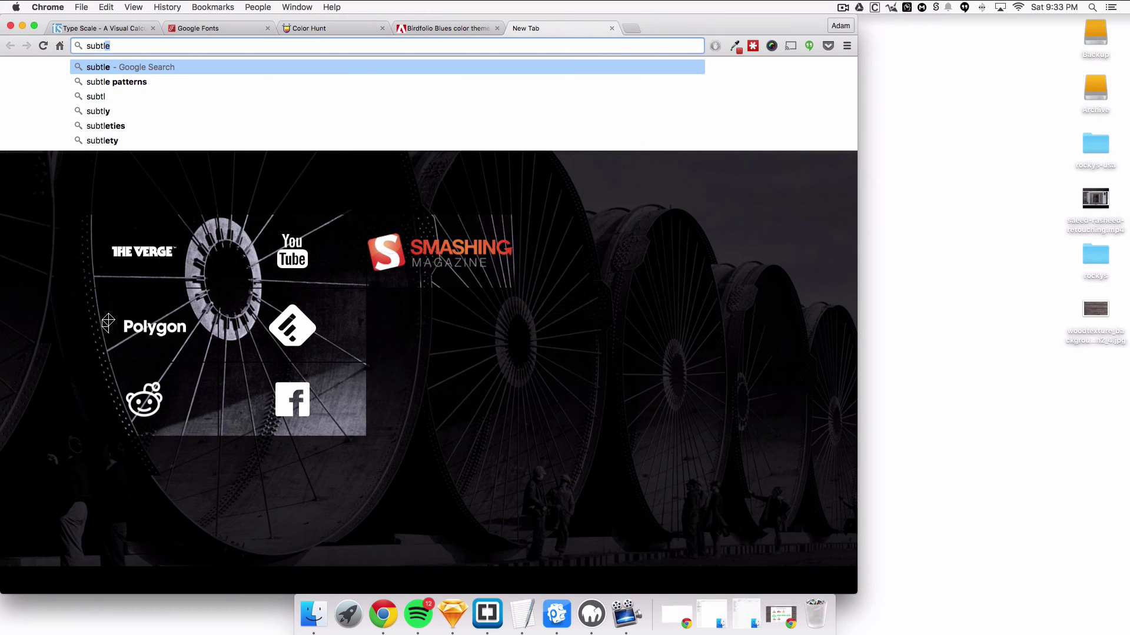
{"action": "key", "text": "Down"}
{"action": "key", "text": "Return"}
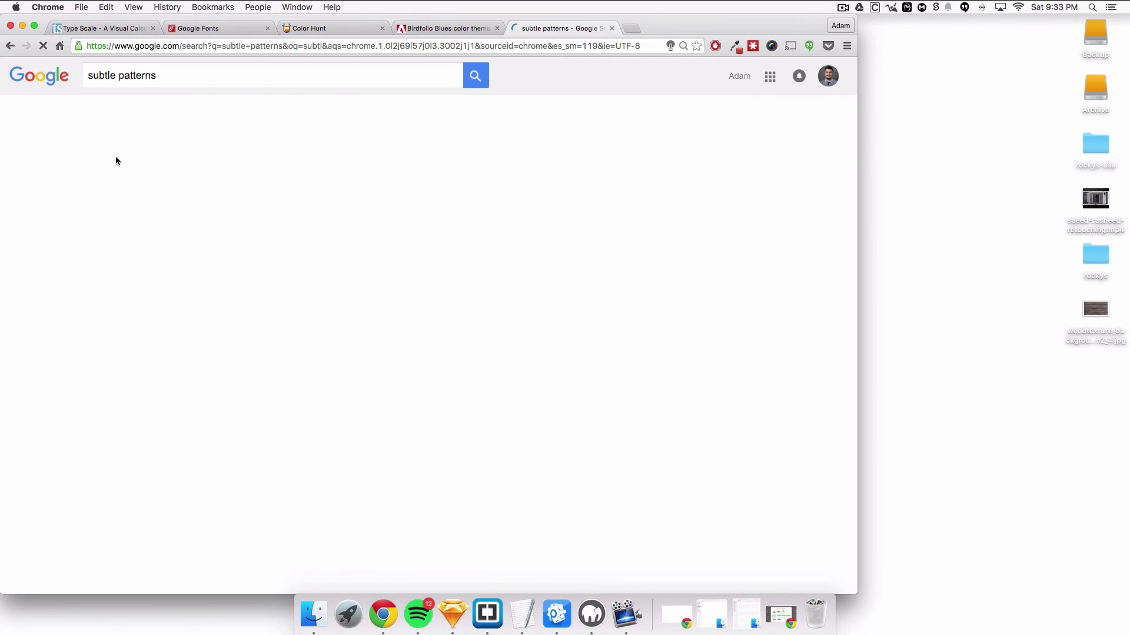
{"action": "left_click", "coordinate": [153, 169]}
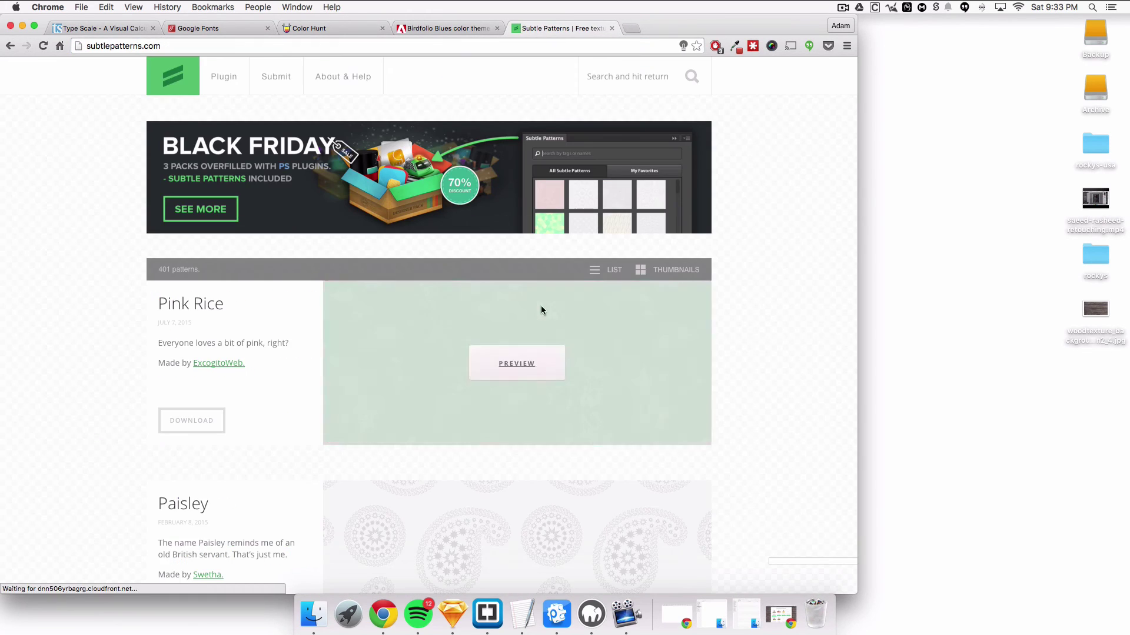
List the patterns tagged Dark and preview the Black Felt pattern as the page background.
{"action": "scroll", "coordinate": [542, 310], "scroll_direction": "down", "scroll_amount": 20}
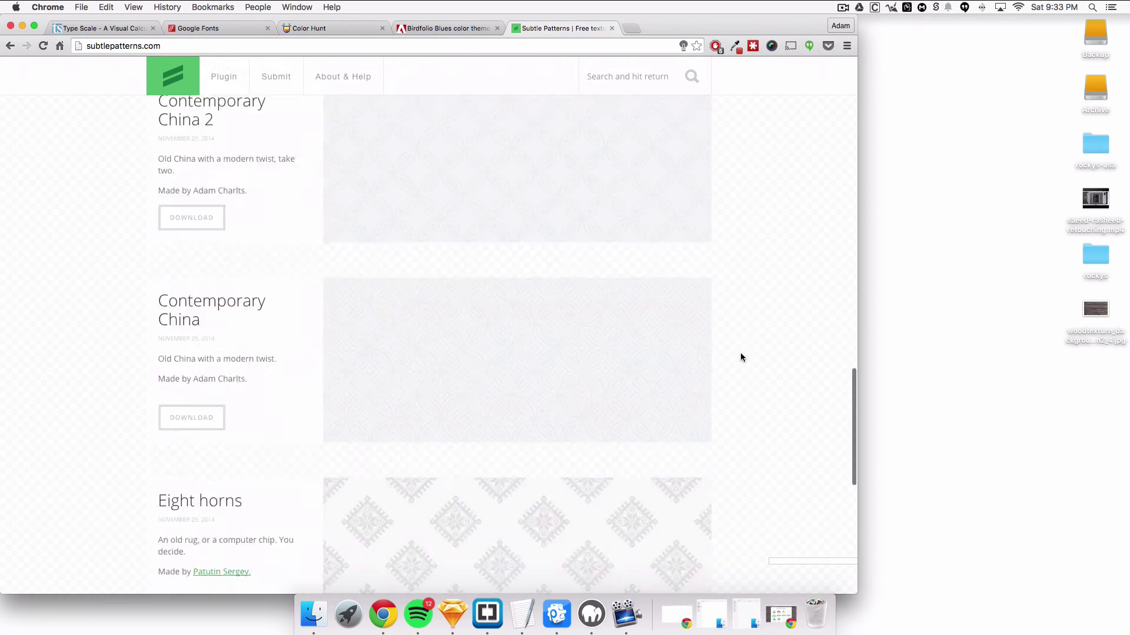
{"action": "scroll", "coordinate": [741, 356], "scroll_direction": "down", "scroll_amount": 8}
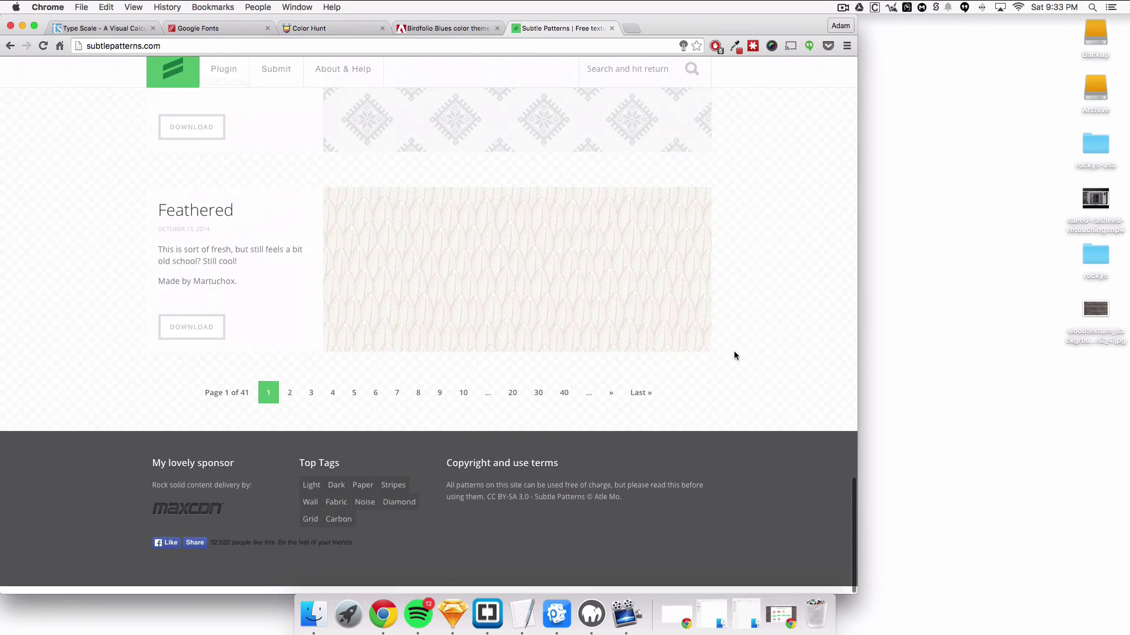
{"action": "left_click", "coordinate": [338, 497]}
{"action": "scroll", "coordinate": [797, 421], "scroll_direction": "down", "scroll_amount": 7}
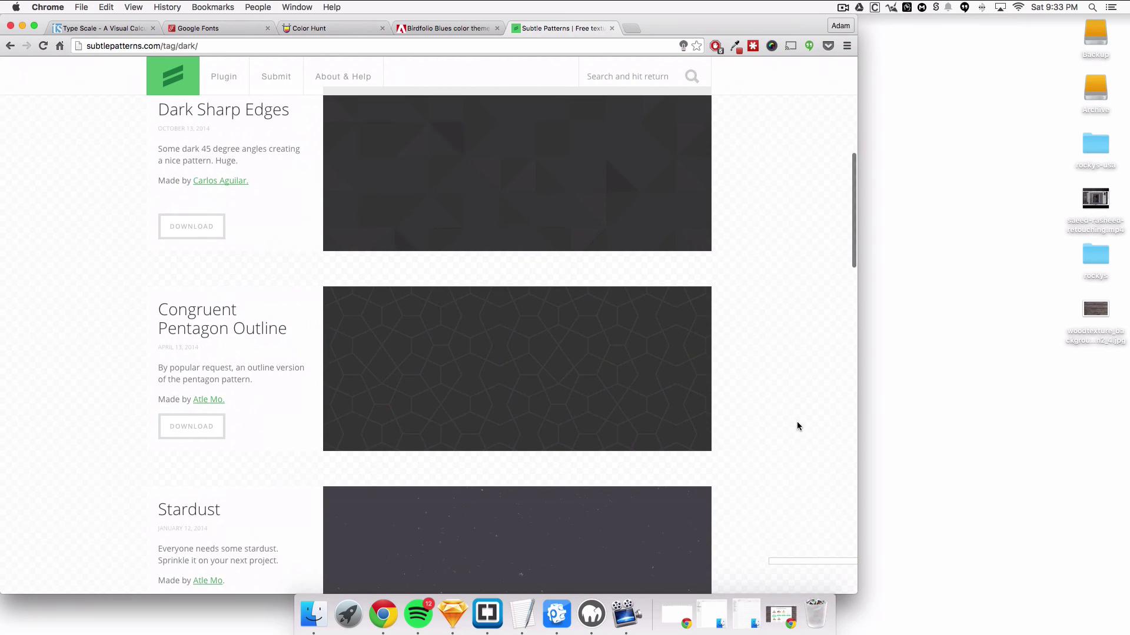
{"action": "scroll", "coordinate": [797, 421], "scroll_direction": "down", "scroll_amount": 9}
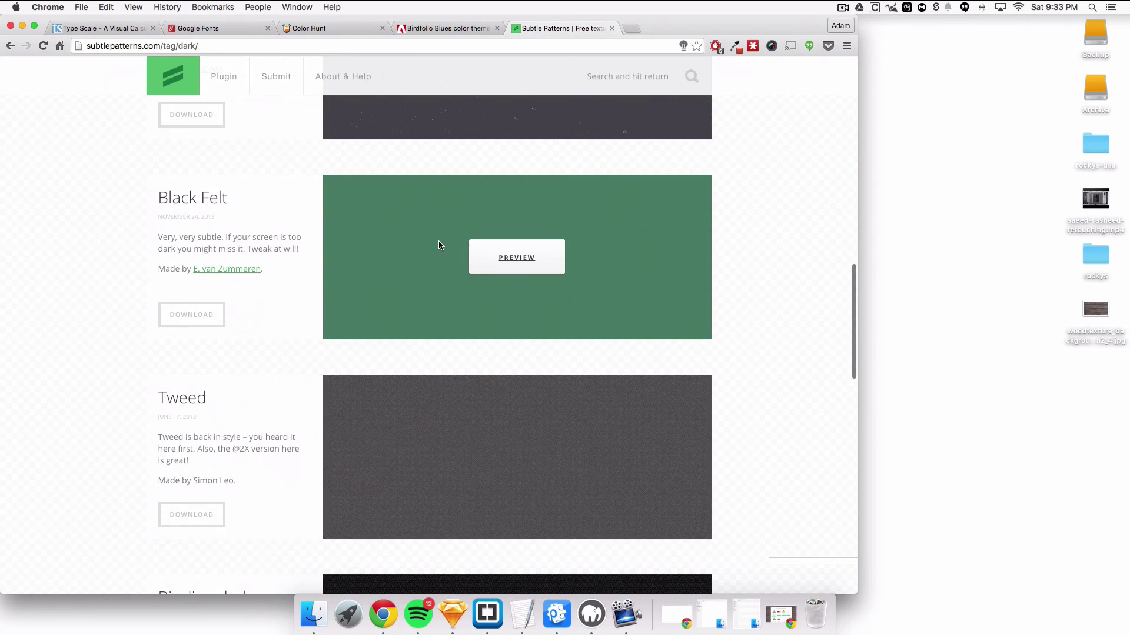
{"action": "left_click", "coordinate": [546, 271]}
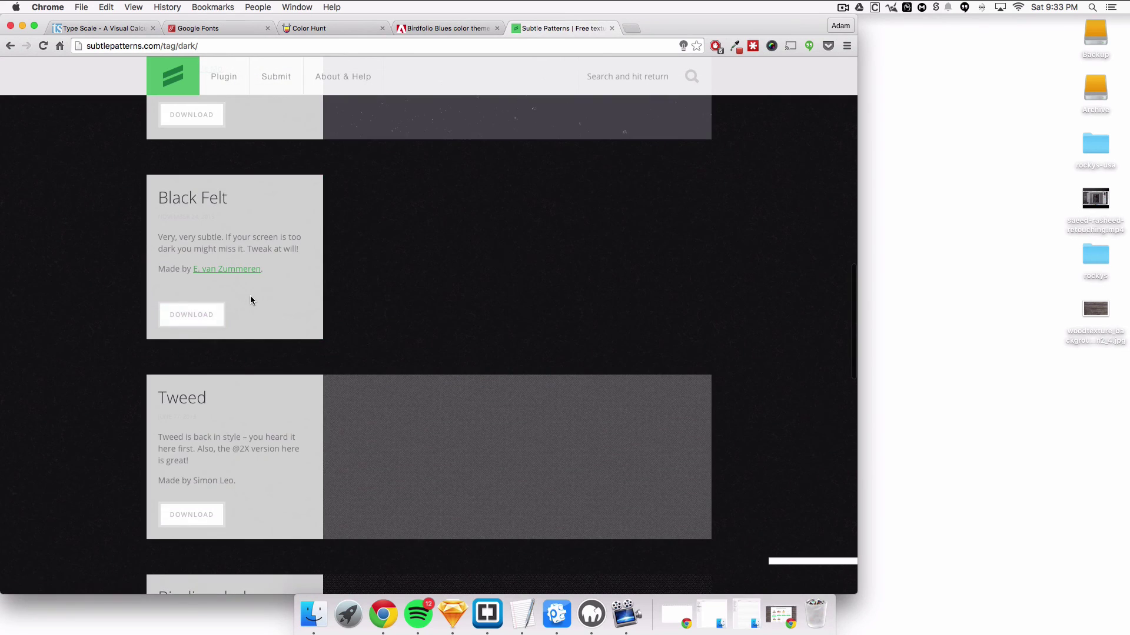
Browse the other dark patterns on the page and compare them with the Black Felt preview.
{"action": "scroll", "coordinate": [250, 301], "scroll_direction": "down", "scroll_amount": 6}
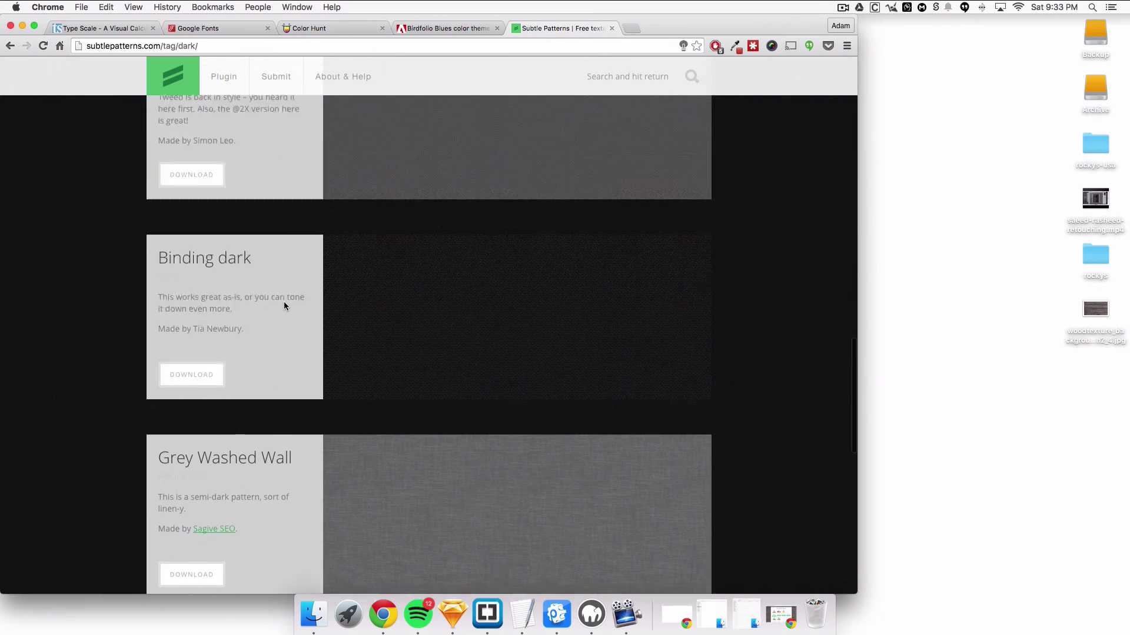
{"action": "scroll", "coordinate": [284, 301], "scroll_direction": "up", "scroll_amount": 7}
{"action": "scroll", "coordinate": [359, 320], "scroll_direction": "down", "scroll_amount": 4}
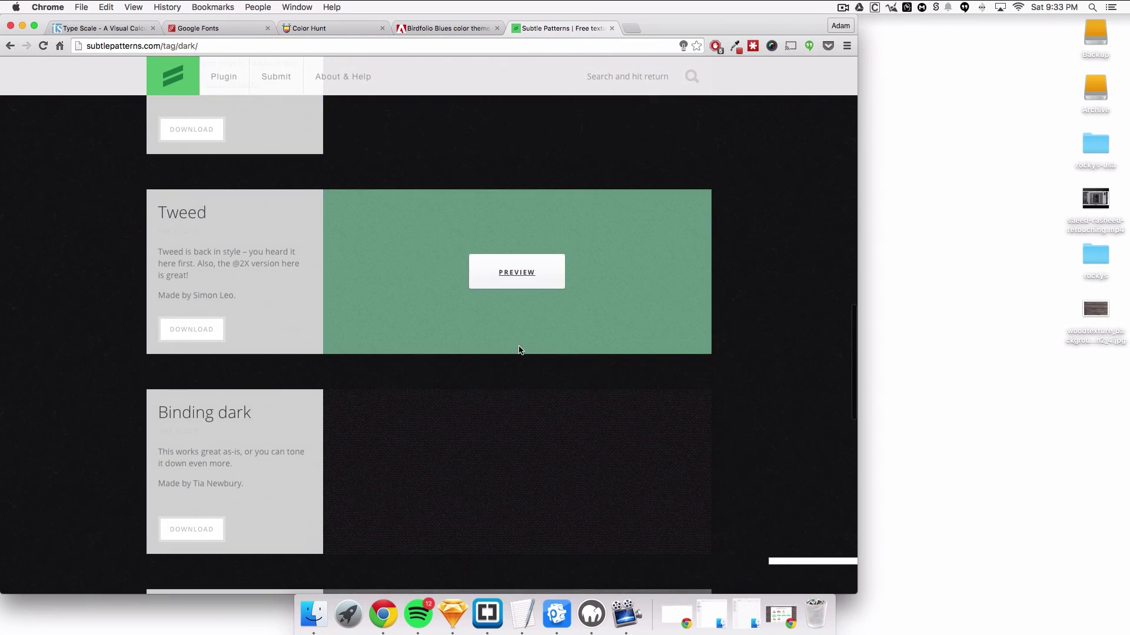
{"action": "scroll", "coordinate": [521, 349], "scroll_direction": "down", "scroll_amount": 5}
{"action": "scroll", "coordinate": [698, 391], "scroll_direction": "down", "scroll_amount": 4}
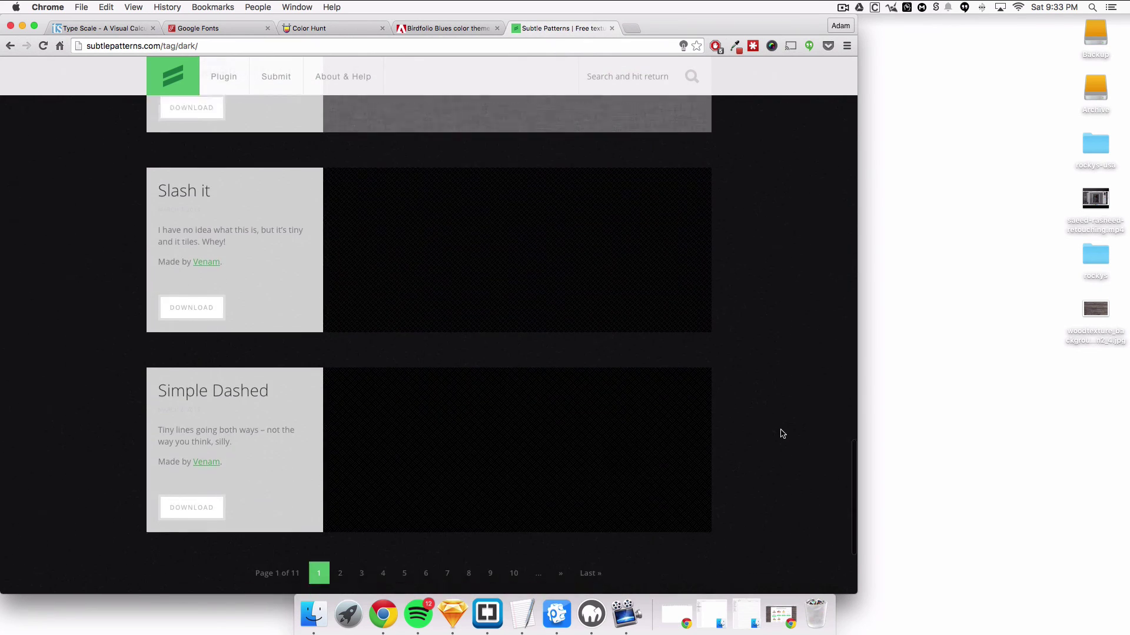
{"action": "scroll", "coordinate": [783, 434], "scroll_direction": "down", "scroll_amount": 3}
{"action": "scroll", "coordinate": [781, 433], "scroll_direction": "up", "scroll_amount": 11}
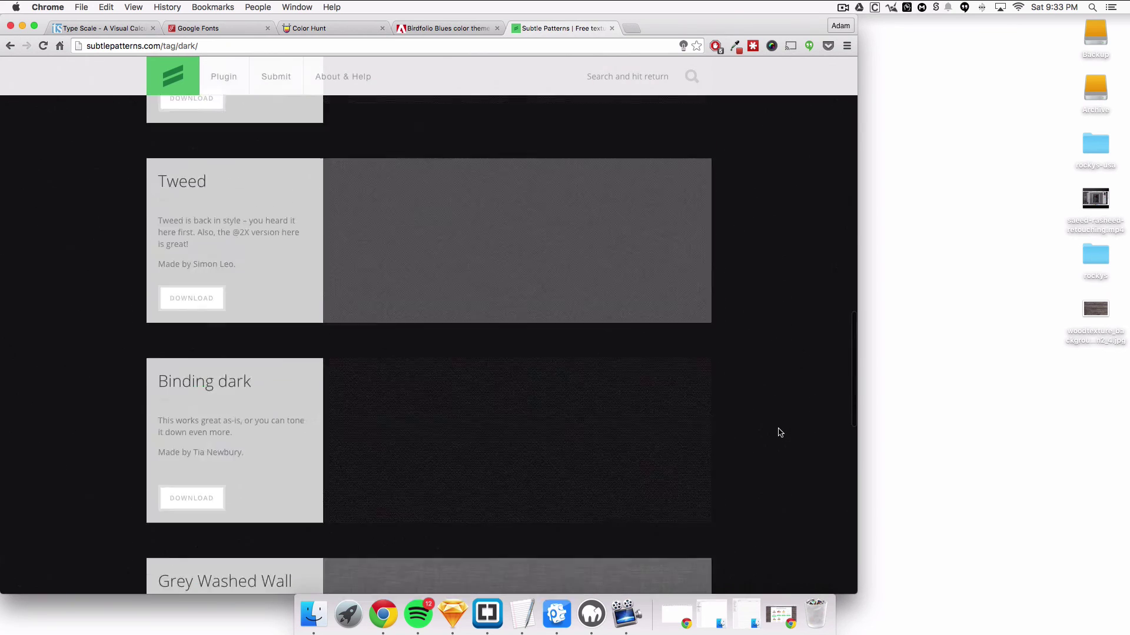
{"action": "scroll", "coordinate": [780, 433], "scroll_direction": "up", "scroll_amount": 9}
{"action": "scroll", "coordinate": [774, 429], "scroll_direction": "down", "scroll_amount": 7}
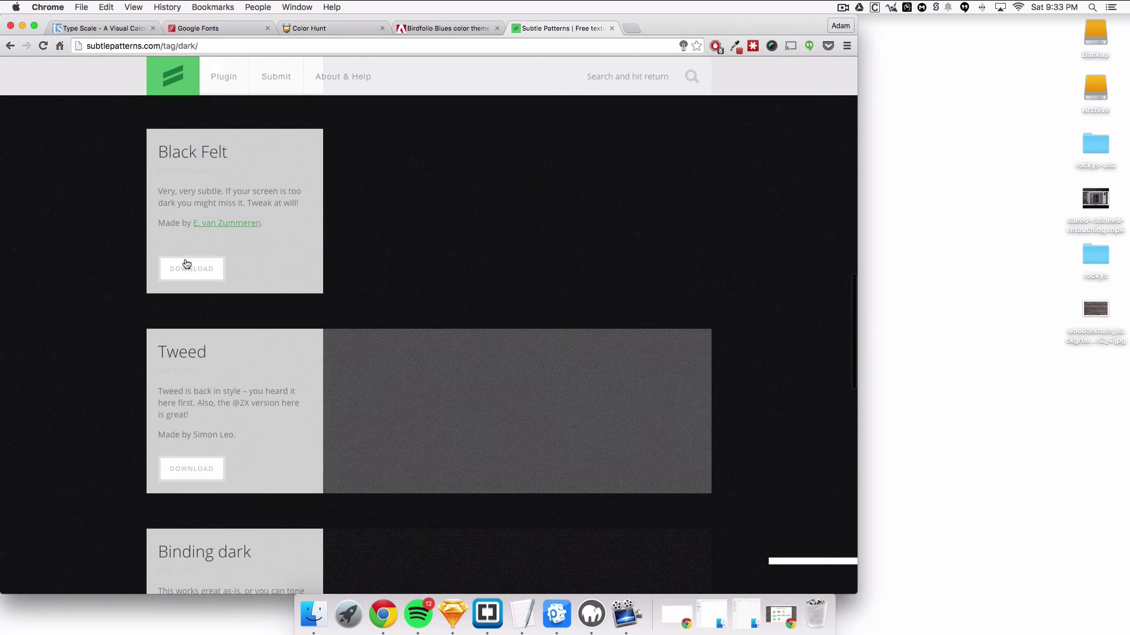
Download the Black Felt pattern and save it as "zwartevilt" in the Desktop folder.
{"action": "left_click", "coordinate": [186, 263]}
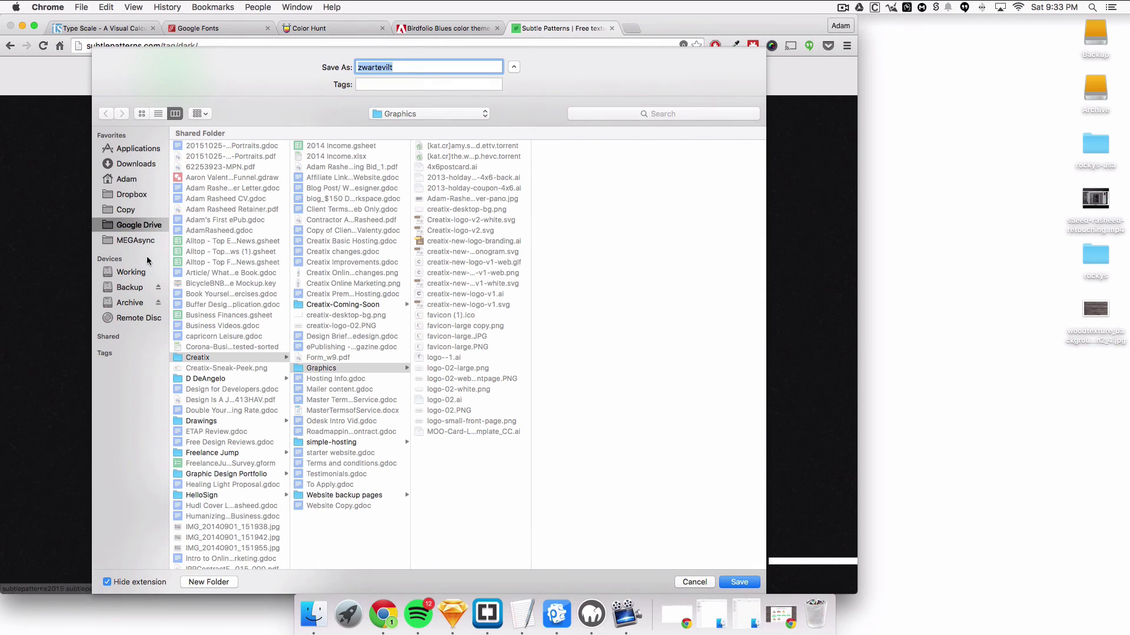
{"action": "left_click", "coordinate": [118, 179]}
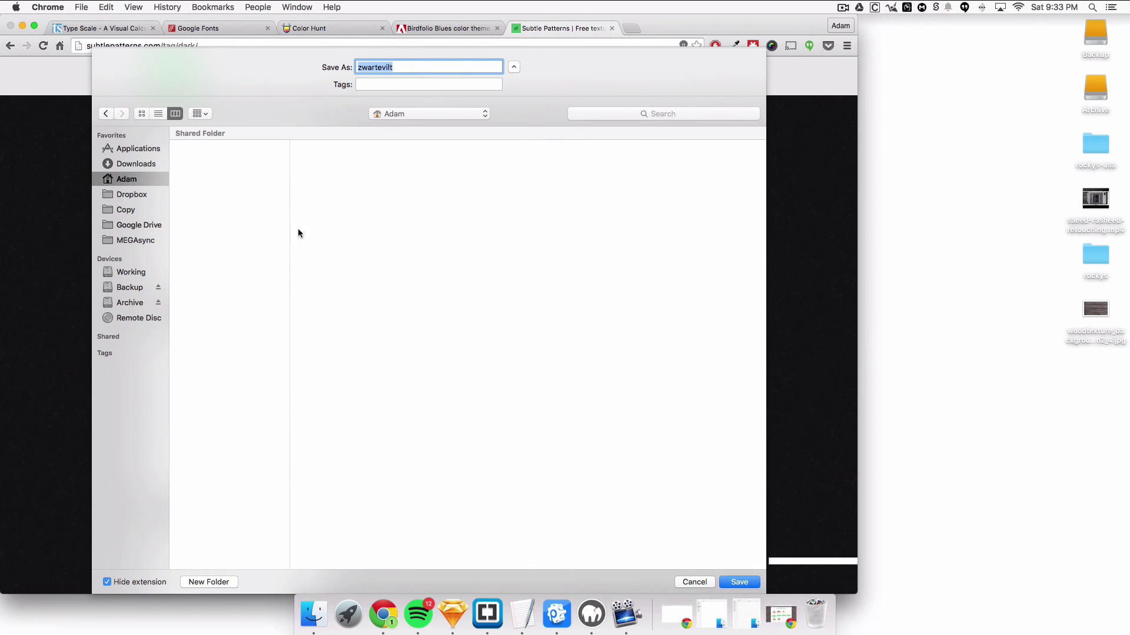
{"action": "left_click", "coordinate": [215, 179]}
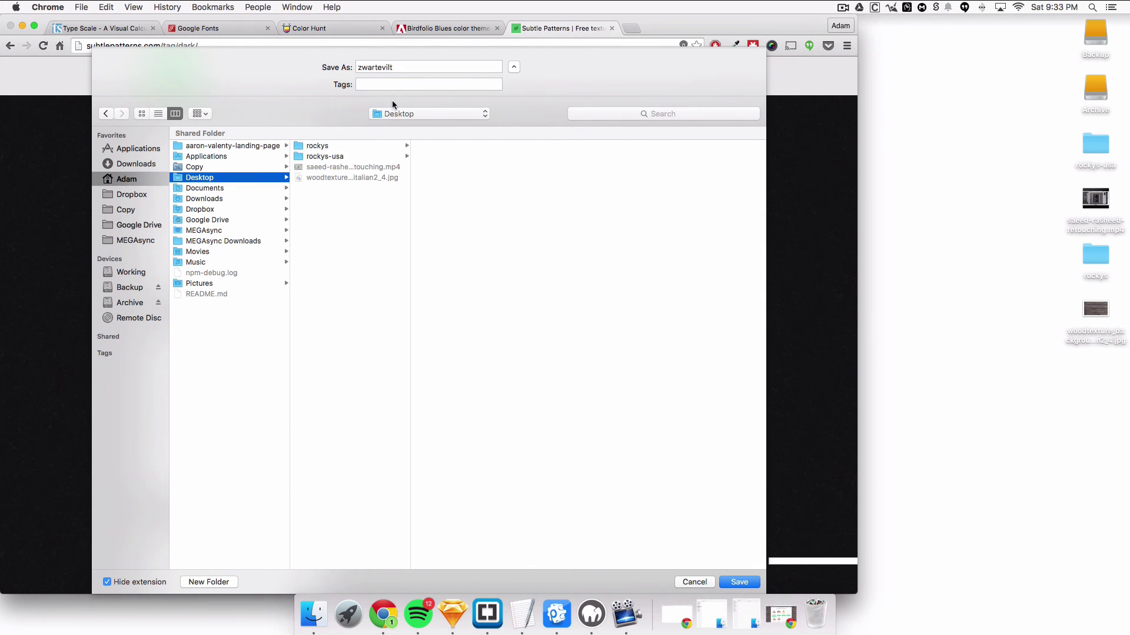
{"action": "left_click", "coordinate": [739, 583]}
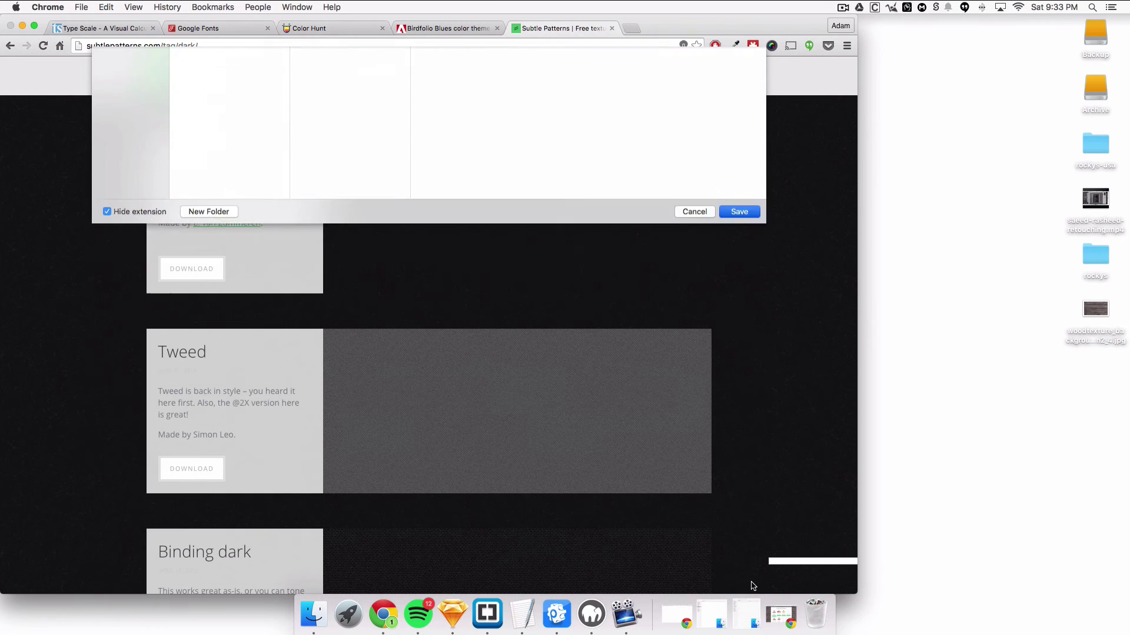
Extract the downloaded zwartevilt.zip on the Desktop, open the extracted folder and select zwartevilt.png for copying.
{"action": "double_click", "coordinate": [1092, 145]}
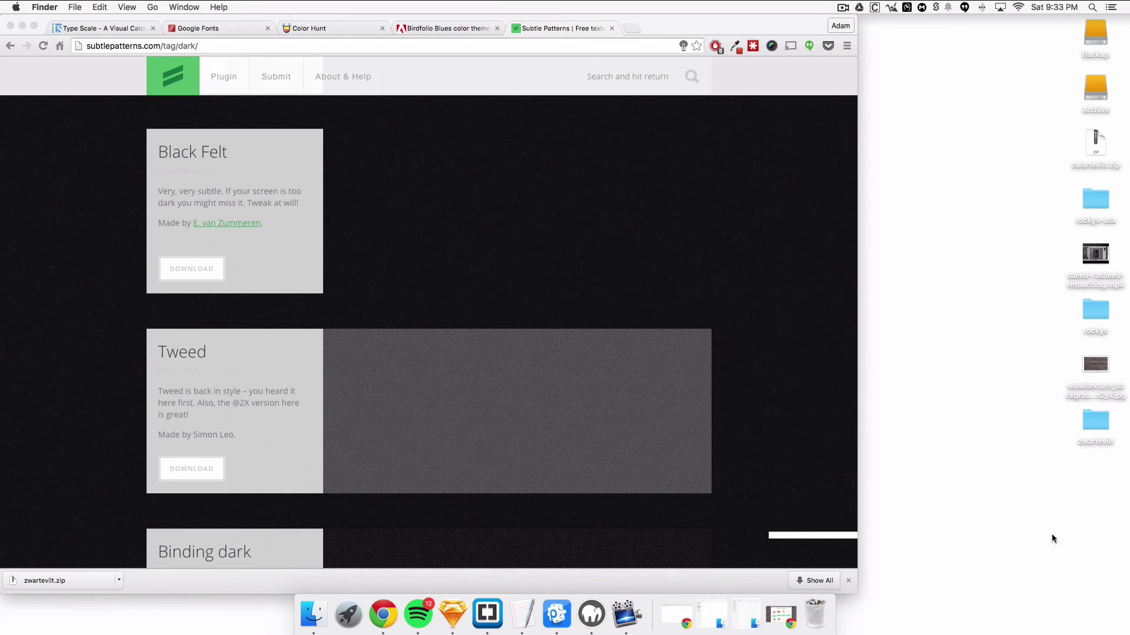
{"action": "double_click", "coordinate": [1096, 421]}
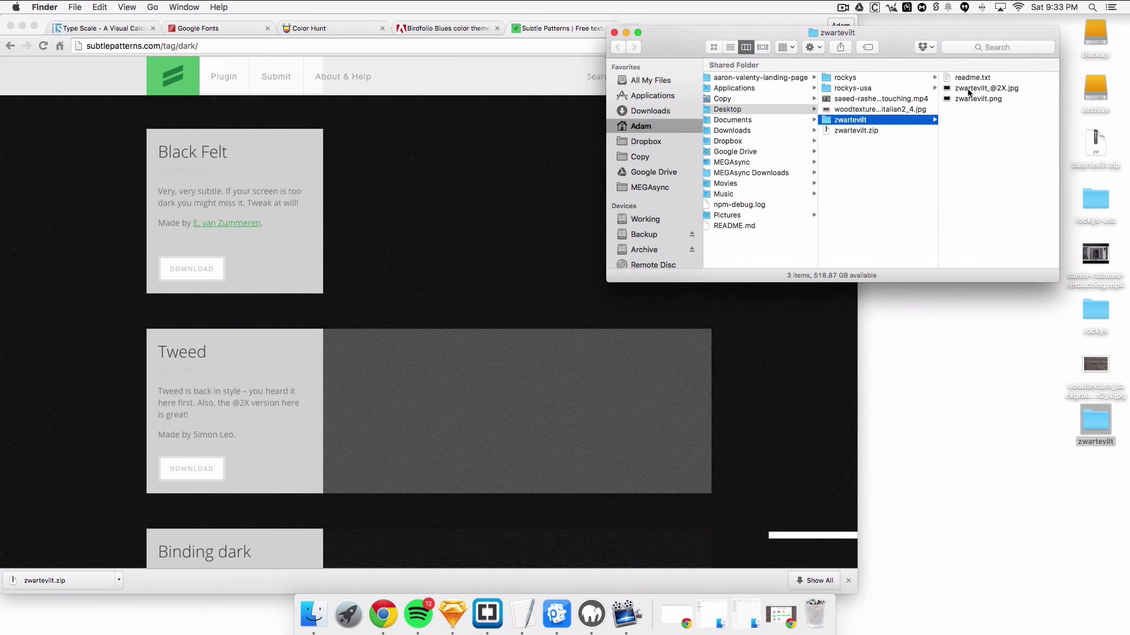
{"action": "left_click", "coordinate": [965, 98]}
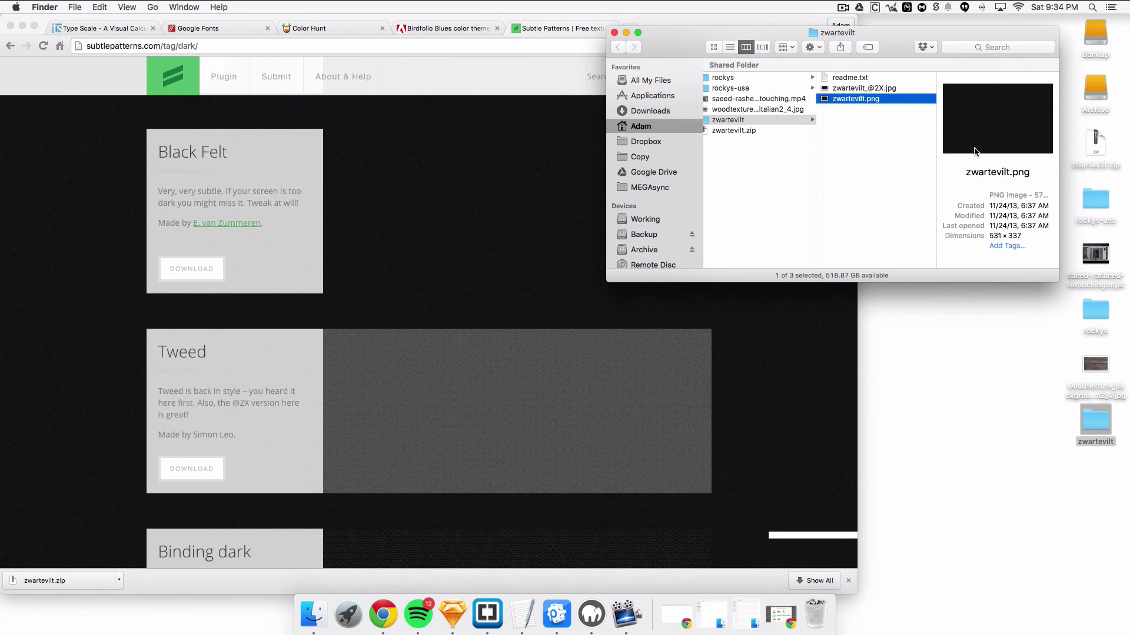
Switch to Sketch, paste the zwartevilt texture into the style guide, scale it down and place it below the grey Sign Up Here button.
{"action": "key", "text": "ctrl+Right"}
{"action": "scroll", "coordinate": [888, 366], "scroll_direction": "down", "scroll_amount": 3}
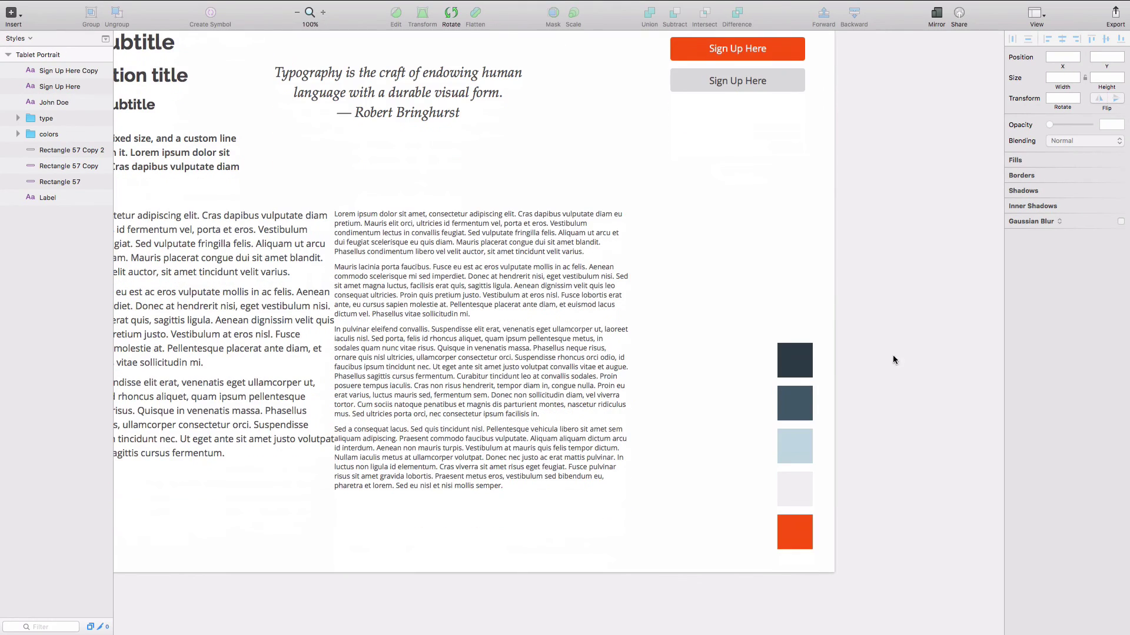
{"action": "scroll", "coordinate": [680, 296], "scroll_direction": "down", "scroll_amount": 2}
{"action": "scroll", "coordinate": [677, 295], "scroll_direction": "right", "scroll_amount": 5}
{"action": "scroll", "coordinate": [676, 296], "scroll_direction": "up", "scroll_amount": 2}
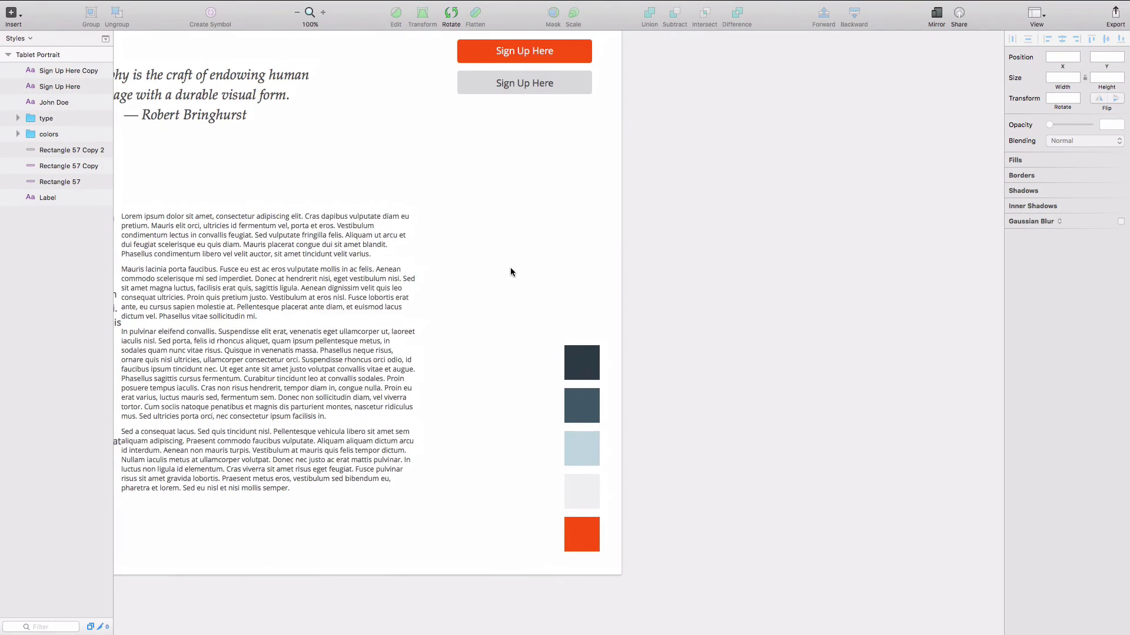
{"action": "key", "text": "super+v"}
{"action": "left_click_drag", "start_coordinate": [523, 280], "coordinate": [430, 168]}
{"action": "left_click_drag", "start_coordinate": [306, 319], "coordinate": [466, 291]}
{"action": "left_click", "coordinate": [536, 227]}
{"action": "scroll", "coordinate": [647, 224], "scroll_direction": "left", "scroll_amount": 6}
{"action": "scroll", "coordinate": [647, 223], "scroll_direction": "up", "scroll_amount": 2}
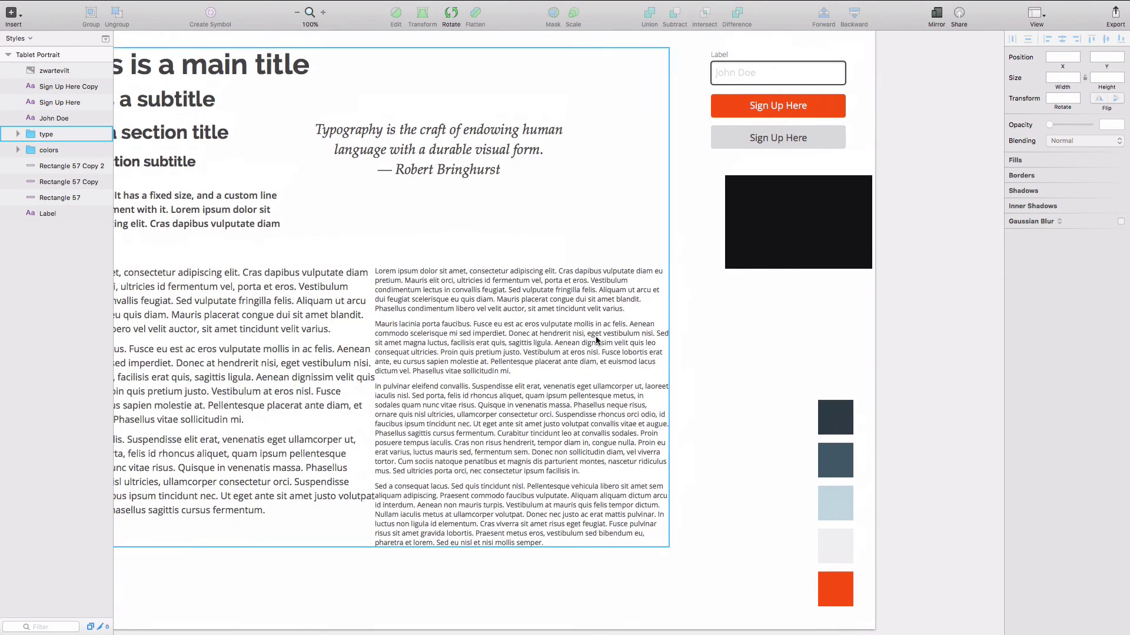
{"action": "left_click_drag", "start_coordinate": [810, 216], "coordinate": [796, 212]}
Move the colors group up to sit just below the black texture, at Y 442.
{"action": "left_click_drag", "start_coordinate": [841, 478], "coordinate": [833, 355]}
{"action": "scroll", "coordinate": [501, 329], "scroll_direction": "up", "scroll_amount": 4}
{"action": "scroll", "coordinate": [501, 329], "scroll_direction": "left", "scroll_amount": 2}
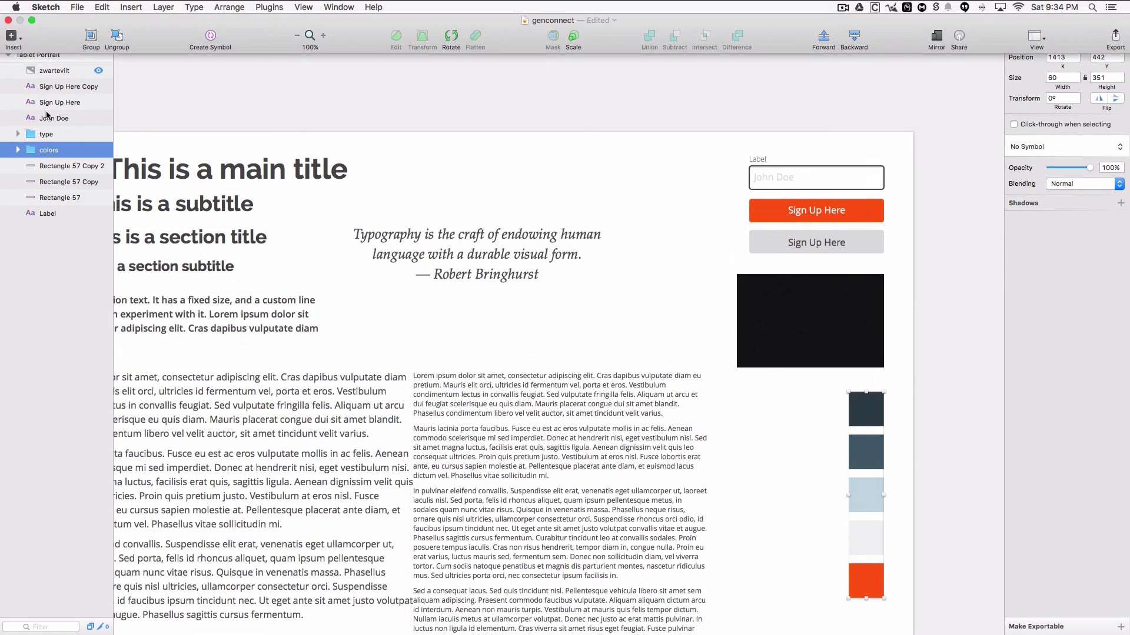
{"action": "left_click", "coordinate": [181, 104]}
Open the Wireframe page and examine the Home, About, Sign-Up and Contact desktop layouts.
{"action": "left_click", "coordinate": [19, 39]}
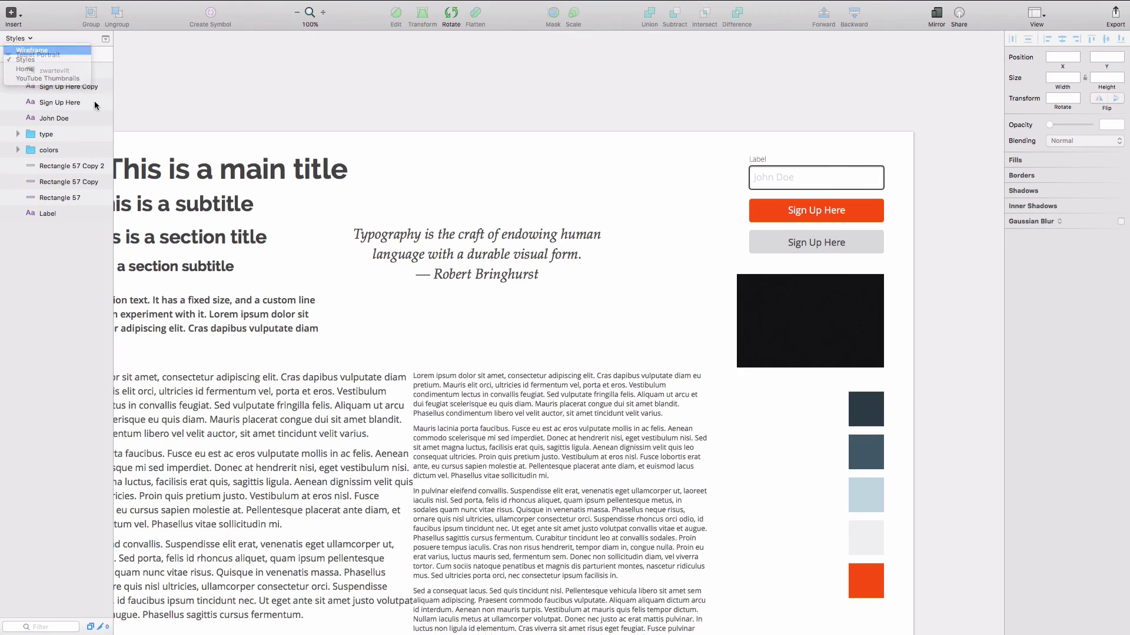
{"action": "left_click", "coordinate": [58, 78]}
{"action": "scroll", "coordinate": [636, 293], "scroll_direction": "up", "scroll_amount": 10}
{"action": "scroll", "coordinate": [636, 293], "scroll_direction": "left", "scroll_amount": 15}
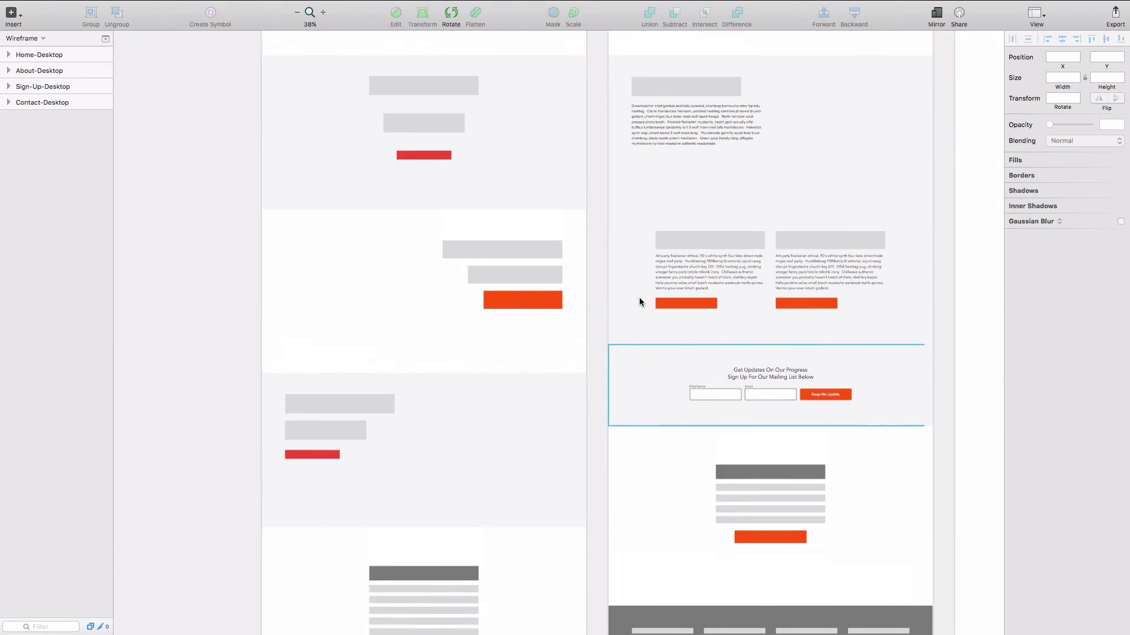
{"action": "scroll", "coordinate": [637, 302], "scroll_direction": "right", "scroll_amount": 1}
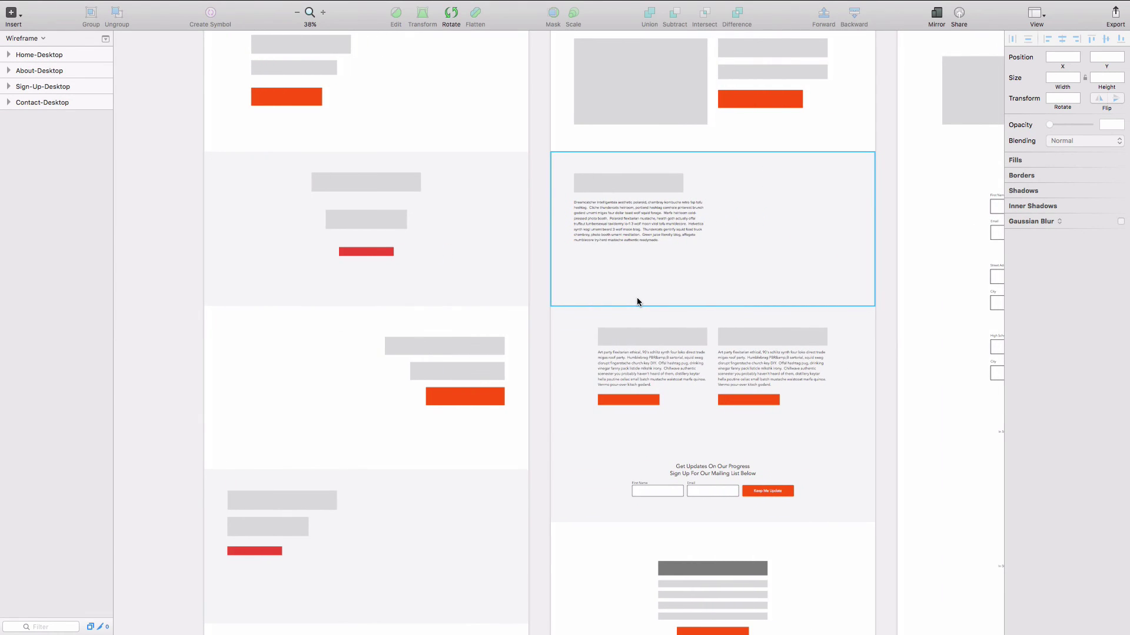
{"action": "scroll", "coordinate": [636, 301], "scroll_direction": "down", "scroll_amount": 3}
{"action": "scroll", "coordinate": [637, 301], "scroll_direction": "down", "scroll_amount": 5}
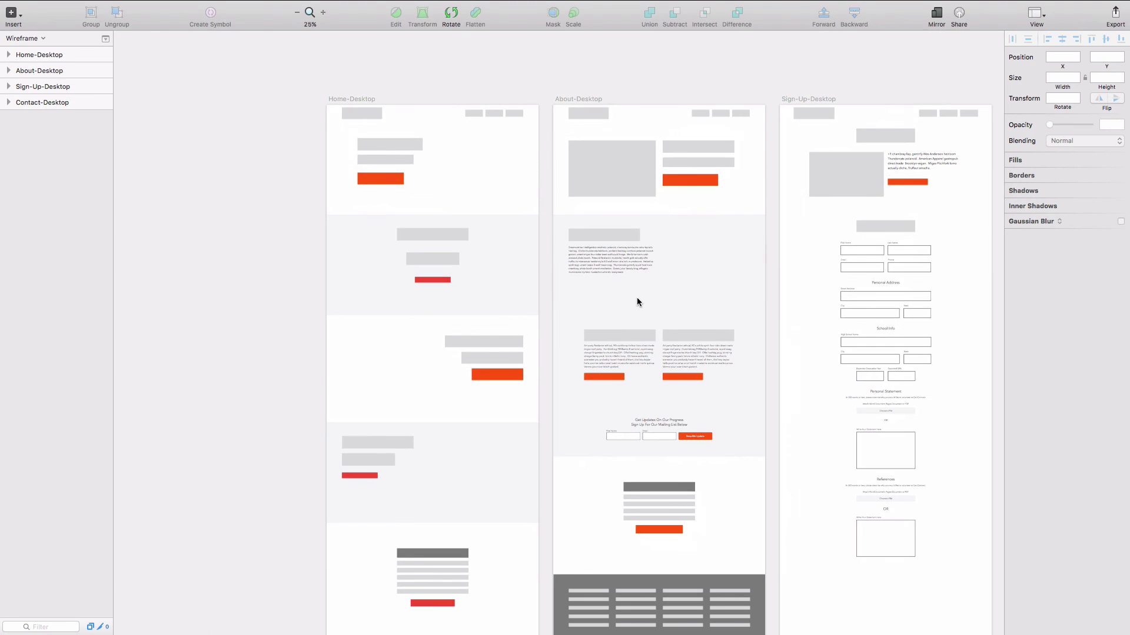
{"action": "scroll", "coordinate": [637, 302], "scroll_direction": "down", "scroll_amount": 4}
{"action": "scroll", "coordinate": [616, 282], "scroll_direction": "right", "scroll_amount": 3}
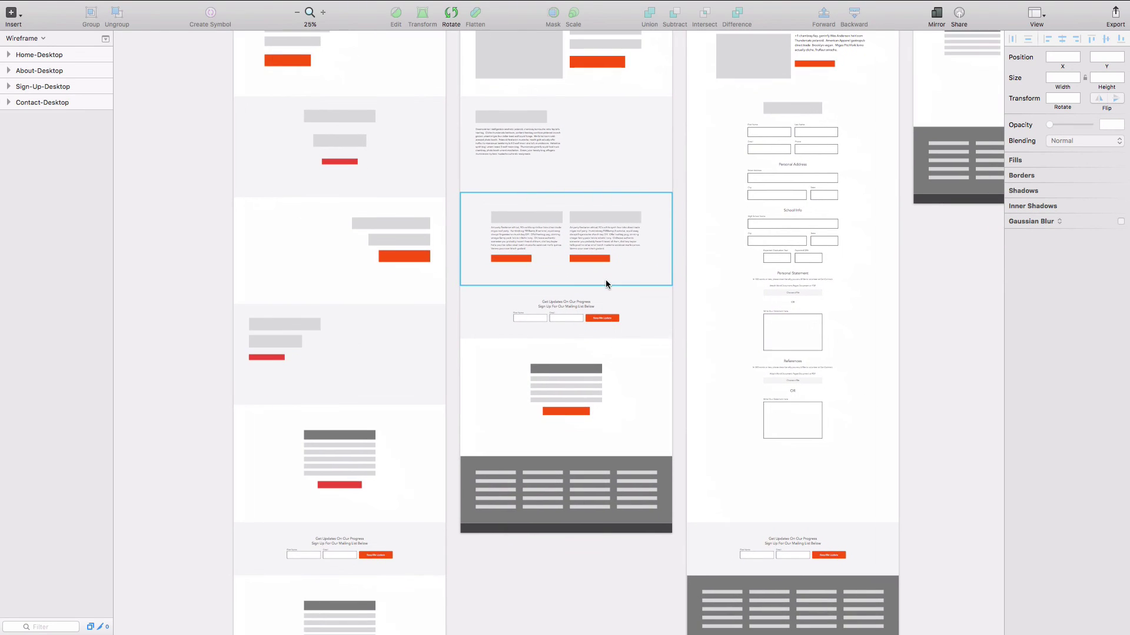
{"action": "scroll", "coordinate": [575, 303], "scroll_direction": "up", "scroll_amount": 5}
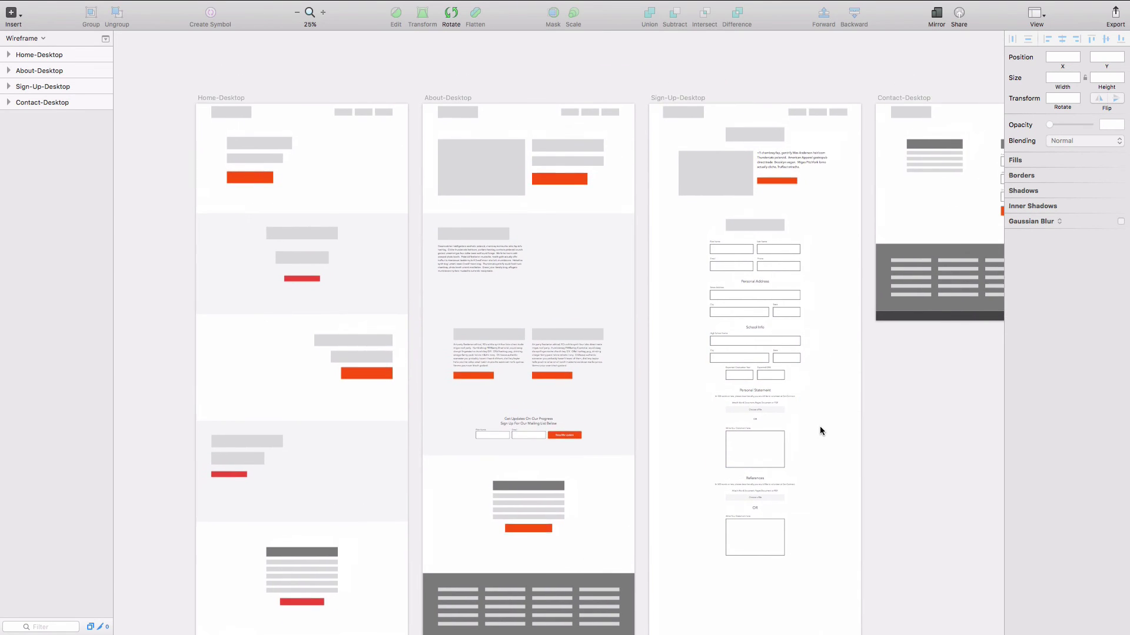
{"action": "scroll", "coordinate": [820, 429], "scroll_direction": "right", "scroll_amount": 3}
{"action": "scroll", "coordinate": [824, 433], "scroll_direction": "down", "scroll_amount": 5}
{"action": "scroll", "coordinate": [830, 435], "scroll_direction": "left", "scroll_amount": 3}
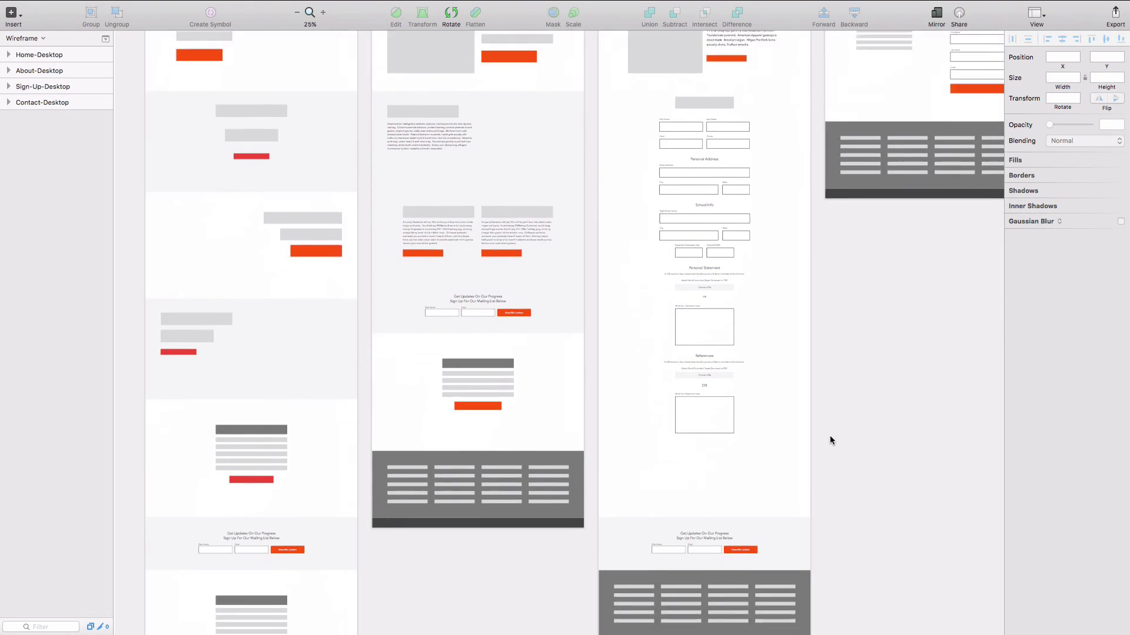
{"action": "scroll", "coordinate": [830, 439], "scroll_direction": "up", "scroll_amount": 2}
{"action": "scroll", "coordinate": [830, 440], "scroll_direction": "left", "scroll_amount": 2}
Return to the Styles page and review the whole Tablet Portrait style guide, including the input field's style.
{"action": "left_click", "coordinate": [25, 38]}
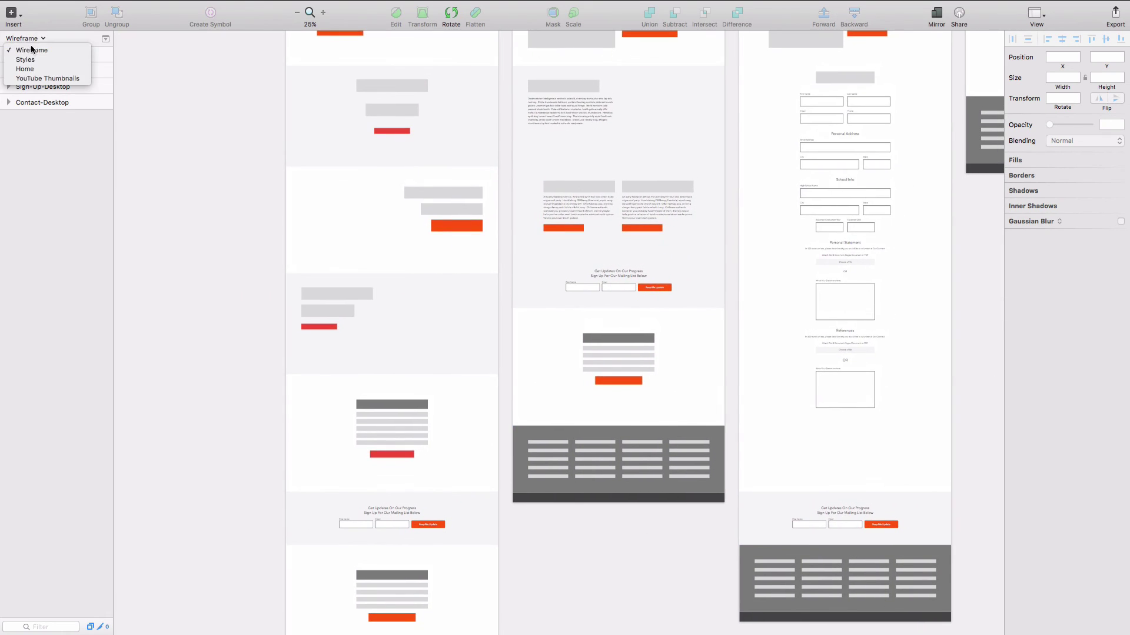
{"action": "left_click", "coordinate": [25, 59]}
{"action": "scroll", "coordinate": [522, 305], "scroll_direction": "left", "scroll_amount": 2}
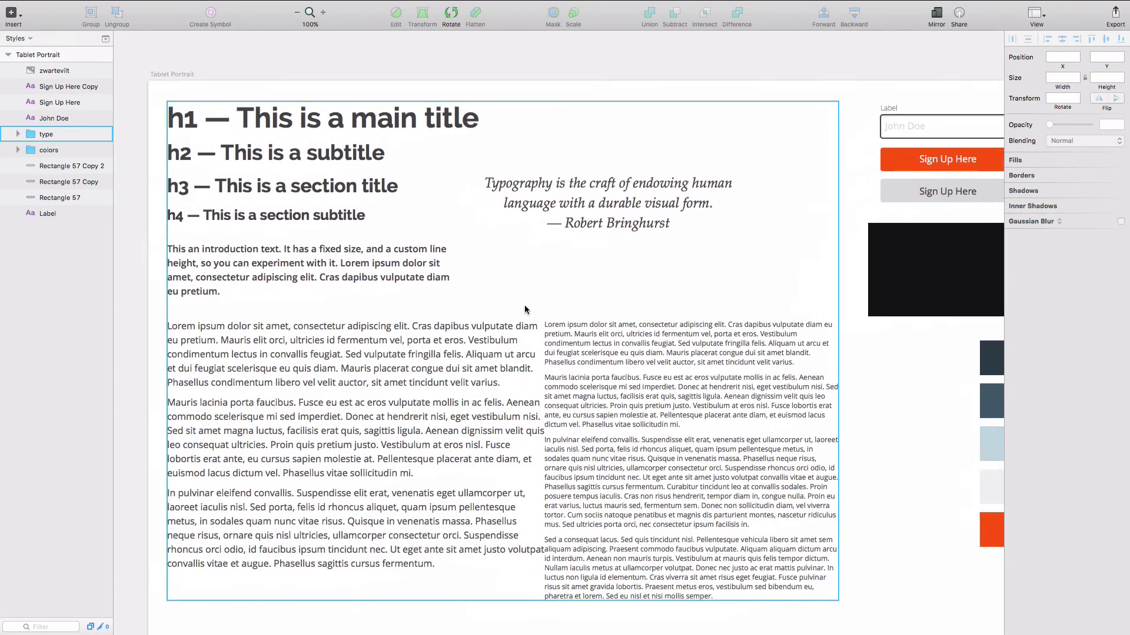
{"action": "key", "text": "super+minus"}
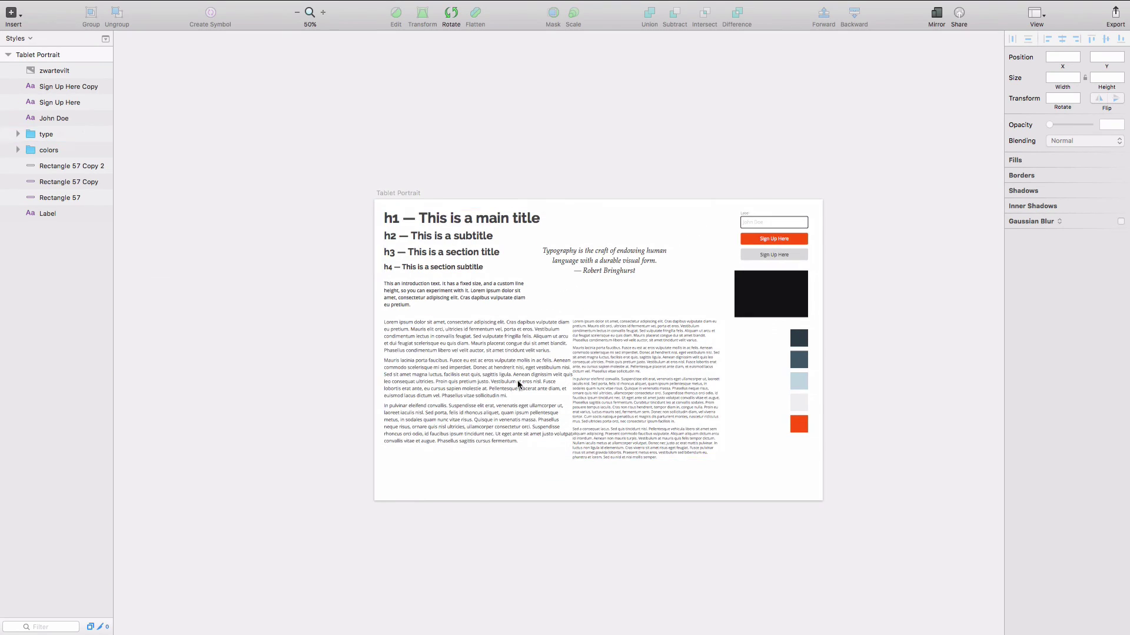
{"action": "scroll", "coordinate": [794, 245], "scroll_direction": "right", "scroll_amount": 3}
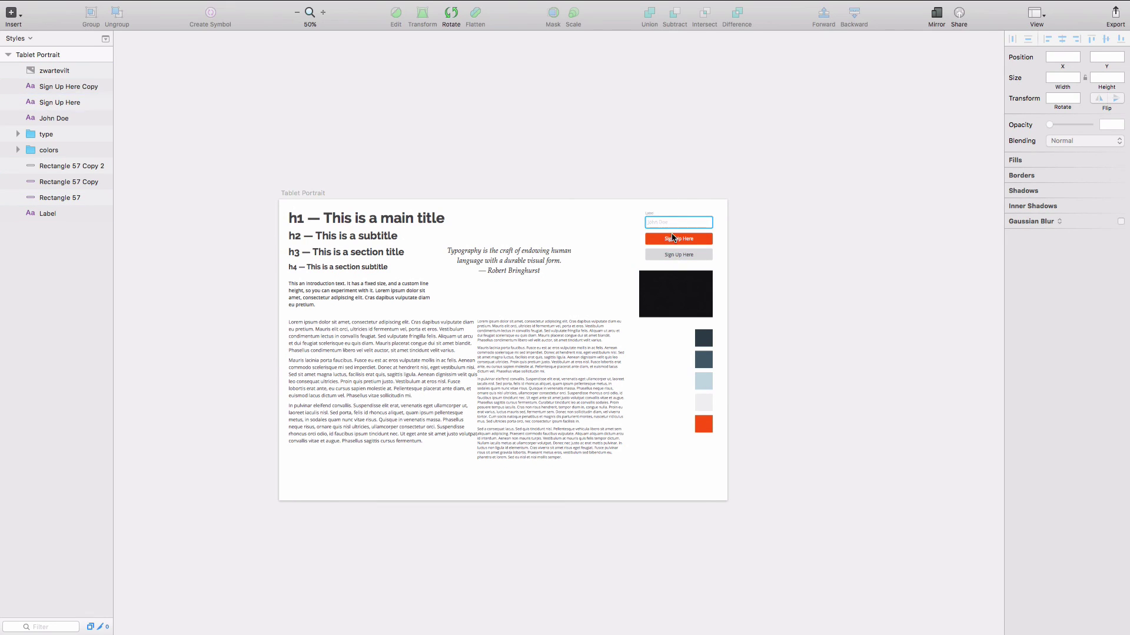
{"action": "left_click", "coordinate": [706, 227]}
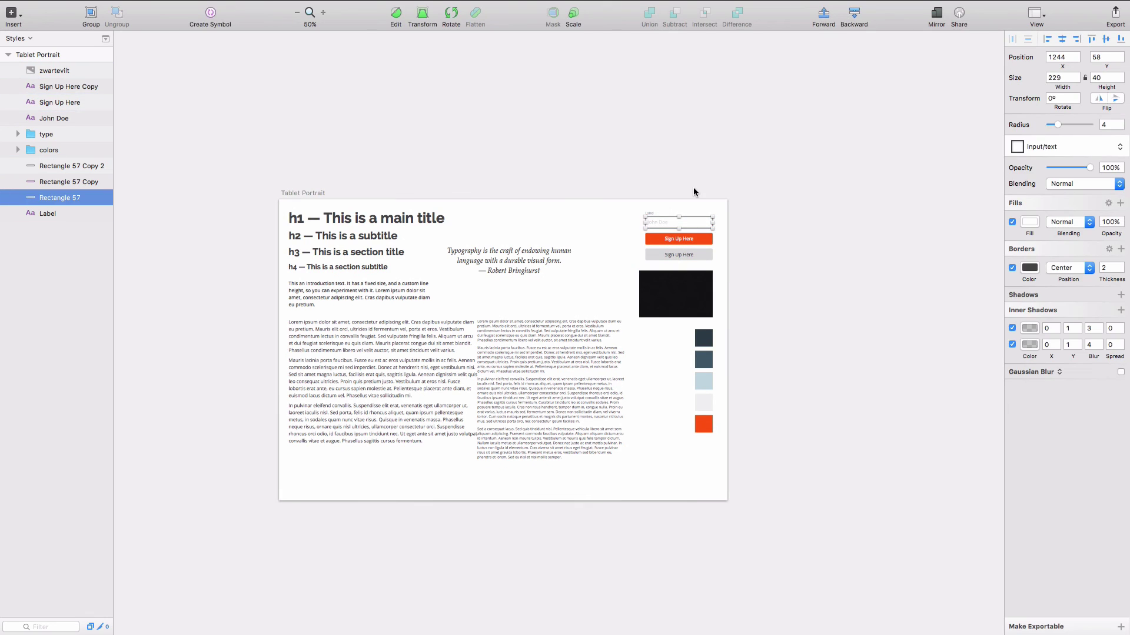
{"action": "left_click", "coordinate": [693, 187]}
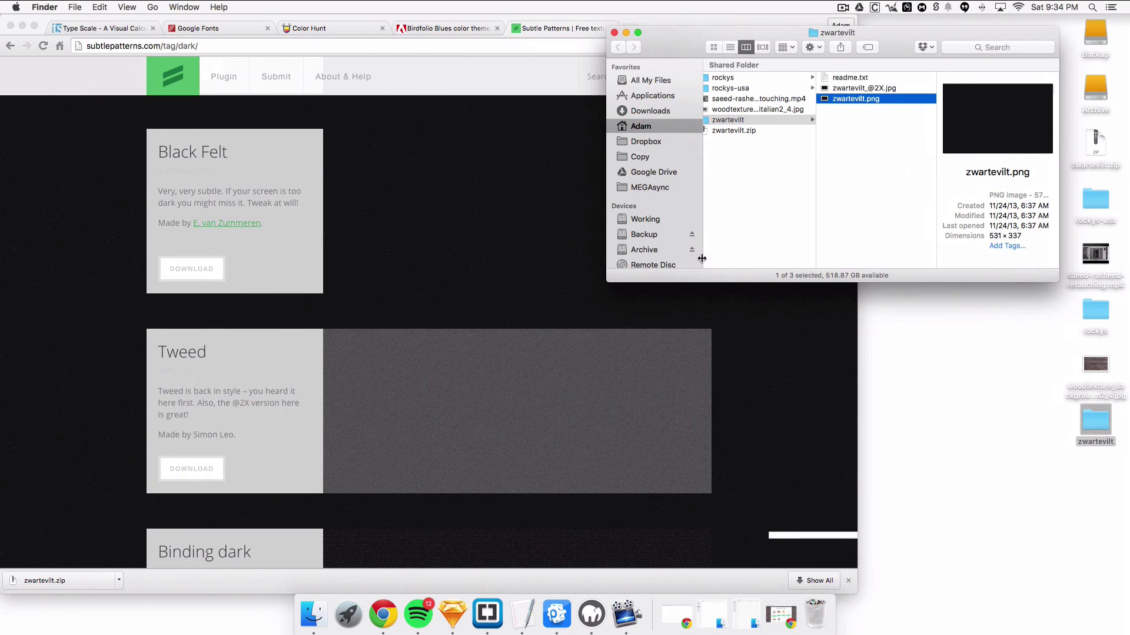
Switch to Chrome, review the Birdfolio Blues theme and load Color Hunt's Popular palettes, dismissing the downloads bar.
{"action": "left_click", "coordinate": [416, 189]}
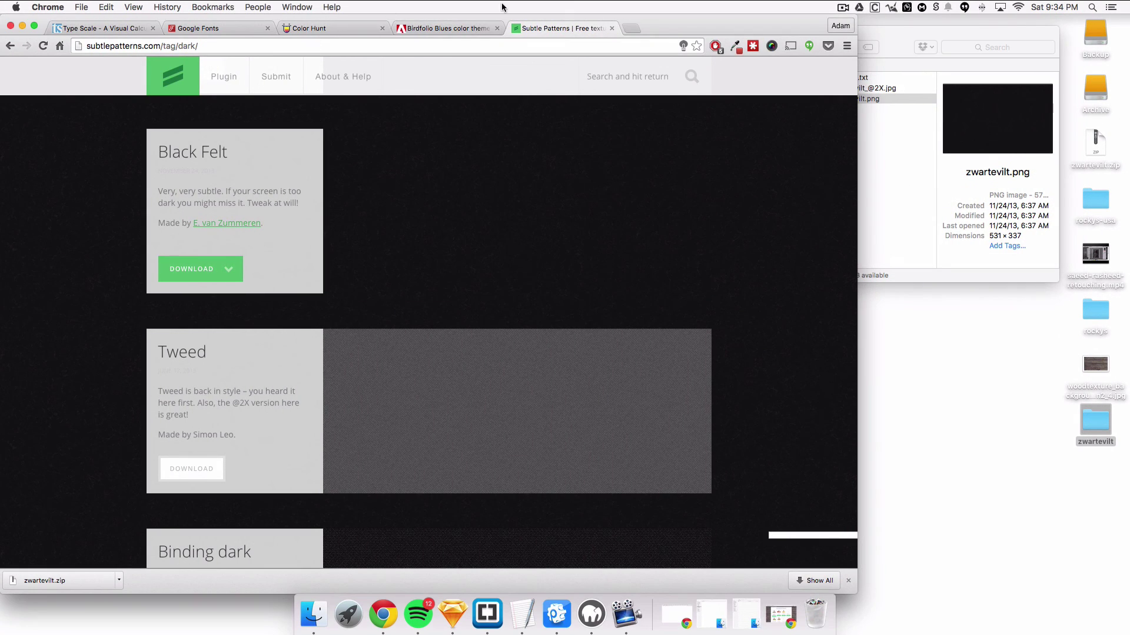
{"action": "left_click", "coordinate": [447, 28]}
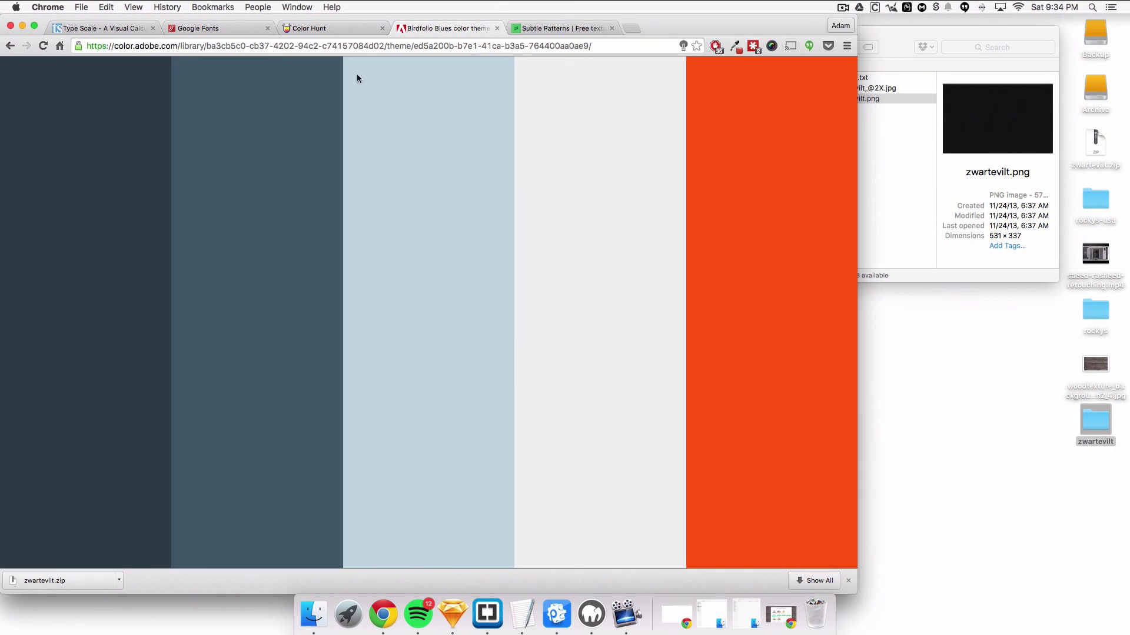
{"action": "left_click", "coordinate": [316, 28]}
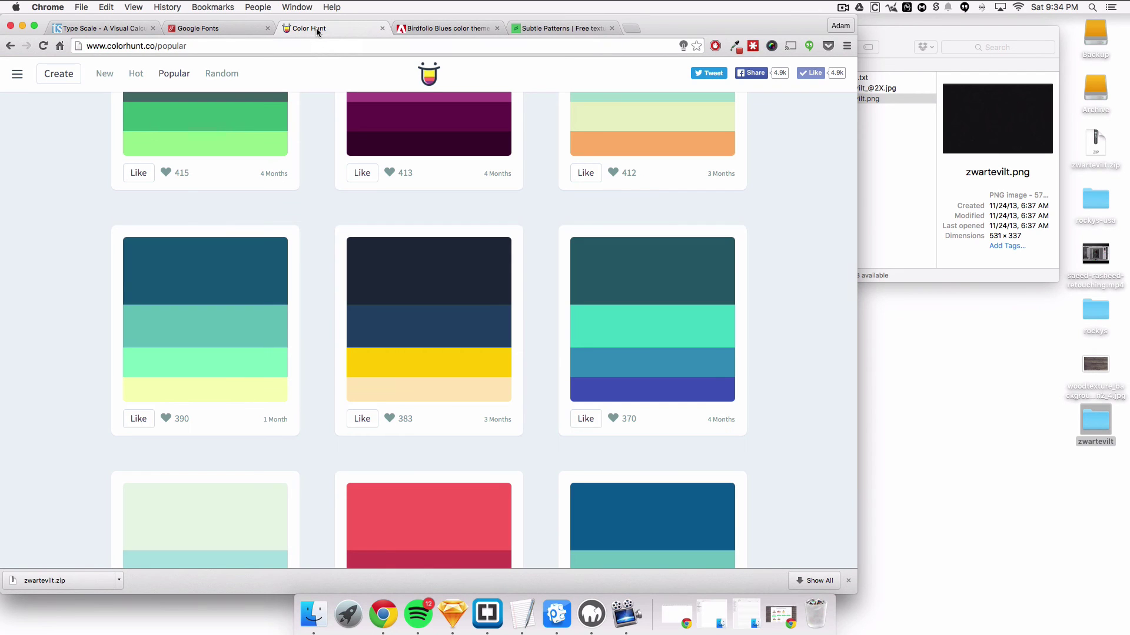
{"action": "left_click", "coordinate": [169, 74]}
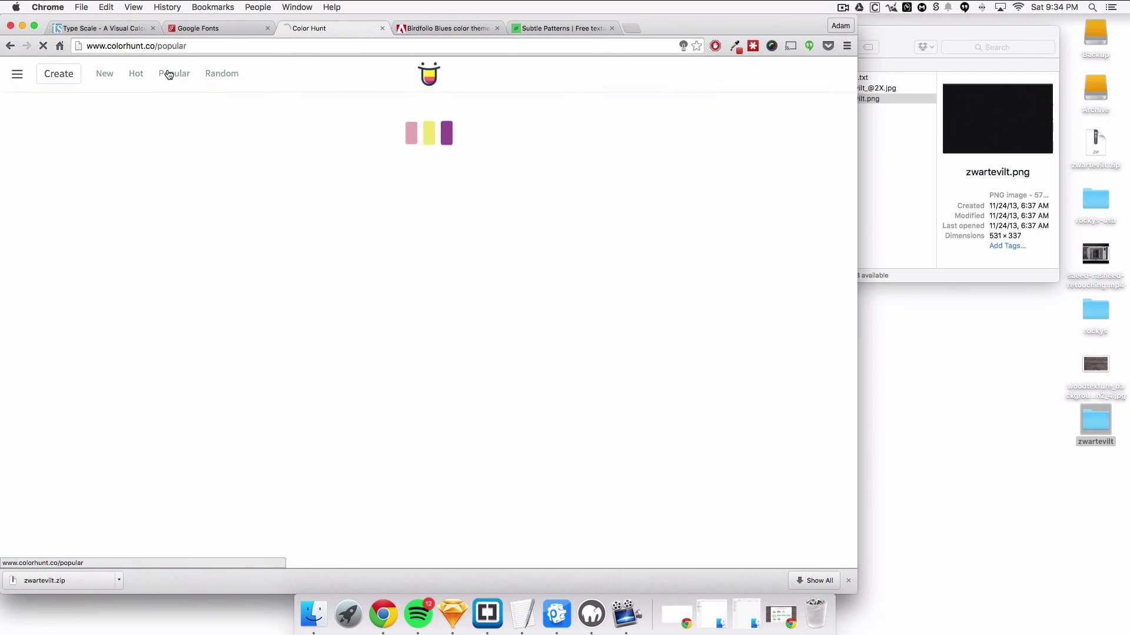
{"action": "left_click", "coordinate": [847, 578]}
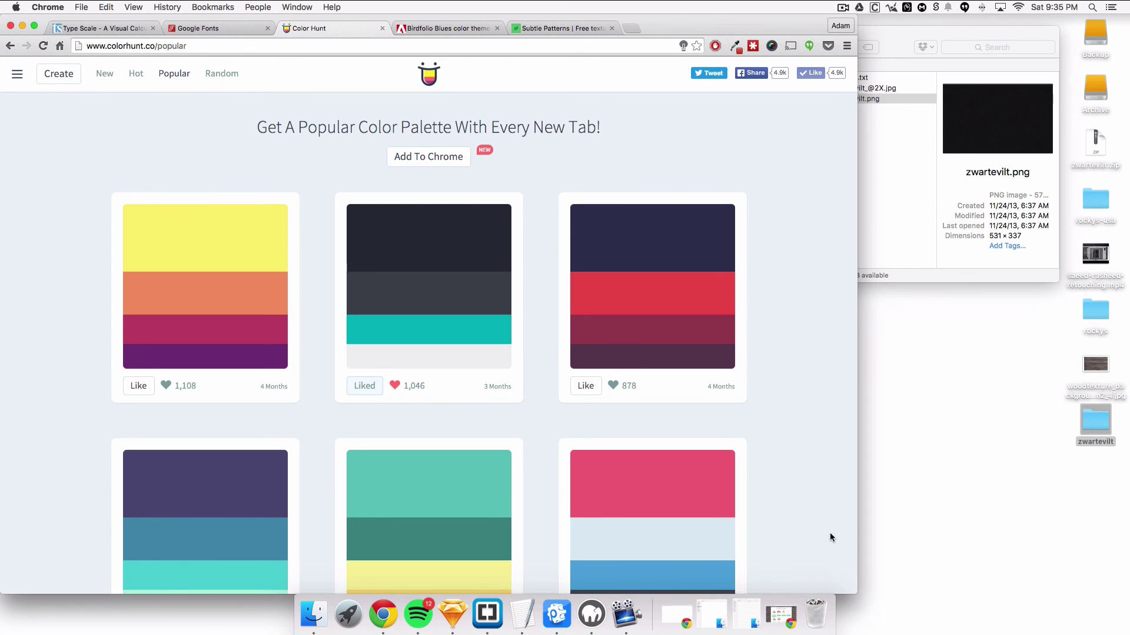
Browse through the popular Color Hunt palettes and return to the start of the list.
{"action": "scroll", "coordinate": [802, 509], "scroll_direction": "down", "scroll_amount": 10}
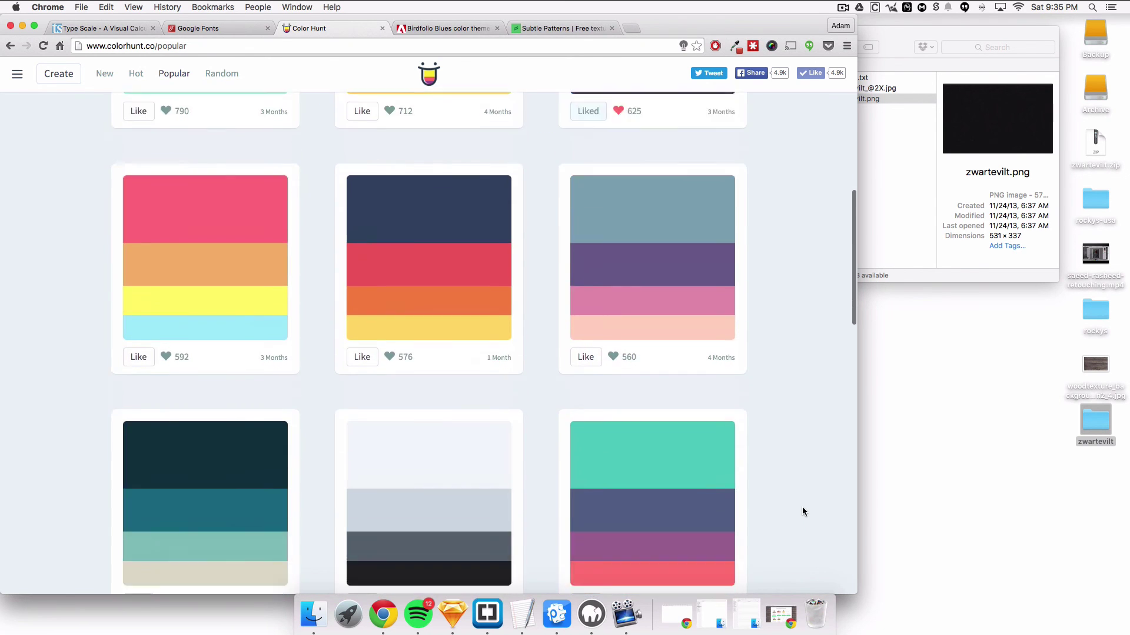
{"action": "scroll", "coordinate": [803, 511], "scroll_direction": "down", "scroll_amount": 8}
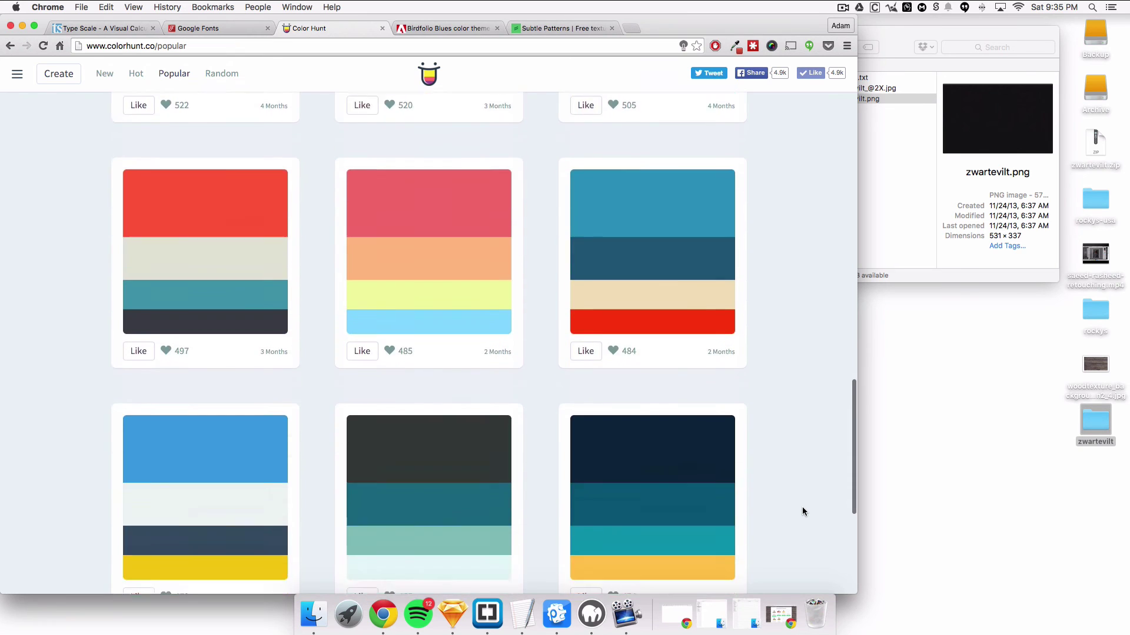
{"action": "key", "text": "Home"}
{"action": "scroll", "coordinate": [803, 511], "scroll_direction": "down", "scroll_amount": 1}
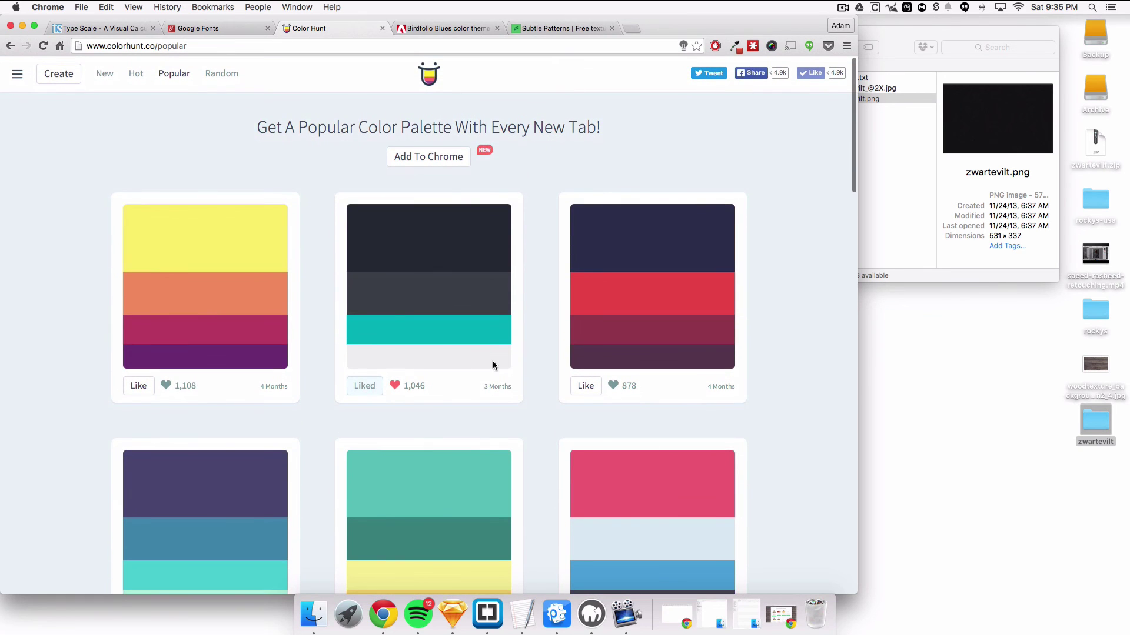
{"action": "left_click", "coordinate": [180, 77]}
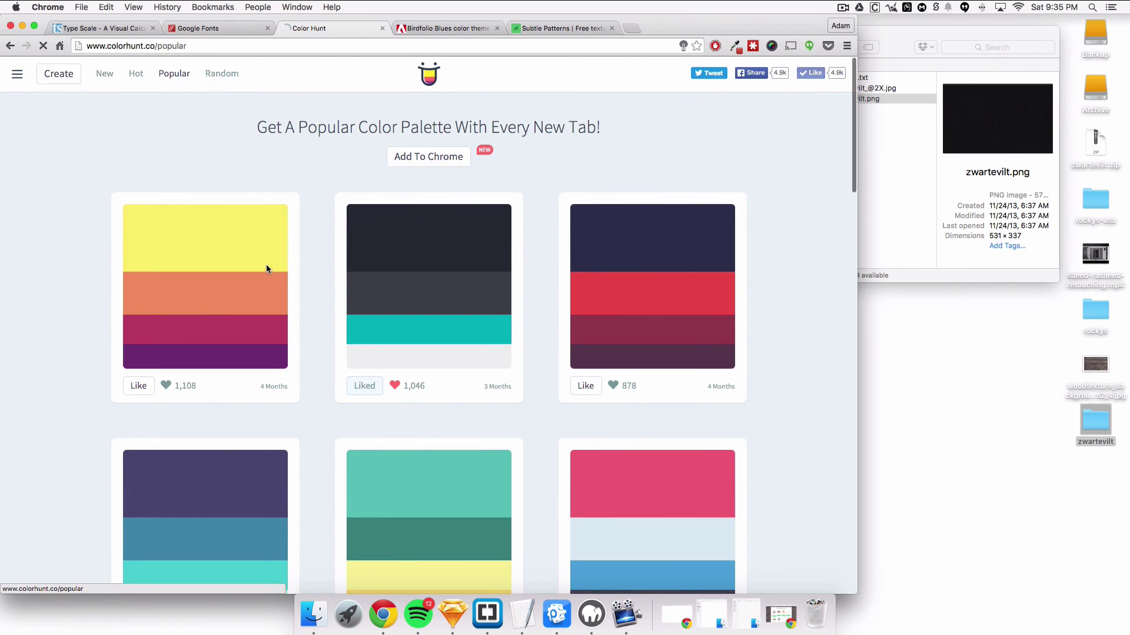
{"action": "scroll", "coordinate": [256, 160], "scroll_direction": "down", "scroll_amount": 5}
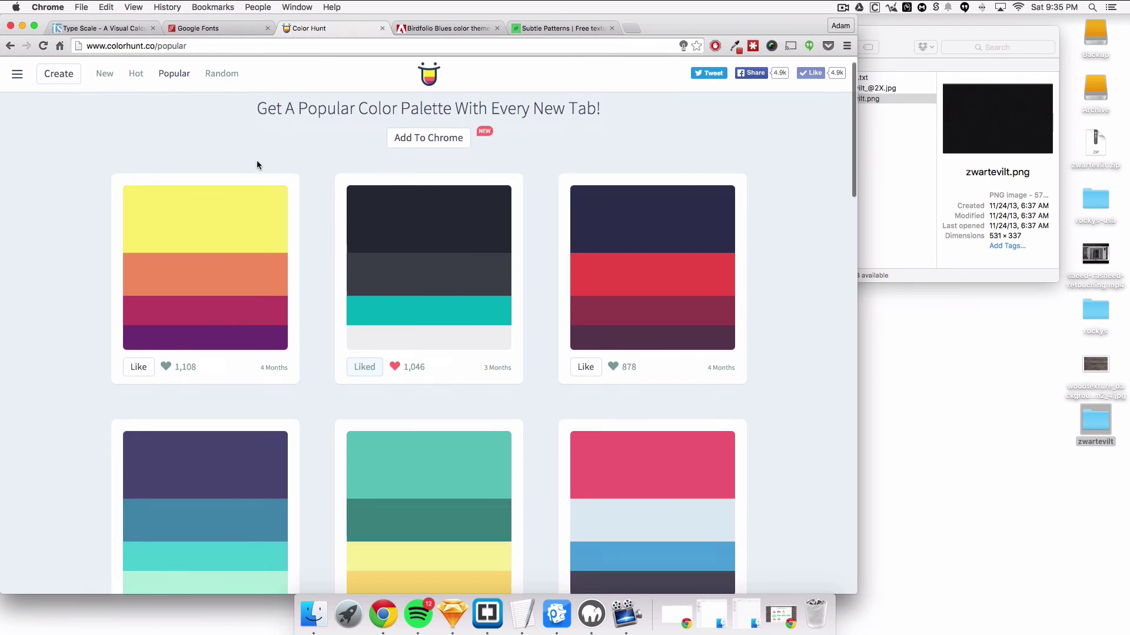
{"action": "scroll", "coordinate": [495, 325], "scroll_direction": "down", "scroll_amount": 10}
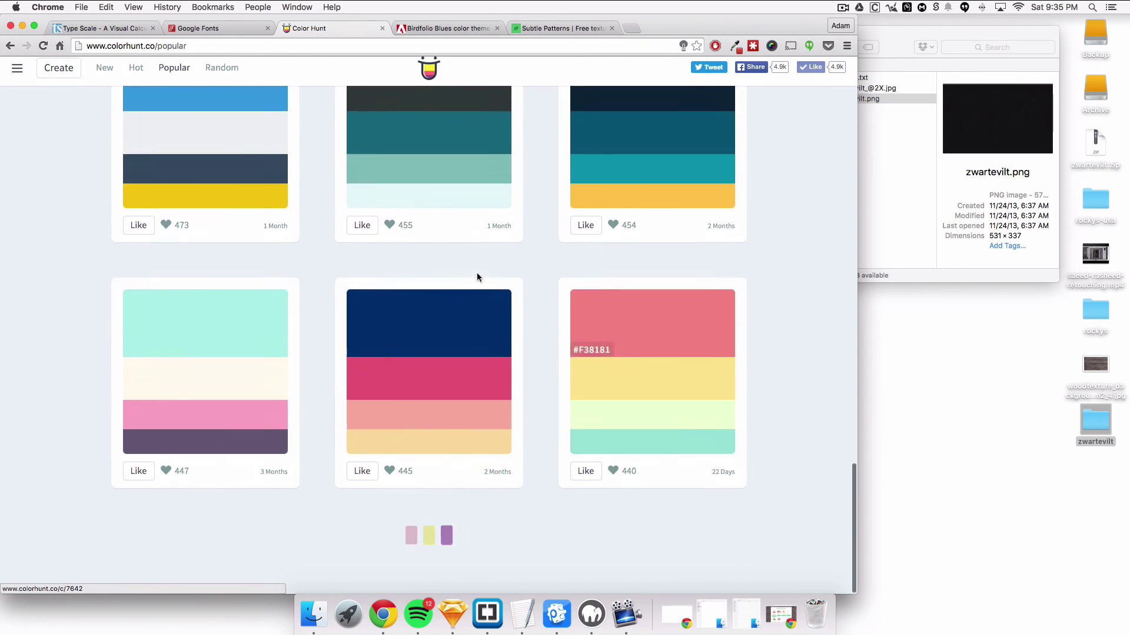
{"action": "scroll", "coordinate": [476, 275], "scroll_direction": "up", "scroll_amount": 15}
Close the Color Hunt tab, load color.adobe.com in the Birdfolio Blues tab and open its Explore page.
{"action": "left_click", "coordinate": [406, 28]}
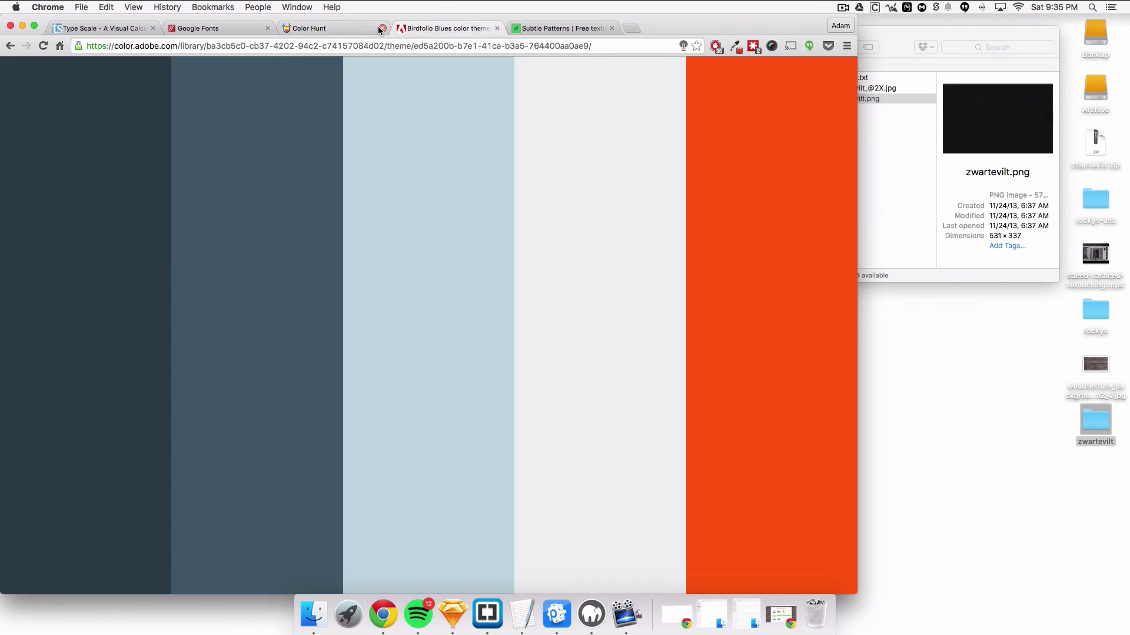
{"action": "left_click", "coordinate": [383, 28]}
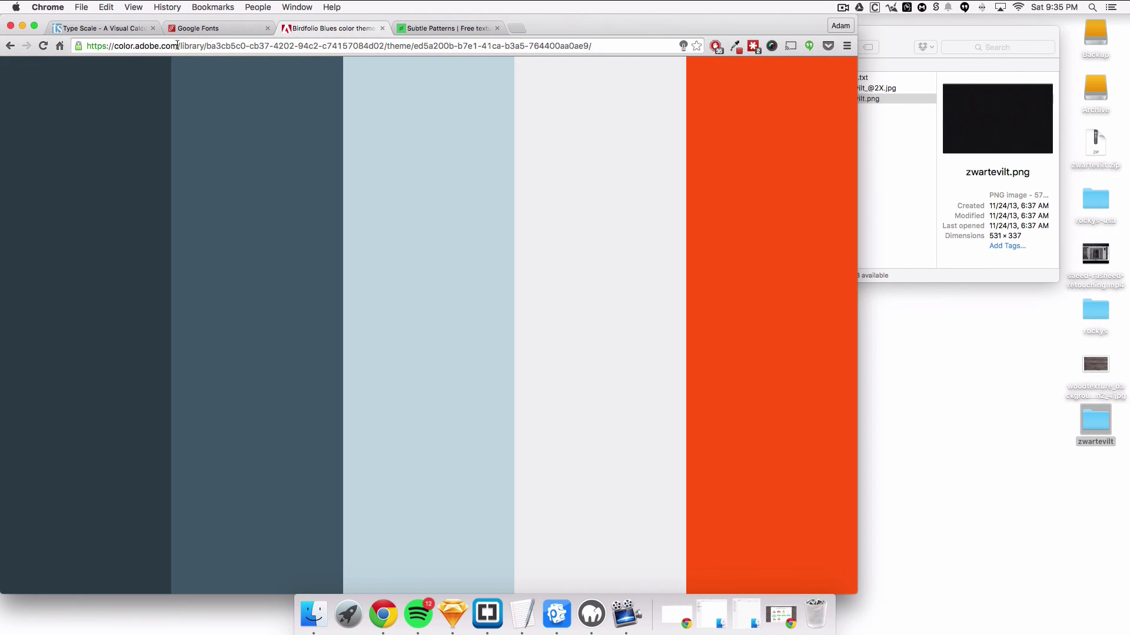
{"action": "left_click_drag", "start_coordinate": [177, 45], "coordinate": [504, 21]}
{"action": "key", "text": "BackSpace"}
{"action": "key", "text": "Return"}
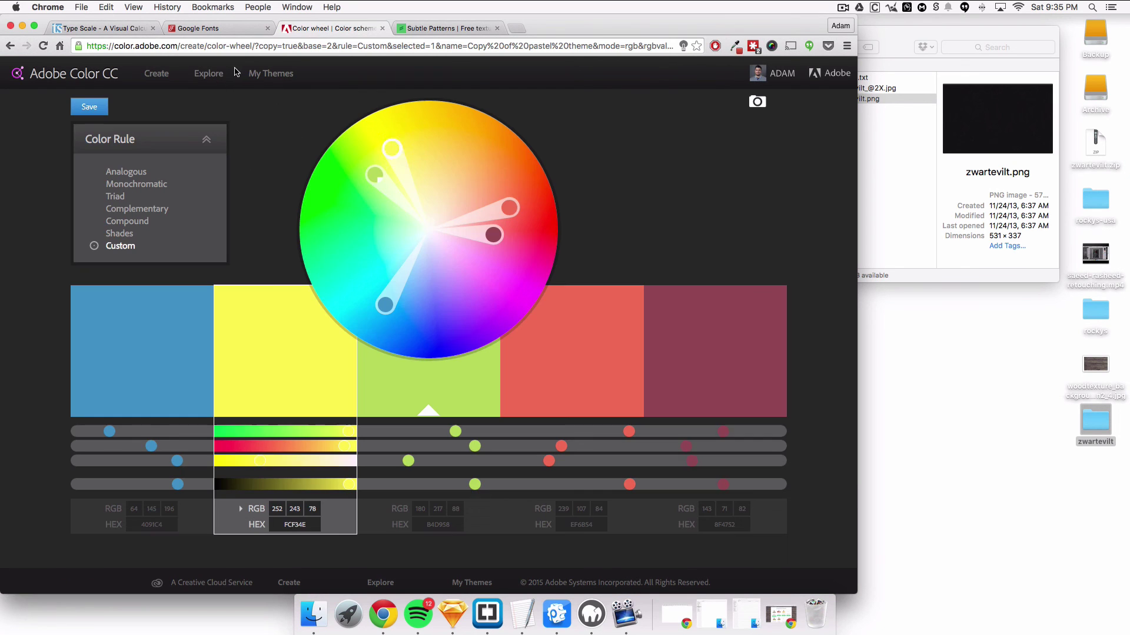
{"action": "left_click", "coordinate": [207, 79]}
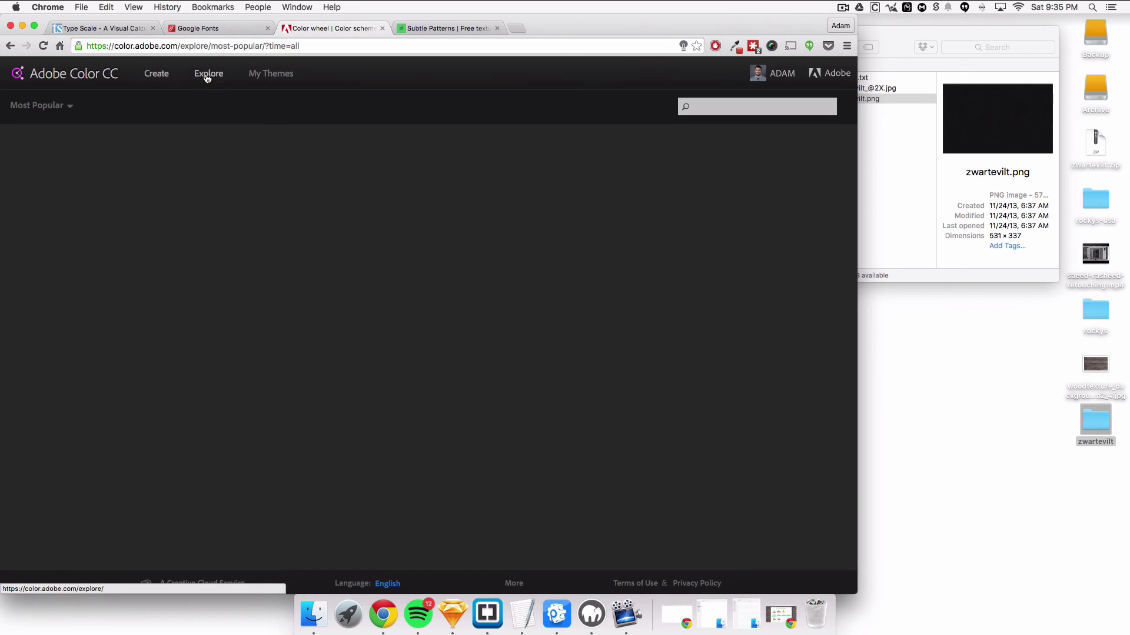
Browse the Most Popular color themes on Adobe Color in a widened browser window and return to the start of the list.
{"action": "scroll", "coordinate": [750, 235], "scroll_direction": "down", "scroll_amount": 2}
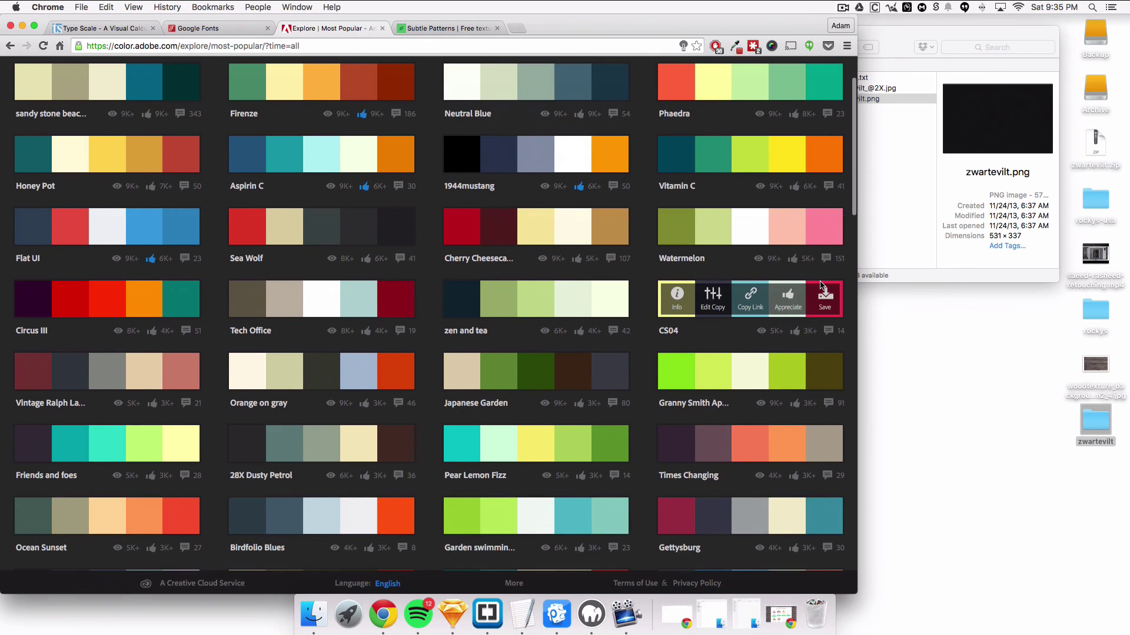
{"action": "scroll", "coordinate": [855, 283], "scroll_direction": "up", "scroll_amount": 2}
{"action": "left_click_drag", "start_coordinate": [877, 278], "coordinate": [1118, 278]}
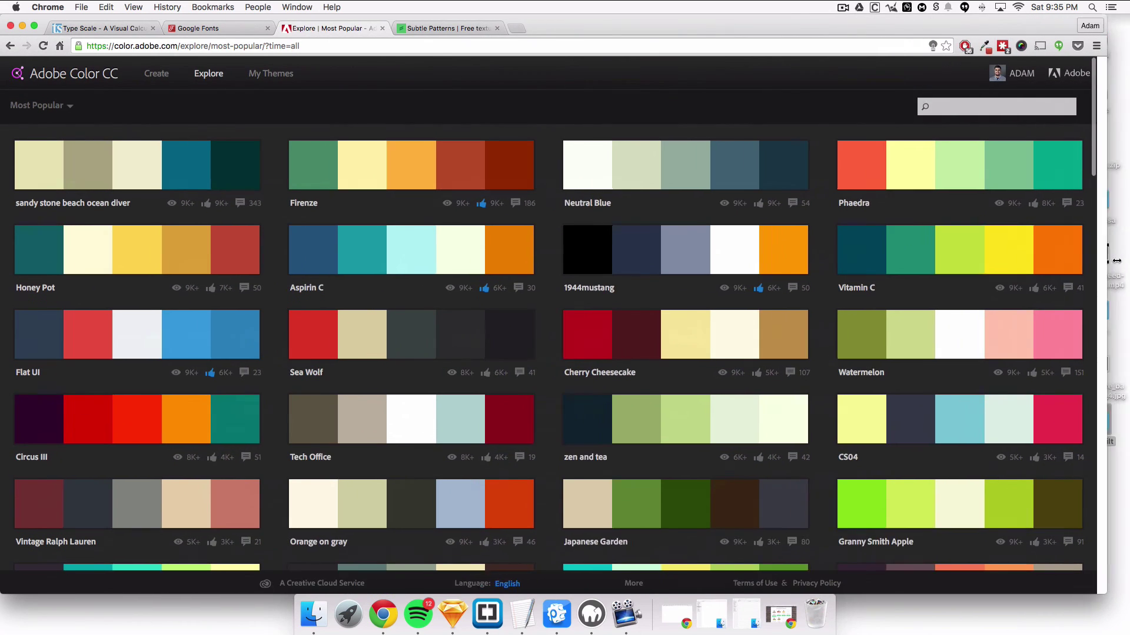
{"action": "scroll", "coordinate": [534, 356], "scroll_direction": "down", "scroll_amount": 10}
{"action": "scroll", "coordinate": [535, 355], "scroll_direction": "up", "scroll_amount": 10}
{"action": "scroll", "coordinate": [534, 356], "scroll_direction": "down", "scroll_amount": 1}
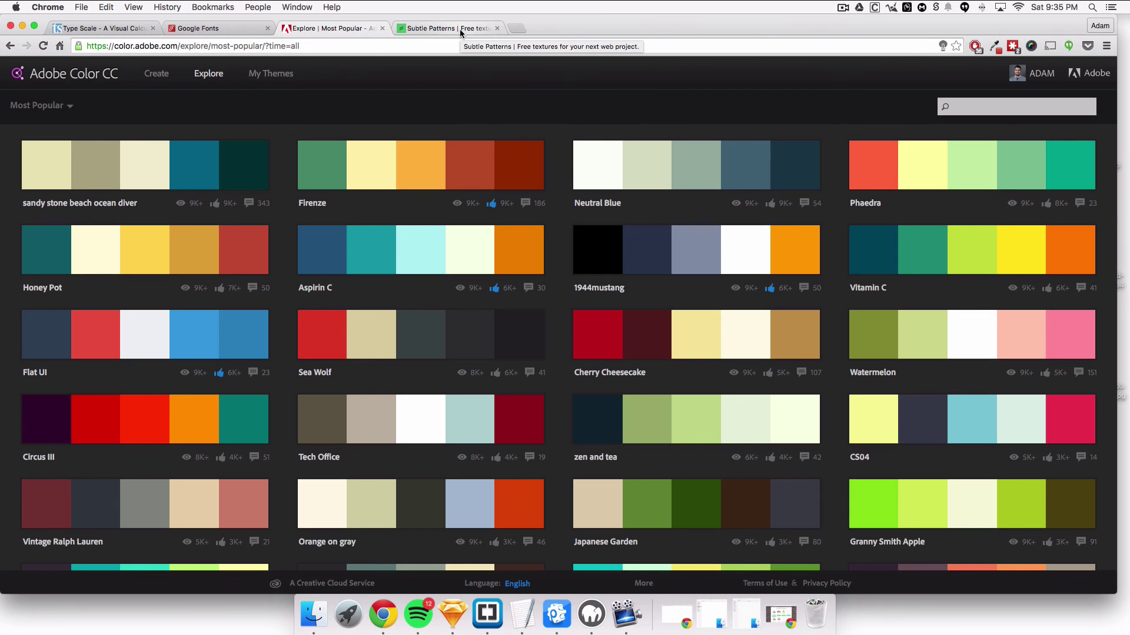
{"action": "scroll", "coordinate": [600, 270], "scroll_direction": "down", "scroll_amount": 10}
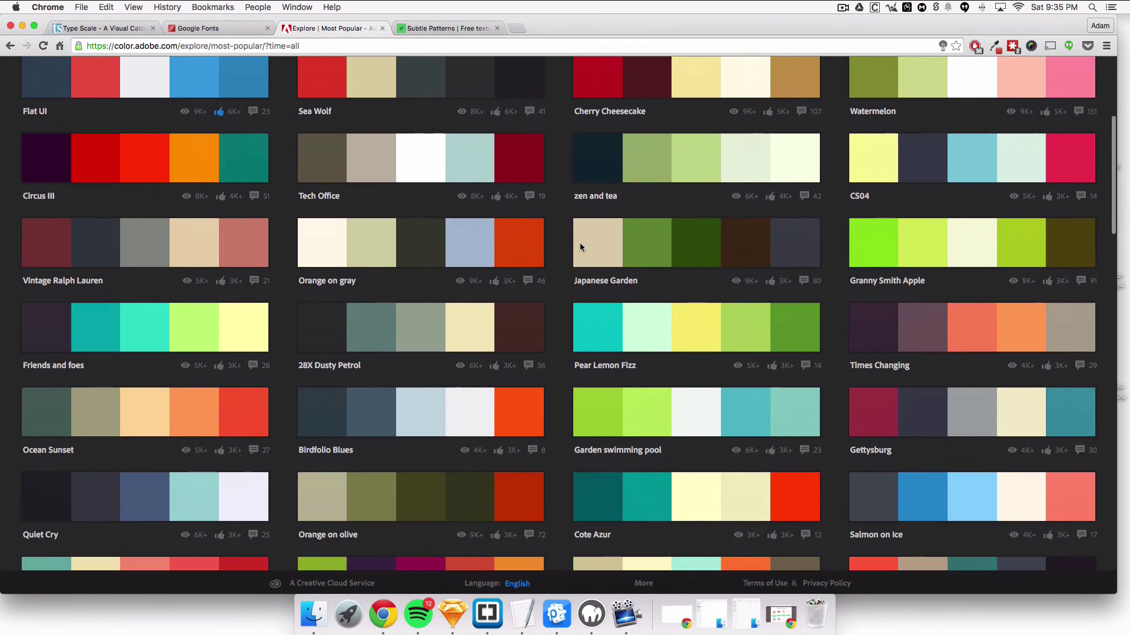
{"action": "scroll", "coordinate": [594, 451], "scroll_direction": "down", "scroll_amount": 10}
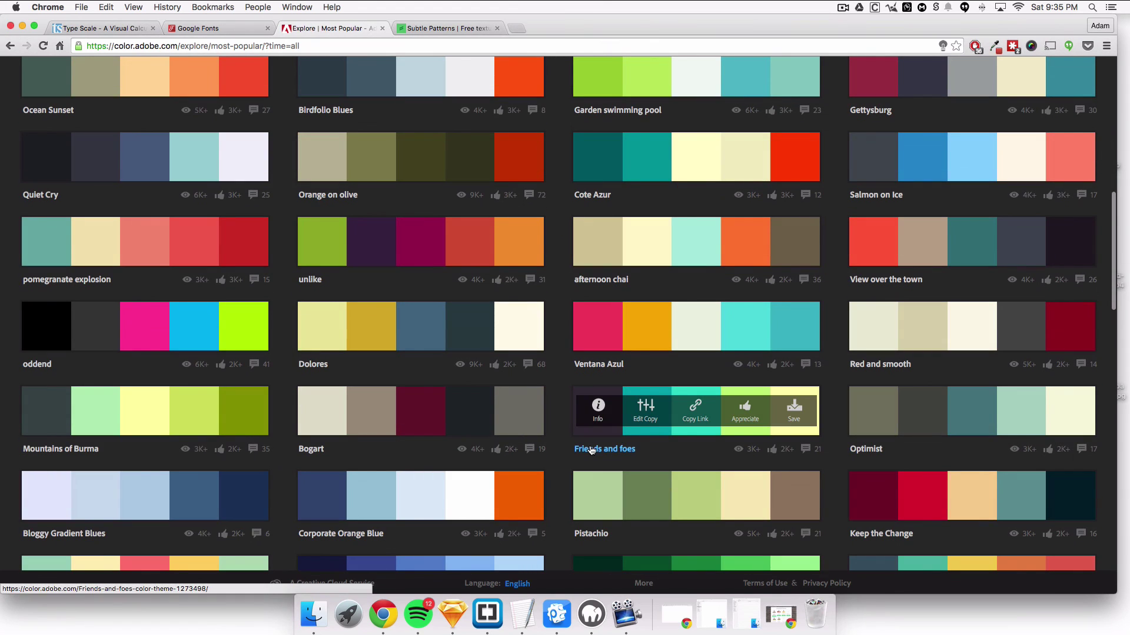
{"action": "scroll", "coordinate": [589, 451], "scroll_direction": "down", "scroll_amount": 10}
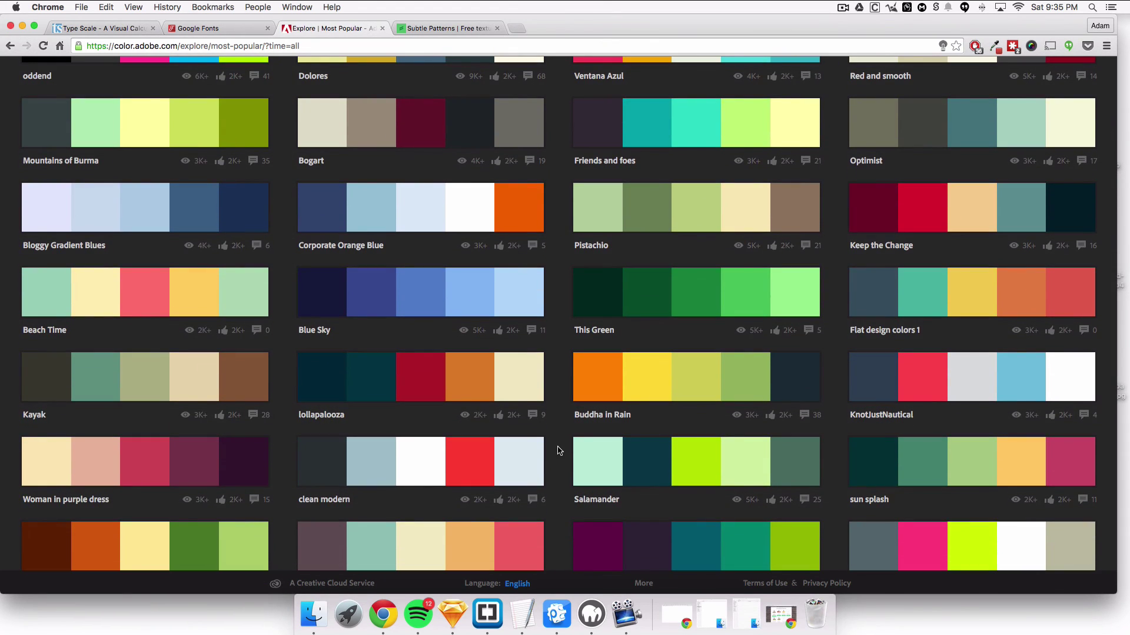
{"action": "scroll", "coordinate": [558, 443], "scroll_direction": "up", "scroll_amount": 20}
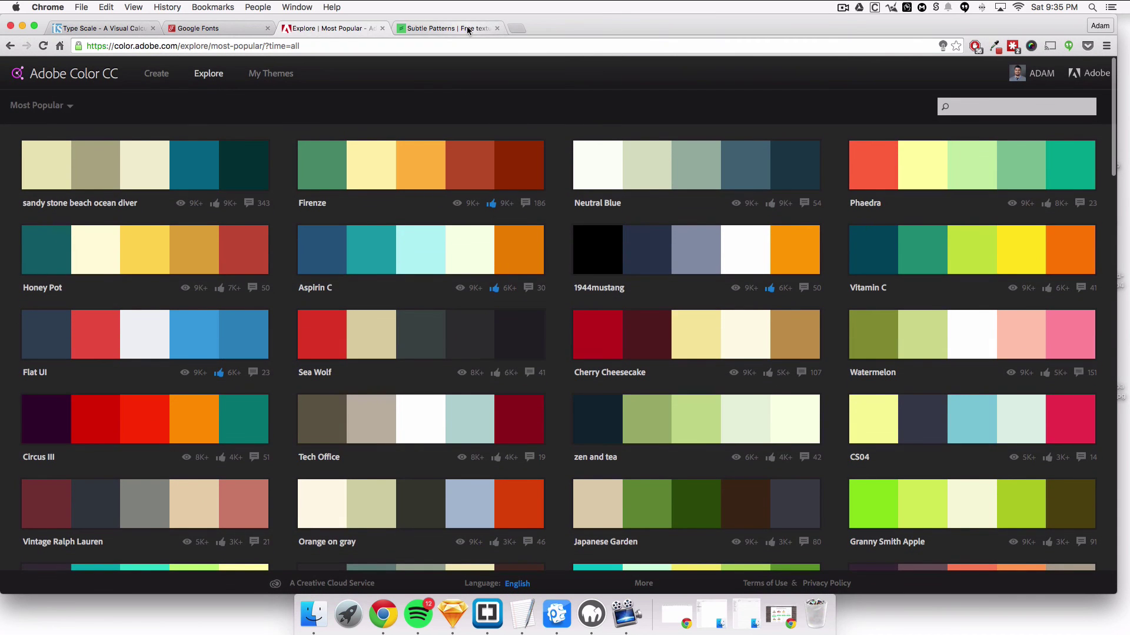
Review the Subtle Patterns dark textures, Type Scale and Google Fonts pages.
{"action": "left_click", "coordinate": [465, 28]}
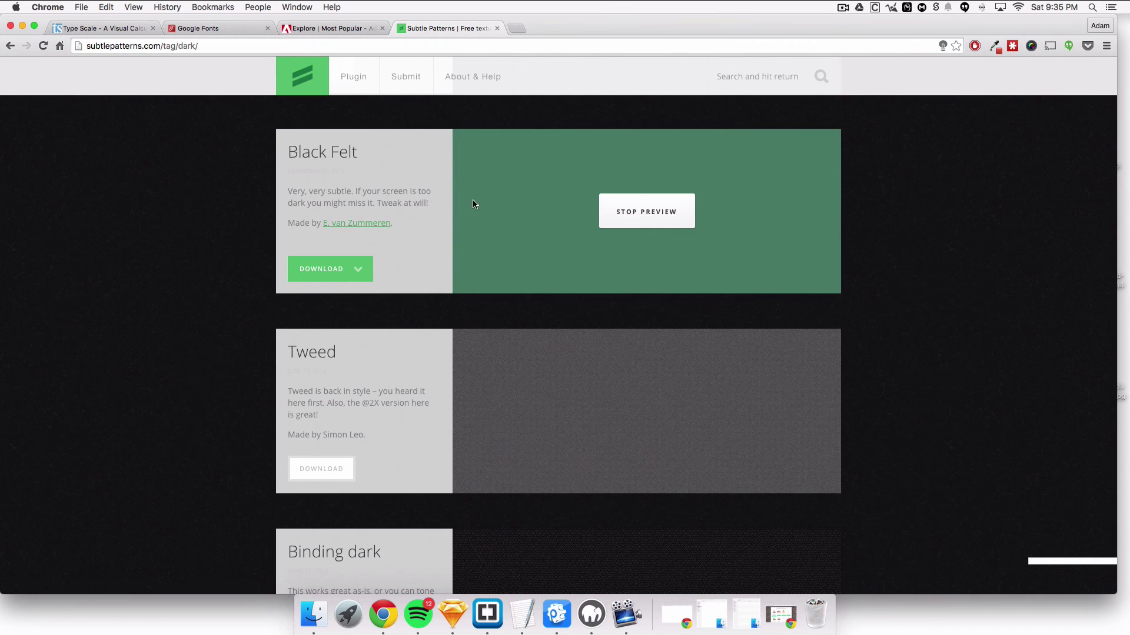
{"action": "left_click", "coordinate": [86, 31]}
{"action": "left_click", "coordinate": [421, 28]}
{"action": "left_click", "coordinate": [244, 28]}
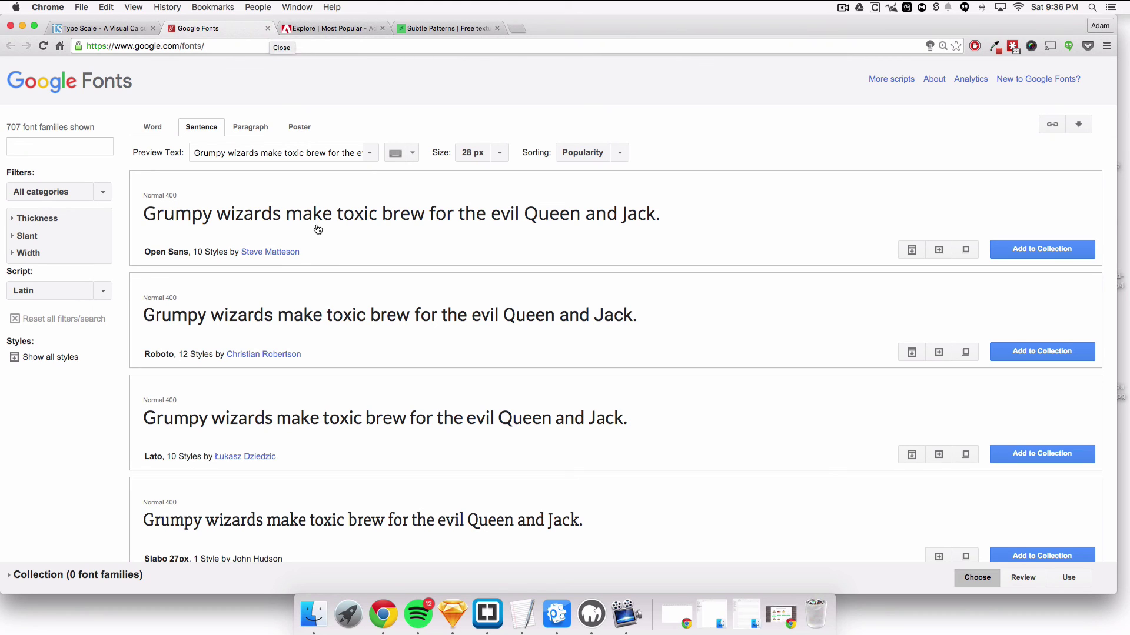
Switch to Sketch and open the Wireframe page to view its layout.
{"action": "key", "text": "ctrl+Right"}
{"action": "left_click", "coordinate": [26, 38]}
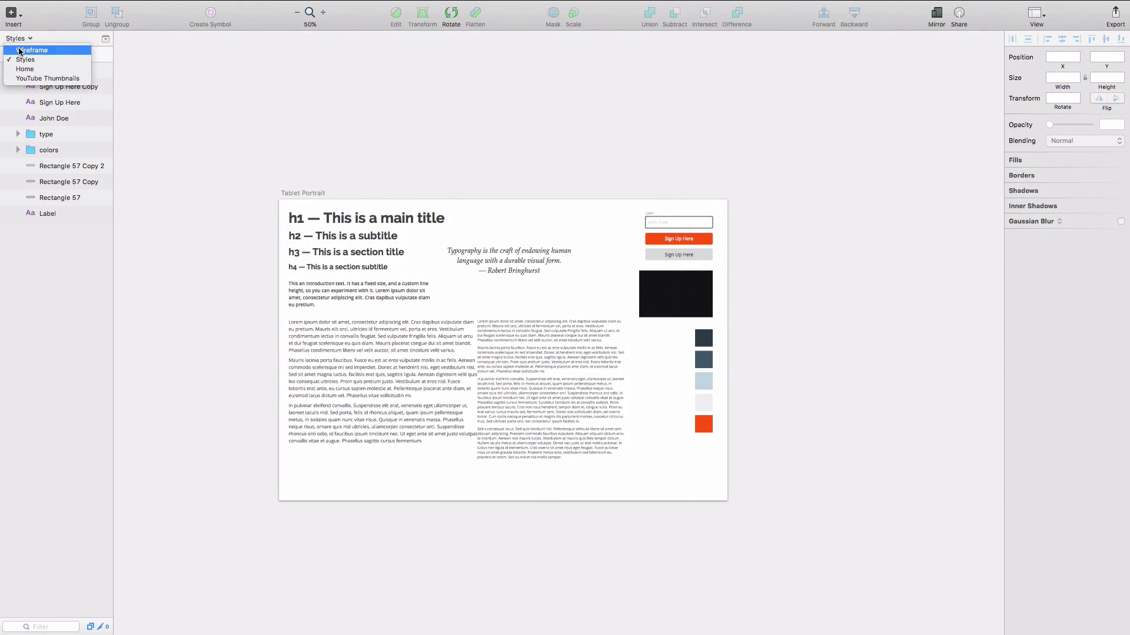
{"action": "left_click", "coordinate": [23, 48]}
{"action": "key", "text": "super+minus"}
{"action": "scroll", "coordinate": [362, 247], "scroll_direction": "up", "scroll_amount": 2}
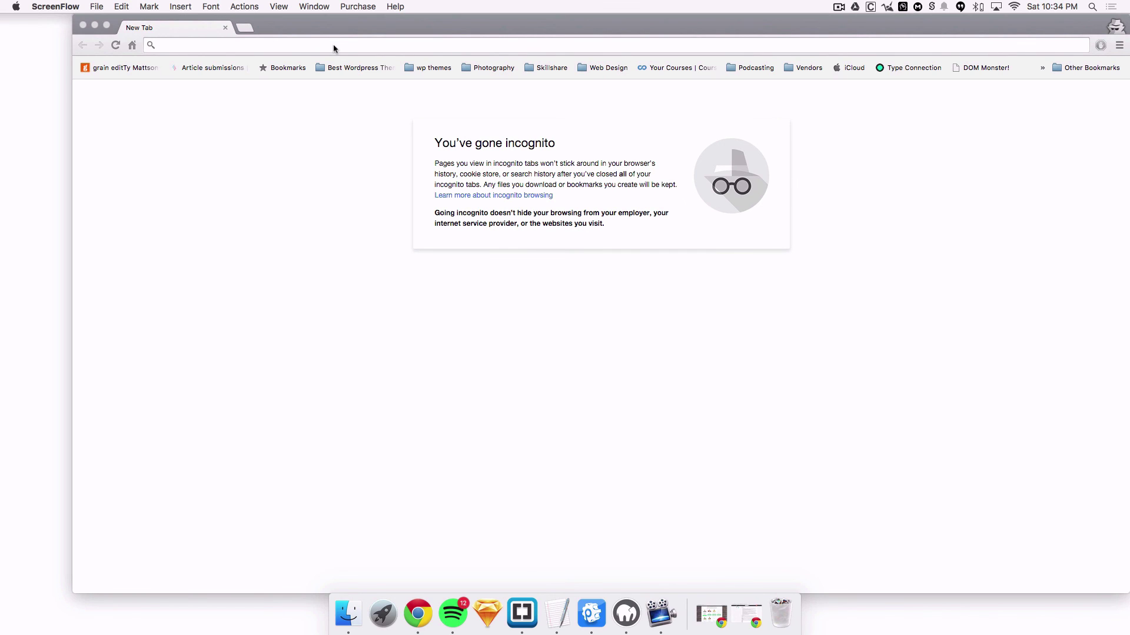
{"action": "left_click", "coordinate": [333, 47]}
{"action": "type", "text": "http://sketchvids.xyz/"}
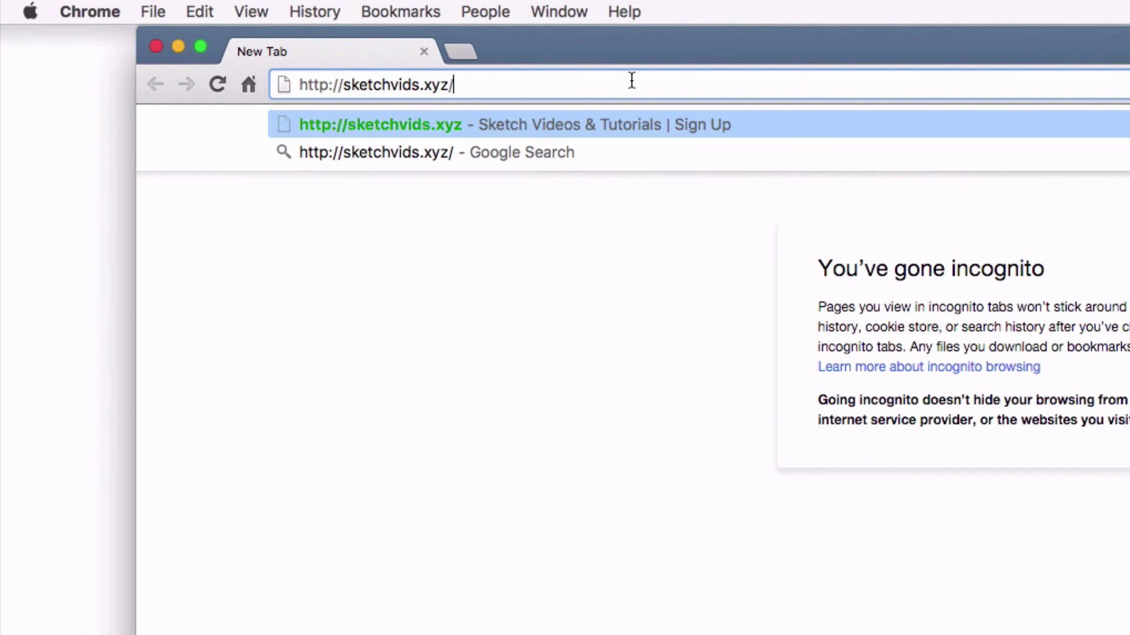
{"action": "key", "text": "Return"}
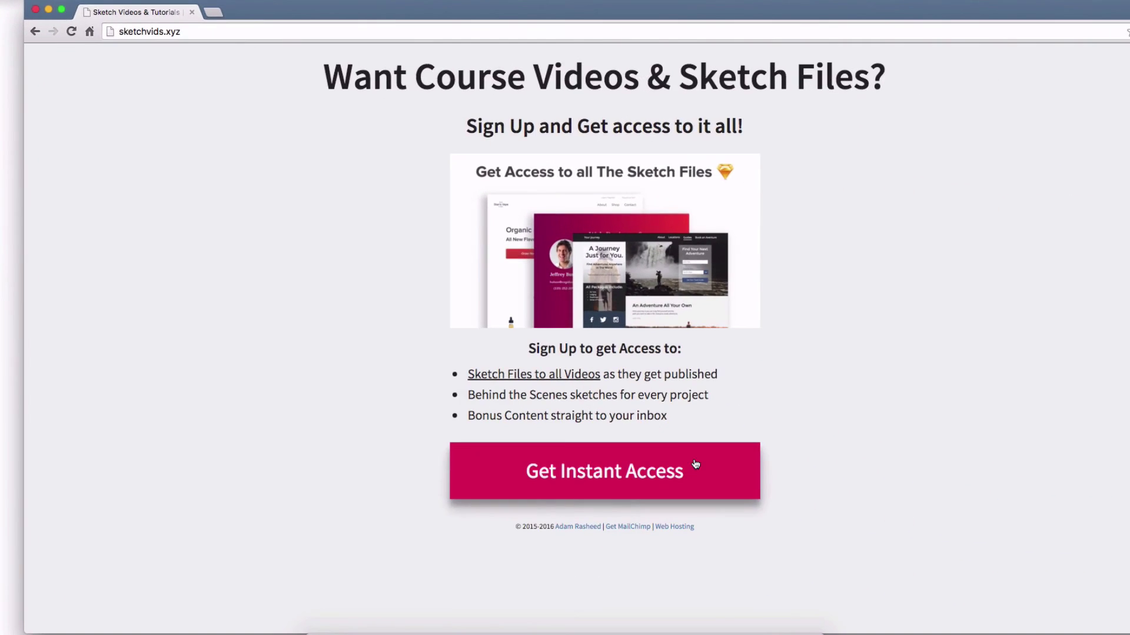
{"action": "left_click", "coordinate": [696, 464]}
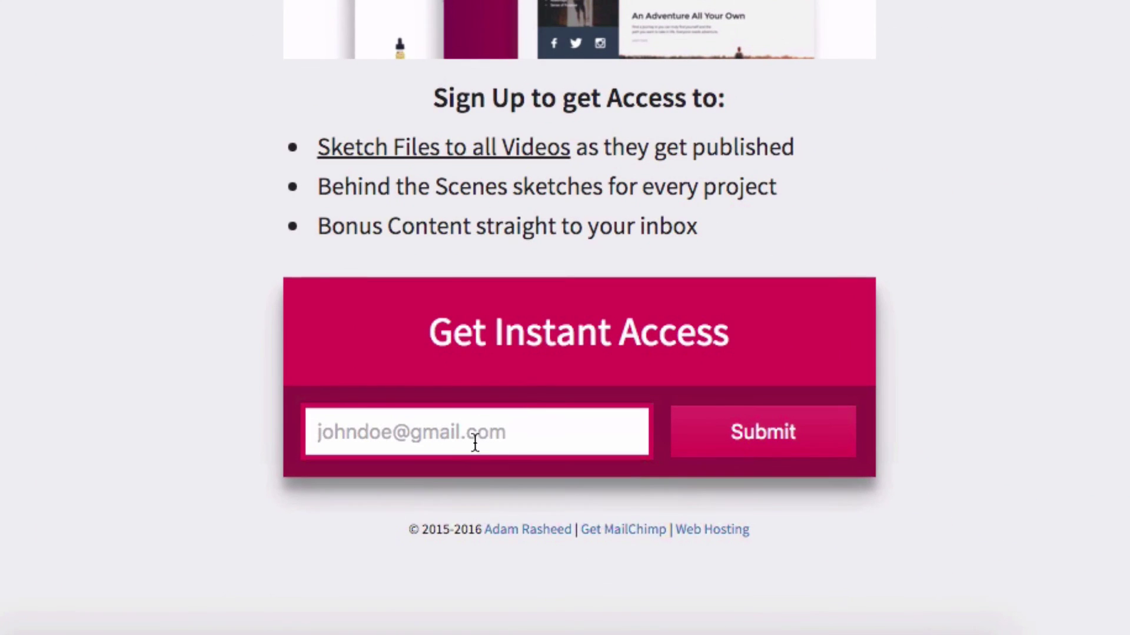